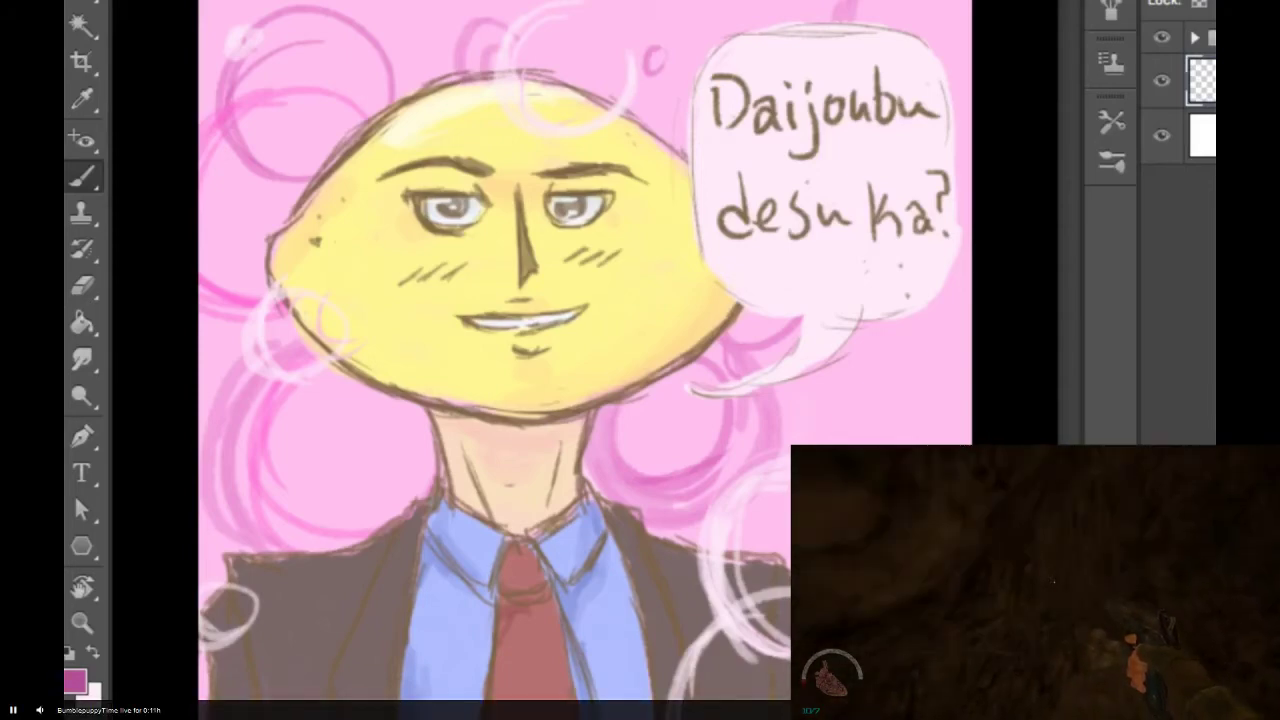
{"action": "key", "text": "Escape"}
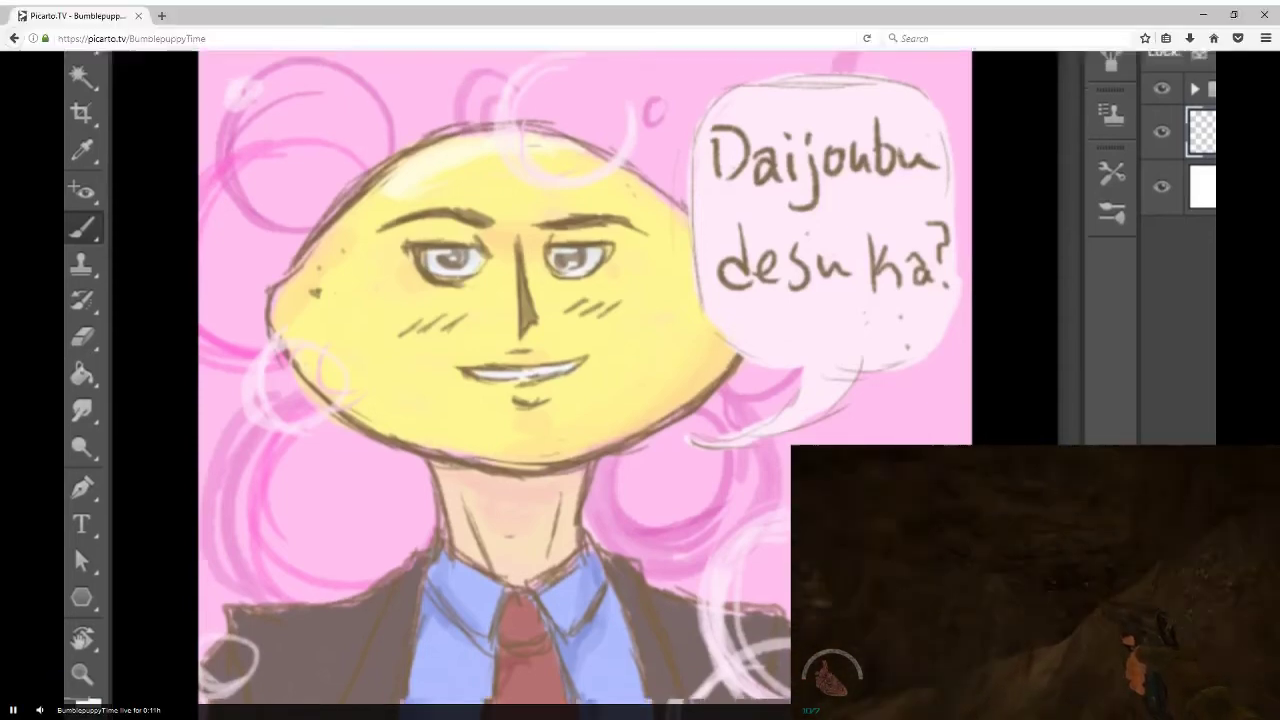
{"action": "key", "text": "Escape"}
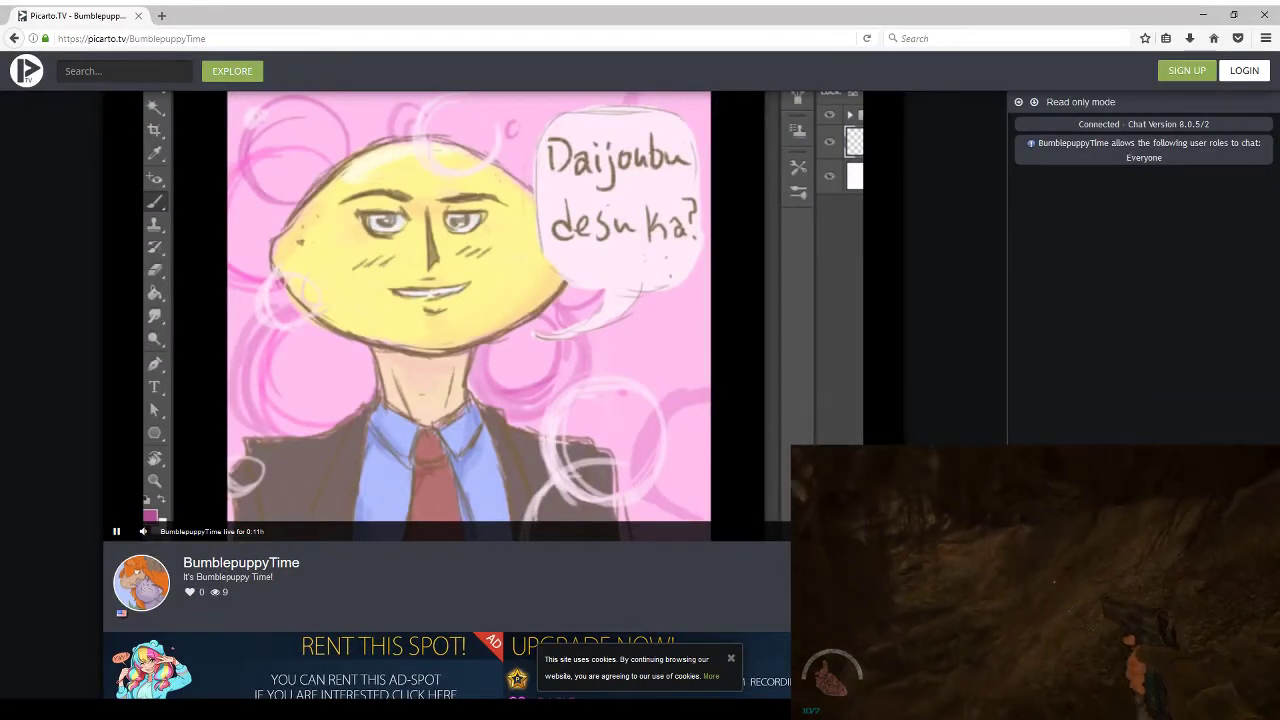
{"action": "left_click", "coordinate": [890, 531]}
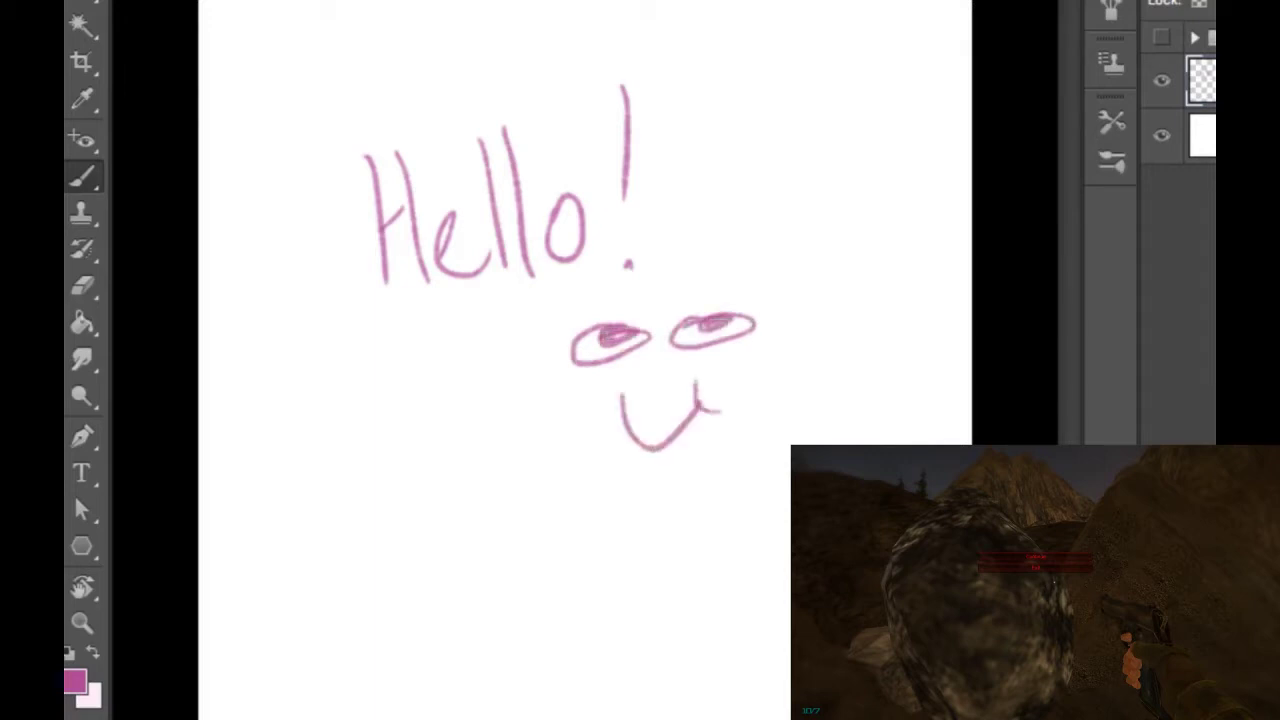
Step: Draw arched eyebrows above both eyes of the smiling face below the "Hello!" lettering
{"action": "mouse_move", "coordinate": [590, 300]}
{"action": "left_mouse_down"}
{"action": "mouse_move", "coordinate": [614, 285]}
{"action": "mouse_move", "coordinate": [615, 303]}
{"action": "left_mouse_up"}
{"action": "left_click_drag", "start_coordinate": [696, 299], "coordinate": [728, 300]}
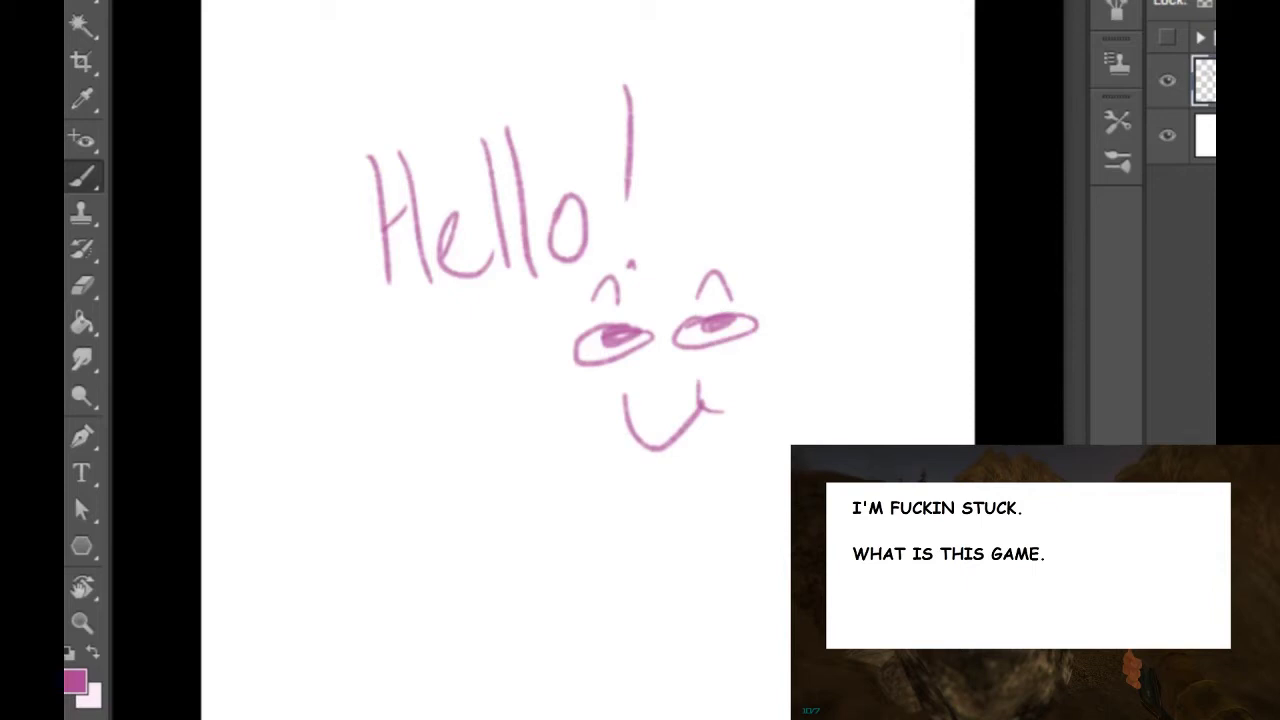
Step: Hide the "Hello!" sketch layer and, on a new layer, sketch an angry round face with slanted brows and a frown
{"action": "left_click", "coordinate": [1167, 80]}
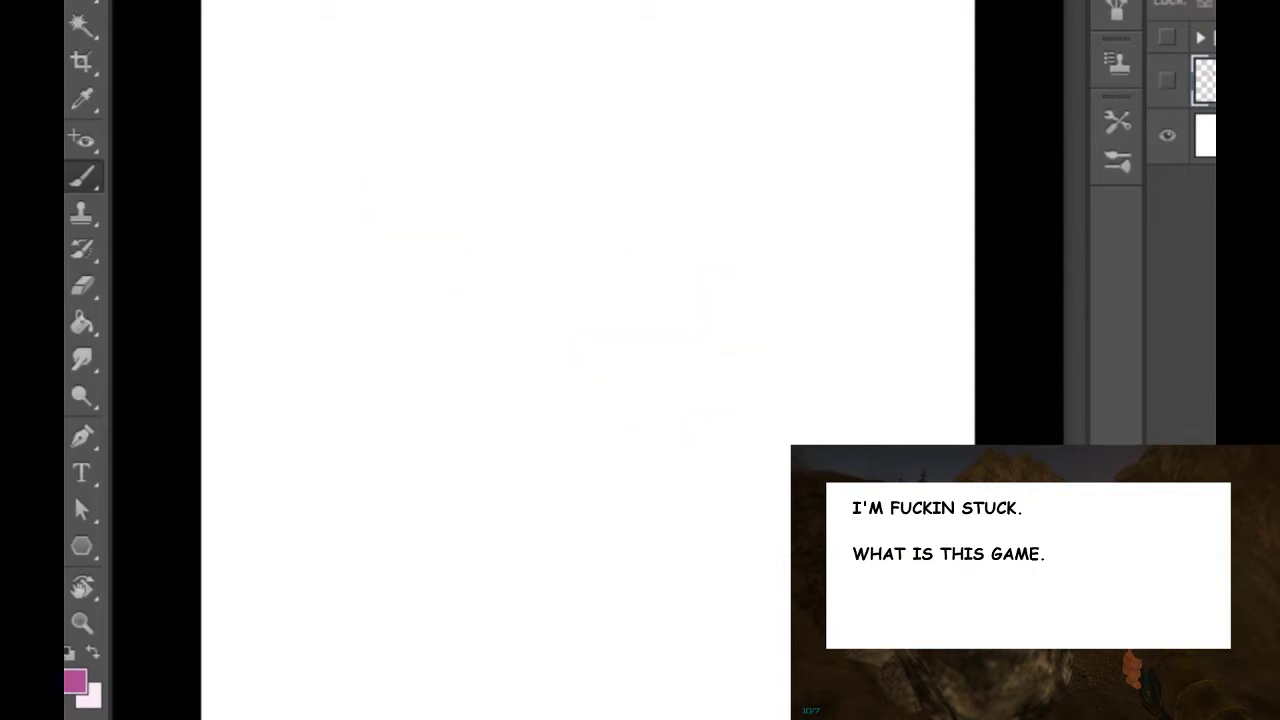
{"action": "key", "text": "ctrl+alt+shift+n"}
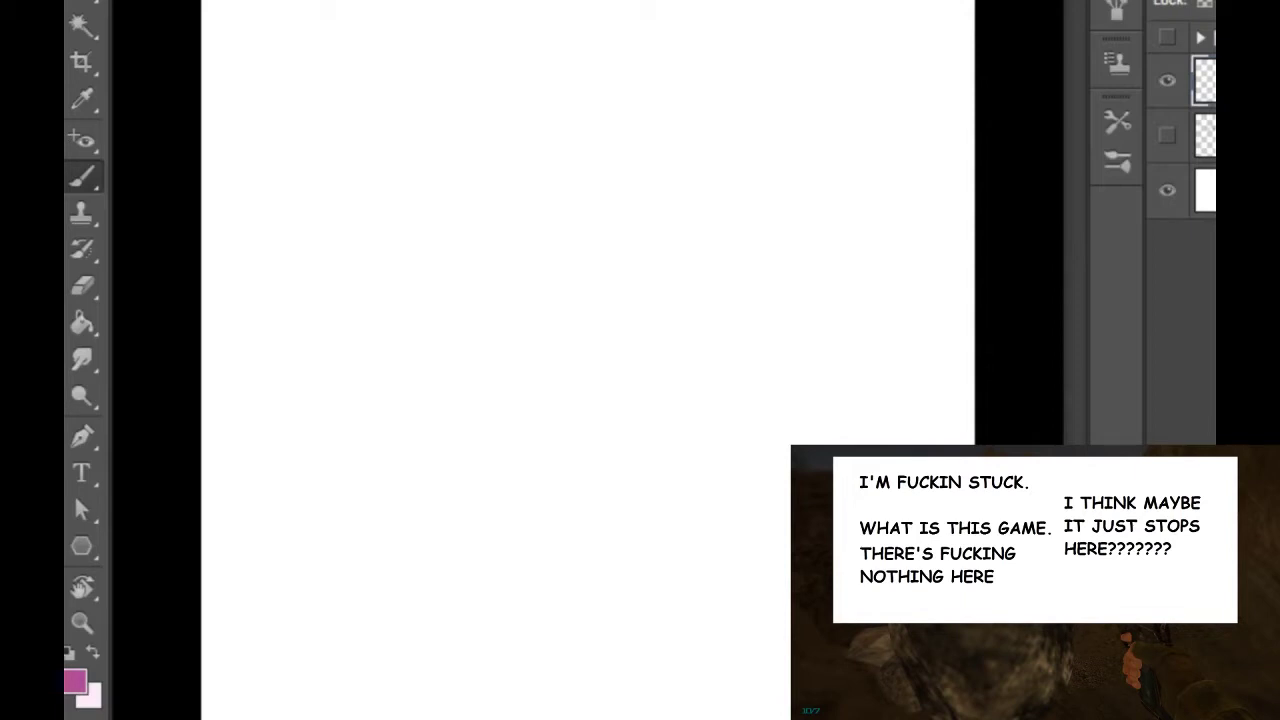
{"action": "mouse_move", "coordinate": [478, 60]}
{"action": "left_mouse_down"}
{"action": "mouse_move", "coordinate": [429, 145]}
{"action": "mouse_move", "coordinate": [458, 208]}
{"action": "mouse_move", "coordinate": [548, 70]}
{"action": "left_mouse_up"}
{"action": "left_click_drag", "start_coordinate": [452, 190], "coordinate": [520, 178]}
{"action": "mouse_move", "coordinate": [437, 90]}
{"action": "left_mouse_down"}
{"action": "mouse_move", "coordinate": [468, 122]}
{"action": "mouse_move", "coordinate": [520, 96]}
{"action": "left_mouse_up"}
{"action": "left_click", "coordinate": [455, 127]}
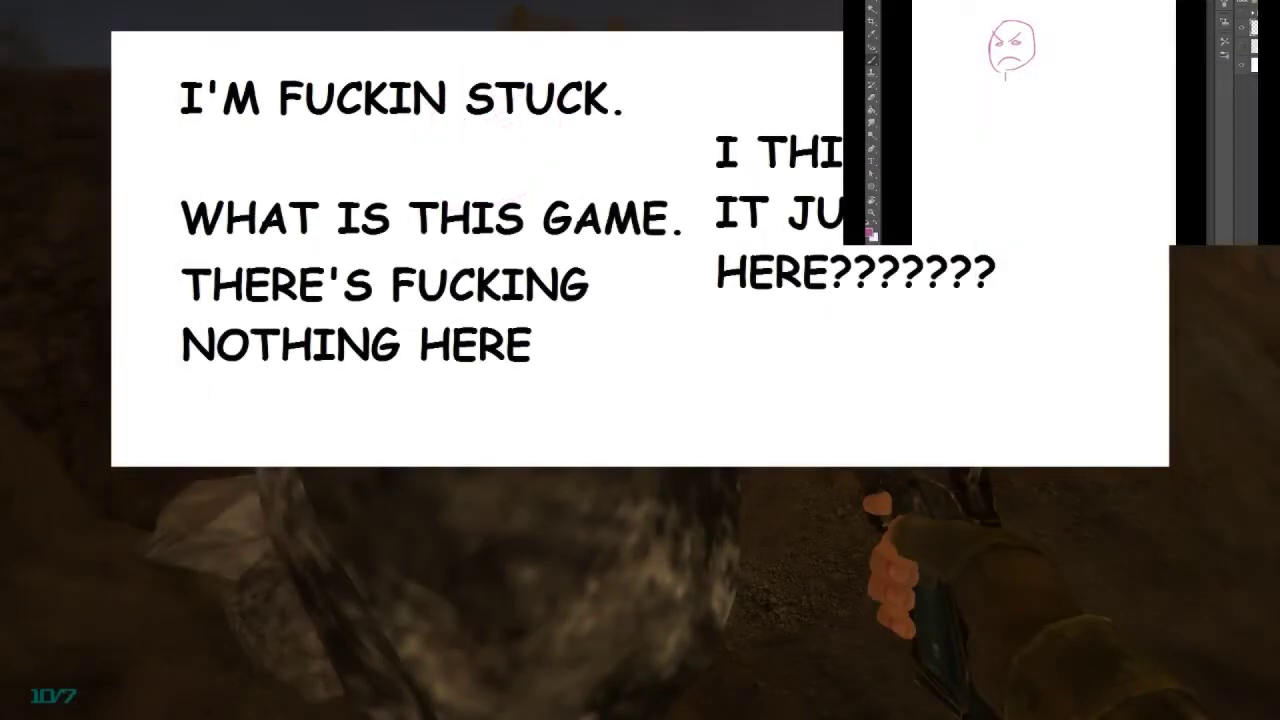
Step: Sketch the neck, shoulders, shirt collar, tie and suit lapels below the angry head
{"action": "mouse_move", "coordinate": [1027, 66]}
{"action": "left_mouse_down"}
{"action": "mouse_move", "coordinate": [1048, 89]}
{"action": "mouse_move", "coordinate": [985, 93]}
{"action": "mouse_move", "coordinate": [993, 150]}
{"action": "left_mouse_up"}
{"action": "mouse_move", "coordinate": [1043, 82]}
{"action": "left_mouse_down"}
{"action": "mouse_move", "coordinate": [1057, 141]}
{"action": "mouse_move", "coordinate": [1017, 166]}
{"action": "left_mouse_up"}
{"action": "mouse_move", "coordinate": [1040, 553]}
{"action": "left_mouse_down"}
{"action": "mouse_move", "coordinate": [1039, 576]}
{"action": "mouse_move", "coordinate": [1047, 556]}
{"action": "mouse_move", "coordinate": [1023, 578]}
{"action": "mouse_move", "coordinate": [1014, 559]}
{"action": "left_mouse_up"}
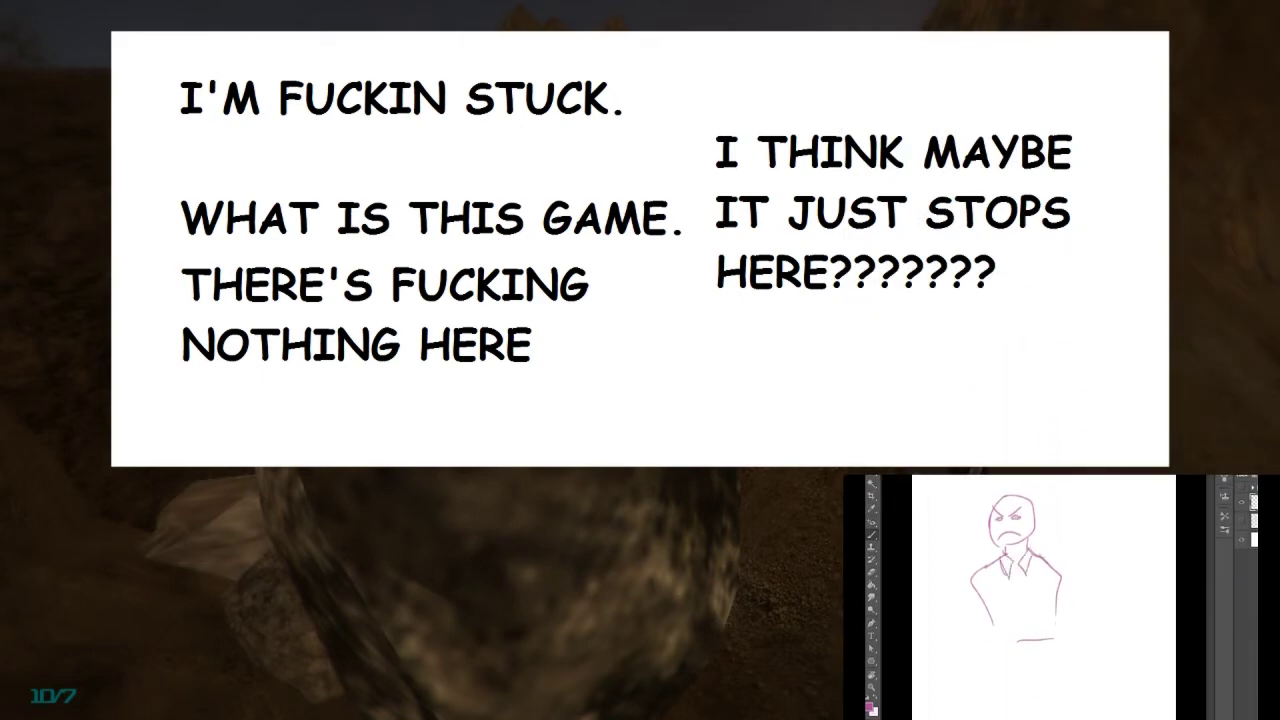
{"action": "mouse_move", "coordinate": [1036, 514]}
{"action": "left_mouse_down"}
{"action": "mouse_move", "coordinate": [1013, 592]}
{"action": "mouse_move", "coordinate": [1022, 609]}
{"action": "left_mouse_up"}
{"action": "left_click_drag", "start_coordinate": [1001, 567], "coordinate": [1021, 623]}
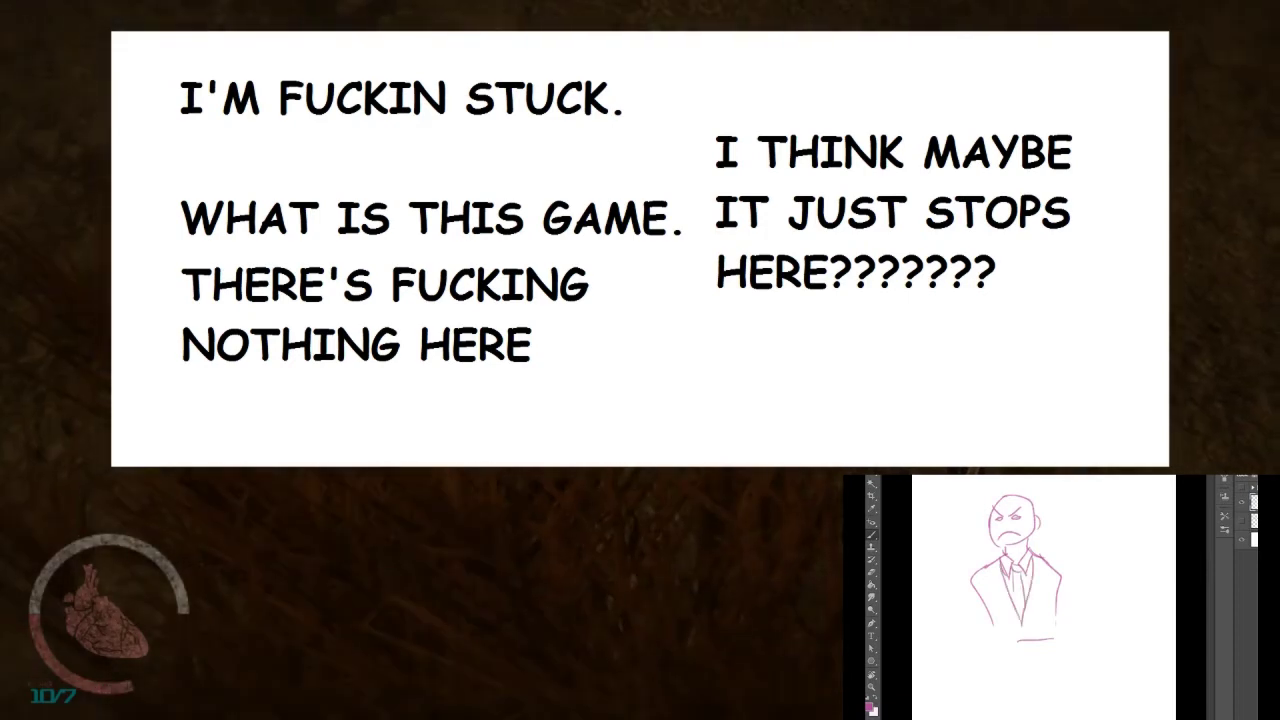
{"action": "mouse_move", "coordinate": [1033, 554]}
{"action": "left_mouse_down"}
{"action": "mouse_move", "coordinate": [1040, 583]}
{"action": "mouse_move", "coordinate": [1023, 625]}
{"action": "mouse_move", "coordinate": [988, 583]}
{"action": "mouse_move", "coordinate": [1011, 623]}
{"action": "left_mouse_up"}
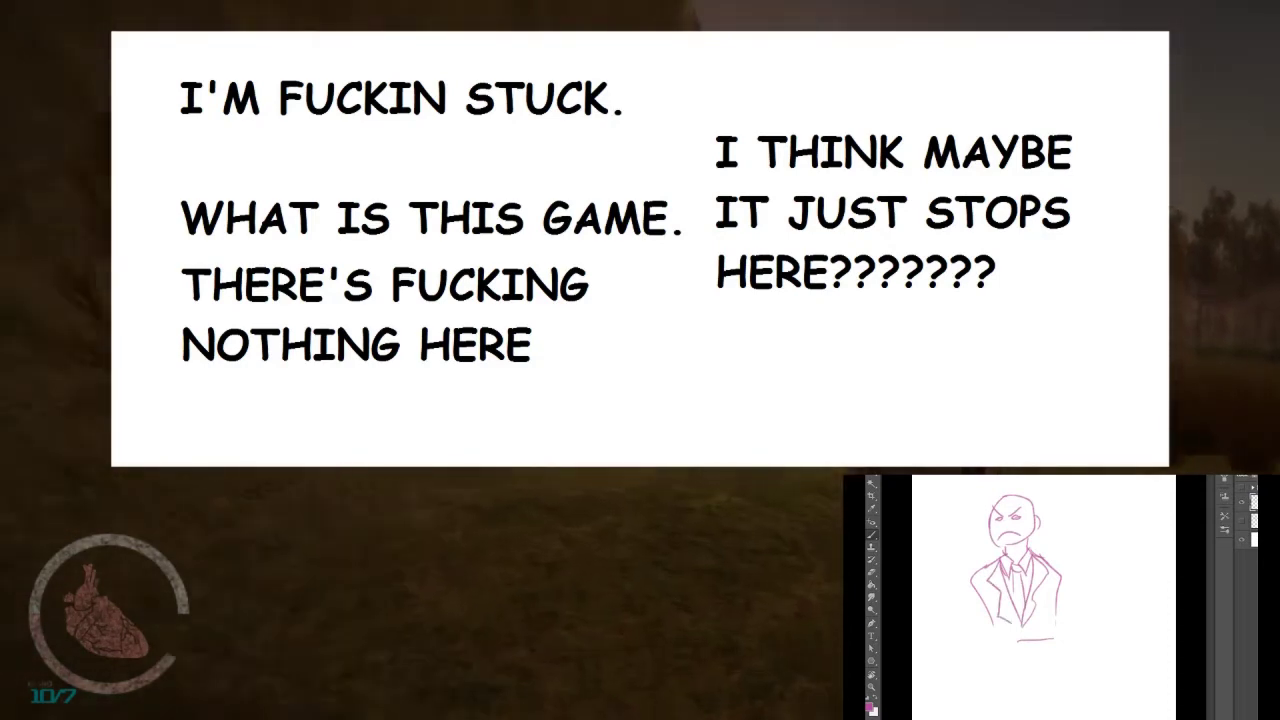
Step: Sketch loose curved flame lines around both sides of the suited man
{"action": "left_click_drag", "start_coordinate": [951, 537], "coordinate": [950, 580]}
{"action": "mouse_move", "coordinate": [958, 486]}
{"action": "left_mouse_down"}
{"action": "mouse_move", "coordinate": [951, 515]}
{"action": "mouse_move", "coordinate": [971, 545]}
{"action": "mouse_move", "coordinate": [978, 515]}
{"action": "mouse_move", "coordinate": [1020, 487]}
{"action": "mouse_move", "coordinate": [1070, 551]}
{"action": "left_mouse_up"}
{"action": "left_click_drag", "start_coordinate": [1097, 523], "coordinate": [1073, 601]}
{"action": "left_click_drag", "start_coordinate": [1085, 493], "coordinate": [1092, 494]}
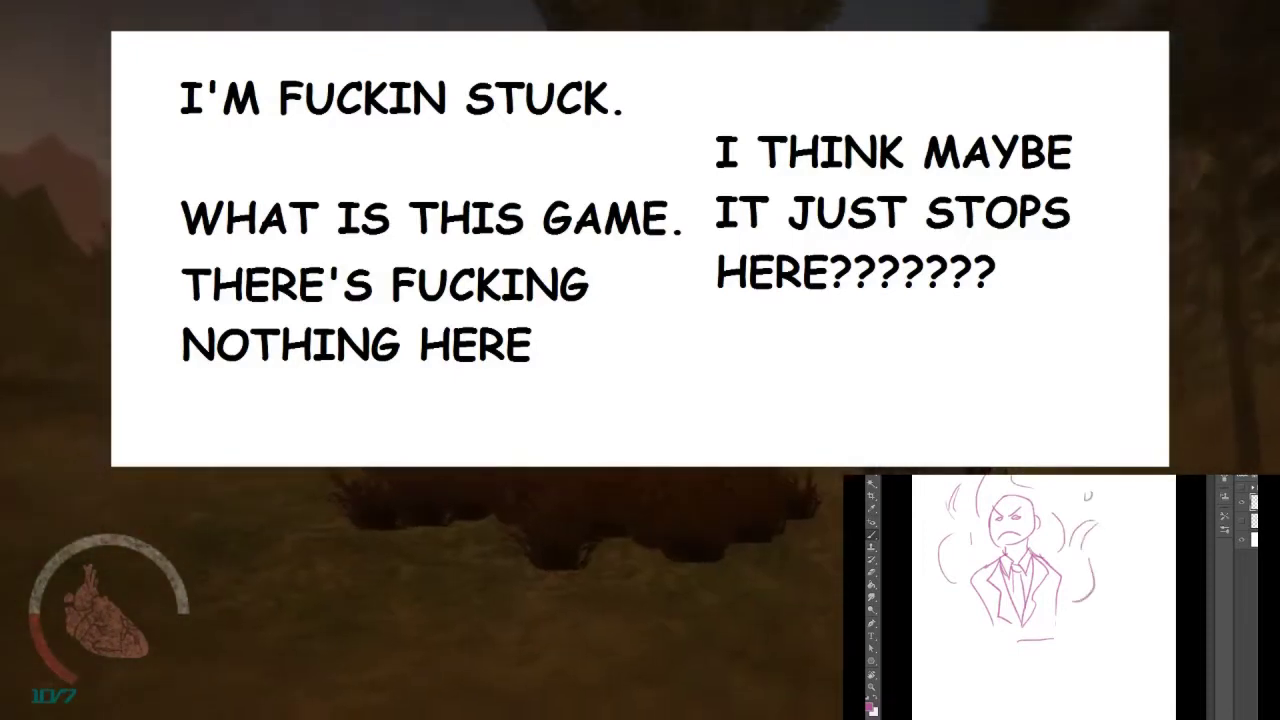
Step: Handwrite the caption "Fired on my wedding day" below and beside the suited man
{"action": "left_click_drag", "start_coordinate": [1075, 642], "coordinate": [1074, 662]}
{"action": "left_click_drag", "start_coordinate": [1074, 642], "coordinate": [1087, 640]}
{"action": "left_click_drag", "start_coordinate": [1075, 652], "coordinate": [1110, 658]}
{"action": "mouse_move", "coordinate": [1115, 641]}
{"action": "left_mouse_down"}
{"action": "mouse_move", "coordinate": [1110, 660]}
{"action": "mouse_move", "coordinate": [1147, 659]}
{"action": "left_mouse_up"}
{"action": "mouse_move", "coordinate": [1060, 688]}
{"action": "left_mouse_down"}
{"action": "mouse_move", "coordinate": [1080, 698]}
{"action": "mouse_move", "coordinate": [1104, 678]}
{"action": "mouse_move", "coordinate": [1123, 685]}
{"action": "left_mouse_up"}
{"action": "mouse_move", "coordinate": [1130, 669]}
{"action": "left_mouse_down"}
{"action": "mouse_move", "coordinate": [1157, 699]}
{"action": "mouse_move", "coordinate": [1104, 696]}
{"action": "mouse_move", "coordinate": [1134, 719]}
{"action": "left_mouse_up"}
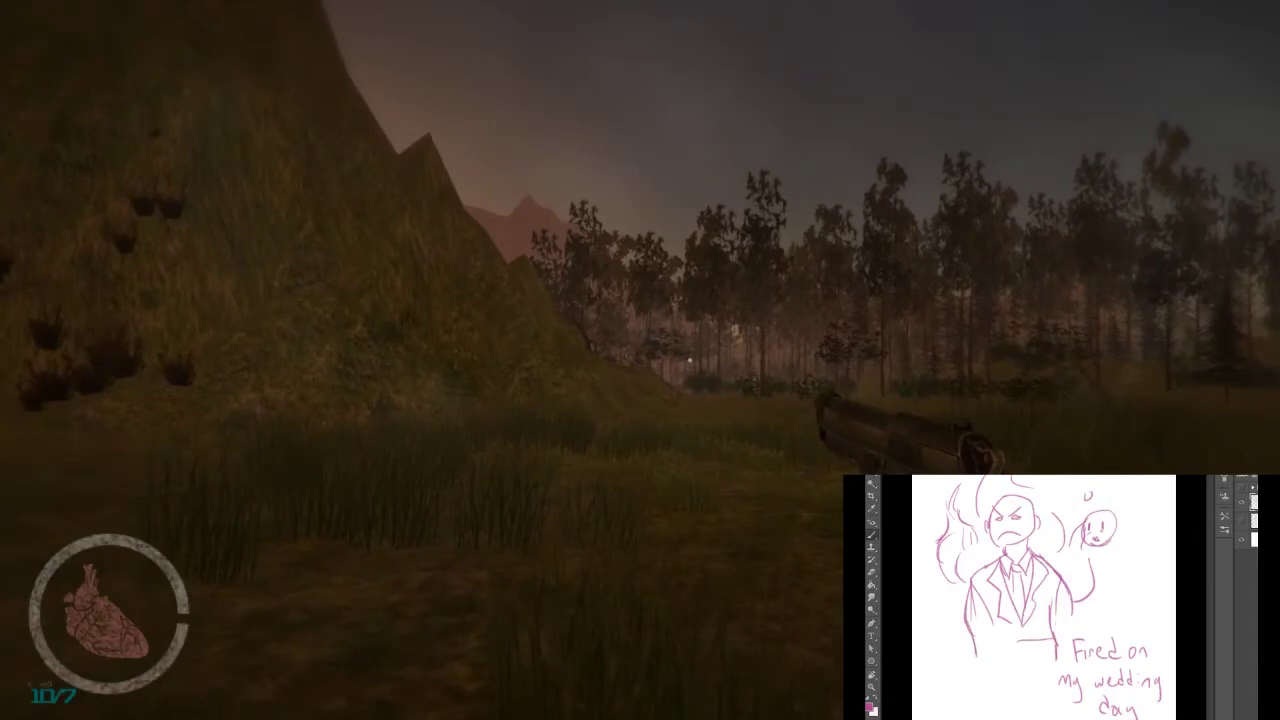
{"action": "key", "text": "w"}
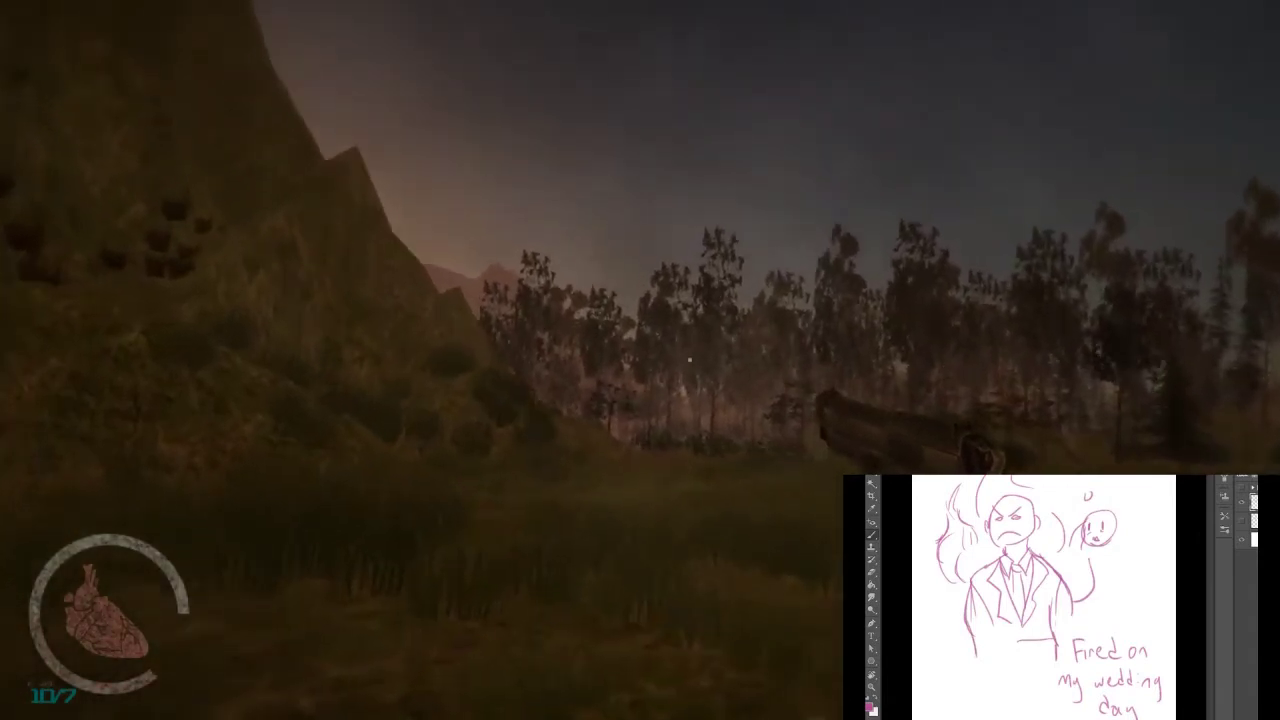
{"action": "key", "text": "w"}
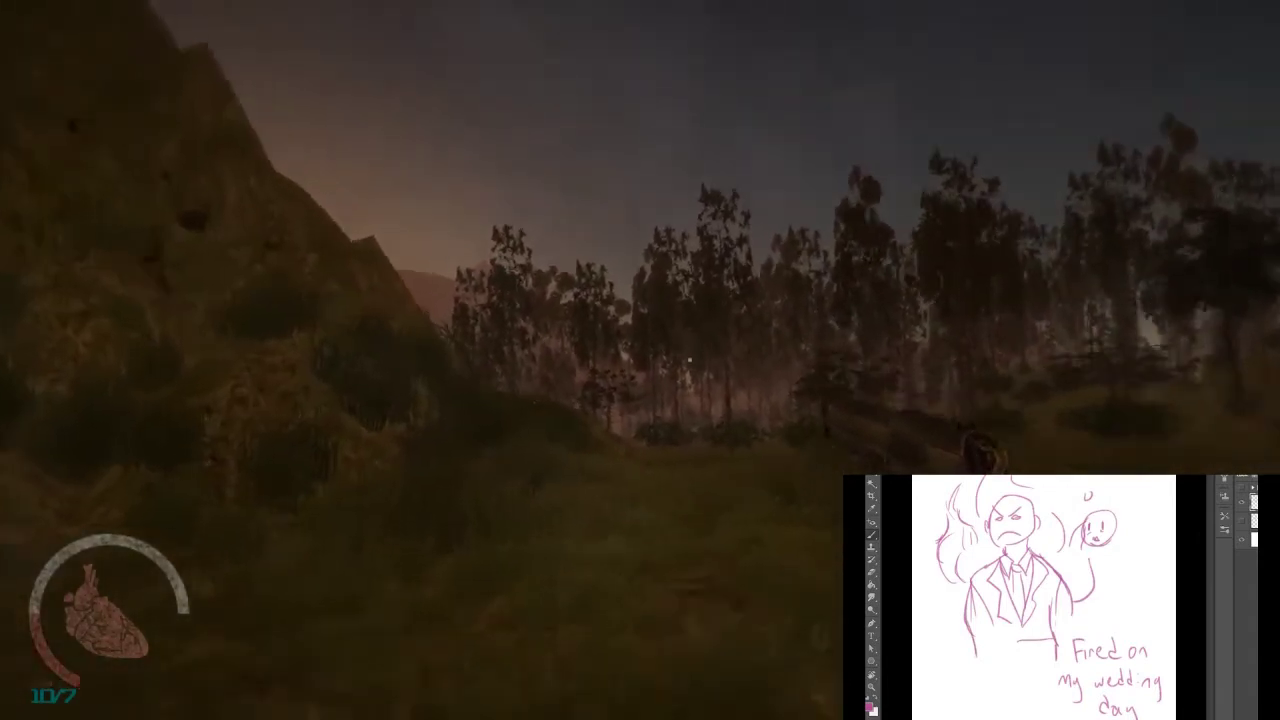
{"action": "key", "text": "w"}
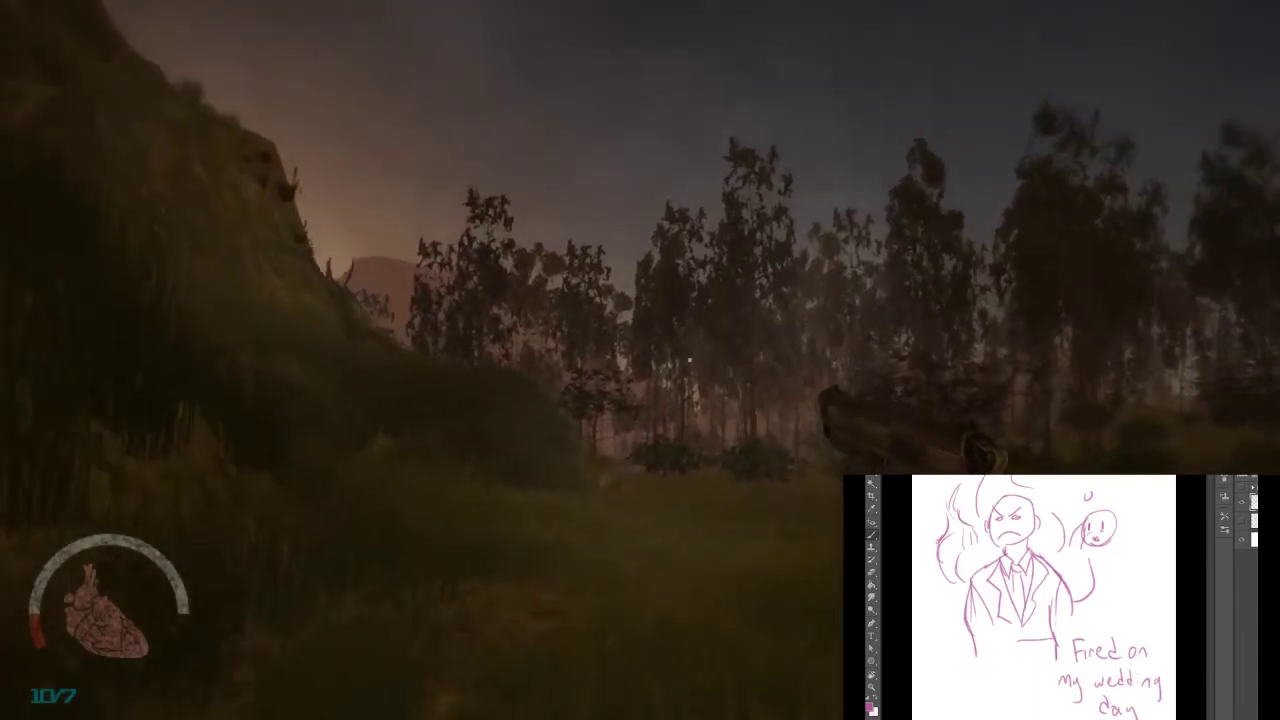
{"action": "key", "text": "w"}
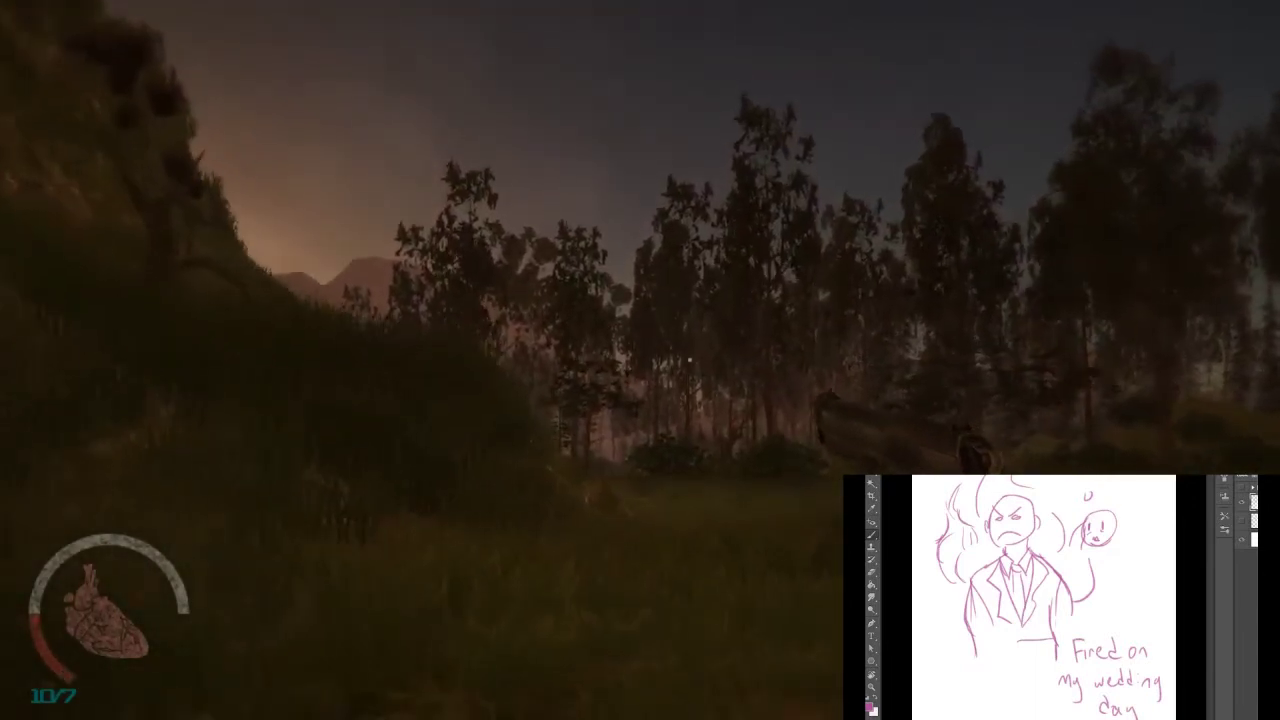
{"action": "key", "text": "w"}
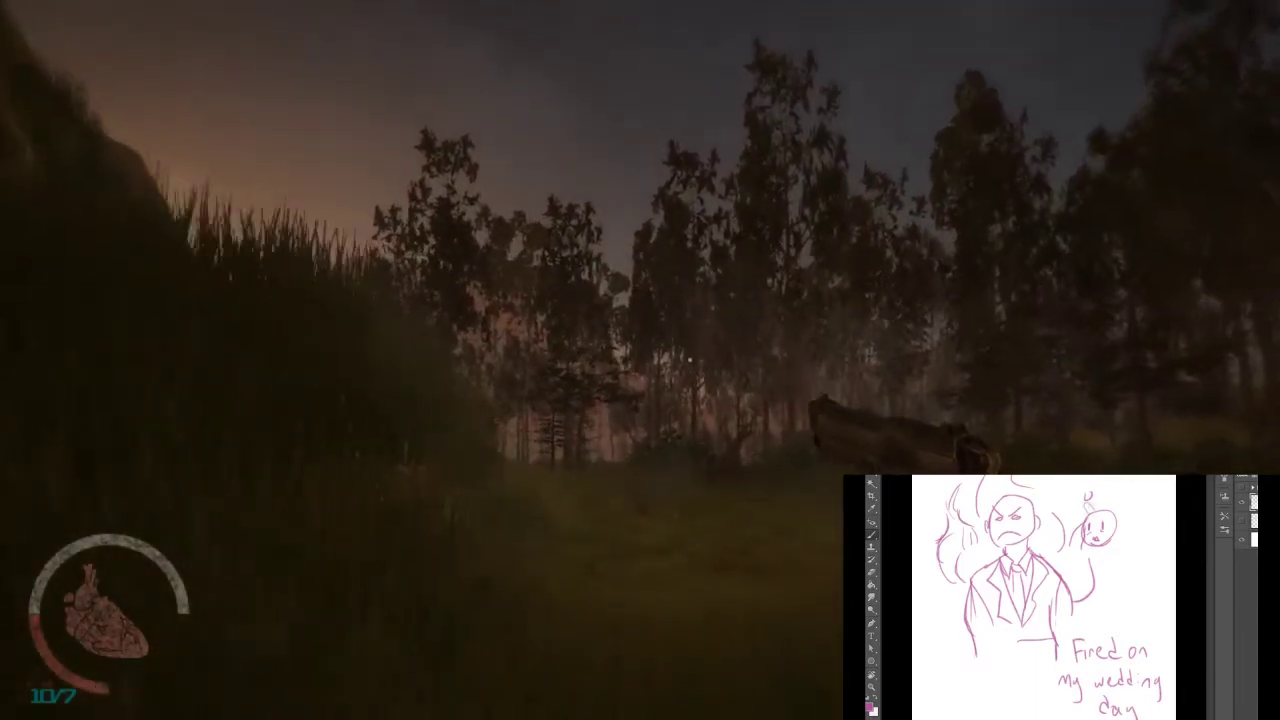
{"action": "key", "text": "w"}
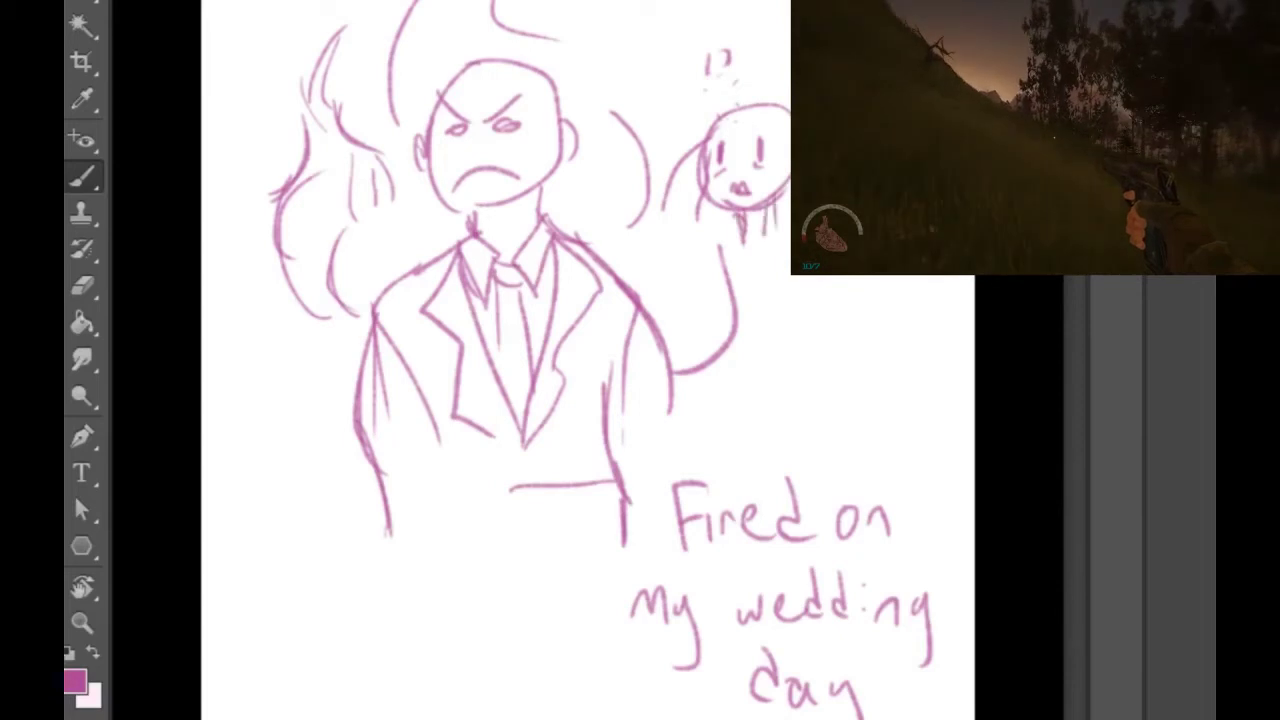
Step: Sketch the neck, shoulders and upper arms of the small worried figure beside the suited man
{"action": "mouse_move", "coordinate": [767, 203]}
{"action": "left_mouse_down"}
{"action": "mouse_move", "coordinate": [764, 246]}
{"action": "mouse_move", "coordinate": [829, 284]}
{"action": "mouse_move", "coordinate": [848, 370]}
{"action": "left_mouse_up"}
{"action": "left_click_drag", "start_coordinate": [836, 304], "coordinate": [844, 384]}
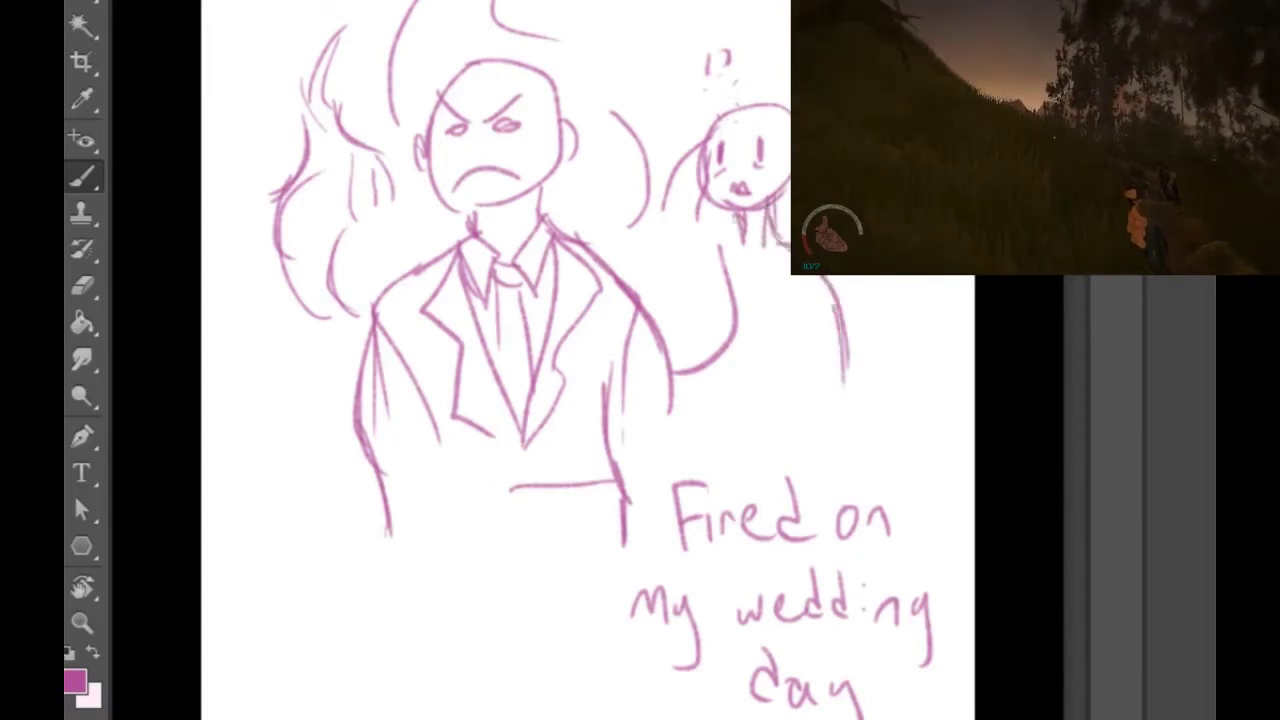
{"action": "mouse_move", "coordinate": [741, 222]}
{"action": "left_mouse_down"}
{"action": "mouse_move", "coordinate": [713, 276]}
{"action": "mouse_move", "coordinate": [733, 372]}
{"action": "left_mouse_up"}
{"action": "left_click_drag", "start_coordinate": [717, 284], "coordinate": [734, 418]}
{"action": "left_click_drag", "start_coordinate": [735, 314], "coordinate": [738, 421]}
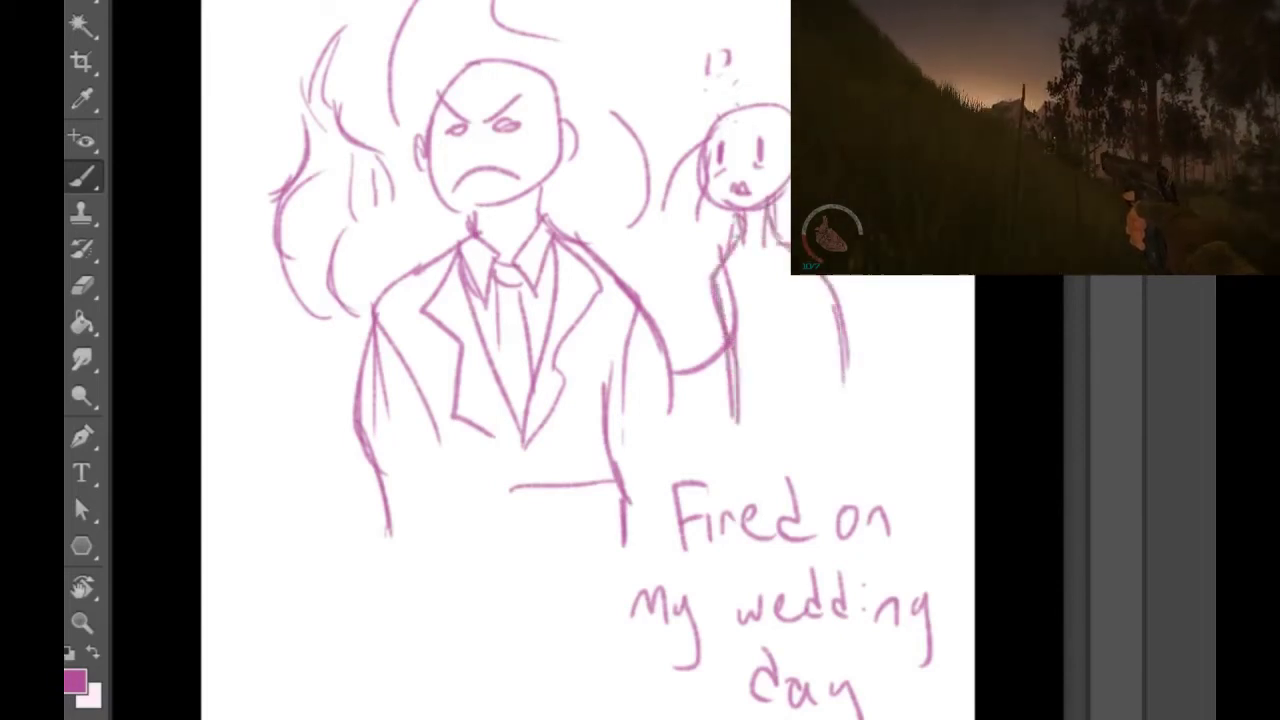
{"action": "left_click_drag", "start_coordinate": [839, 322], "coordinate": [843, 406]}
{"action": "left_click_drag", "start_coordinate": [734, 251], "coordinate": [739, 381]}
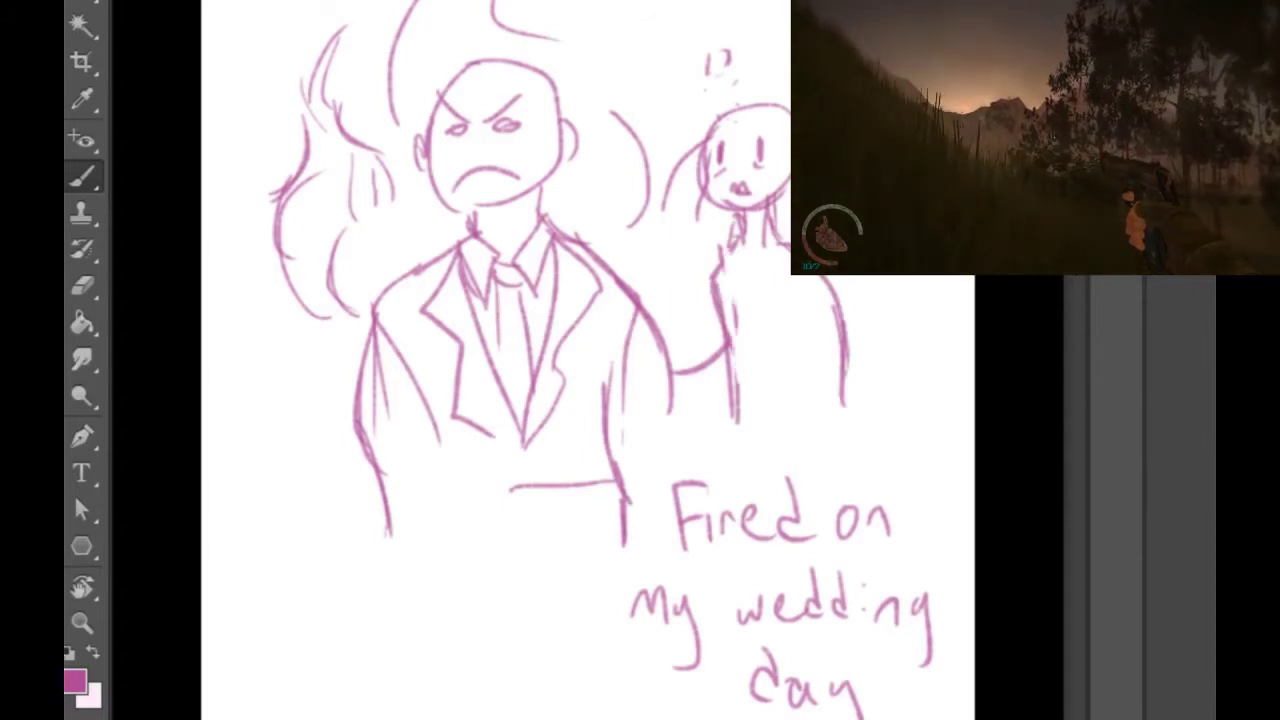
{"action": "left_click_drag", "start_coordinate": [736, 300], "coordinate": [731, 354]}
{"action": "left_click_drag", "start_coordinate": [737, 212], "coordinate": [731, 236]}
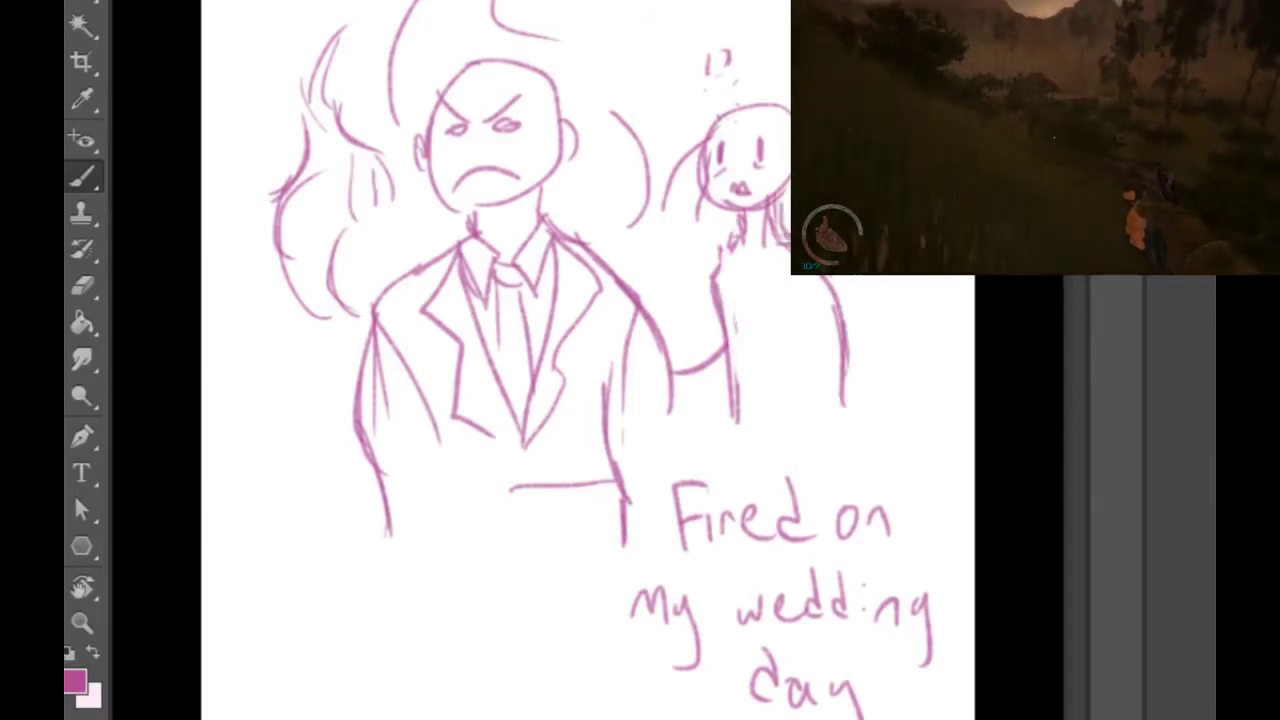
Step: Thicken the small figure's arm lines, curve them in at the elbows, and draw a puffy bouquet on the chest
{"action": "left_click_drag", "start_coordinate": [724, 257], "coordinate": [723, 423]}
{"action": "left_click_drag", "start_coordinate": [727, 357], "coordinate": [729, 426]}
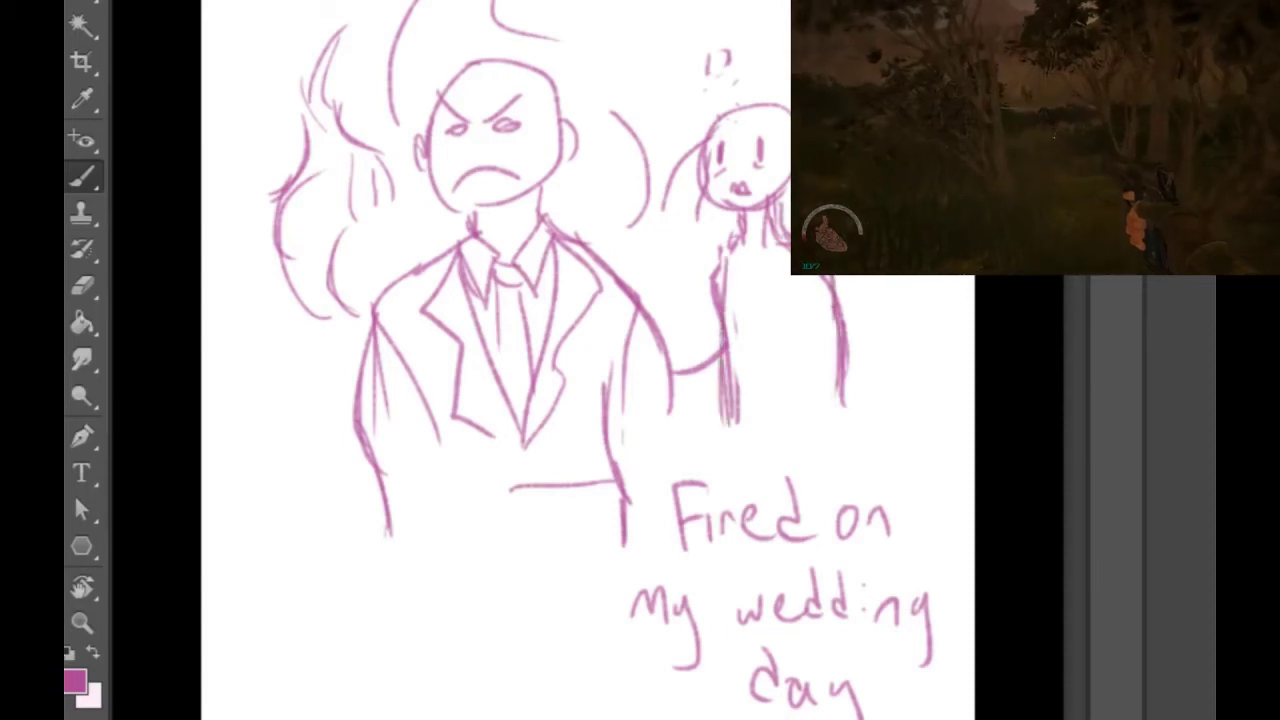
{"action": "mouse_move", "coordinate": [719, 306]}
{"action": "left_mouse_down"}
{"action": "mouse_move", "coordinate": [766, 403]}
{"action": "mouse_move", "coordinate": [844, 409]}
{"action": "left_mouse_up"}
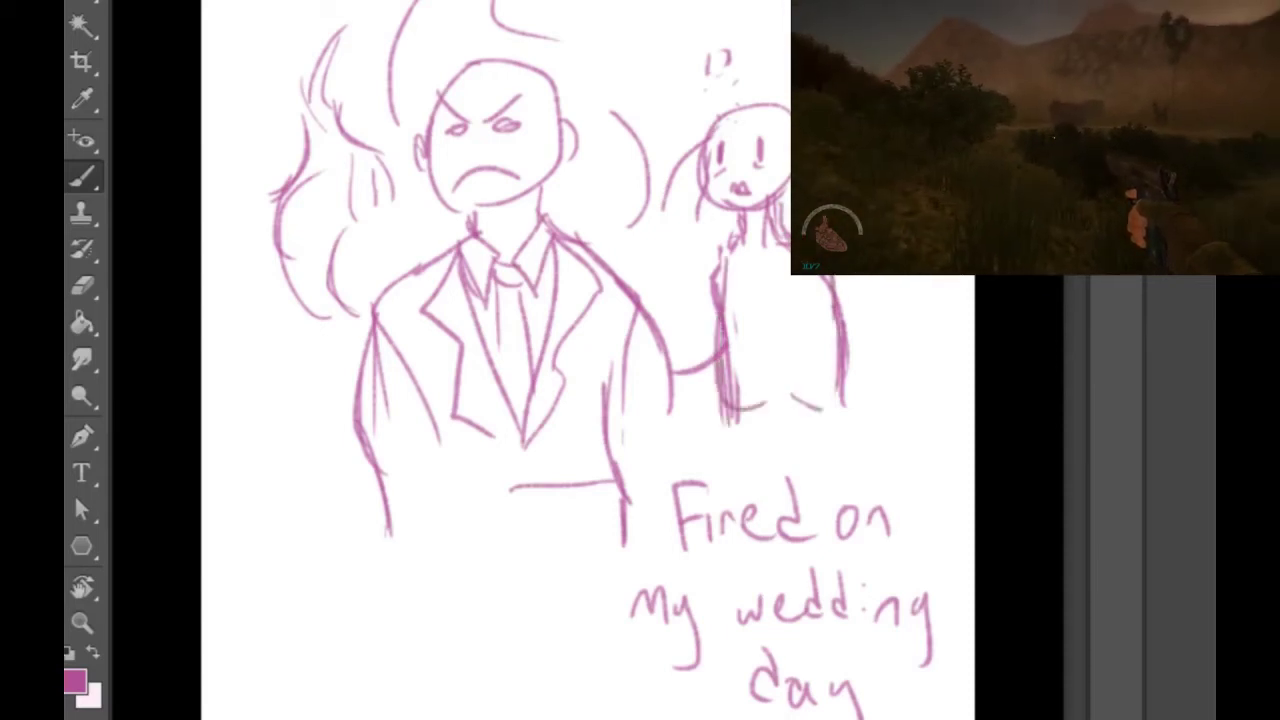
{"action": "left_click_drag", "start_coordinate": [843, 364], "coordinate": [802, 402]}
{"action": "mouse_move", "coordinate": [721, 309]}
{"action": "left_mouse_down"}
{"action": "mouse_move", "coordinate": [737, 343]}
{"action": "mouse_move", "coordinate": [780, 306]}
{"action": "mouse_move", "coordinate": [797, 309]}
{"action": "mouse_move", "coordinate": [768, 349]}
{"action": "left_mouse_up"}
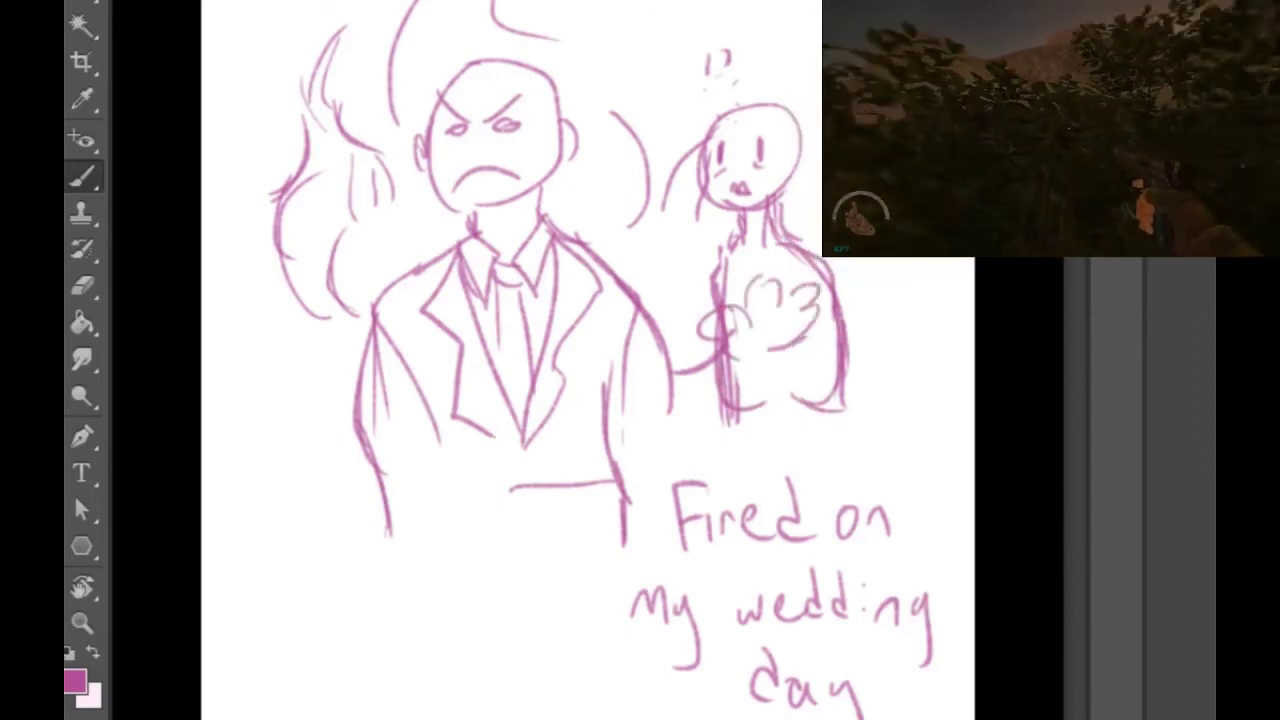
Step: Draw chin-length hair with bangs around the small figure's face
{"action": "left_click_drag", "start_coordinate": [795, 152], "coordinate": [788, 216]}
{"action": "left_click_drag", "start_coordinate": [794, 158], "coordinate": [811, 210]}
{"action": "mouse_move", "coordinate": [703, 147]}
{"action": "left_mouse_down"}
{"action": "mouse_move", "coordinate": [689, 192]}
{"action": "mouse_move", "coordinate": [698, 221]}
{"action": "left_mouse_up"}
{"action": "mouse_move", "coordinate": [700, 190]}
{"action": "left_mouse_down"}
{"action": "mouse_move", "coordinate": [713, 224]}
{"action": "mouse_move", "coordinate": [692, 219]}
{"action": "left_mouse_up"}
{"action": "mouse_move", "coordinate": [766, 113]}
{"action": "left_mouse_down"}
{"action": "mouse_move", "coordinate": [725, 124]}
{"action": "mouse_move", "coordinate": [758, 96]}
{"action": "mouse_move", "coordinate": [790, 142]}
{"action": "left_mouse_up"}
{"action": "mouse_move", "coordinate": [700, 132]}
{"action": "left_mouse_down"}
{"action": "mouse_move", "coordinate": [748, 100]}
{"action": "mouse_move", "coordinate": [766, 114]}
{"action": "left_mouse_up"}
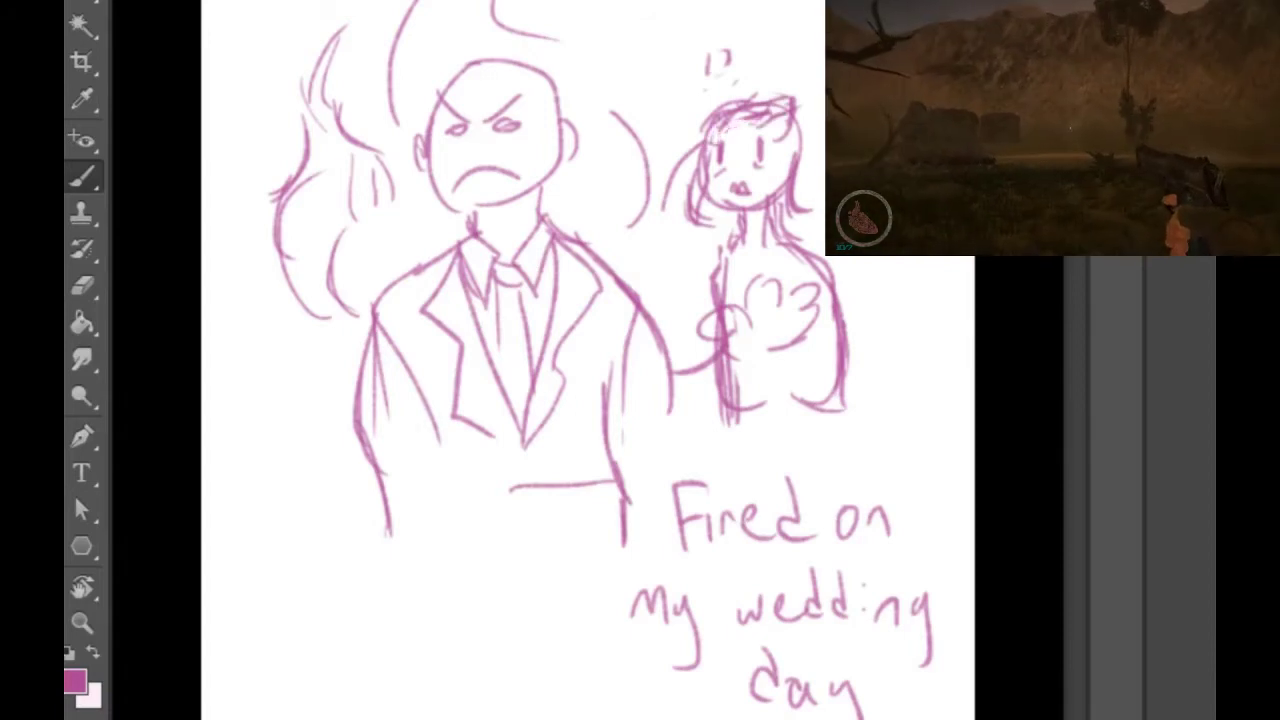
Step: Sketch the small figure's forearm and hands holding the bouquet
{"action": "mouse_move", "coordinate": [746, 384]}
{"action": "left_mouse_down"}
{"action": "mouse_move", "coordinate": [772, 352]}
{"action": "mouse_move", "coordinate": [774, 392]}
{"action": "mouse_move", "coordinate": [788, 402]}
{"action": "left_mouse_up"}
{"action": "left_click_drag", "start_coordinate": [780, 350], "coordinate": [830, 366]}
{"action": "left_click_drag", "start_coordinate": [786, 356], "coordinate": [836, 344]}
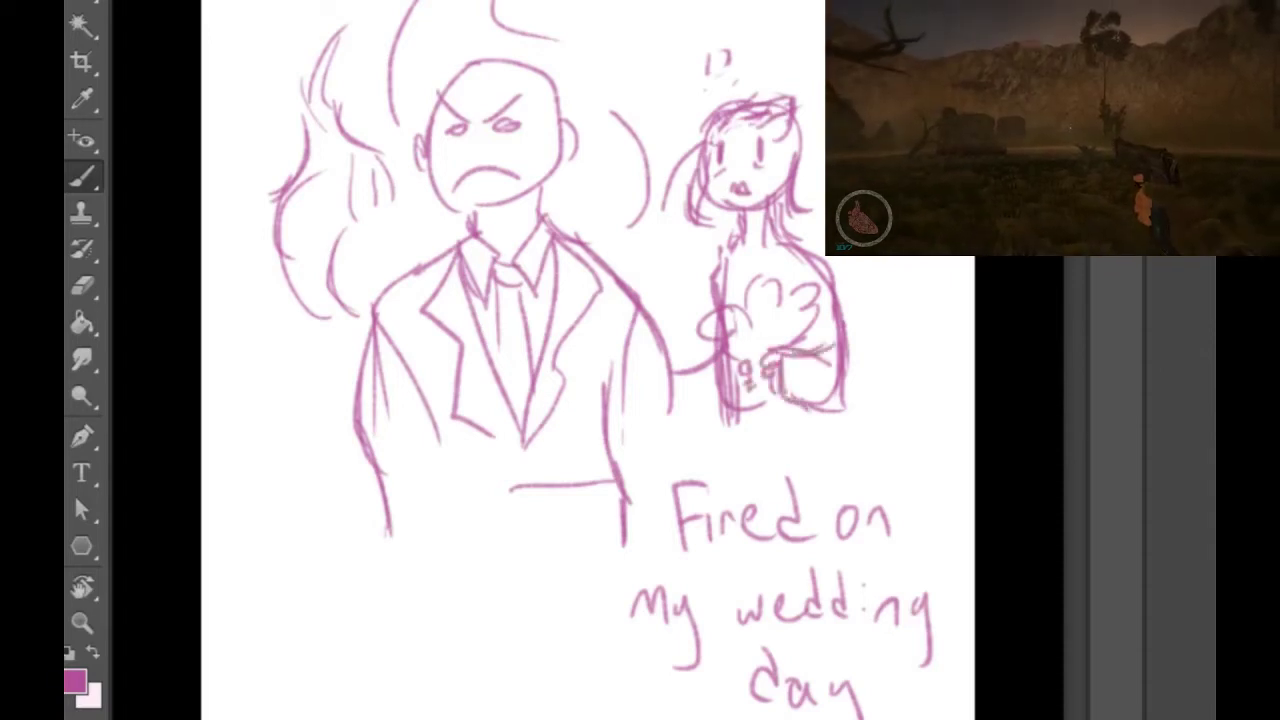
Step: Add a curved dress neckline and flowing veil lines to the small bride figure
{"action": "left_click_drag", "start_coordinate": [720, 265], "coordinate": [803, 249]}
{"action": "left_click_drag", "start_coordinate": [756, 286], "coordinate": [805, 244]}
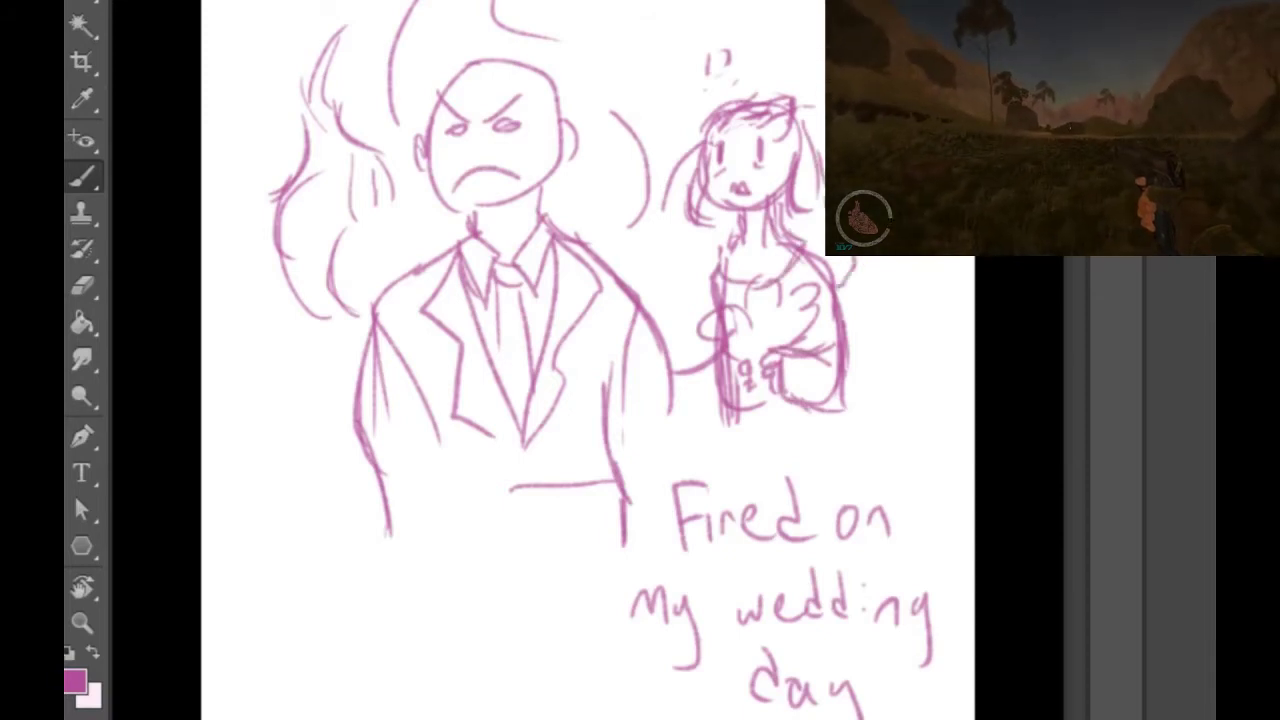
{"action": "left_click_drag", "start_coordinate": [699, 227], "coordinate": [697, 281]}
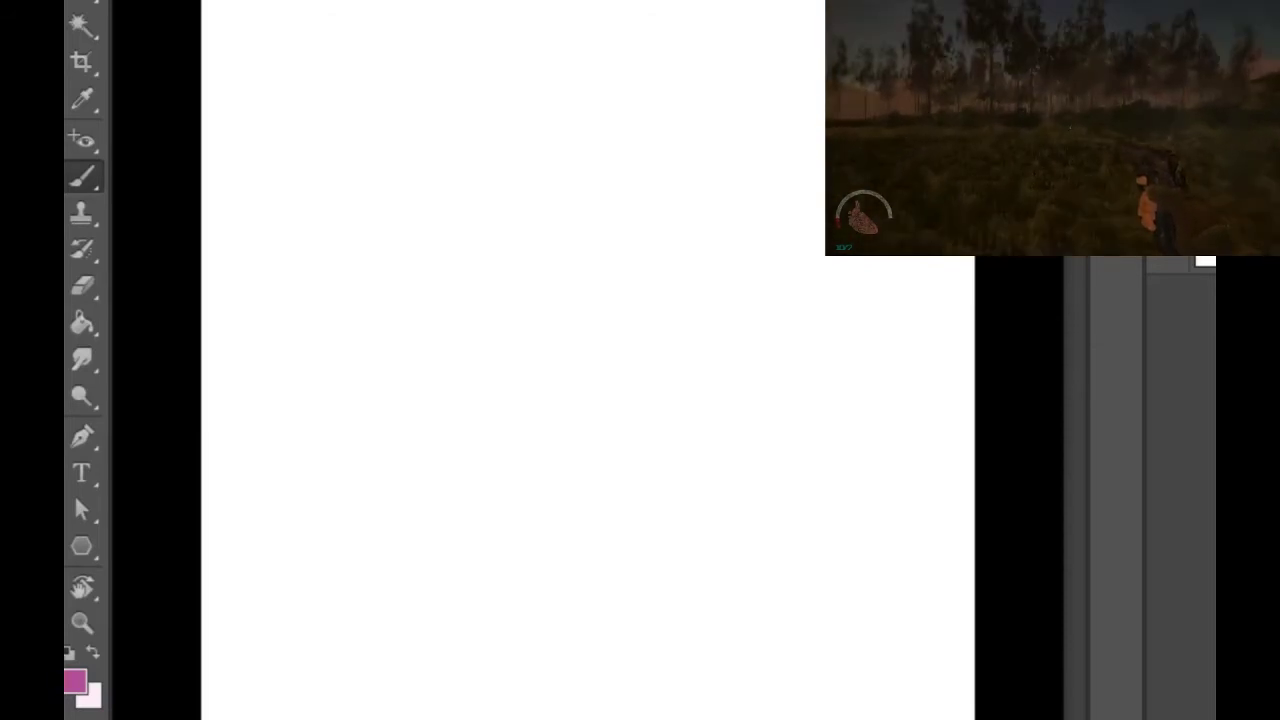
Step: Sketch a rounded head and jaw outline on the blank canvas, and clean up the stray inner lines
{"action": "left_click_drag", "start_coordinate": [455, 232], "coordinate": [450, 247]}
{"action": "mouse_move", "coordinate": [405, 305]}
{"action": "left_mouse_down"}
{"action": "mouse_move", "coordinate": [416, 195]}
{"action": "mouse_move", "coordinate": [496, 166]}
{"action": "left_mouse_up"}
{"action": "mouse_move", "coordinate": [426, 229]}
{"action": "left_mouse_down"}
{"action": "mouse_move", "coordinate": [570, 212]}
{"action": "mouse_move", "coordinate": [535, 194]}
{"action": "left_mouse_up"}
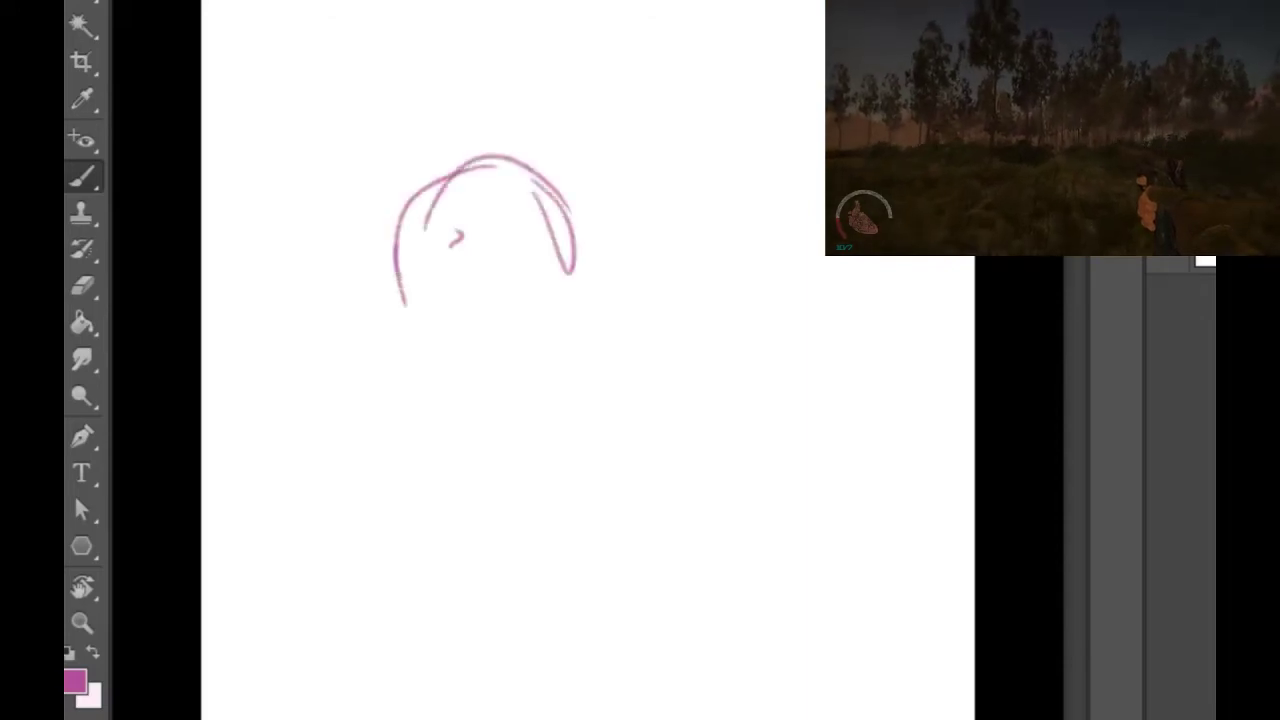
{"action": "mouse_move", "coordinate": [420, 195]}
{"action": "left_mouse_down"}
{"action": "mouse_move", "coordinate": [470, 352]}
{"action": "mouse_move", "coordinate": [496, 351]}
{"action": "left_mouse_up"}
{"action": "mouse_move", "coordinate": [398, 220]}
{"action": "left_mouse_down"}
{"action": "mouse_move", "coordinate": [395, 240]}
{"action": "mouse_move", "coordinate": [461, 243]}
{"action": "left_mouse_up"}
{"action": "left_click_drag", "start_coordinate": [442, 194], "coordinate": [427, 223]}
{"action": "left_click_drag", "start_coordinate": [543, 205], "coordinate": [562, 262]}
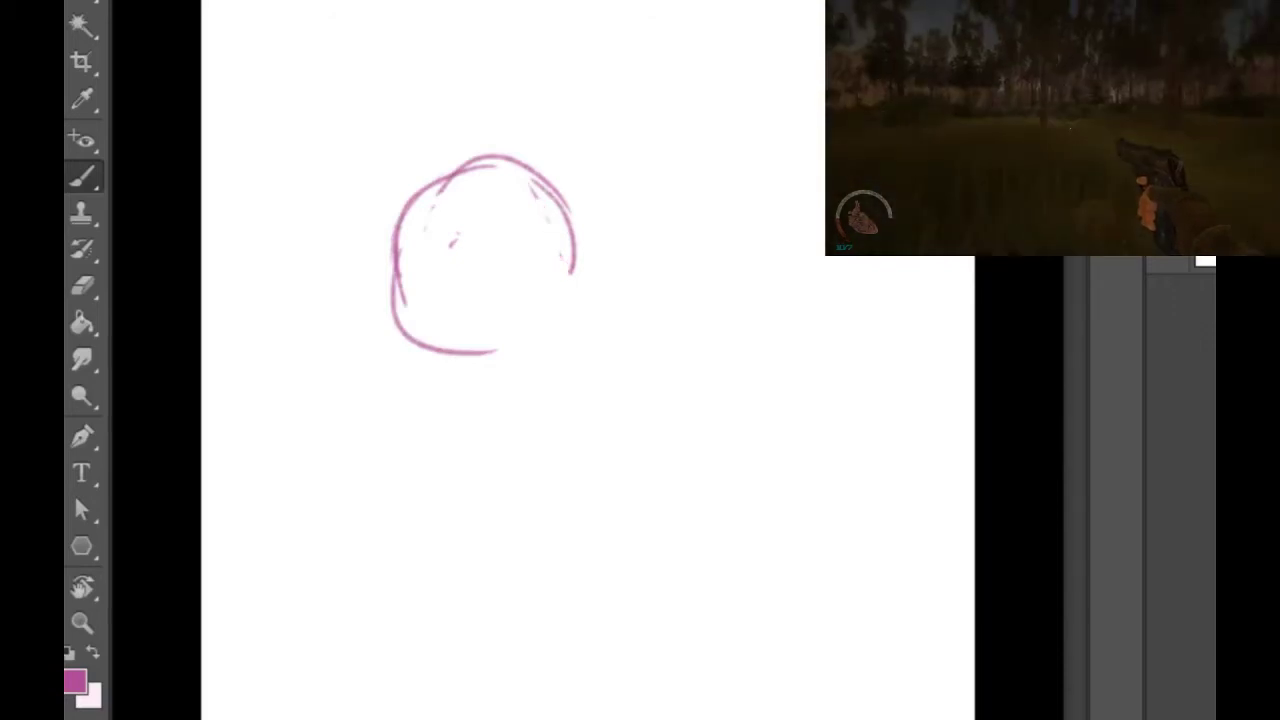
Step: Draw worried eyebrows and two sideways-glancing eyes inside the head outline
{"action": "mouse_move", "coordinate": [408, 255]}
{"action": "left_mouse_down"}
{"action": "mouse_move", "coordinate": [432, 228]}
{"action": "mouse_move", "coordinate": [518, 214]}
{"action": "left_mouse_up"}
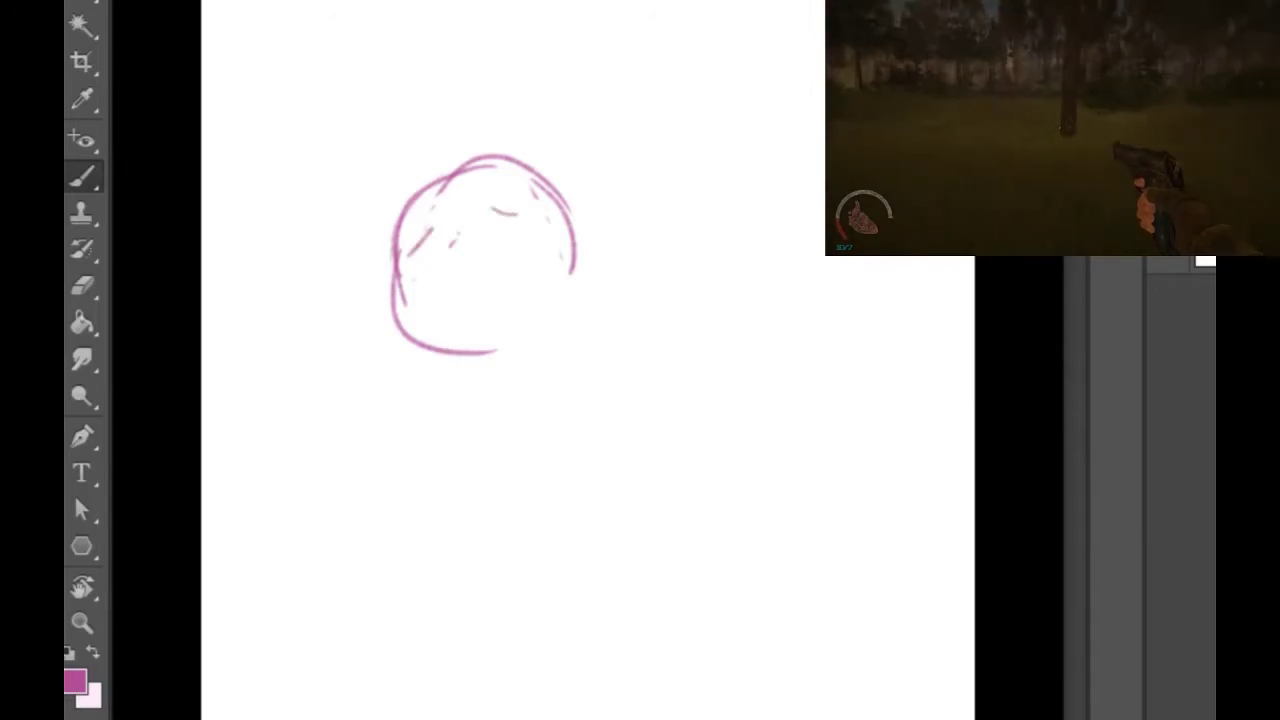
{"action": "left_click_drag", "start_coordinate": [415, 279], "coordinate": [446, 267]}
{"action": "mouse_move", "coordinate": [423, 280]}
{"action": "left_mouse_down"}
{"action": "mouse_move", "coordinate": [444, 268]}
{"action": "mouse_move", "coordinate": [443, 286]}
{"action": "mouse_move", "coordinate": [528, 243]}
{"action": "mouse_move", "coordinate": [527, 258]}
{"action": "left_mouse_up"}
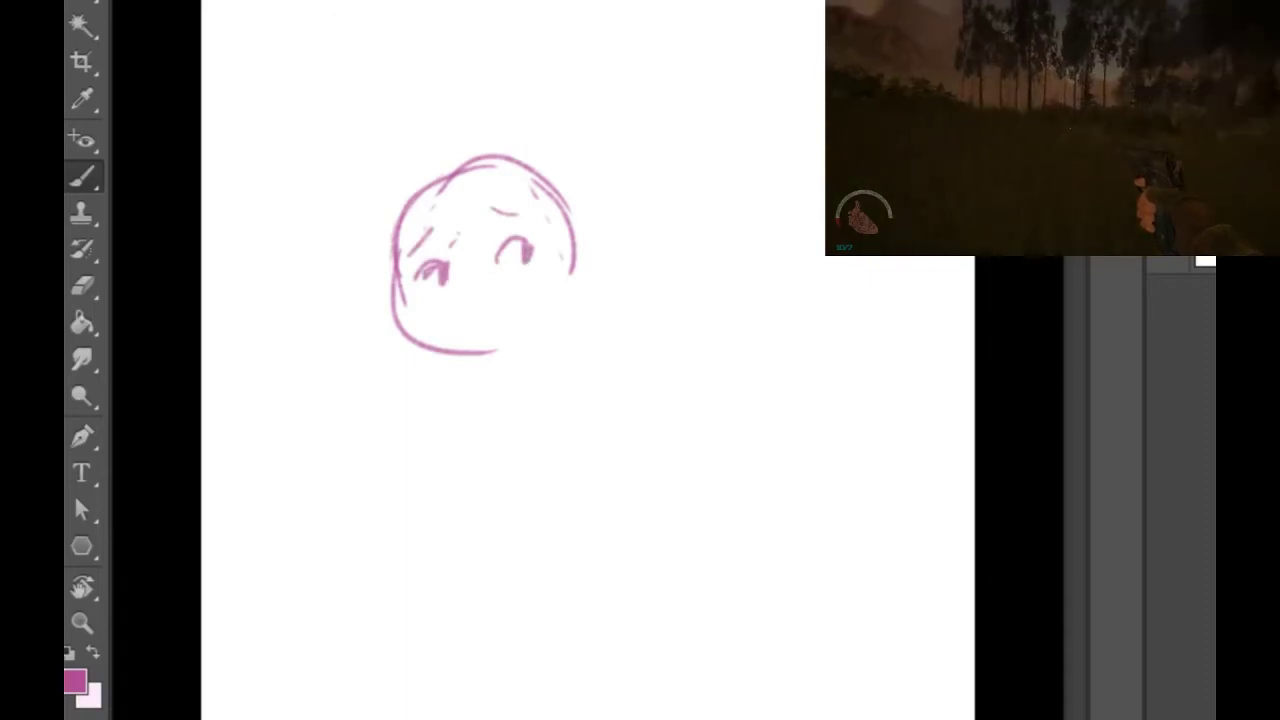
{"action": "key", "text": "m"}
{"action": "mouse_move", "coordinate": [277, 79]}
{"action": "left_mouse_down"}
{"action": "mouse_move", "coordinate": [678, 387]}
{"action": "mouse_move", "coordinate": [683, 453]}
{"action": "left_mouse_up"}
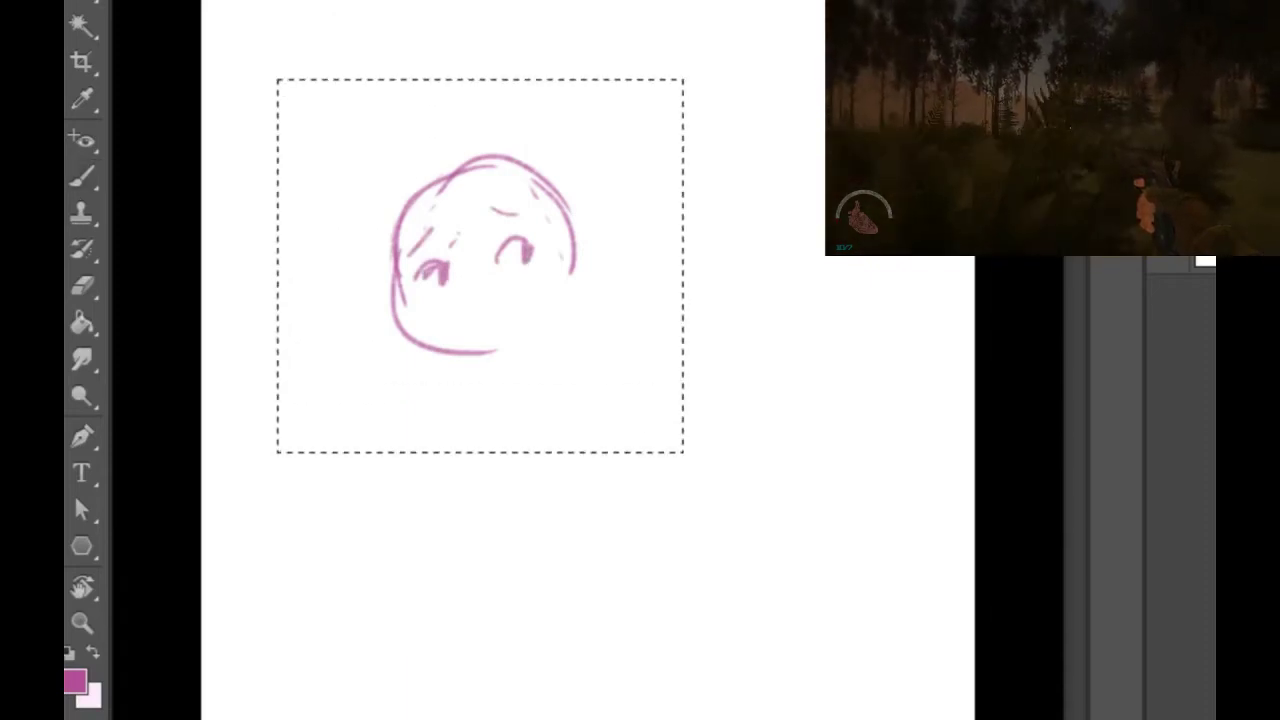
{"action": "key", "text": "ctrl+d"}
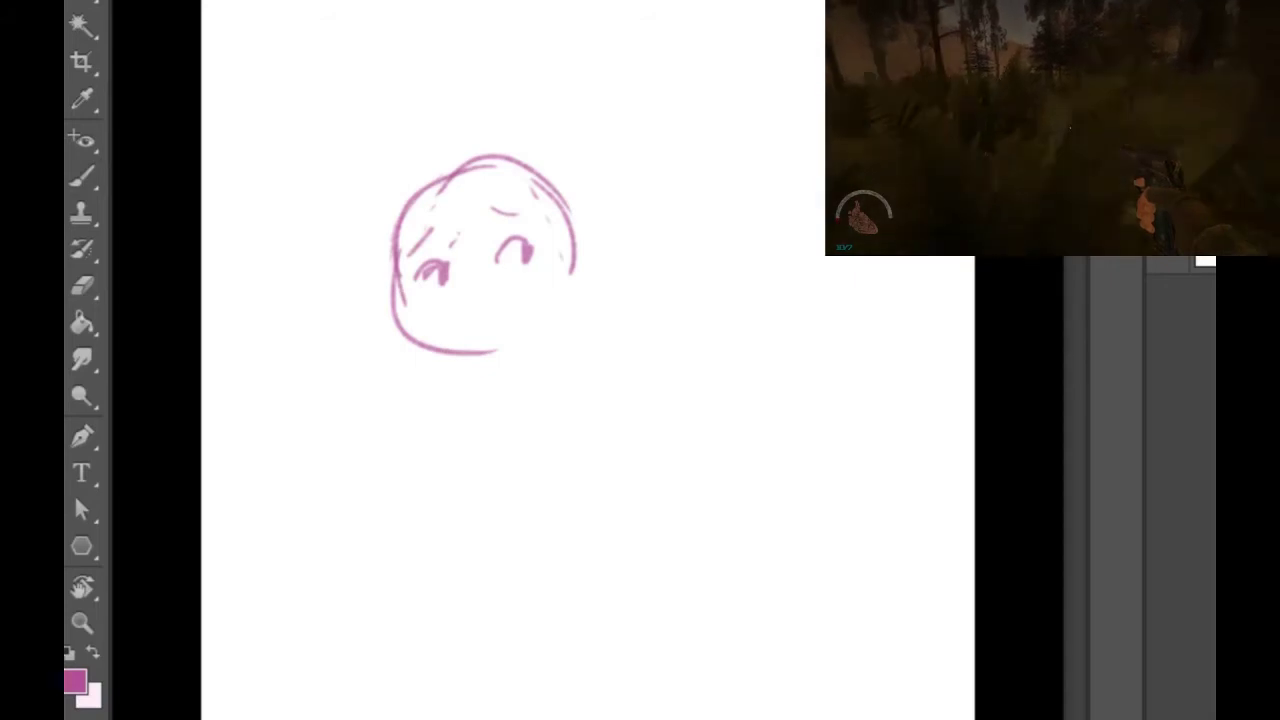
Step: Move the sketched head up toward the upper middle of the canvas, deselect it, and brush in a curved smile
{"action": "left_click_drag", "start_coordinate": [277, 92], "coordinate": [673, 470]}
{"action": "left_click_drag", "start_coordinate": [484, 256], "coordinate": [589, 172]}
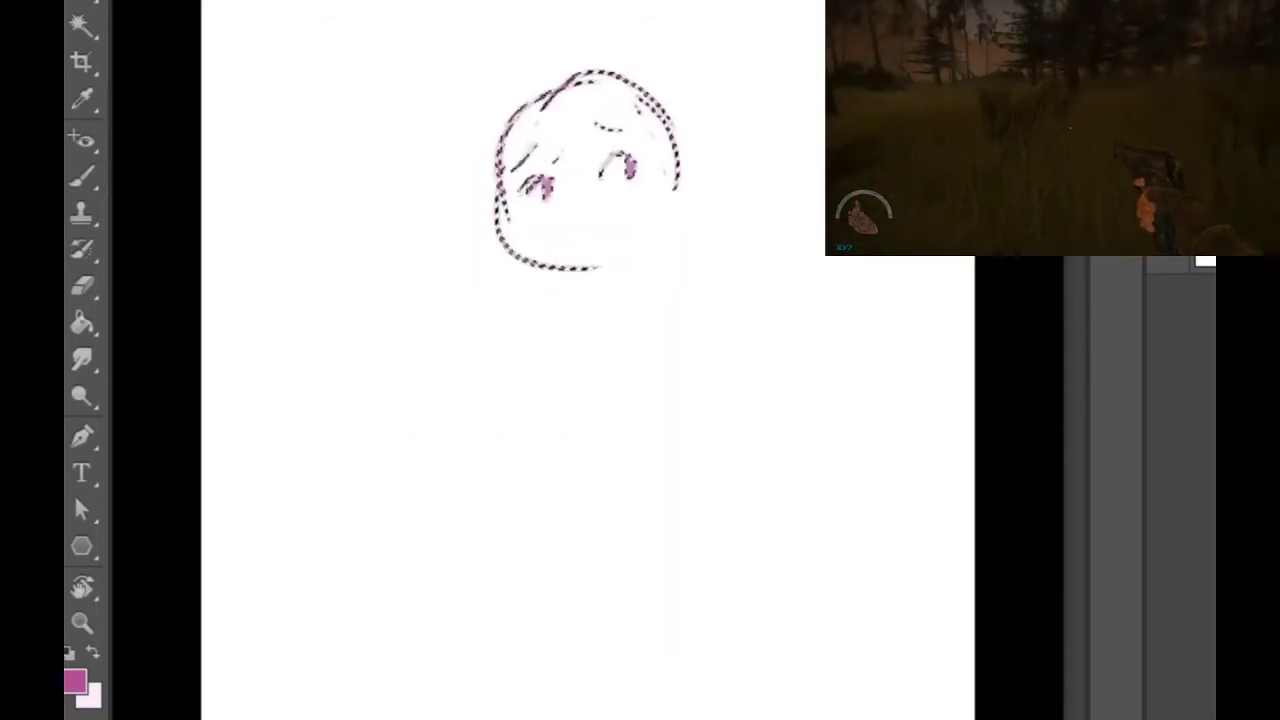
{"action": "key", "text": "ctrl+d"}
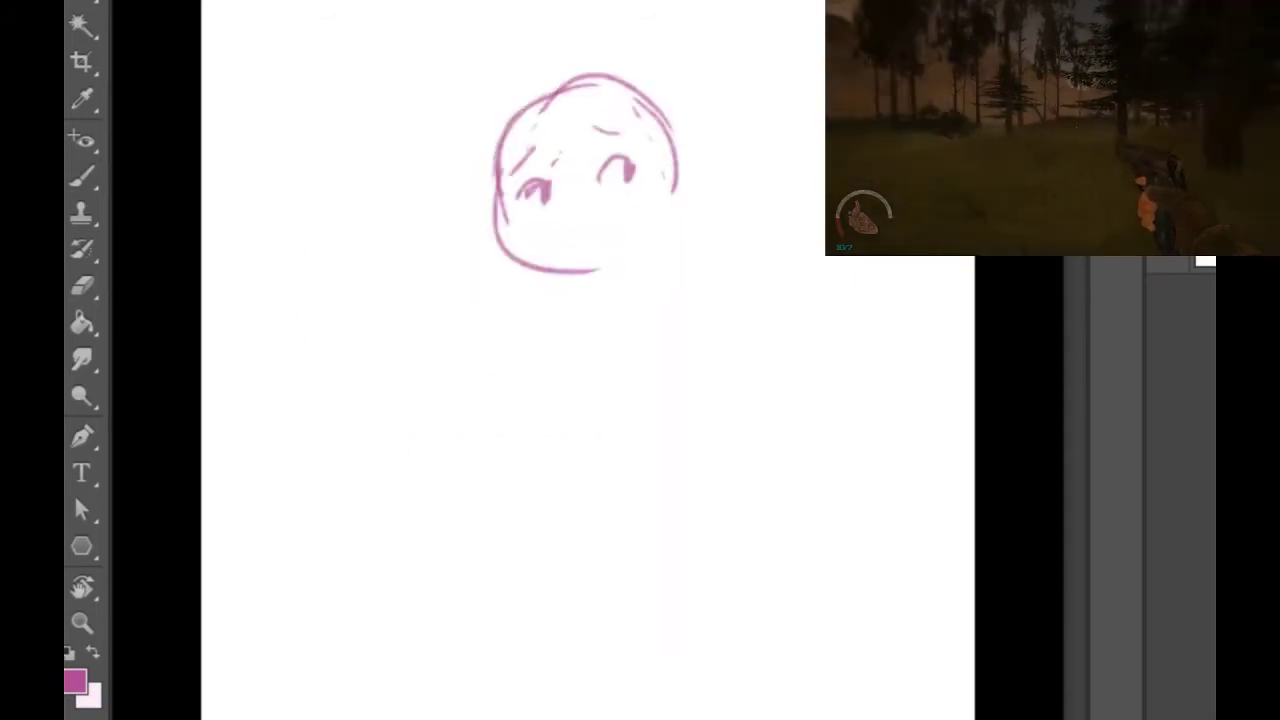
{"action": "key", "text": "b"}
{"action": "mouse_move", "coordinate": [568, 238]}
{"action": "left_mouse_down"}
{"action": "mouse_move", "coordinate": [620, 237]}
{"action": "mouse_move", "coordinate": [626, 225]}
{"action": "left_mouse_up"}
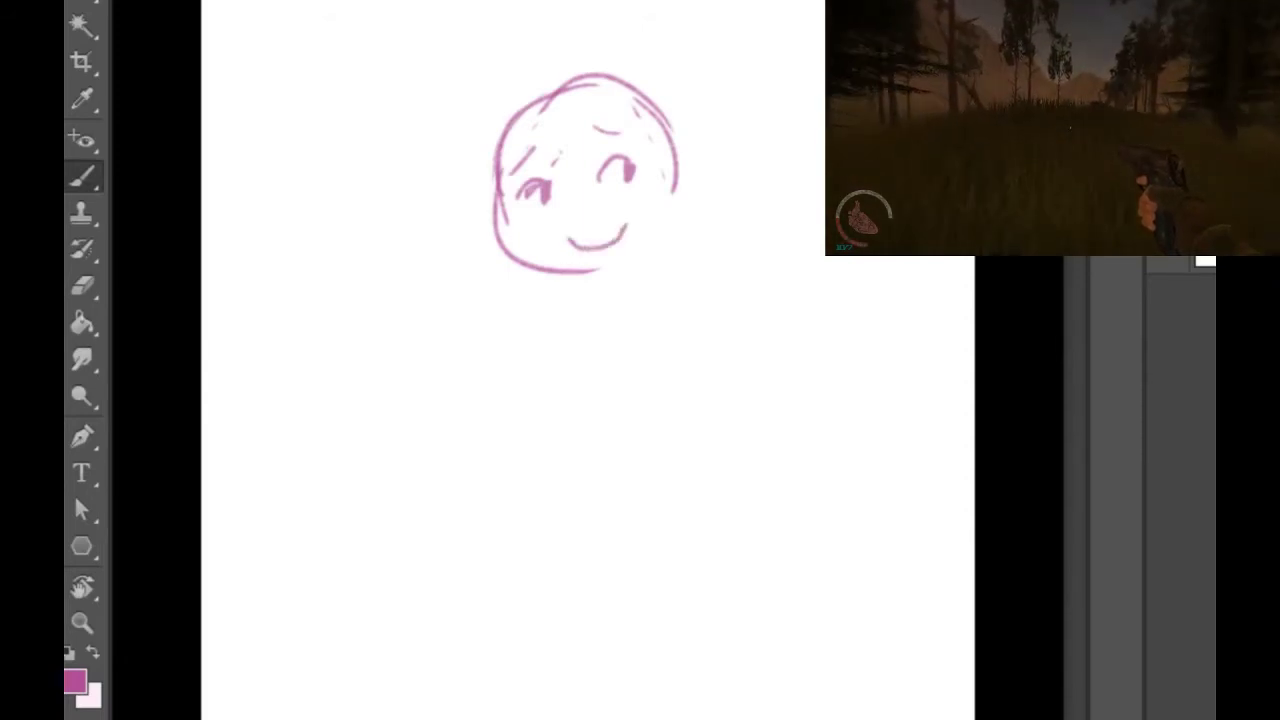
Step: Sketch the back of the neck, the sloping far shoulder, and the chest and upper-arm lines below the head
{"action": "mouse_move", "coordinate": [684, 195]}
{"action": "left_mouse_down"}
{"action": "mouse_move", "coordinate": [681, 217]}
{"action": "mouse_move", "coordinate": [712, 208]}
{"action": "left_mouse_up"}
{"action": "mouse_move", "coordinate": [680, 210]}
{"action": "left_mouse_down"}
{"action": "mouse_move", "coordinate": [720, 231]}
{"action": "mouse_move", "coordinate": [699, 228]}
{"action": "left_mouse_up"}
{"action": "mouse_move", "coordinate": [690, 224]}
{"action": "left_mouse_down"}
{"action": "mouse_move", "coordinate": [748, 231]}
{"action": "mouse_move", "coordinate": [787, 368]}
{"action": "left_mouse_up"}
{"action": "left_click_drag", "start_coordinate": [792, 338], "coordinate": [793, 385]}
{"action": "mouse_move", "coordinate": [545, 282]}
{"action": "left_mouse_down"}
{"action": "mouse_move", "coordinate": [548, 368]}
{"action": "mouse_move", "coordinate": [582, 428]}
{"action": "mouse_move", "coordinate": [586, 480]}
{"action": "left_mouse_up"}
{"action": "left_click_drag", "start_coordinate": [520, 298], "coordinate": [518, 425]}
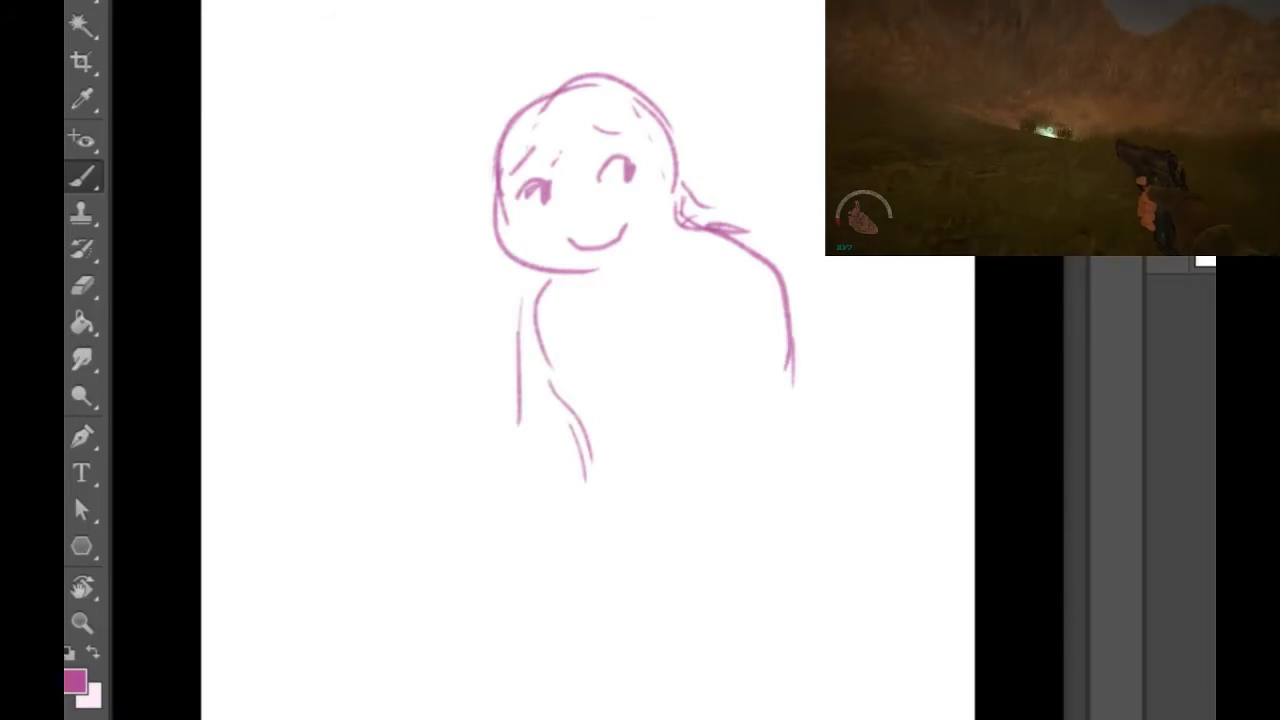
Step: Draw the bent arm beneath the chin with its raised, open shrugging hand and rounded elbow
{"action": "left_click_drag", "start_coordinate": [528, 298], "coordinate": [513, 452]}
{"action": "mouse_move", "coordinate": [513, 400]}
{"action": "left_mouse_down"}
{"action": "mouse_move", "coordinate": [487, 470]}
{"action": "mouse_move", "coordinate": [418, 342]}
{"action": "mouse_move", "coordinate": [390, 390]}
{"action": "mouse_move", "coordinate": [410, 381]}
{"action": "left_mouse_up"}
{"action": "mouse_move", "coordinate": [395, 389]}
{"action": "left_mouse_down"}
{"action": "mouse_move", "coordinate": [364, 464]}
{"action": "mouse_move", "coordinate": [384, 470]}
{"action": "mouse_move", "coordinate": [425, 450]}
{"action": "left_mouse_up"}
{"action": "mouse_move", "coordinate": [422, 345]}
{"action": "left_mouse_down"}
{"action": "mouse_move", "coordinate": [470, 406]}
{"action": "mouse_move", "coordinate": [520, 440]}
{"action": "left_mouse_up"}
{"action": "left_click_drag", "start_coordinate": [520, 440], "coordinate": [515, 500]}
{"action": "mouse_move", "coordinate": [422, 470]}
{"action": "left_mouse_down"}
{"action": "mouse_move", "coordinate": [468, 545]}
{"action": "mouse_move", "coordinate": [540, 549]}
{"action": "left_mouse_up"}
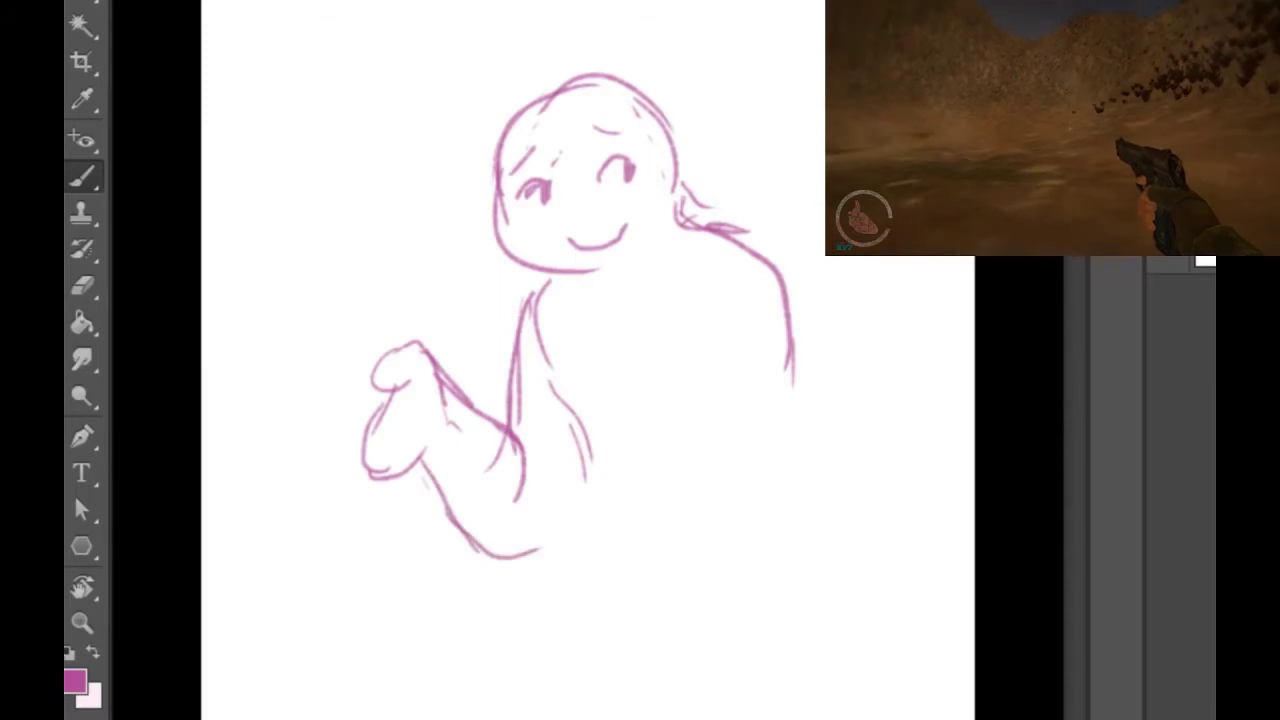
Step: Sketch the opposite arm with its outstretched open hand, clean up the finger lines, and extend the first arm's elbow
{"action": "left_click_drag", "start_coordinate": [738, 342], "coordinate": [768, 440]}
{"action": "mouse_move", "coordinate": [784, 290]}
{"action": "left_mouse_down"}
{"action": "mouse_move", "coordinate": [846, 410]}
{"action": "mouse_move", "coordinate": [910, 405]}
{"action": "mouse_move", "coordinate": [903, 425]}
{"action": "left_mouse_up"}
{"action": "mouse_move", "coordinate": [830, 405]}
{"action": "left_mouse_down"}
{"action": "mouse_move", "coordinate": [800, 455]}
{"action": "mouse_move", "coordinate": [855, 500]}
{"action": "left_mouse_up"}
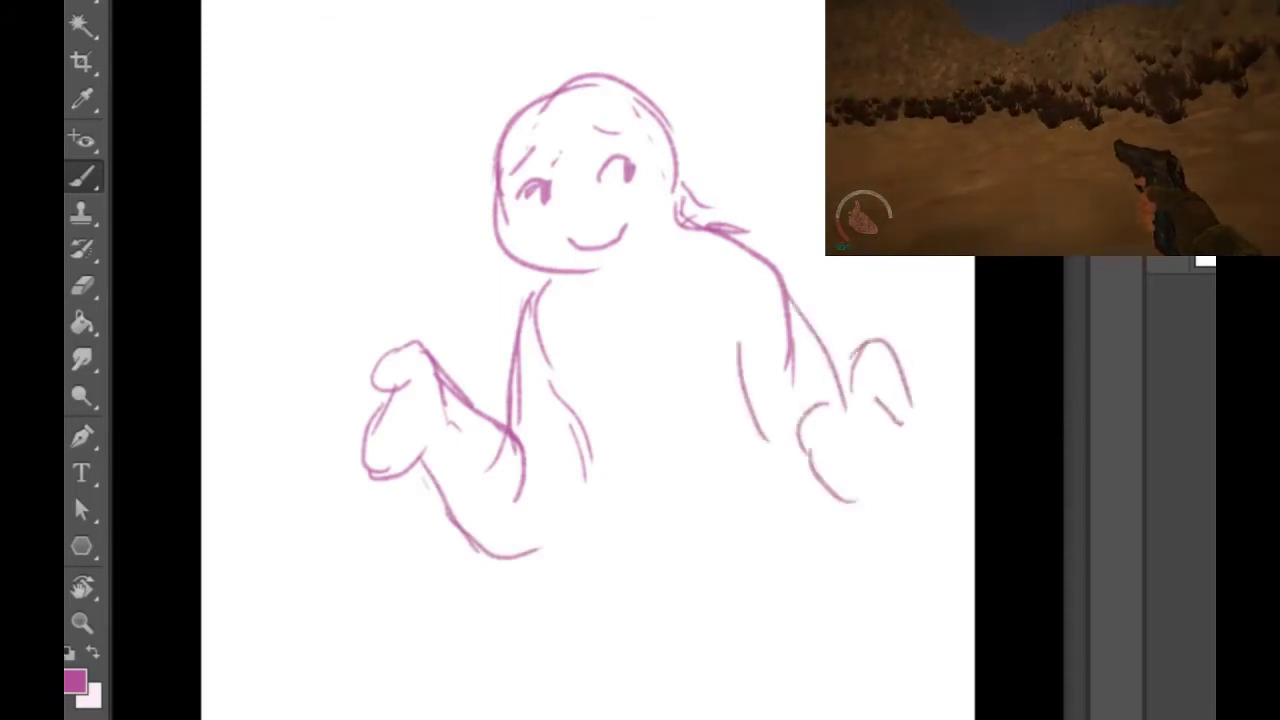
{"action": "mouse_move", "coordinate": [840, 434]}
{"action": "left_mouse_down"}
{"action": "mouse_move", "coordinate": [878, 500]}
{"action": "mouse_move", "coordinate": [905, 505]}
{"action": "mouse_move", "coordinate": [820, 502]}
{"action": "left_mouse_up"}
{"action": "left_click_drag", "start_coordinate": [850, 376], "coordinate": [806, 446]}
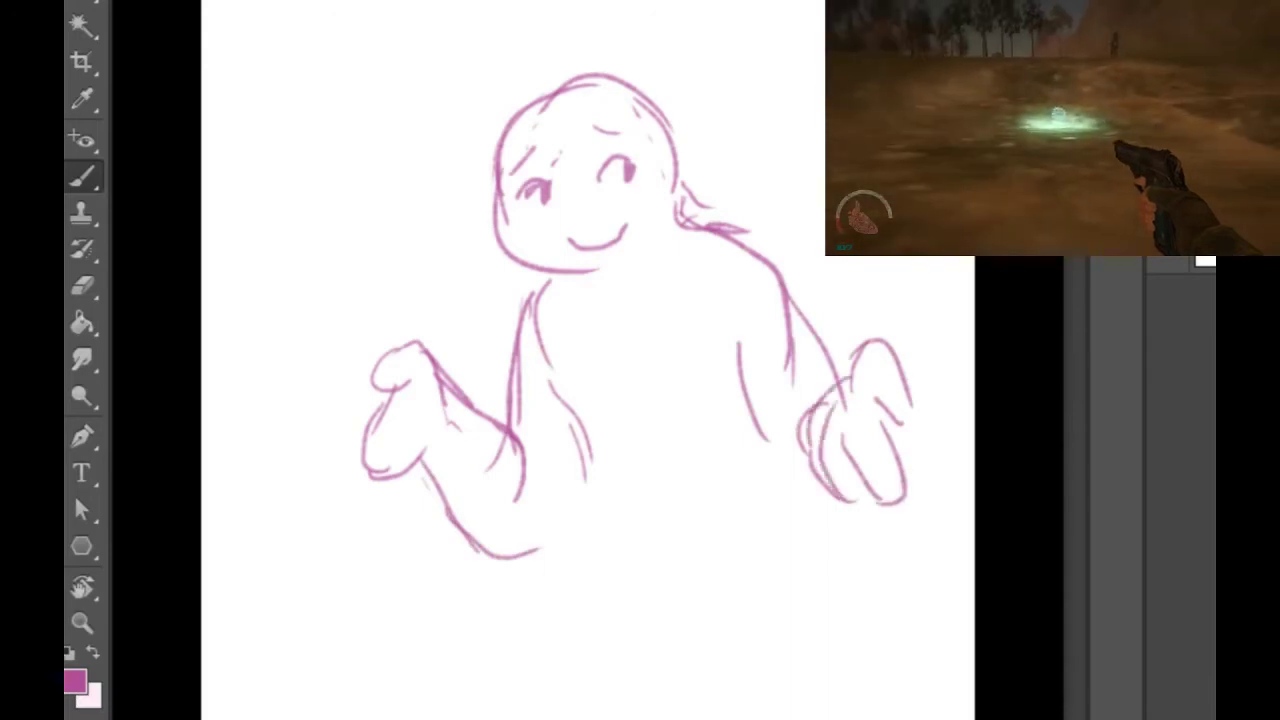
{"action": "mouse_move", "coordinate": [838, 406]}
{"action": "left_mouse_down"}
{"action": "mouse_move", "coordinate": [824, 448]}
{"action": "mouse_move", "coordinate": [848, 450]}
{"action": "mouse_move", "coordinate": [848, 490]}
{"action": "left_mouse_up"}
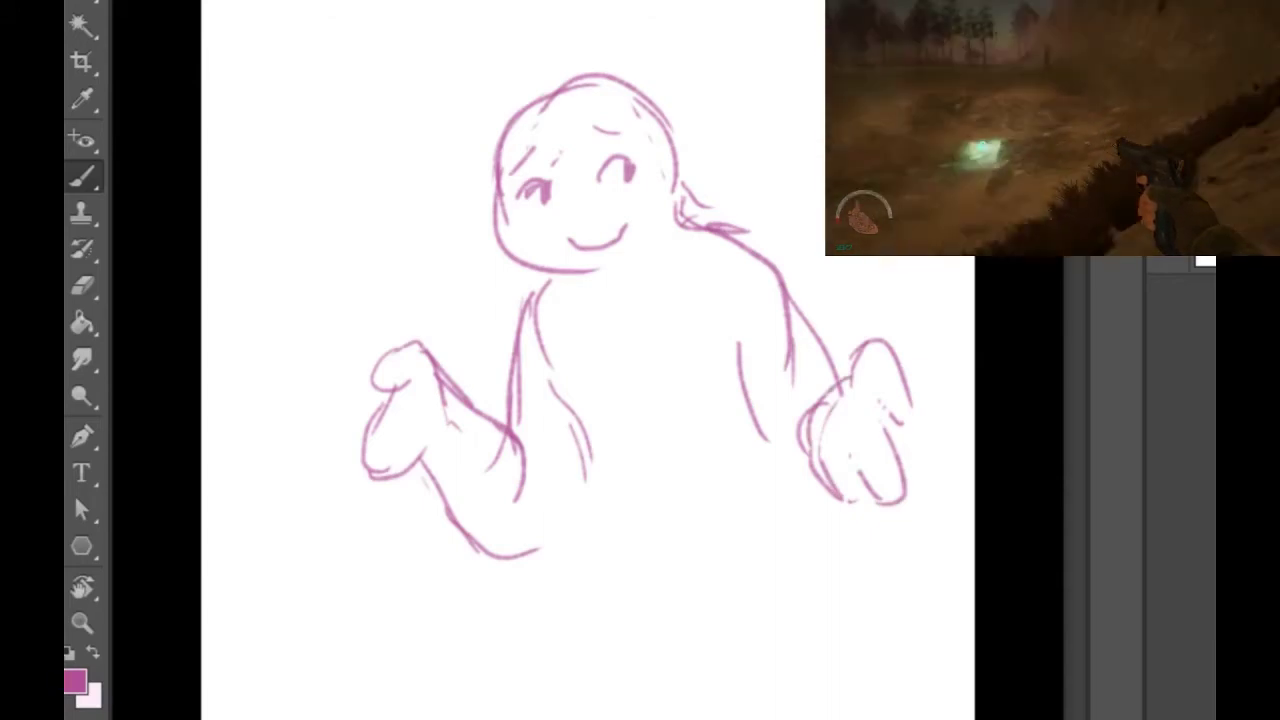
{"action": "left_click_drag", "start_coordinate": [538, 549], "coordinate": [572, 527]}
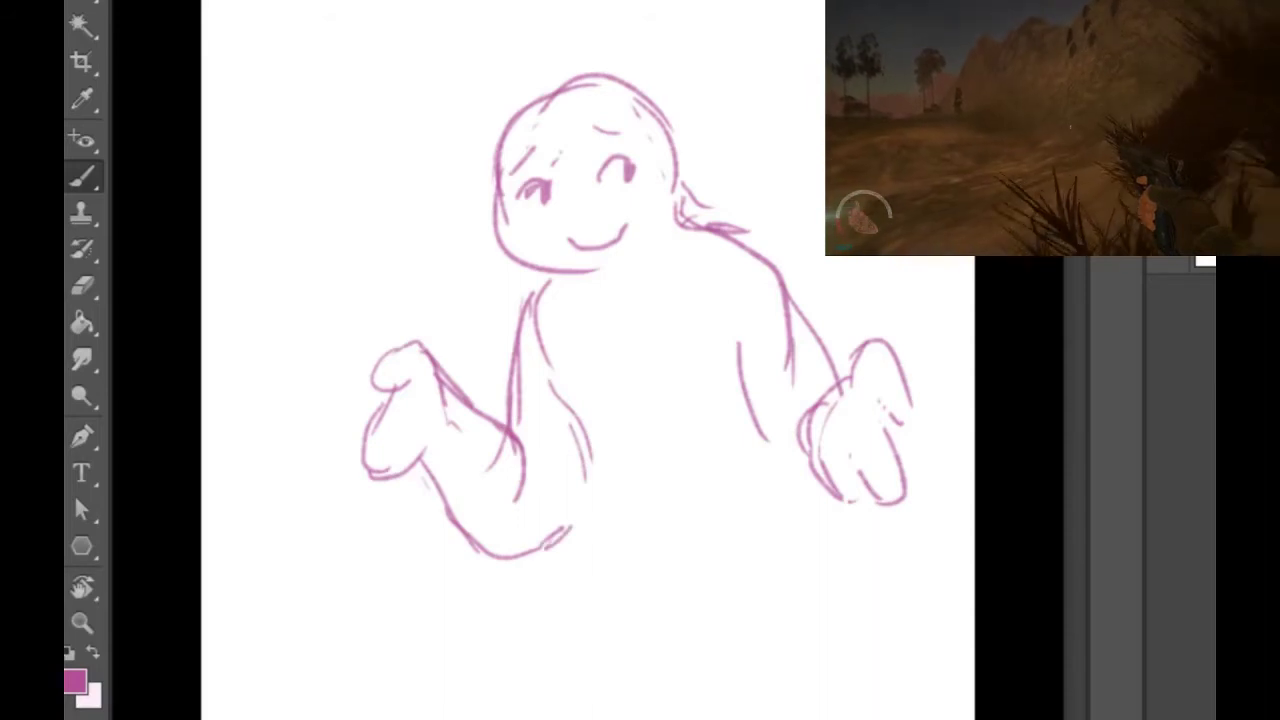
Step: Replace the worried eyebrows with inward-slanting ones and redraw the upper lid of the nearer eye
{"action": "left_click_drag", "start_coordinate": [556, 160], "coordinate": [499, 180]}
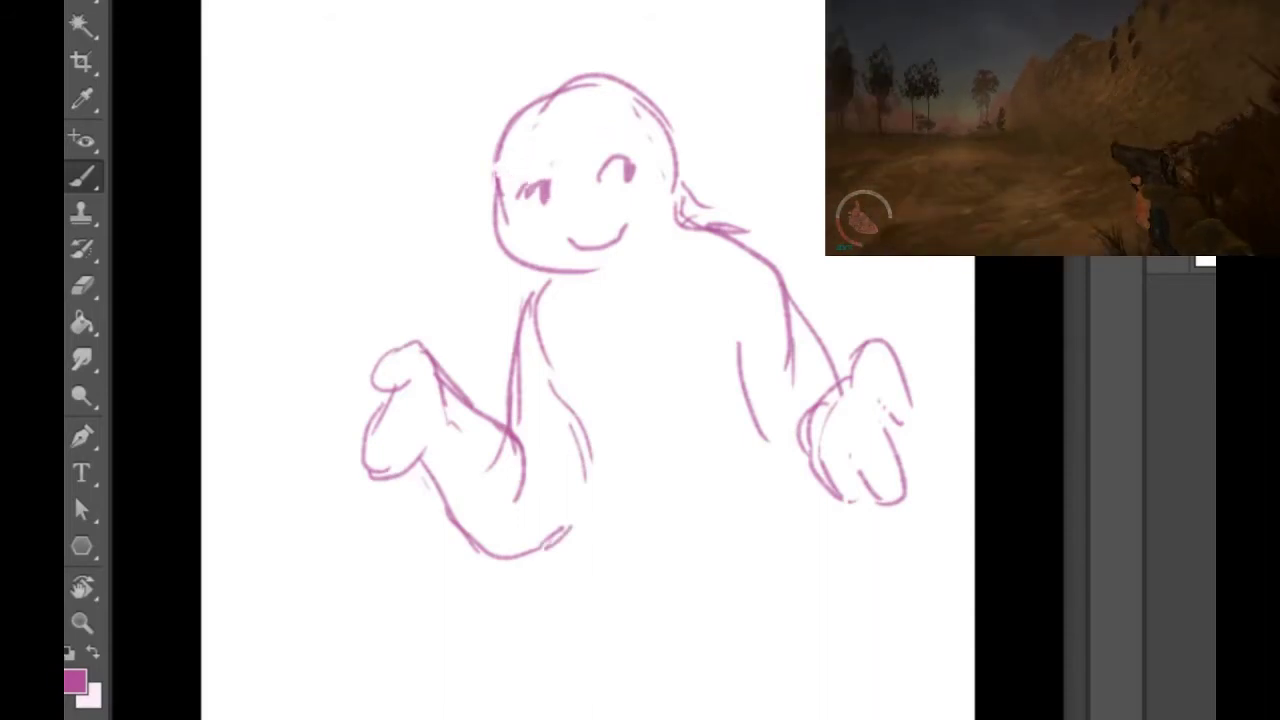
{"action": "mouse_move", "coordinate": [517, 191]}
{"action": "left_mouse_down"}
{"action": "mouse_move", "coordinate": [534, 171]}
{"action": "mouse_move", "coordinate": [549, 182]}
{"action": "mouse_move", "coordinate": [525, 159]}
{"action": "mouse_move", "coordinate": [541, 163]}
{"action": "left_mouse_up"}
{"action": "left_click_drag", "start_coordinate": [611, 133], "coordinate": [587, 155]}
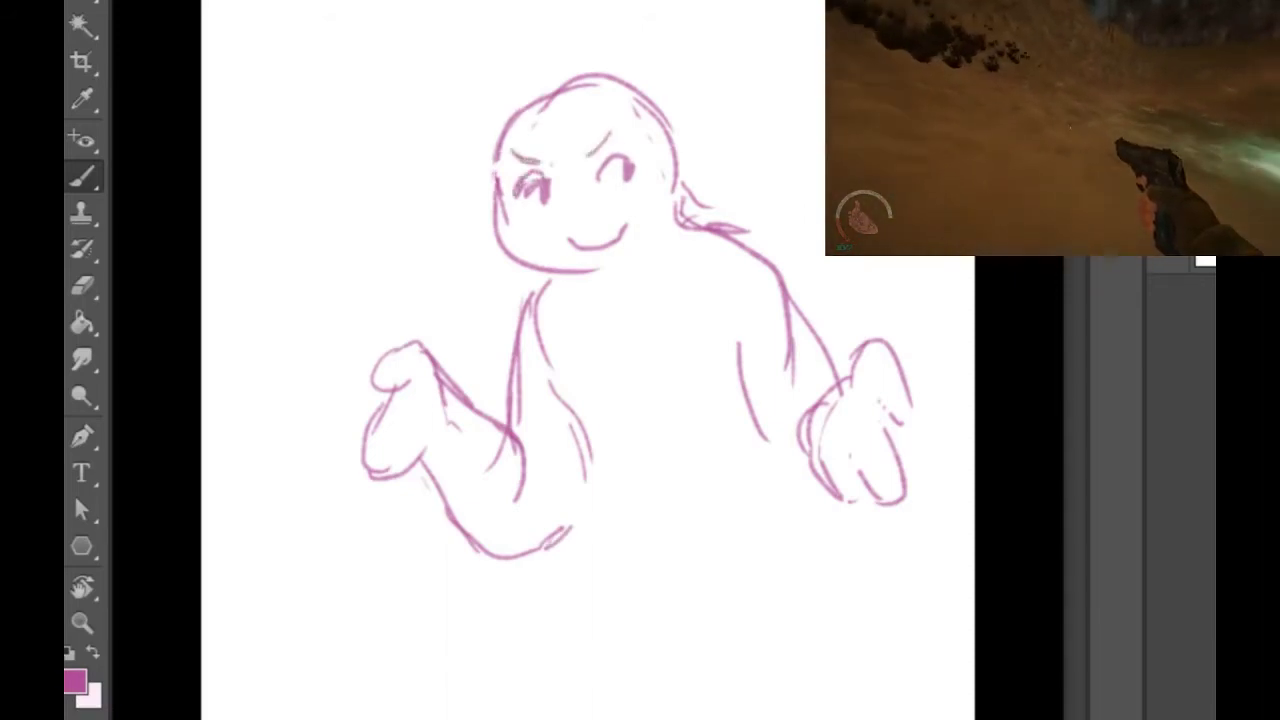
Step: Hand-letter "NOT ME" in two lines across the figure's chest
{"action": "mouse_move", "coordinate": [584, 354]}
{"action": "left_mouse_down"}
{"action": "mouse_move", "coordinate": [588, 403]}
{"action": "mouse_move", "coordinate": [608, 382]}
{"action": "mouse_move", "coordinate": [610, 326]}
{"action": "mouse_move", "coordinate": [622, 376]}
{"action": "mouse_move", "coordinate": [644, 362]}
{"action": "mouse_move", "coordinate": [630, 326]}
{"action": "mouse_move", "coordinate": [682, 318]}
{"action": "mouse_move", "coordinate": [678, 396]}
{"action": "left_mouse_up"}
{"action": "mouse_move", "coordinate": [602, 466]}
{"action": "left_mouse_down"}
{"action": "mouse_move", "coordinate": [616, 446]}
{"action": "mouse_move", "coordinate": [636, 460]}
{"action": "left_mouse_up"}
{"action": "mouse_move", "coordinate": [654, 404]}
{"action": "left_mouse_down"}
{"action": "mouse_move", "coordinate": [670, 406]}
{"action": "mouse_move", "coordinate": [644, 462]}
{"action": "left_mouse_up"}
{"action": "mouse_move", "coordinate": [648, 460]}
{"action": "left_mouse_down"}
{"action": "mouse_move", "coordinate": [682, 456]}
{"action": "mouse_move", "coordinate": [668, 426]}
{"action": "left_mouse_up"}
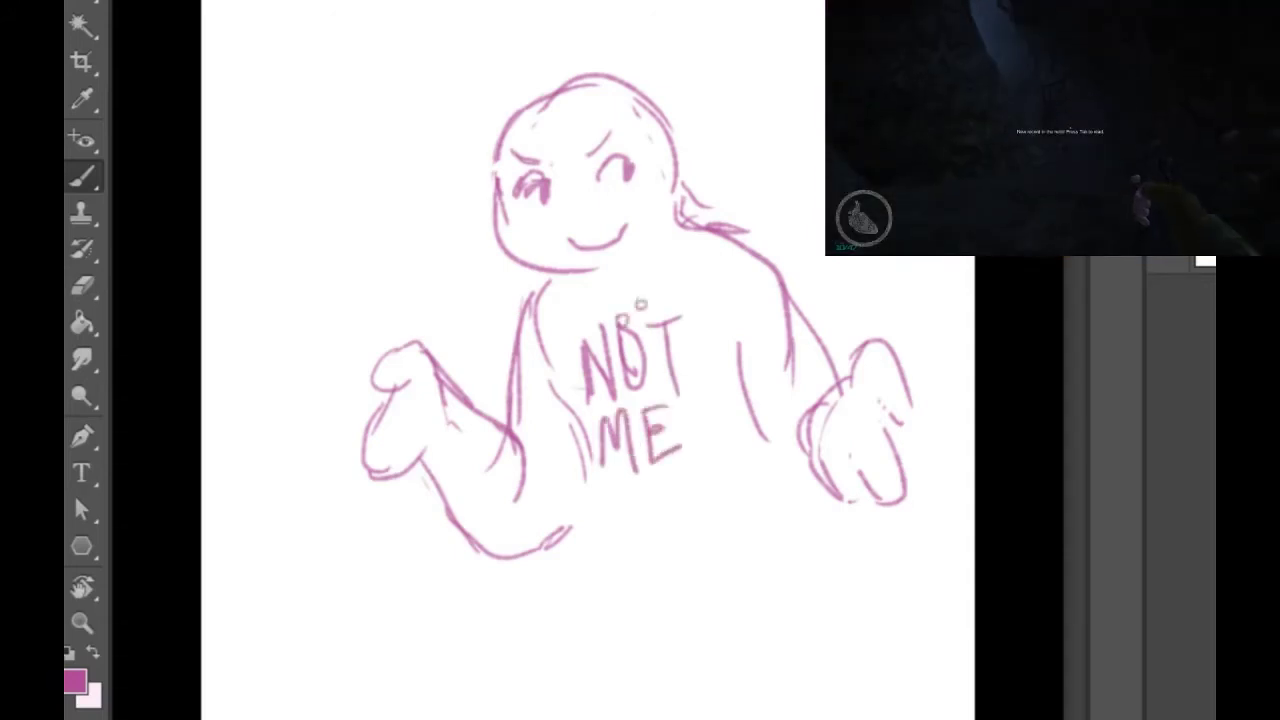
Step: Draw a string of round necklace beads around the neck, and strengthen the cheek outline and smile
{"action": "left_click_drag", "start_coordinate": [640, 302], "coordinate": [678, 228]}
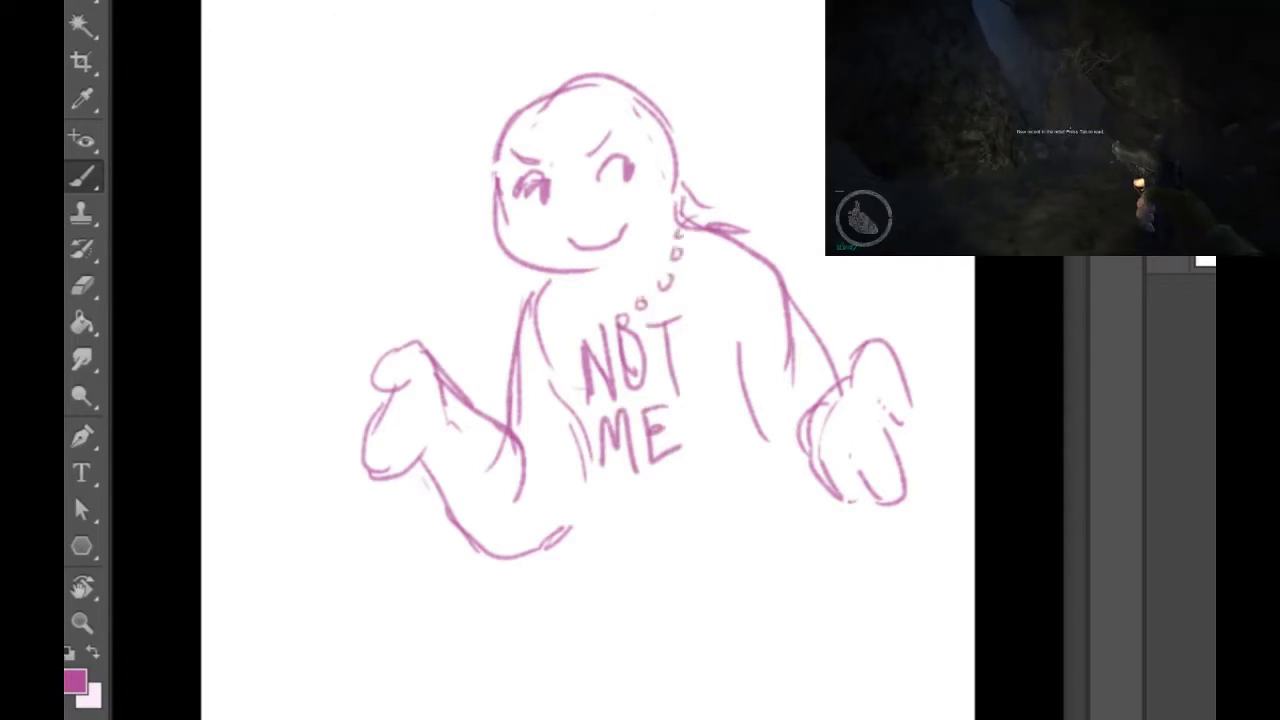
{"action": "left_click_drag", "start_coordinate": [544, 276], "coordinate": [560, 302]}
{"action": "left_click_drag", "start_coordinate": [583, 306], "coordinate": [592, 316]}
{"action": "left_click_drag", "start_coordinate": [600, 316], "coordinate": [601, 327]}
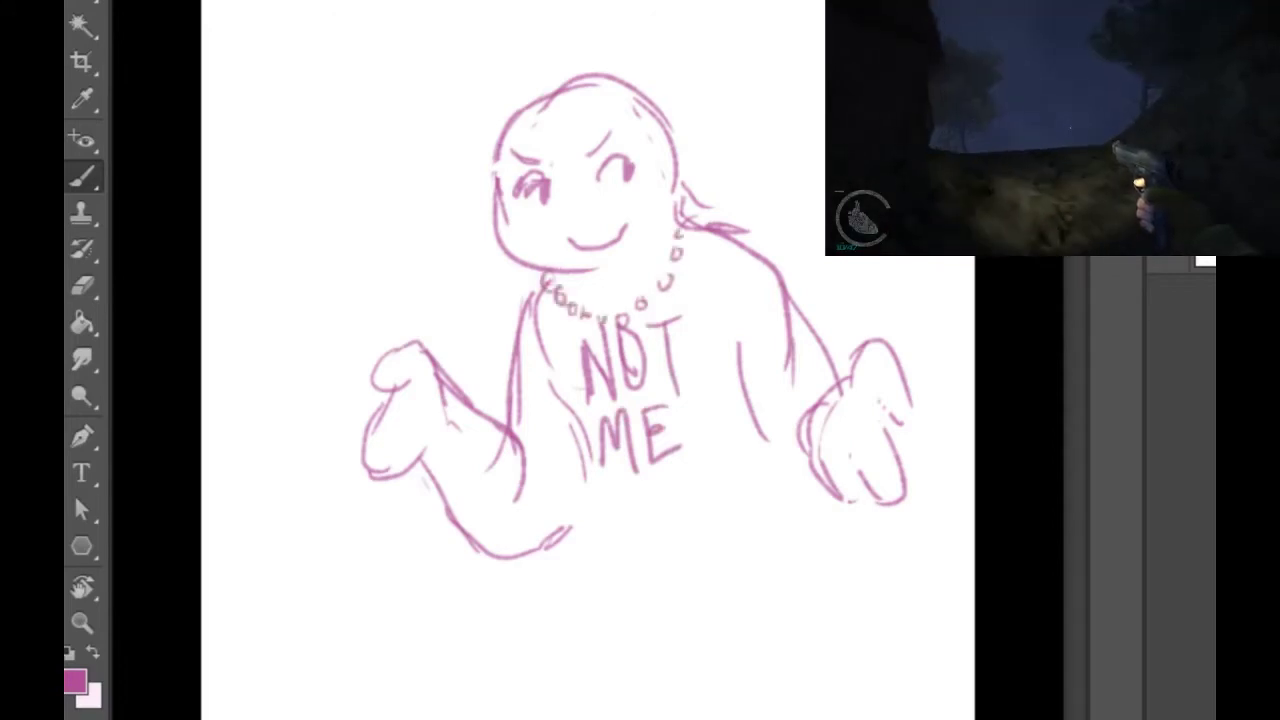
{"action": "left_click_drag", "start_coordinate": [493, 177], "coordinate": [506, 221]}
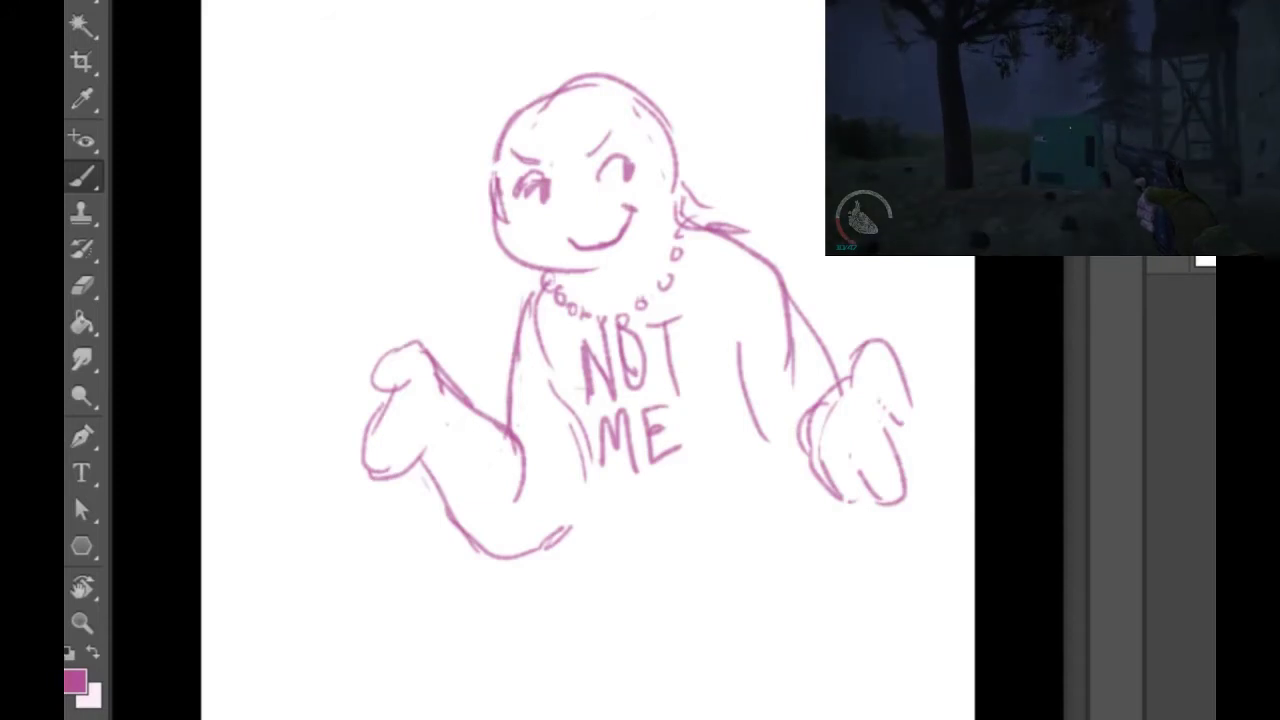
Step: Sketch the waist and both hip lines running down below the elbow and the outstretched hand
{"action": "left_click_drag", "start_coordinate": [825, 501], "coordinate": [856, 587]}
{"action": "left_click_drag", "start_coordinate": [549, 605], "coordinate": [549, 641]}
{"action": "left_click_drag", "start_coordinate": [546, 563], "coordinate": [561, 691]}
{"action": "left_click_drag", "start_coordinate": [551, 565], "coordinate": [547, 650]}
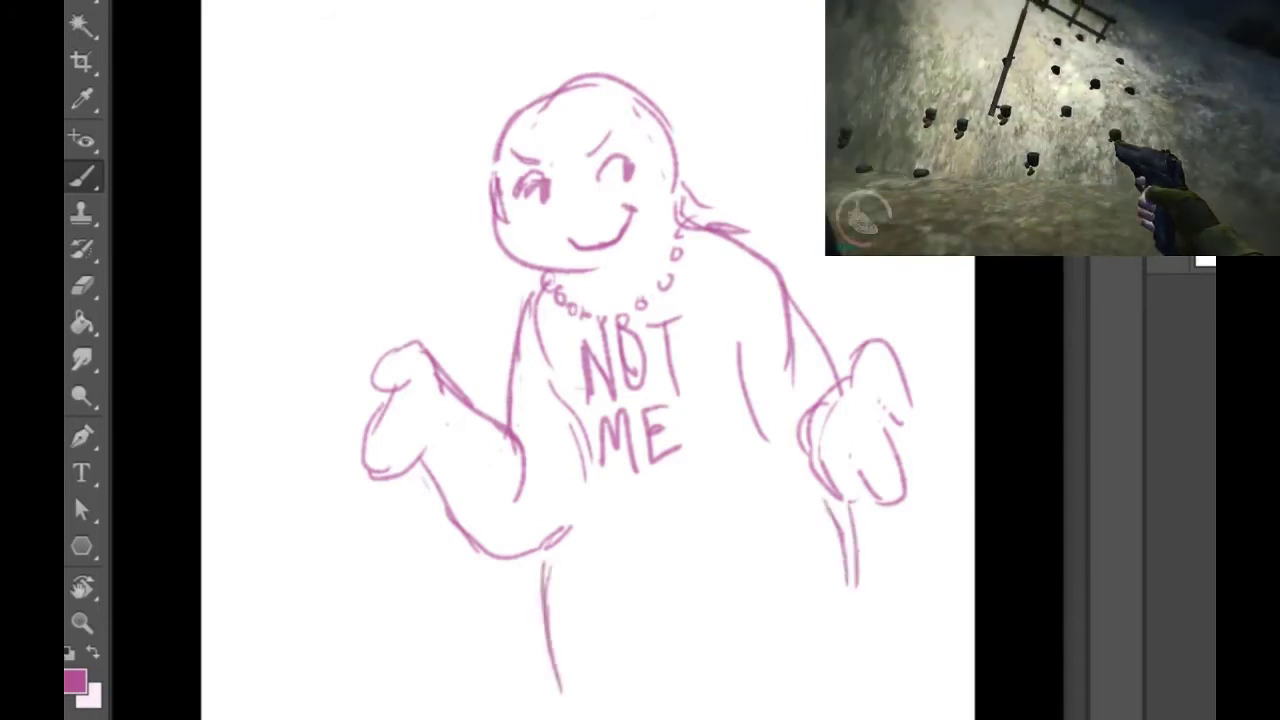
{"action": "left_click_drag", "start_coordinate": [576, 470], "coordinate": [551, 558]}
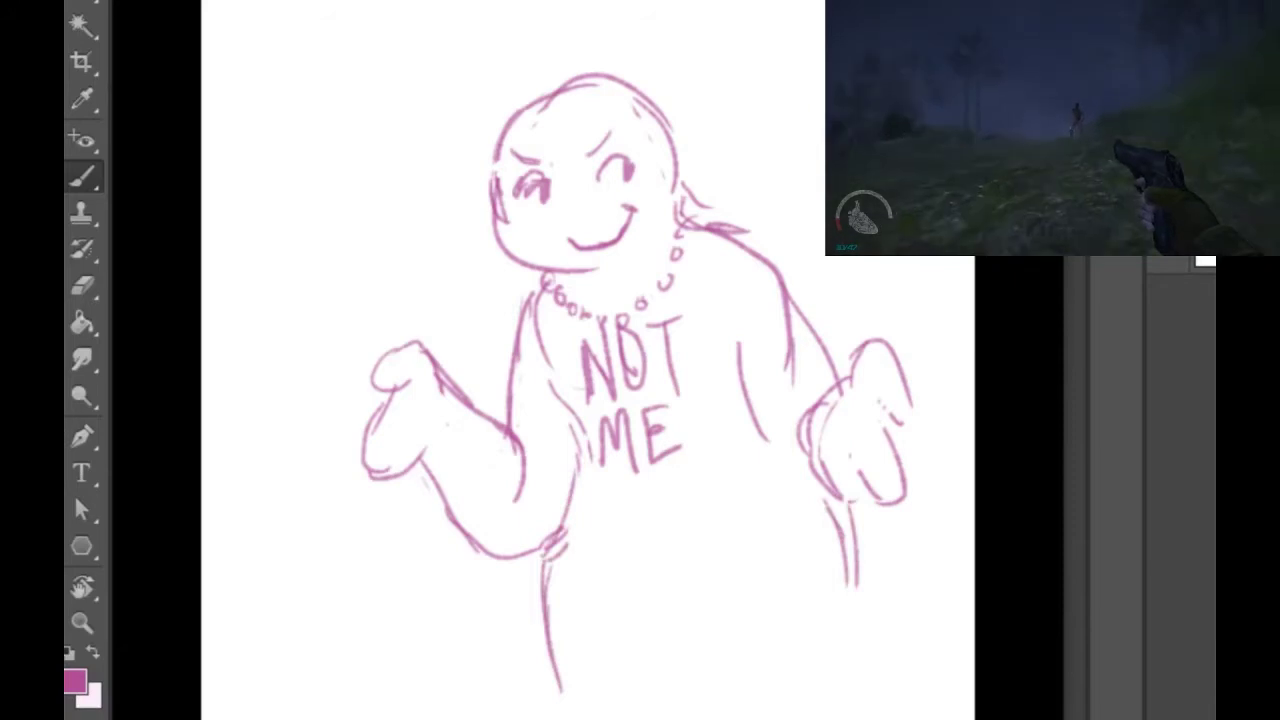
Step: Draw the crotch and the inner and outer lines of both legs down to the canvas edge
{"action": "mouse_move", "coordinate": [689, 641]}
{"action": "left_mouse_down"}
{"action": "mouse_move", "coordinate": [740, 640]}
{"action": "mouse_move", "coordinate": [765, 718]}
{"action": "left_mouse_up"}
{"action": "left_click_drag", "start_coordinate": [752, 650], "coordinate": [772, 718]}
{"action": "left_click_drag", "start_coordinate": [866, 556], "coordinate": [880, 665]}
{"action": "left_click_drag", "start_coordinate": [862, 532], "coordinate": [894, 718]}
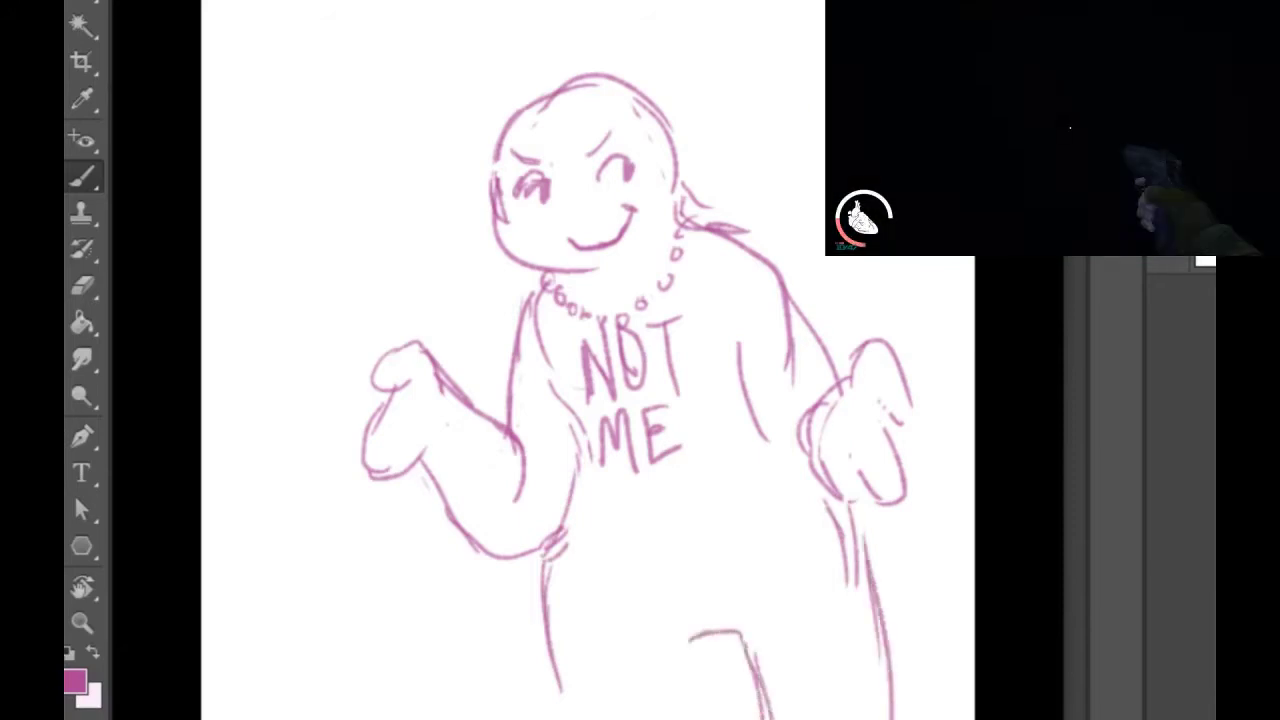
{"action": "mouse_move", "coordinate": [692, 644]}
{"action": "left_mouse_down"}
{"action": "mouse_move", "coordinate": [688, 718]}
{"action": "mouse_move", "coordinate": [699, 718]}
{"action": "left_mouse_up"}
{"action": "left_click_drag", "start_coordinate": [552, 610], "coordinate": [549, 718]}
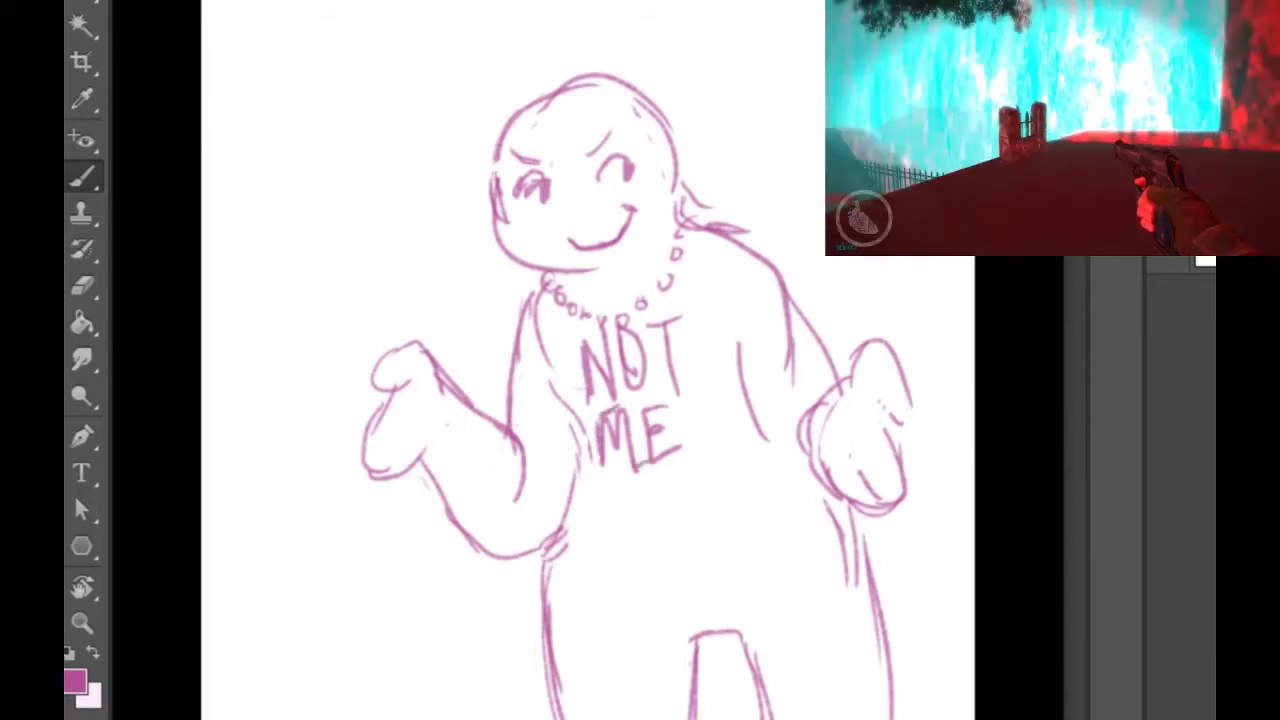
Step: Outline the "NOT ME" chest lettering as thicker block letters
{"action": "left_click_drag", "start_coordinate": [656, 442], "coordinate": [683, 459]}
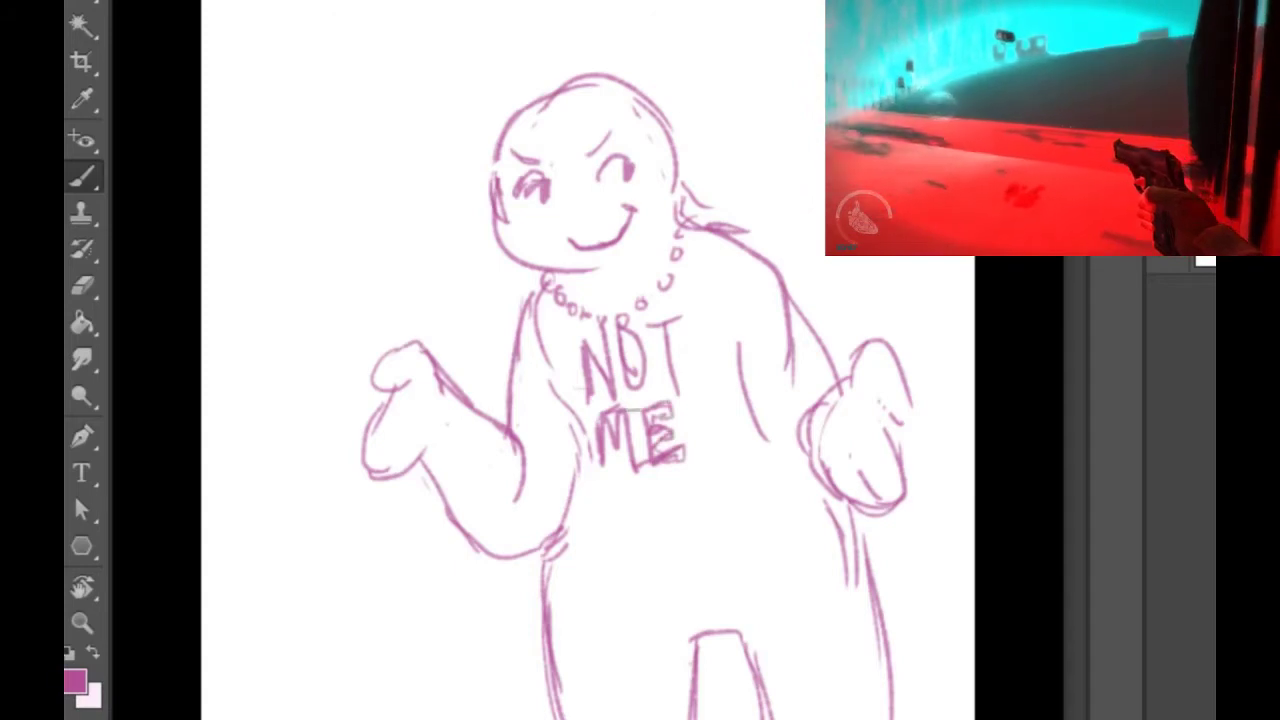
{"action": "mouse_move", "coordinate": [624, 411]}
{"action": "left_mouse_down"}
{"action": "mouse_move", "coordinate": [641, 414]}
{"action": "mouse_move", "coordinate": [642, 466]}
{"action": "left_mouse_up"}
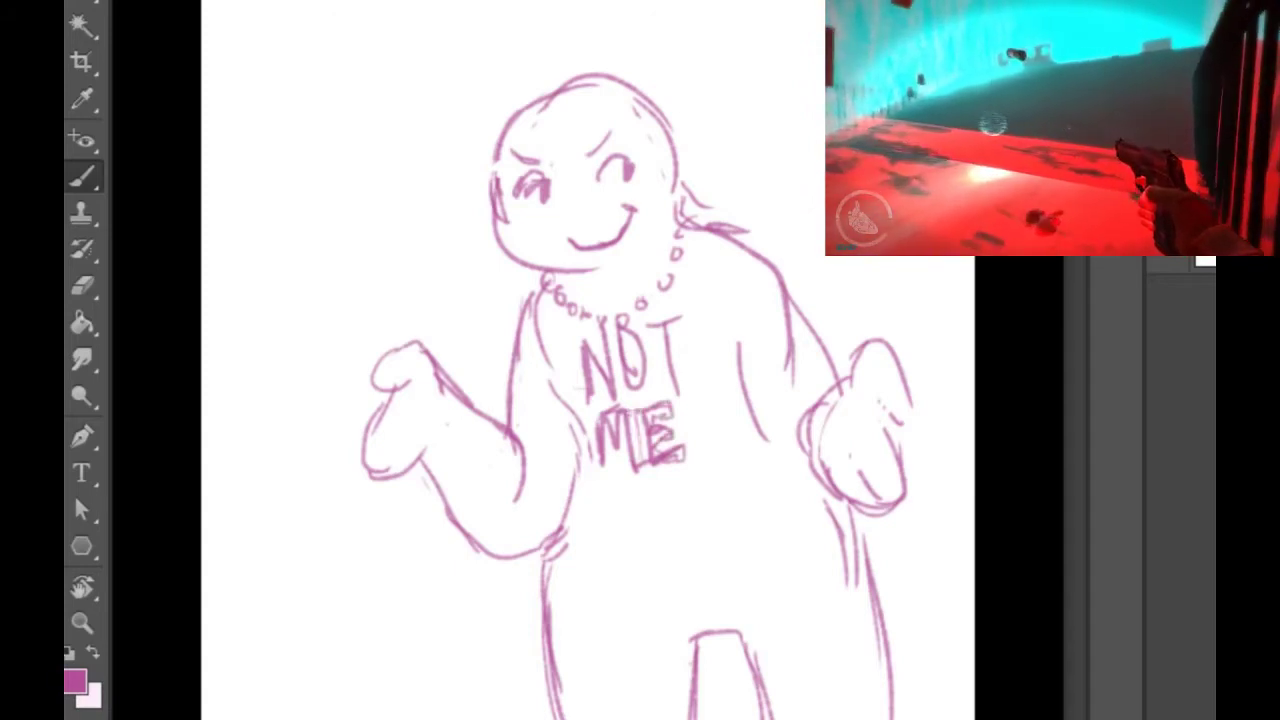
{"action": "key", "text": "ctrl+z"}
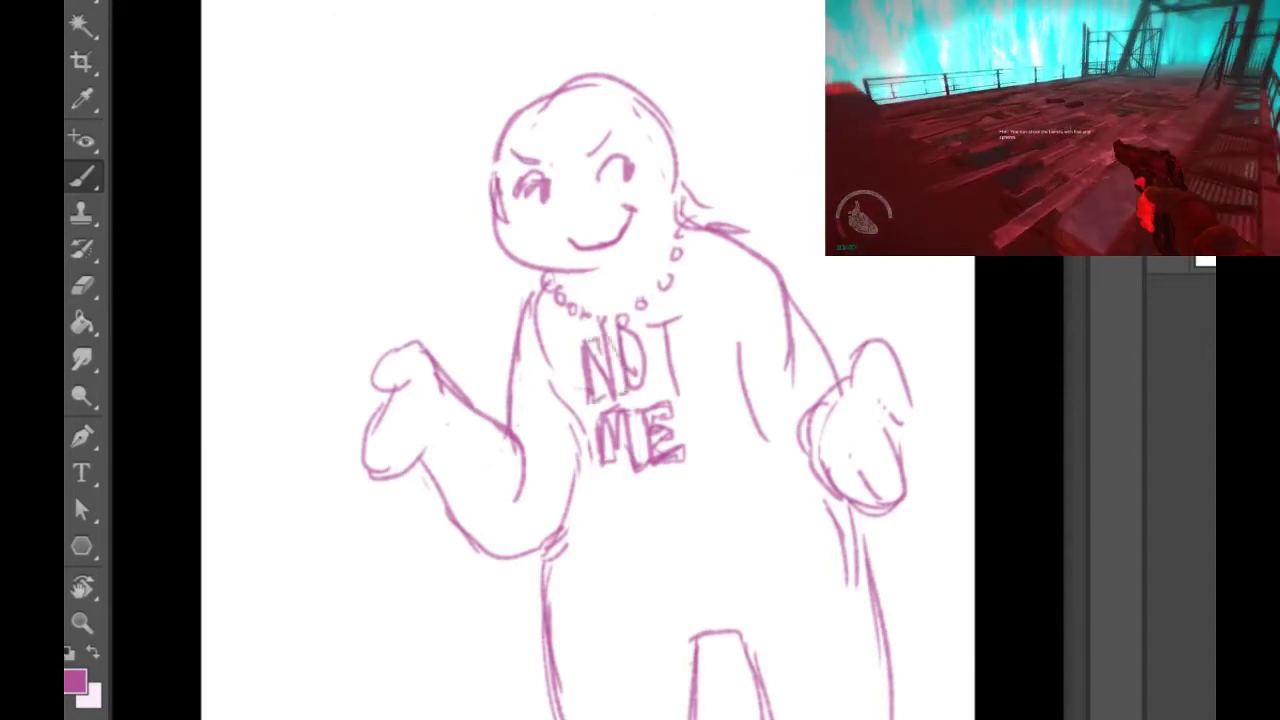
{"action": "left_click_drag", "start_coordinate": [632, 396], "coordinate": [651, 345]}
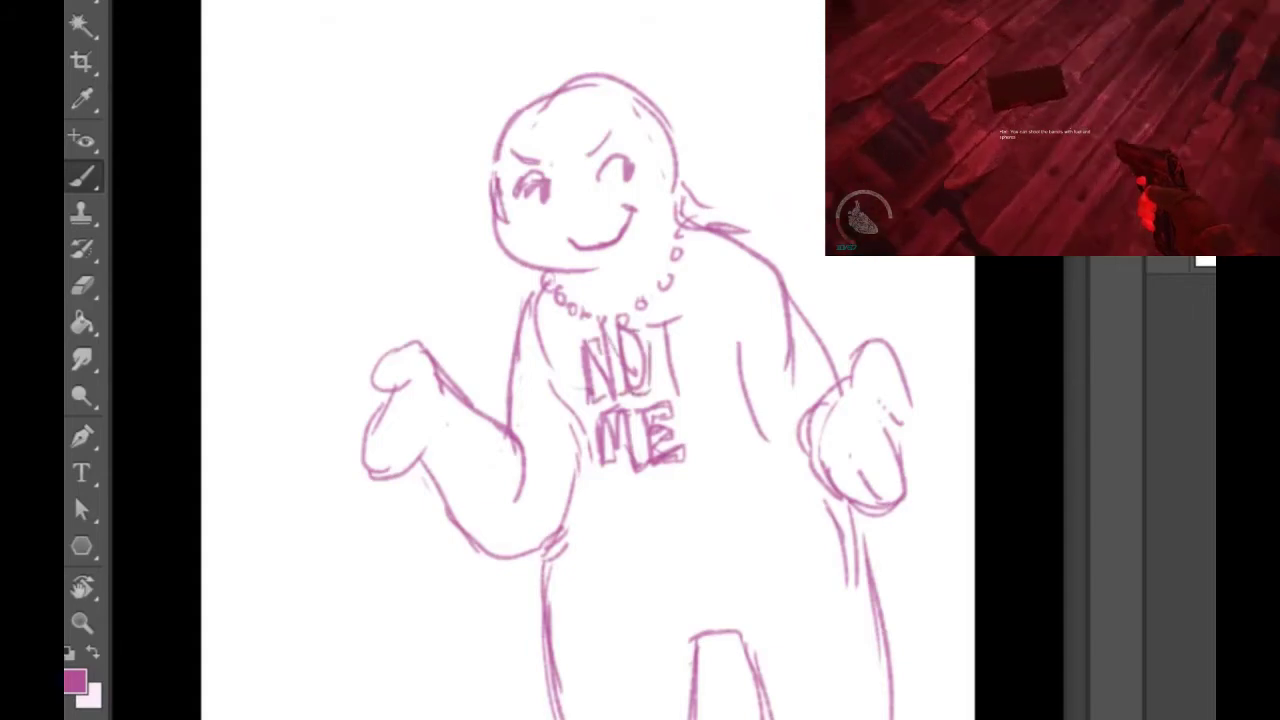
{"action": "mouse_move", "coordinate": [680, 394]}
{"action": "left_mouse_down"}
{"action": "mouse_move", "coordinate": [692, 320]}
{"action": "mouse_move", "coordinate": [668, 330]}
{"action": "left_mouse_up"}
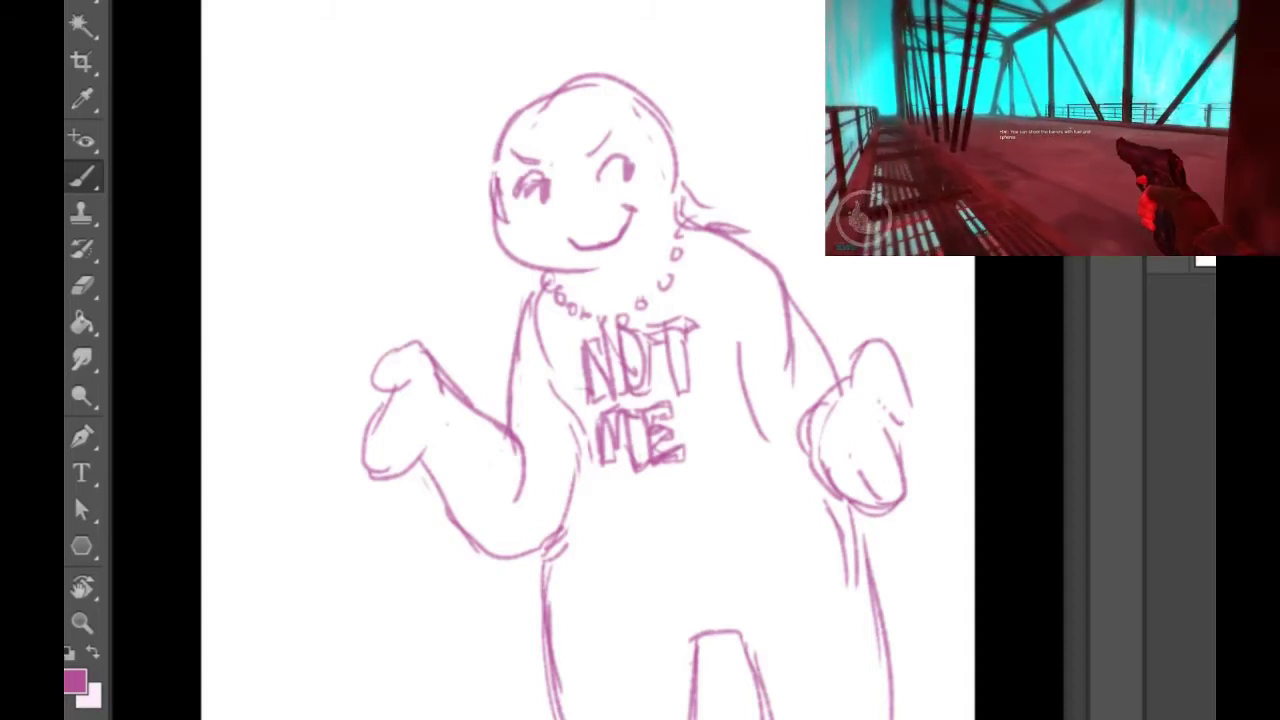
Step: Draw a bandana with a knotted tail around the head, and complete the underside of the outstretched forearm
{"action": "mouse_move", "coordinate": [498, 214]}
{"action": "left_mouse_down"}
{"action": "mouse_move", "coordinate": [505, 113]}
{"action": "mouse_move", "coordinate": [600, 66]}
{"action": "left_mouse_up"}
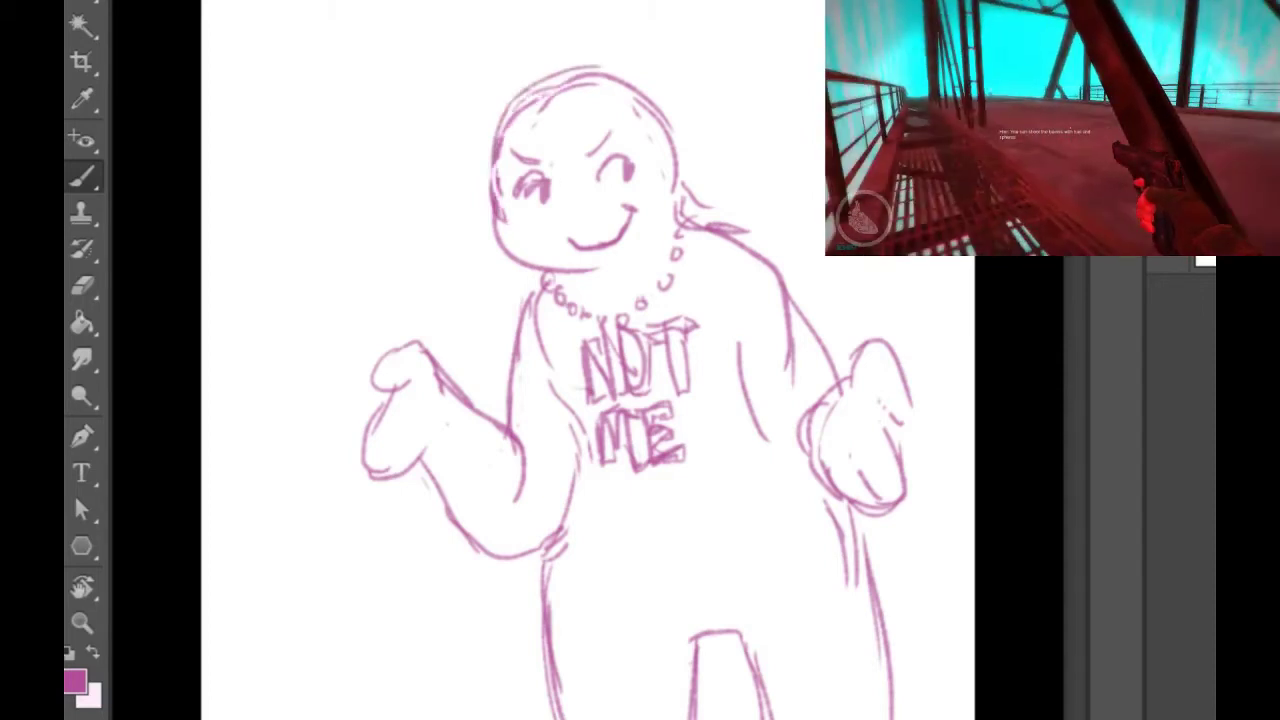
{"action": "mouse_move", "coordinate": [492, 137]}
{"action": "left_mouse_down"}
{"action": "mouse_move", "coordinate": [551, 115]}
{"action": "mouse_move", "coordinate": [533, 76]}
{"action": "mouse_move", "coordinate": [571, 68]}
{"action": "left_mouse_up"}
{"action": "left_click_drag", "start_coordinate": [545, 130], "coordinate": [610, 109]}
{"action": "left_click_drag", "start_coordinate": [567, 69], "coordinate": [648, 90]}
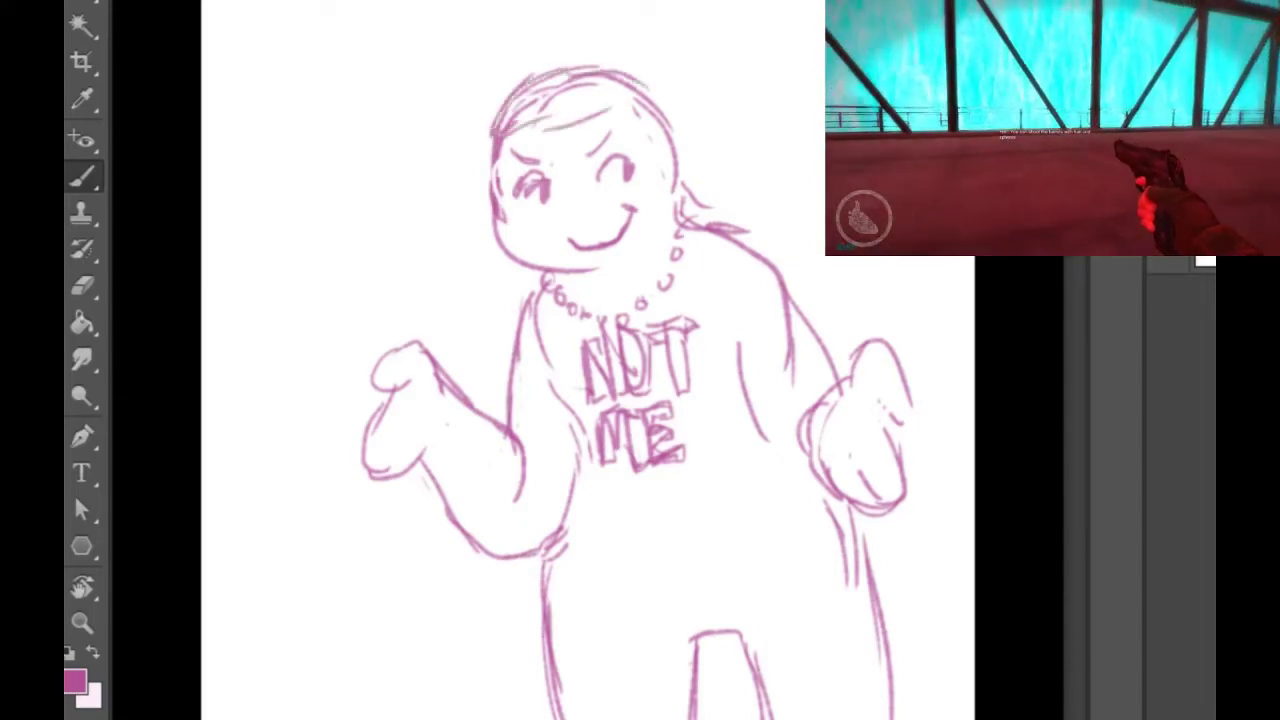
{"action": "mouse_move", "coordinate": [526, 129]}
{"action": "left_mouse_down"}
{"action": "mouse_move", "coordinate": [646, 118]}
{"action": "mouse_move", "coordinate": [684, 129]}
{"action": "left_mouse_up"}
{"action": "mouse_move", "coordinate": [627, 80]}
{"action": "left_mouse_down"}
{"action": "mouse_move", "coordinate": [674, 126]}
{"action": "mouse_move", "coordinate": [670, 152]}
{"action": "mouse_move", "coordinate": [726, 125]}
{"action": "mouse_move", "coordinate": [690, 172]}
{"action": "mouse_move", "coordinate": [678, 168]}
{"action": "left_mouse_up"}
{"action": "left_click_drag", "start_coordinate": [704, 155], "coordinate": [670, 193]}
{"action": "left_click_drag", "start_coordinate": [741, 398], "coordinate": [782, 474]}
{"action": "left_click_drag", "start_coordinate": [752, 420], "coordinate": [822, 494]}
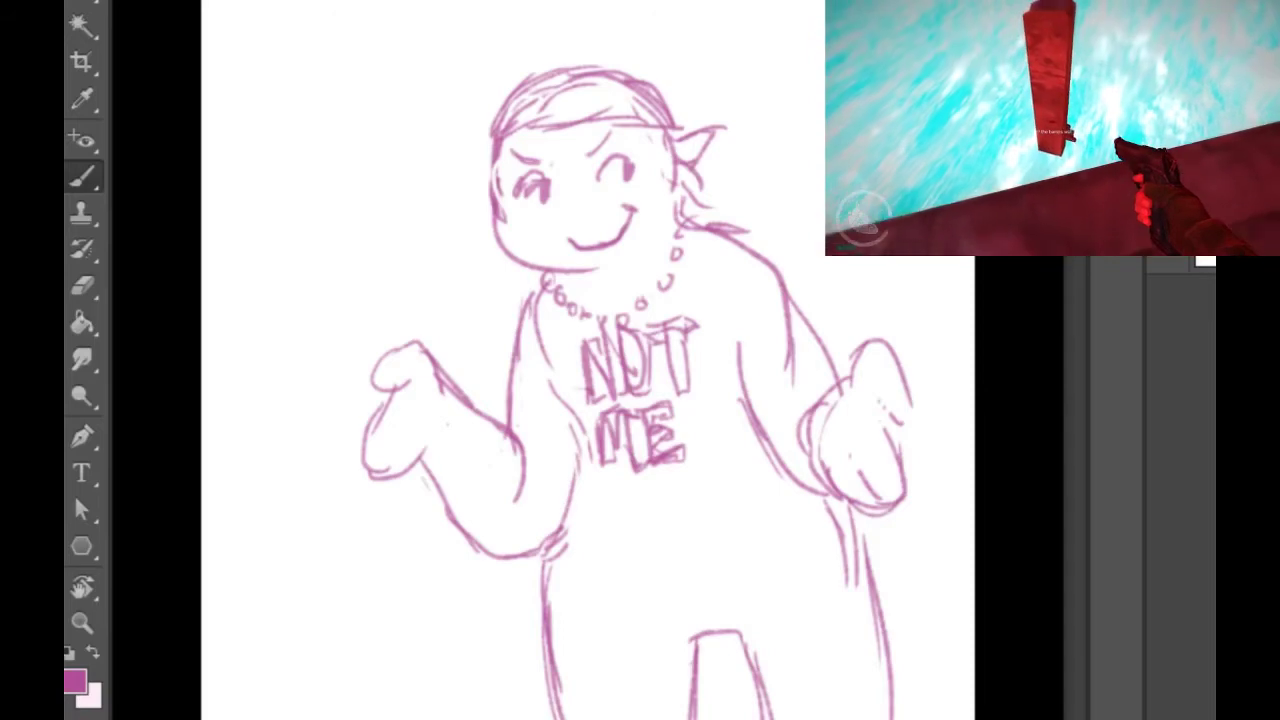
Step: Hand-letter "Leave the Sean" above the head and "NO" beside the raised hand
{"action": "mouse_move", "coordinate": [257, 50]}
{"action": "left_mouse_down"}
{"action": "mouse_move", "coordinate": [284, 110]}
{"action": "mouse_move", "coordinate": [307, 93]}
{"action": "left_mouse_up"}
{"action": "mouse_move", "coordinate": [314, 63]}
{"action": "left_mouse_down"}
{"action": "mouse_move", "coordinate": [334, 94]}
{"action": "mouse_move", "coordinate": [351, 94]}
{"action": "mouse_move", "coordinate": [366, 60]}
{"action": "mouse_move", "coordinate": [405, 74]}
{"action": "left_mouse_up"}
{"action": "mouse_move", "coordinate": [474, 6]}
{"action": "left_mouse_down"}
{"action": "mouse_move", "coordinate": [466, 52]}
{"action": "mouse_move", "coordinate": [490, 32]}
{"action": "left_mouse_up"}
{"action": "mouse_move", "coordinate": [494, 2]}
{"action": "left_mouse_down"}
{"action": "mouse_move", "coordinate": [490, 40]}
{"action": "mouse_move", "coordinate": [512, 42]}
{"action": "left_mouse_up"}
{"action": "left_click_drag", "start_coordinate": [518, 32], "coordinate": [558, 38]}
{"action": "left_click_drag", "start_coordinate": [630, 5], "coordinate": [616, 46]}
{"action": "mouse_move", "coordinate": [652, 36]}
{"action": "left_mouse_down"}
{"action": "mouse_move", "coordinate": [662, 20]}
{"action": "mouse_move", "coordinate": [676, 44]}
{"action": "left_mouse_up"}
{"action": "left_click_drag", "start_coordinate": [688, 20], "coordinate": [750, 42]}
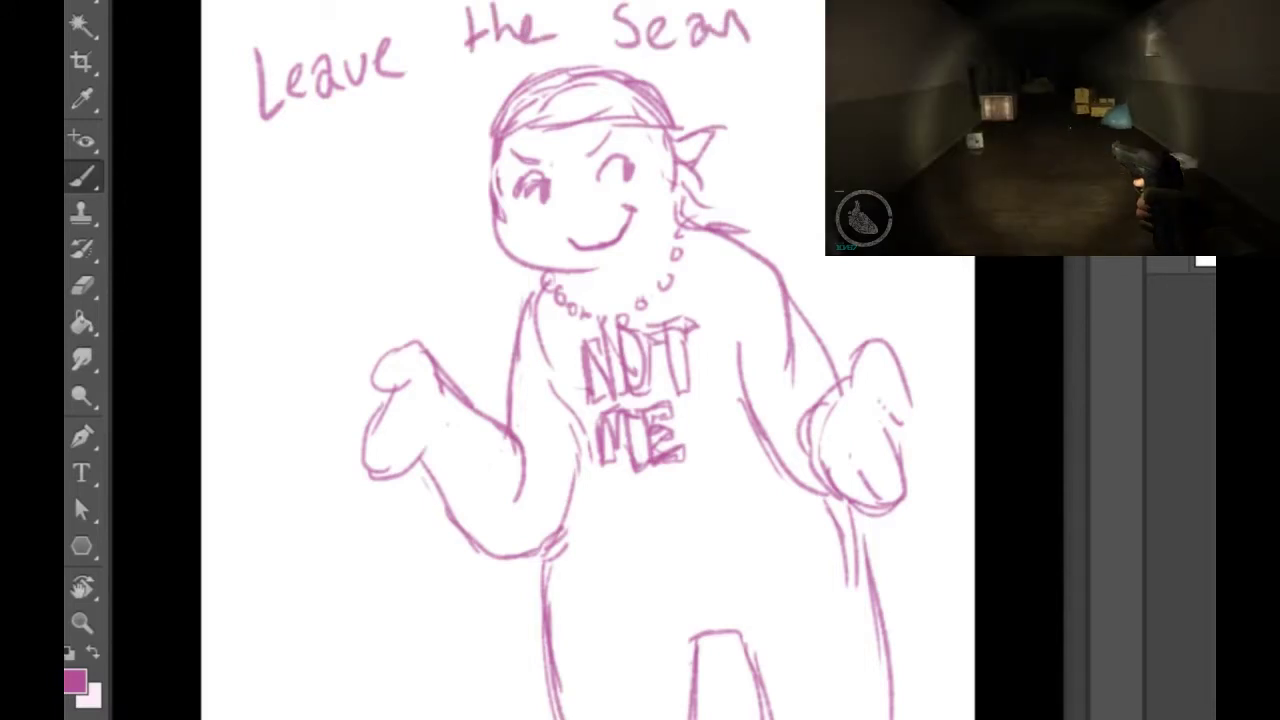
{"action": "left_click_drag", "start_coordinate": [248, 368], "coordinate": [290, 308]}
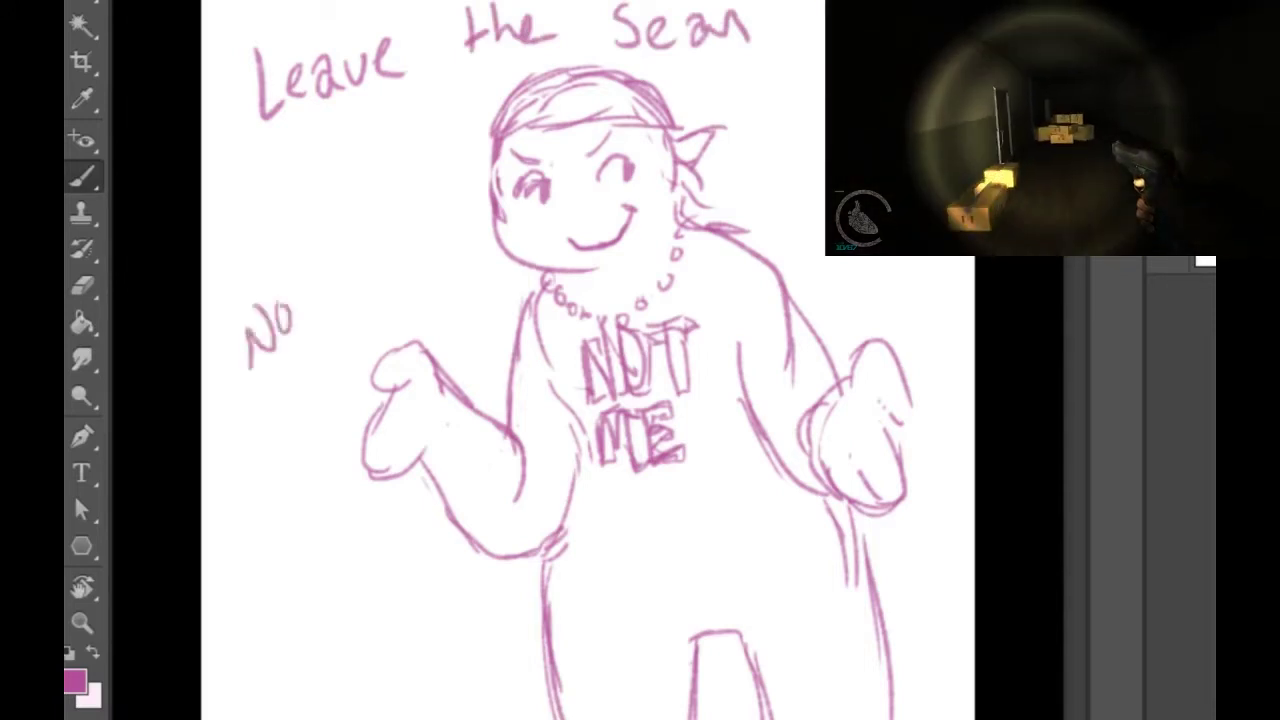
{"action": "mouse_move", "coordinate": [294, 260]}
{"action": "left_mouse_down"}
{"action": "mouse_move", "coordinate": [292, 320]}
{"action": "mouse_move", "coordinate": [308, 288]}
{"action": "mouse_move", "coordinate": [422, 290]}
{"action": "left_mouse_up"}
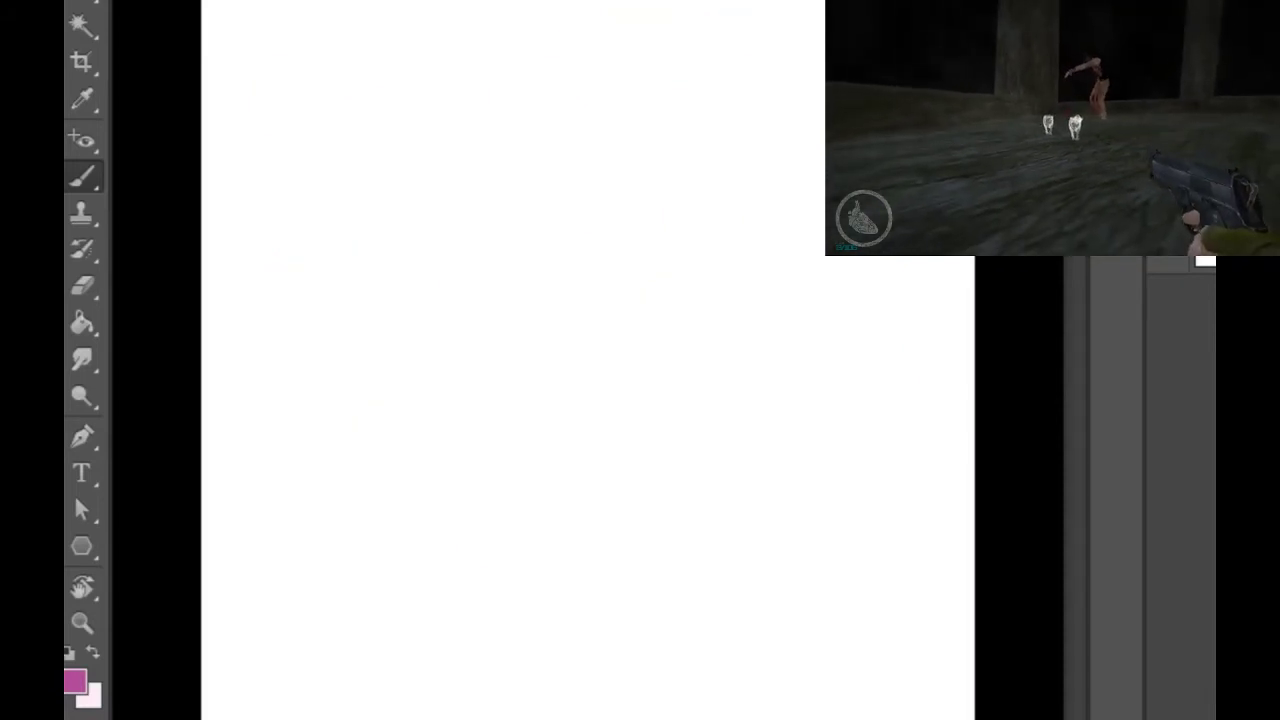
Step: Add a new layer and sketch a rounded head outline with two lowered eyebrows on the blank canvas
{"action": "key", "text": "ctrl+shift+n"}
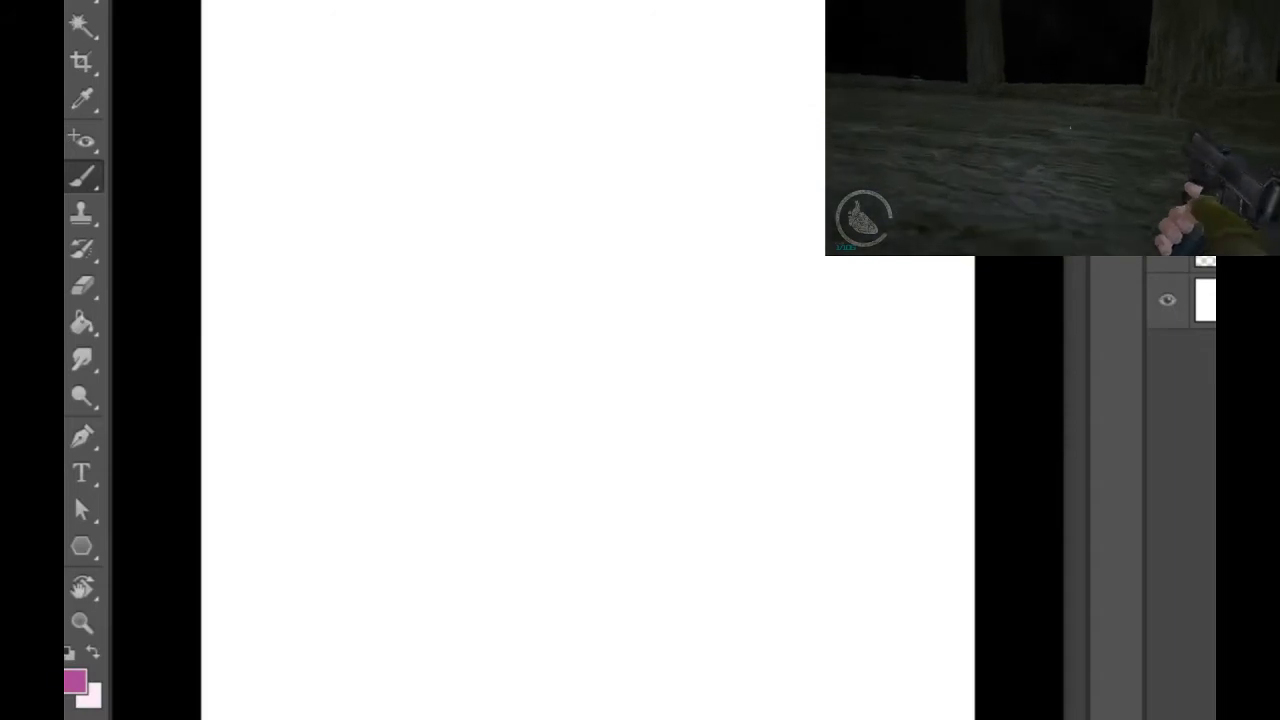
{"action": "mouse_move", "coordinate": [518, 95]}
{"action": "left_mouse_down"}
{"action": "mouse_move", "coordinate": [471, 157]}
{"action": "mouse_move", "coordinate": [469, 234]}
{"action": "mouse_move", "coordinate": [536, 264]}
{"action": "mouse_move", "coordinate": [594, 238]}
{"action": "mouse_move", "coordinate": [548, 90]}
{"action": "mouse_move", "coordinate": [630, 190]}
{"action": "mouse_move", "coordinate": [585, 240]}
{"action": "left_mouse_up"}
{"action": "mouse_move", "coordinate": [465, 164]}
{"action": "left_mouse_down"}
{"action": "mouse_move", "coordinate": [505, 170]}
{"action": "mouse_move", "coordinate": [585, 141]}
{"action": "left_mouse_up"}
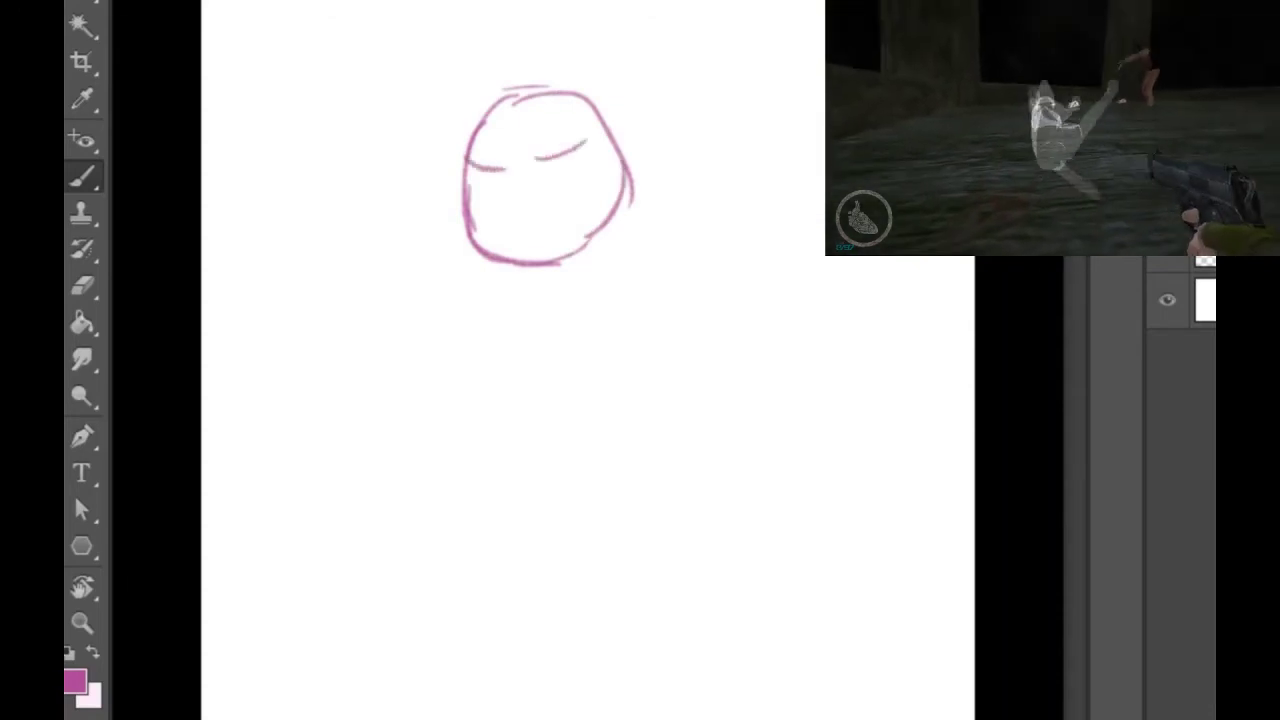
Step: Draw narrow eyes, a small nose and a slanted, grimacing open mouth inside the new head
{"action": "left_click_drag", "start_coordinate": [514, 186], "coordinate": [480, 198]}
{"action": "left_click_drag", "start_coordinate": [576, 170], "coordinate": [595, 183]}
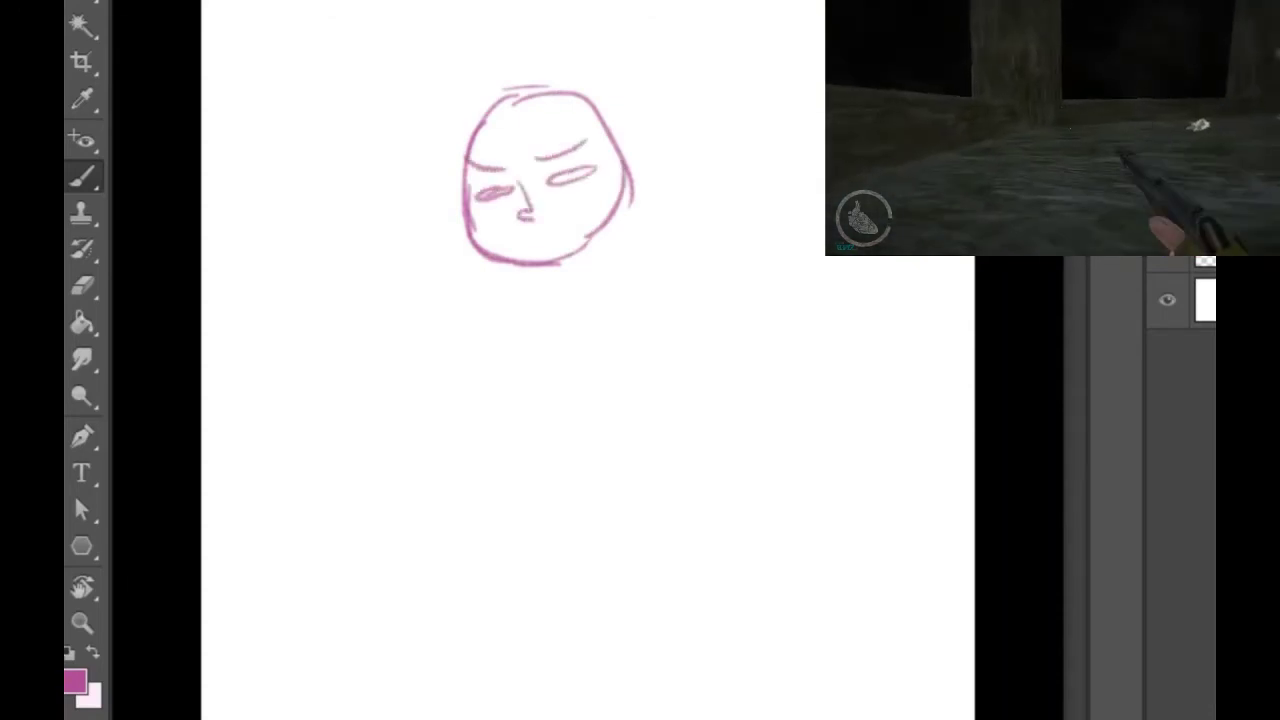
{"action": "left_click_drag", "start_coordinate": [530, 244], "coordinate": [598, 204]}
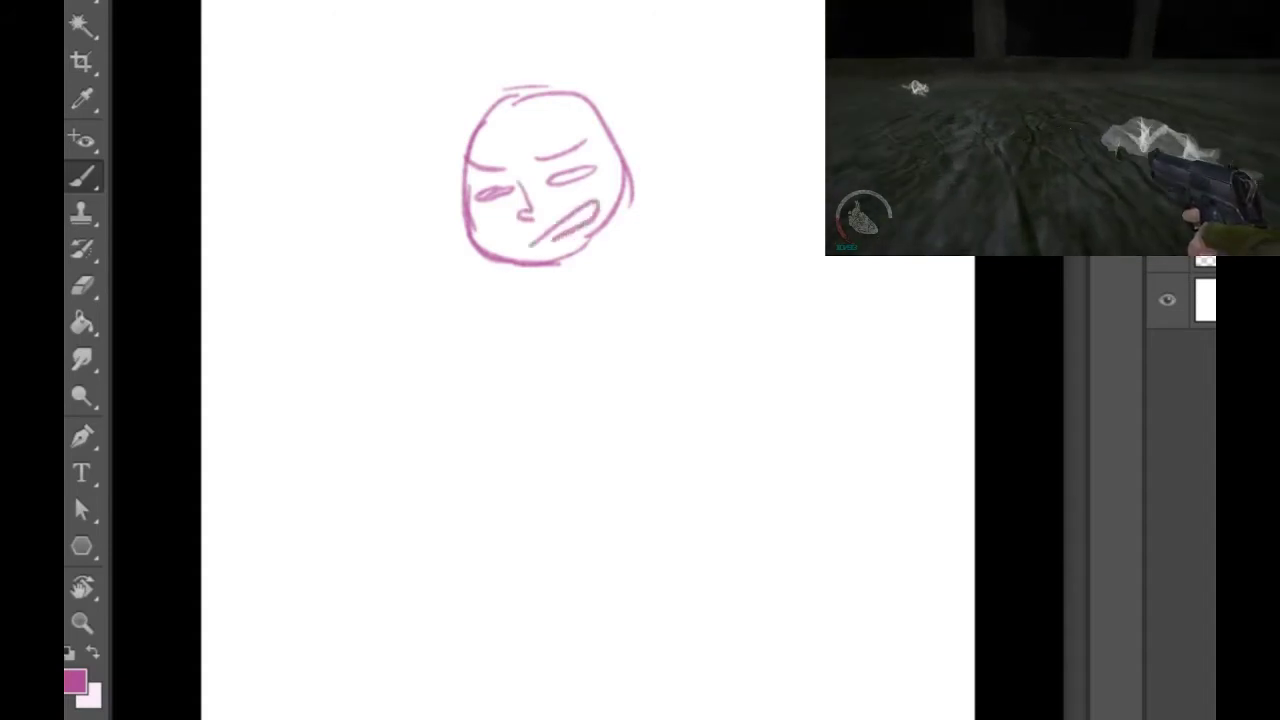
Step: Draw the scowling character's neck, sloping shoulders and torso sides, and add a V-shaped shirt collar
{"action": "mouse_move", "coordinate": [590, 255]}
{"action": "left_mouse_down"}
{"action": "mouse_move", "coordinate": [620, 288]}
{"action": "mouse_move", "coordinate": [674, 430]}
{"action": "left_mouse_up"}
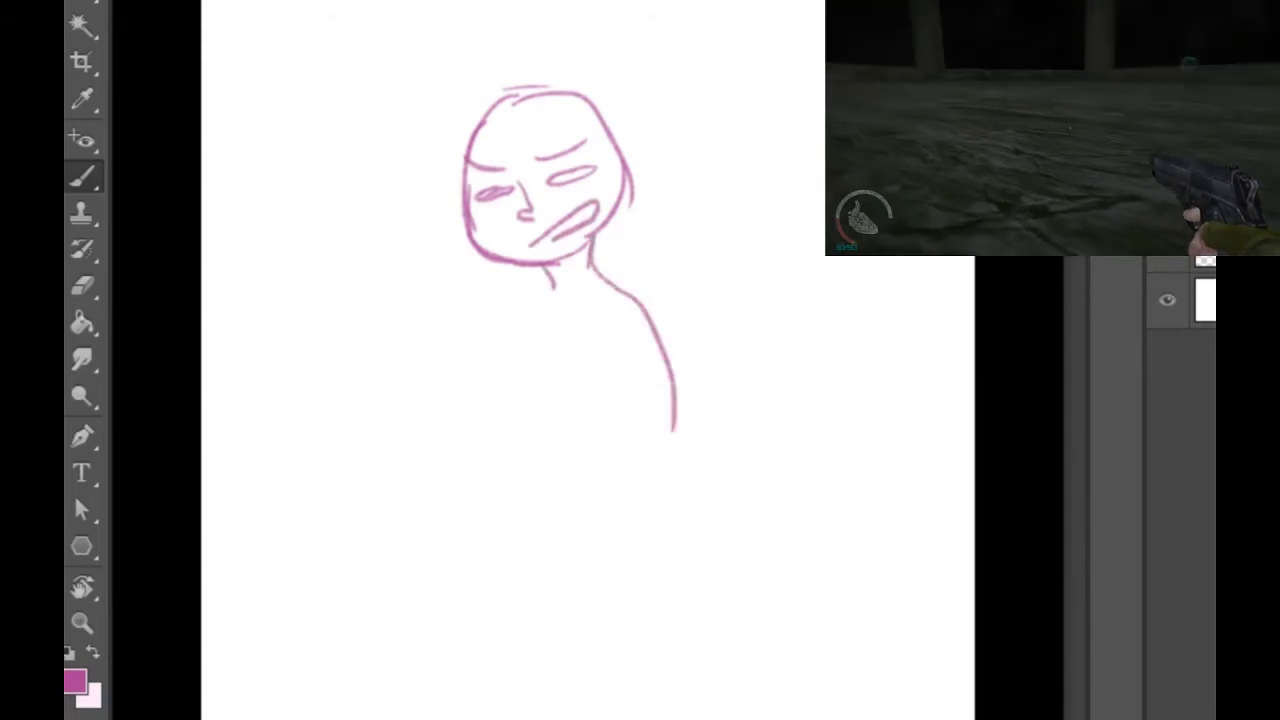
{"action": "left_click_drag", "start_coordinate": [550, 286], "coordinate": [511, 396]}
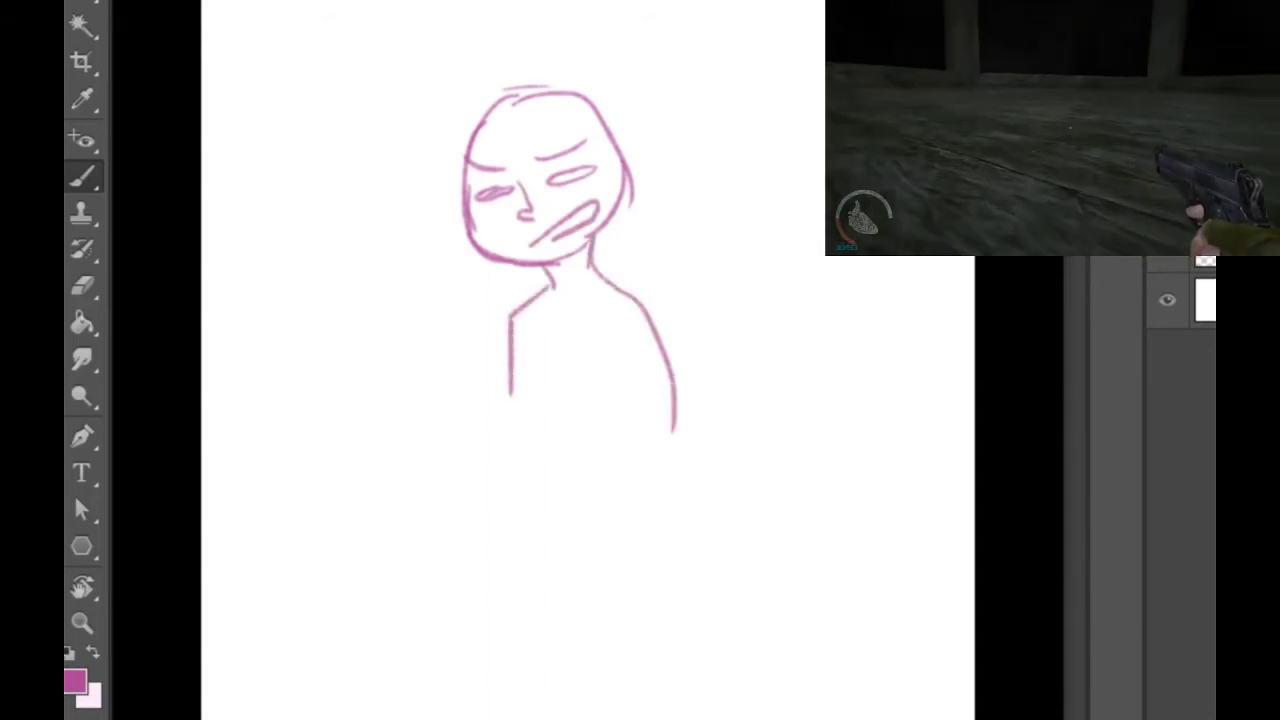
{"action": "mouse_move", "coordinate": [533, 289]}
{"action": "left_mouse_down"}
{"action": "mouse_move", "coordinate": [572, 318]}
{"action": "mouse_move", "coordinate": [609, 271]}
{"action": "left_mouse_up"}
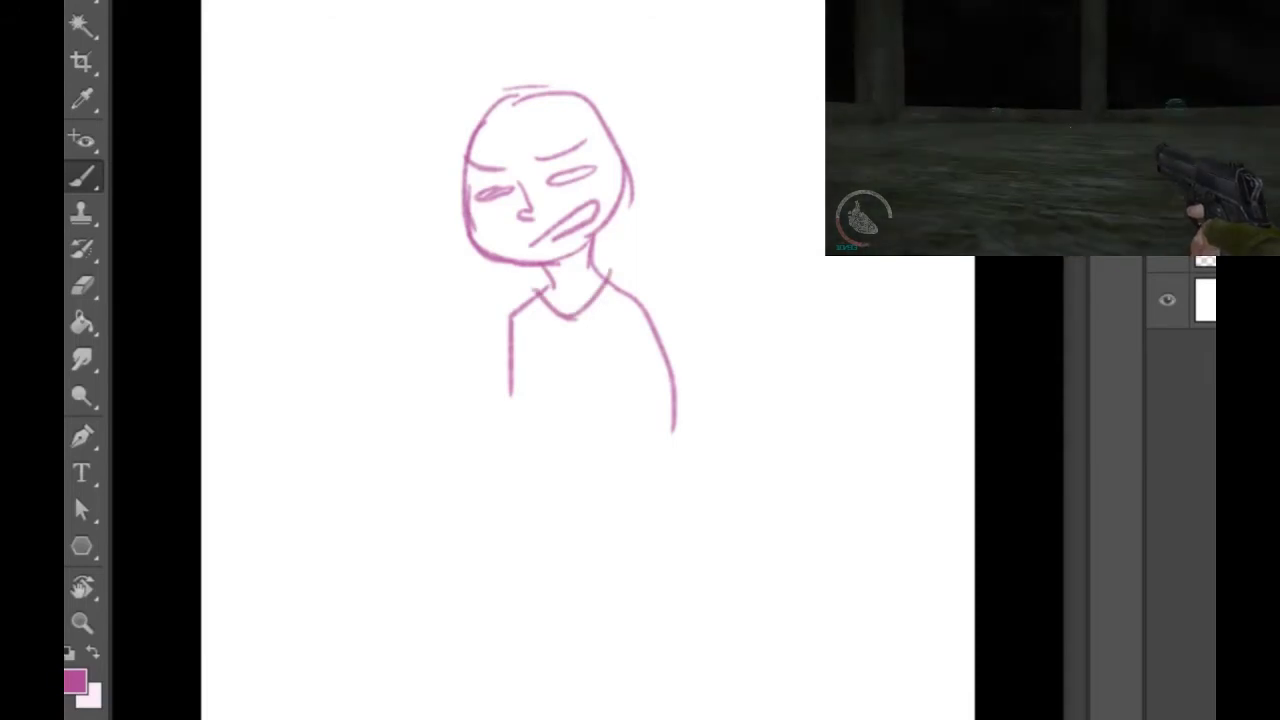
Step: Sketch a second, lower head facing the scowling character, with a lowered brow, narrow baggy eye and small frown
{"action": "mouse_move", "coordinate": [255, 378]}
{"action": "left_mouse_down"}
{"action": "mouse_move", "coordinate": [312, 289]}
{"action": "mouse_move", "coordinate": [408, 372]}
{"action": "mouse_move", "coordinate": [350, 453]}
{"action": "left_mouse_up"}
{"action": "mouse_move", "coordinate": [326, 366]}
{"action": "left_mouse_down"}
{"action": "mouse_move", "coordinate": [380, 358]}
{"action": "mouse_move", "coordinate": [328, 362]}
{"action": "mouse_move", "coordinate": [366, 333]}
{"action": "left_mouse_up"}
{"action": "left_click_drag", "start_coordinate": [332, 379], "coordinate": [363, 373]}
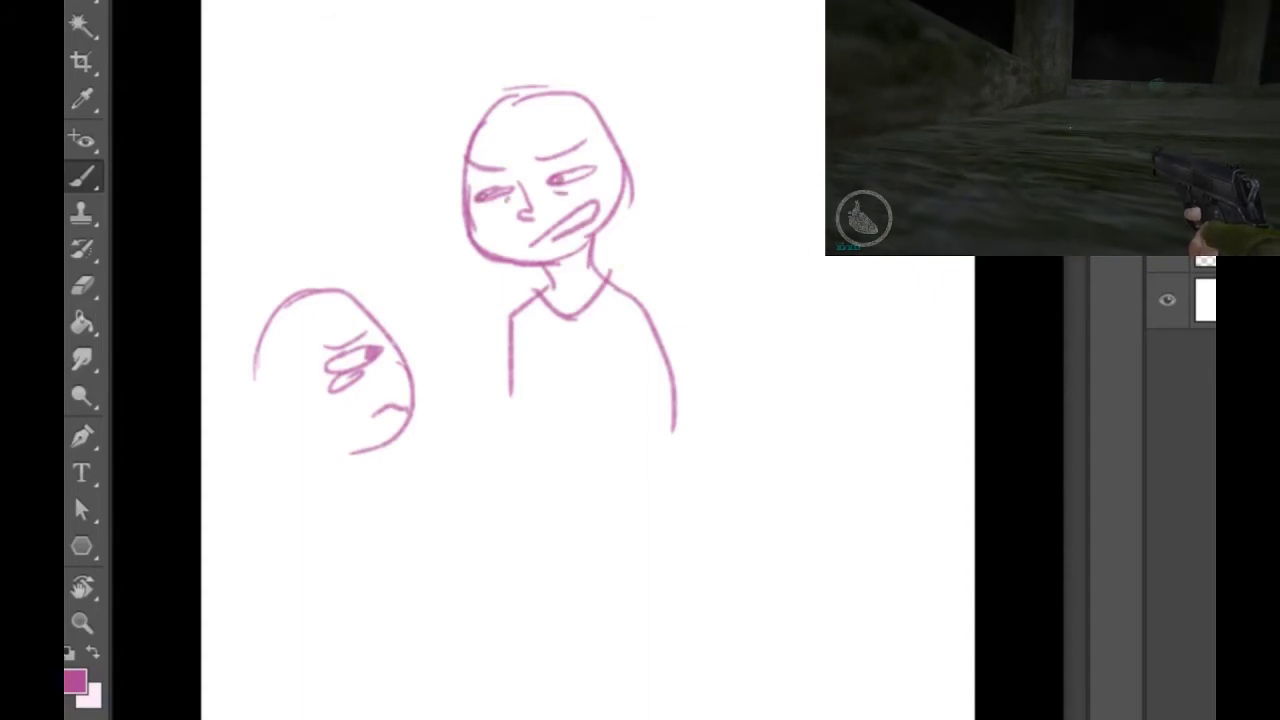
Step: Hand-letter "You should overdose" on the blank side of the scowling character and begin a pointed speech bubble around it
{"action": "left_click_drag", "start_coordinate": [662, 122], "coordinate": [677, 163]}
{"action": "mouse_move", "coordinate": [705, 118]}
{"action": "left_mouse_down"}
{"action": "mouse_move", "coordinate": [738, 135]}
{"action": "mouse_move", "coordinate": [784, 117]}
{"action": "mouse_move", "coordinate": [773, 132]}
{"action": "left_mouse_up"}
{"action": "mouse_move", "coordinate": [794, 86]}
{"action": "left_mouse_down"}
{"action": "mouse_move", "coordinate": [778, 132]}
{"action": "mouse_move", "coordinate": [825, 121]}
{"action": "left_mouse_up"}
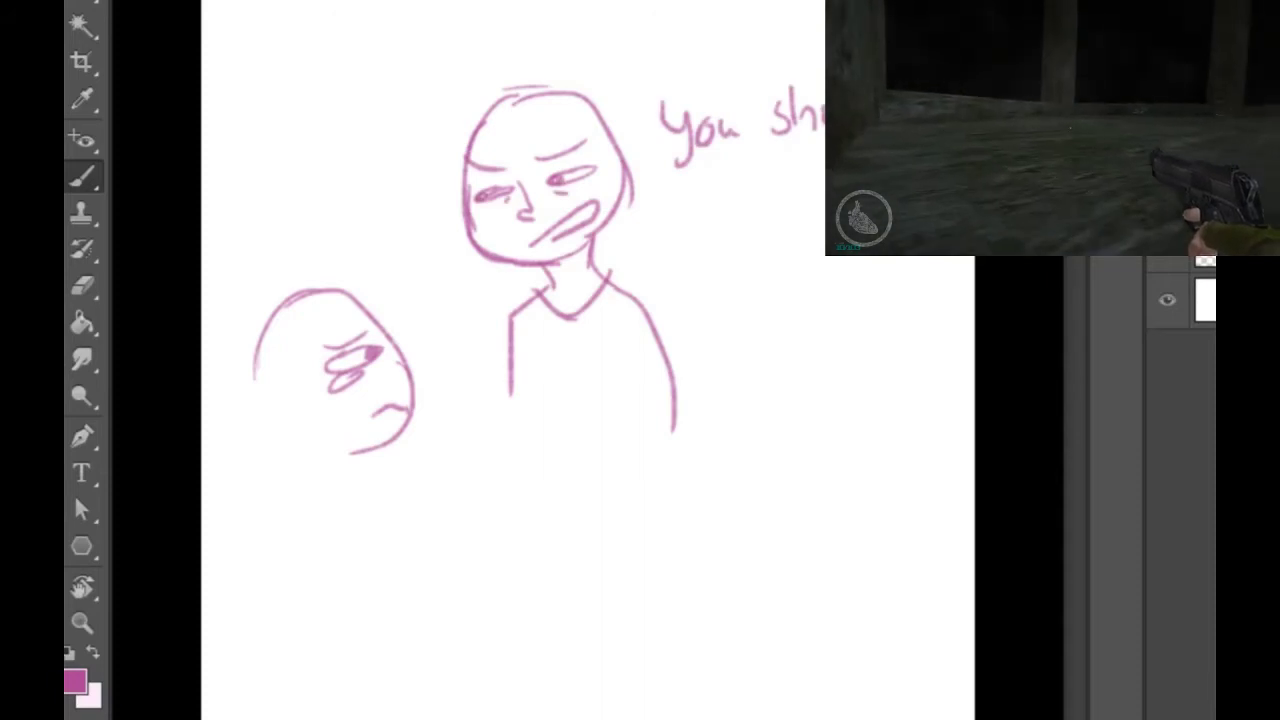
{"action": "left_click_drag", "start_coordinate": [744, 176], "coordinate": [791, 195]}
{"action": "left_click_drag", "start_coordinate": [797, 170], "coordinate": [808, 172]}
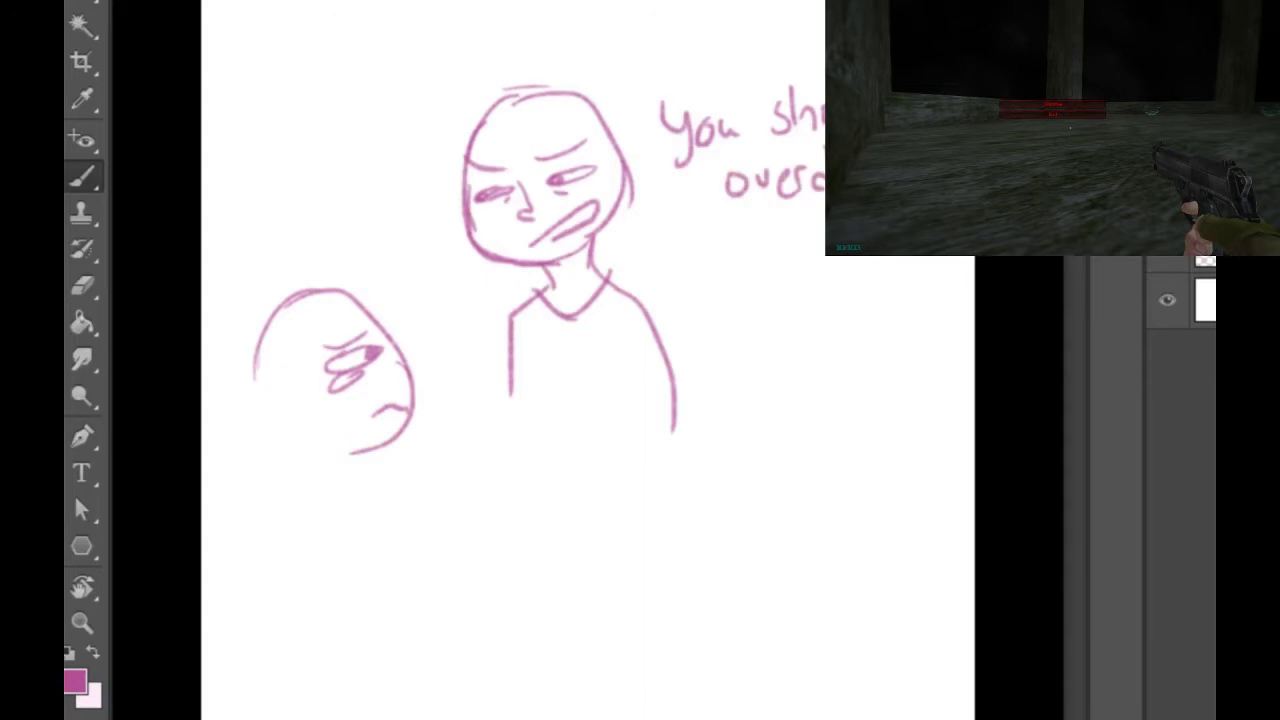
{"action": "mouse_move", "coordinate": [637, 62]}
{"action": "left_mouse_down"}
{"action": "mouse_move", "coordinate": [628, 178]}
{"action": "mouse_move", "coordinate": [752, 215]}
{"action": "left_mouse_up"}
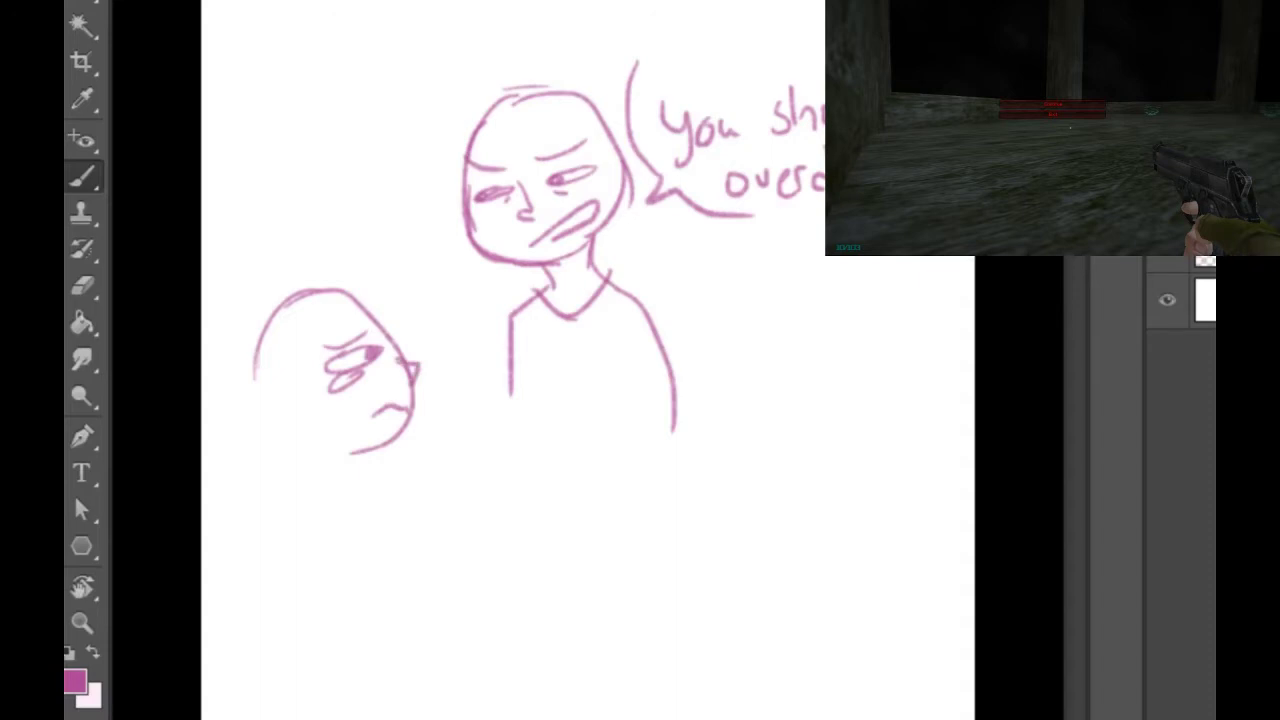
Step: Add an ear to each head, and draw the scowling character's sleeve and bent arm with a pointing hand
{"action": "mouse_move", "coordinate": [268, 385]}
{"action": "left_mouse_down"}
{"action": "mouse_move", "coordinate": [250, 412]}
{"action": "mouse_move", "coordinate": [277, 430]}
{"action": "left_mouse_up"}
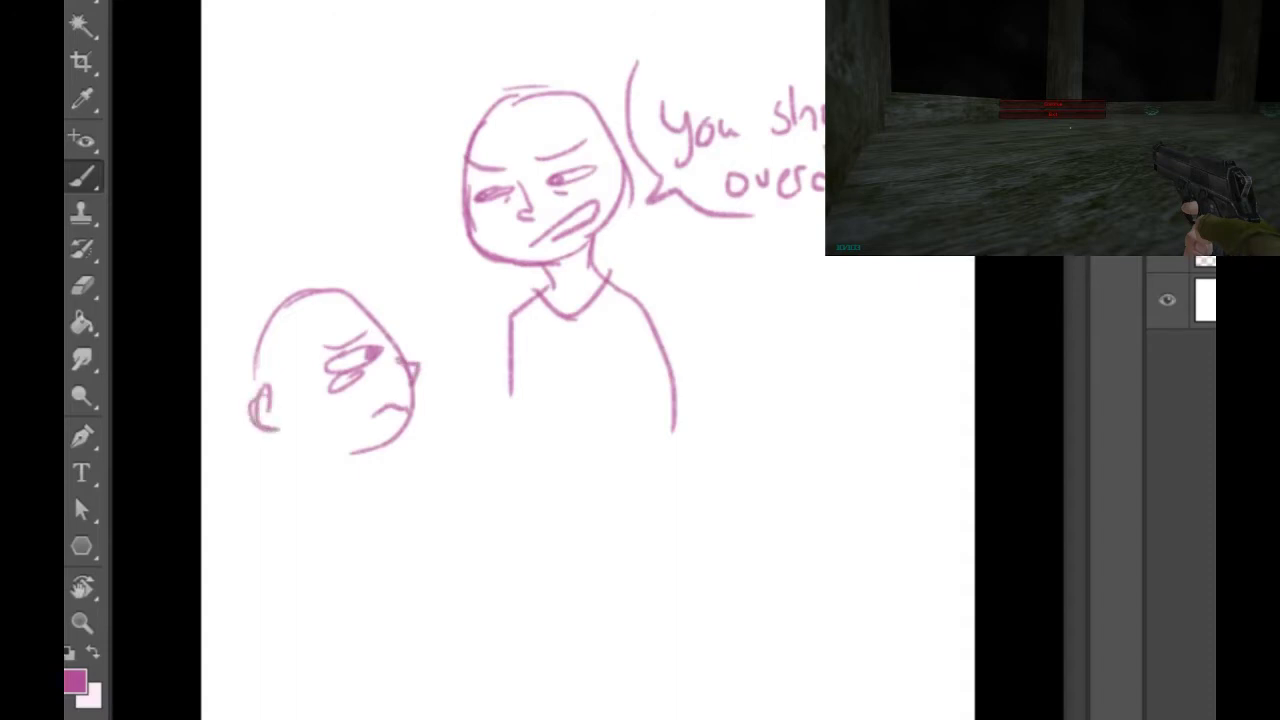
{"action": "left_click_drag", "start_coordinate": [621, 155], "coordinate": [626, 195]}
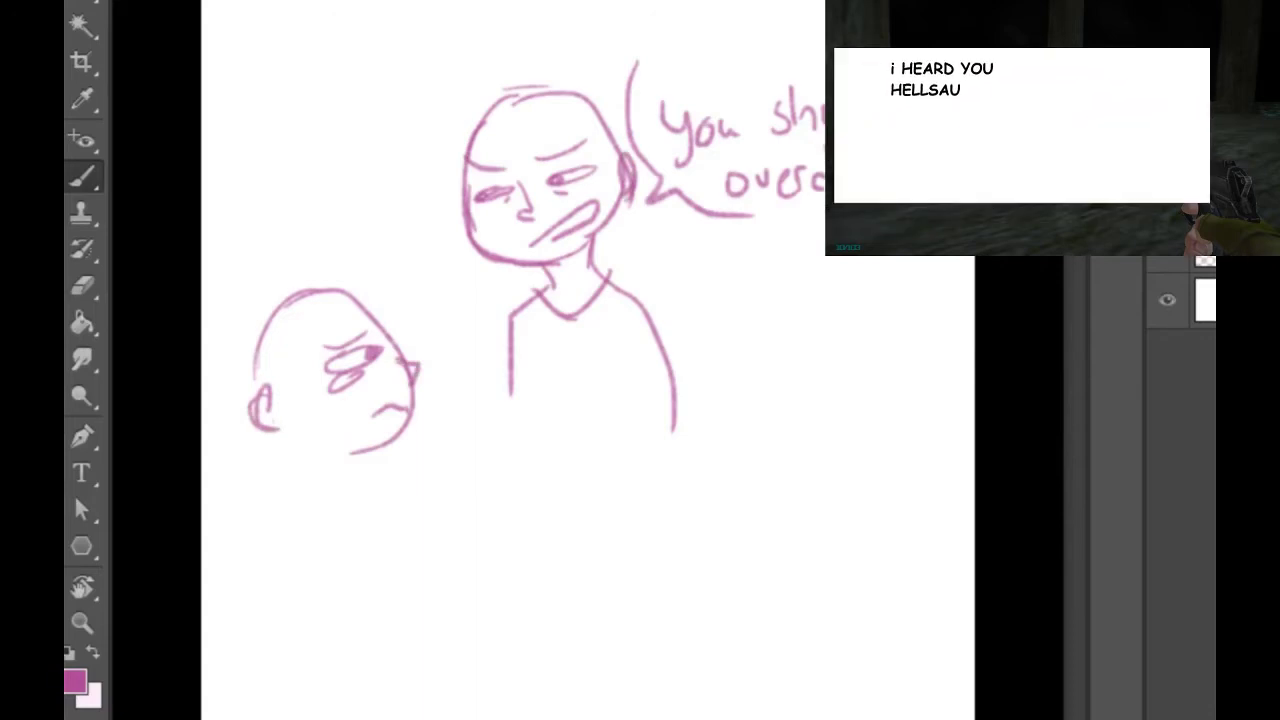
{"action": "mouse_move", "coordinate": [620, 333]}
{"action": "left_mouse_down"}
{"action": "mouse_move", "coordinate": [621, 402]}
{"action": "mouse_move", "coordinate": [671, 429]}
{"action": "mouse_move", "coordinate": [620, 462]}
{"action": "mouse_move", "coordinate": [558, 404]}
{"action": "mouse_move", "coordinate": [515, 434]}
{"action": "mouse_move", "coordinate": [552, 438]}
{"action": "mouse_move", "coordinate": [628, 522]}
{"action": "left_mouse_up"}
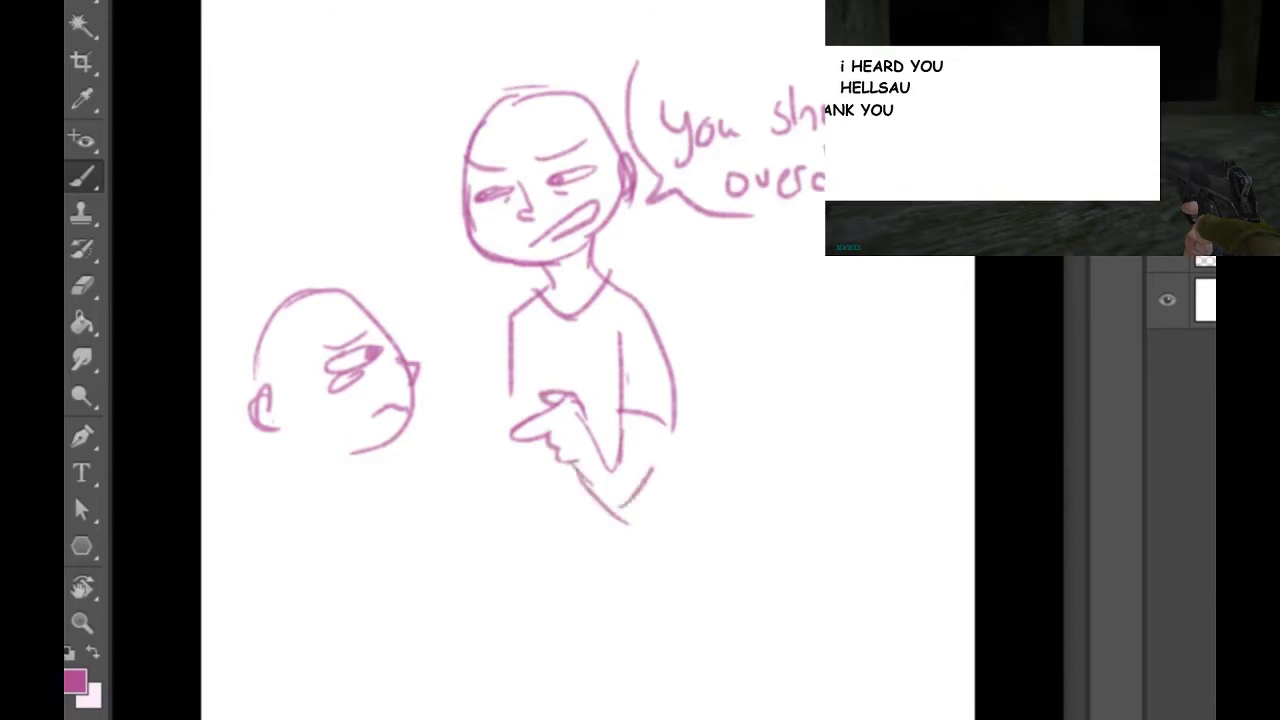
{"action": "left_click_drag", "start_coordinate": [670, 420], "coordinate": [628, 508]}
{"action": "left_click_drag", "start_coordinate": [580, 418], "coordinate": [638, 478]}
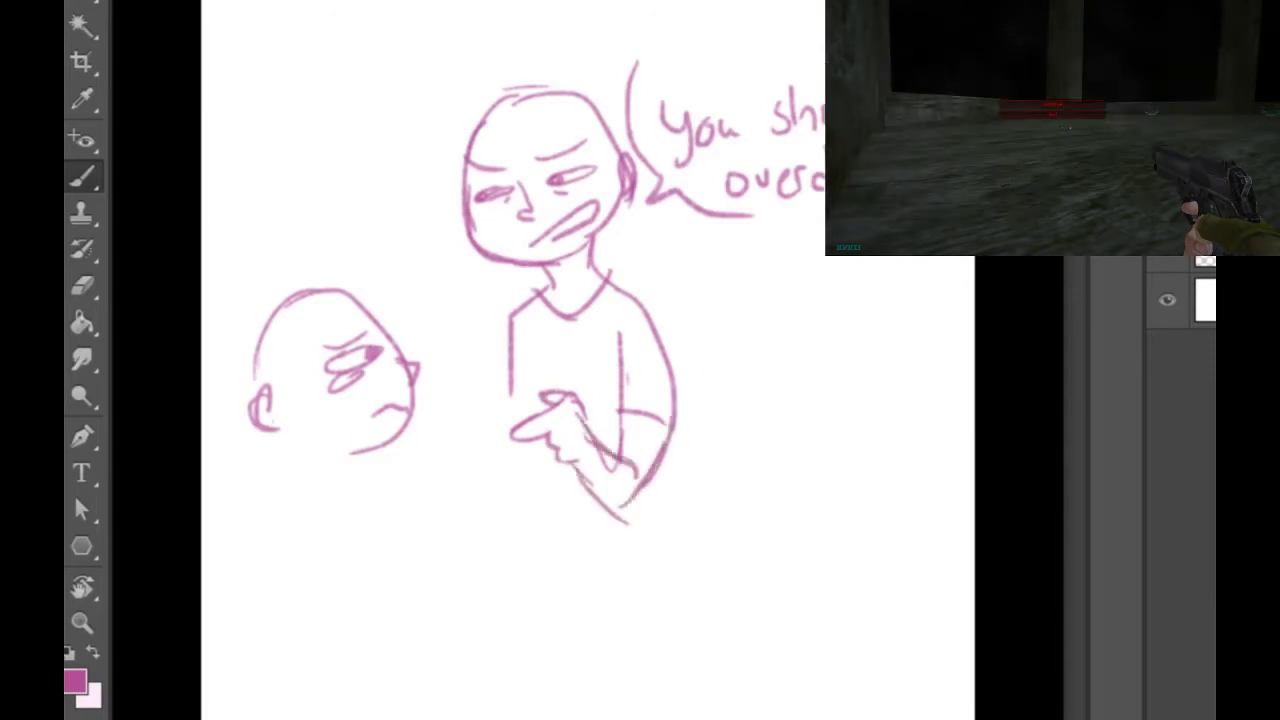
{"action": "left_click_drag", "start_coordinate": [620, 402], "coordinate": [628, 456]}
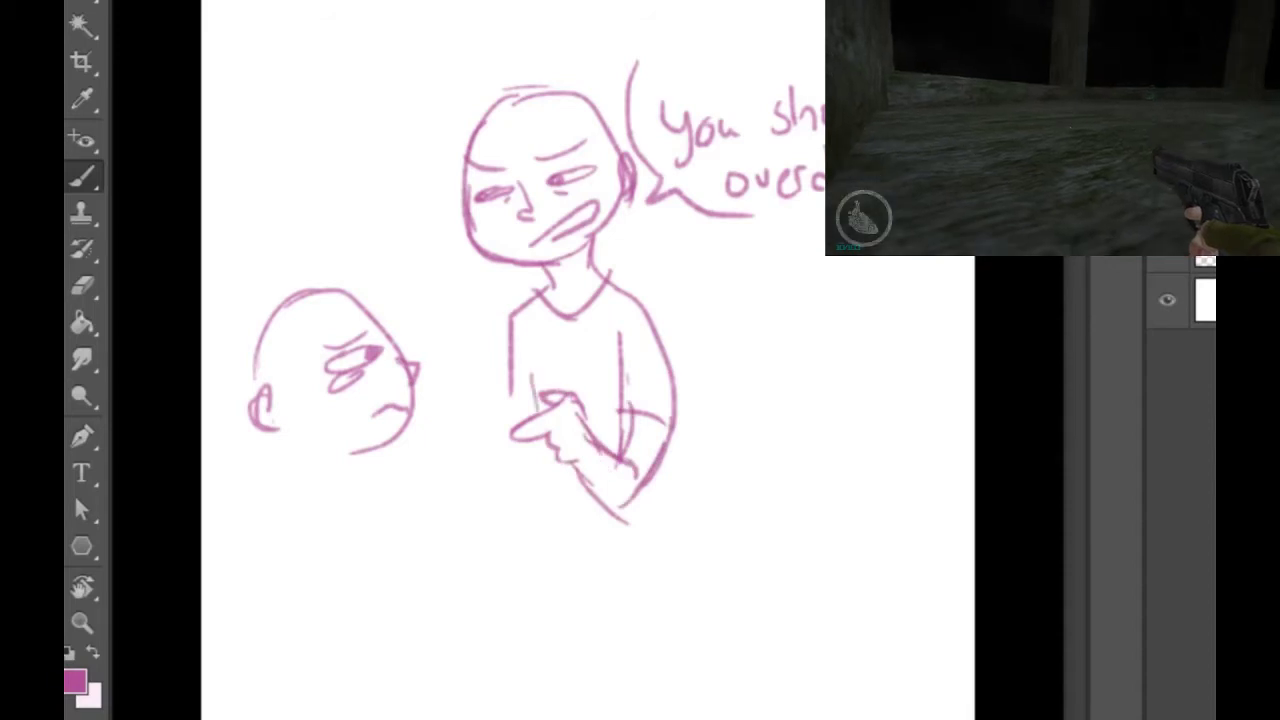
Step: Move the whole drawing down and slightly left on the canvas, and return to the Brush tool
{"action": "key", "text": "v"}
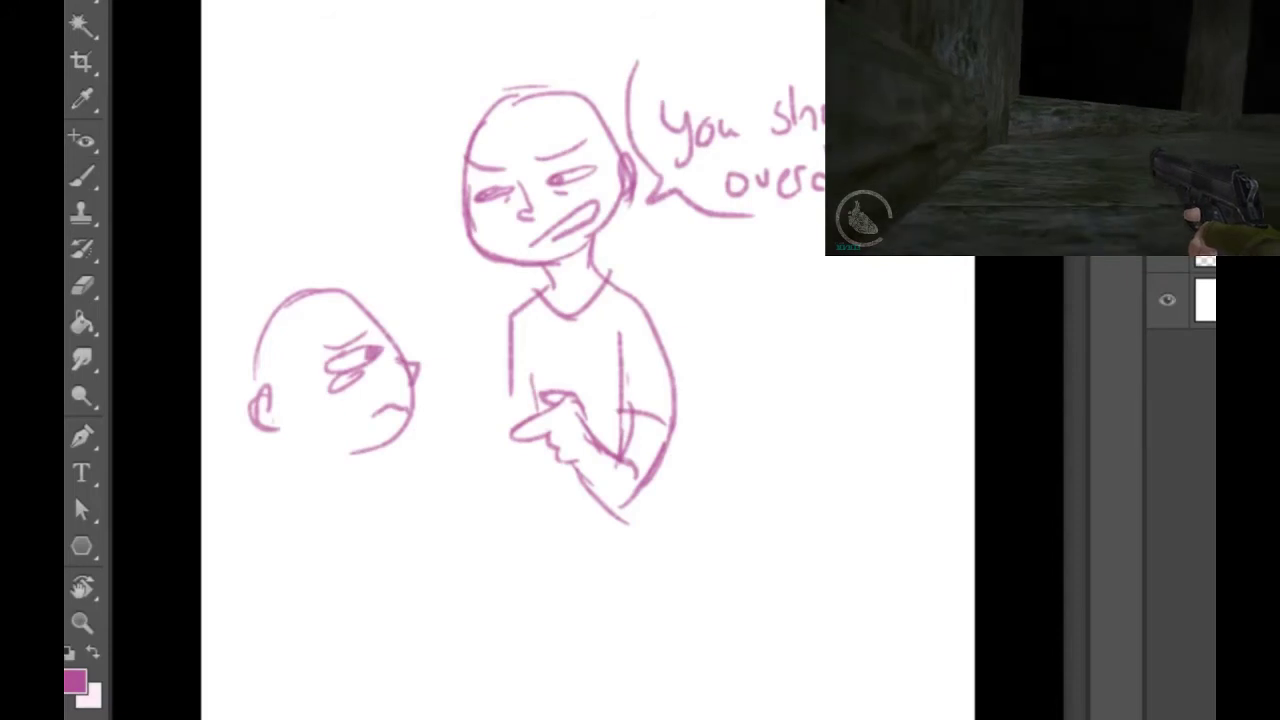
{"action": "left_click_drag", "start_coordinate": [570, 330], "coordinate": [538, 413]}
{"action": "key", "text": "b"}
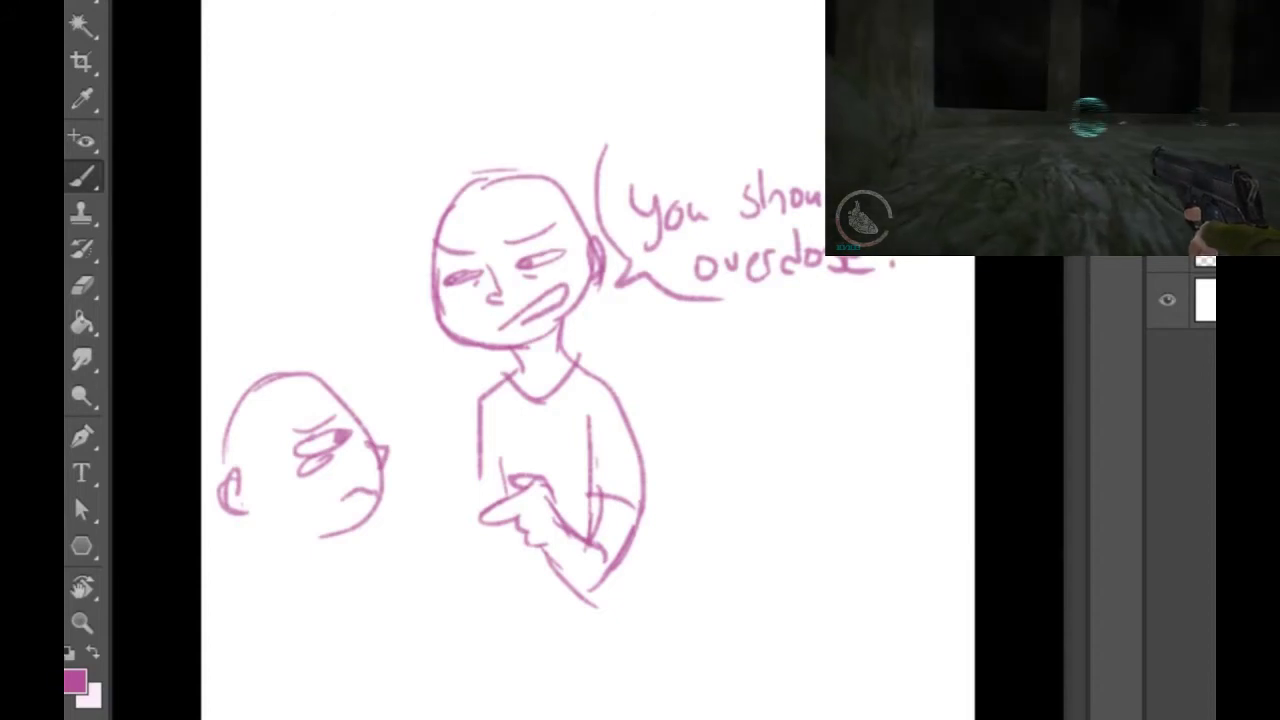
Step: Draw jagged bangs and pointed tufts of hair on the lower character, running down behind the ear
{"action": "left_click_drag", "start_coordinate": [316, 368], "coordinate": [296, 416]}
{"action": "left_click_drag", "start_coordinate": [304, 386], "coordinate": [270, 466]}
{"action": "left_click_drag", "start_coordinate": [288, 402], "coordinate": [256, 474]}
{"action": "mouse_move", "coordinate": [258, 390]}
{"action": "left_mouse_down"}
{"action": "mouse_move", "coordinate": [212, 430]}
{"action": "mouse_move", "coordinate": [222, 484]}
{"action": "left_mouse_up"}
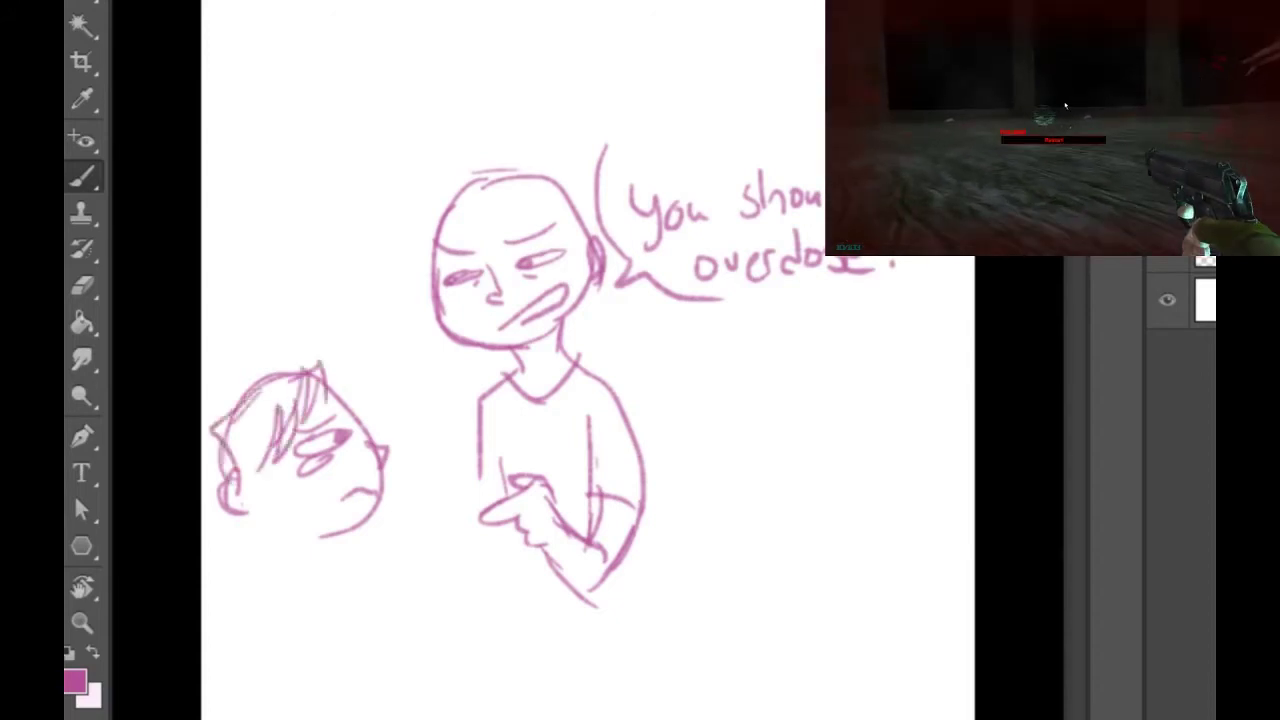
{"action": "mouse_move", "coordinate": [228, 430]}
{"action": "left_mouse_down"}
{"action": "mouse_move", "coordinate": [220, 476]}
{"action": "mouse_move", "coordinate": [252, 492]}
{"action": "left_mouse_up"}
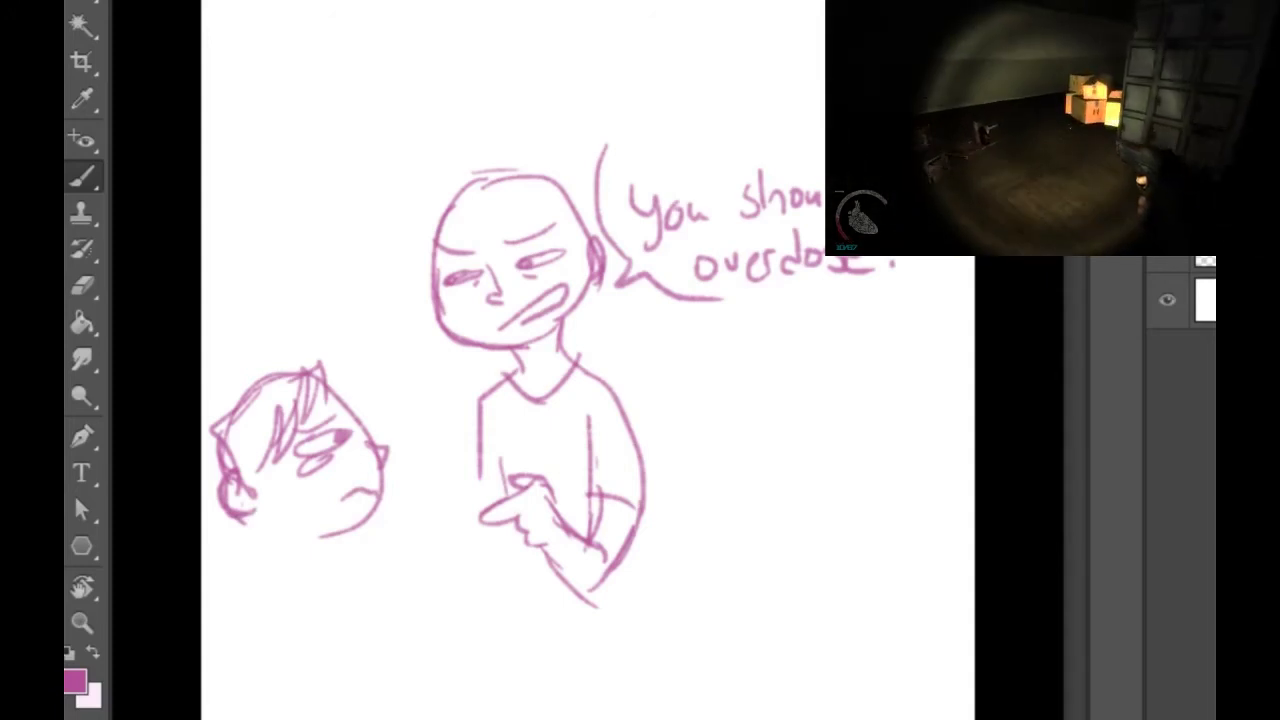
{"action": "left_click_drag", "start_coordinate": [214, 433], "coordinate": [216, 497]}
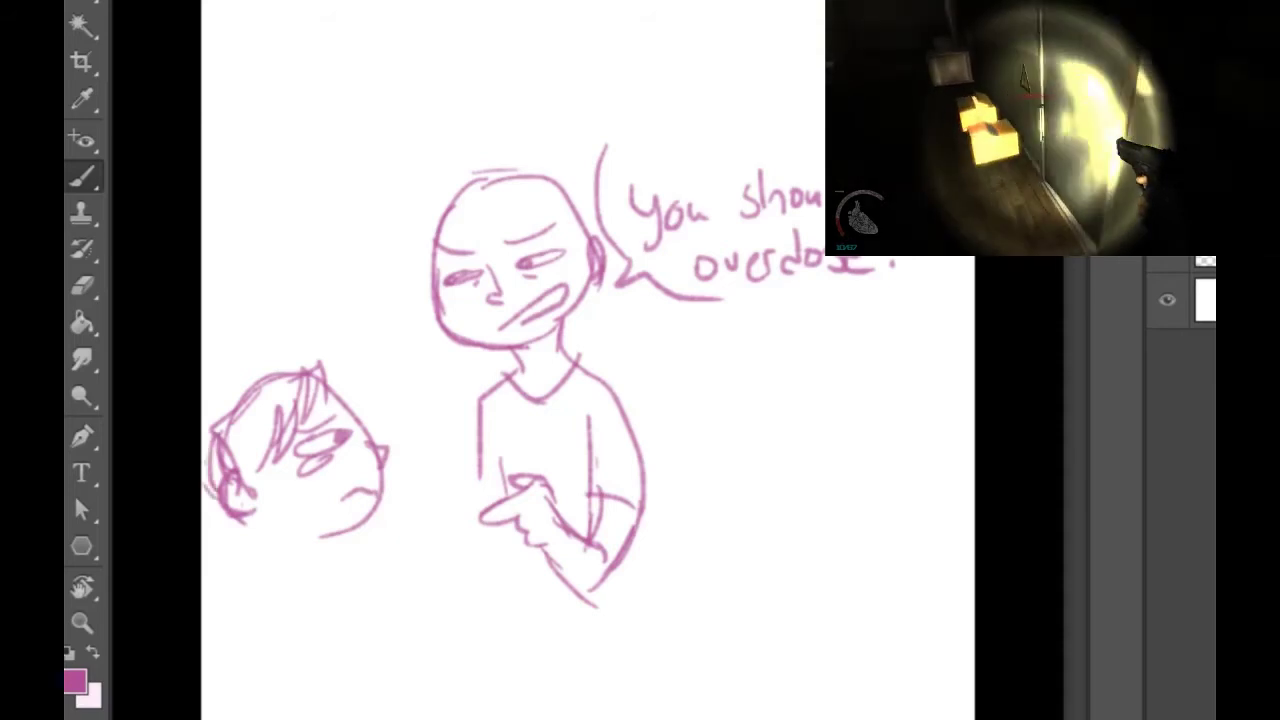
Step: Draw the lower character's shoulders and arms, with two small gripping hands in front of the torso
{"action": "left_click_drag", "start_coordinate": [260, 560], "coordinate": [239, 627]}
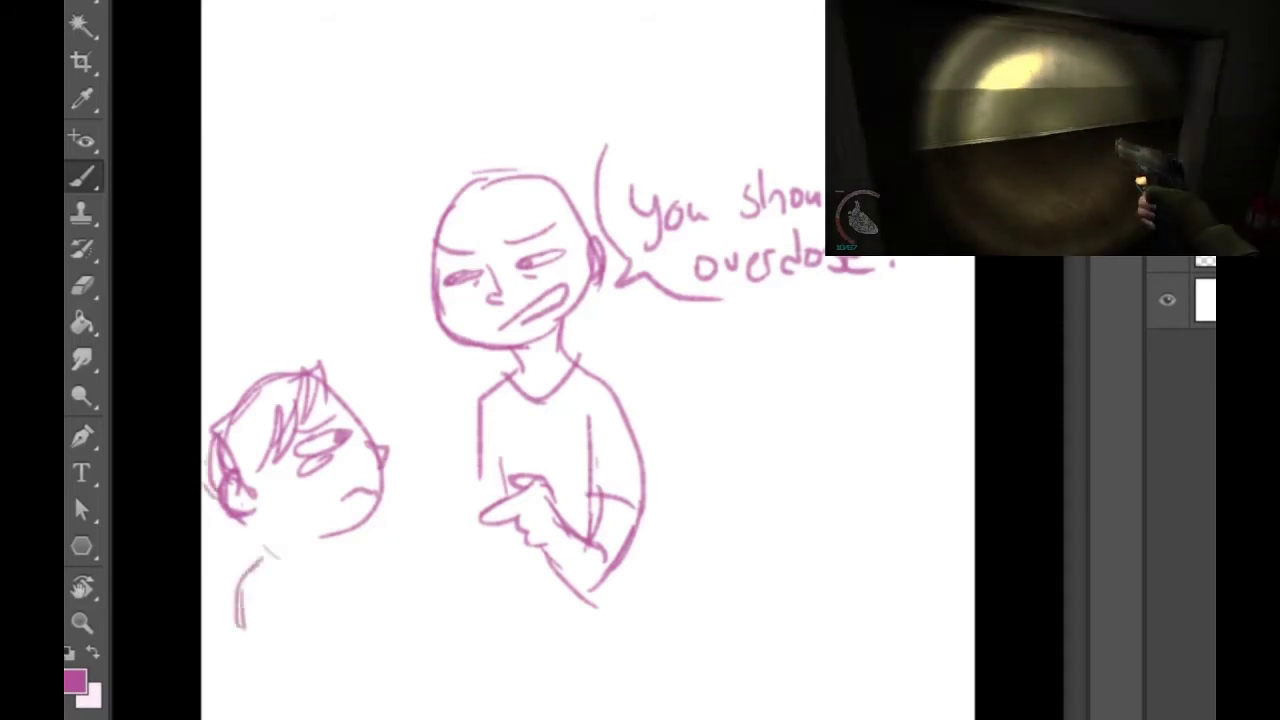
{"action": "mouse_move", "coordinate": [350, 567]}
{"action": "left_mouse_down"}
{"action": "mouse_move", "coordinate": [414, 611]}
{"action": "mouse_move", "coordinate": [409, 664]}
{"action": "left_mouse_up"}
{"action": "left_click_drag", "start_coordinate": [400, 590], "coordinate": [410, 690]}
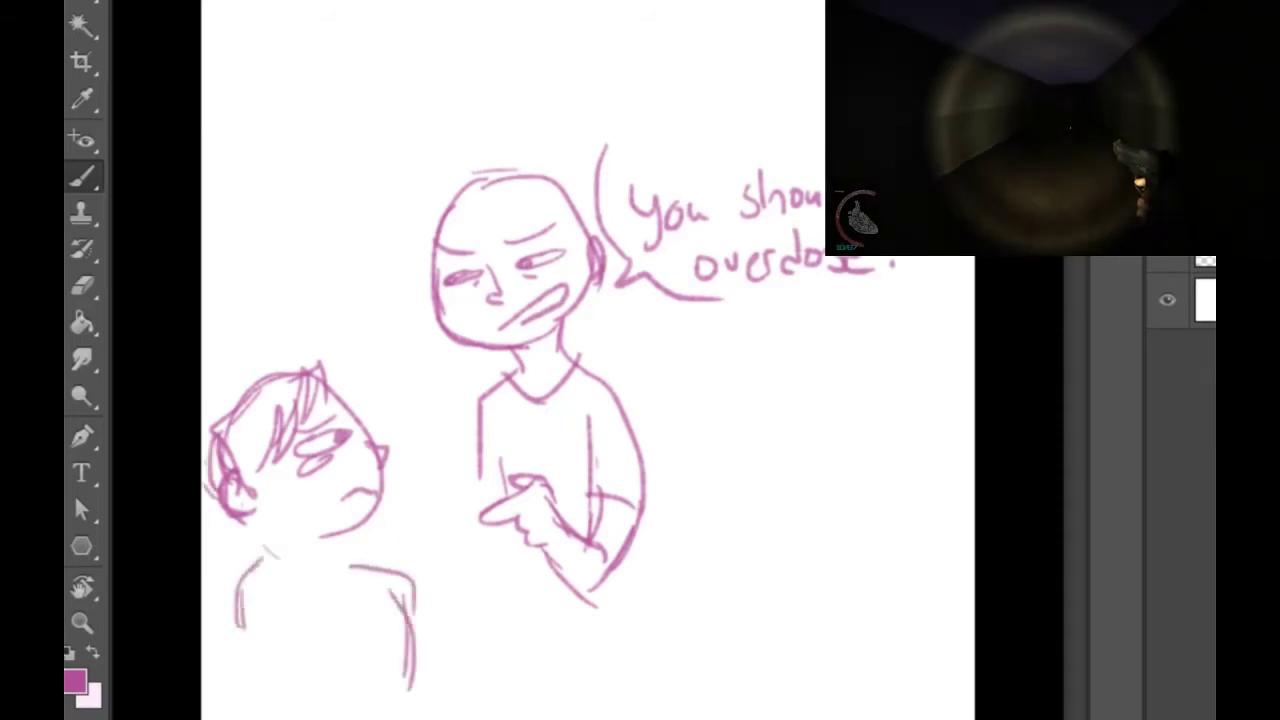
{"action": "mouse_move", "coordinate": [234, 608]}
{"action": "left_mouse_down"}
{"action": "mouse_move", "coordinate": [230, 696]}
{"action": "mouse_move", "coordinate": [252, 716]}
{"action": "left_mouse_up"}
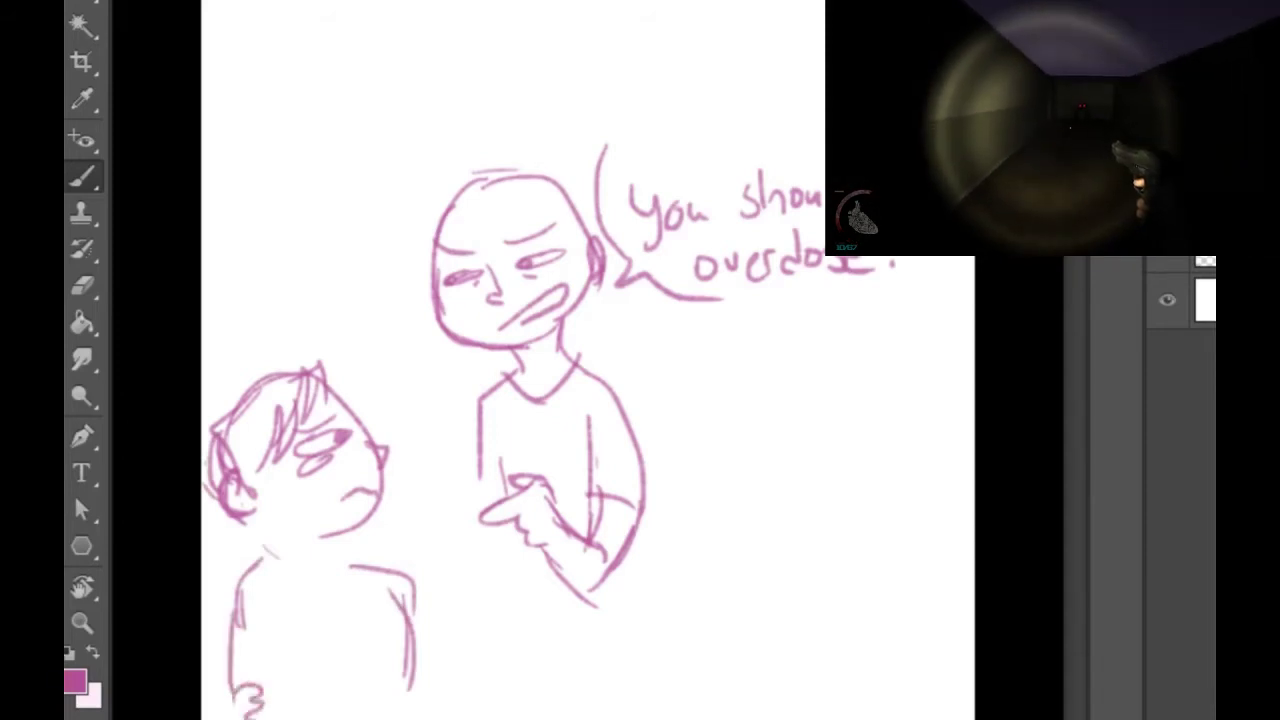
{"action": "left_click_drag", "start_coordinate": [322, 684], "coordinate": [325, 716]}
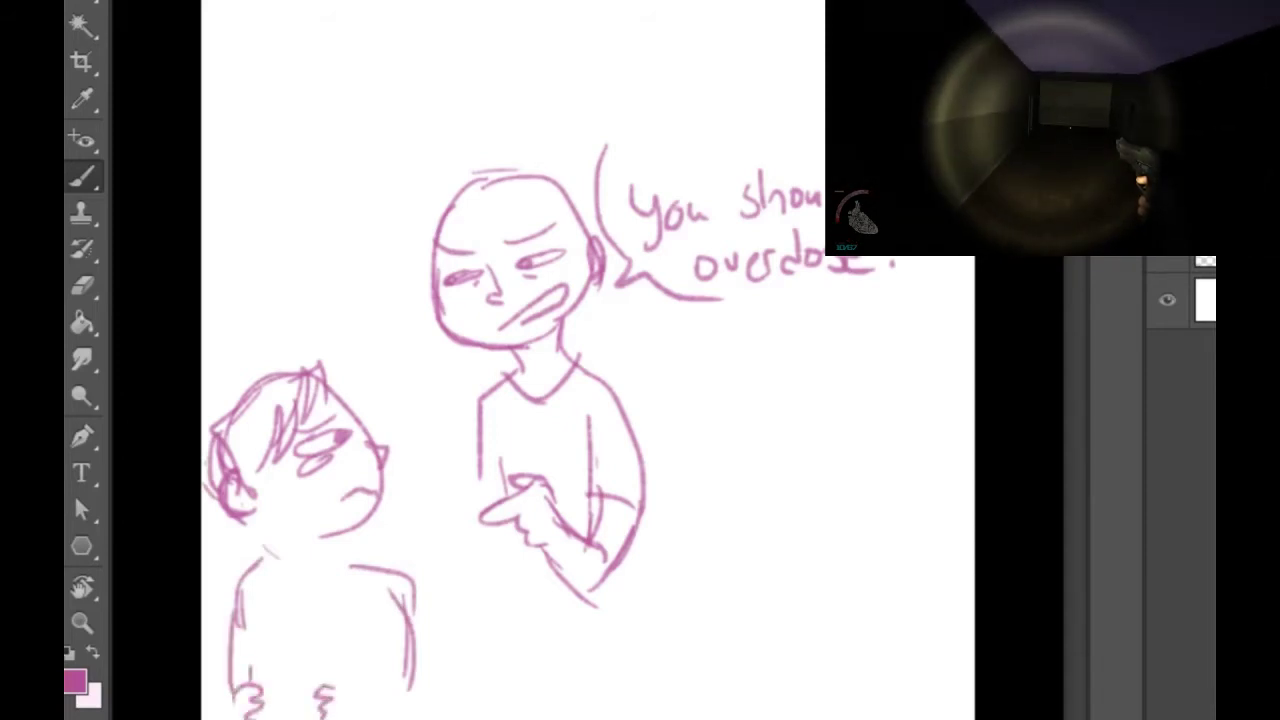
Step: Draw a bottle with a rounded body and pointed nozzle between the hands, and label it "Glue"
{"action": "mouse_move", "coordinate": [252, 668]}
{"action": "left_mouse_down"}
{"action": "mouse_move", "coordinate": [284, 633]}
{"action": "mouse_move", "coordinate": [322, 680]}
{"action": "left_mouse_up"}
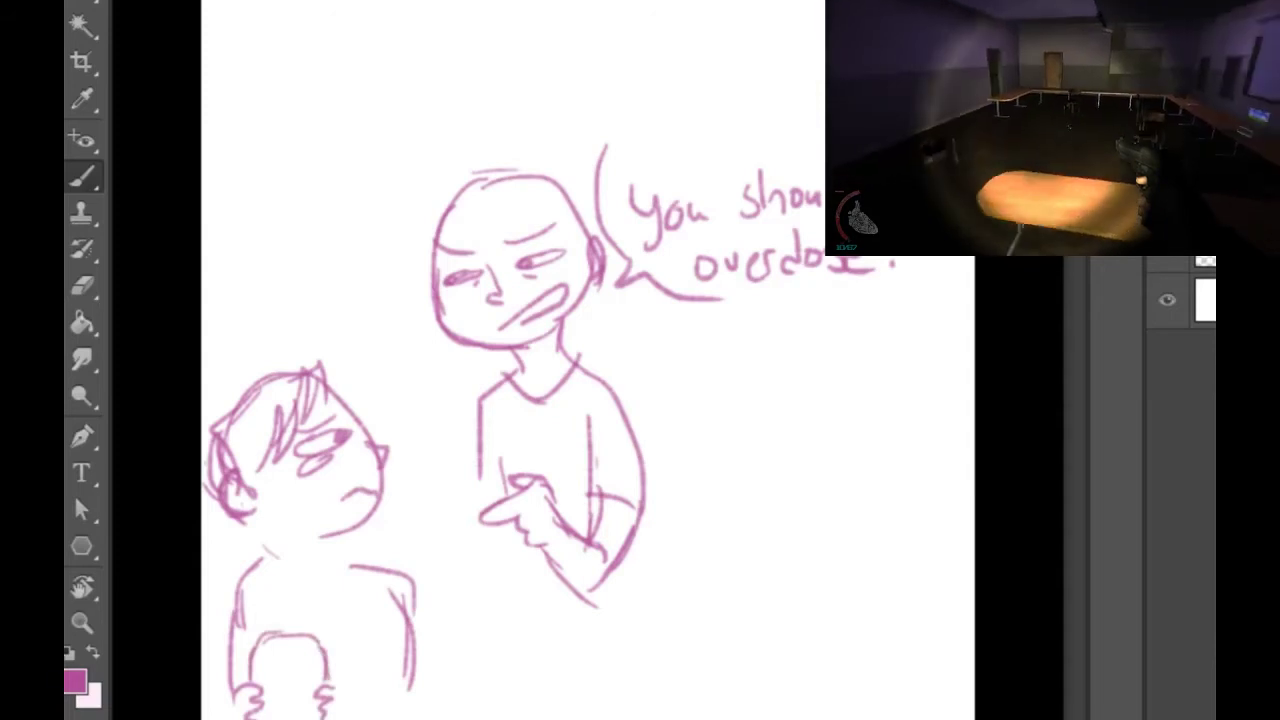
{"action": "left_click_drag", "start_coordinate": [268, 620], "coordinate": [268, 634]}
{"action": "mouse_move", "coordinate": [269, 622]}
{"action": "left_mouse_down"}
{"action": "mouse_move", "coordinate": [307, 636]}
{"action": "mouse_move", "coordinate": [286, 587]}
{"action": "left_mouse_up"}
{"action": "mouse_move", "coordinate": [286, 587]}
{"action": "left_mouse_down"}
{"action": "mouse_move", "coordinate": [272, 614]}
{"action": "mouse_move", "coordinate": [288, 586]}
{"action": "mouse_move", "coordinate": [308, 622]}
{"action": "left_mouse_up"}
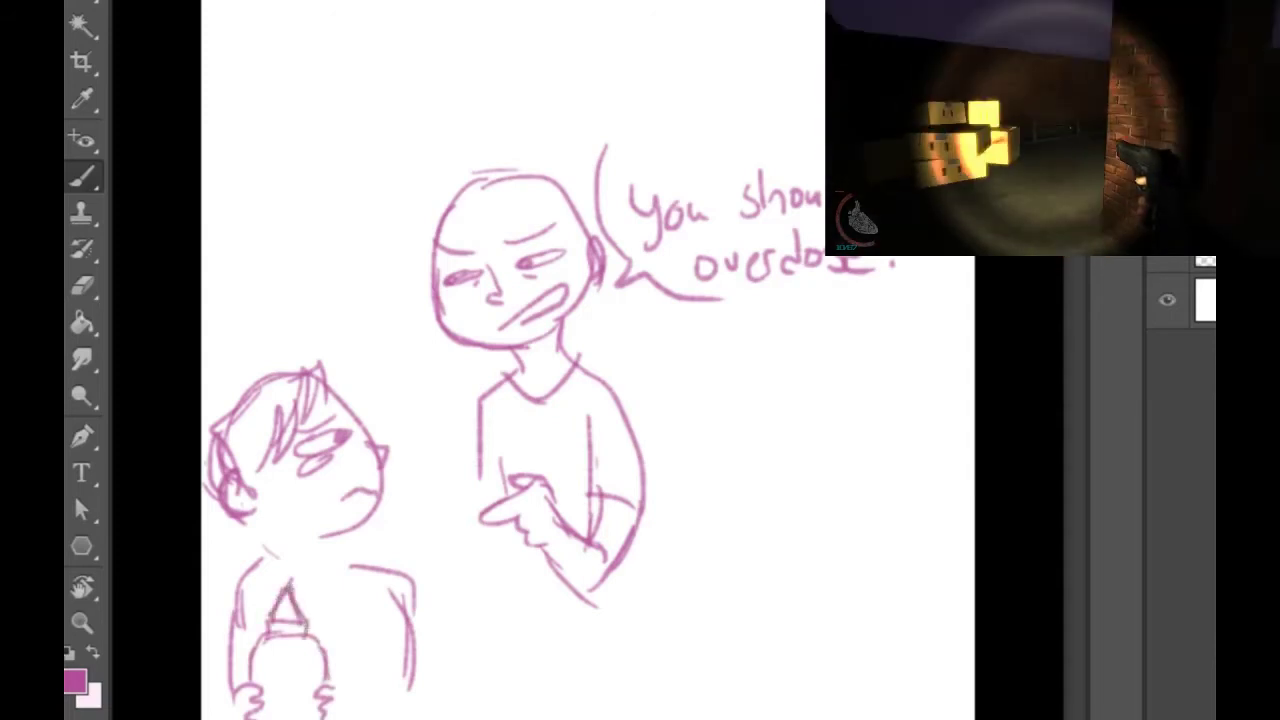
{"action": "mouse_move", "coordinate": [274, 666]}
{"action": "left_mouse_down"}
{"action": "mouse_move", "coordinate": [280, 688]}
{"action": "mouse_move", "coordinate": [321, 676]}
{"action": "left_mouse_up"}
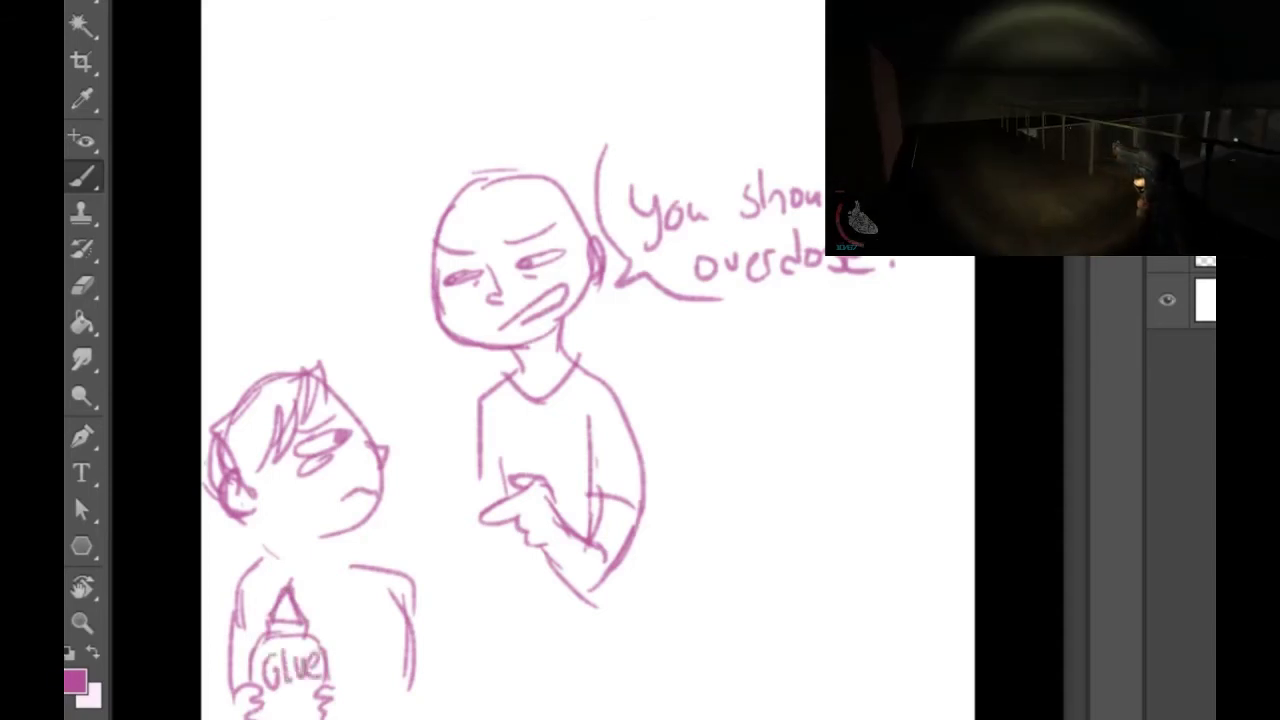
Step: Connect the lower character's head to the body with neck lines, and darken the shoulder and outer arm
{"action": "left_click_drag", "start_coordinate": [331, 538], "coordinate": [334, 570]}
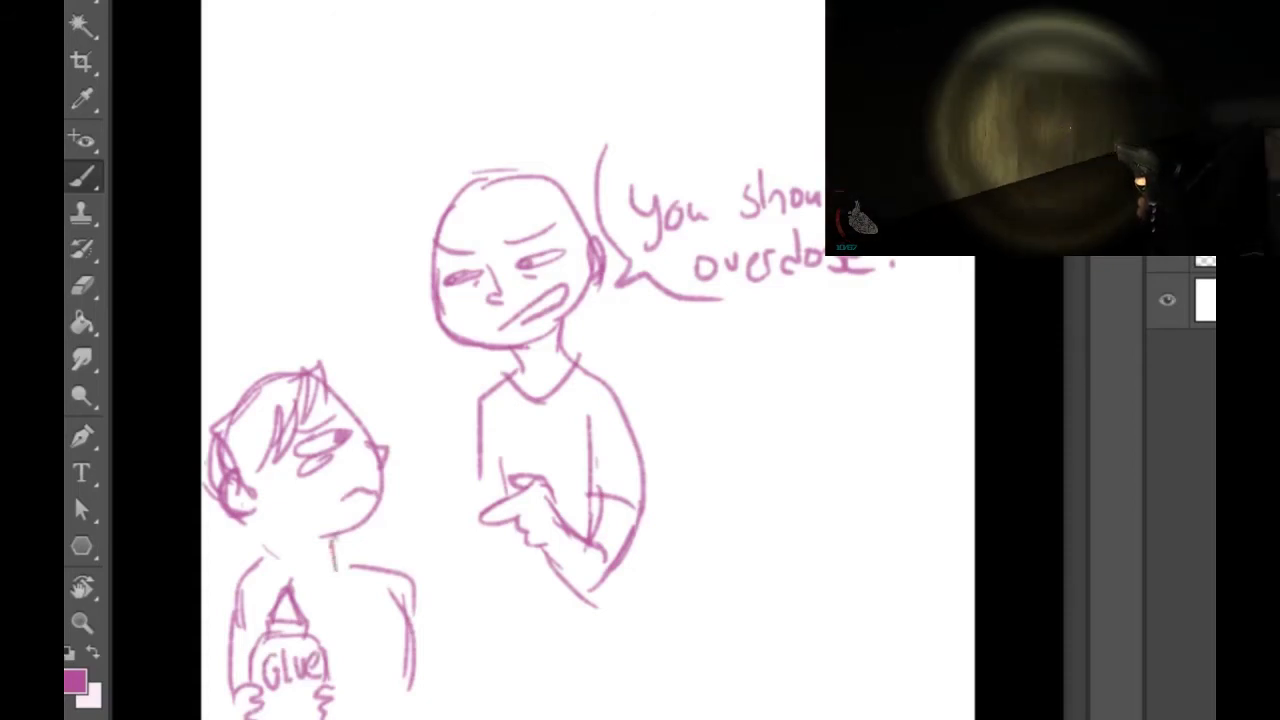
{"action": "left_click_drag", "start_coordinate": [248, 514], "coordinate": [264, 562]}
{"action": "left_click_drag", "start_coordinate": [256, 516], "coordinate": [272, 554]}
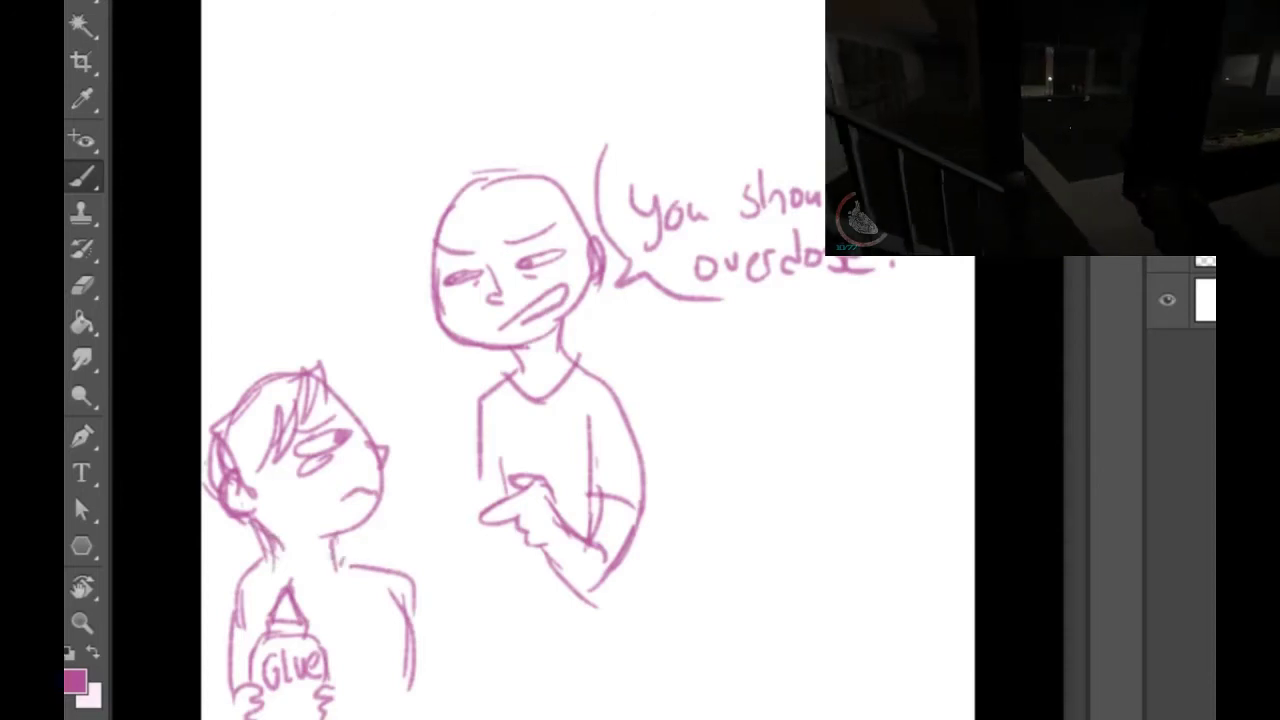
{"action": "mouse_move", "coordinate": [343, 564]}
{"action": "left_mouse_down"}
{"action": "mouse_move", "coordinate": [404, 579]}
{"action": "mouse_move", "coordinate": [411, 675]}
{"action": "left_mouse_up"}
Step: Outline the top of the speech bubble, and lasso the bubble with its lettering, delete it and clear the selection
{"action": "mouse_move", "coordinate": [602, 150]}
{"action": "left_mouse_down"}
{"action": "mouse_move", "coordinate": [660, 121]}
{"action": "mouse_move", "coordinate": [825, 120]}
{"action": "left_mouse_up"}
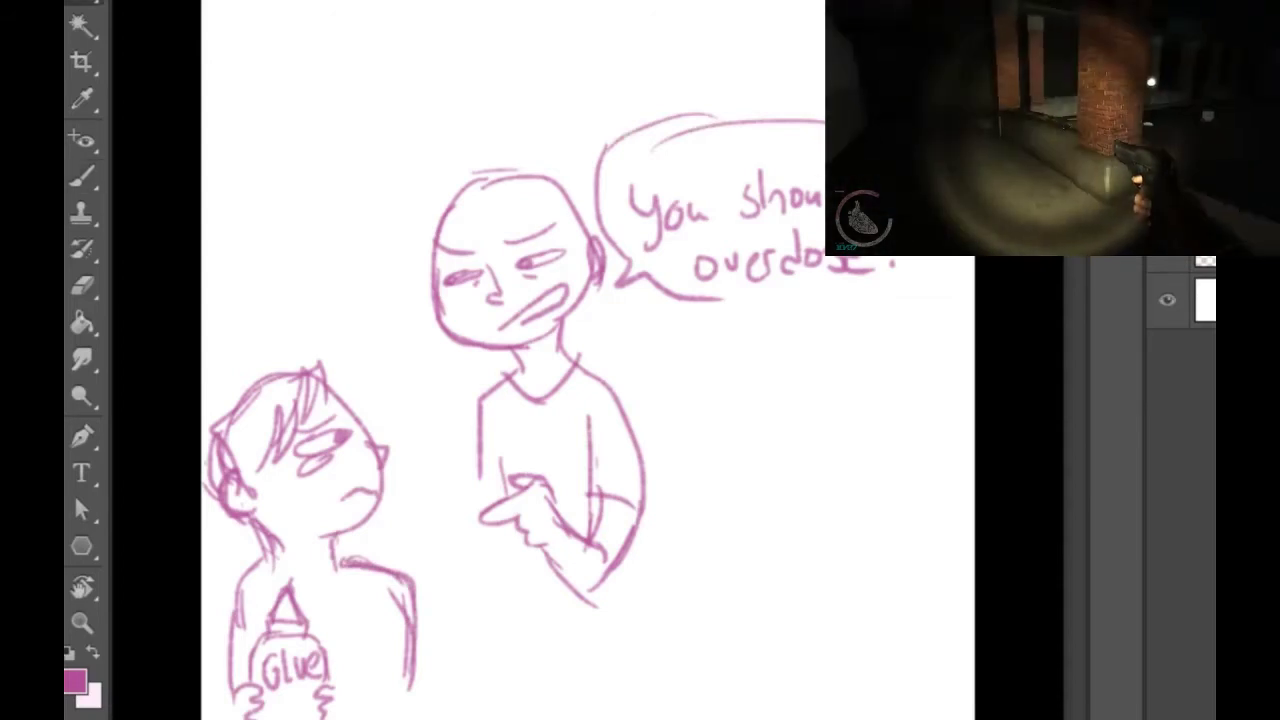
{"action": "mouse_move", "coordinate": [760, 2]}
{"action": "left_mouse_down"}
{"action": "mouse_move", "coordinate": [585, 180]}
{"action": "mouse_move", "coordinate": [612, 250]}
{"action": "mouse_move", "coordinate": [900, 292]}
{"action": "mouse_move", "coordinate": [975, 245]}
{"action": "left_mouse_up"}
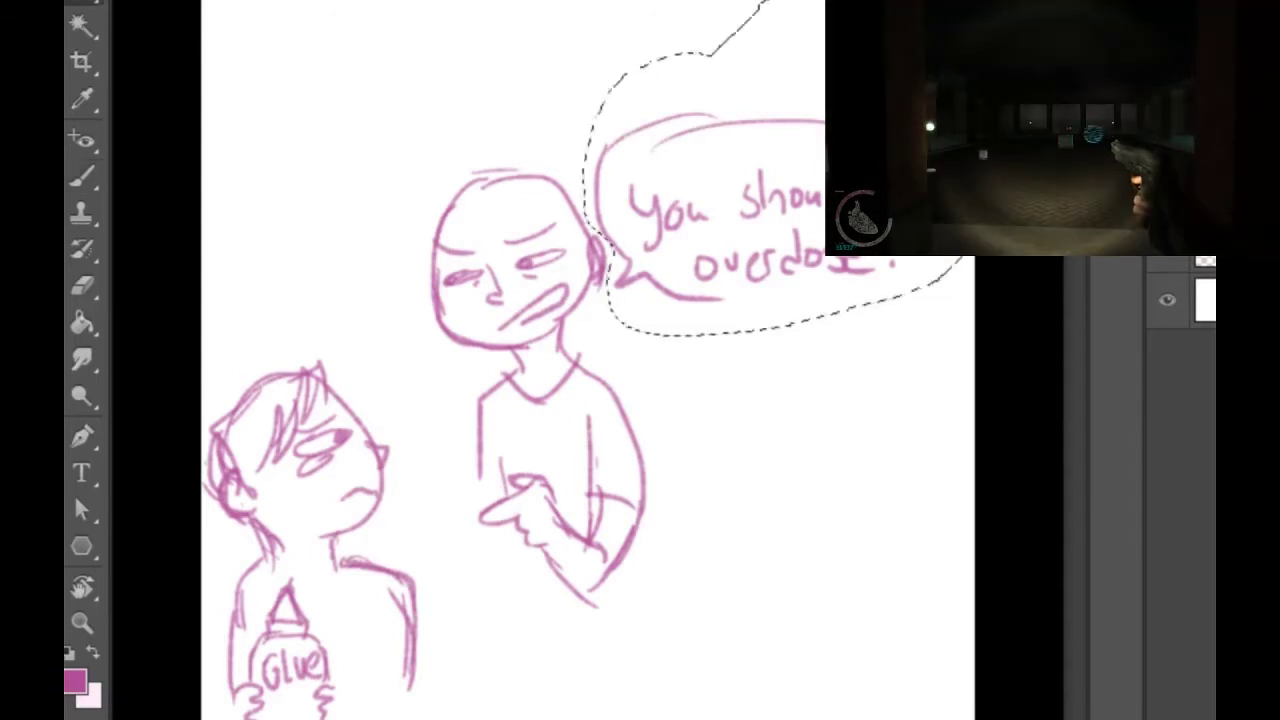
{"action": "key", "text": "Delete"}
{"action": "key", "text": "ctrl+d"}
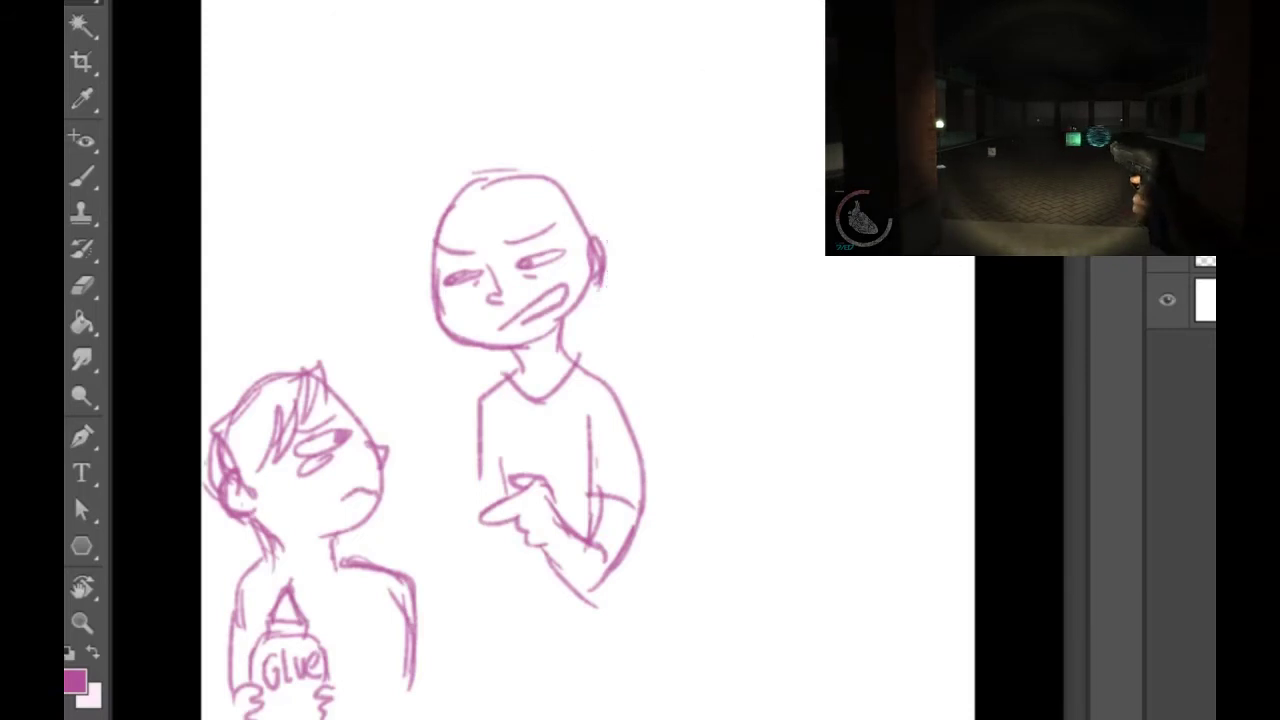
Step: Hand-letter "You should overdose." with the brush in the empty space above the lower character
{"action": "key", "text": "b"}
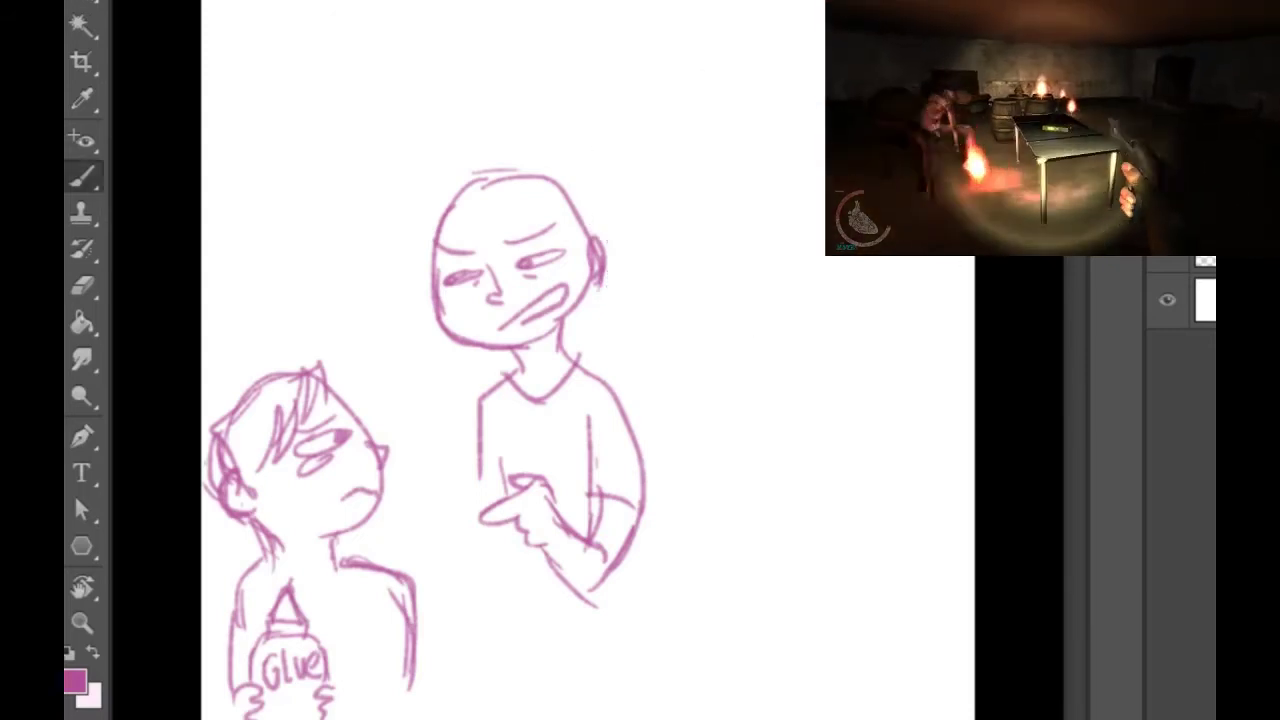
{"action": "left_click_drag", "start_coordinate": [246, 116], "coordinate": [262, 160]}
{"action": "left_click_drag", "start_coordinate": [272, 118], "coordinate": [251, 197]}
{"action": "left_click_drag", "start_coordinate": [290, 150], "coordinate": [322, 172]}
{"action": "mouse_move", "coordinate": [368, 136]}
{"action": "left_mouse_down"}
{"action": "mouse_move", "coordinate": [354, 172]}
{"action": "mouse_move", "coordinate": [398, 168]}
{"action": "left_mouse_up"}
{"action": "left_click_drag", "start_coordinate": [416, 138], "coordinate": [462, 155]}
{"action": "left_click_drag", "start_coordinate": [487, 108], "coordinate": [488, 118]}
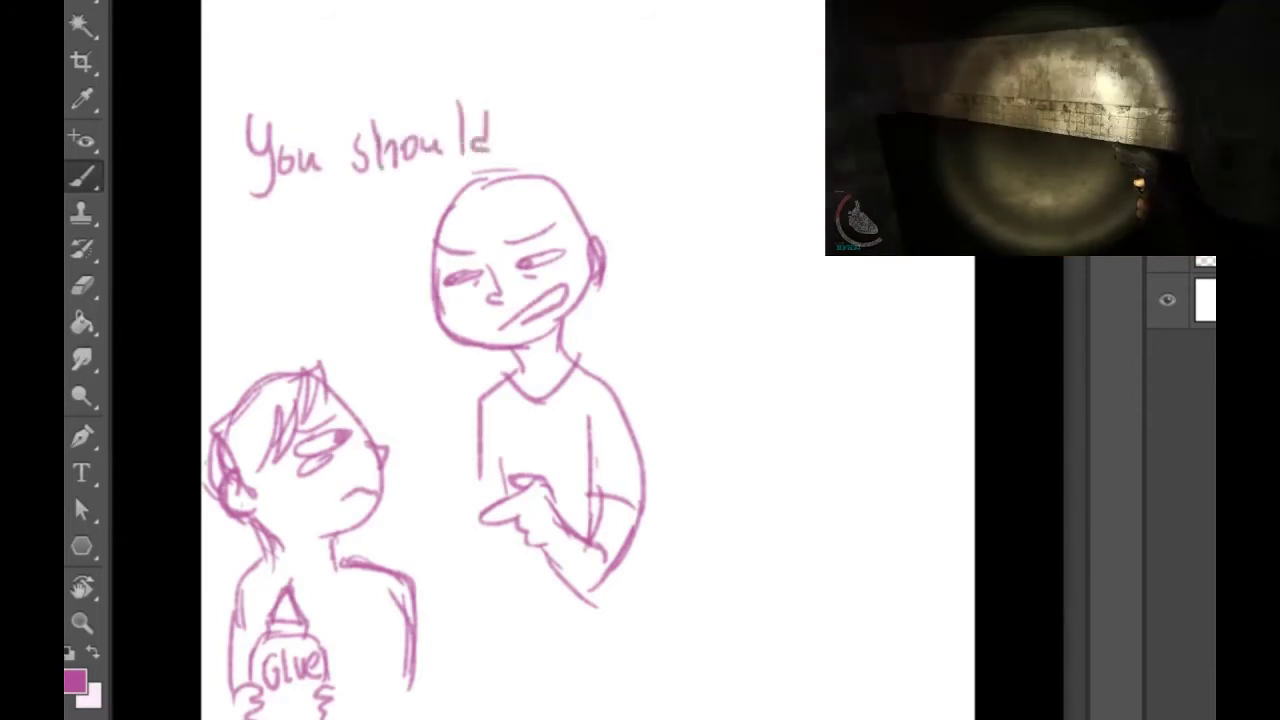
{"action": "mouse_move", "coordinate": [280, 228]}
{"action": "left_mouse_down"}
{"action": "mouse_move", "coordinate": [305, 226]}
{"action": "mouse_move", "coordinate": [330, 252]}
{"action": "mouse_move", "coordinate": [366, 220]}
{"action": "mouse_move", "coordinate": [386, 250]}
{"action": "mouse_move", "coordinate": [414, 247]}
{"action": "left_mouse_up"}
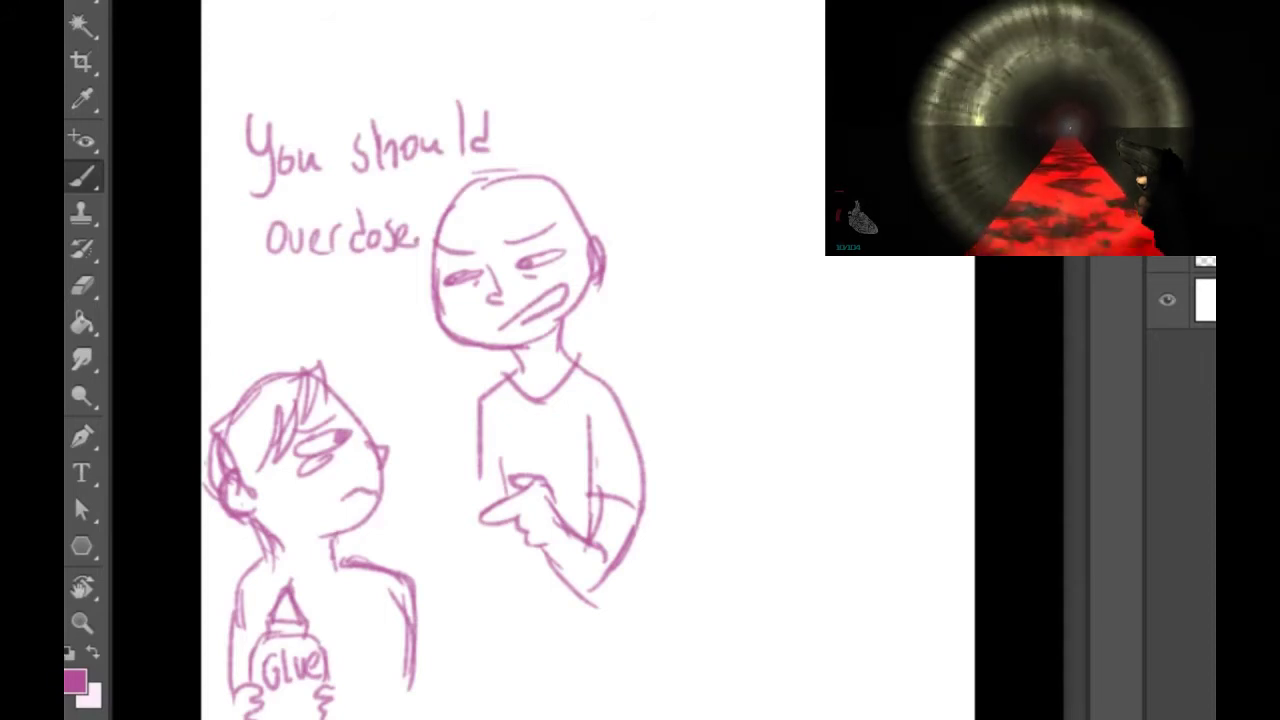
Step: Sketch a rounded ghost head in the upper empty area, with slanted angry brows, narrowed eyes and a wavy frowning mouth
{"action": "mouse_move", "coordinate": [795, 5]}
{"action": "left_mouse_down"}
{"action": "mouse_move", "coordinate": [820, 62]}
{"action": "mouse_move", "coordinate": [716, 25]}
{"action": "mouse_move", "coordinate": [678, 138]}
{"action": "mouse_move", "coordinate": [752, 160]}
{"action": "left_mouse_up"}
{"action": "left_click_drag", "start_coordinate": [740, 14], "coordinate": [822, 26]}
{"action": "left_click_drag", "start_coordinate": [825, 153], "coordinate": [810, 164]}
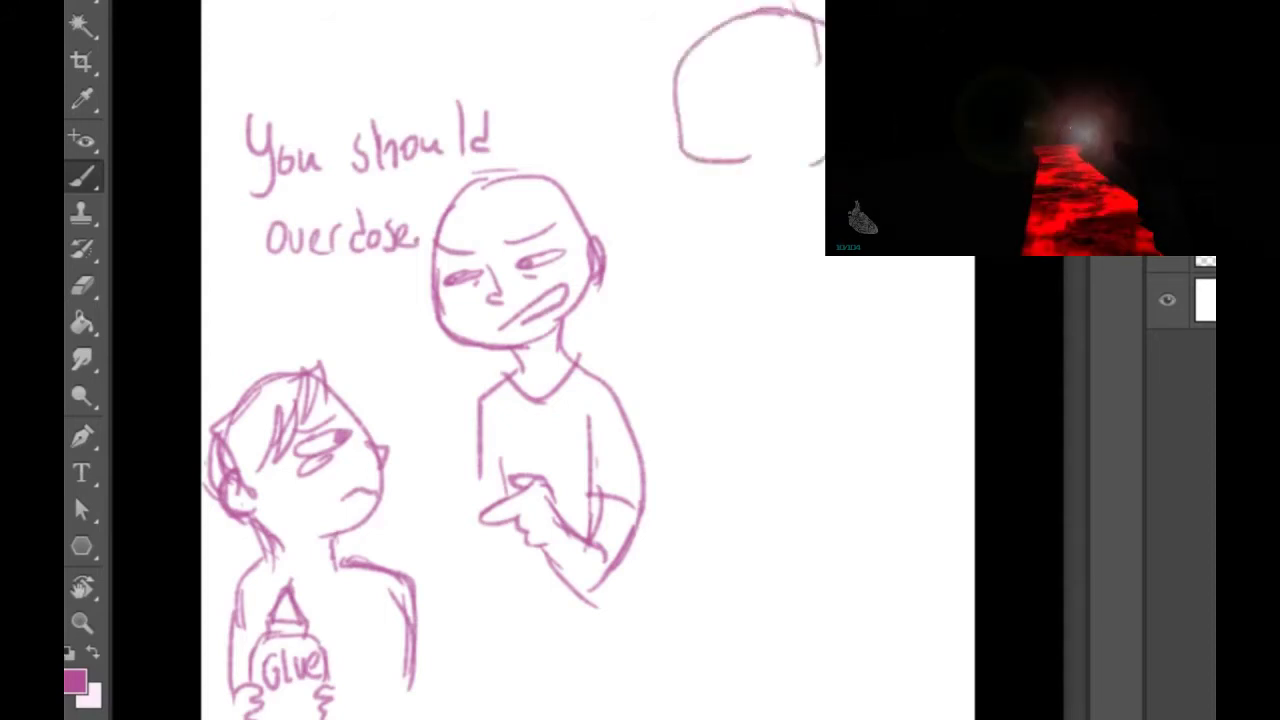
{"action": "mouse_move", "coordinate": [718, 136]}
{"action": "left_mouse_down"}
{"action": "mouse_move", "coordinate": [794, 100]}
{"action": "mouse_move", "coordinate": [796, 140]}
{"action": "left_mouse_up"}
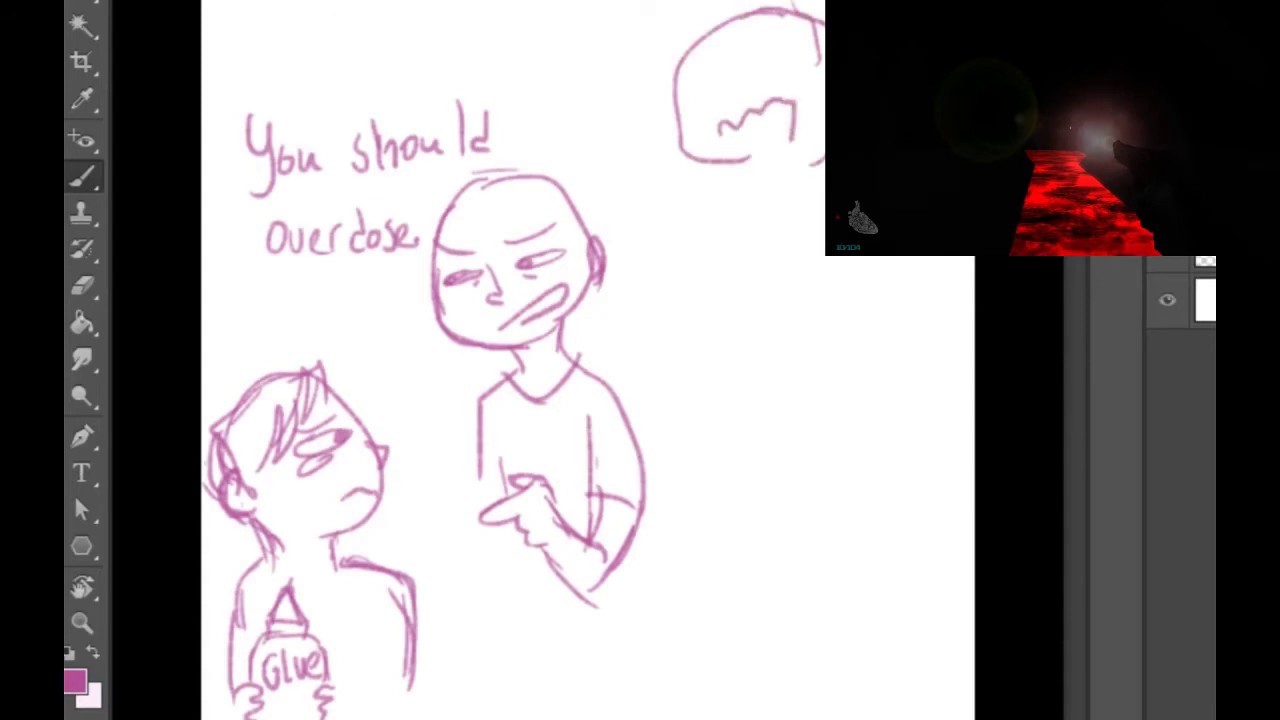
{"action": "left_click_drag", "start_coordinate": [712, 46], "coordinate": [722, 78]}
{"action": "left_click_drag", "start_coordinate": [808, 34], "coordinate": [788, 68]}
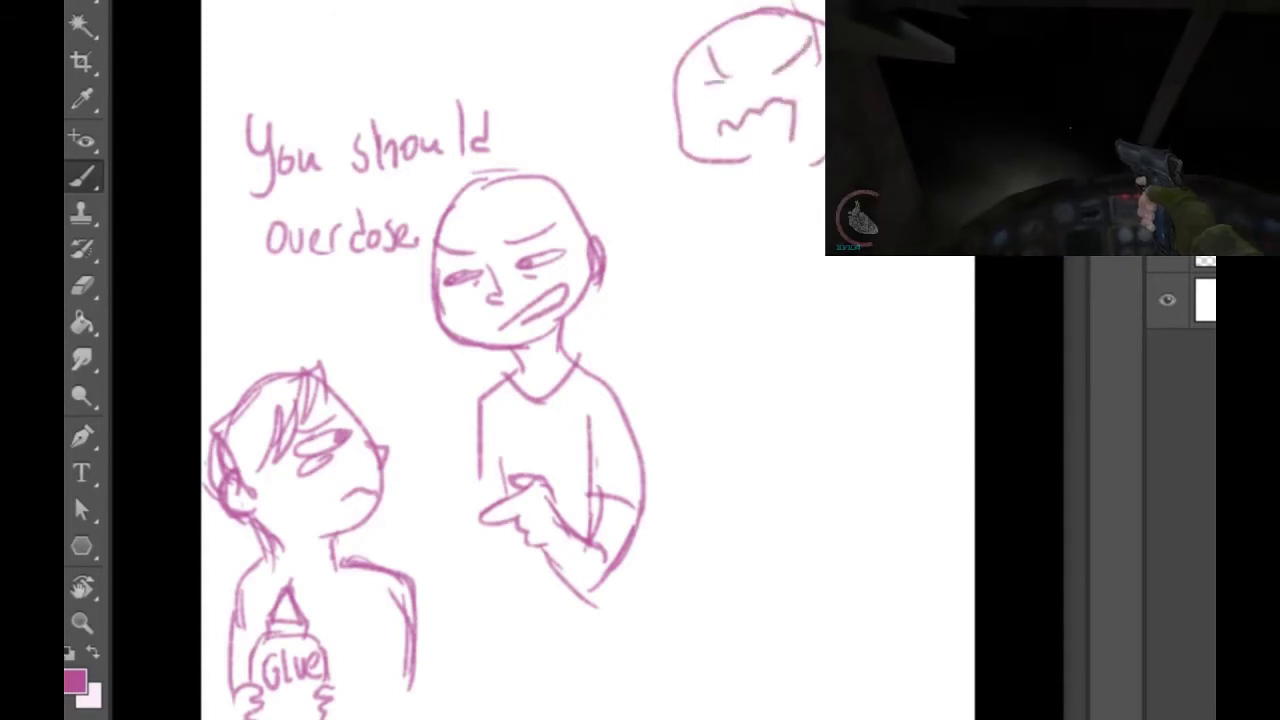
{"action": "left_click_drag", "start_coordinate": [700, 90], "coordinate": [804, 76]}
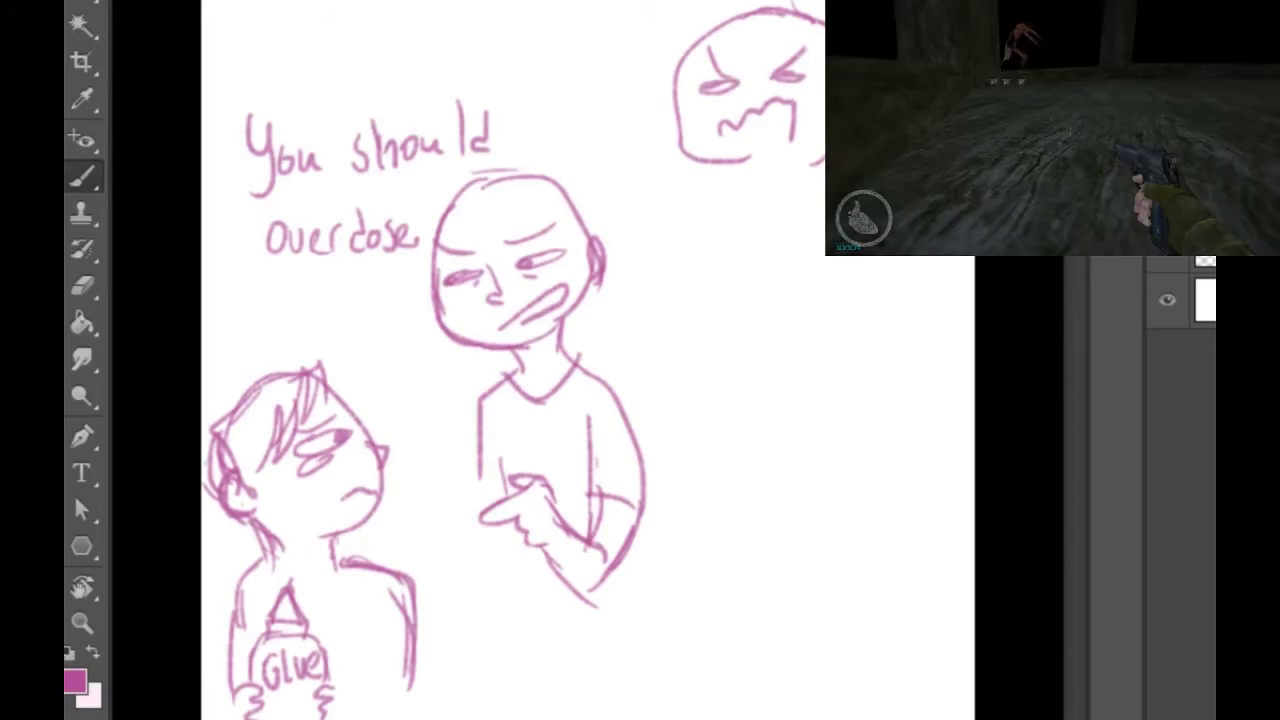
Step: Draw the ghost's wavy body beneath the head, tapering into a thin curling tail
{"action": "mouse_move", "coordinate": [704, 176]}
{"action": "left_mouse_down"}
{"action": "mouse_move", "coordinate": [706, 332]}
{"action": "mouse_move", "coordinate": [745, 408]}
{"action": "left_mouse_up"}
{"action": "mouse_move", "coordinate": [840, 304]}
{"action": "left_mouse_down"}
{"action": "mouse_move", "coordinate": [837, 365]}
{"action": "mouse_move", "coordinate": [878, 410]}
{"action": "left_mouse_up"}
{"action": "mouse_move", "coordinate": [740, 405]}
{"action": "left_mouse_down"}
{"action": "mouse_move", "coordinate": [820, 415]}
{"action": "mouse_move", "coordinate": [855, 482]}
{"action": "left_mouse_up"}
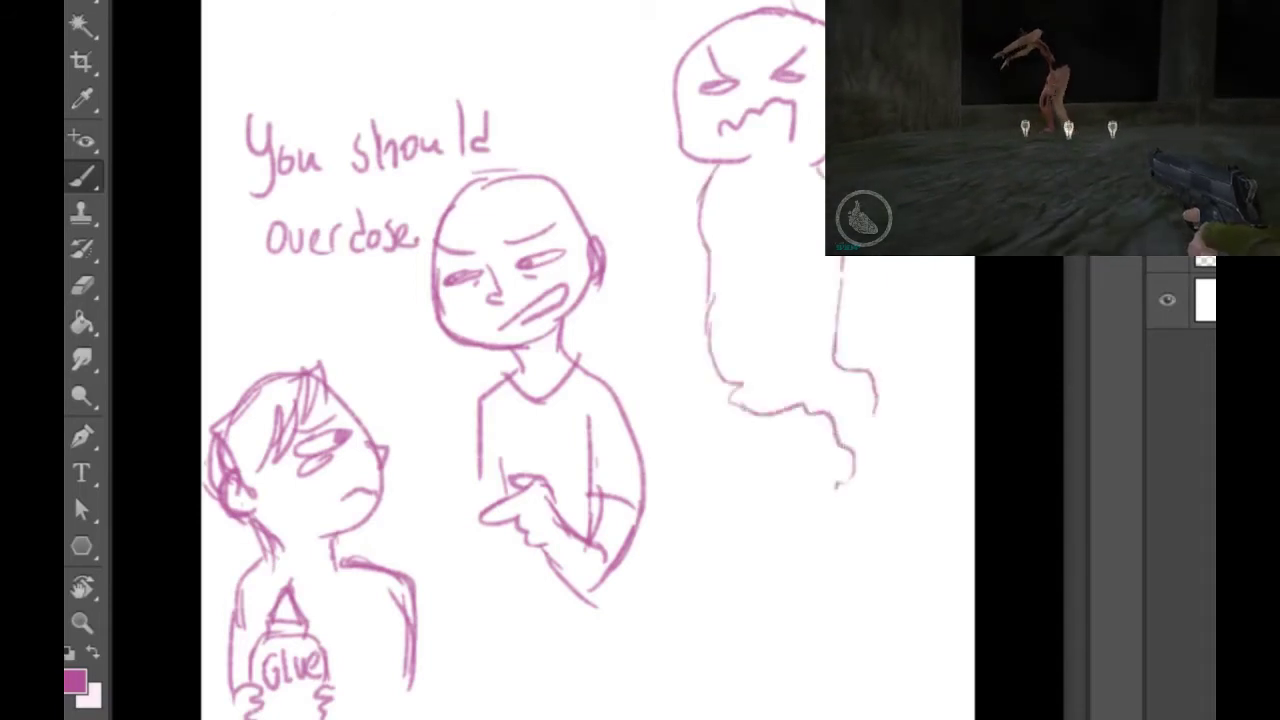
{"action": "left_click_drag", "start_coordinate": [872, 414], "coordinate": [846, 500]}
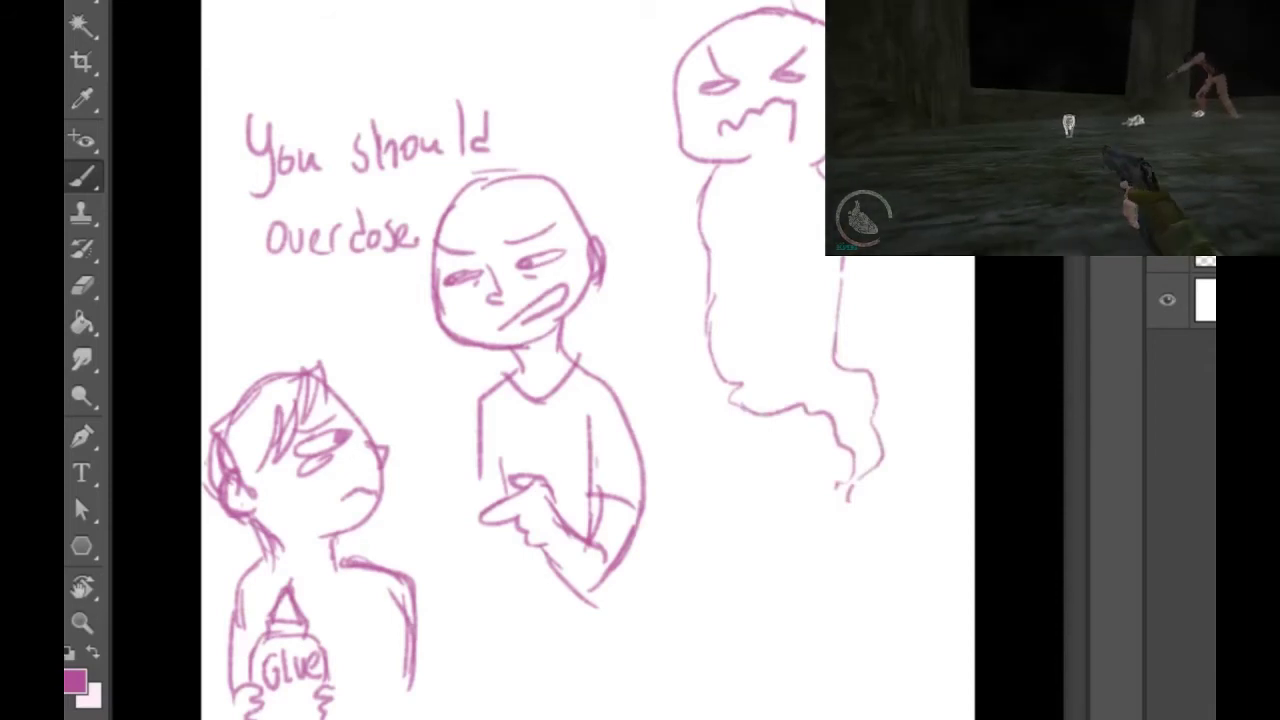
Step: Add a neckline to the glue-holding character, and draw bangs, swept-back hair and a short ponytail on the scowling one
{"action": "mouse_move", "coordinate": [257, 572]}
{"action": "left_mouse_down"}
{"action": "mouse_move", "coordinate": [281, 598]}
{"action": "mouse_move", "coordinate": [350, 585]}
{"action": "left_mouse_up"}
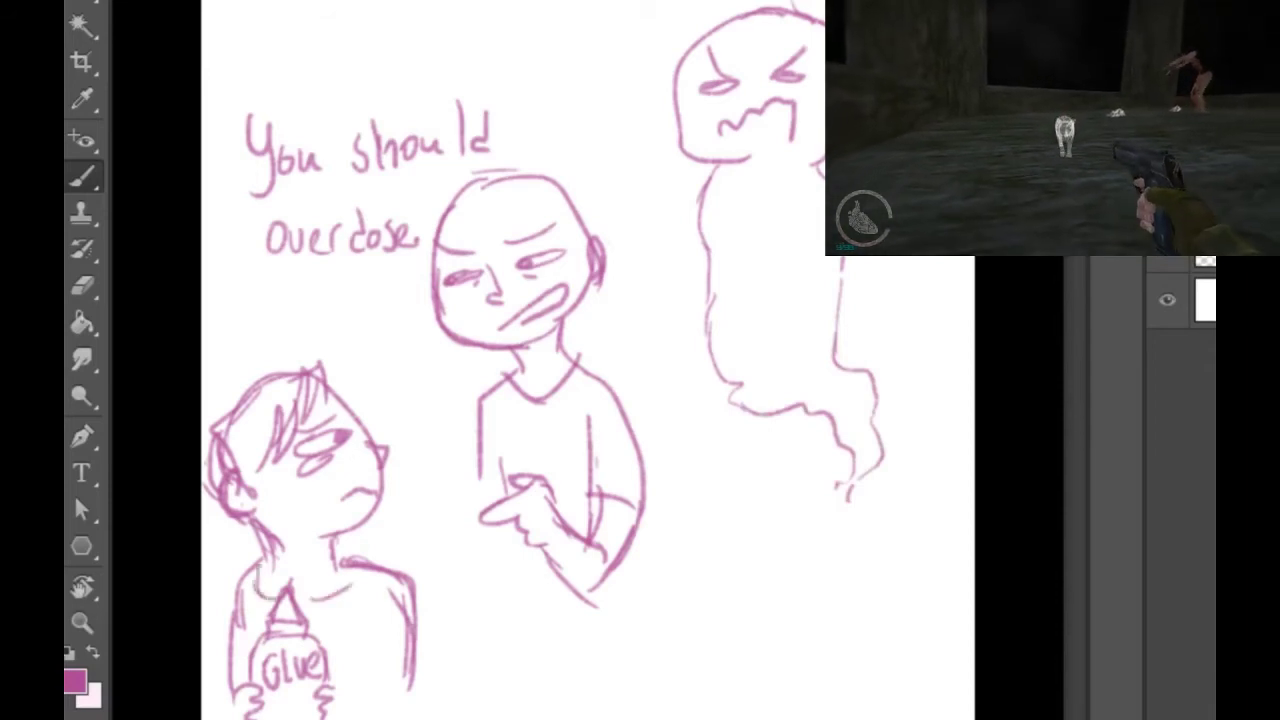
{"action": "mouse_move", "coordinate": [488, 179]}
{"action": "left_mouse_down"}
{"action": "mouse_move", "coordinate": [511, 237]}
{"action": "mouse_move", "coordinate": [538, 236]}
{"action": "left_mouse_up"}
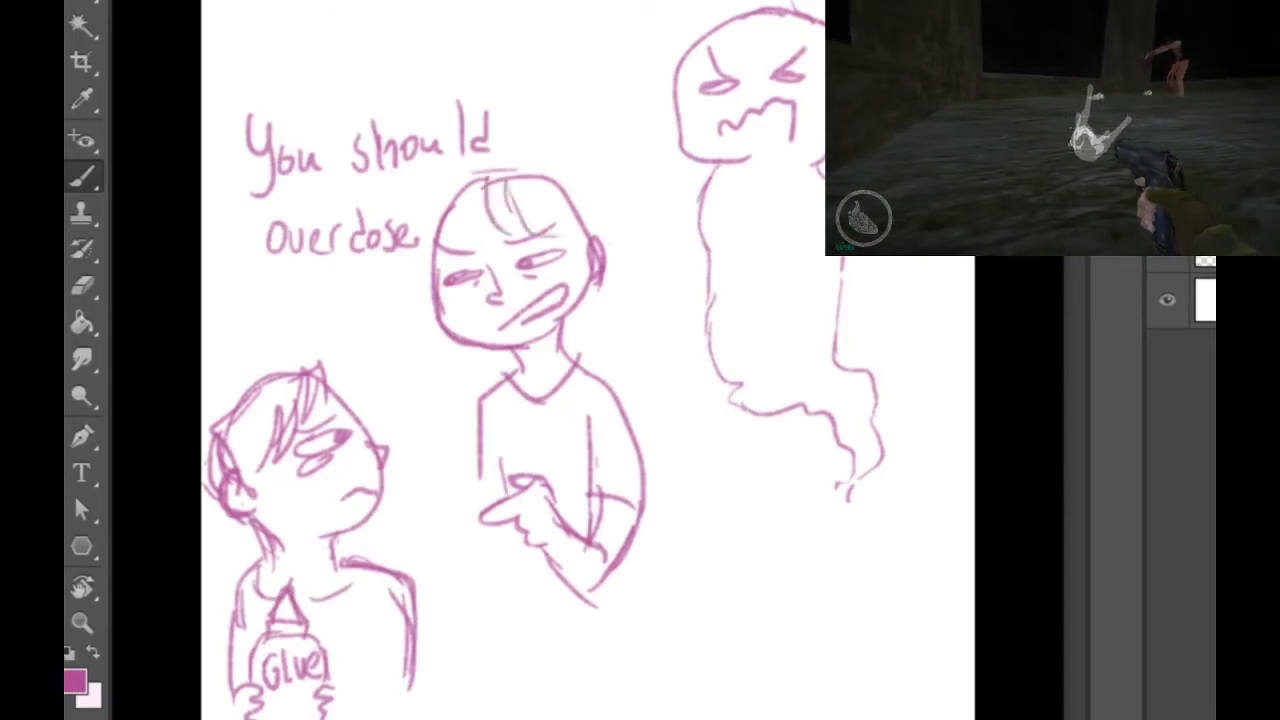
{"action": "left_click_drag", "start_coordinate": [504, 176], "coordinate": [598, 204]}
{"action": "left_click_drag", "start_coordinate": [546, 172], "coordinate": [600, 256]}
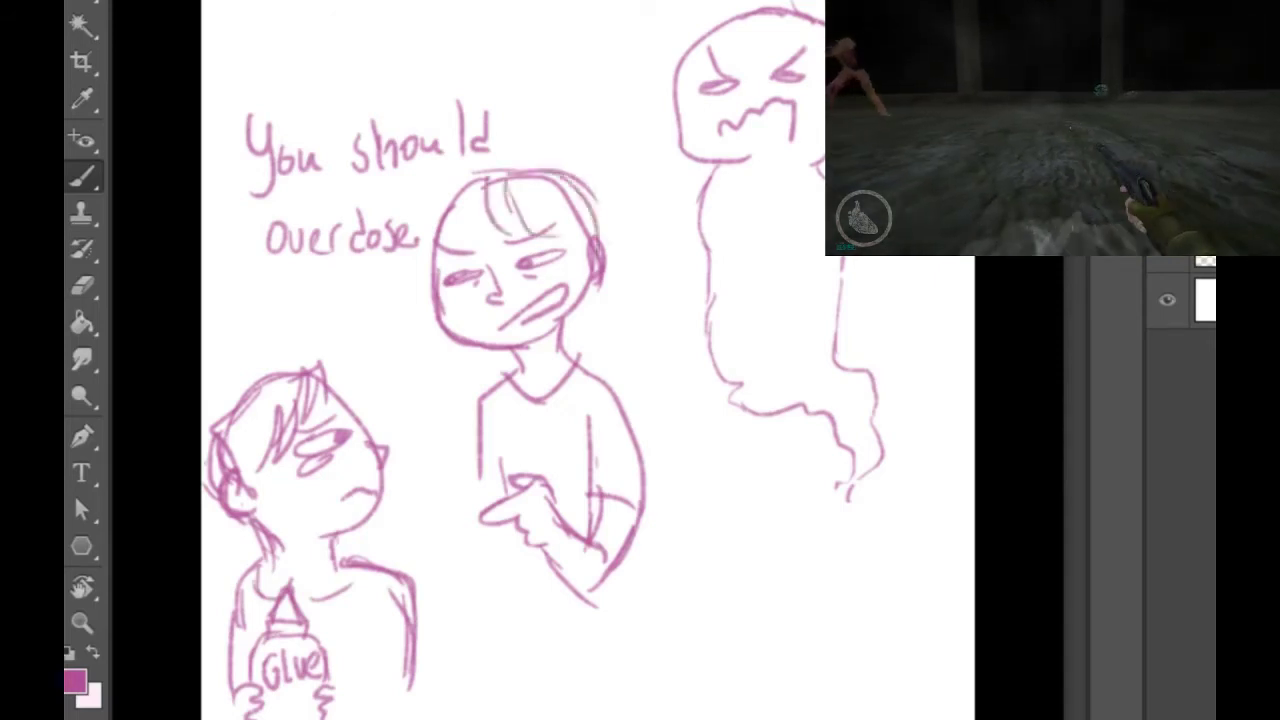
{"action": "mouse_move", "coordinate": [582, 302]}
{"action": "left_mouse_down"}
{"action": "mouse_move", "coordinate": [624, 336]}
{"action": "mouse_move", "coordinate": [618, 358]}
{"action": "mouse_move", "coordinate": [582, 328]}
{"action": "left_mouse_up"}
{"action": "left_click_drag", "start_coordinate": [580, 326], "coordinate": [598, 362]}
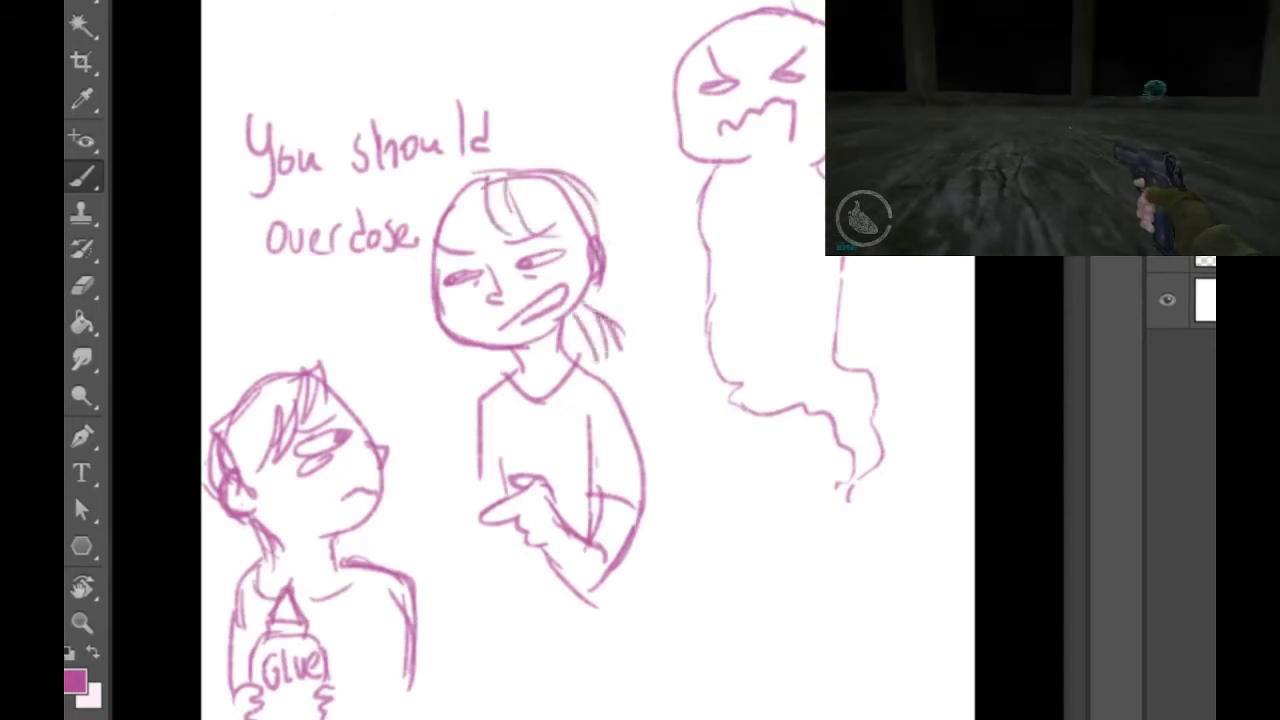
{"action": "left_click_drag", "start_coordinate": [526, 196], "coordinate": [588, 268]}
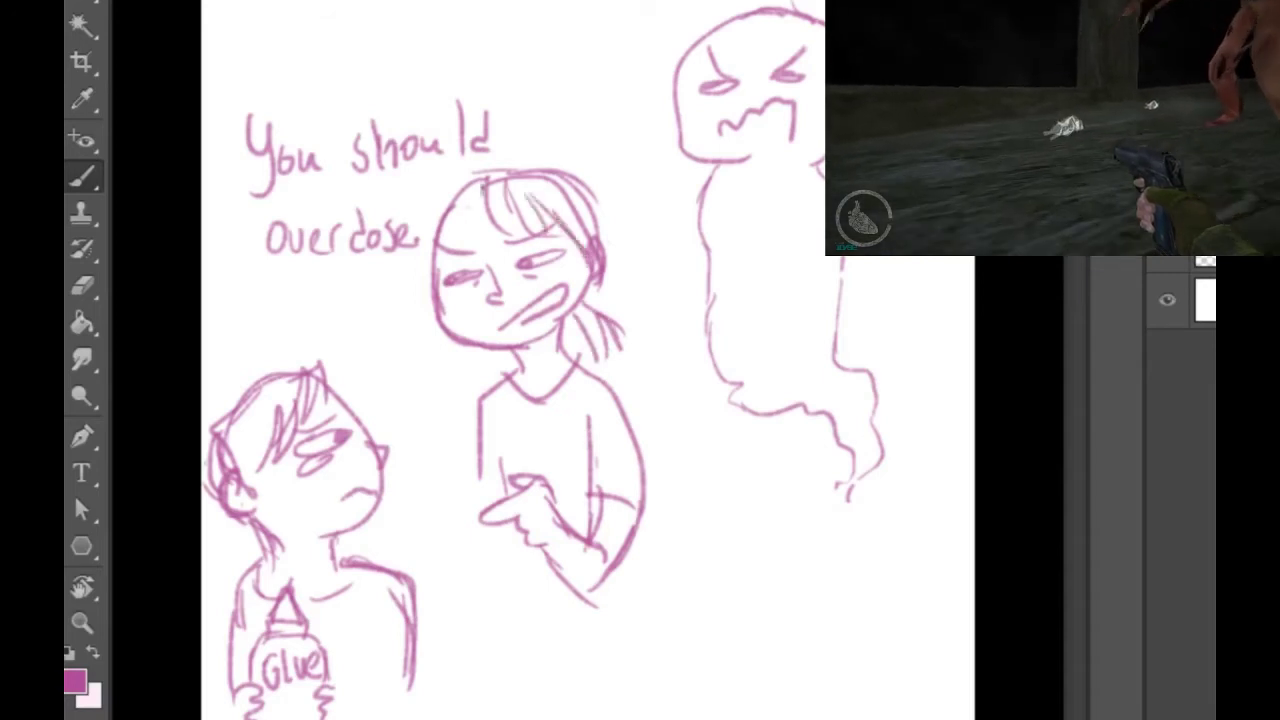
{"action": "left_click_drag", "start_coordinate": [484, 194], "coordinate": [450, 236]}
{"action": "left_click_drag", "start_coordinate": [470, 180], "coordinate": [442, 246]}
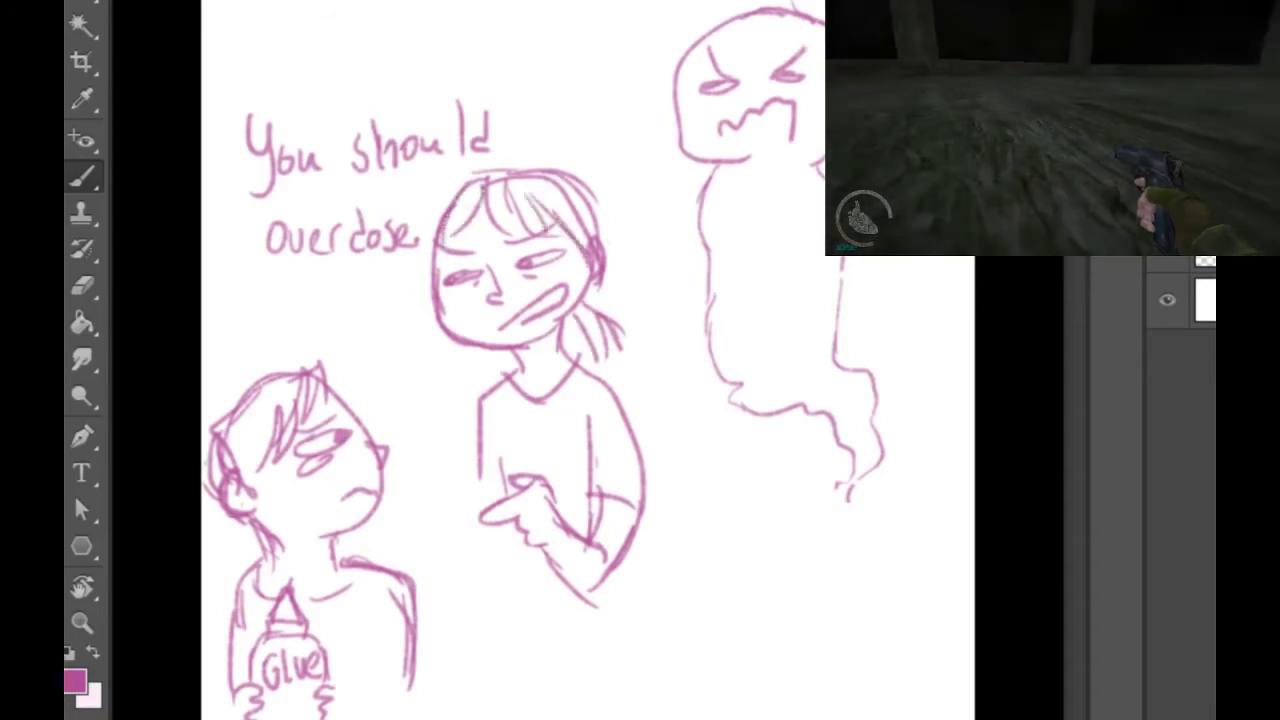
Step: Mark the scowling character's far sleeve edge, and add nape hair, fuller shoulders and arm lines to the glue-holding character
{"action": "left_click_drag", "start_coordinate": [478, 494], "coordinate": [499, 501]}
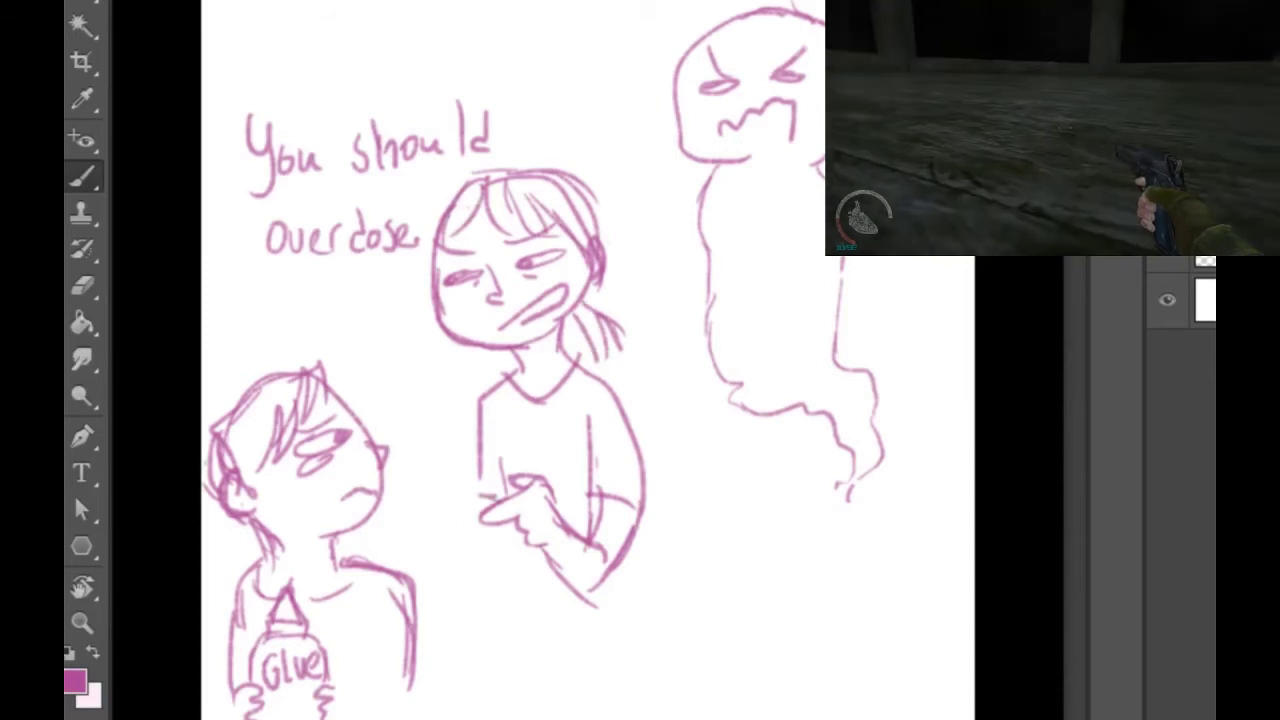
{"action": "mouse_move", "coordinate": [290, 526]}
{"action": "left_mouse_down"}
{"action": "mouse_move", "coordinate": [266, 550]}
{"action": "mouse_move", "coordinate": [282, 576]}
{"action": "left_mouse_up"}
{"action": "left_click_drag", "start_coordinate": [278, 554], "coordinate": [238, 592]}
{"action": "mouse_move", "coordinate": [254, 566]}
{"action": "left_mouse_down"}
{"action": "mouse_move", "coordinate": [222, 597]}
{"action": "mouse_move", "coordinate": [218, 640]}
{"action": "left_mouse_up"}
{"action": "left_click_drag", "start_coordinate": [327, 693], "coordinate": [404, 690]}
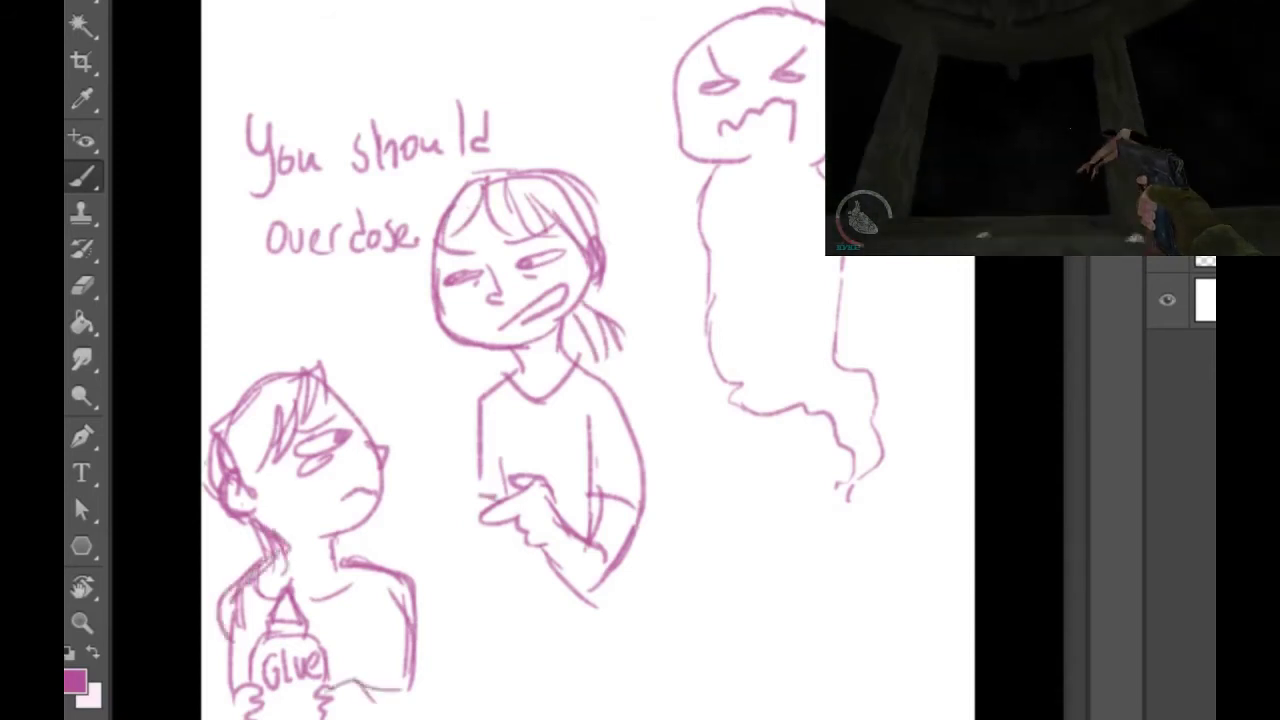
{"action": "left_click_drag", "start_coordinate": [383, 615], "coordinate": [388, 719]}
{"action": "left_click_drag", "start_coordinate": [395, 594], "coordinate": [434, 713]}
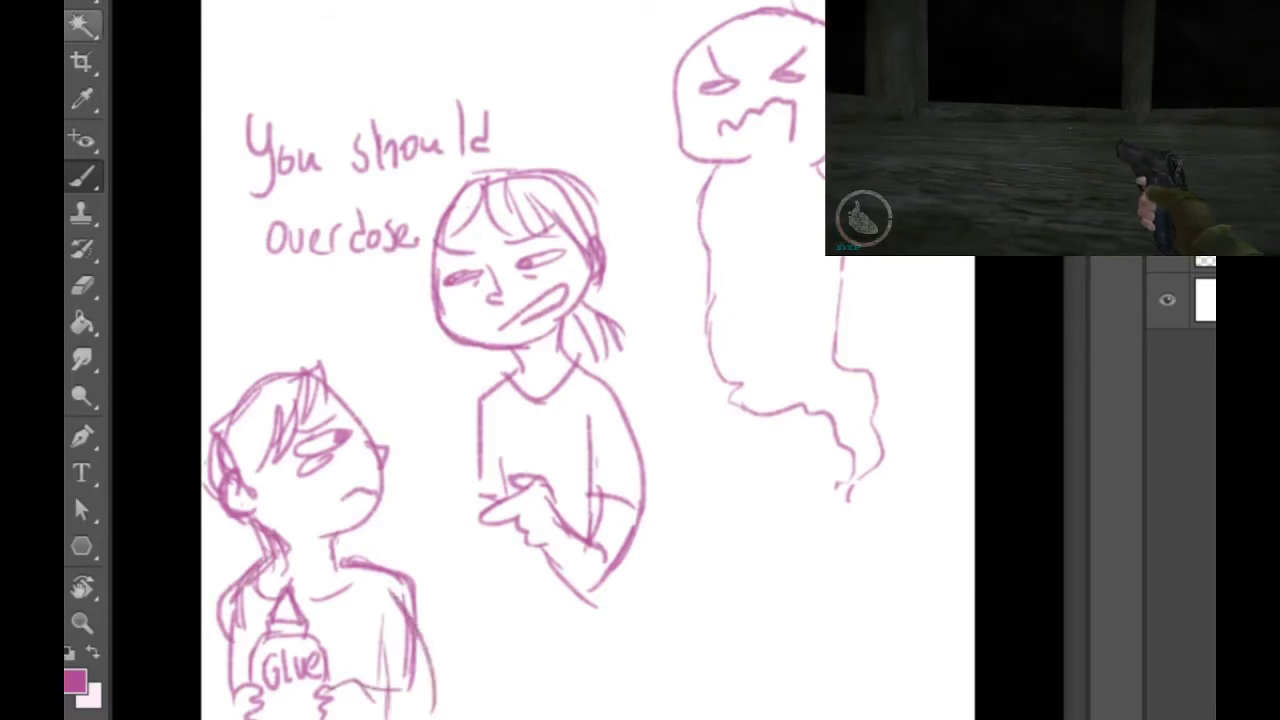
Step: Lasso the scowling character, move it slightly away from the lettering and smaller figure, and clear the selection
{"action": "key", "text": "w"}
{"action": "mouse_move", "coordinate": [707, 572]}
{"action": "left_mouse_down"}
{"action": "mouse_move", "coordinate": [522, 568]}
{"action": "mouse_move", "coordinate": [434, 448]}
{"action": "mouse_move", "coordinate": [427, 226]}
{"action": "mouse_move", "coordinate": [456, 172]}
{"action": "mouse_move", "coordinate": [620, 128]}
{"action": "mouse_move", "coordinate": [676, 310]}
{"action": "left_mouse_up"}
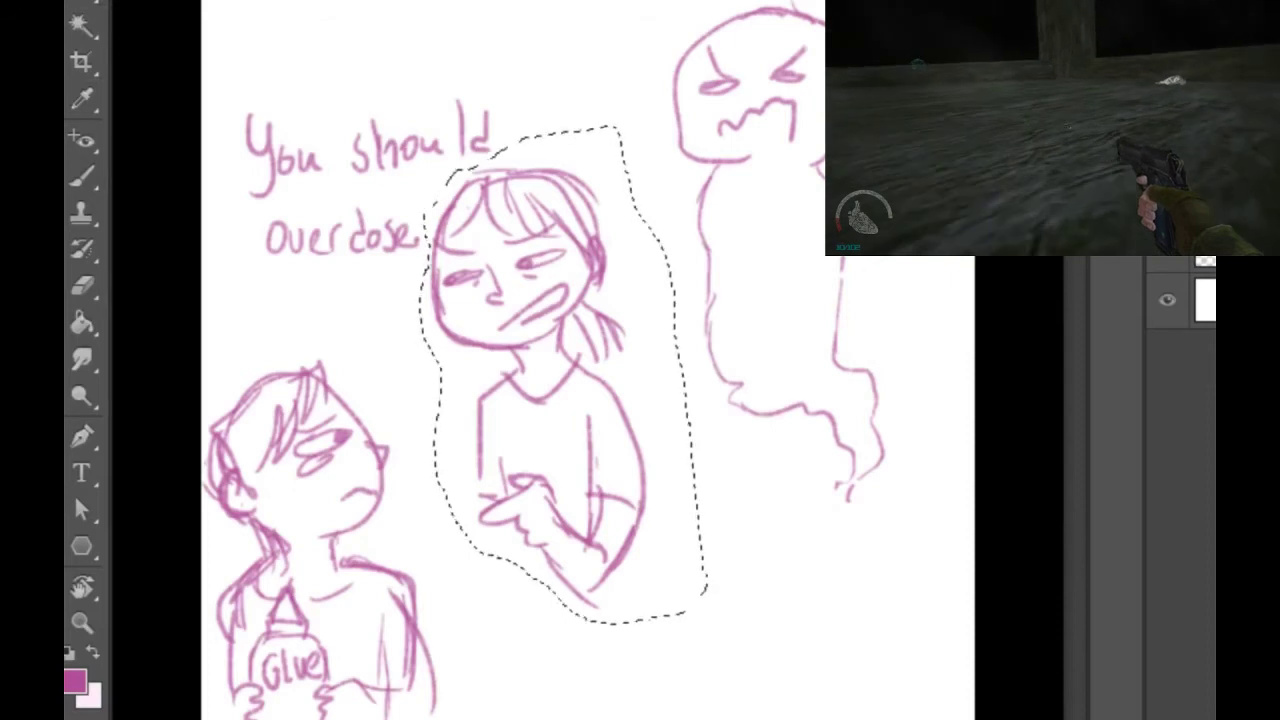
{"action": "left_click_drag", "start_coordinate": [560, 370], "coordinate": [603, 381]}
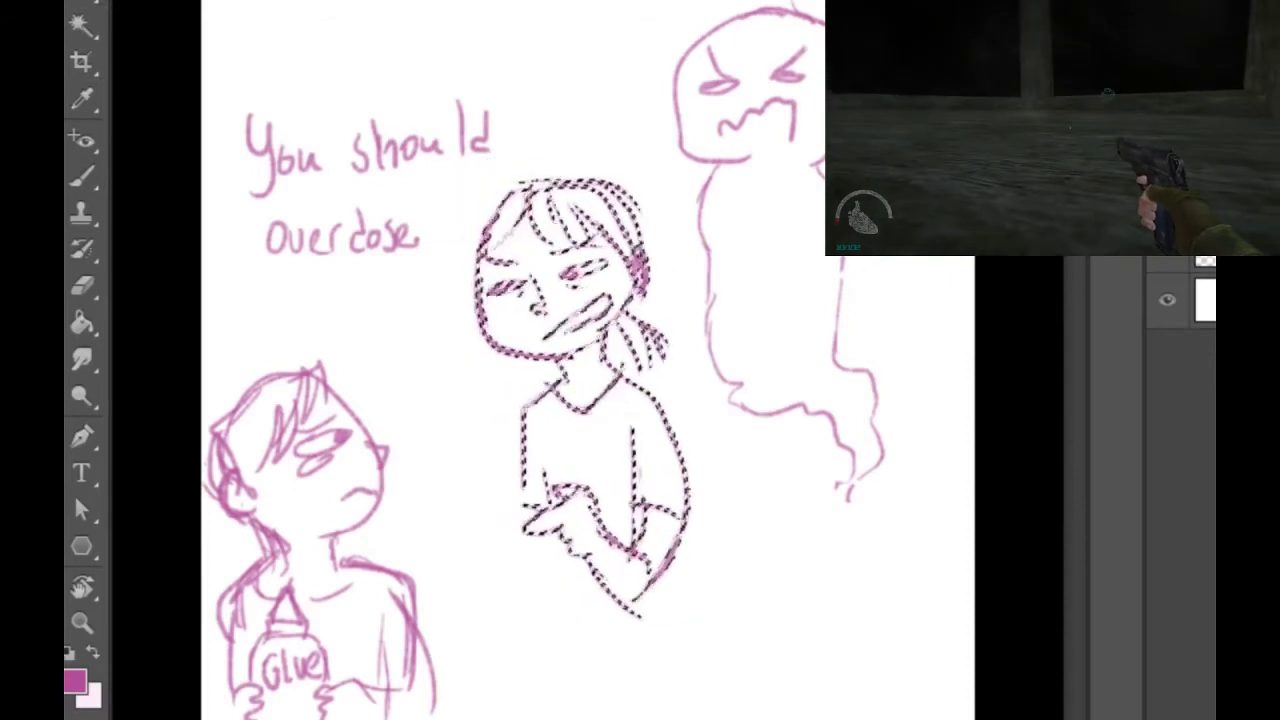
{"action": "key", "text": "ctrl+d"}
Step: Brush in the scowling character's shirt hem, hanging far arm and legs running off the canvas's lower edge
{"action": "key", "text": "b"}
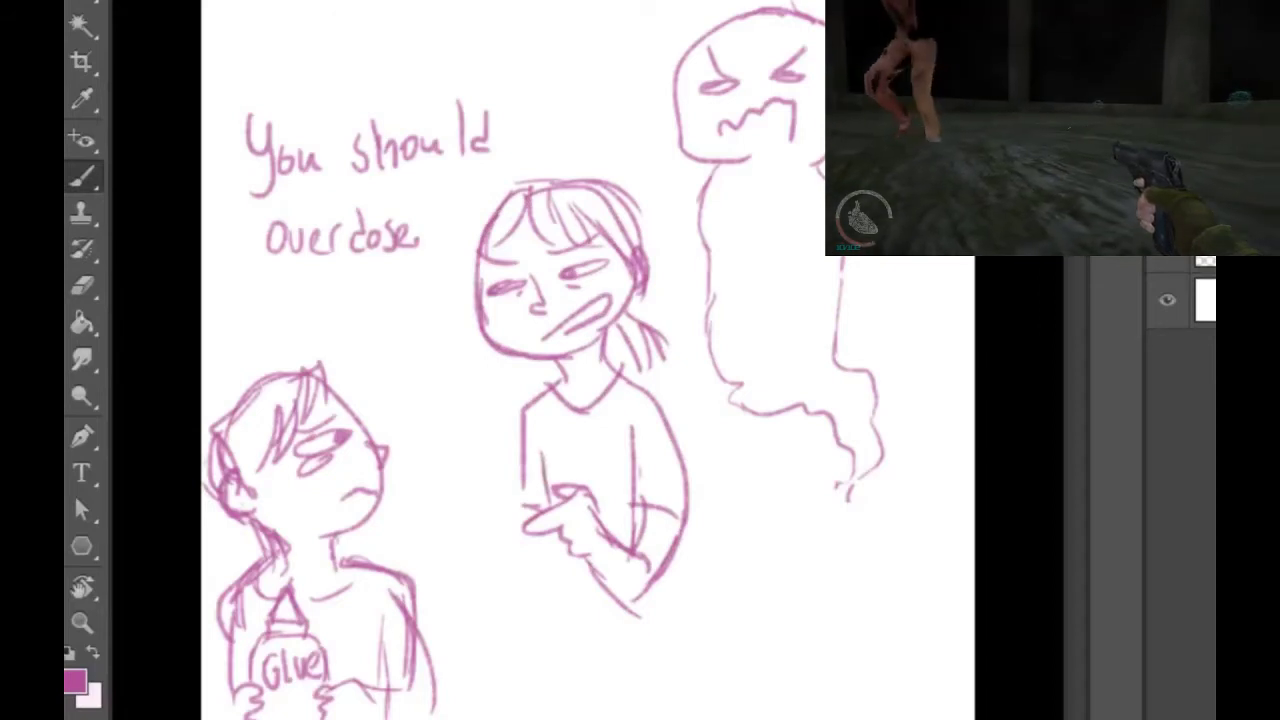
{"action": "mouse_move", "coordinate": [555, 562]}
{"action": "left_mouse_down"}
{"action": "mouse_move", "coordinate": [562, 618]}
{"action": "mouse_move", "coordinate": [607, 632]}
{"action": "mouse_move", "coordinate": [650, 634]}
{"action": "left_mouse_up"}
{"action": "mouse_move", "coordinate": [670, 562]}
{"action": "left_mouse_down"}
{"action": "mouse_move", "coordinate": [677, 602]}
{"action": "mouse_move", "coordinate": [616, 645]}
{"action": "left_mouse_up"}
{"action": "mouse_move", "coordinate": [526, 533]}
{"action": "left_mouse_down"}
{"action": "mouse_move", "coordinate": [525, 646]}
{"action": "mouse_move", "coordinate": [539, 646]}
{"action": "left_mouse_up"}
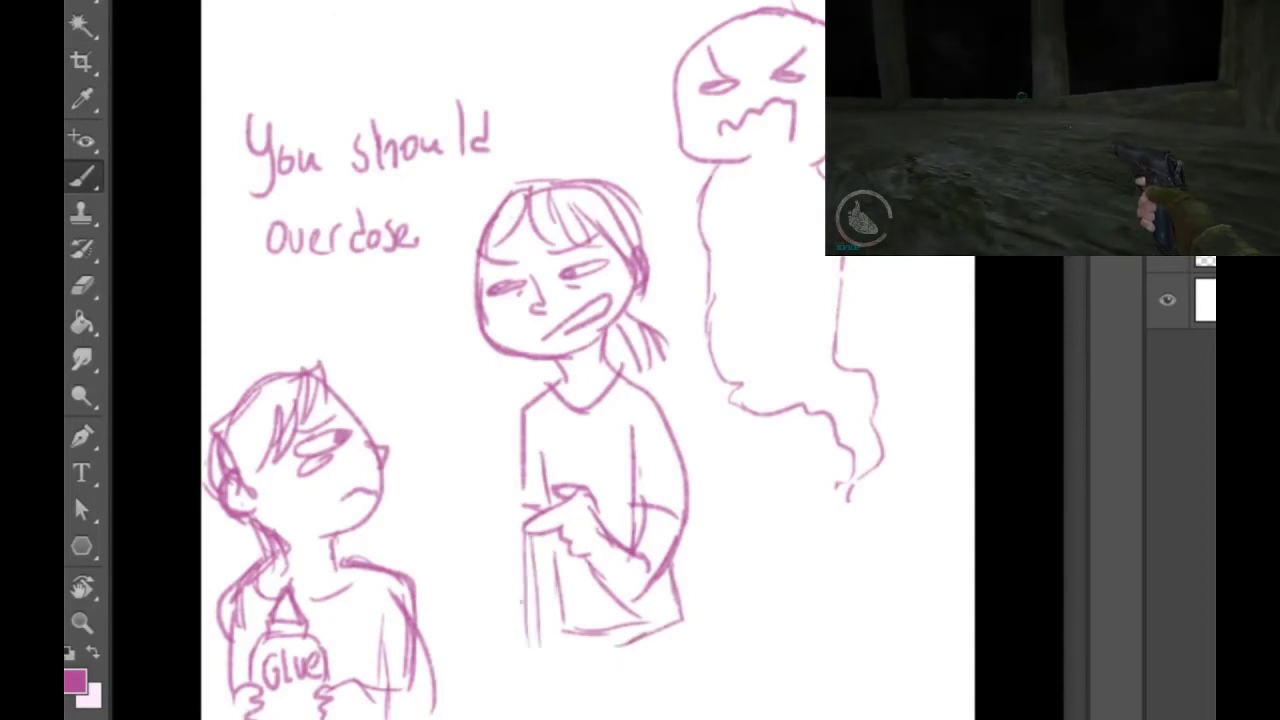
{"action": "left_click_drag", "start_coordinate": [521, 600], "coordinate": [546, 675]}
{"action": "left_click_drag", "start_coordinate": [668, 612], "coordinate": [704, 719]}
{"action": "left_click_drag", "start_coordinate": [686, 648], "coordinate": [710, 719]}
{"action": "left_click_drag", "start_coordinate": [550, 632], "coordinate": [550, 719]}
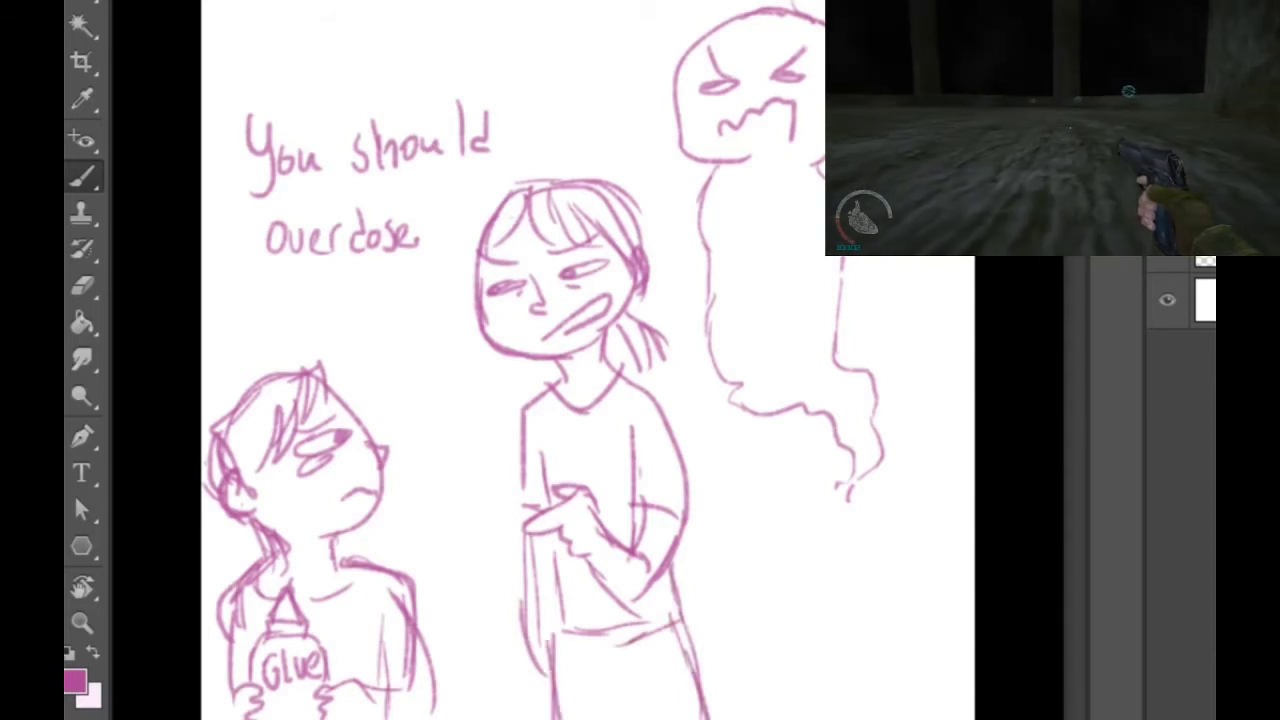
Step: Draw thin wavy arms hanging on both sides of the ghost's body
{"action": "mouse_move", "coordinate": [891, 269]}
{"action": "left_mouse_down"}
{"action": "mouse_move", "coordinate": [871, 328]}
{"action": "mouse_move", "coordinate": [891, 298]}
{"action": "left_mouse_up"}
{"action": "mouse_move", "coordinate": [696, 174]}
{"action": "left_mouse_down"}
{"action": "mouse_move", "coordinate": [668, 242]}
{"action": "mouse_move", "coordinate": [660, 322]}
{"action": "mouse_move", "coordinate": [684, 350]}
{"action": "mouse_move", "coordinate": [700, 290]}
{"action": "left_mouse_up"}
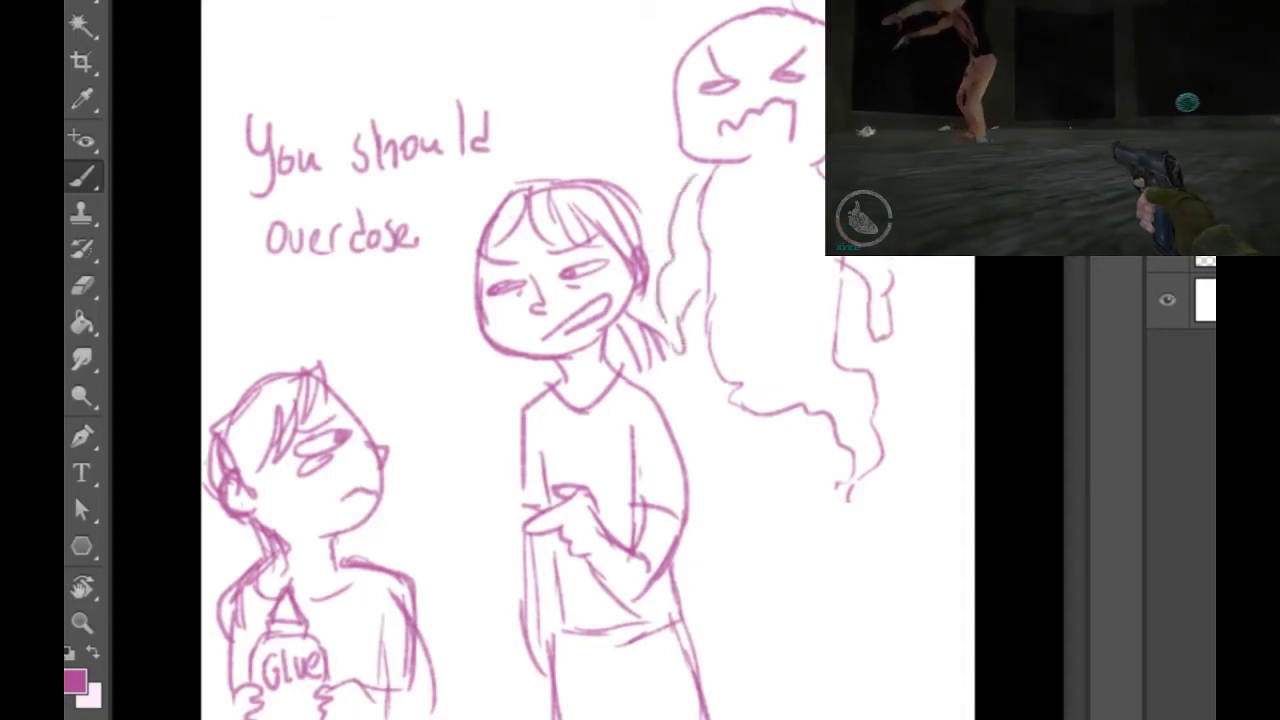
{"action": "left_click_drag", "start_coordinate": [702, 238], "coordinate": [710, 182]}
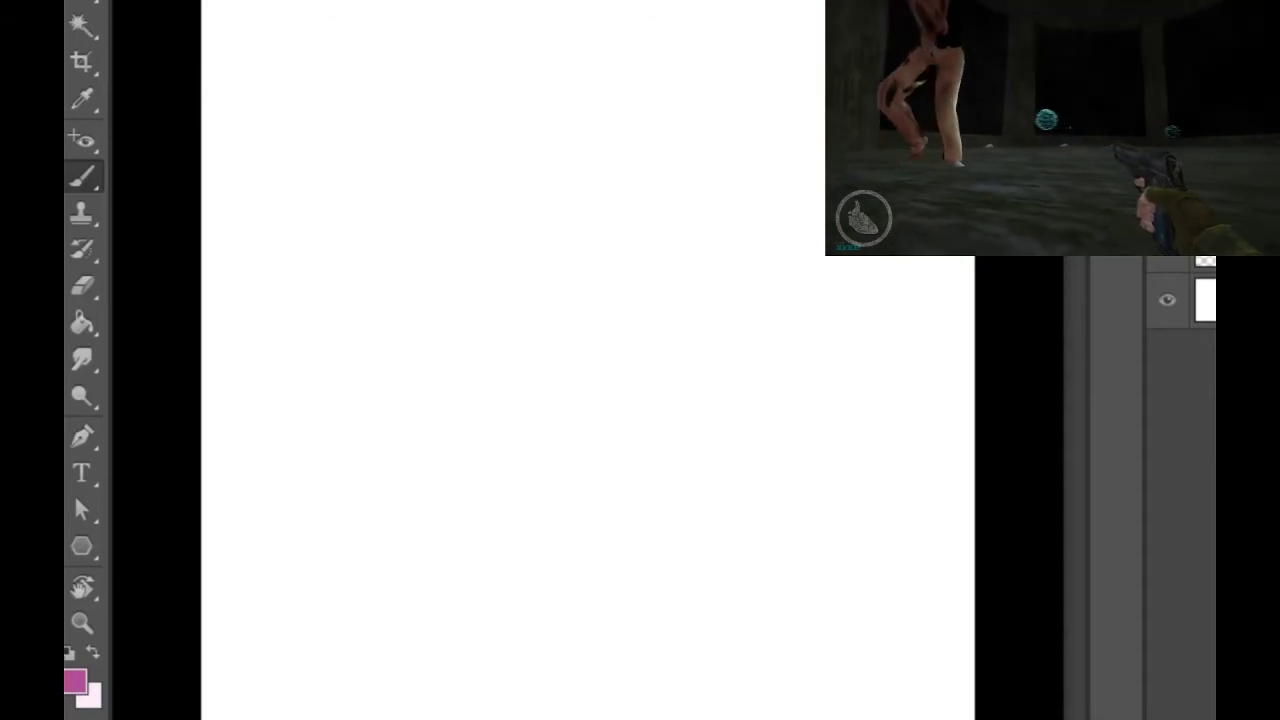
Step: Create a new layer and sketch an oval head outline near the upper edge of the empty canvas
{"action": "key", "text": "ctrl+shift+n"}
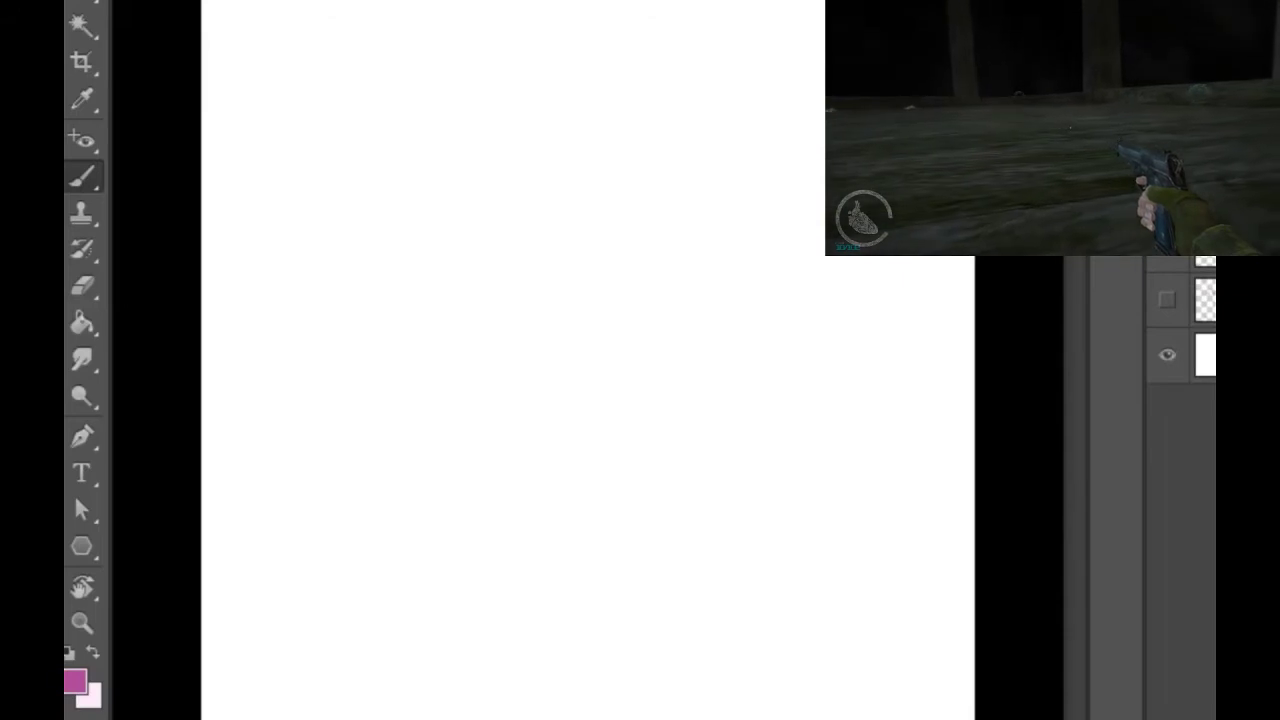
{"action": "mouse_move", "coordinate": [610, 2]}
{"action": "left_mouse_down"}
{"action": "mouse_move", "coordinate": [531, 118]}
{"action": "mouse_move", "coordinate": [541, 160]}
{"action": "mouse_move", "coordinate": [674, 125]}
{"action": "left_mouse_up"}
{"action": "mouse_move", "coordinate": [553, 14]}
{"action": "left_mouse_down"}
{"action": "mouse_move", "coordinate": [580, 2]}
{"action": "mouse_move", "coordinate": [692, 105]}
{"action": "left_mouse_up"}
{"action": "left_click_drag", "start_coordinate": [655, 18], "coordinate": [676, 157]}
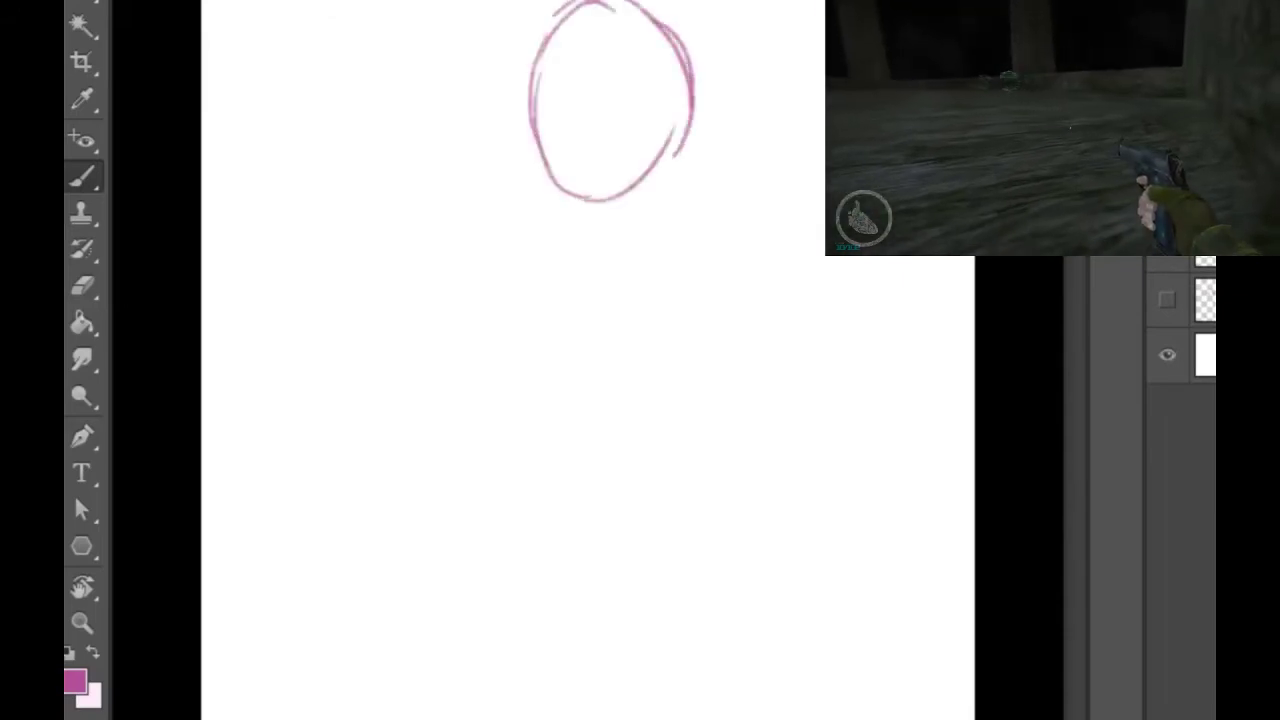
Step: Draw the face inside the oval: a small V-shaped nose, large slanted eyes with narrow pupils, and a pointed smile
{"action": "left_click_drag", "start_coordinate": [568, 134], "coordinate": [583, 151]}
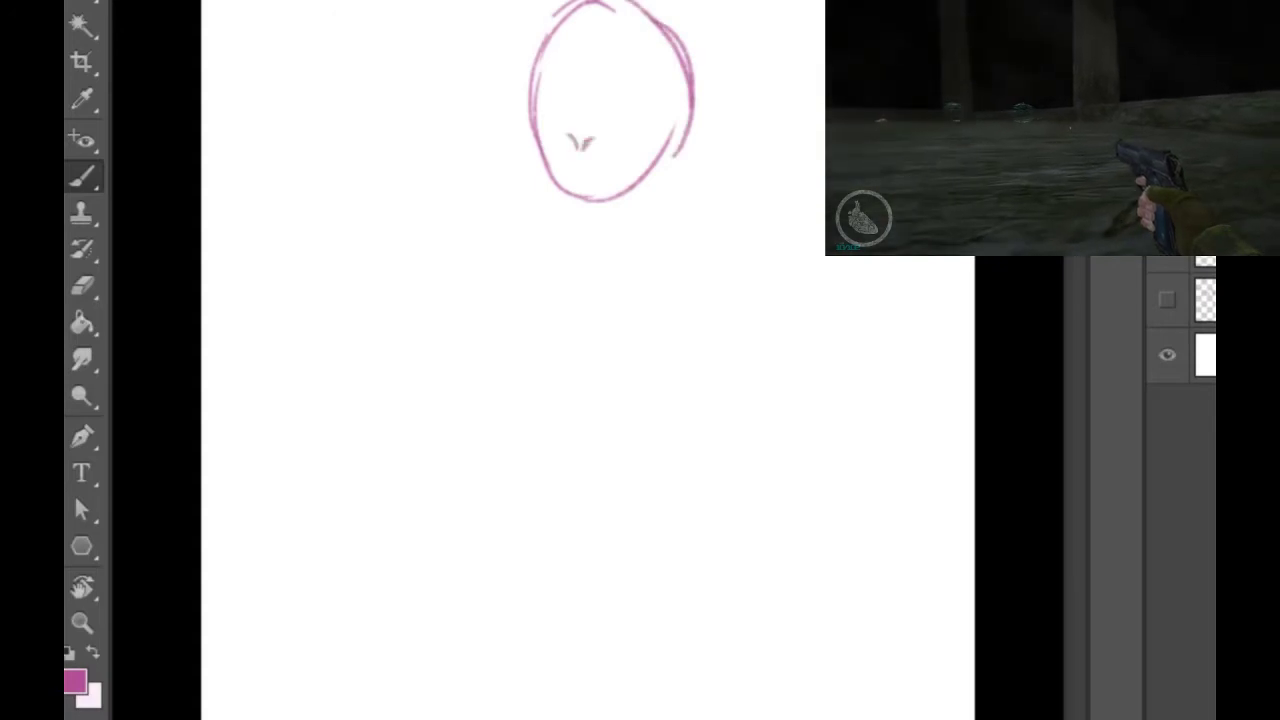
{"action": "mouse_move", "coordinate": [541, 98]}
{"action": "left_mouse_down"}
{"action": "mouse_move", "coordinate": [568, 105]}
{"action": "mouse_move", "coordinate": [554, 112]}
{"action": "mouse_move", "coordinate": [568, 104]}
{"action": "left_mouse_up"}
{"action": "mouse_move", "coordinate": [546, 72]}
{"action": "left_mouse_down"}
{"action": "mouse_move", "coordinate": [611, 112]}
{"action": "mouse_move", "coordinate": [643, 80]}
{"action": "left_mouse_up"}
{"action": "left_click_drag", "start_coordinate": [636, 73], "coordinate": [601, 108]}
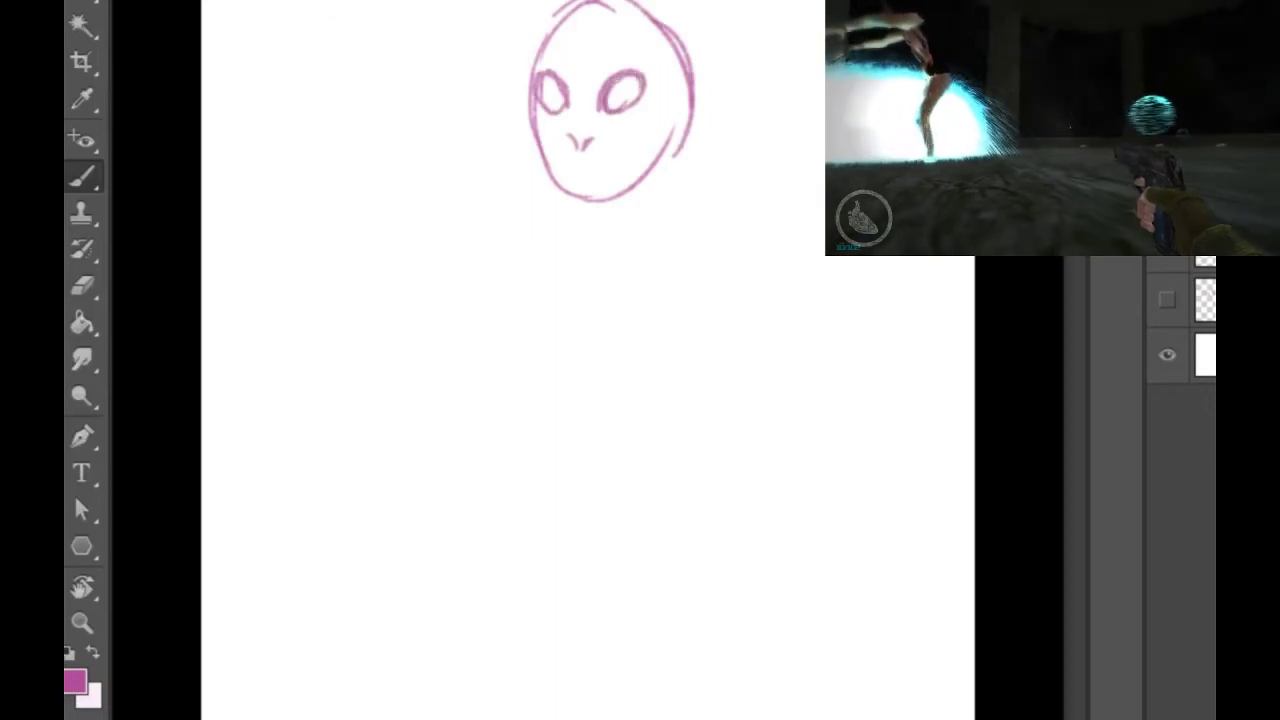
{"action": "mouse_move", "coordinate": [572, 165]}
{"action": "left_mouse_down"}
{"action": "mouse_move", "coordinate": [588, 187]}
{"action": "mouse_move", "coordinate": [609, 158]}
{"action": "left_mouse_up"}
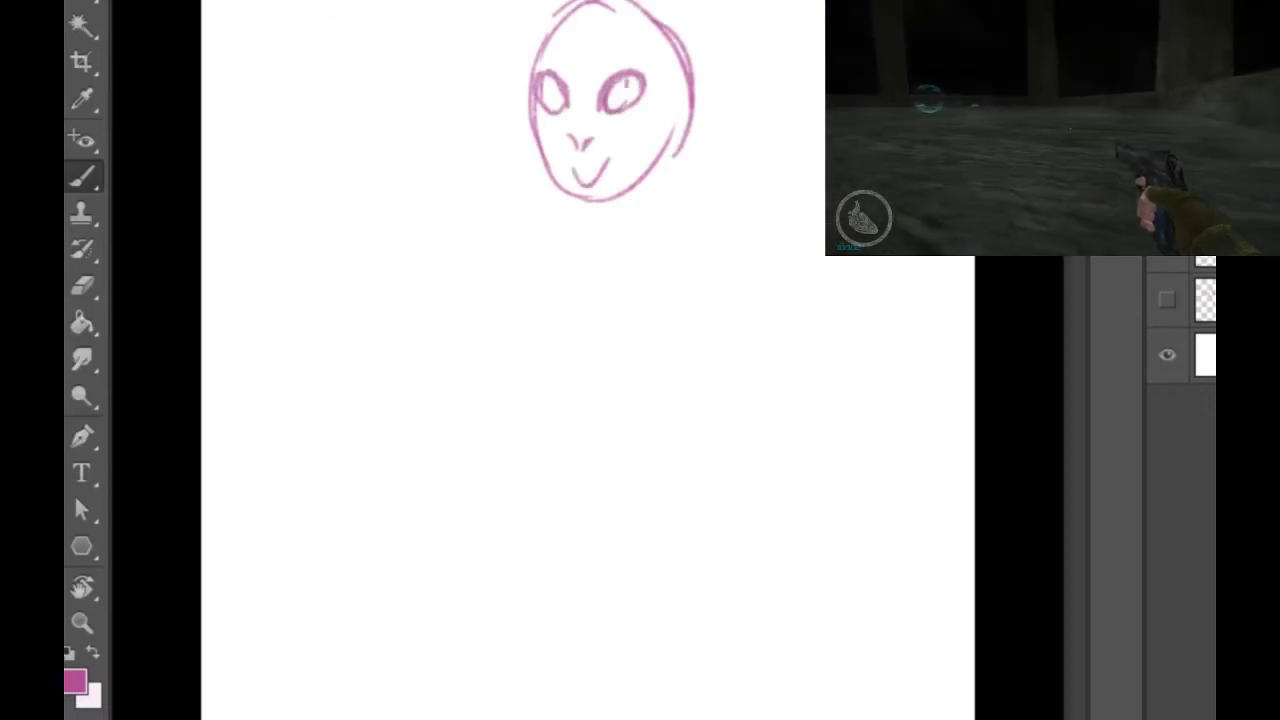
{"action": "left_click_drag", "start_coordinate": [628, 80], "coordinate": [632, 102]}
{"action": "left_click_drag", "start_coordinate": [553, 84], "coordinate": [558, 106]}
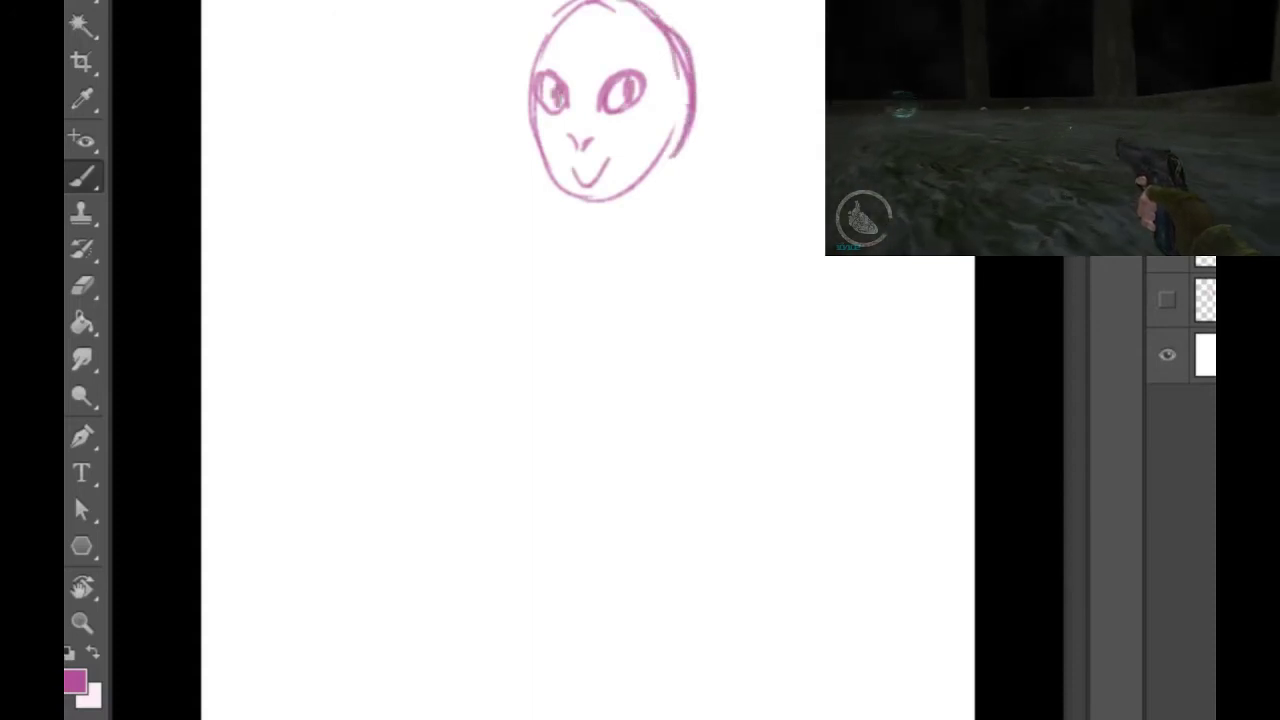
Step: Draw the neck lines below the head, with short hatch strokes at the base of the neck
{"action": "left_click_drag", "start_coordinate": [606, 205], "coordinate": [611, 247]}
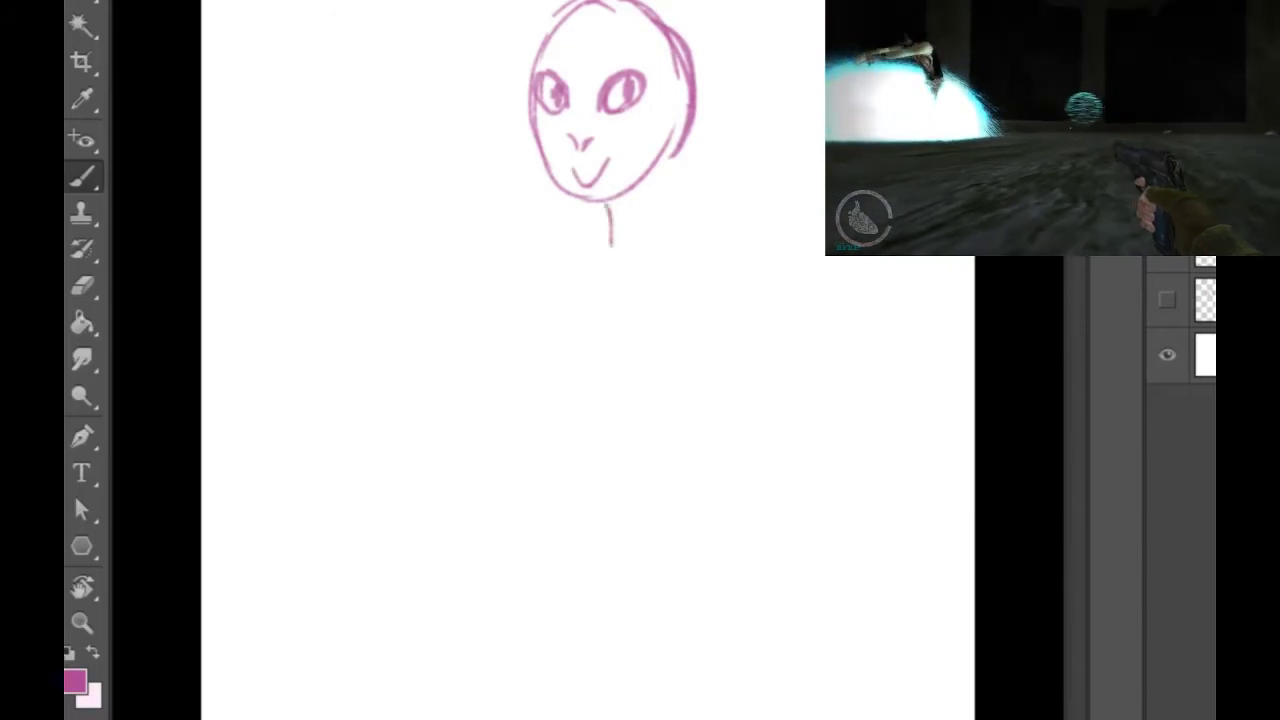
{"action": "left_click_drag", "start_coordinate": [671, 156], "coordinate": [675, 244]}
{"action": "mouse_move", "coordinate": [670, 178]}
{"action": "left_mouse_down"}
{"action": "mouse_move", "coordinate": [688, 246]}
{"action": "mouse_move", "coordinate": [700, 240]}
{"action": "left_mouse_up"}
{"action": "left_click_drag", "start_coordinate": [674, 214], "coordinate": [702, 246]}
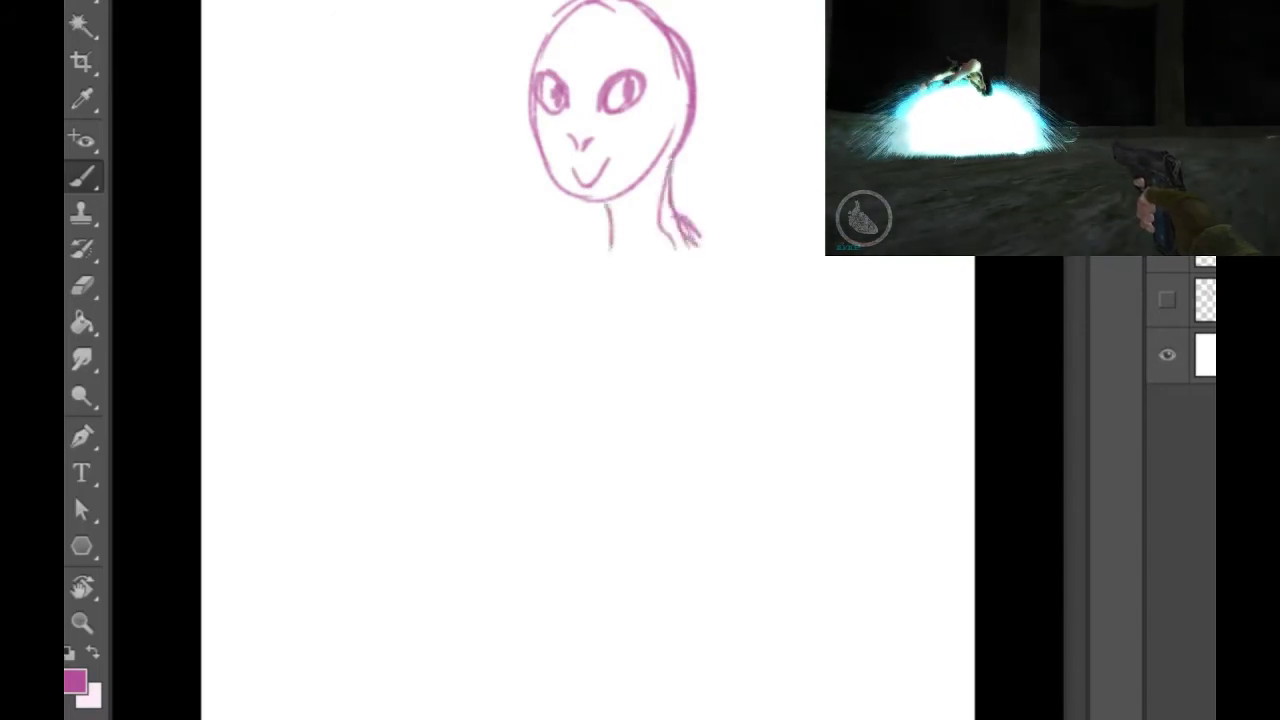
Step: Outline the shoulders and the long tapering torso, closing it with a curved lower edge
{"action": "mouse_move", "coordinate": [560, 206]}
{"action": "left_mouse_down"}
{"action": "mouse_move", "coordinate": [658, 182]}
{"action": "mouse_move", "coordinate": [616, 222]}
{"action": "mouse_move", "coordinate": [566, 342]}
{"action": "mouse_move", "coordinate": [590, 412]}
{"action": "left_mouse_up"}
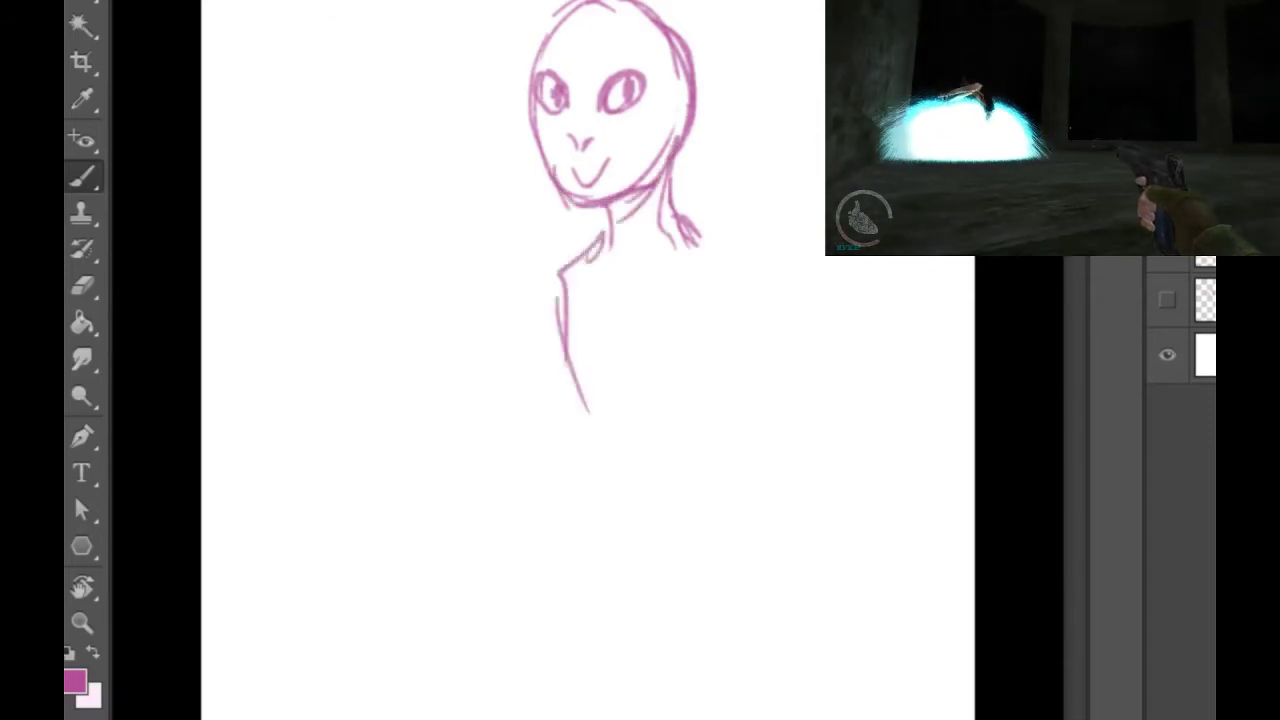
{"action": "mouse_move", "coordinate": [690, 232]}
{"action": "left_mouse_down"}
{"action": "mouse_move", "coordinate": [736, 266]}
{"action": "mouse_move", "coordinate": [778, 420]}
{"action": "left_mouse_up"}
{"action": "left_click_drag", "start_coordinate": [770, 340], "coordinate": [746, 496]}
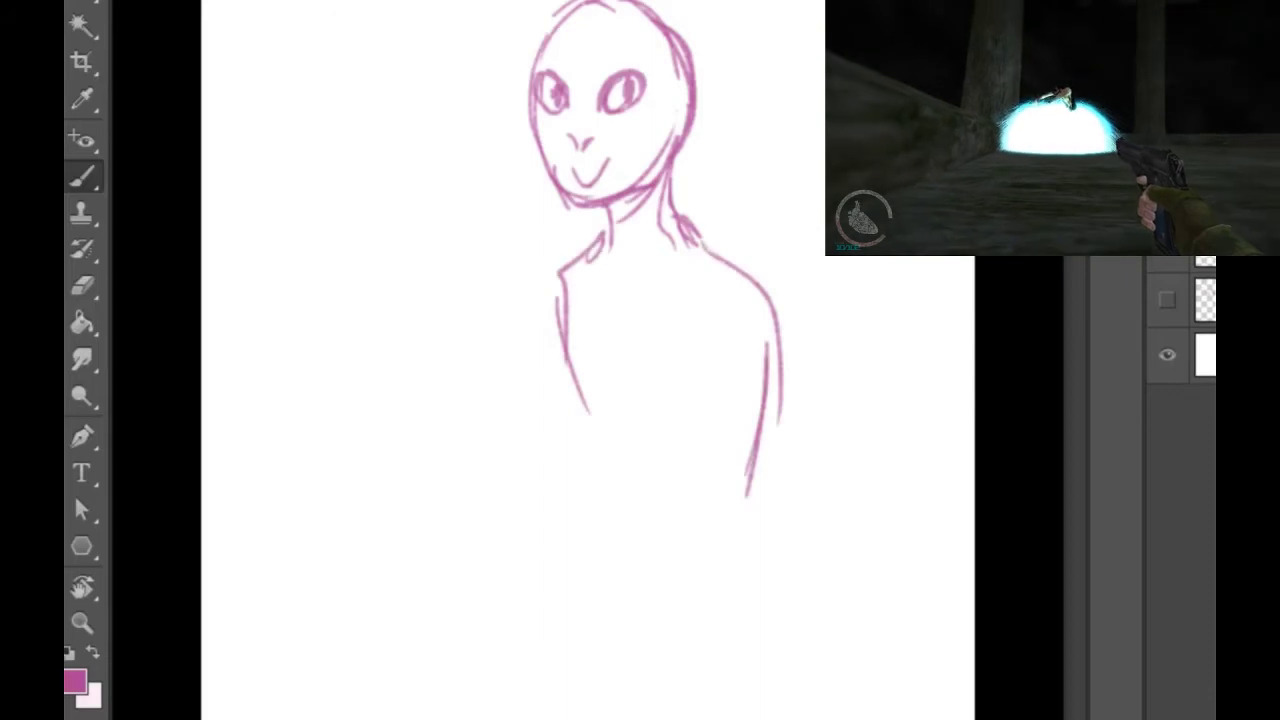
{"action": "mouse_move", "coordinate": [576, 356]}
{"action": "left_mouse_down"}
{"action": "mouse_move", "coordinate": [612, 472]}
{"action": "mouse_move", "coordinate": [610, 521]}
{"action": "left_mouse_up"}
{"action": "mouse_move", "coordinate": [610, 538]}
{"action": "left_mouse_down"}
{"action": "mouse_move", "coordinate": [668, 566]}
{"action": "mouse_move", "coordinate": [754, 532]}
{"action": "left_mouse_up"}
{"action": "left_click_drag", "start_coordinate": [764, 462], "coordinate": [726, 567]}
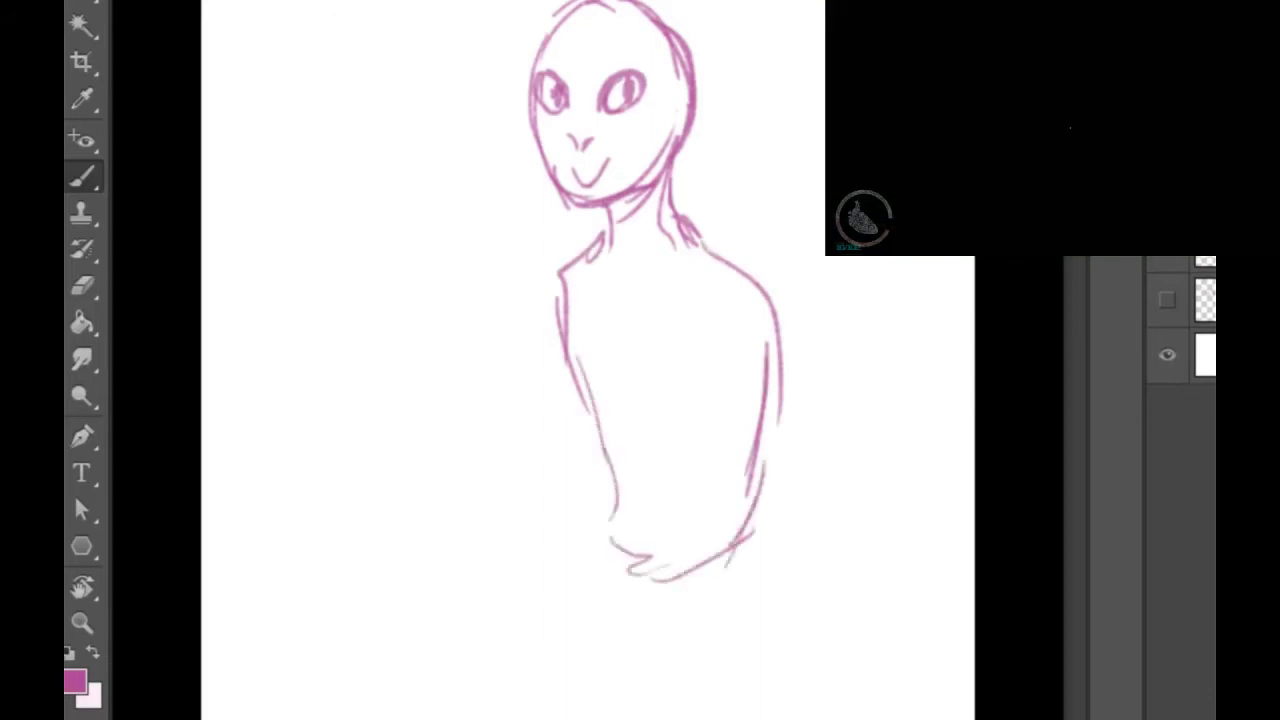
Step: Sketch a tentacle-like limb looping from beneath the chin across the chest and curling outward beside the torso
{"action": "mouse_move", "coordinate": [570, 203]}
{"action": "left_mouse_down"}
{"action": "mouse_move", "coordinate": [543, 238]}
{"action": "mouse_move", "coordinate": [570, 291]}
{"action": "left_mouse_up"}
{"action": "left_click_drag", "start_coordinate": [546, 262], "coordinate": [636, 337]}
{"action": "mouse_move", "coordinate": [582, 306]}
{"action": "left_mouse_down"}
{"action": "mouse_move", "coordinate": [619, 422]}
{"action": "mouse_move", "coordinate": [519, 394]}
{"action": "mouse_move", "coordinate": [580, 472]}
{"action": "mouse_move", "coordinate": [658, 422]}
{"action": "mouse_move", "coordinate": [630, 408]}
{"action": "mouse_move", "coordinate": [606, 432]}
{"action": "left_mouse_up"}
{"action": "mouse_move", "coordinate": [604, 236]}
{"action": "left_mouse_down"}
{"action": "mouse_move", "coordinate": [680, 392]}
{"action": "mouse_move", "coordinate": [652, 448]}
{"action": "left_mouse_up"}
{"action": "left_click_drag", "start_coordinate": [661, 383], "coordinate": [635, 439]}
Step: Draw a second thick tentacle rising from behind the neck with a curled rounded tip, and outline its underside
{"action": "mouse_move", "coordinate": [668, 166]}
{"action": "left_mouse_down"}
{"action": "mouse_move", "coordinate": [720, 178]}
{"action": "mouse_move", "coordinate": [786, 220]}
{"action": "mouse_move", "coordinate": [818, 132]}
{"action": "mouse_move", "coordinate": [803, 145]}
{"action": "mouse_move", "coordinate": [815, 153]}
{"action": "left_mouse_up"}
{"action": "mouse_move", "coordinate": [792, 108]}
{"action": "left_mouse_down"}
{"action": "mouse_move", "coordinate": [718, 84]}
{"action": "mouse_move", "coordinate": [794, 32]}
{"action": "mouse_move", "coordinate": [824, 86]}
{"action": "mouse_move", "coordinate": [799, 107]}
{"action": "left_mouse_up"}
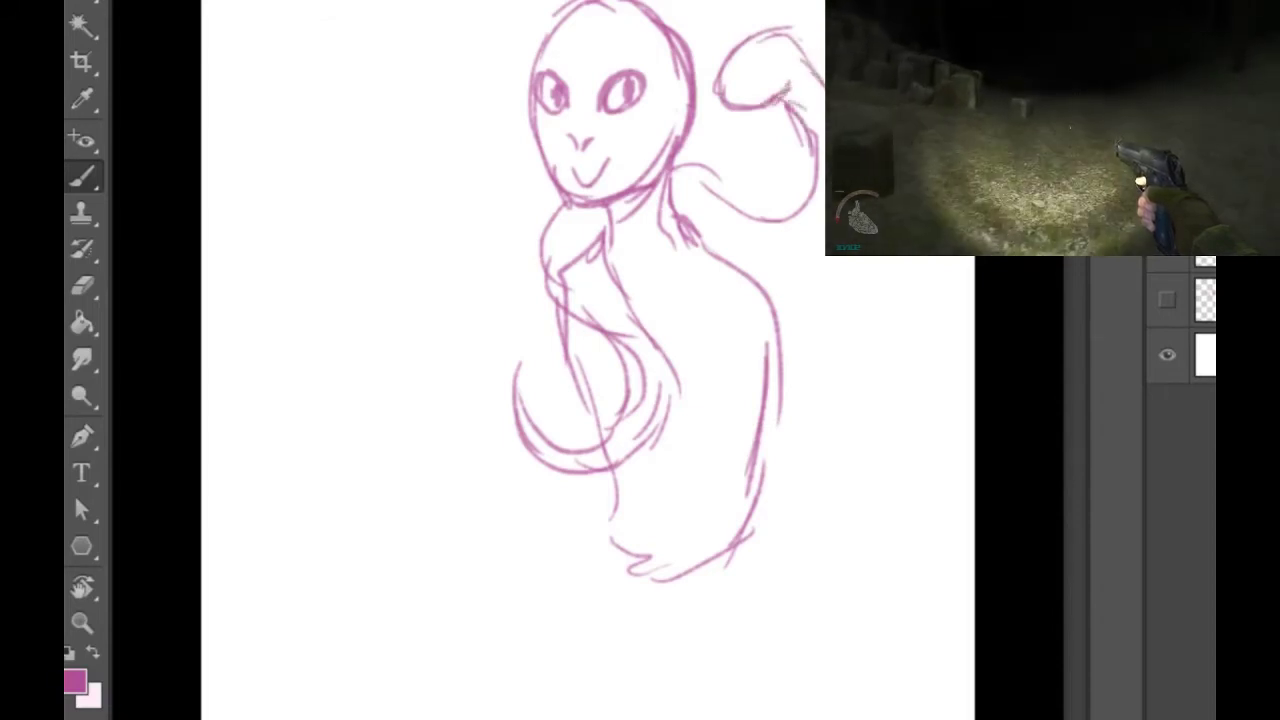
{"action": "mouse_move", "coordinate": [700, 240]}
{"action": "left_mouse_down"}
{"action": "mouse_move", "coordinate": [790, 264]}
{"action": "mouse_move", "coordinate": [760, 267]}
{"action": "mouse_move", "coordinate": [828, 260]}
{"action": "left_mouse_up"}
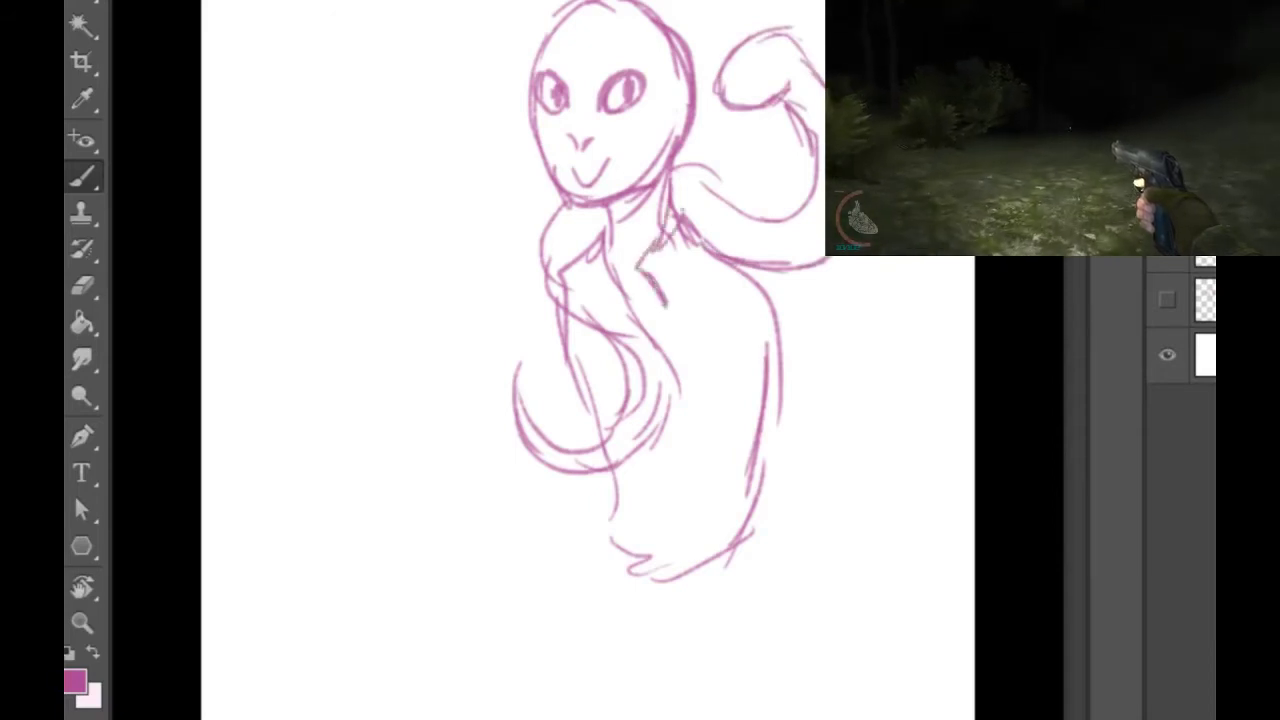
Step: Close the pointed collar flap beside the neck, and lower the jaw by erasing the old chin line and redrawing it
{"action": "left_click_drag", "start_coordinate": [640, 262], "coordinate": [688, 236]}
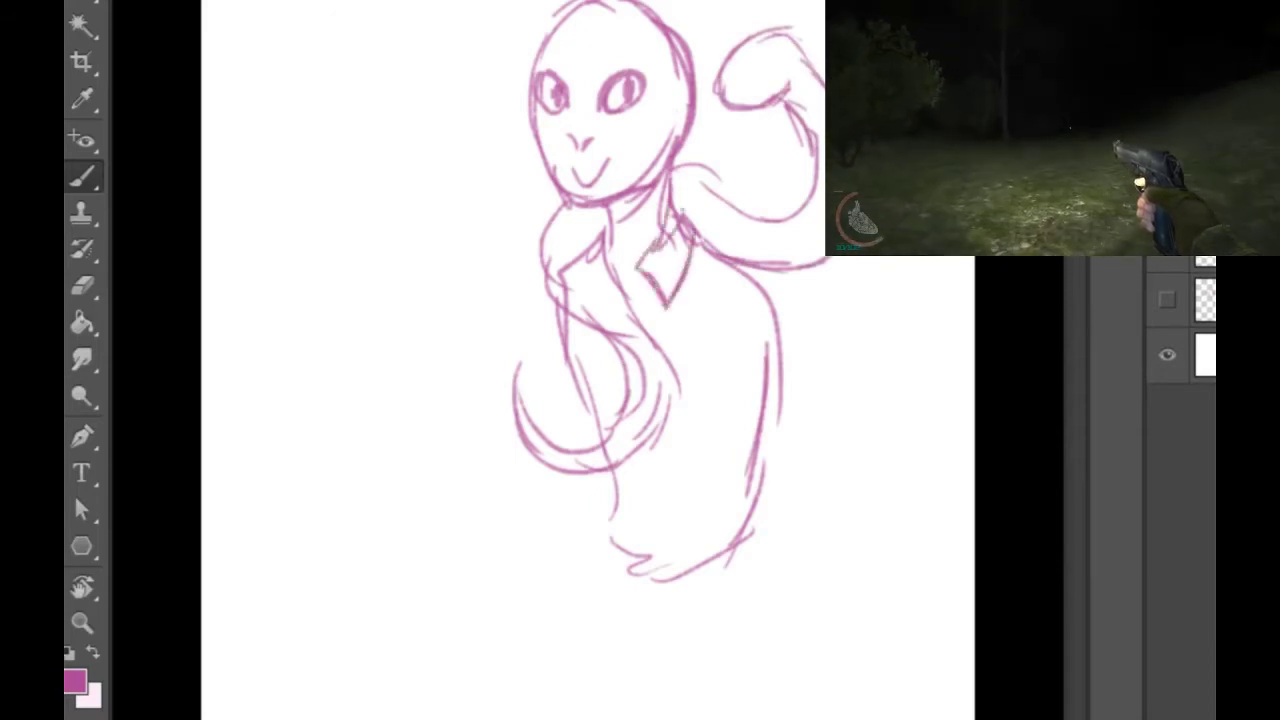
{"action": "mouse_move", "coordinate": [568, 182]}
{"action": "left_mouse_down"}
{"action": "mouse_move", "coordinate": [588, 203]}
{"action": "mouse_move", "coordinate": [638, 188]}
{"action": "mouse_move", "coordinate": [657, 166]}
{"action": "left_mouse_up"}
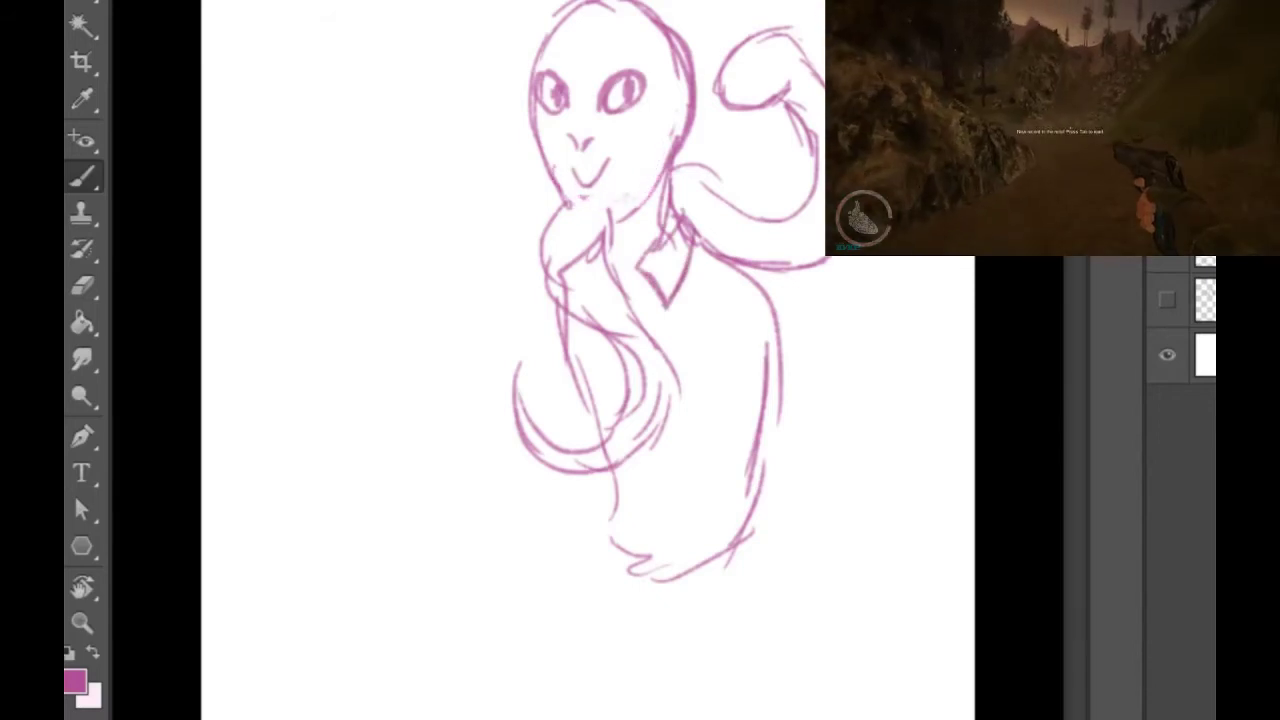
{"action": "mouse_move", "coordinate": [531, 98]}
{"action": "left_mouse_down"}
{"action": "mouse_move", "coordinate": [571, 223]}
{"action": "mouse_move", "coordinate": [588, 230]}
{"action": "mouse_move", "coordinate": [638, 202]}
{"action": "left_mouse_up"}
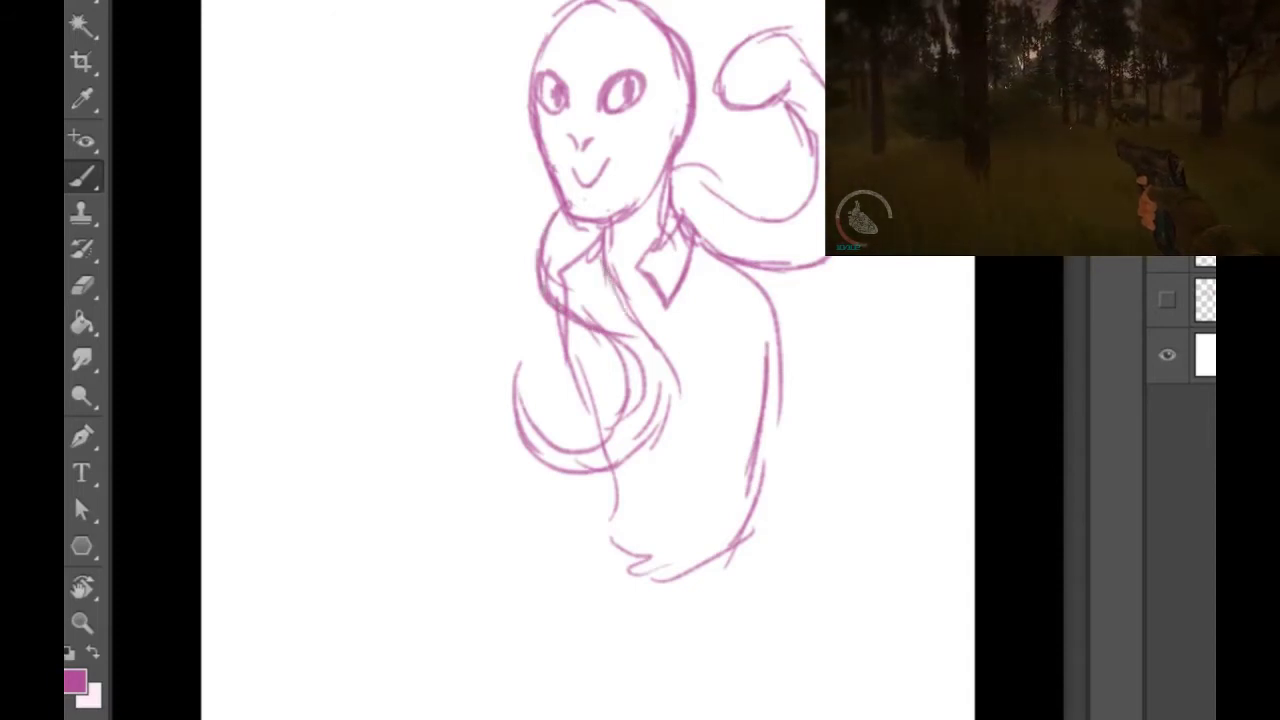
Step: Turn the tip of the raised tentacle into a snake head with a small forked tongue and an oval eye
{"action": "mouse_move", "coordinate": [732, 107]}
{"action": "left_mouse_down"}
{"action": "mouse_move", "coordinate": [718, 136]}
{"action": "mouse_move", "coordinate": [731, 137]}
{"action": "left_mouse_up"}
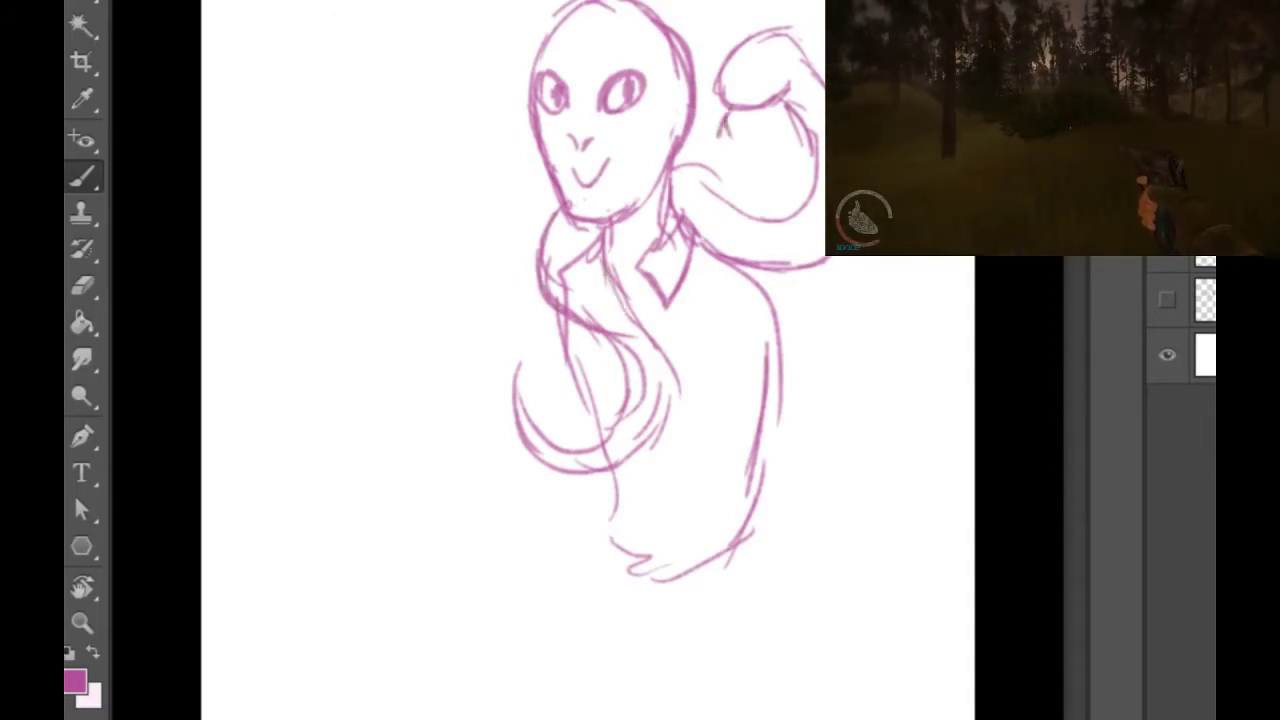
{"action": "left_click_drag", "start_coordinate": [768, 75], "coordinate": [782, 62]}
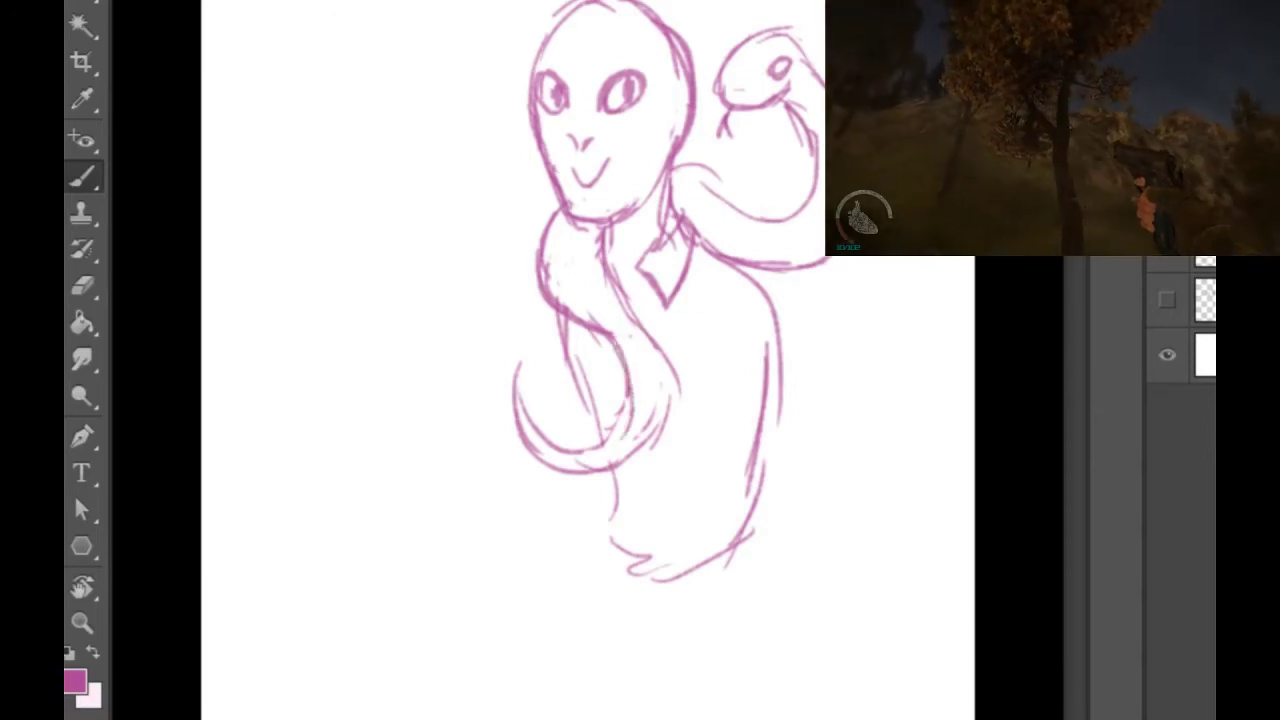
Step: Draw a small rectangular badge on the chest with the number 7 inside it
{"action": "left_click_drag", "start_coordinate": [688, 342], "coordinate": [734, 328]}
{"action": "mouse_move", "coordinate": [734, 330]}
{"action": "left_mouse_down"}
{"action": "mouse_move", "coordinate": [730, 365]}
{"action": "mouse_move", "coordinate": [698, 397]}
{"action": "mouse_move", "coordinate": [733, 385]}
{"action": "left_mouse_up"}
{"action": "left_click_drag", "start_coordinate": [713, 390], "coordinate": [736, 396]}
{"action": "mouse_move", "coordinate": [732, 340]}
{"action": "left_mouse_down"}
{"action": "mouse_move", "coordinate": [734, 392]}
{"action": "mouse_move", "coordinate": [718, 352]}
{"action": "mouse_move", "coordinate": [713, 380]}
{"action": "mouse_move", "coordinate": [720, 366]}
{"action": "left_mouse_up"}
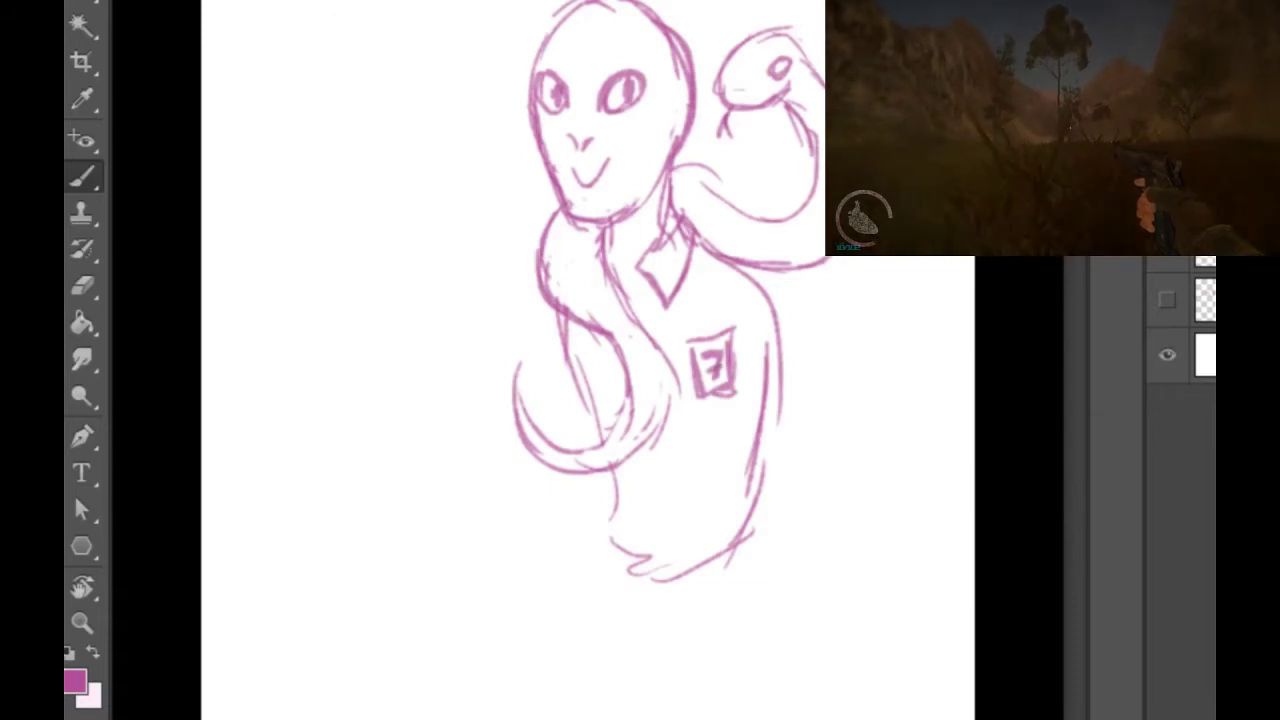
Step: Sketch the inner collar edges along the neck opening, and add a small ear at the side of the head
{"action": "left_click_drag", "start_coordinate": [638, 275], "coordinate": [629, 307]}
{"action": "left_click_drag", "start_coordinate": [604, 248], "coordinate": [610, 272]}
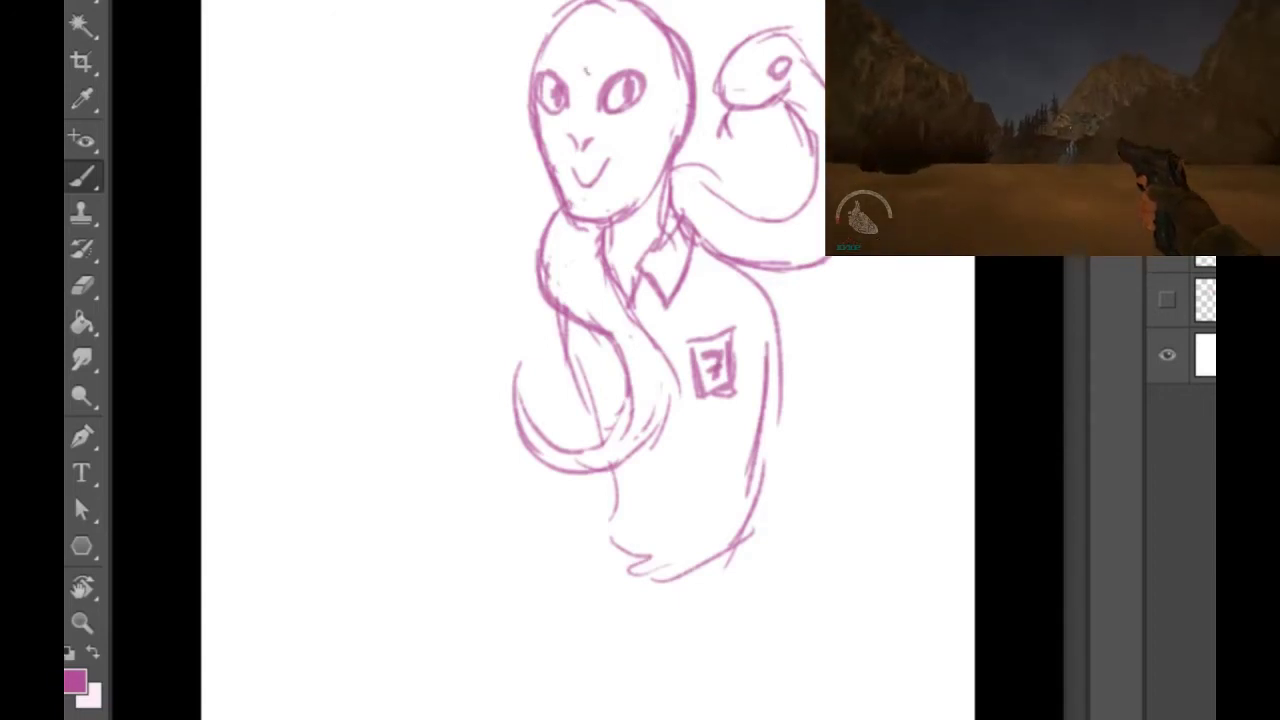
{"action": "mouse_move", "coordinate": [674, 122]}
{"action": "left_mouse_down"}
{"action": "mouse_move", "coordinate": [690, 104]}
{"action": "mouse_move", "coordinate": [677, 156]}
{"action": "left_mouse_up"}
{"action": "mouse_move", "coordinate": [694, 124]}
{"action": "left_mouse_down"}
{"action": "mouse_move", "coordinate": [664, 157]}
{"action": "mouse_move", "coordinate": [687, 105]}
{"action": "left_mouse_up"}
{"action": "left_click_drag", "start_coordinate": [692, 106], "coordinate": [700, 126]}
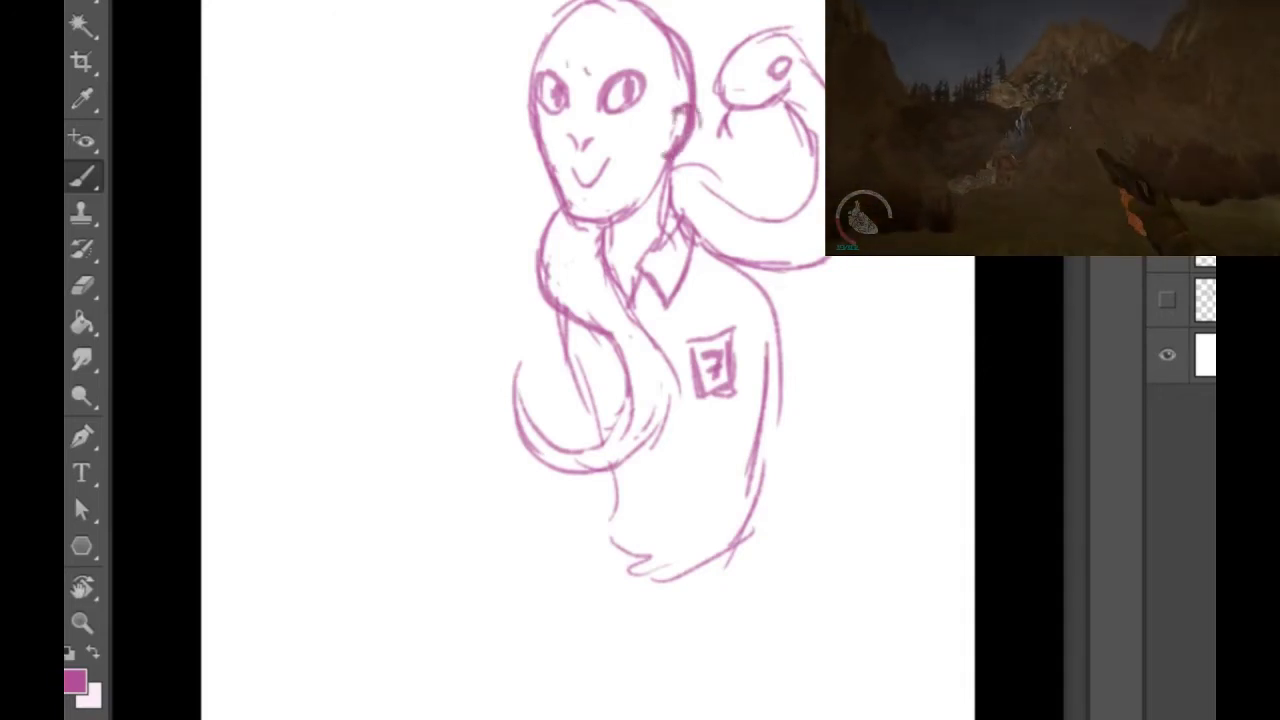
Step: Reinforce the snake's body with short strokes below its chest loop and thicker curves behind the neck
{"action": "left_click_drag", "start_coordinate": [593, 480], "coordinate": [615, 475]}
{"action": "left_click_drag", "start_coordinate": [686, 169], "coordinate": [730, 195]}
{"action": "left_click_drag", "start_coordinate": [702, 171], "coordinate": [730, 204]}
Step: Sketch a tilted cup with an oval rim and curved base inside the curl of the snake's tail
{"action": "left_click_drag", "start_coordinate": [524, 394], "coordinate": [521, 414]}
{"action": "mouse_move", "coordinate": [560, 356]}
{"action": "left_mouse_down"}
{"action": "mouse_move", "coordinate": [518, 390]}
{"action": "mouse_move", "coordinate": [580, 394]}
{"action": "mouse_move", "coordinate": [575, 377]}
{"action": "left_mouse_up"}
{"action": "left_click_drag", "start_coordinate": [578, 385], "coordinate": [578, 416]}
{"action": "left_click_drag", "start_coordinate": [521, 360], "coordinate": [527, 422]}
{"action": "mouse_move", "coordinate": [503, 366]}
{"action": "left_mouse_down"}
{"action": "mouse_move", "coordinate": [520, 410]}
{"action": "mouse_move", "coordinate": [512, 394]}
{"action": "left_mouse_up"}
{"action": "left_click_drag", "start_coordinate": [500, 356], "coordinate": [550, 326]}
{"action": "mouse_move", "coordinate": [520, 341]}
{"action": "left_mouse_down"}
{"action": "mouse_move", "coordinate": [557, 324]}
{"action": "mouse_move", "coordinate": [574, 374]}
{"action": "left_mouse_up"}
{"action": "left_click_drag", "start_coordinate": [567, 334], "coordinate": [579, 400]}
{"action": "mouse_move", "coordinate": [492, 372]}
{"action": "left_mouse_down"}
{"action": "mouse_move", "coordinate": [566, 338]}
{"action": "mouse_move", "coordinate": [521, 360]}
{"action": "mouse_move", "coordinate": [532, 426]}
{"action": "left_mouse_up"}
{"action": "left_click_drag", "start_coordinate": [540, 378], "coordinate": [570, 378]}
{"action": "left_click_drag", "start_coordinate": [561, 362], "coordinate": [571, 358]}
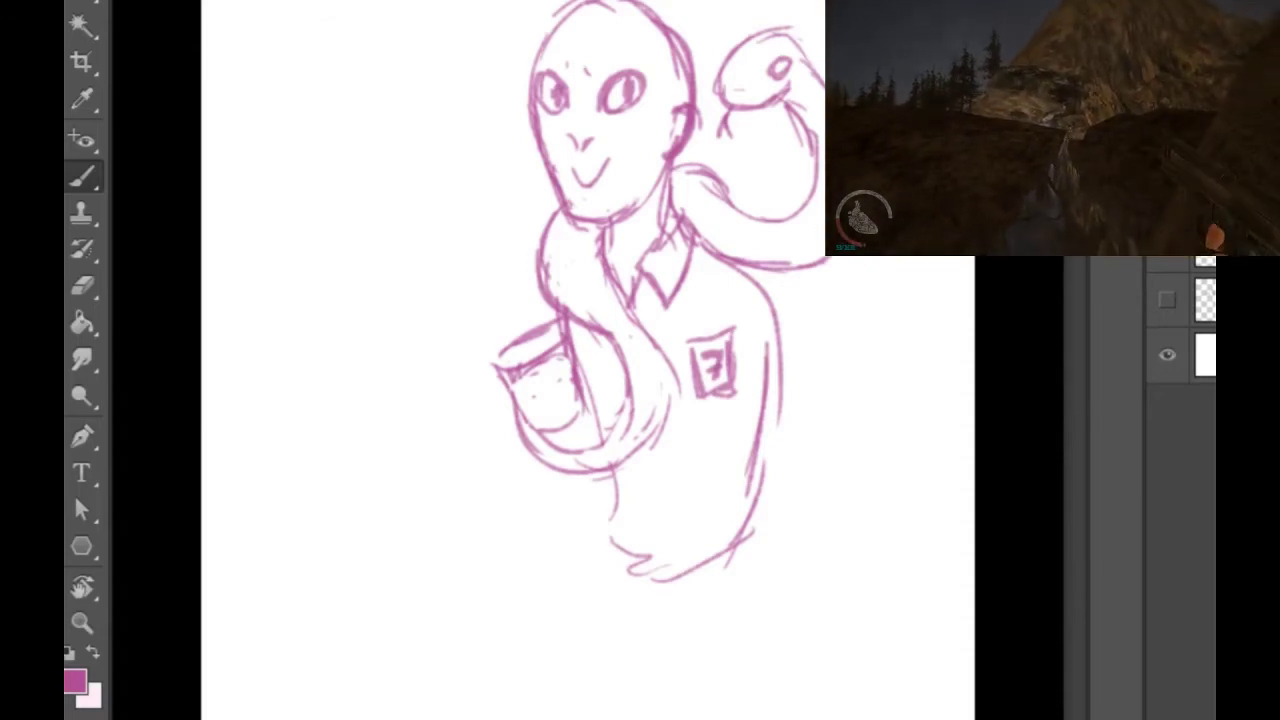
Step: Add a rounded, peaked topping above the cup's rim and a narrow upright straw with a double outline
{"action": "mouse_move", "coordinate": [506, 328]}
{"action": "left_mouse_down"}
{"action": "mouse_move", "coordinate": [494, 362]}
{"action": "mouse_move", "coordinate": [510, 270]}
{"action": "mouse_move", "coordinate": [526, 290]}
{"action": "left_mouse_up"}
{"action": "left_click_drag", "start_coordinate": [520, 279], "coordinate": [563, 311]}
{"action": "left_click_drag", "start_coordinate": [557, 295], "coordinate": [570, 315]}
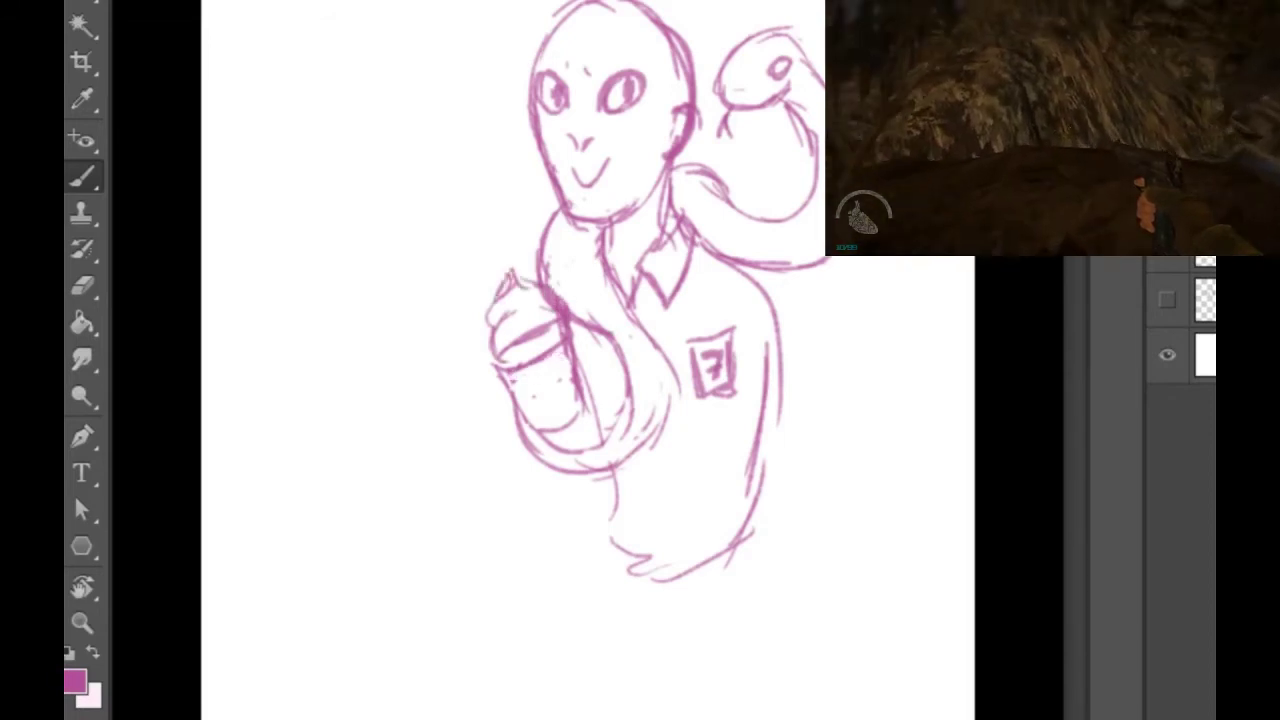
{"action": "left_click_drag", "start_coordinate": [541, 260], "coordinate": [540, 298]}
{"action": "mouse_move", "coordinate": [543, 248]}
{"action": "left_mouse_down"}
{"action": "mouse_move", "coordinate": [543, 334]}
{"action": "mouse_move", "coordinate": [538, 245]}
{"action": "left_mouse_up"}
{"action": "mouse_move", "coordinate": [534, 245]}
{"action": "left_mouse_down"}
{"action": "mouse_move", "coordinate": [558, 245]}
{"action": "mouse_move", "coordinate": [548, 301]}
{"action": "left_mouse_up"}
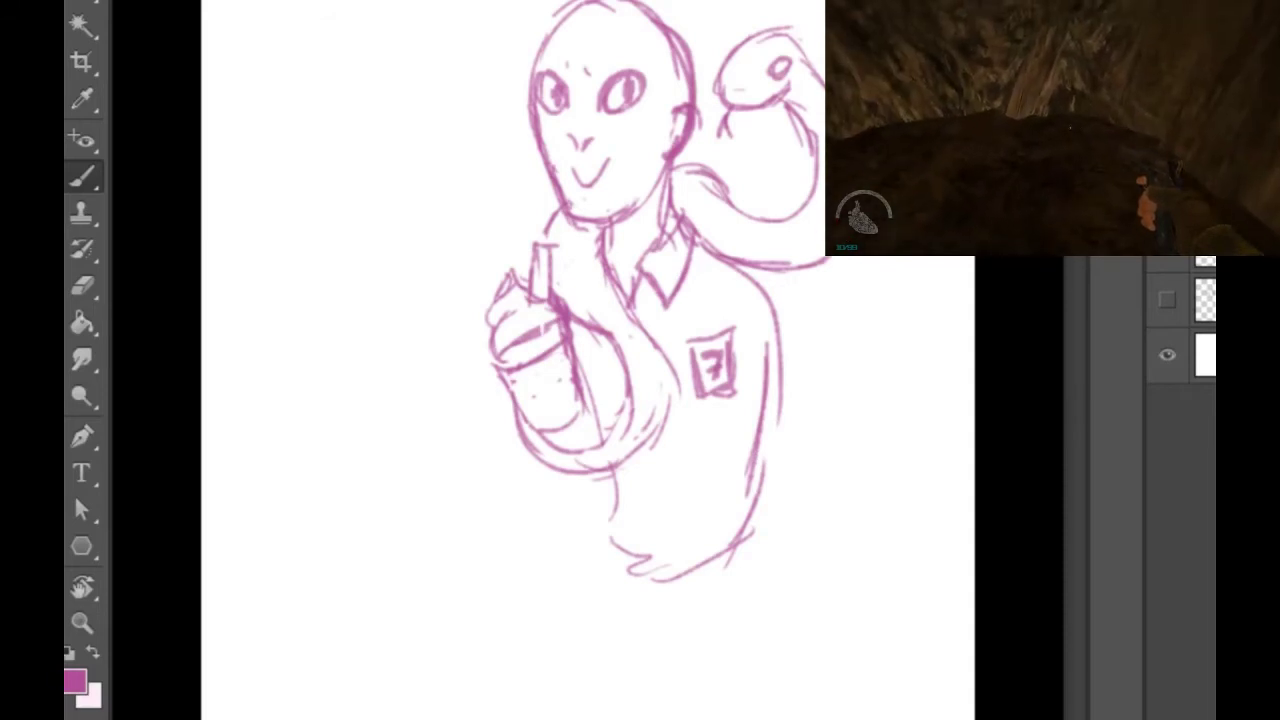
{"action": "left_click_drag", "start_coordinate": [537, 259], "coordinate": [533, 297]}
{"action": "left_click_drag", "start_coordinate": [543, 248], "coordinate": [538, 298]}
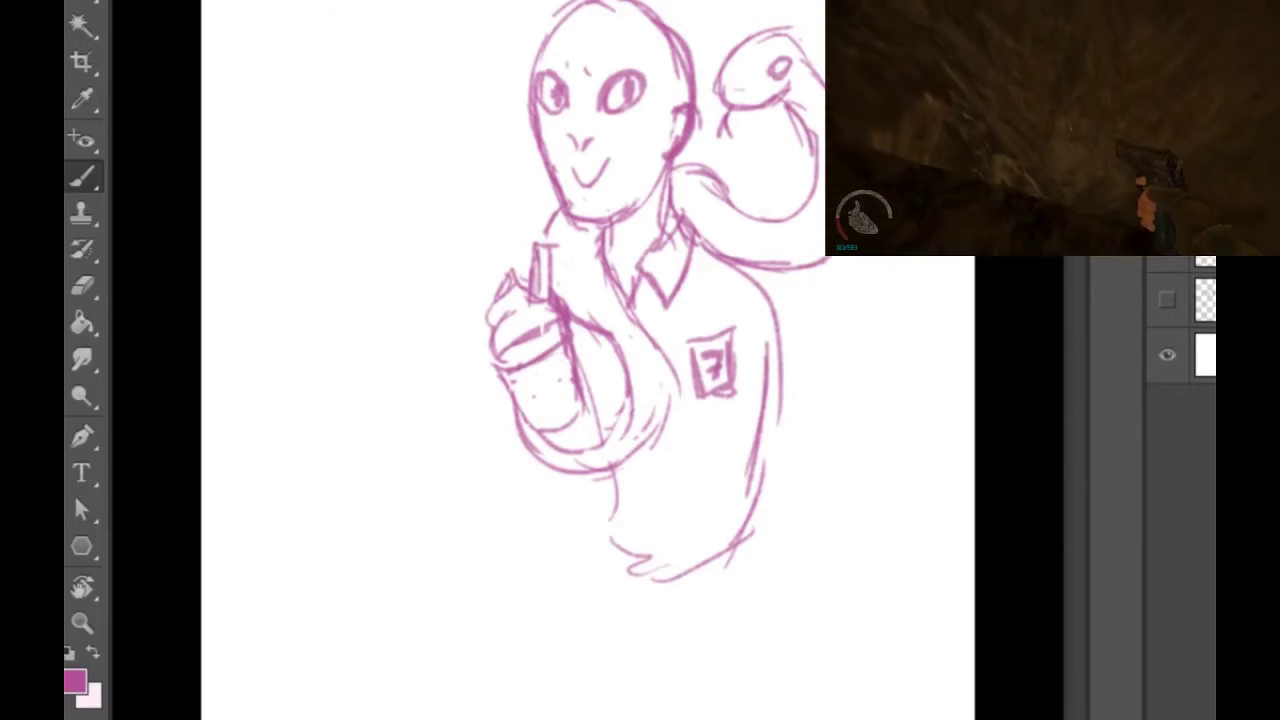
Step: Add short contour strokes on both sides of the cup, and erase the shoulder and outer arm line beside the badge
{"action": "left_click_drag", "start_coordinate": [503, 393], "coordinate": [527, 450]}
{"action": "left_click_drag", "start_coordinate": [574, 362], "coordinate": [557, 396]}
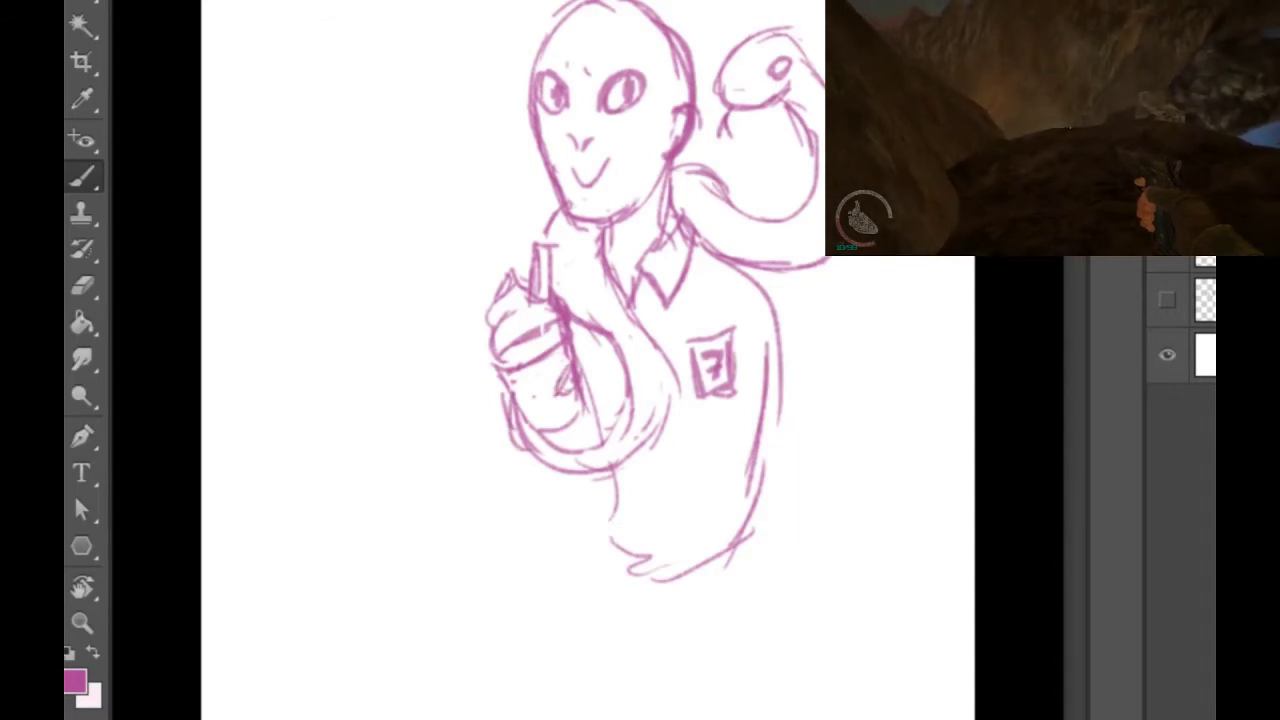
{"action": "left_click_drag", "start_coordinate": [780, 340], "coordinate": [779, 424]}
{"action": "left_click_drag", "start_coordinate": [775, 318], "coordinate": [755, 283]}
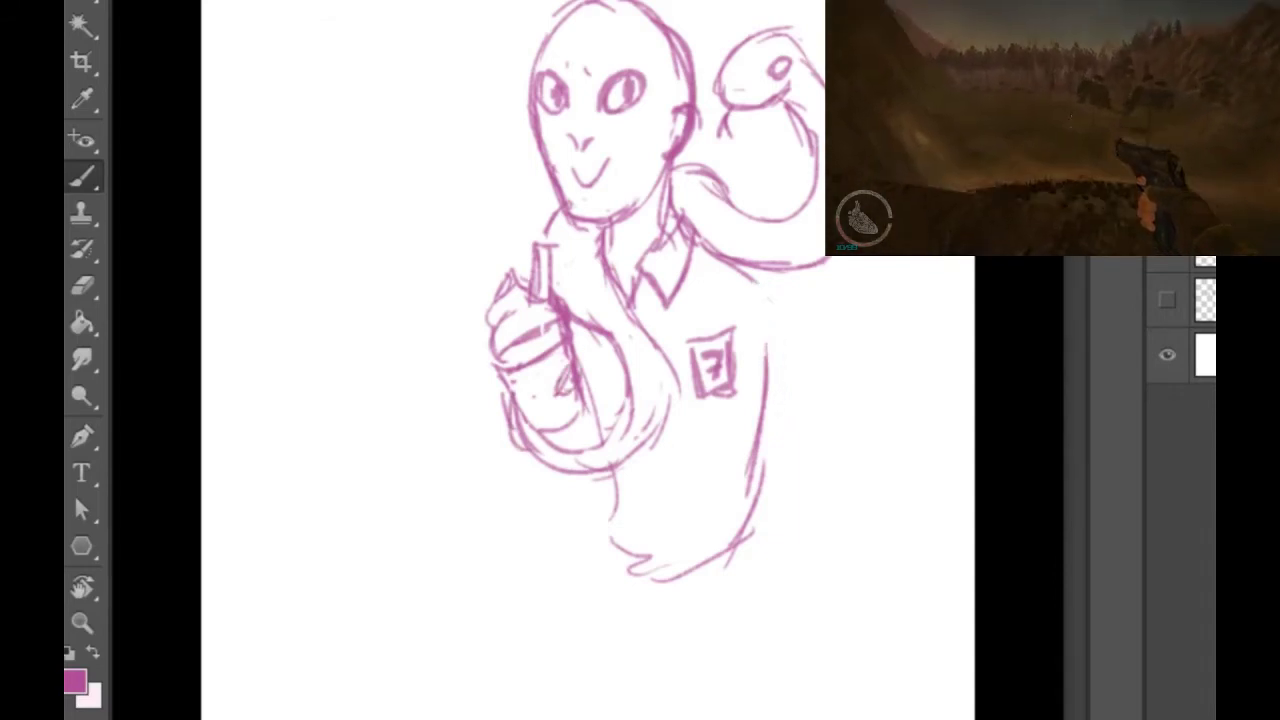
Step: Sketch curved finger-like bands wrapping around the lower cup, and clean up the overlapping lines beneath them
{"action": "left_click_drag", "start_coordinate": [512, 388], "coordinate": [539, 452]}
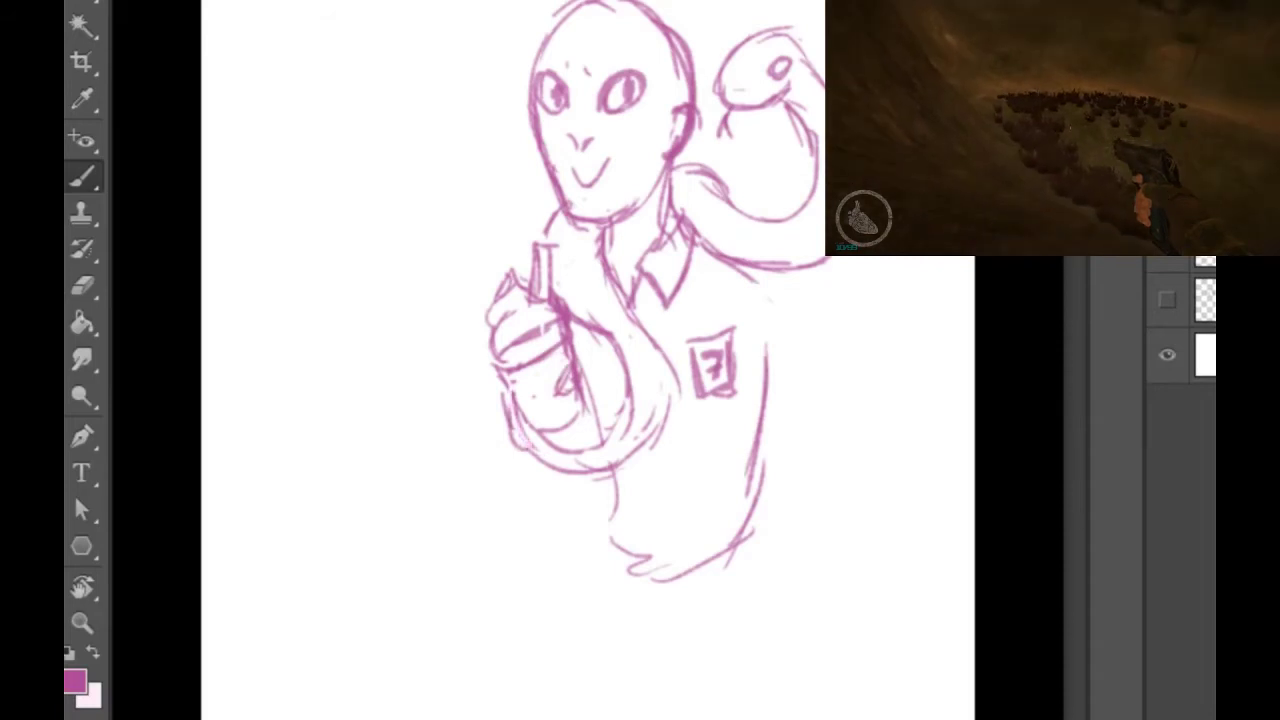
{"action": "left_click_drag", "start_coordinate": [505, 386], "coordinate": [519, 463]}
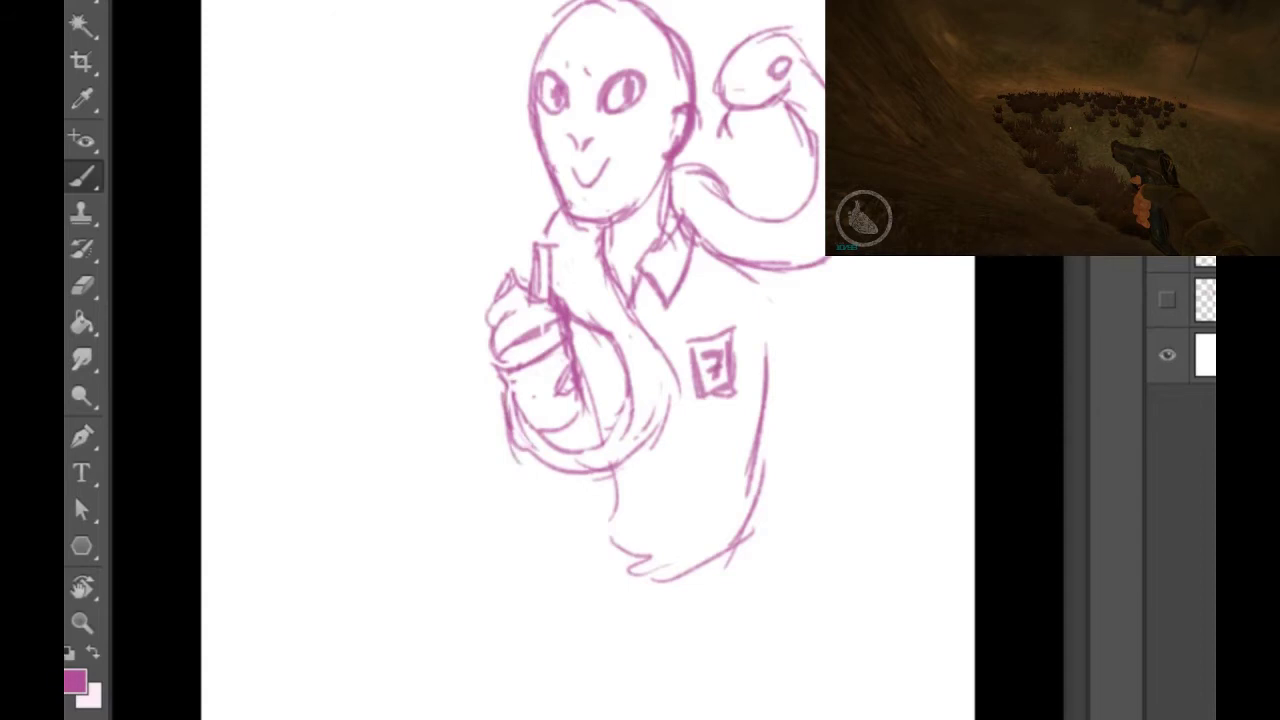
{"action": "mouse_move", "coordinate": [571, 375]}
{"action": "left_mouse_down"}
{"action": "mouse_move", "coordinate": [513, 385]}
{"action": "mouse_move", "coordinate": [512, 404]}
{"action": "mouse_move", "coordinate": [564, 400]}
{"action": "mouse_move", "coordinate": [566, 460]}
{"action": "mouse_move", "coordinate": [555, 448]}
{"action": "mouse_move", "coordinate": [582, 452]}
{"action": "left_mouse_up"}
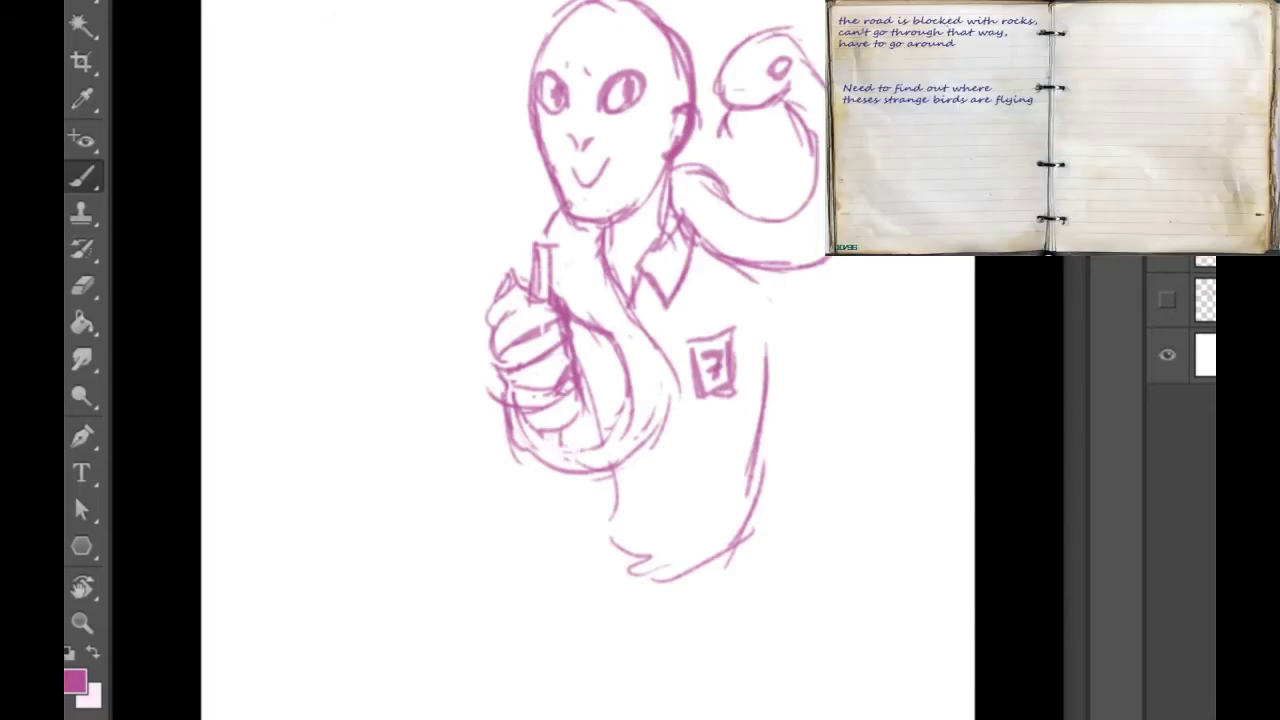
{"action": "mouse_move", "coordinate": [507, 422]}
{"action": "left_mouse_down"}
{"action": "mouse_move", "coordinate": [518, 462]}
{"action": "mouse_move", "coordinate": [524, 448]}
{"action": "mouse_move", "coordinate": [537, 460]}
{"action": "mouse_move", "coordinate": [598, 454]}
{"action": "left_mouse_up"}
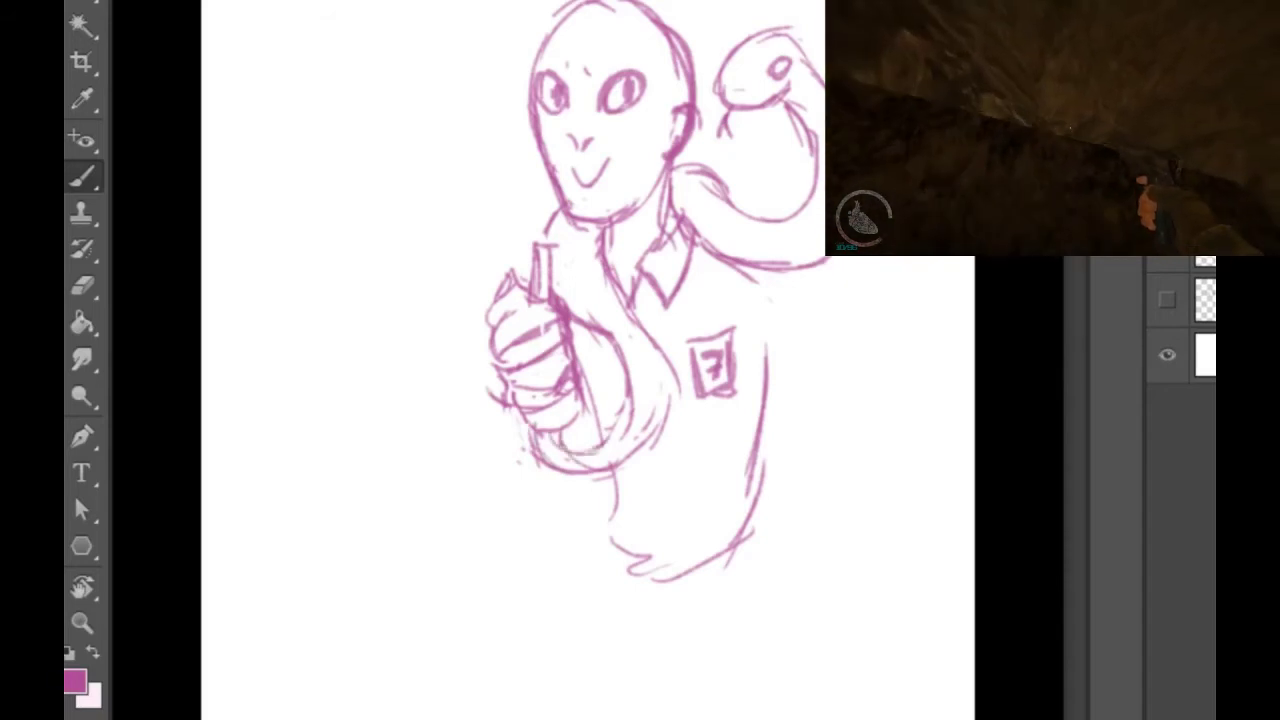
{"action": "left_click_drag", "start_coordinate": [494, 384], "coordinate": [542, 402]}
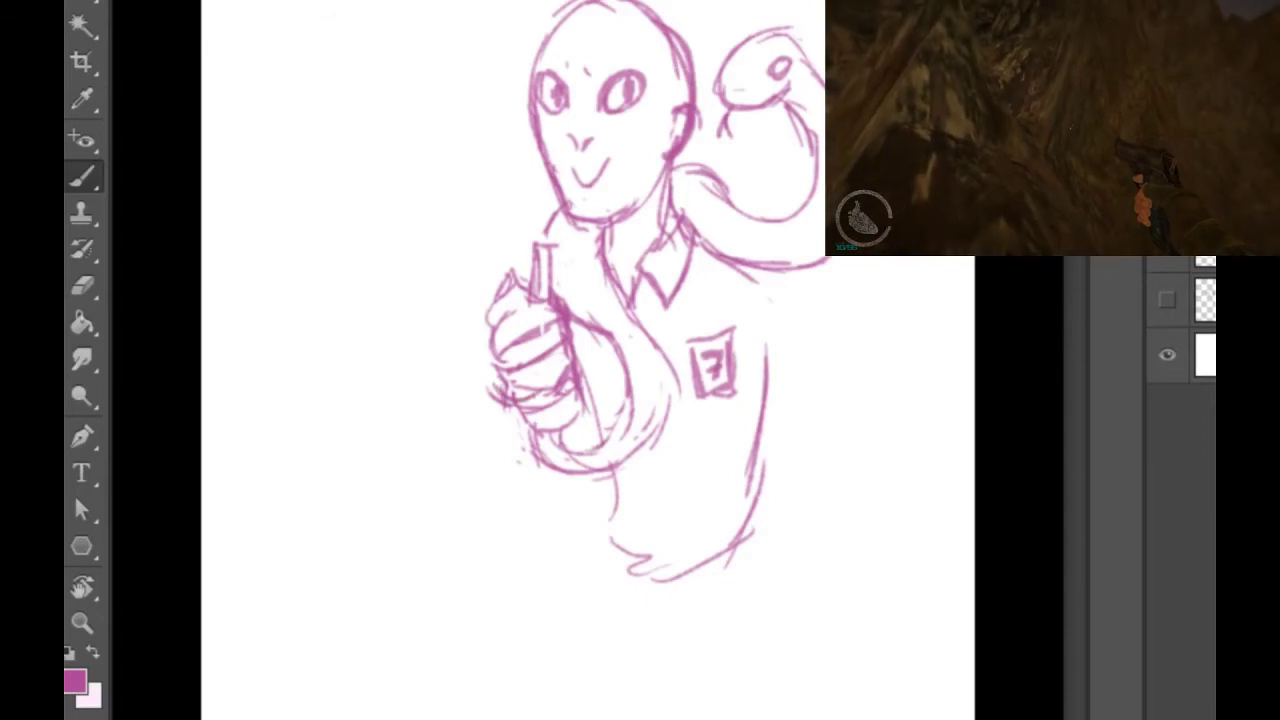
Step: Redraw the shoulder beside the badge and outline a loose short sleeve with an angled hem
{"action": "mouse_move", "coordinate": [702, 248]}
{"action": "left_mouse_down"}
{"action": "mouse_move", "coordinate": [774, 272]}
{"action": "mouse_move", "coordinate": [784, 338]}
{"action": "left_mouse_up"}
{"action": "left_click_drag", "start_coordinate": [770, 274], "coordinate": [790, 382]}
{"action": "left_click_drag", "start_coordinate": [788, 304], "coordinate": [804, 380]}
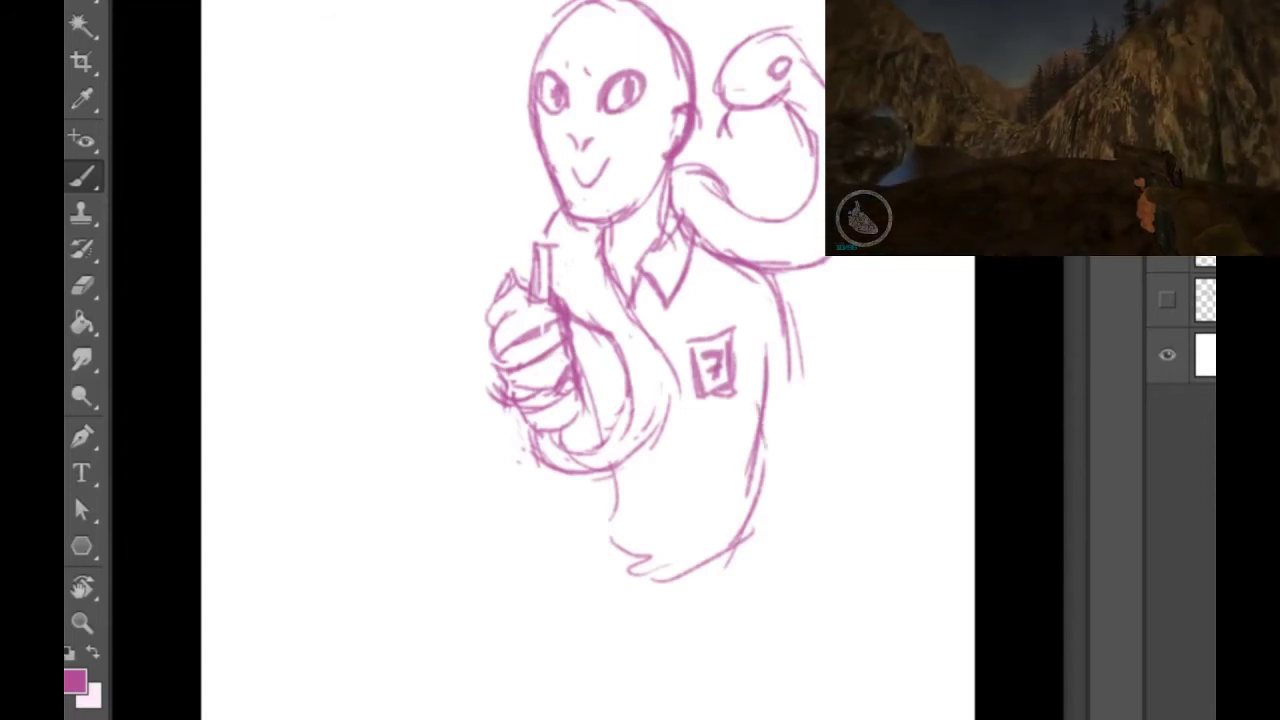
{"action": "left_click_drag", "start_coordinate": [763, 446], "coordinate": [808, 449]}
{"action": "left_click_drag", "start_coordinate": [770, 456], "coordinate": [816, 411]}
{"action": "left_click_drag", "start_coordinate": [774, 275], "coordinate": [821, 379]}
{"action": "mouse_move", "coordinate": [798, 294]}
{"action": "left_mouse_down"}
{"action": "mouse_move", "coordinate": [830, 436]}
{"action": "mouse_move", "coordinate": [802, 470]}
{"action": "left_mouse_up"}
Step: Thicken the outer and lower curves of the snake's loop across the torso
{"action": "mouse_move", "coordinate": [540, 456]}
{"action": "left_mouse_down"}
{"action": "mouse_move", "coordinate": [598, 474]}
{"action": "mouse_move", "coordinate": [657, 438]}
{"action": "left_mouse_up"}
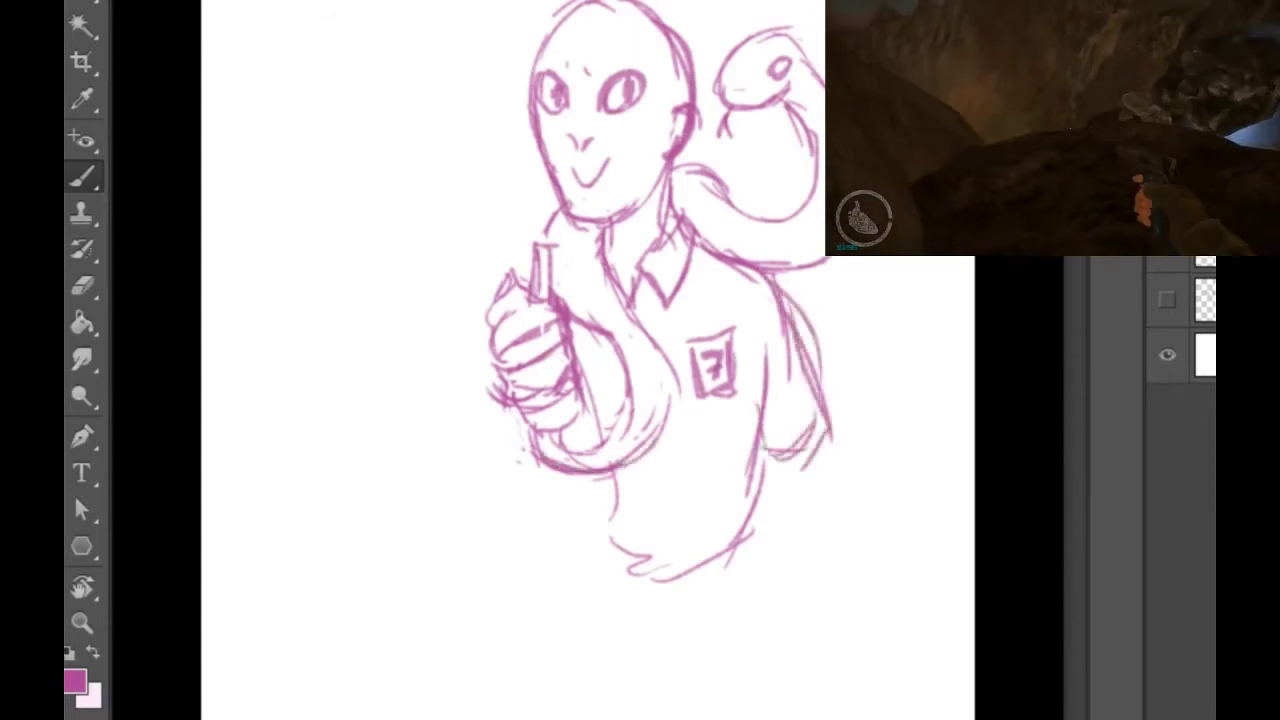
{"action": "mouse_move", "coordinate": [643, 378]}
{"action": "left_mouse_down"}
{"action": "mouse_move", "coordinate": [598, 454]}
{"action": "mouse_move", "coordinate": [670, 395]}
{"action": "mouse_move", "coordinate": [662, 440]}
{"action": "left_mouse_up"}
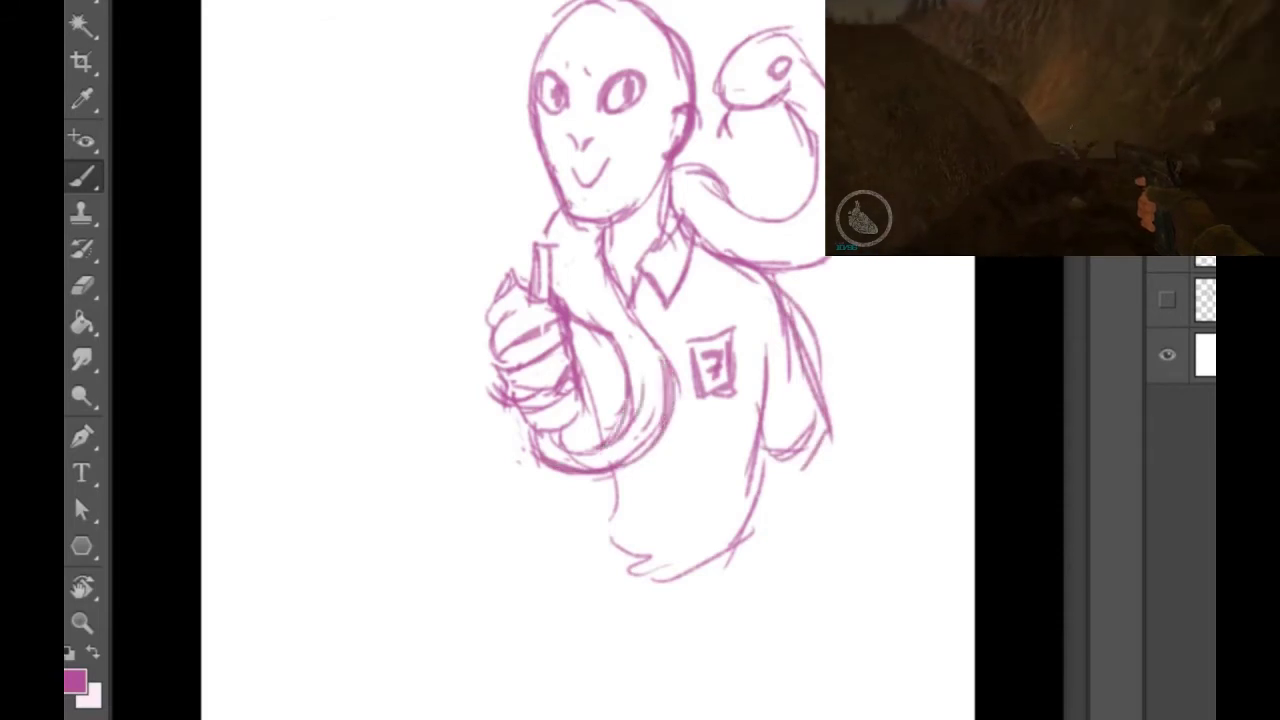
{"action": "left_click_drag", "start_coordinate": [614, 478], "coordinate": [660, 428]}
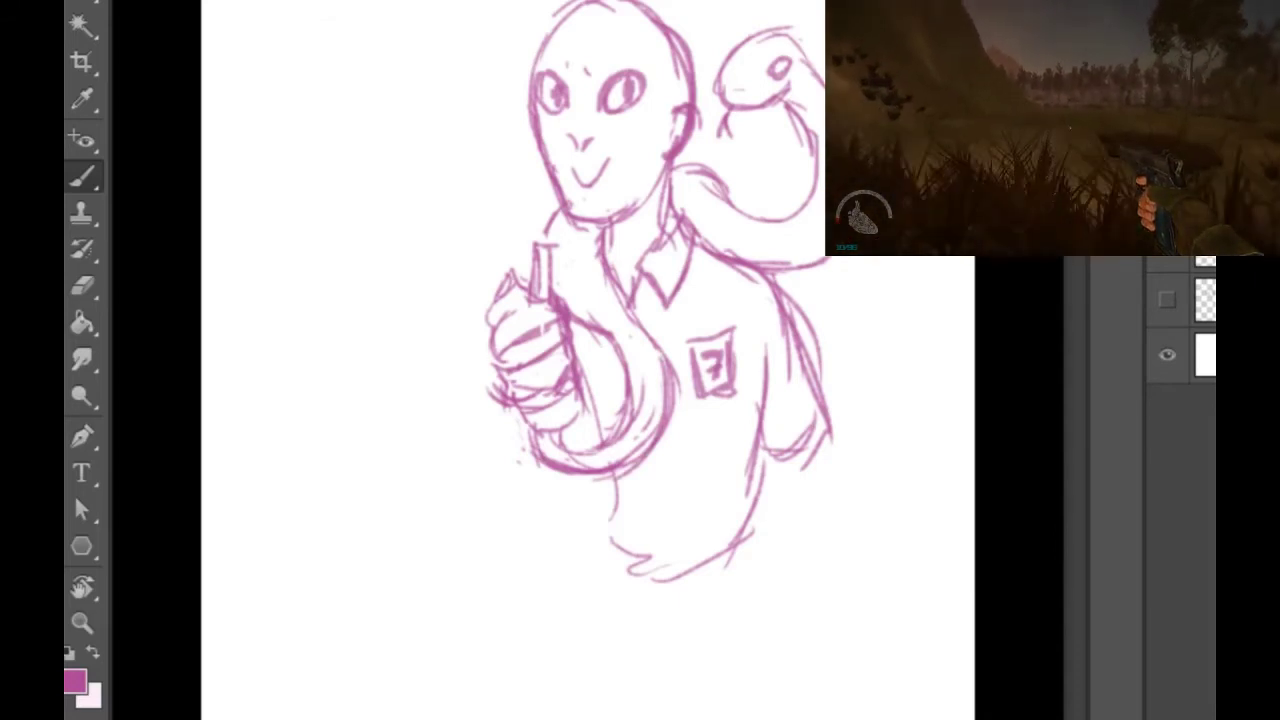
Step: Extend the shirt downward with flared sides and a partial lower hem
{"action": "left_click_drag", "start_coordinate": [611, 502], "coordinate": [596, 612]}
{"action": "left_click_drag", "start_coordinate": [596, 612], "coordinate": [661, 629]}
{"action": "left_click_drag", "start_coordinate": [634, 627], "coordinate": [690, 639]}
{"action": "left_click_drag", "start_coordinate": [763, 450], "coordinate": [783, 550]}
{"action": "mouse_move", "coordinate": [763, 480]}
{"action": "left_mouse_down"}
{"action": "mouse_move", "coordinate": [790, 603]}
{"action": "mouse_move", "coordinate": [766, 637]}
{"action": "left_mouse_up"}
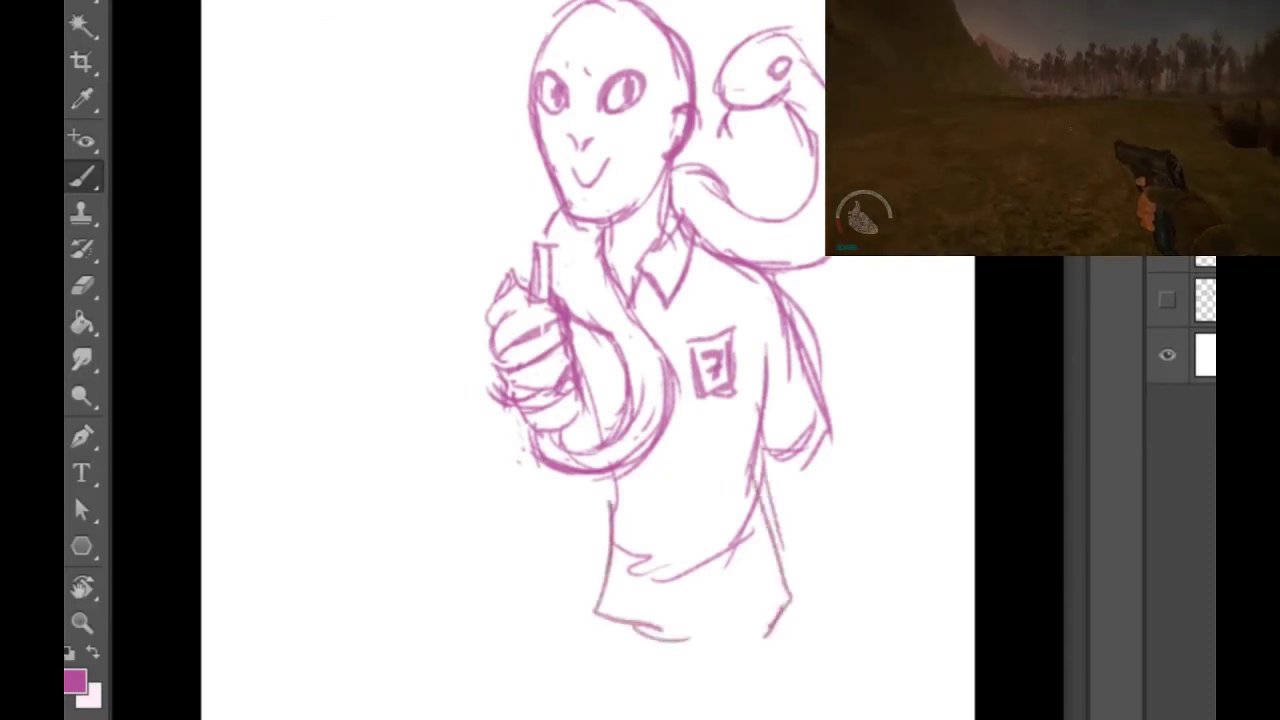
Step: Erase the old curved lower edge of the torso and its overlapping side lines inside the shirt
{"action": "left_click_drag", "start_coordinate": [656, 581], "coordinate": [622, 549]}
{"action": "mouse_move", "coordinate": [700, 565]}
{"action": "left_mouse_down"}
{"action": "mouse_move", "coordinate": [738, 545]}
{"action": "mouse_move", "coordinate": [728, 558]}
{"action": "left_mouse_up"}
{"action": "left_click_drag", "start_coordinate": [756, 442], "coordinate": [757, 510]}
{"action": "left_click_drag", "start_coordinate": [751, 455], "coordinate": [747, 538]}
{"action": "left_click_drag", "start_coordinate": [697, 571], "coordinate": [653, 572]}
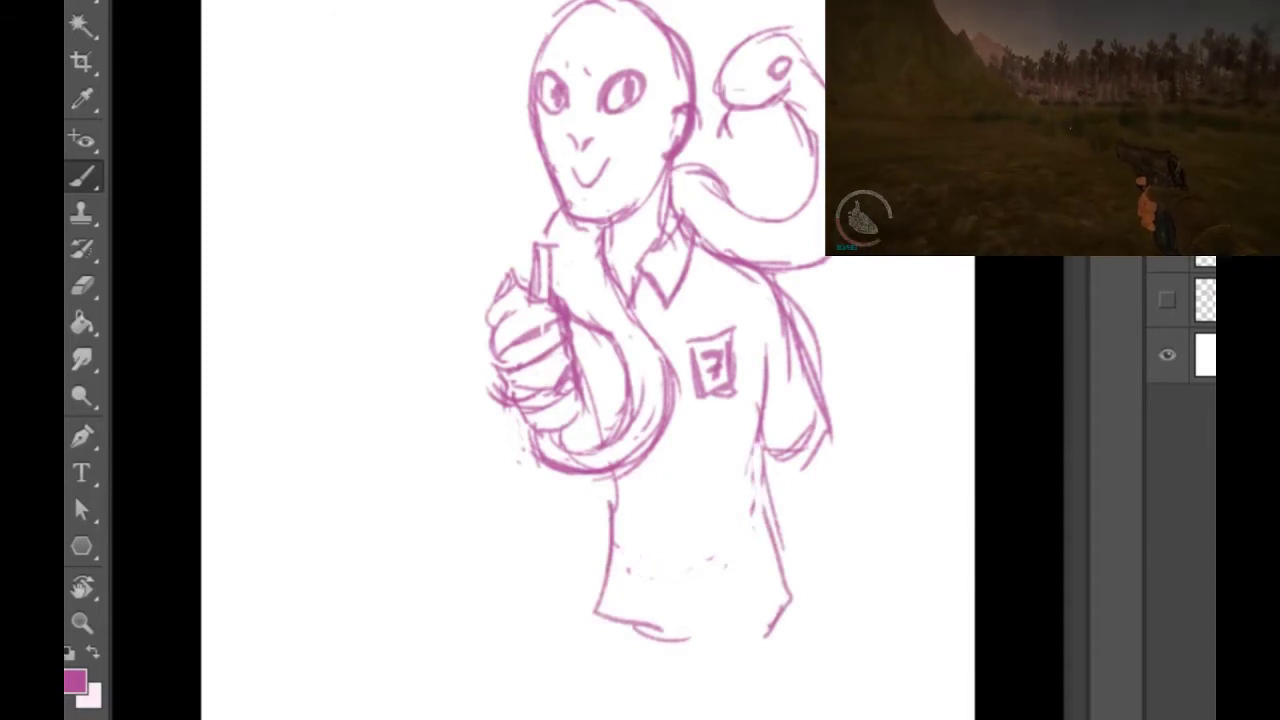
Step: Draw a sleeve edge beneath the snake's loop, with a long forearm hanging down from it beside the shirt
{"action": "left_click_drag", "start_coordinate": [558, 482], "coordinate": [595, 508]}
{"action": "mouse_move", "coordinate": [564, 500]}
{"action": "left_mouse_down"}
{"action": "mouse_move", "coordinate": [607, 511]}
{"action": "mouse_move", "coordinate": [563, 520]}
{"action": "mouse_move", "coordinate": [533, 622]}
{"action": "left_mouse_up"}
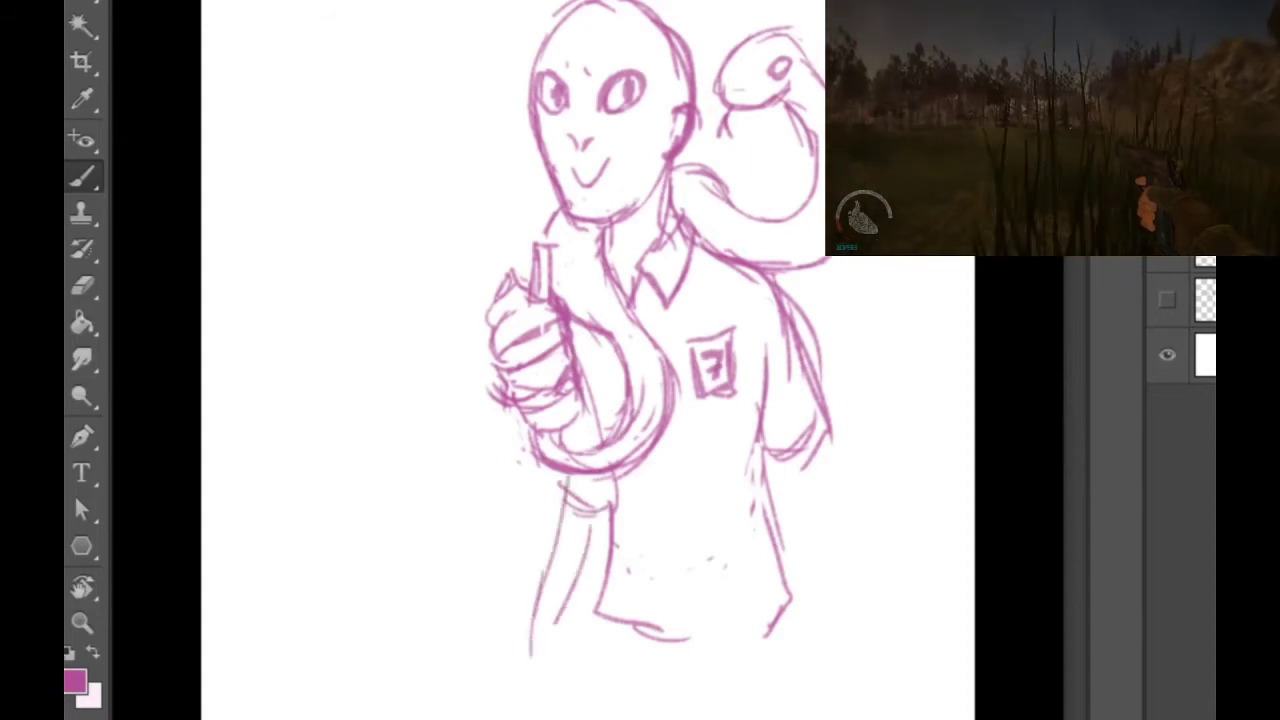
{"action": "left_click_drag", "start_coordinate": [598, 528], "coordinate": [552, 684]}
{"action": "left_click_drag", "start_coordinate": [583, 572], "coordinate": [556, 670]}
{"action": "left_click_drag", "start_coordinate": [542, 614], "coordinate": [530, 688]}
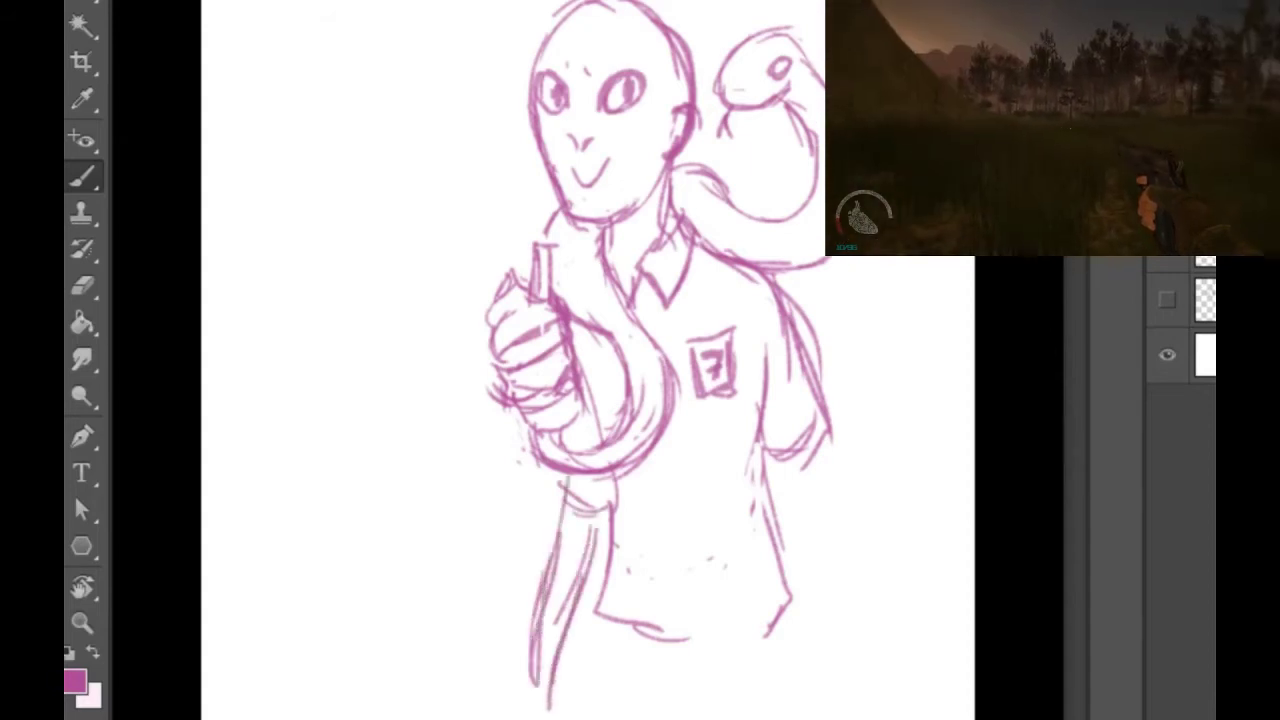
Step: Draw the other forearm hanging down from the short sleeve on the badge side
{"action": "mouse_move", "coordinate": [768, 482]}
{"action": "left_mouse_down"}
{"action": "mouse_move", "coordinate": [782, 558]}
{"action": "mouse_move", "coordinate": [826, 655]}
{"action": "left_mouse_up"}
{"action": "left_click_drag", "start_coordinate": [798, 548], "coordinate": [822, 656]}
{"action": "left_click_drag", "start_coordinate": [812, 468], "coordinate": [836, 678]}
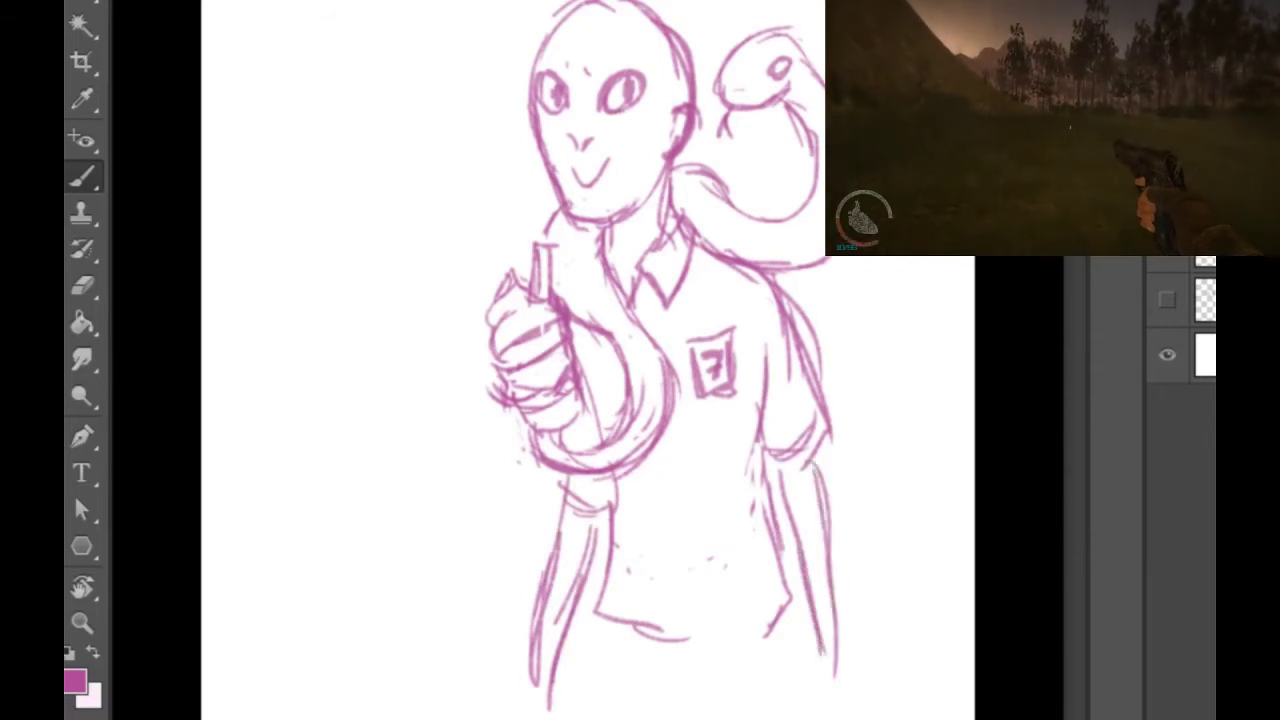
Step: Remove the hanging forearm lines below the sleeve under the snake's loop
{"action": "mouse_move", "coordinate": [558, 550]}
{"action": "left_mouse_down"}
{"action": "mouse_move", "coordinate": [532, 680]}
{"action": "mouse_move", "coordinate": [550, 708]}
{"action": "left_mouse_up"}
{"action": "key", "text": "ctrl+alt+z"}
{"action": "key", "text": "ctrl+alt+z"}
{"action": "key", "text": "ctrl+alt+z"}
{"action": "key", "text": "ctrl+alt+z"}
{"action": "key", "text": "ctrl+alt+z"}
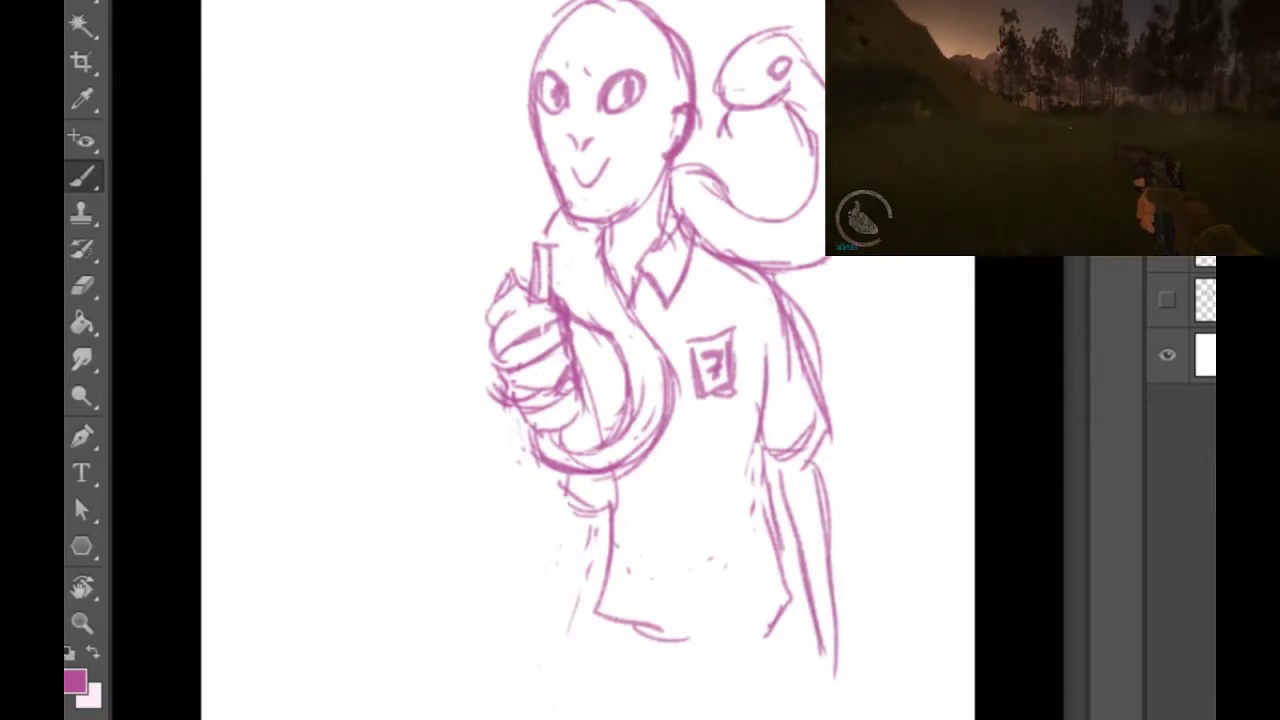
Step: Draw a bent forearm rising from a rounded elbow beside the shirt up to the hand holding the cup
{"action": "left_click_drag", "start_coordinate": [518, 458], "coordinate": [543, 546]}
{"action": "left_click_drag", "start_coordinate": [526, 482], "coordinate": [556, 575]}
{"action": "left_click_drag", "start_coordinate": [546, 570], "coordinate": [588, 564]}
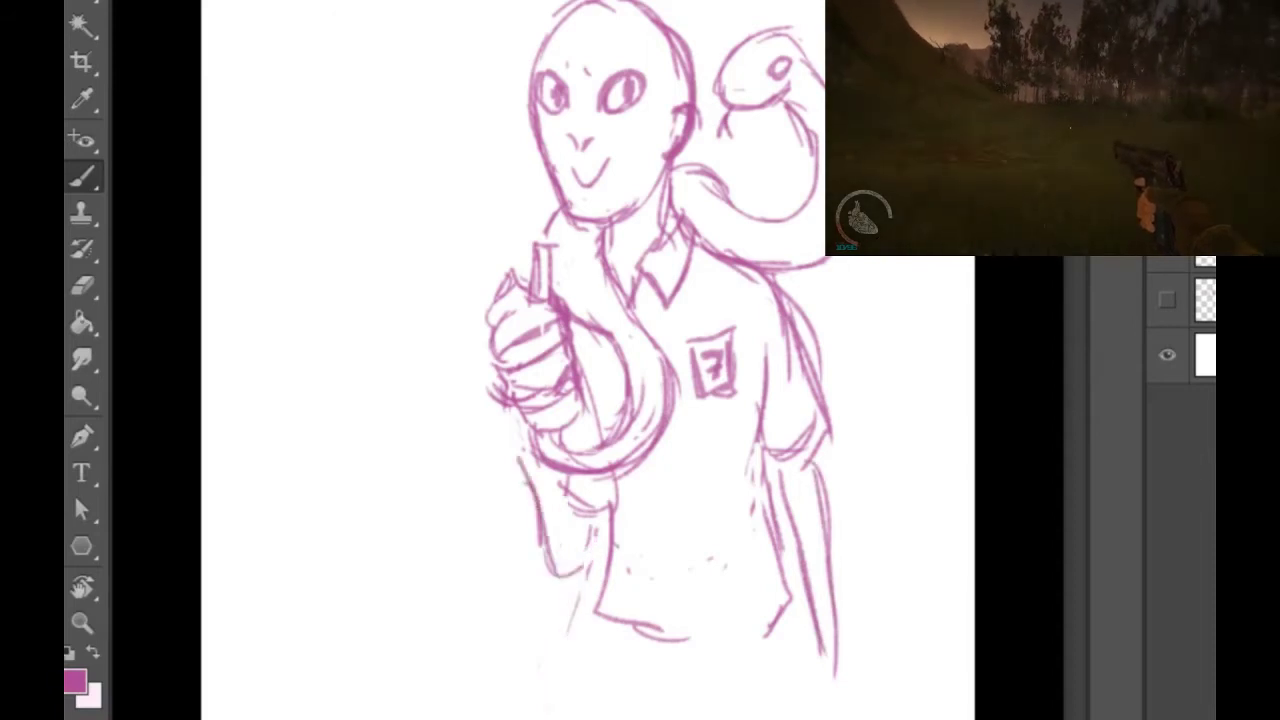
{"action": "mouse_move", "coordinate": [569, 476]}
{"action": "left_mouse_down"}
{"action": "mouse_move", "coordinate": [587, 503]}
{"action": "mouse_move", "coordinate": [582, 580]}
{"action": "left_mouse_up"}
{"action": "left_click_drag", "start_coordinate": [514, 432], "coordinate": [545, 536]}
{"action": "left_click_drag", "start_coordinate": [524, 456], "coordinate": [555, 572]}
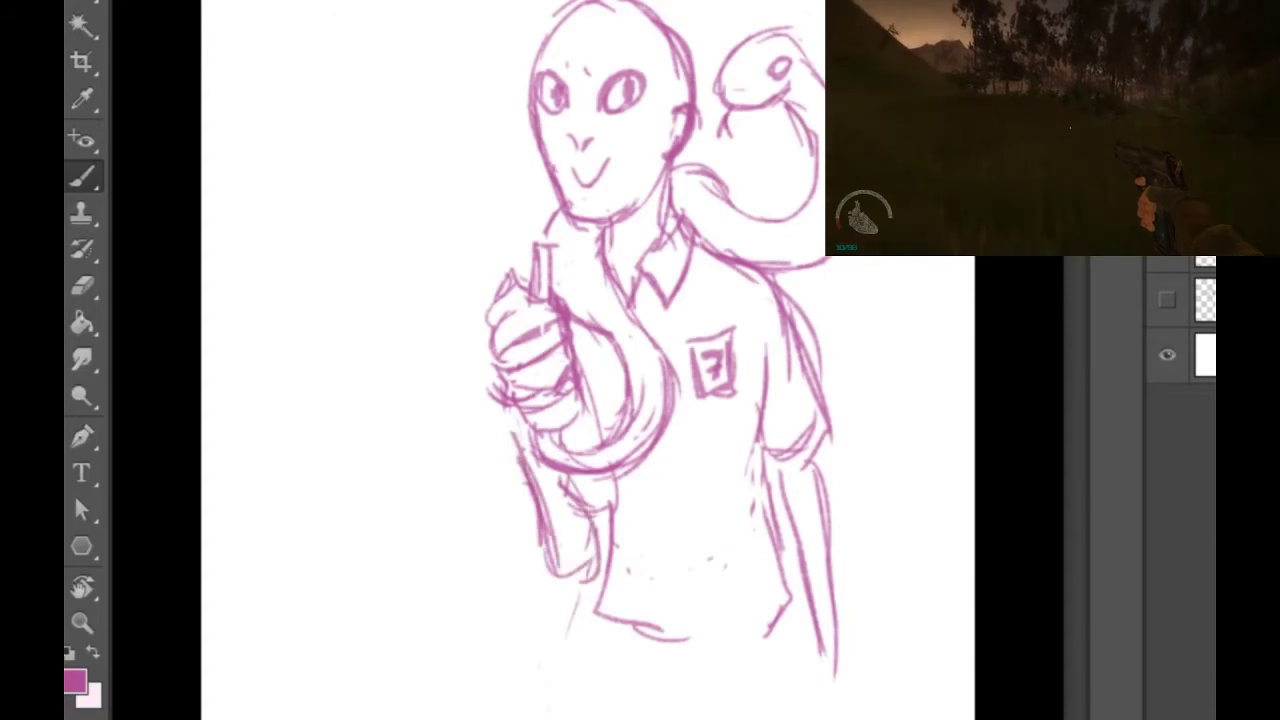
{"action": "mouse_move", "coordinate": [523, 482]}
{"action": "left_mouse_down"}
{"action": "mouse_move", "coordinate": [515, 408]}
{"action": "mouse_move", "coordinate": [522, 432]}
{"action": "left_mouse_up"}
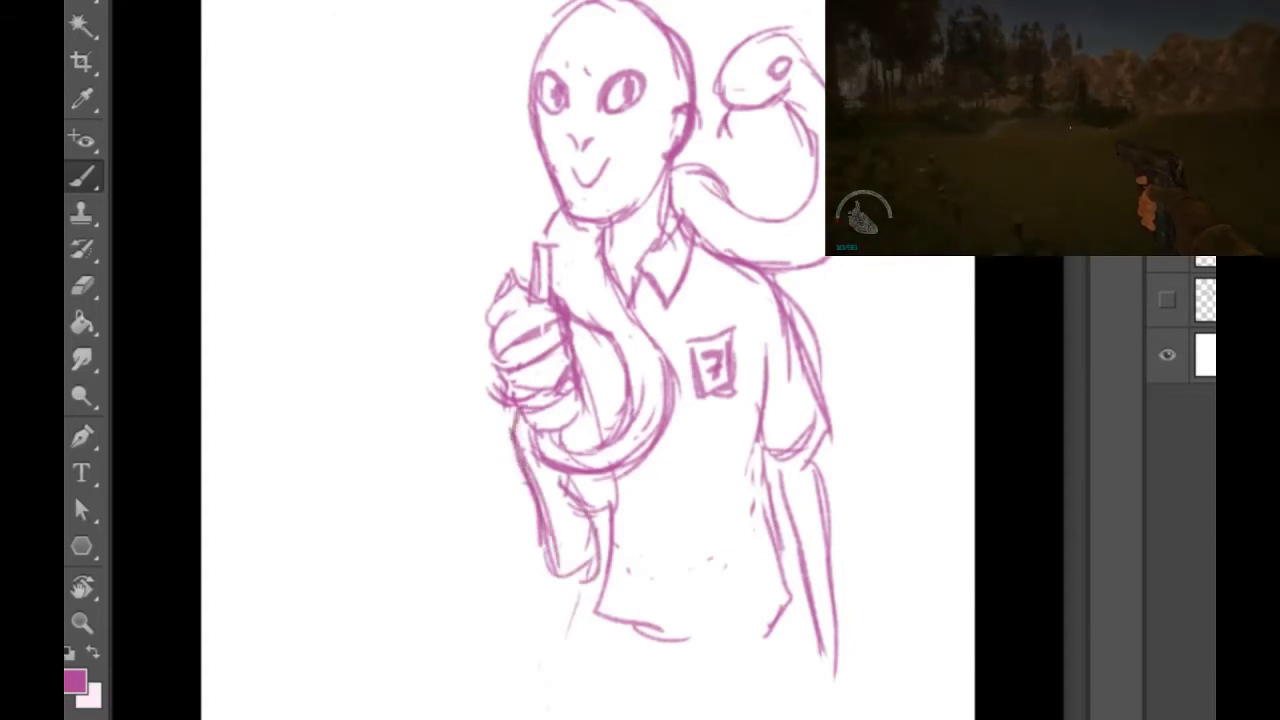
{"action": "left_click_drag", "start_coordinate": [552, 578], "coordinate": [600, 596]}
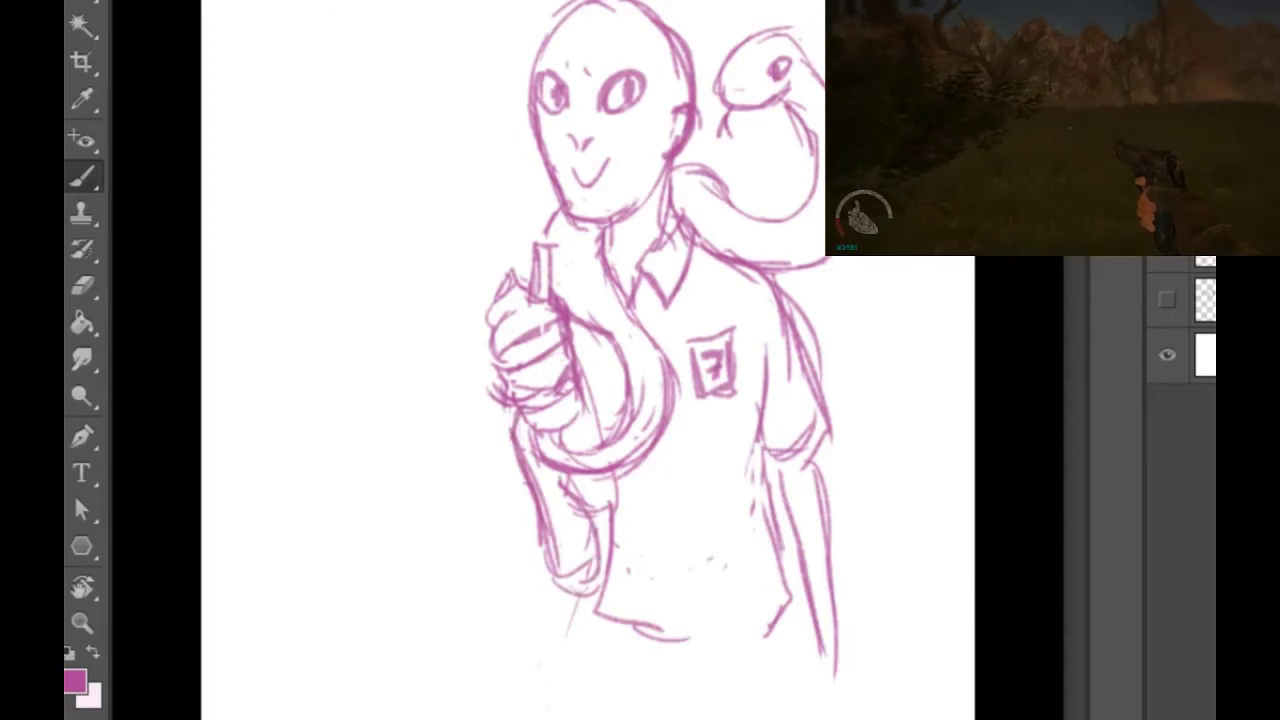
Step: Darken the shirt's side below the badge-side sleeve, and add the second collar flap beside the neck
{"action": "mouse_move", "coordinate": [764, 458]}
{"action": "left_mouse_down"}
{"action": "mouse_move", "coordinate": [815, 446]}
{"action": "mouse_move", "coordinate": [827, 420]}
{"action": "mouse_move", "coordinate": [758, 519]}
{"action": "mouse_move", "coordinate": [774, 534]}
{"action": "left_mouse_up"}
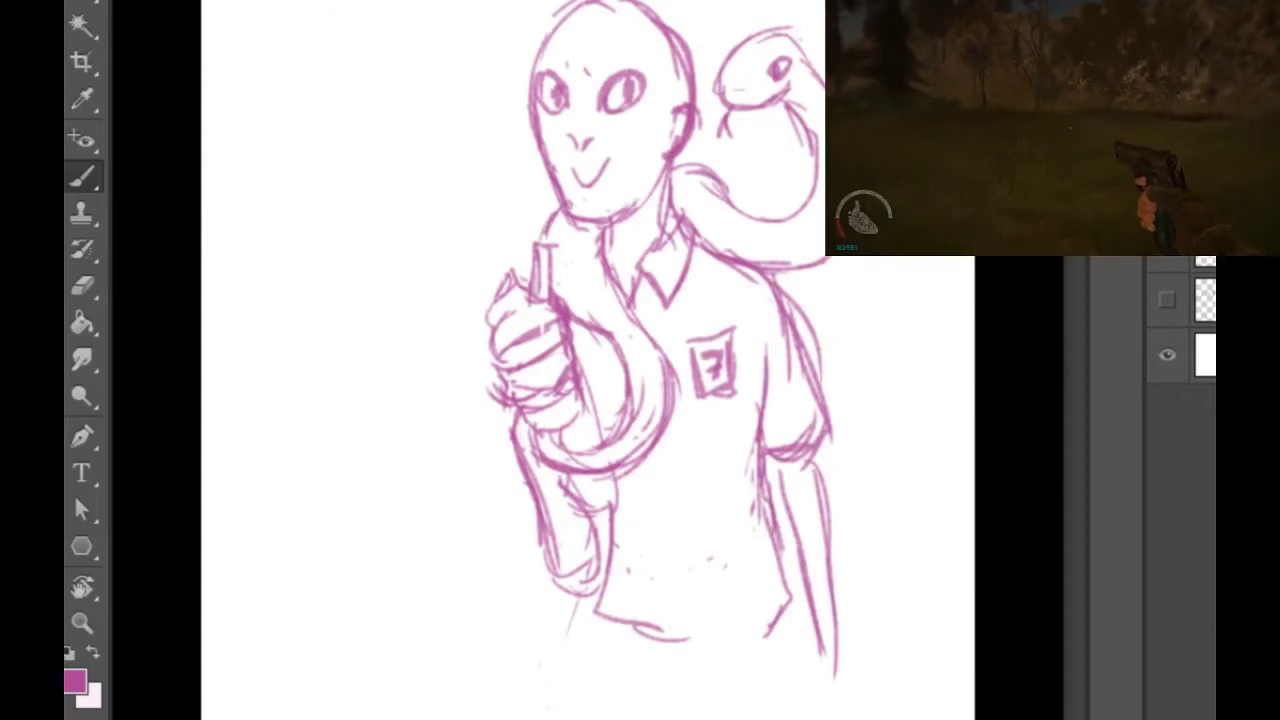
{"action": "left_click_drag", "start_coordinate": [585, 244], "coordinate": [603, 272]}
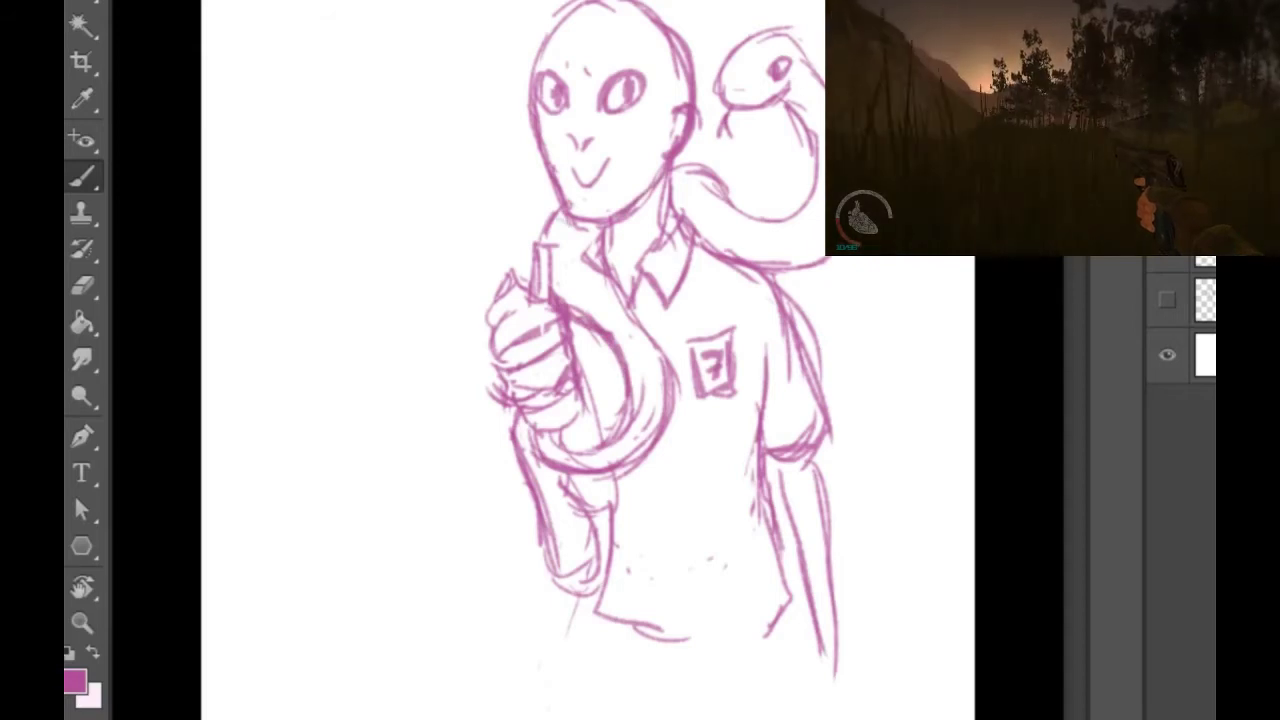
Step: Erase the lower forearm and elbow beside the shirt, below the hand holding the cup
{"action": "mouse_move", "coordinate": [517, 420]}
{"action": "left_mouse_down"}
{"action": "mouse_move", "coordinate": [526, 537]}
{"action": "mouse_move", "coordinate": [583, 525]}
{"action": "mouse_move", "coordinate": [607, 502]}
{"action": "mouse_move", "coordinate": [548, 555]}
{"action": "mouse_move", "coordinate": [582, 596]}
{"action": "left_mouse_up"}
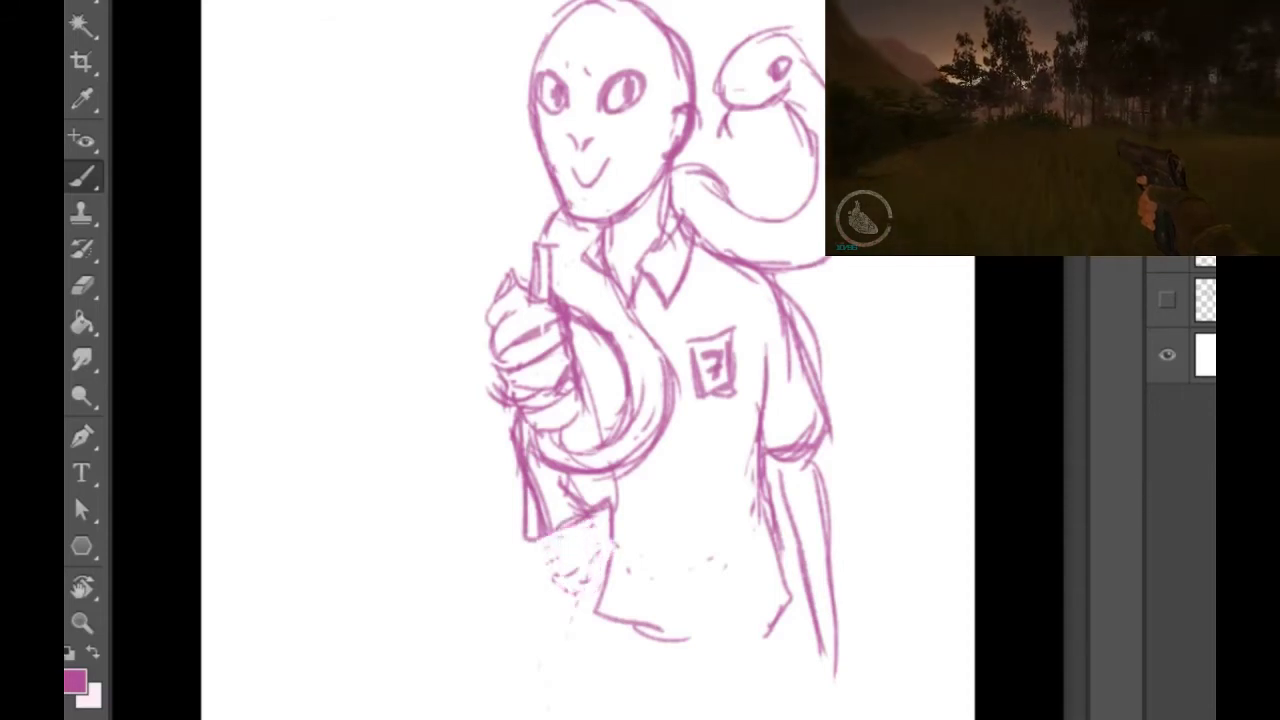
{"action": "left_click_drag", "start_coordinate": [598, 552], "coordinate": [566, 577]}
{"action": "mouse_move", "coordinate": [535, 474]}
{"action": "left_mouse_down"}
{"action": "mouse_move", "coordinate": [545, 534]}
{"action": "mouse_move", "coordinate": [598, 510]}
{"action": "left_mouse_up"}
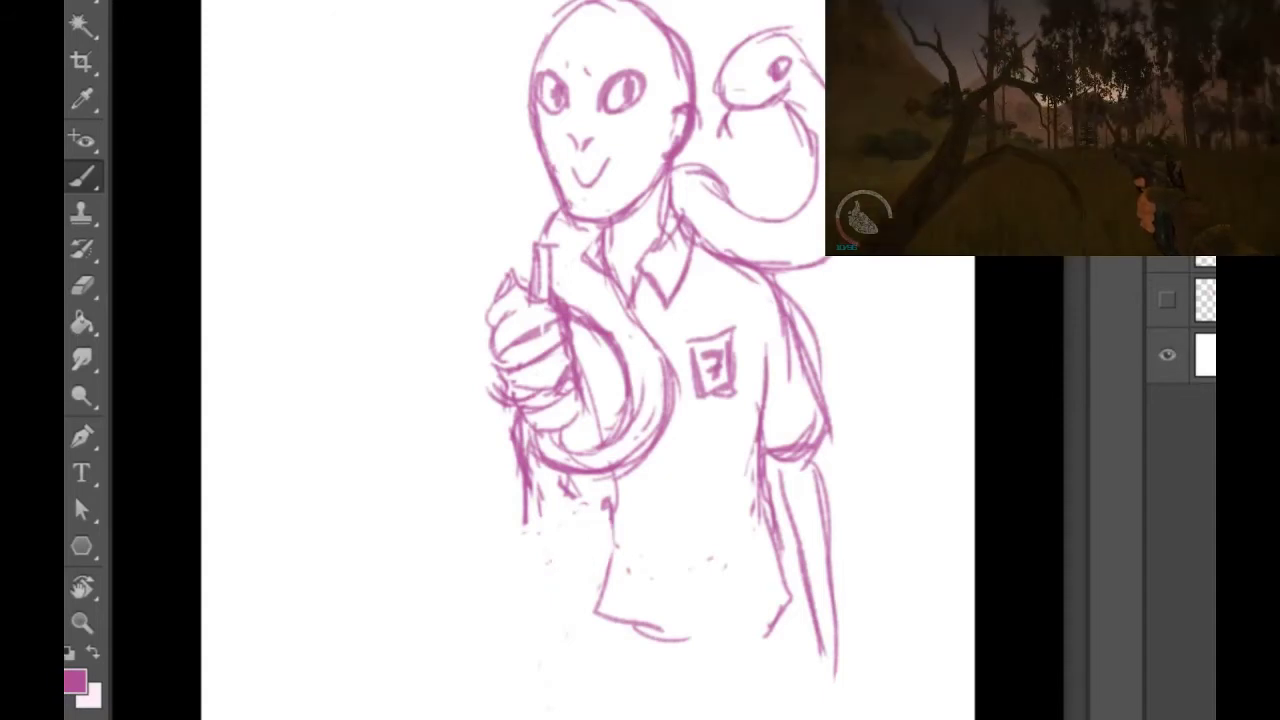
Step: Draw a shorter, rounded elbow below the cup hand, and reinforce the adjoining side and hem of the shirt
{"action": "mouse_move", "coordinate": [584, 502]}
{"action": "left_mouse_down"}
{"action": "mouse_move", "coordinate": [538, 516]}
{"action": "mouse_move", "coordinate": [516, 540]}
{"action": "mouse_move", "coordinate": [524, 548]}
{"action": "left_mouse_up"}
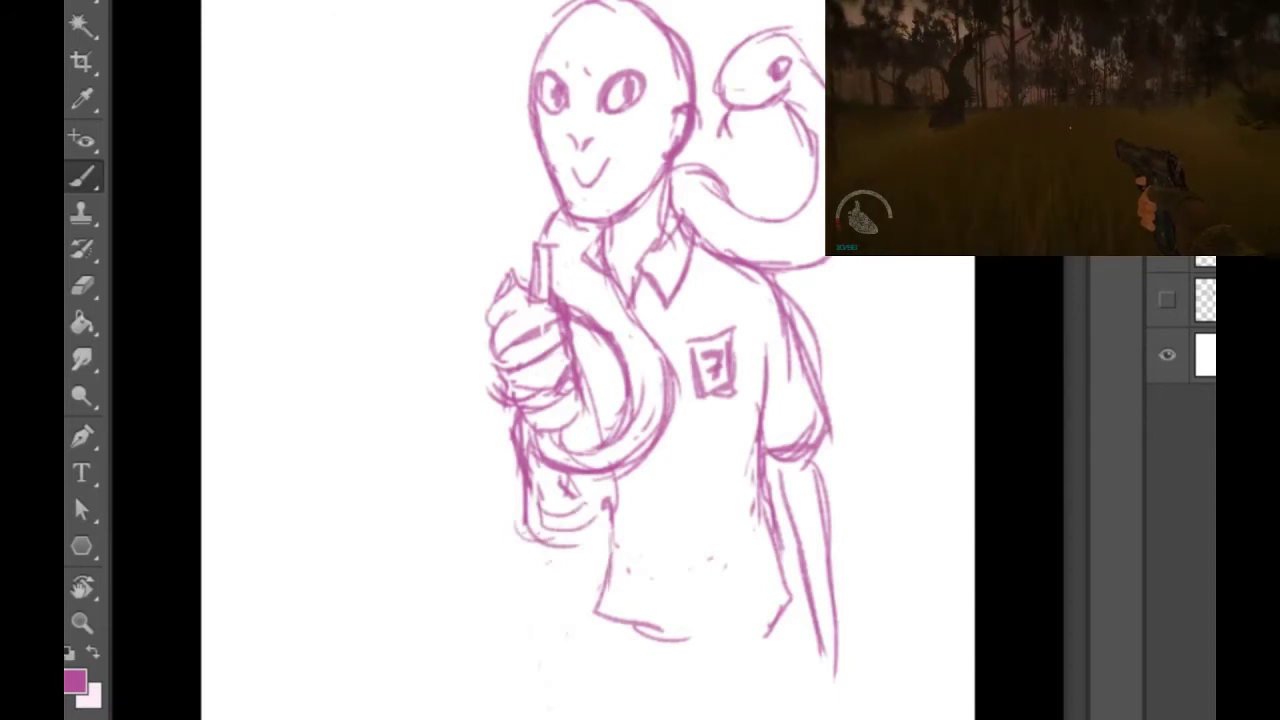
{"action": "mouse_move", "coordinate": [615, 505]}
{"action": "left_mouse_down"}
{"action": "mouse_move", "coordinate": [605, 636]}
{"action": "mouse_move", "coordinate": [640, 650]}
{"action": "left_mouse_up"}
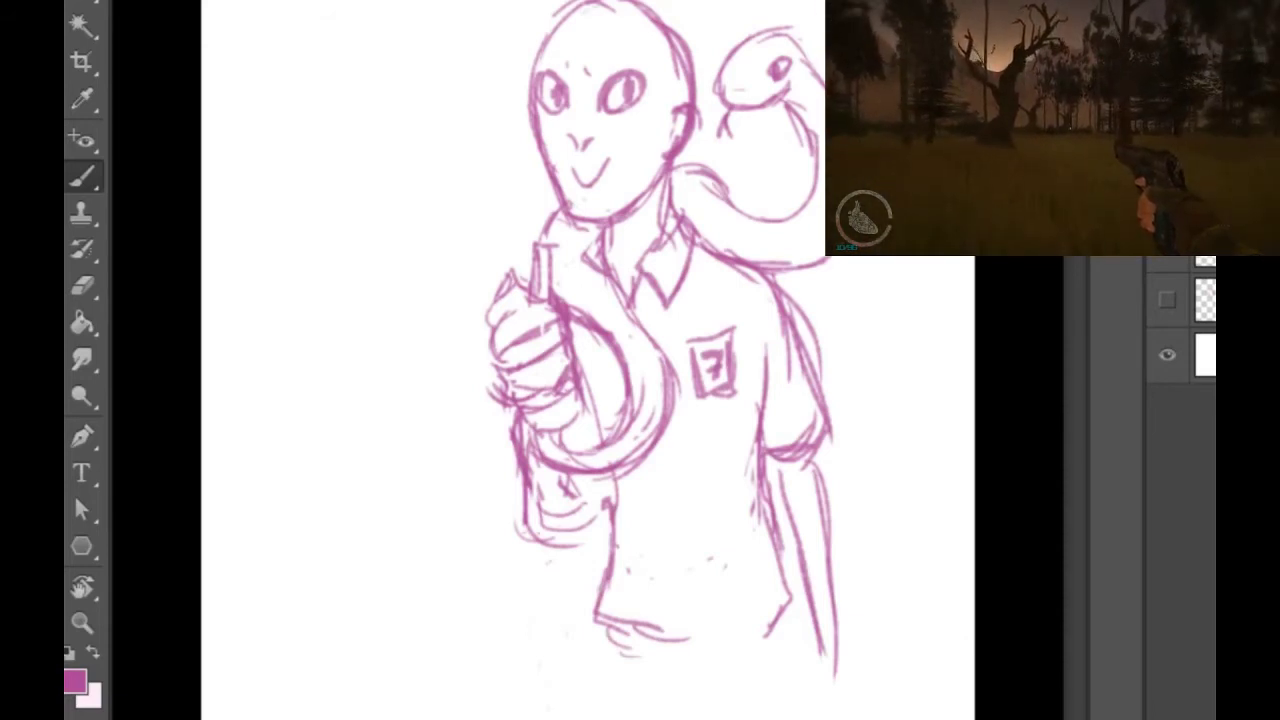
Step: Recolour the figure's pink line work to a dark muted purple
{"action": "key", "text": "x"}
{"action": "key", "text": "i"}
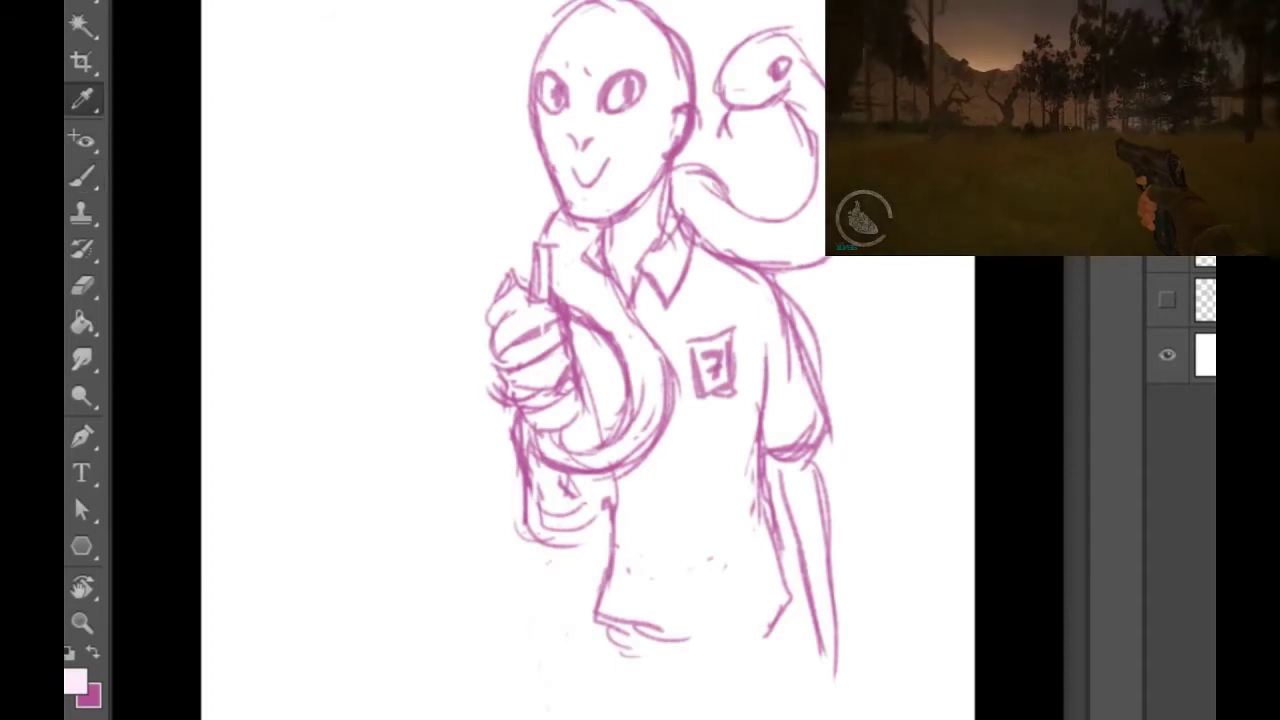
{"action": "key", "text": "Return"}
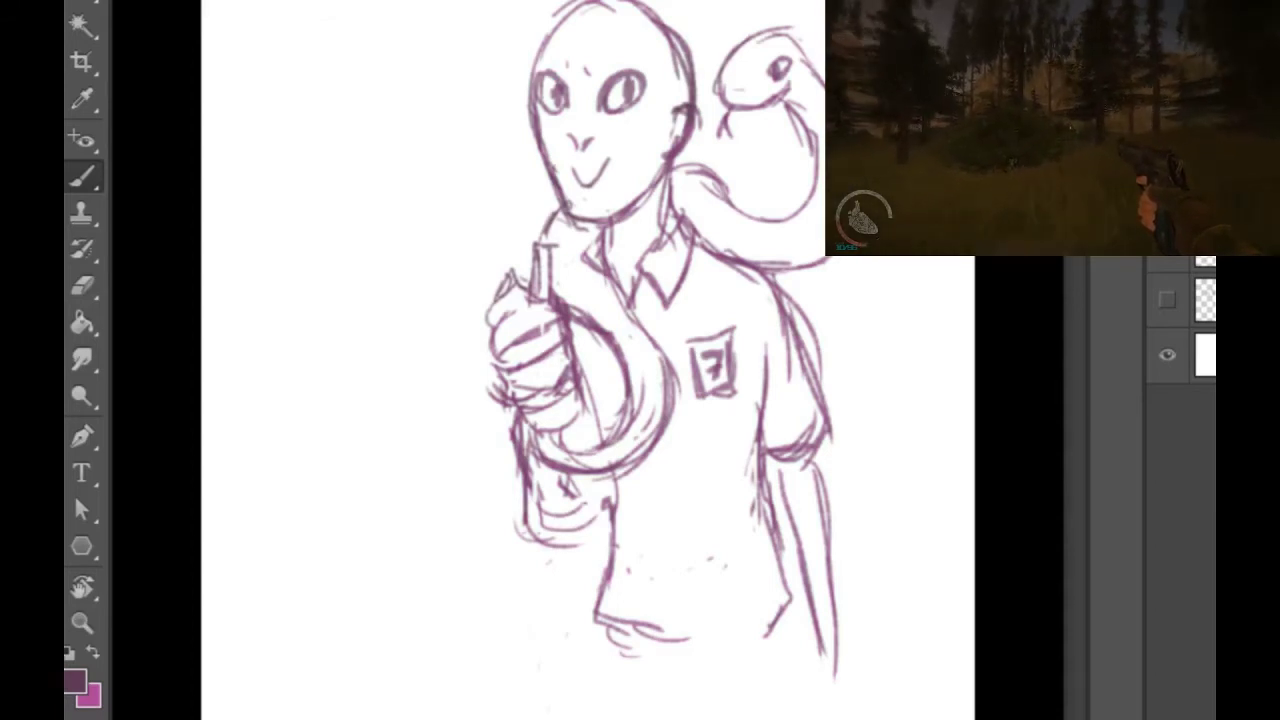
Step: On a new layer beneath the line work, paint a rough pale green backdrop behind the figure and the snake
{"action": "key", "text": "ctrl+alt+shift+n"}
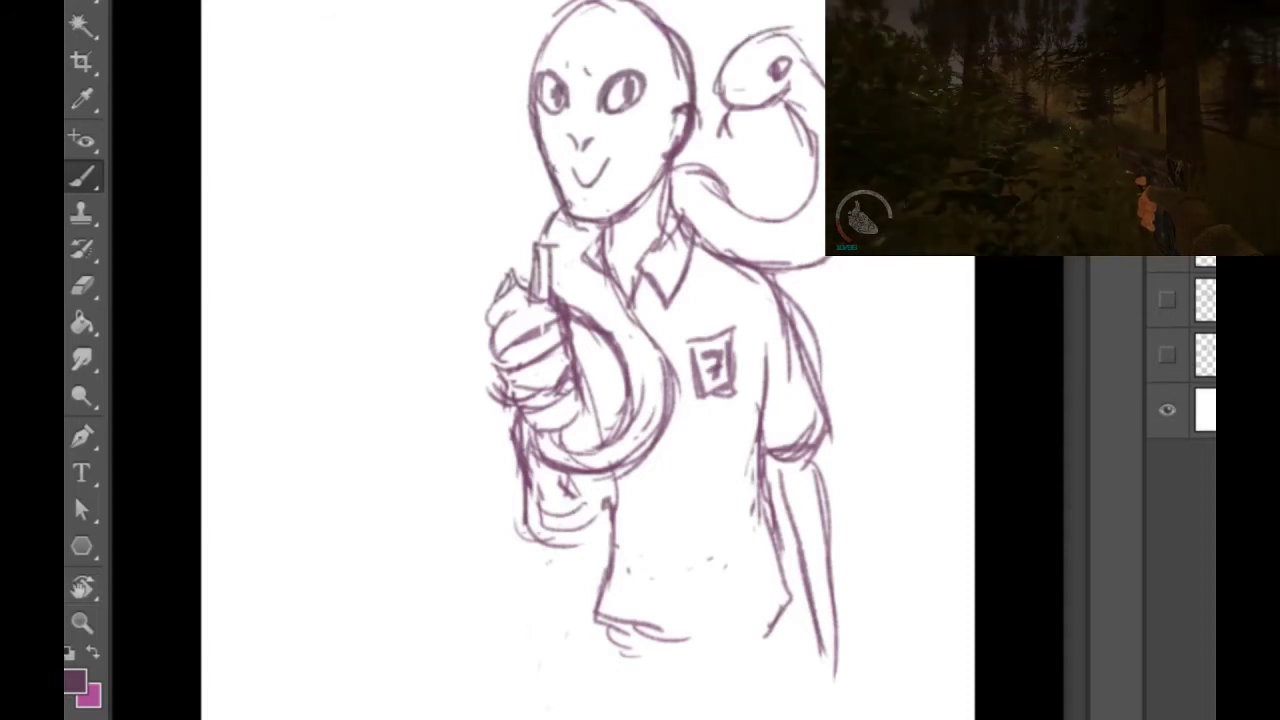
{"action": "key", "text": "i"}
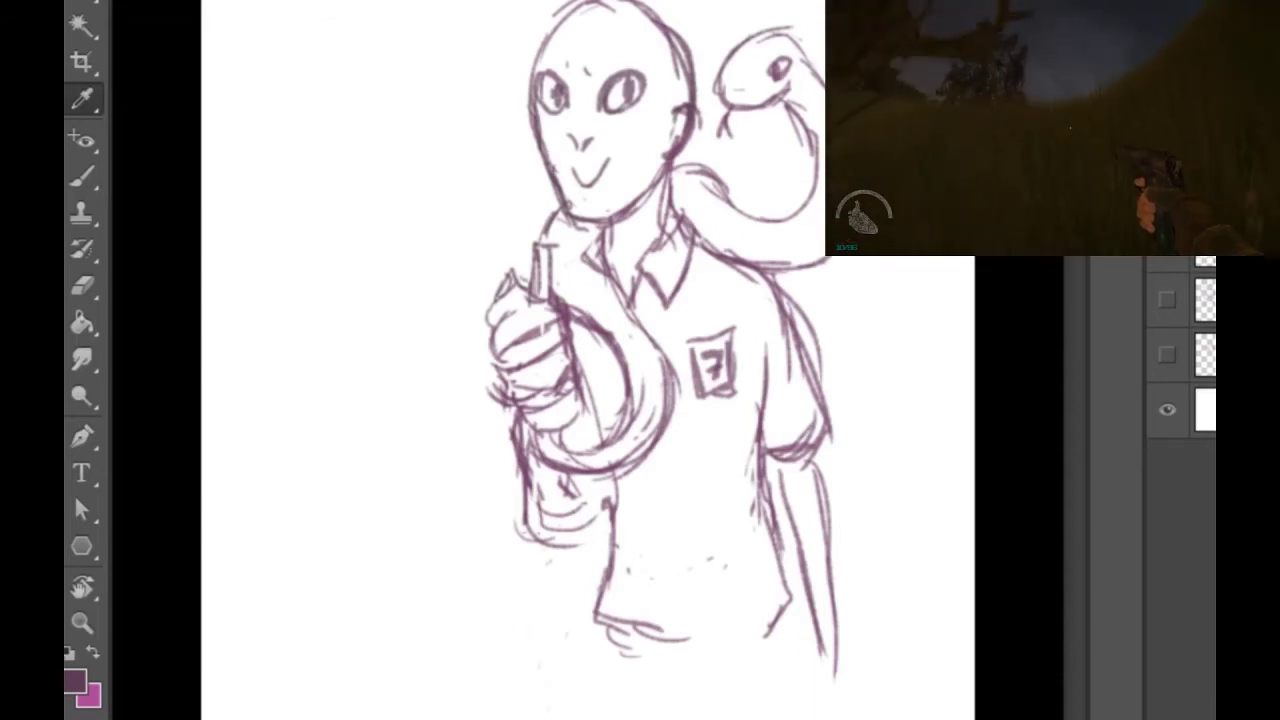
{"action": "key", "text": "b"}
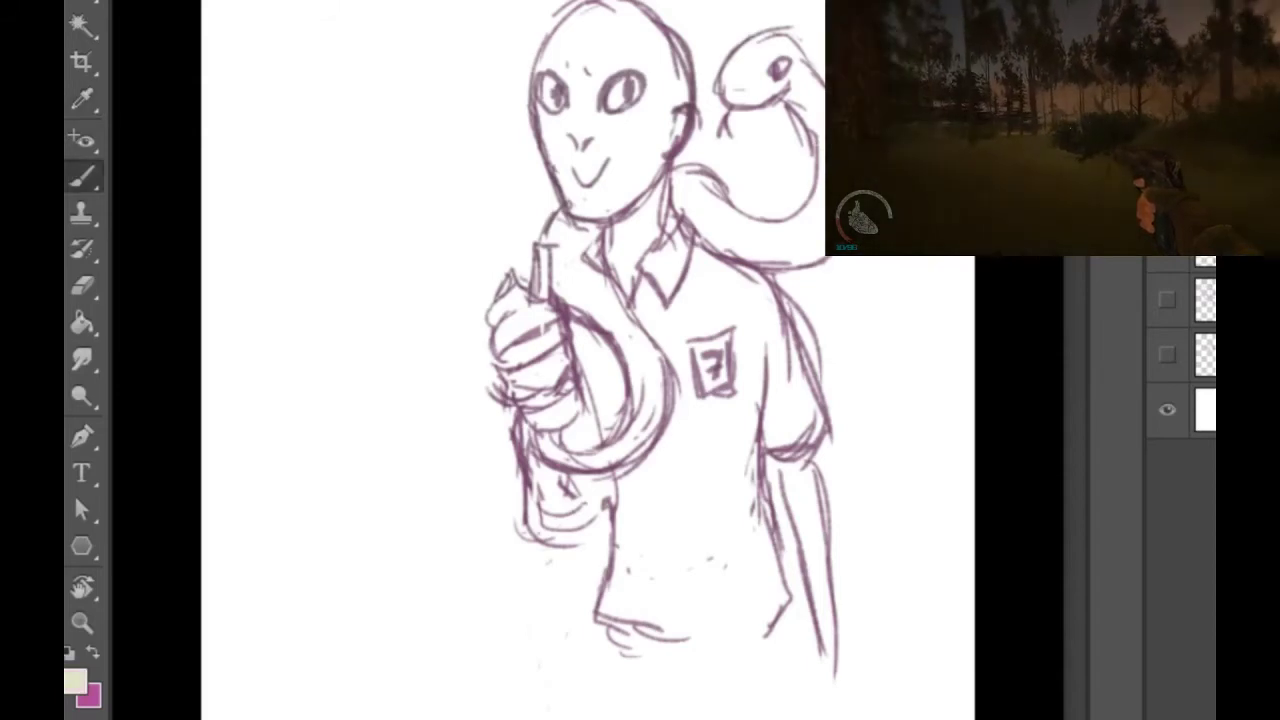
{"action": "mouse_move", "coordinate": [582, 84]}
{"action": "left_mouse_down"}
{"action": "mouse_move", "coordinate": [550, 98]}
{"action": "mouse_move", "coordinate": [672, 20]}
{"action": "mouse_move", "coordinate": [638, 228]}
{"action": "mouse_move", "coordinate": [735, 55]}
{"action": "mouse_move", "coordinate": [790, 165]}
{"action": "mouse_move", "coordinate": [718, 385]}
{"action": "mouse_move", "coordinate": [805, 335]}
{"action": "mouse_move", "coordinate": [640, 645]}
{"action": "mouse_move", "coordinate": [825, 610]}
{"action": "mouse_move", "coordinate": [530, 590]}
{"action": "mouse_move", "coordinate": [578, 608]}
{"action": "left_mouse_up"}
{"action": "left_click_drag", "start_coordinate": [482, 80], "coordinate": [530, 45]}
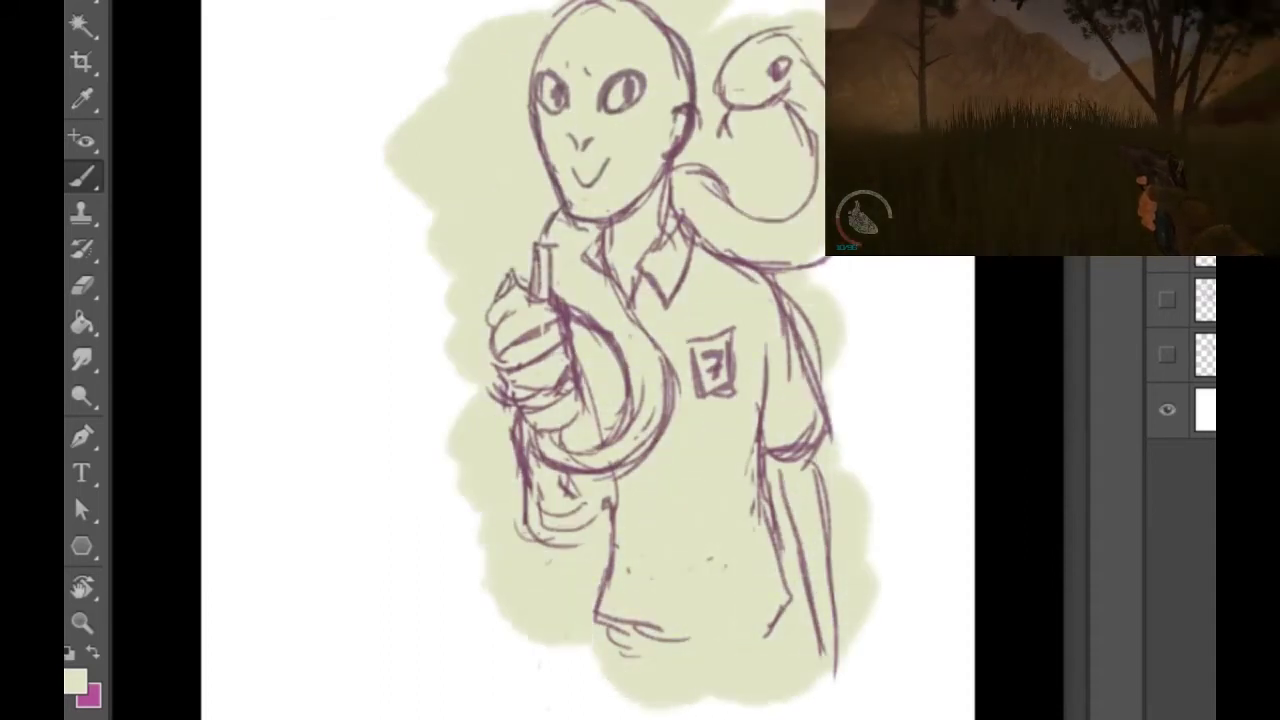
{"action": "left_click_drag", "start_coordinate": [700, 25], "coordinate": [750, 40]}
{"action": "mouse_move", "coordinate": [835, 285]}
{"action": "left_mouse_down"}
{"action": "mouse_move", "coordinate": [850, 465]}
{"action": "mouse_move", "coordinate": [886, 505]}
{"action": "left_mouse_up"}
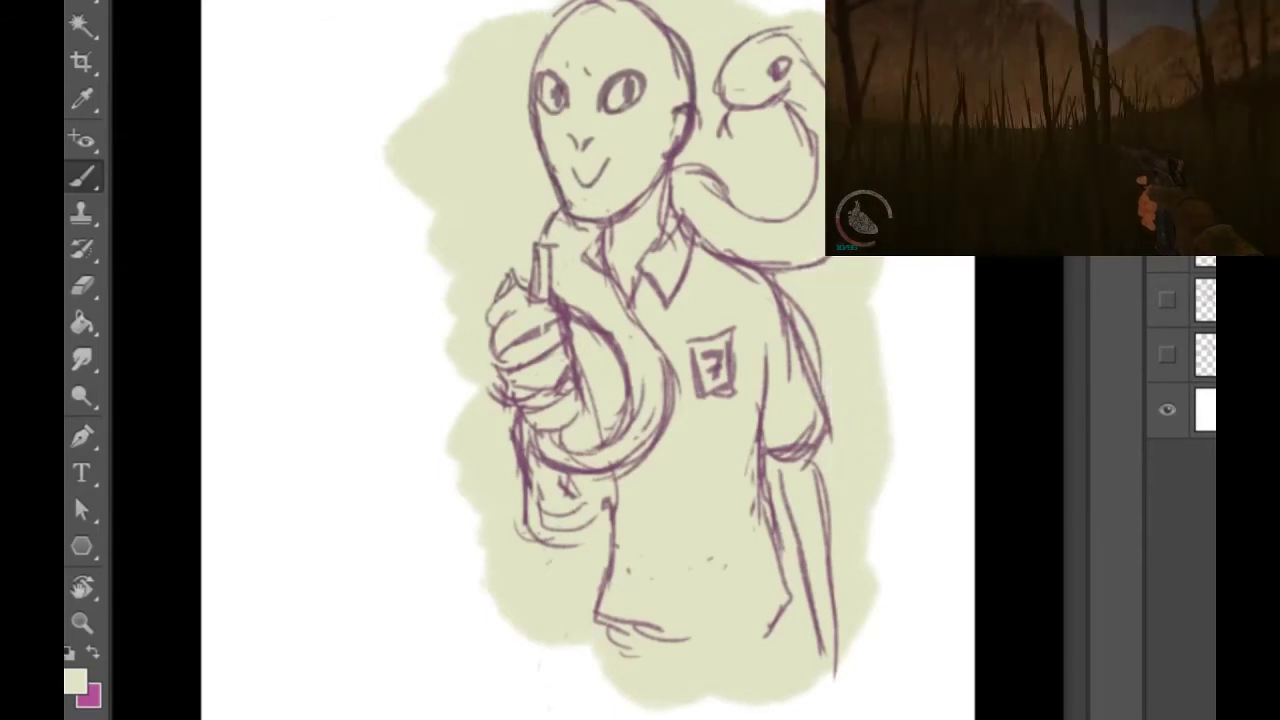
Step: On another new layer, block in the chest, visible sleeve and area under the snake's loop with orange-red
{"action": "key", "text": "ctrl+alt+shift+n"}
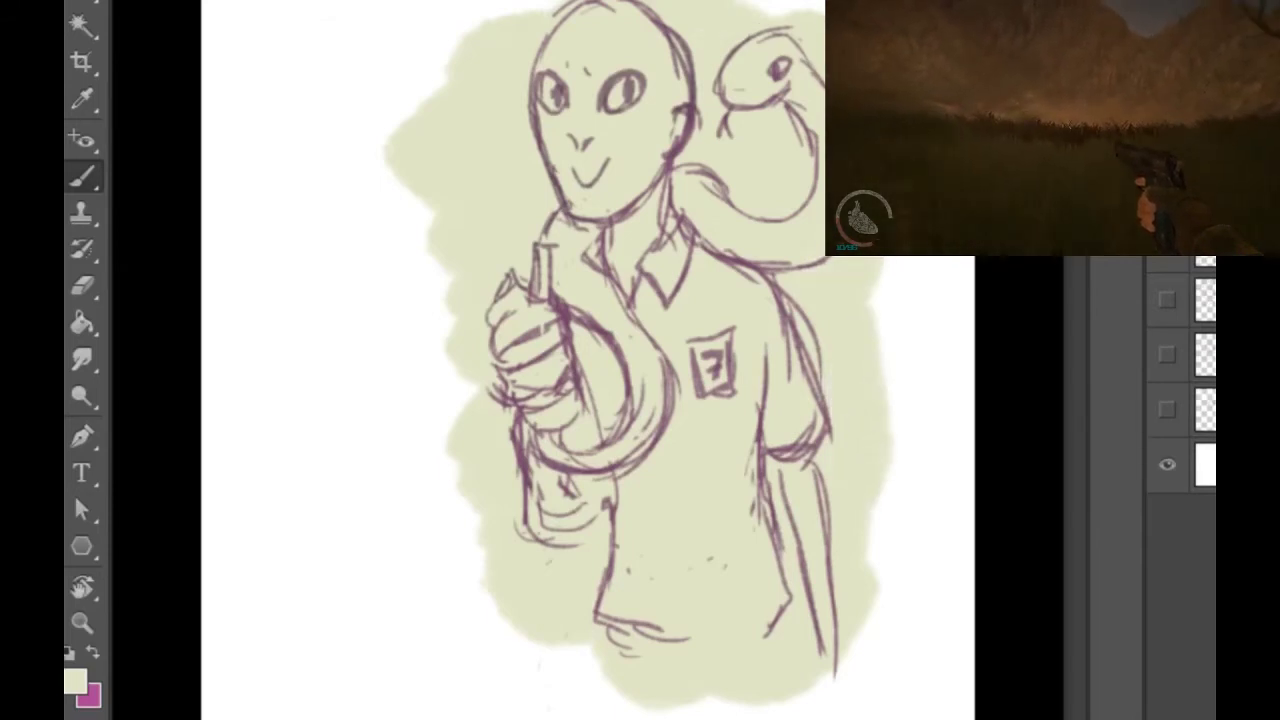
{"action": "key", "text": "i"}
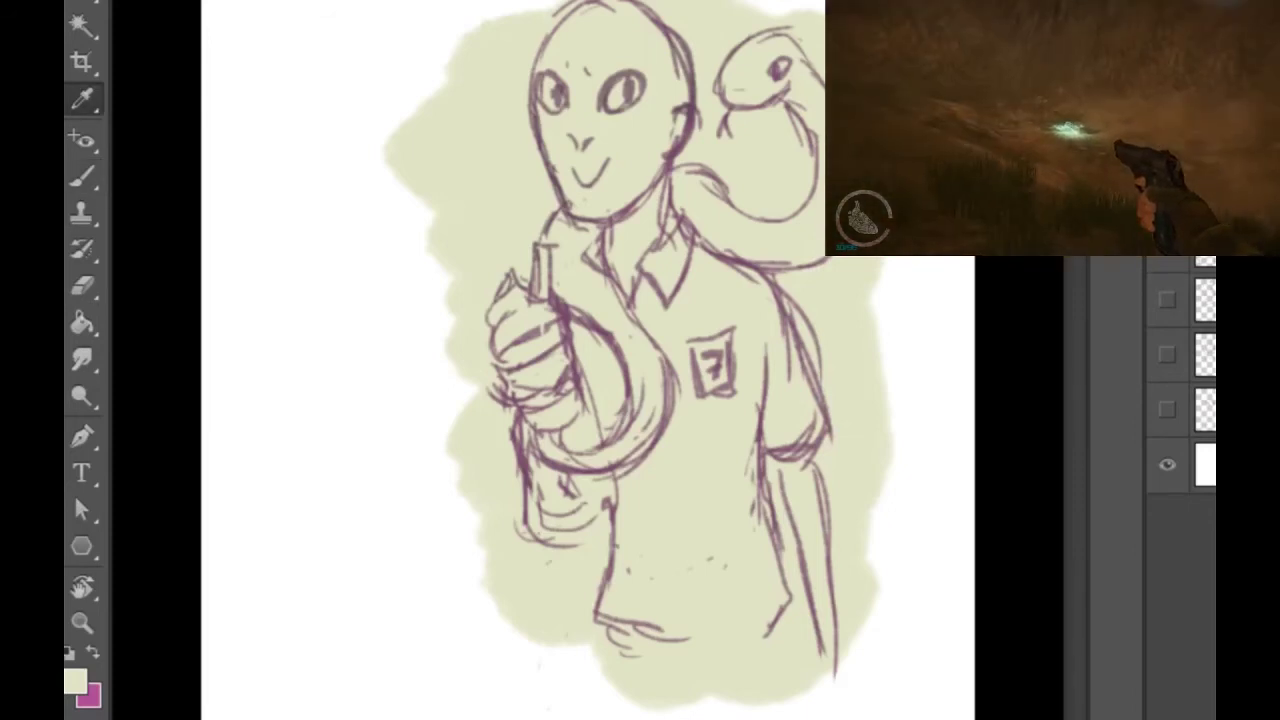
{"action": "key", "text": "b"}
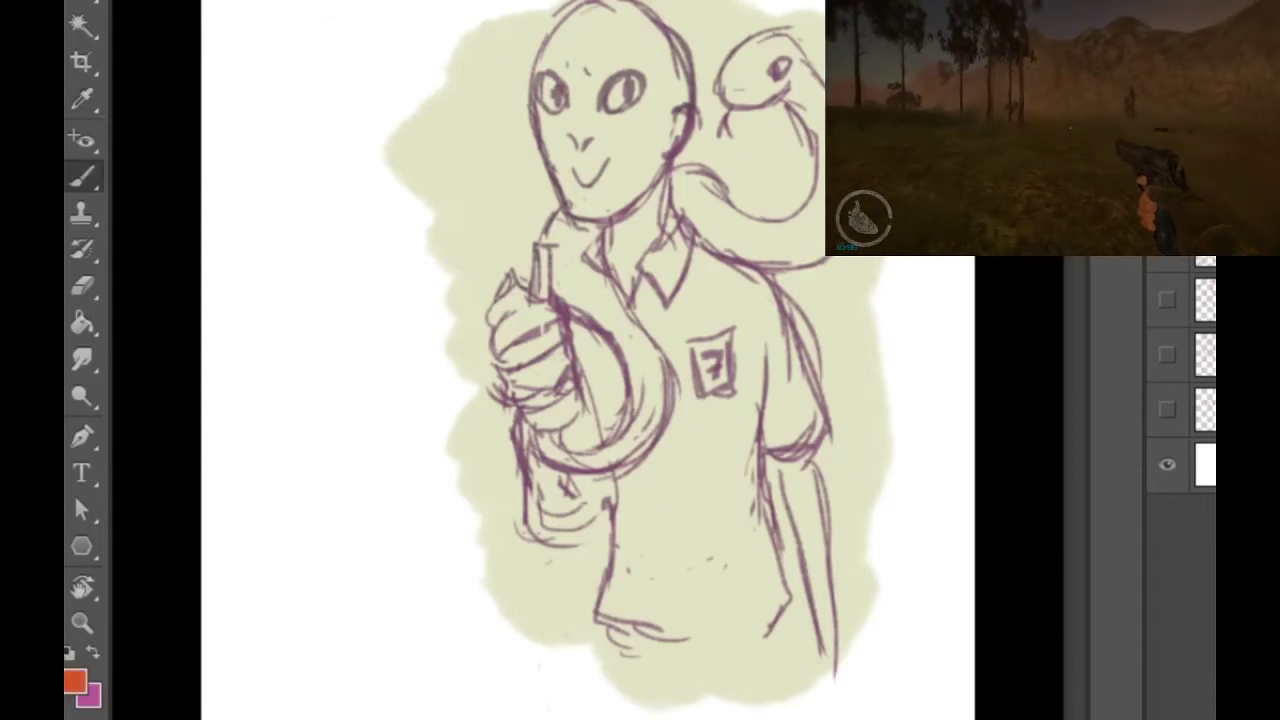
{"action": "mouse_move", "coordinate": [680, 420]}
{"action": "left_mouse_down"}
{"action": "mouse_move", "coordinate": [660, 600]}
{"action": "mouse_move", "coordinate": [634, 450]}
{"action": "left_mouse_up"}
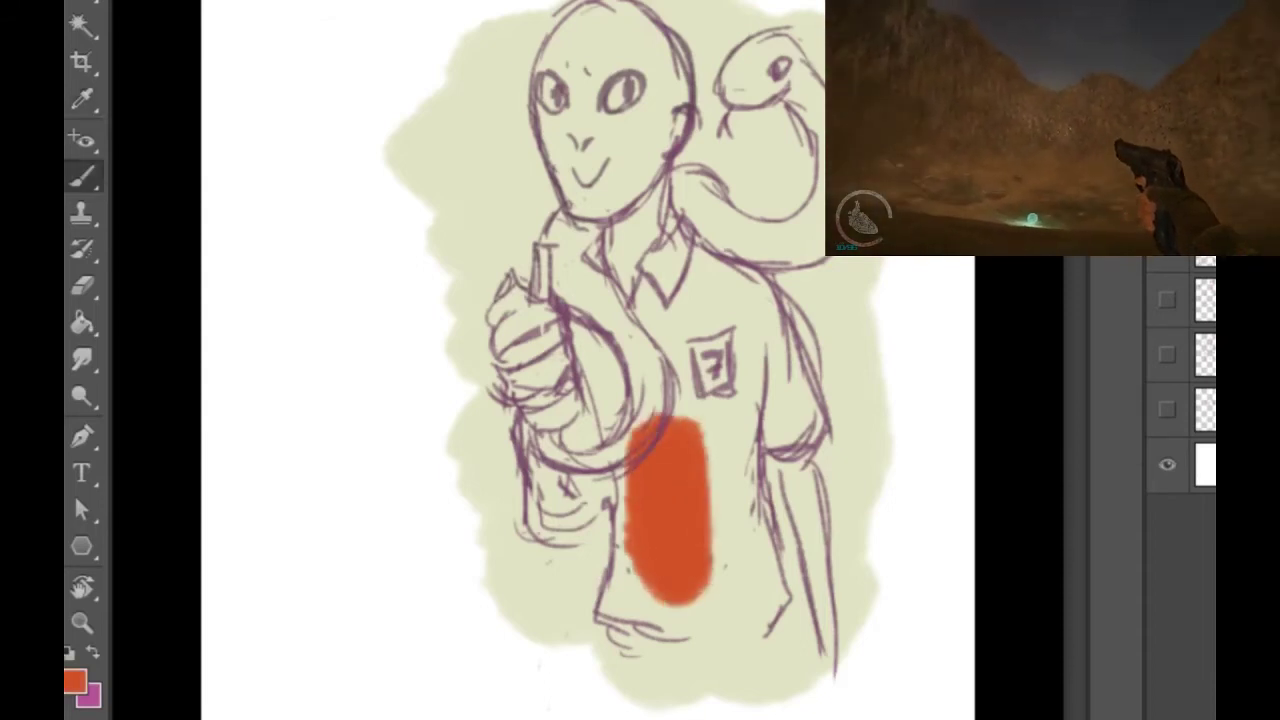
{"action": "mouse_move", "coordinate": [650, 425]}
{"action": "left_mouse_down"}
{"action": "mouse_move", "coordinate": [608, 327]}
{"action": "mouse_move", "coordinate": [596, 332]}
{"action": "mouse_move", "coordinate": [703, 322]}
{"action": "mouse_move", "coordinate": [713, 312]}
{"action": "mouse_move", "coordinate": [680, 267]}
{"action": "mouse_move", "coordinate": [698, 287]}
{"action": "mouse_move", "coordinate": [756, 284]}
{"action": "mouse_move", "coordinate": [773, 307]}
{"action": "mouse_move", "coordinate": [788, 417]}
{"action": "mouse_move", "coordinate": [813, 427]}
{"action": "mouse_move", "coordinate": [733, 440]}
{"action": "mouse_move", "coordinate": [736, 394]}
{"action": "mouse_move", "coordinate": [668, 442]}
{"action": "mouse_move", "coordinate": [636, 368]}
{"action": "left_mouse_up"}
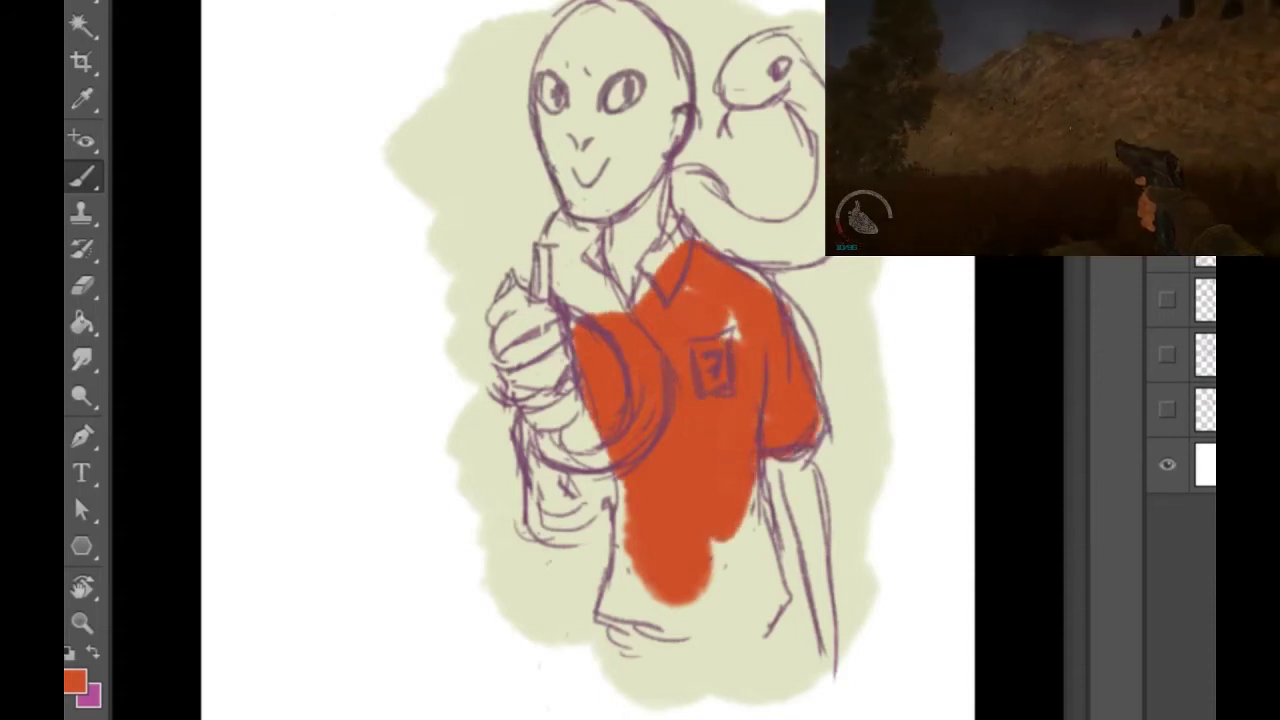
{"action": "mouse_move", "coordinate": [605, 412]}
{"action": "left_mouse_down"}
{"action": "mouse_move", "coordinate": [585, 462]}
{"action": "mouse_move", "coordinate": [600, 460]}
{"action": "left_mouse_up"}
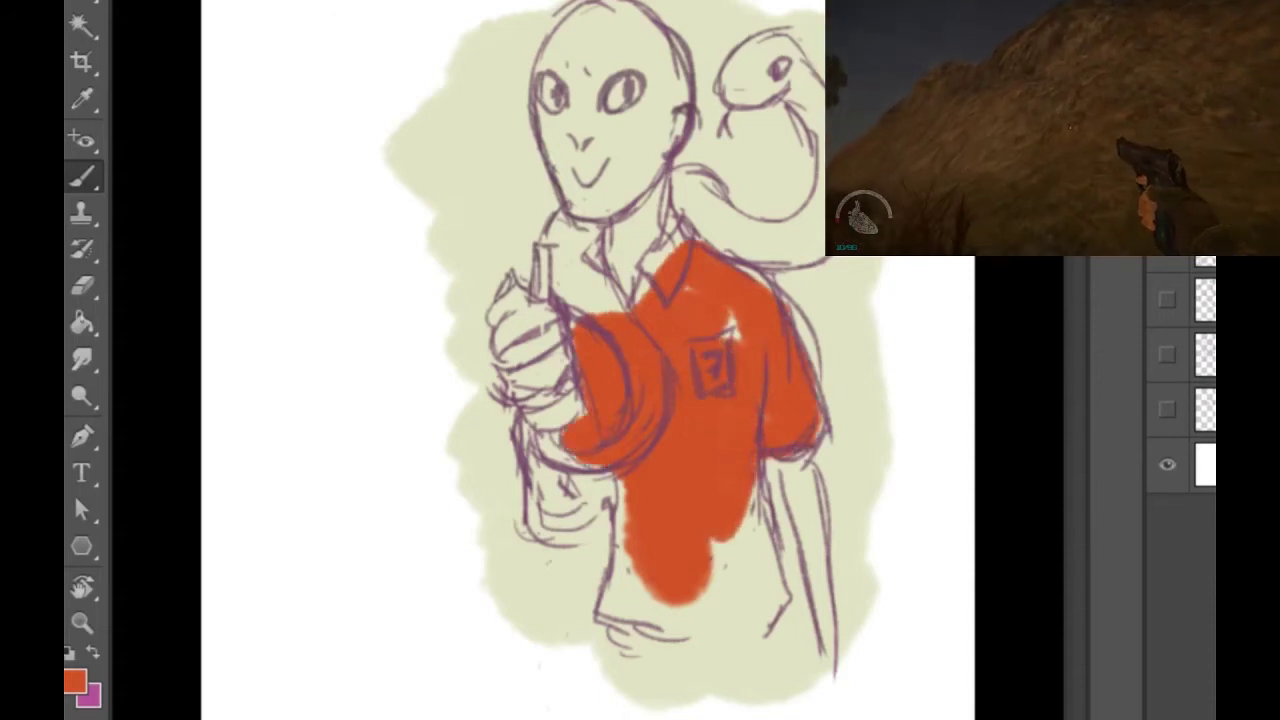
Step: Fill the lower shirt with the same orange-red down to the hem, closing the gaps along the side and above the badge
{"action": "mouse_move", "coordinate": [680, 596]}
{"action": "left_mouse_down"}
{"action": "mouse_move", "coordinate": [622, 592]}
{"action": "mouse_move", "coordinate": [606, 614]}
{"action": "mouse_move", "coordinate": [614, 627]}
{"action": "mouse_move", "coordinate": [759, 610]}
{"action": "mouse_move", "coordinate": [765, 640]}
{"action": "left_mouse_up"}
{"action": "mouse_move", "coordinate": [758, 500]}
{"action": "left_mouse_down"}
{"action": "mouse_move", "coordinate": [772, 600]}
{"action": "mouse_move", "coordinate": [740, 640]}
{"action": "left_mouse_up"}
{"action": "left_click_drag", "start_coordinate": [715, 540], "coordinate": [730, 590]}
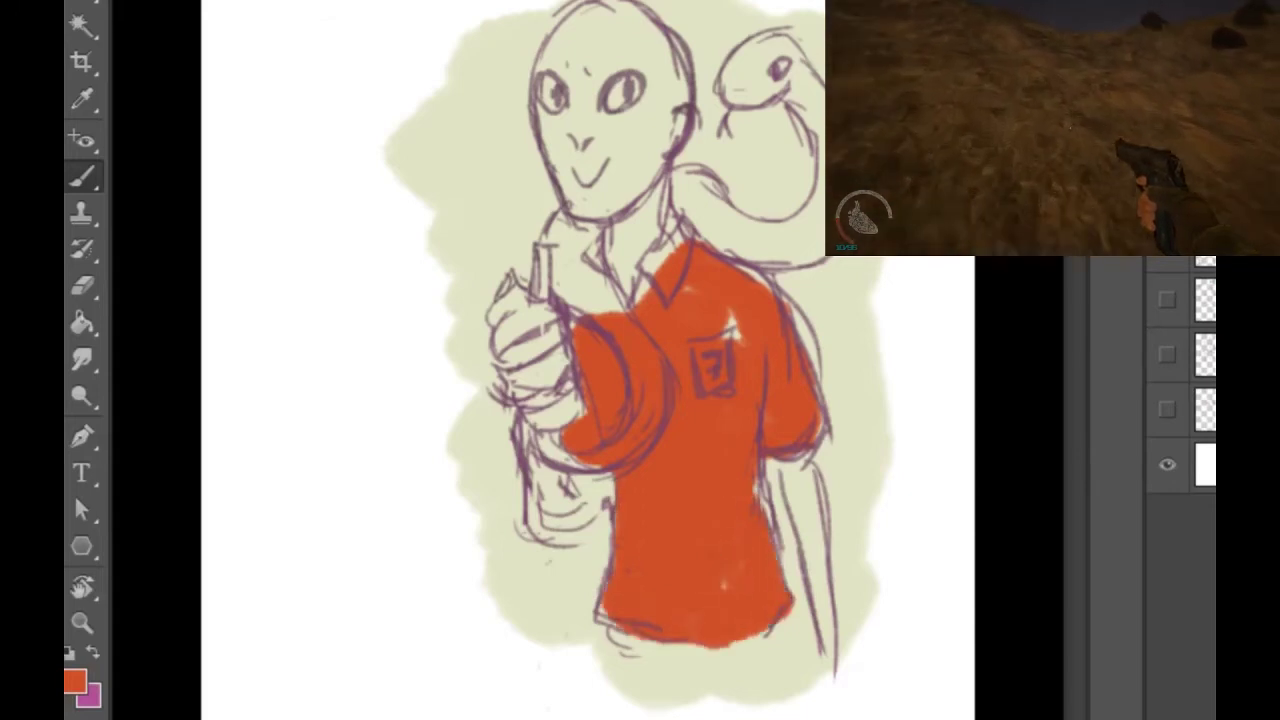
{"action": "left_click_drag", "start_coordinate": [760, 480], "coordinate": [775, 555]}
{"action": "left_click_drag", "start_coordinate": [724, 310], "coordinate": [740, 345]}
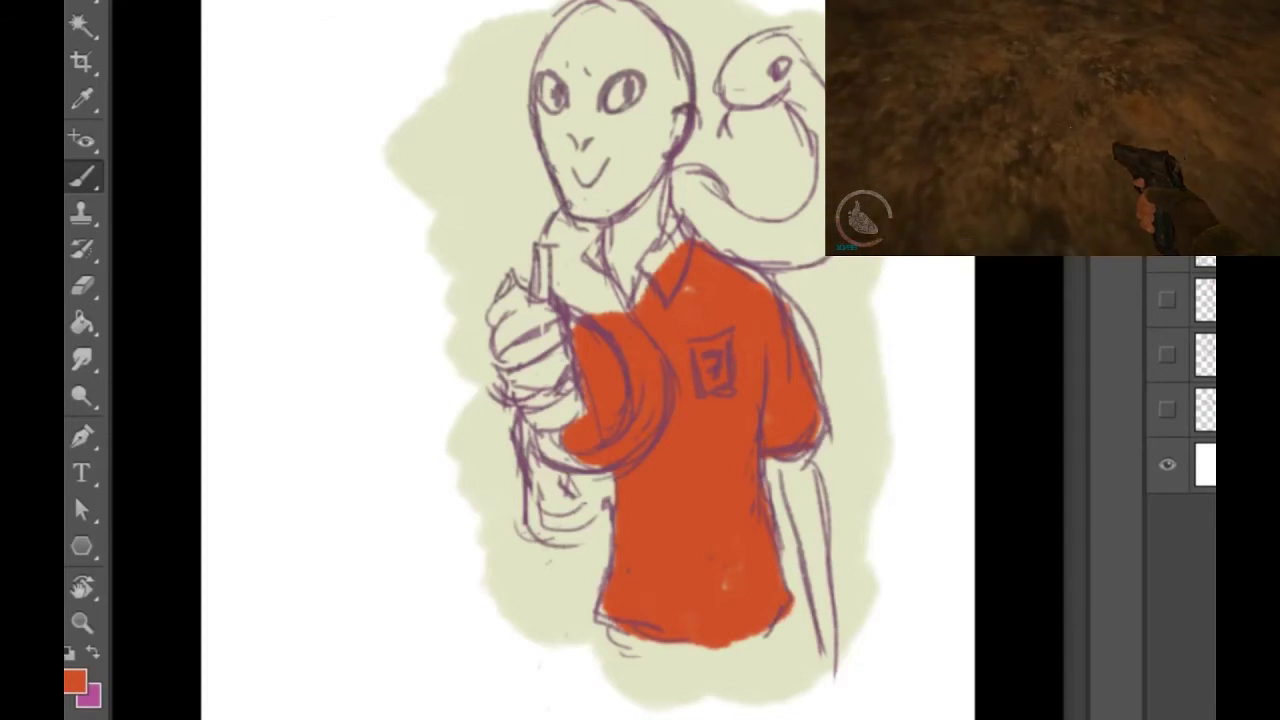
Step: Paint the inside of the number 7 badge pinkish white
{"action": "key", "text": "i"}
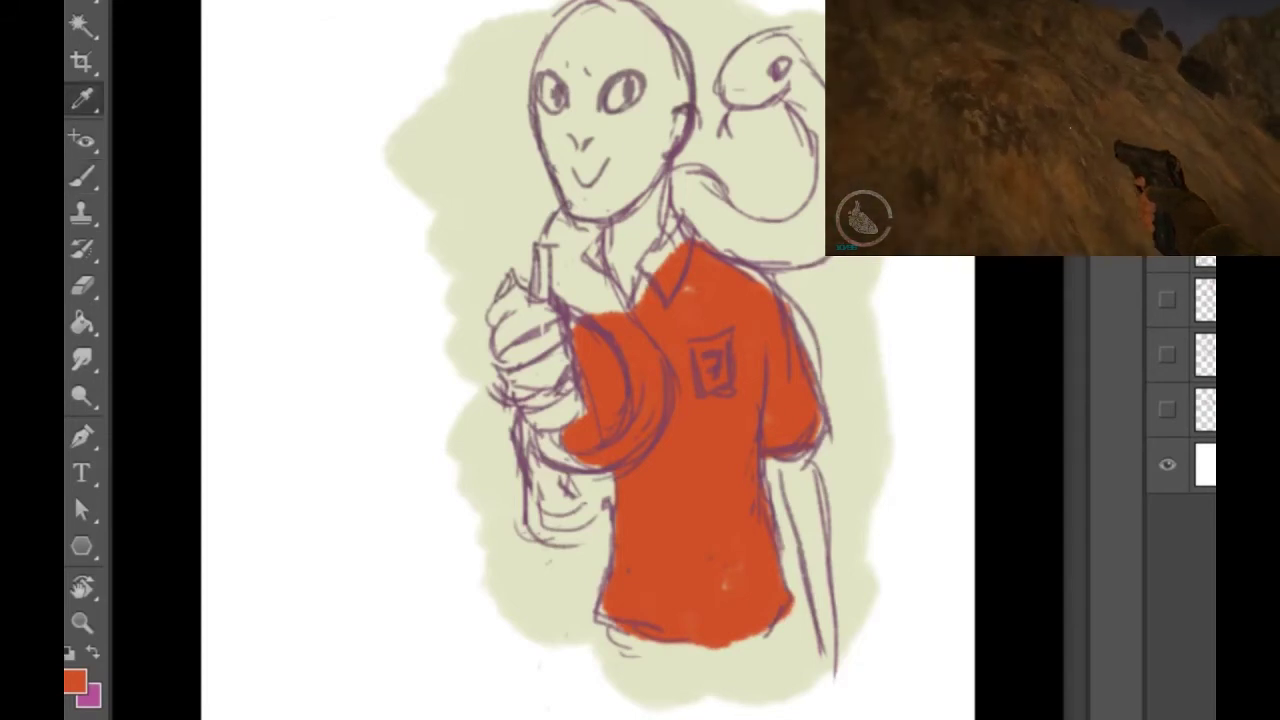
{"action": "key", "text": "b"}
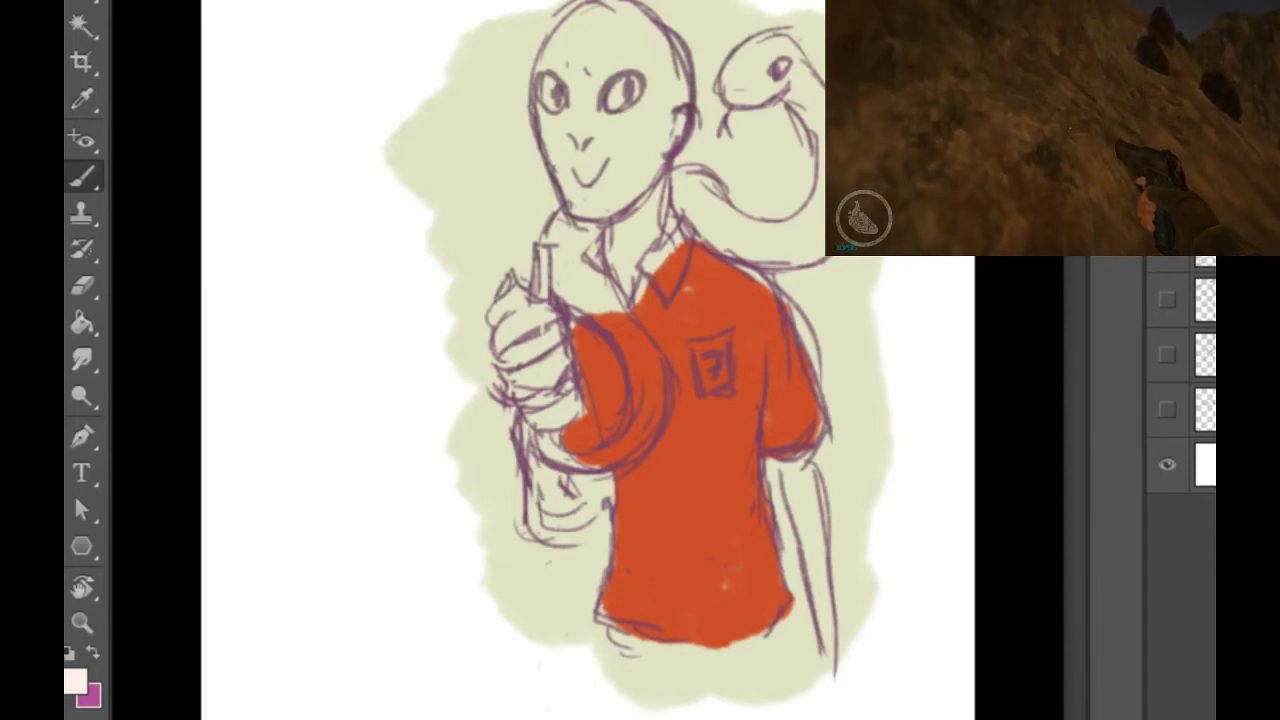
{"action": "mouse_move", "coordinate": [710, 354]}
{"action": "left_mouse_down"}
{"action": "mouse_move", "coordinate": [716, 388]}
{"action": "mouse_move", "coordinate": [732, 344]}
{"action": "mouse_move", "coordinate": [724, 392]}
{"action": "left_mouse_up"}
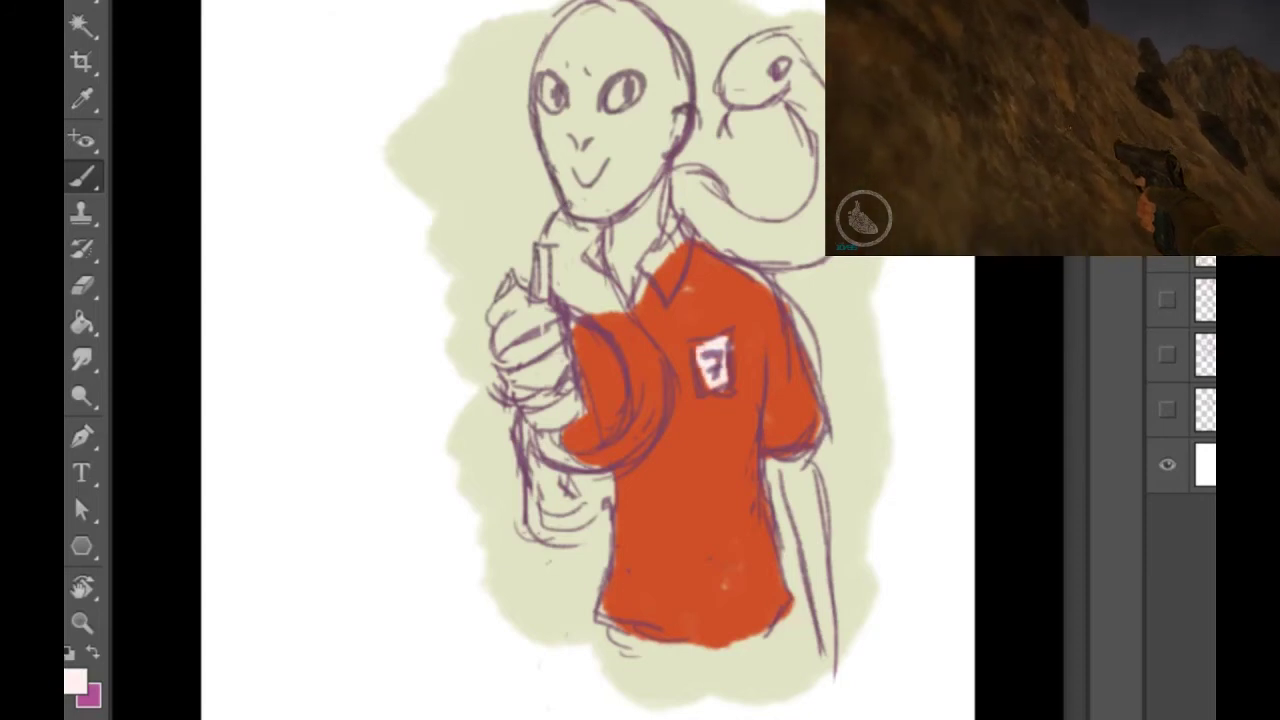
Step: Paint the collar flap above the badge greyish brown
{"action": "key", "text": "i"}
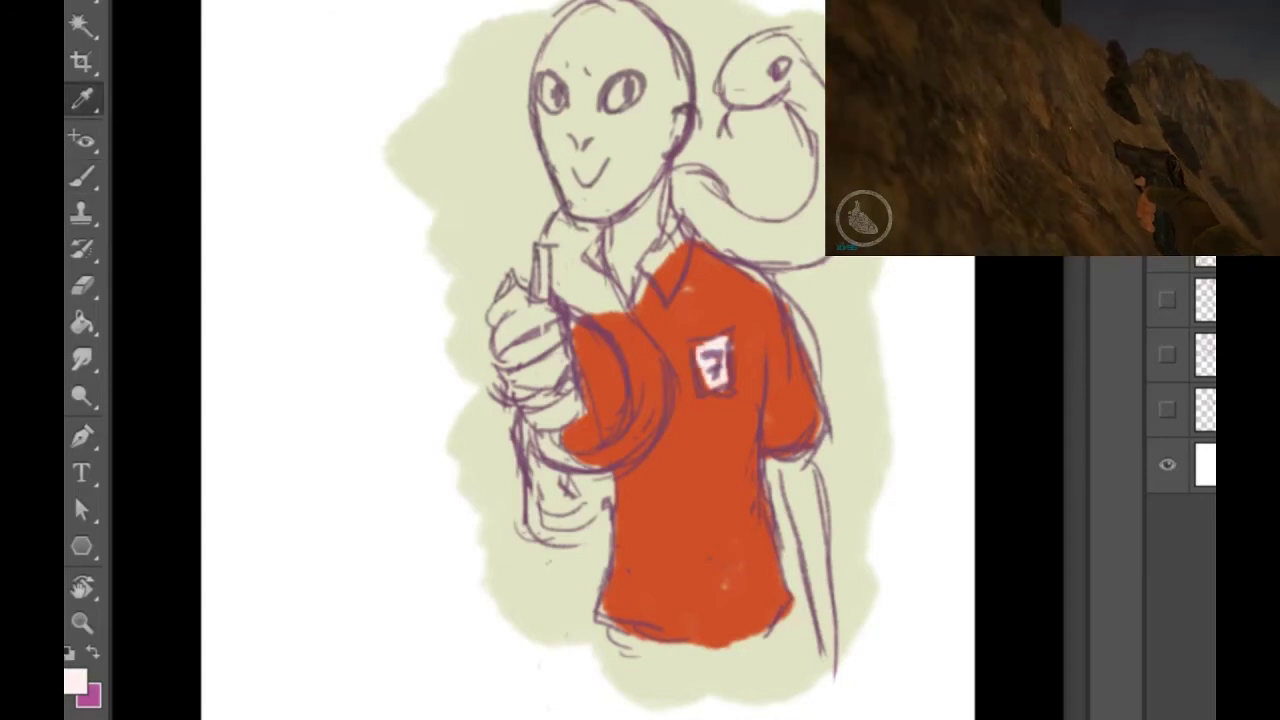
{"action": "key", "text": "b"}
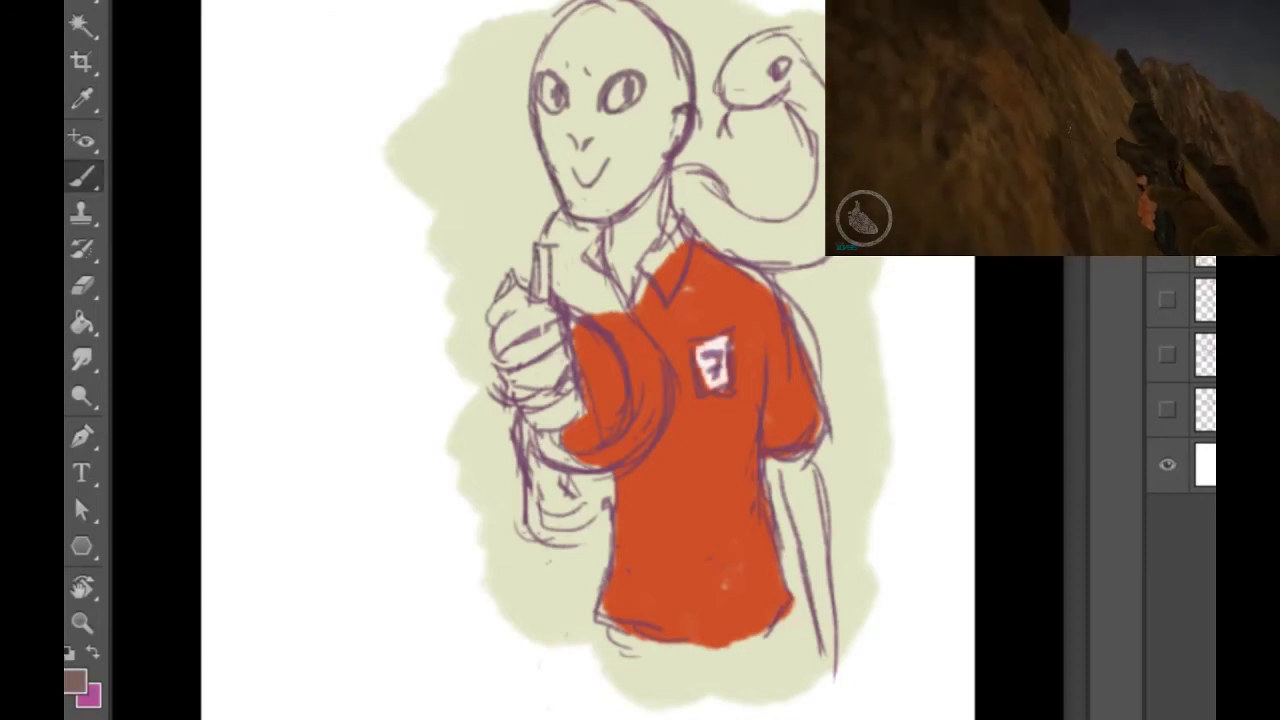
{"action": "mouse_move", "coordinate": [636, 258]}
{"action": "left_mouse_down"}
{"action": "mouse_move", "coordinate": [660, 288]}
{"action": "mouse_move", "coordinate": [680, 238]}
{"action": "left_mouse_up"}
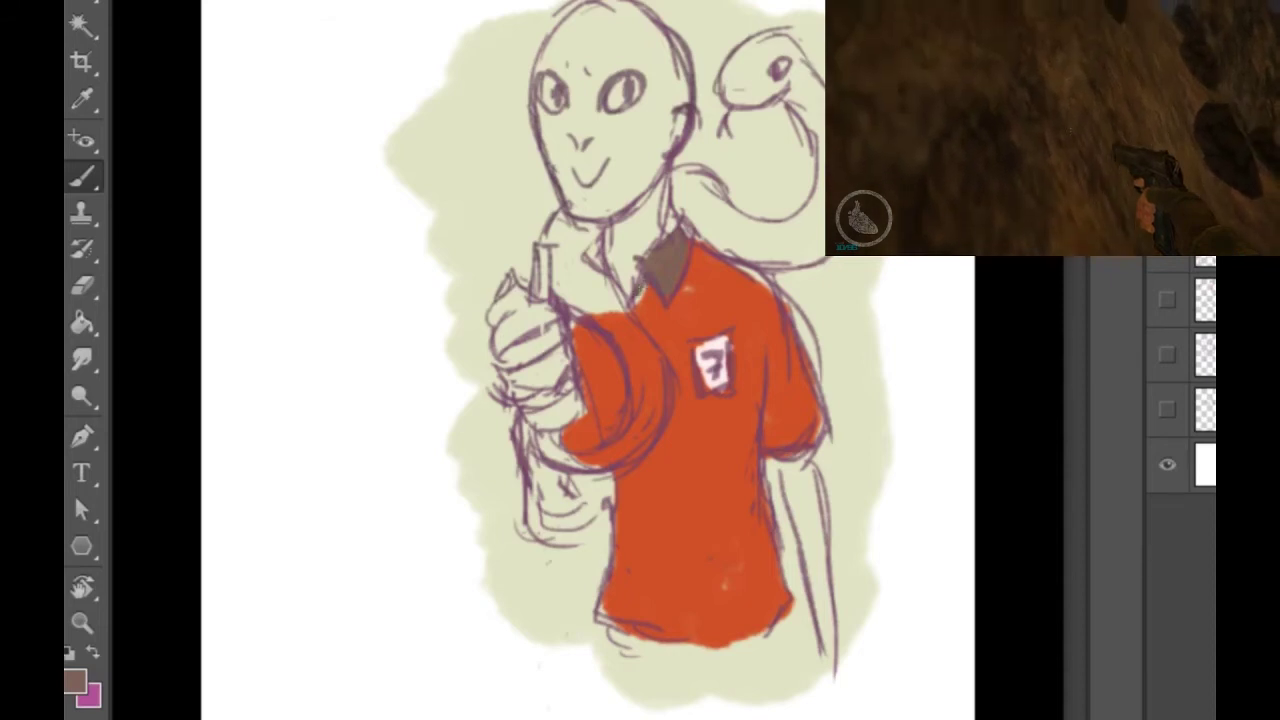
Step: Colour both of the figure's eyes and the snake's eye bright red
{"action": "key", "text": "i"}
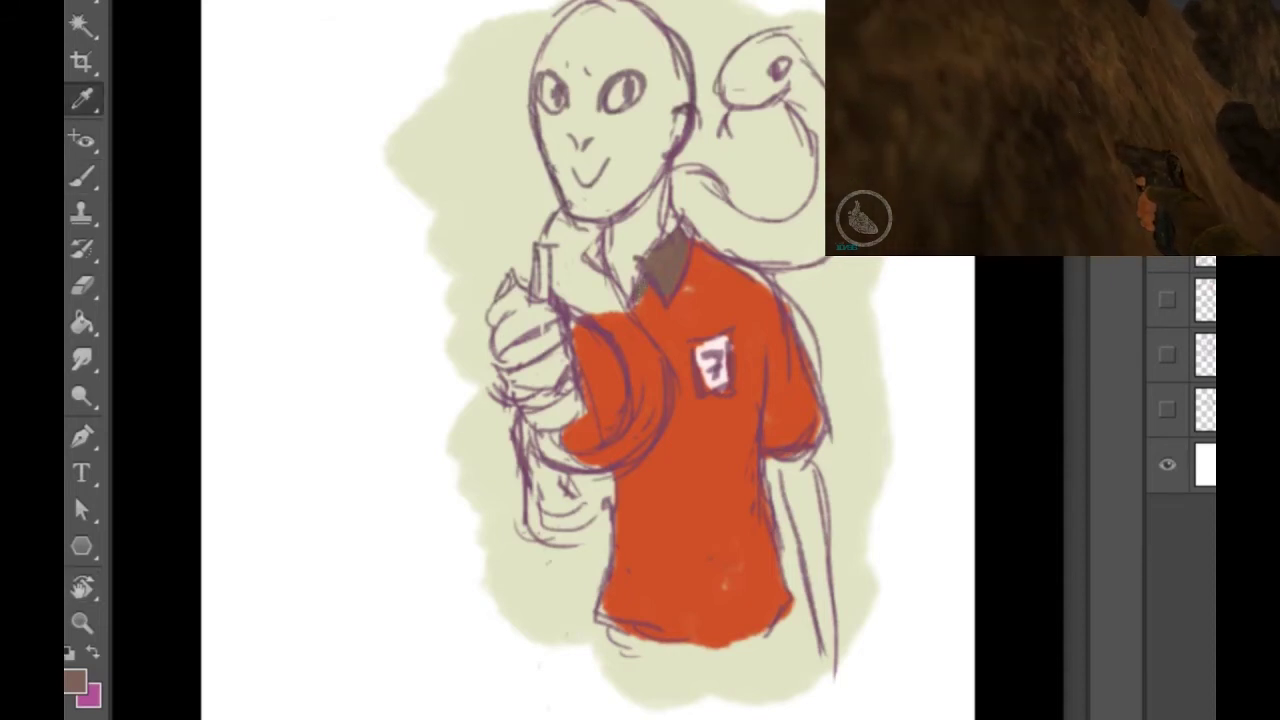
{"action": "key", "text": "b"}
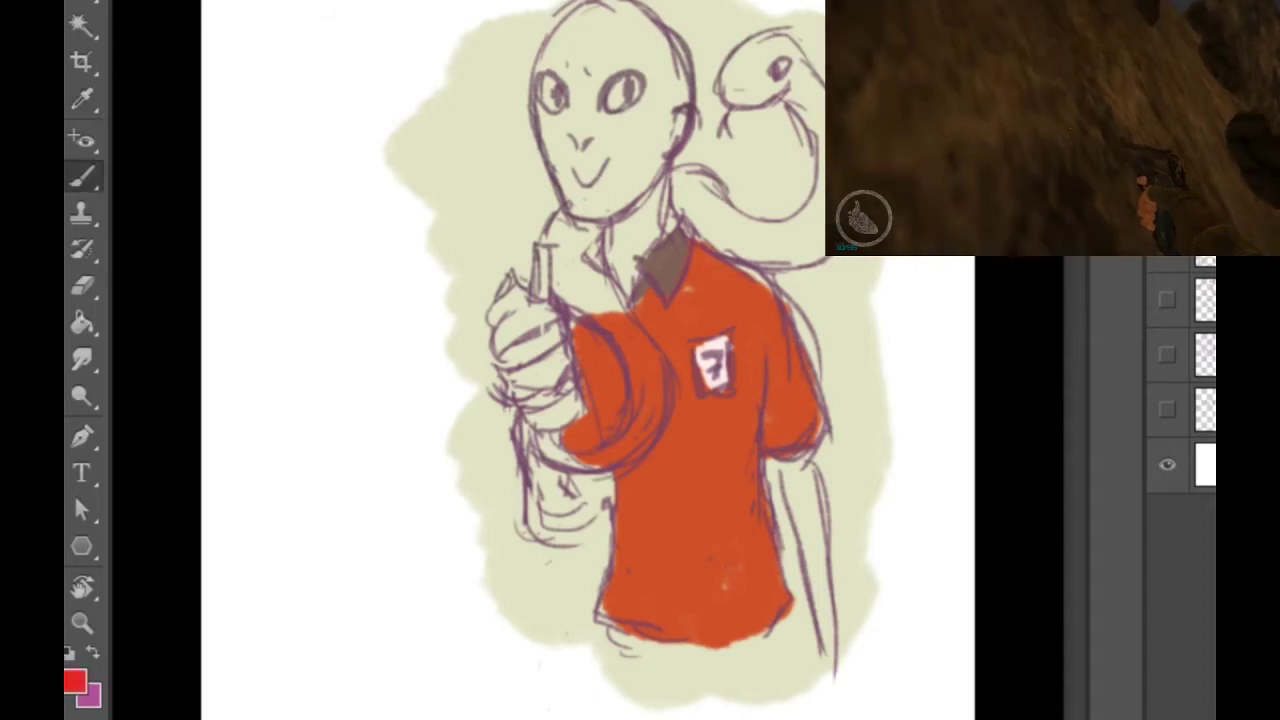
{"action": "left_click_drag", "start_coordinate": [614, 96], "coordinate": [628, 88]}
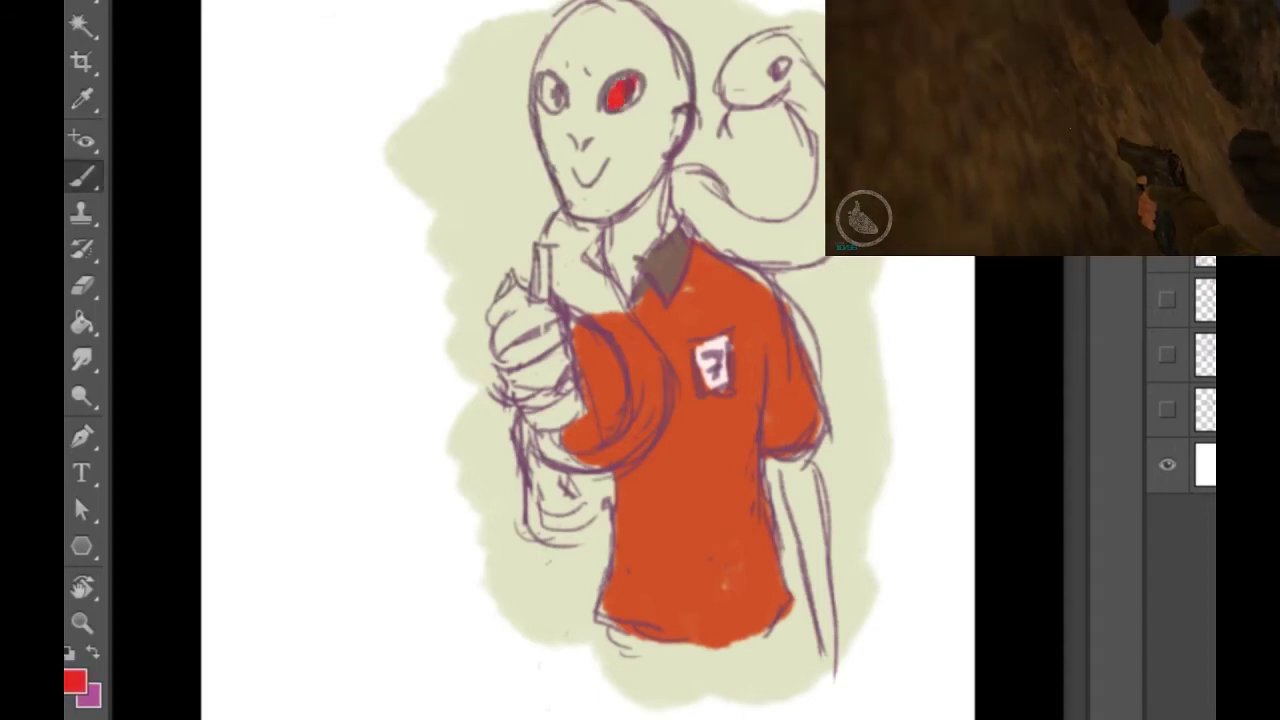
{"action": "left_click_drag", "start_coordinate": [548, 84], "coordinate": [550, 112]}
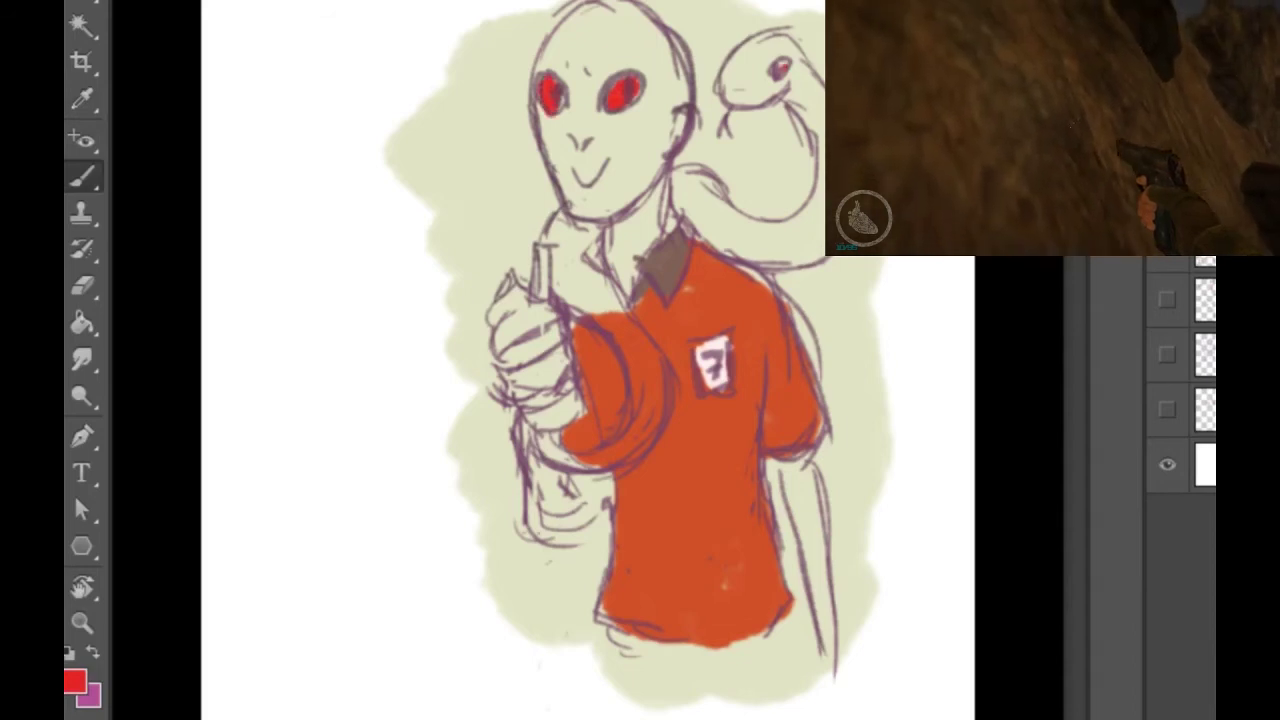
Step: Paint the figure's face, neck and hanging forearm a pale cream skin tone
{"action": "key", "text": "i"}
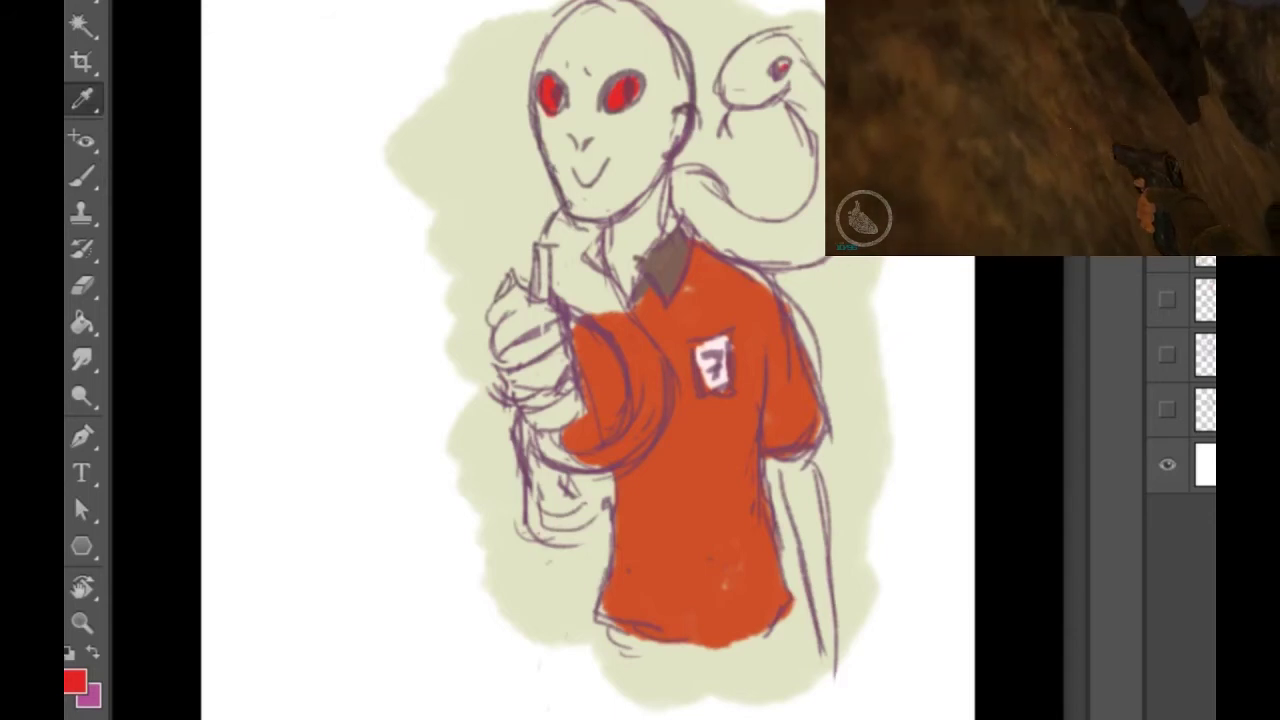
{"action": "key", "text": "b"}
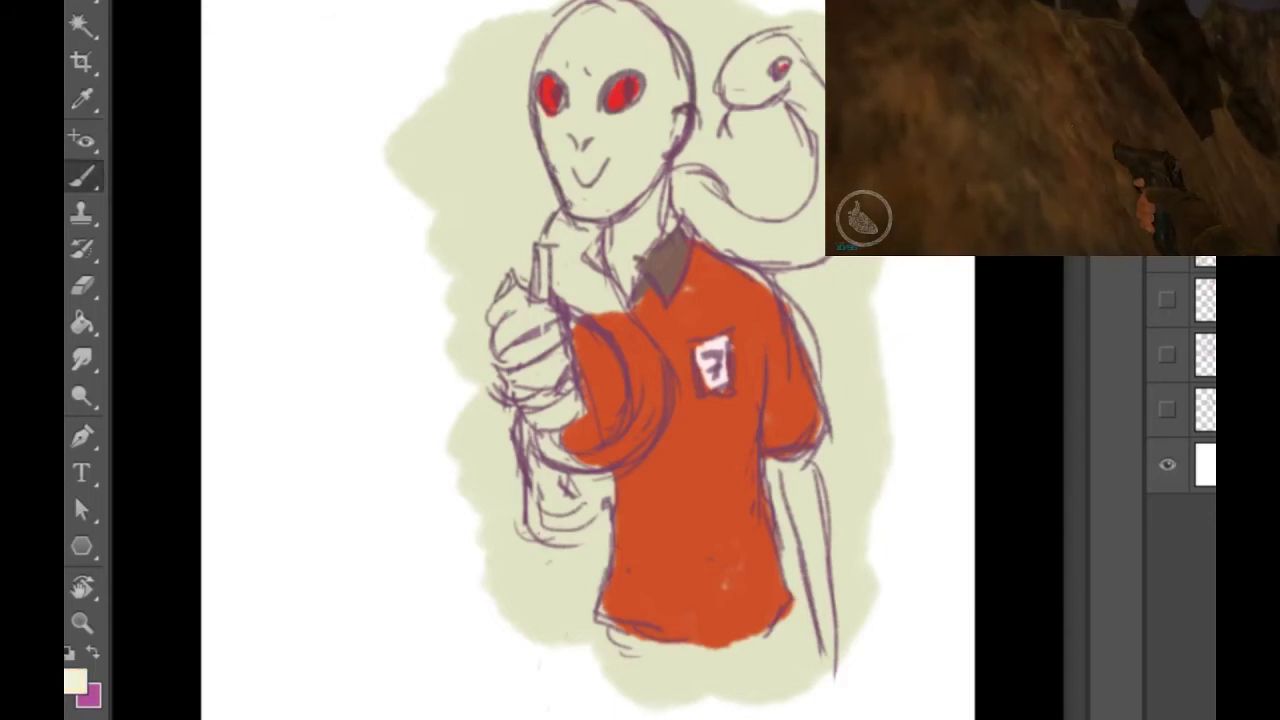
{"action": "left_click_drag", "start_coordinate": [582, 148], "coordinate": [582, 208]}
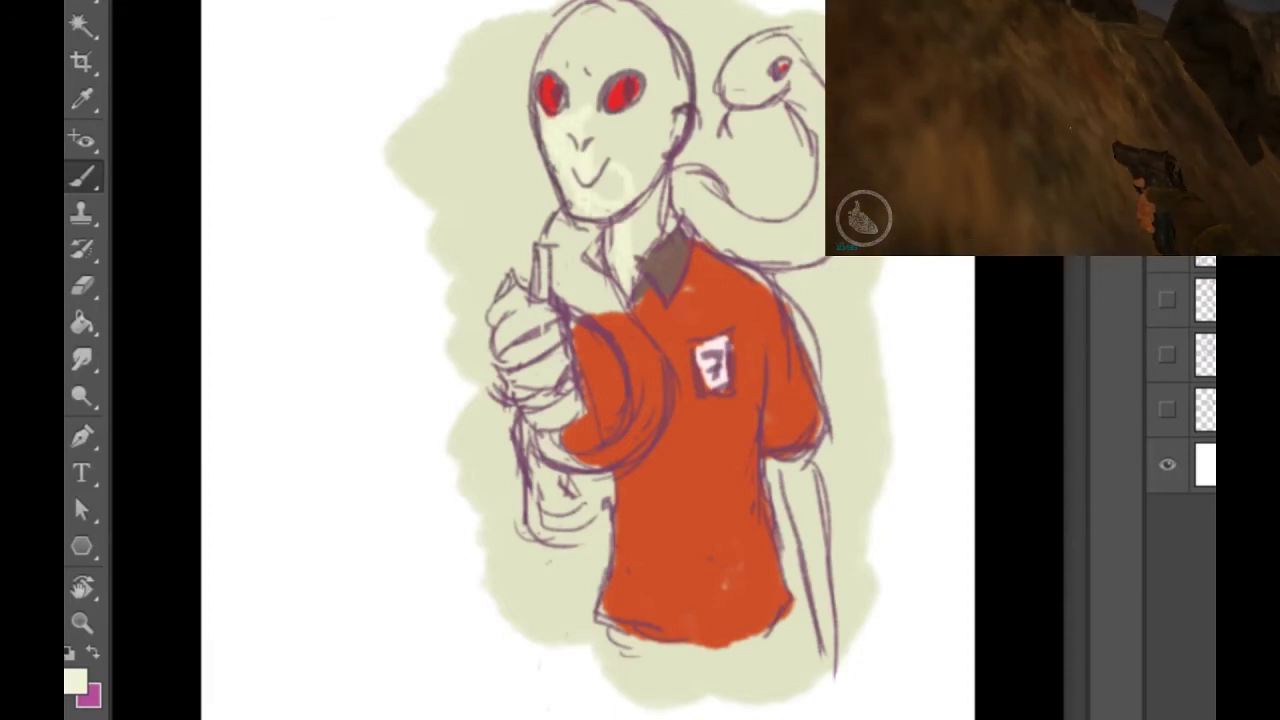
{"action": "left_click_drag", "start_coordinate": [638, 262], "coordinate": [653, 146]}
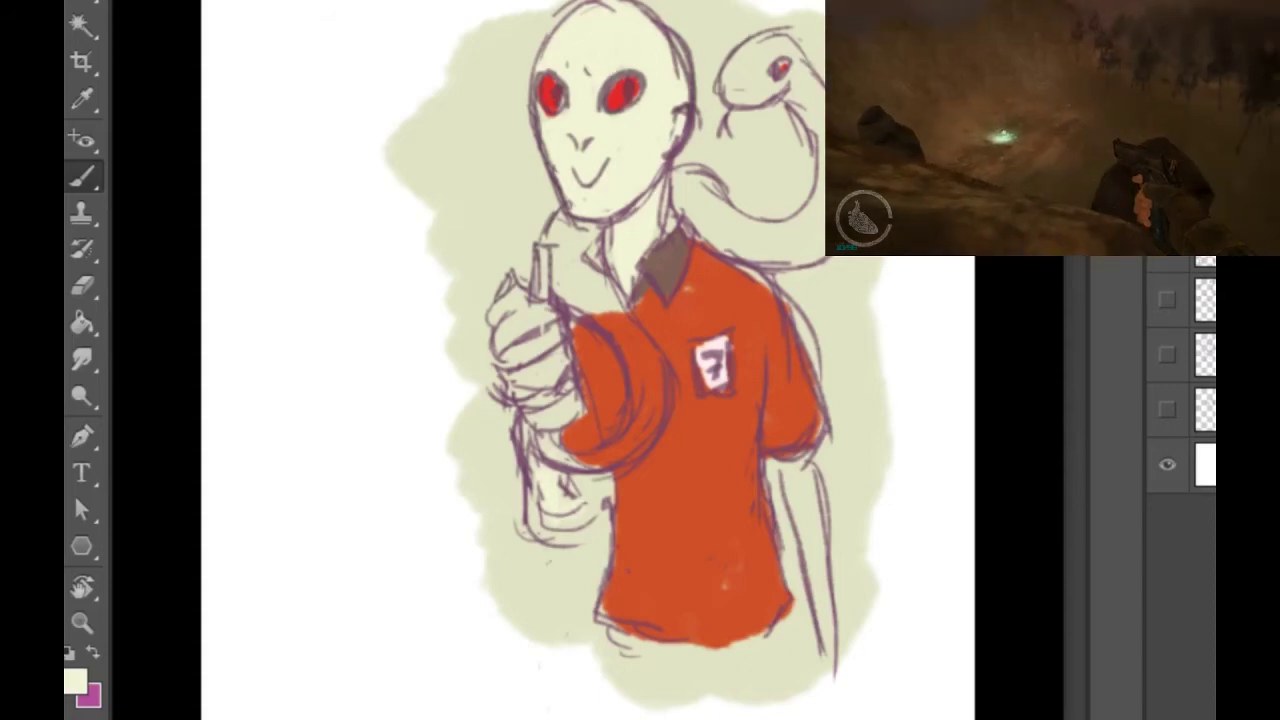
{"action": "left_click_drag", "start_coordinate": [802, 472], "coordinate": [813, 528]}
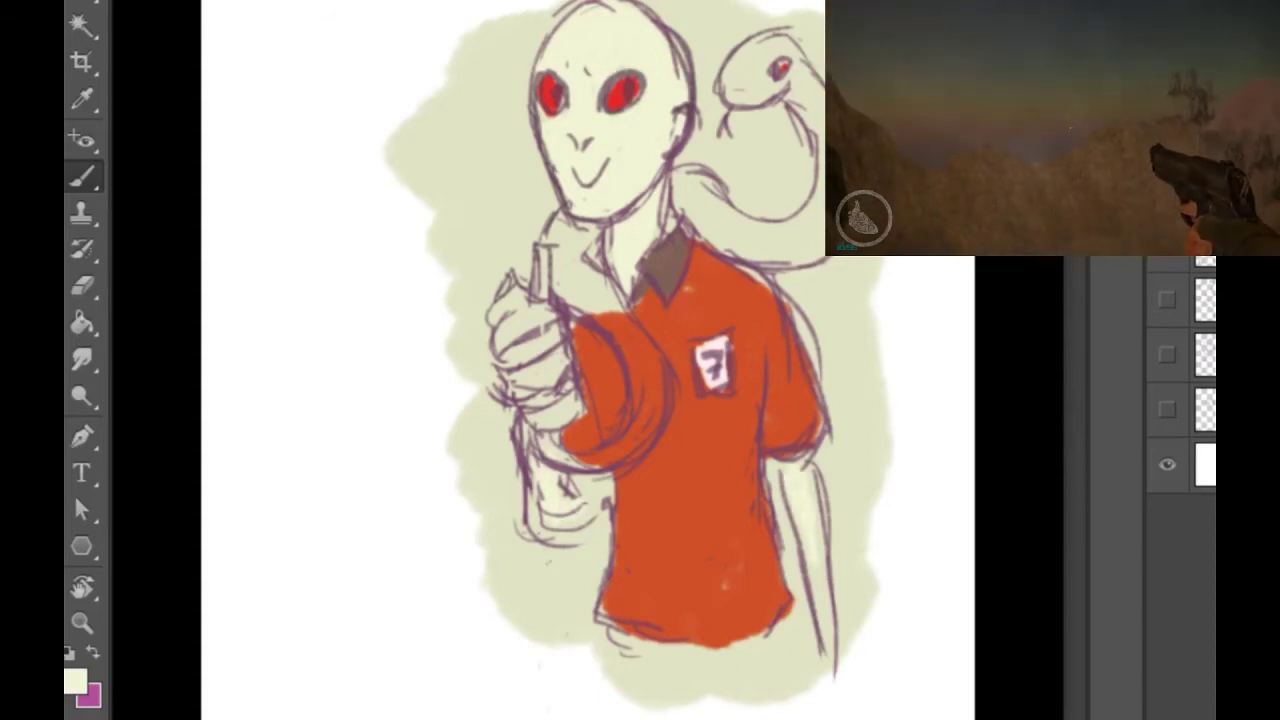
{"action": "left_click_drag", "start_coordinate": [820, 598], "coordinate": [826, 636]}
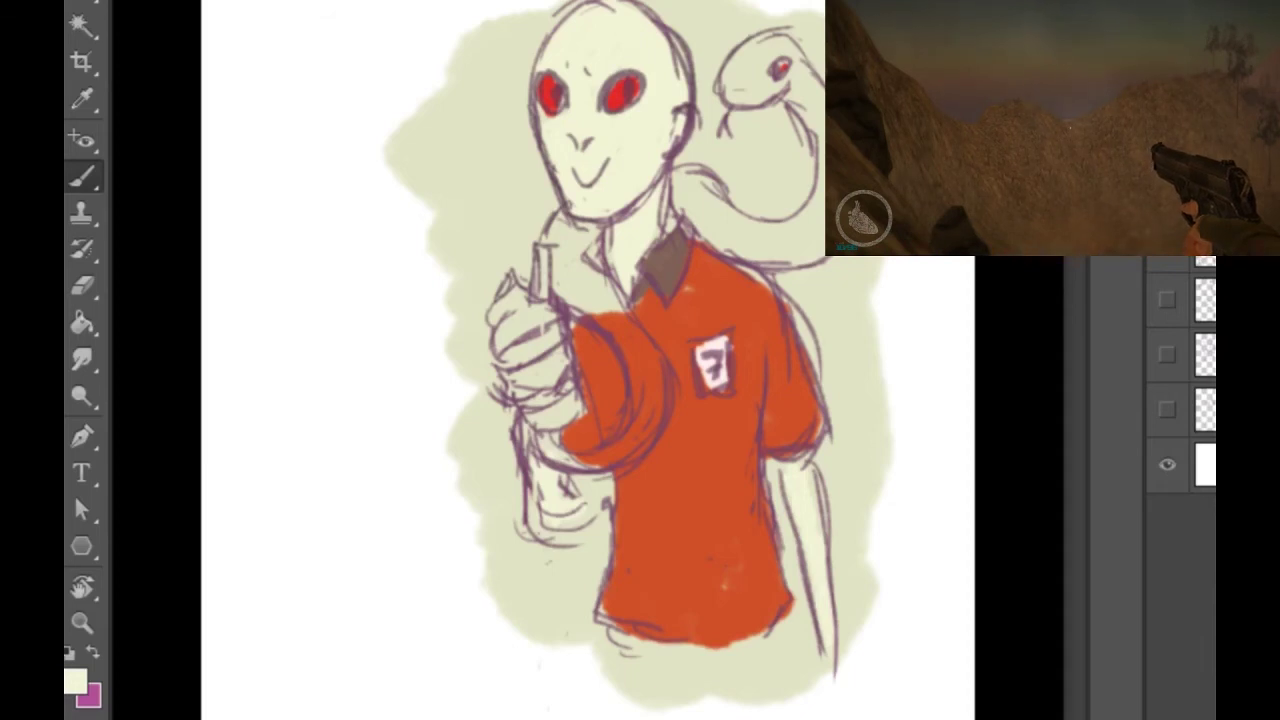
Step: Paint the swirled topping of the held drink light blue and its straw red
{"action": "key", "text": "i"}
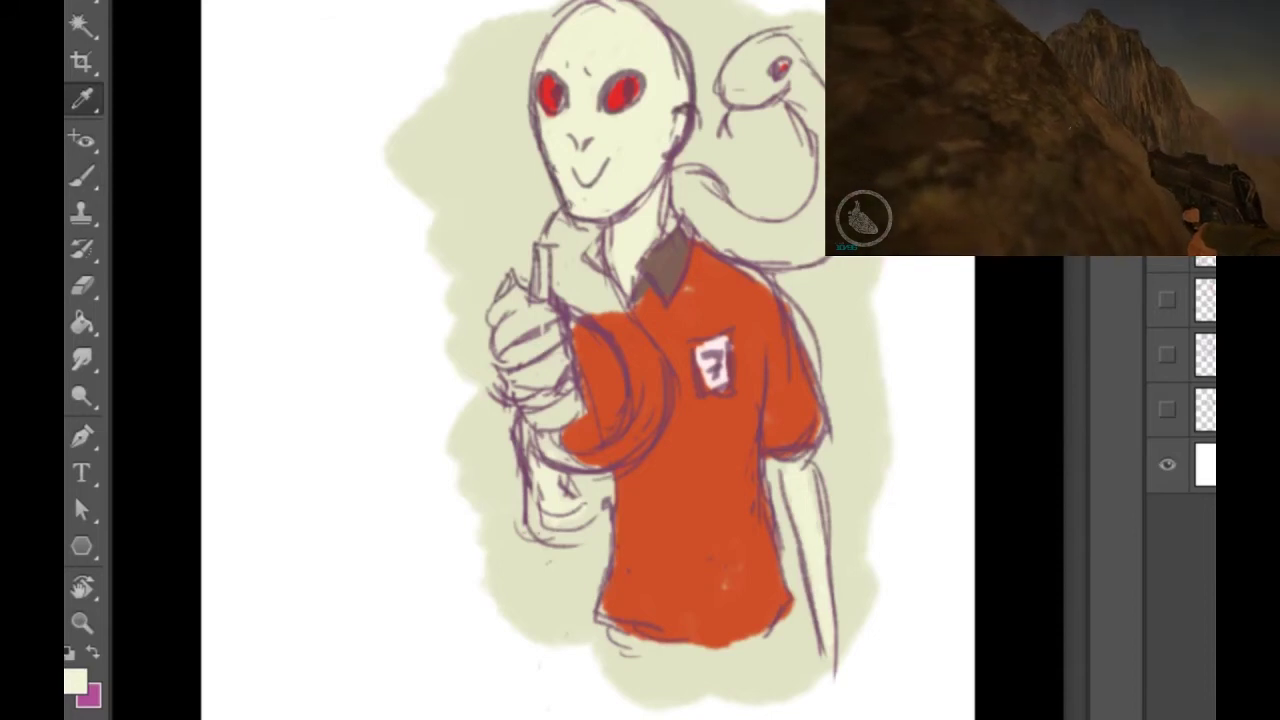
{"action": "key", "text": "b"}
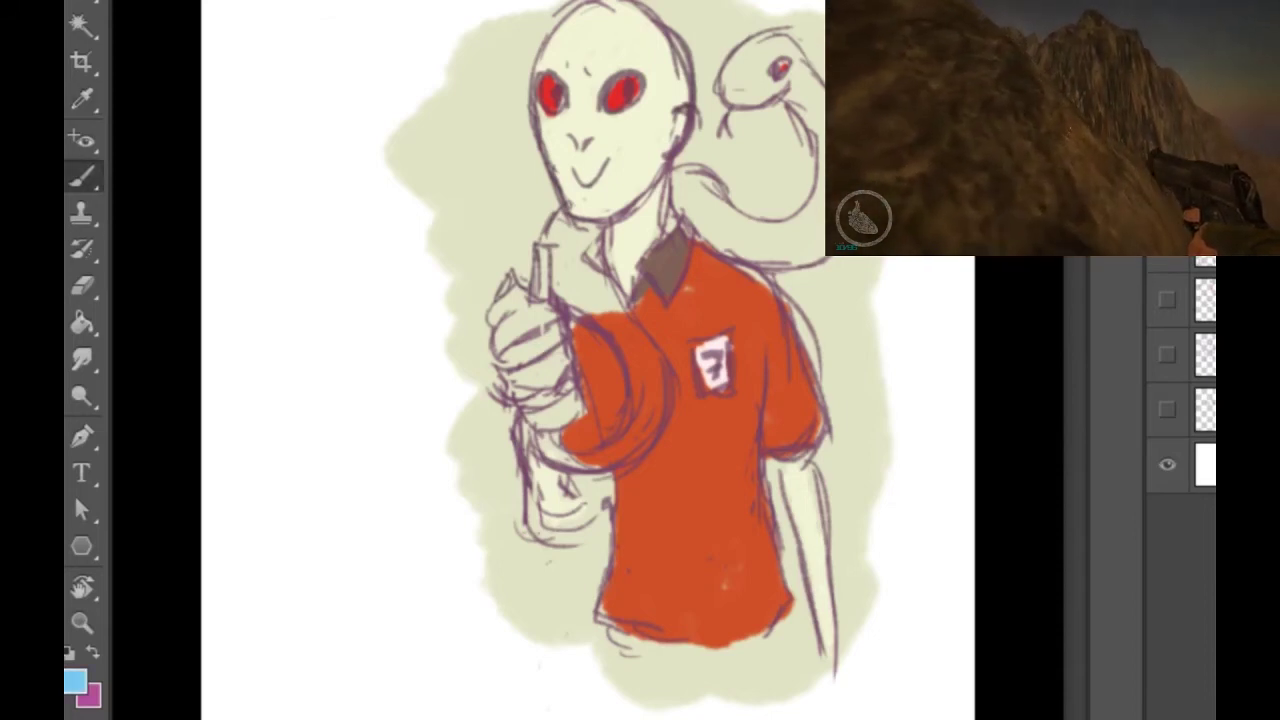
{"action": "mouse_move", "coordinate": [515, 349]}
{"action": "left_mouse_down"}
{"action": "mouse_move", "coordinate": [544, 324]}
{"action": "mouse_move", "coordinate": [519, 349]}
{"action": "mouse_move", "coordinate": [494, 341]}
{"action": "mouse_move", "coordinate": [497, 294]}
{"action": "left_mouse_up"}
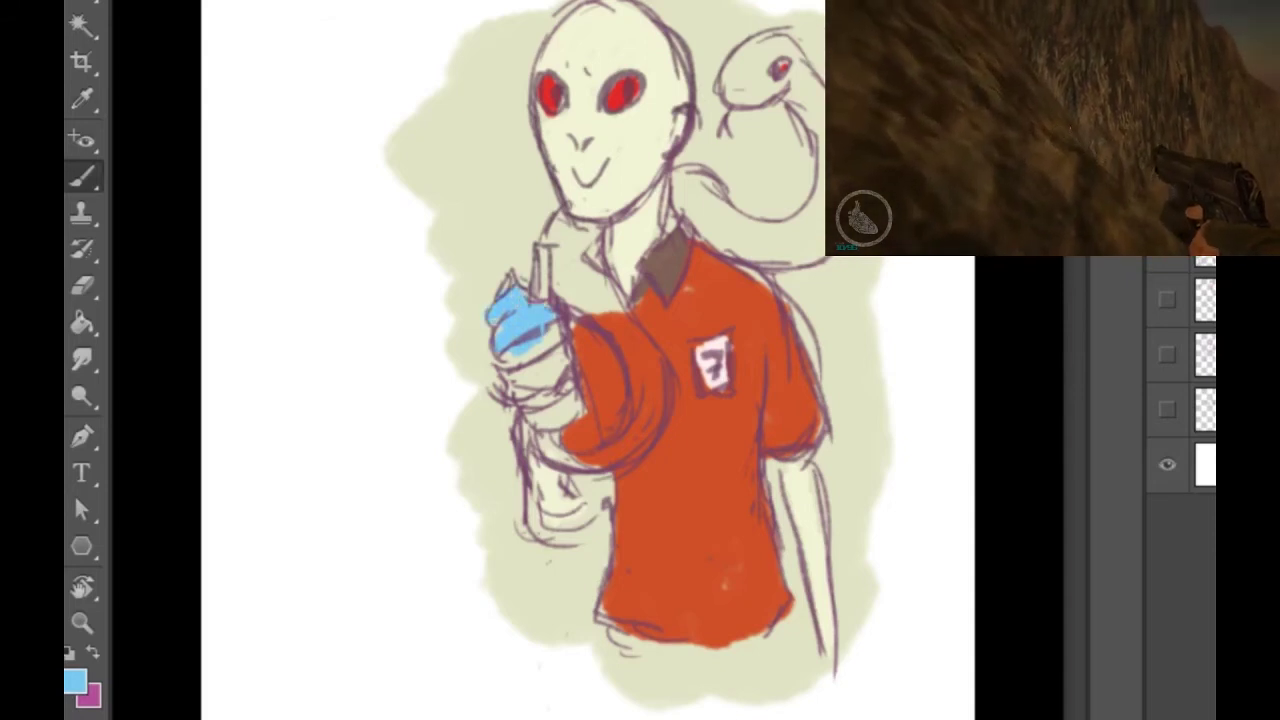
{"action": "key", "text": "i"}
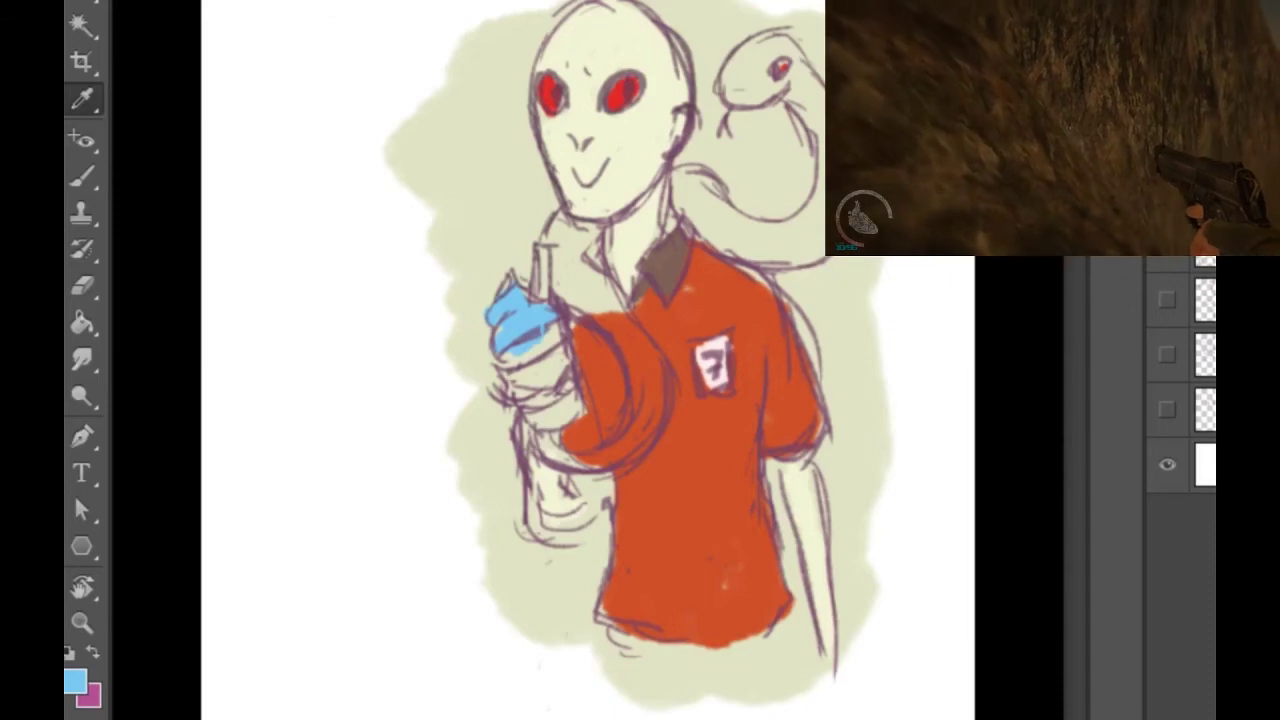
{"action": "left_click", "coordinate": [622, 93]}
{"action": "key", "text": "b"}
{"action": "left_click_drag", "start_coordinate": [542, 264], "coordinate": [543, 284]}
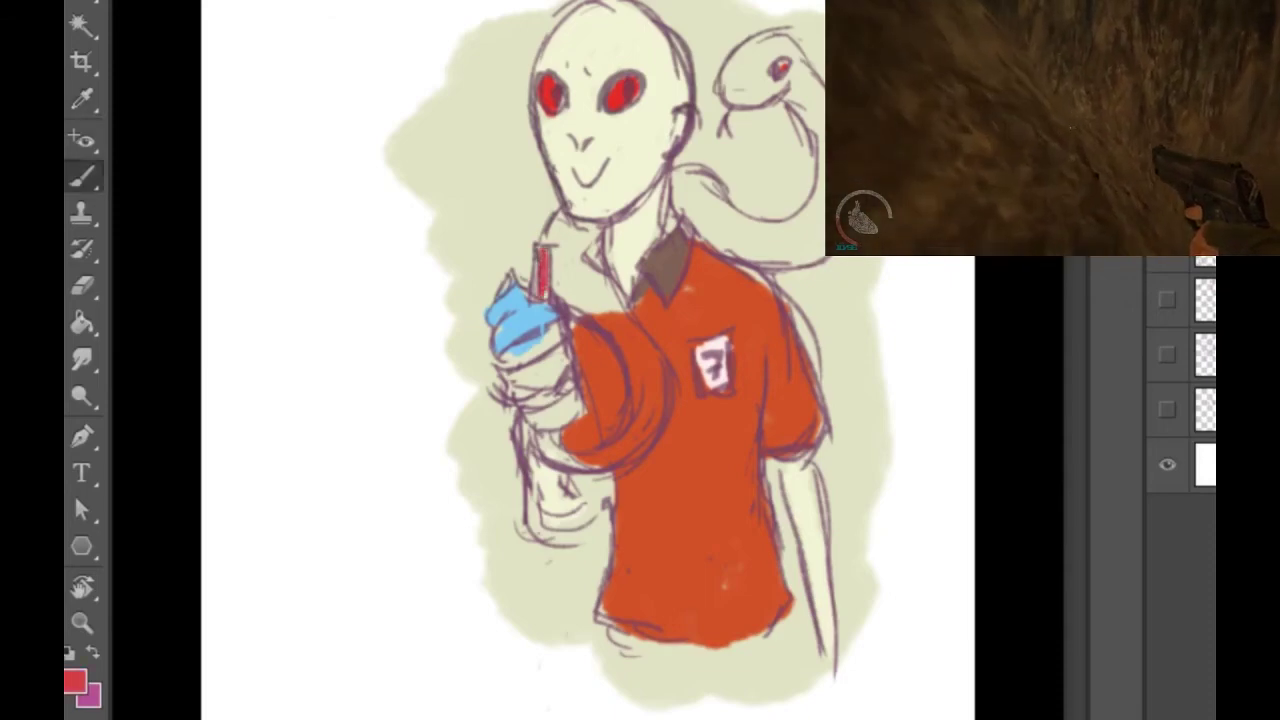
Step: Fill the body of the cup below the blue topping with pale yellow
{"action": "key", "text": "i"}
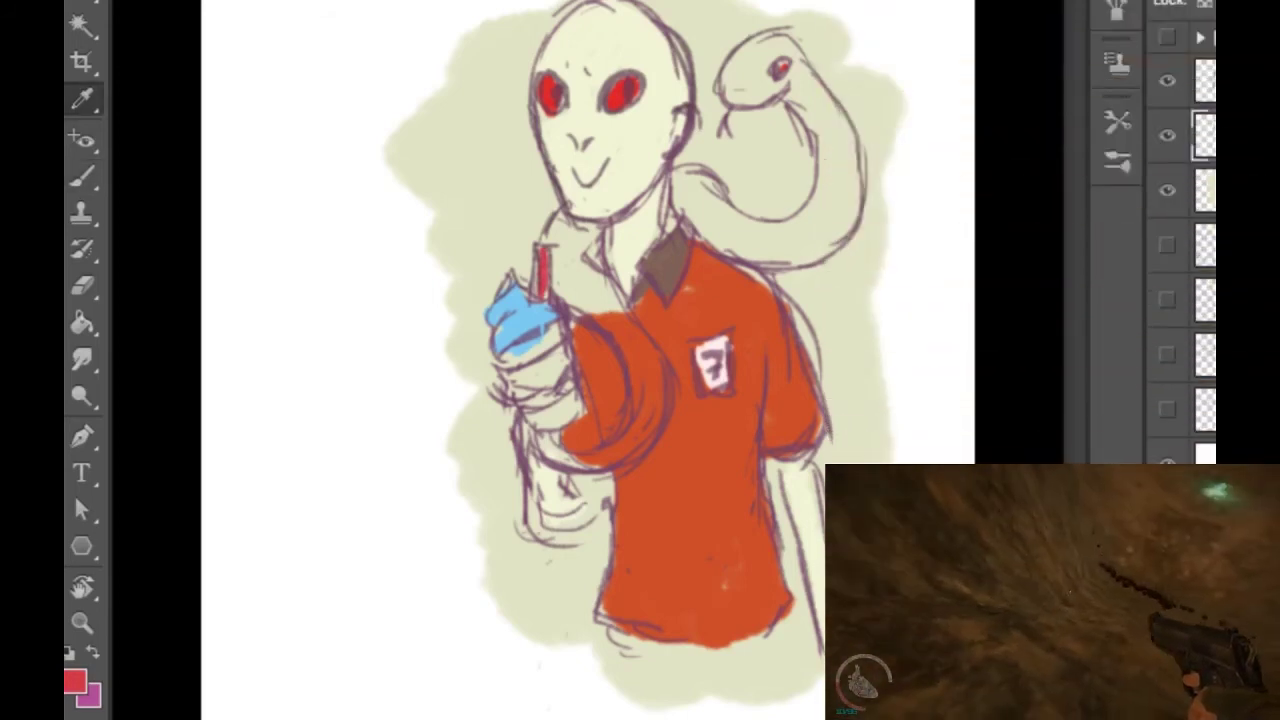
{"action": "key", "text": "b"}
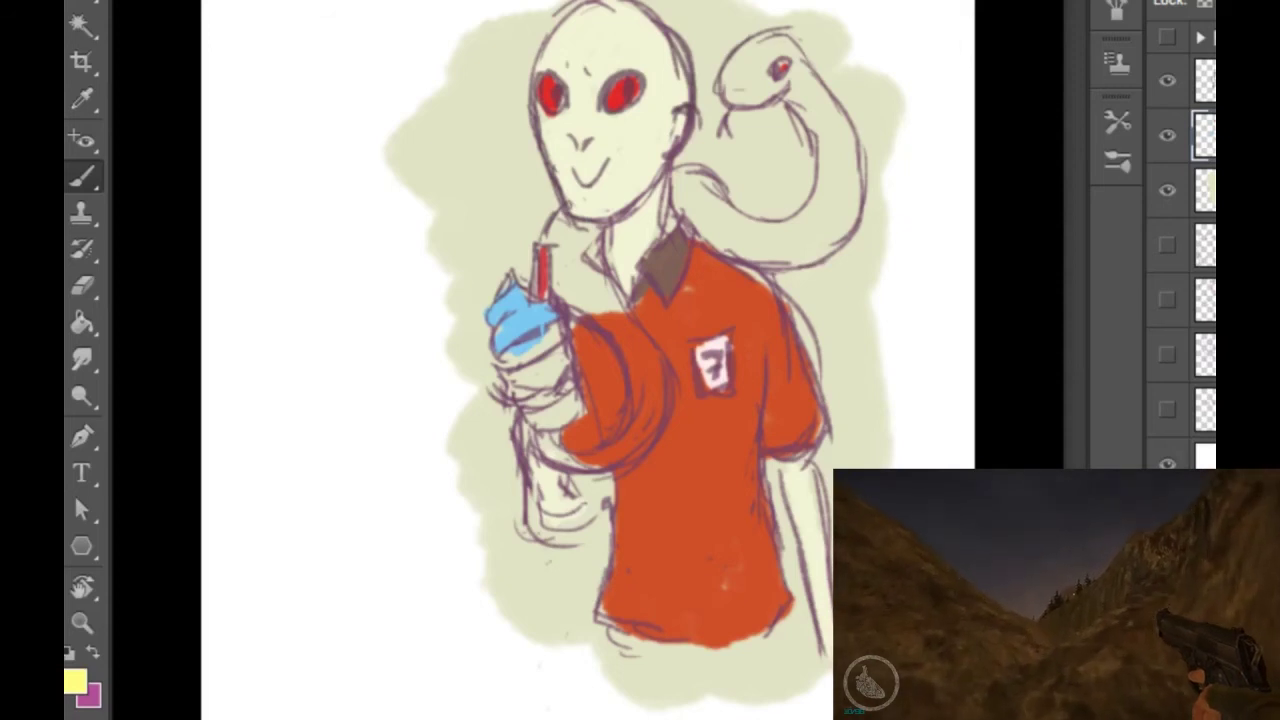
{"action": "mouse_move", "coordinate": [538, 347]}
{"action": "left_mouse_down"}
{"action": "mouse_move", "coordinate": [513, 358]}
{"action": "mouse_move", "coordinate": [557, 338]}
{"action": "mouse_move", "coordinate": [562, 384]}
{"action": "mouse_move", "coordinate": [528, 394]}
{"action": "mouse_move", "coordinate": [546, 410]}
{"action": "left_mouse_up"}
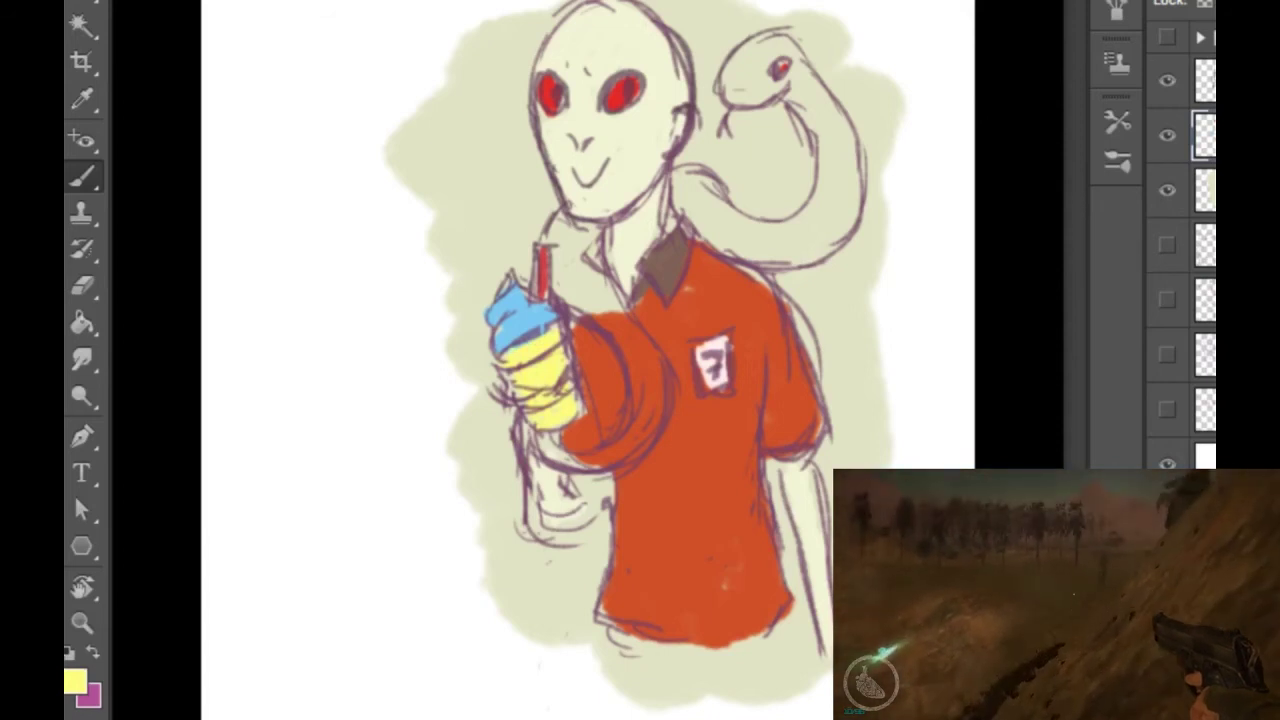
Step: Sample the topping's light blue and paint vertical streaks of it down the yellow cup
{"action": "key", "text": "i"}
{"action": "left_click", "coordinate": [522, 316]}
{"action": "key", "text": "b"}
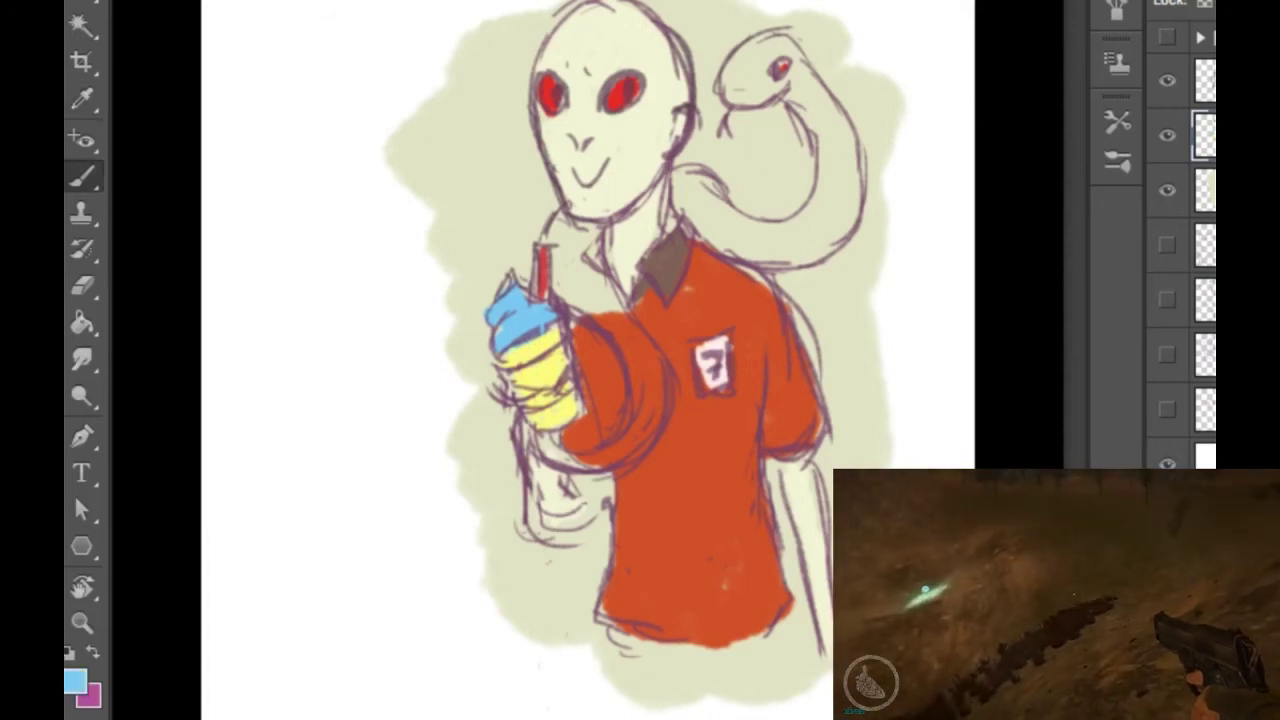
{"action": "mouse_move", "coordinate": [534, 342]}
{"action": "left_mouse_down"}
{"action": "mouse_move", "coordinate": [532, 390]}
{"action": "mouse_move", "coordinate": [568, 408]}
{"action": "mouse_move", "coordinate": [543, 416]}
{"action": "left_mouse_up"}
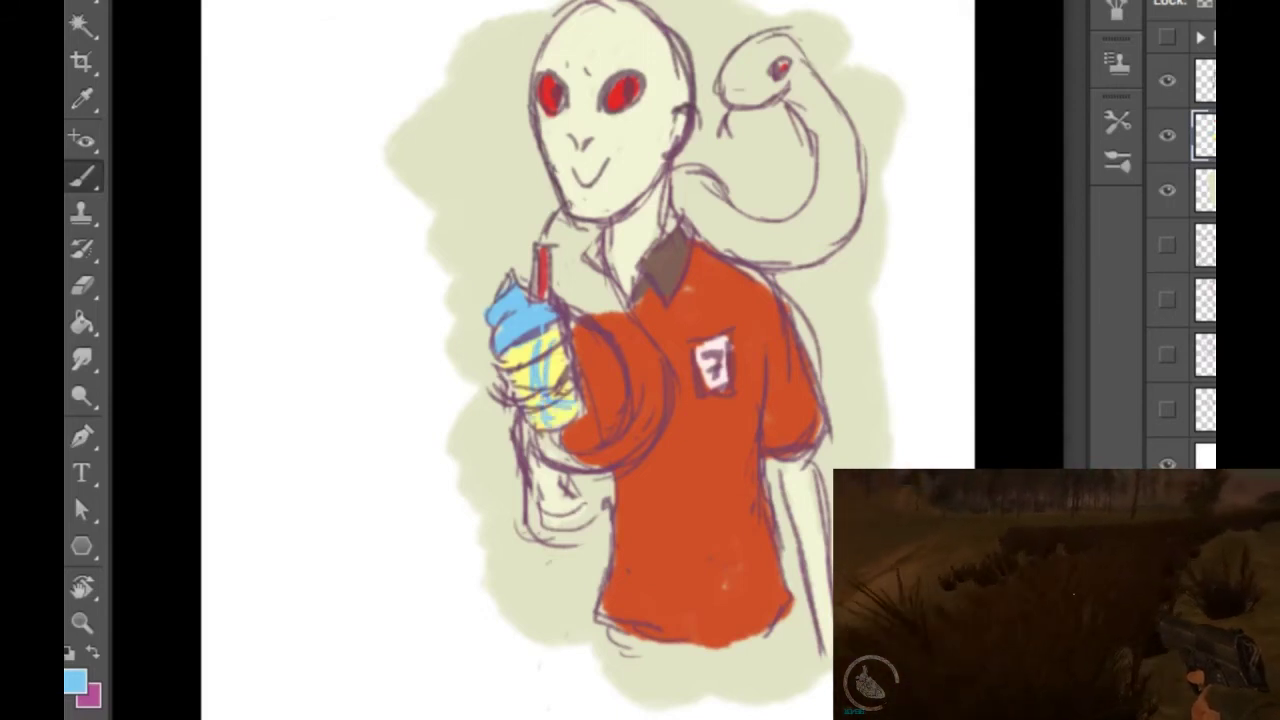
{"action": "left_click_drag", "start_coordinate": [506, 352], "coordinate": [506, 380]}
{"action": "left_click_drag", "start_coordinate": [512, 350], "coordinate": [516, 382]}
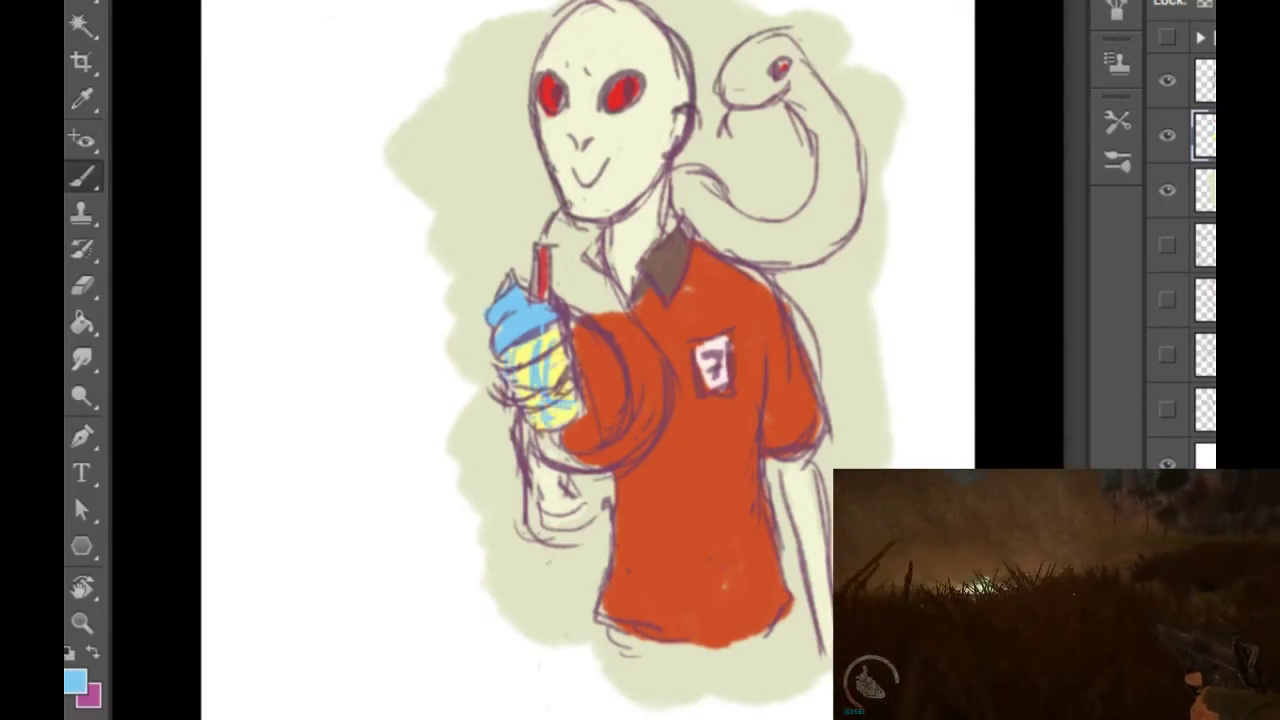
Step: Paint the snake's front loop mint green, from beside the figure's neck down and around the raised sleeve
{"action": "key", "text": "i"}
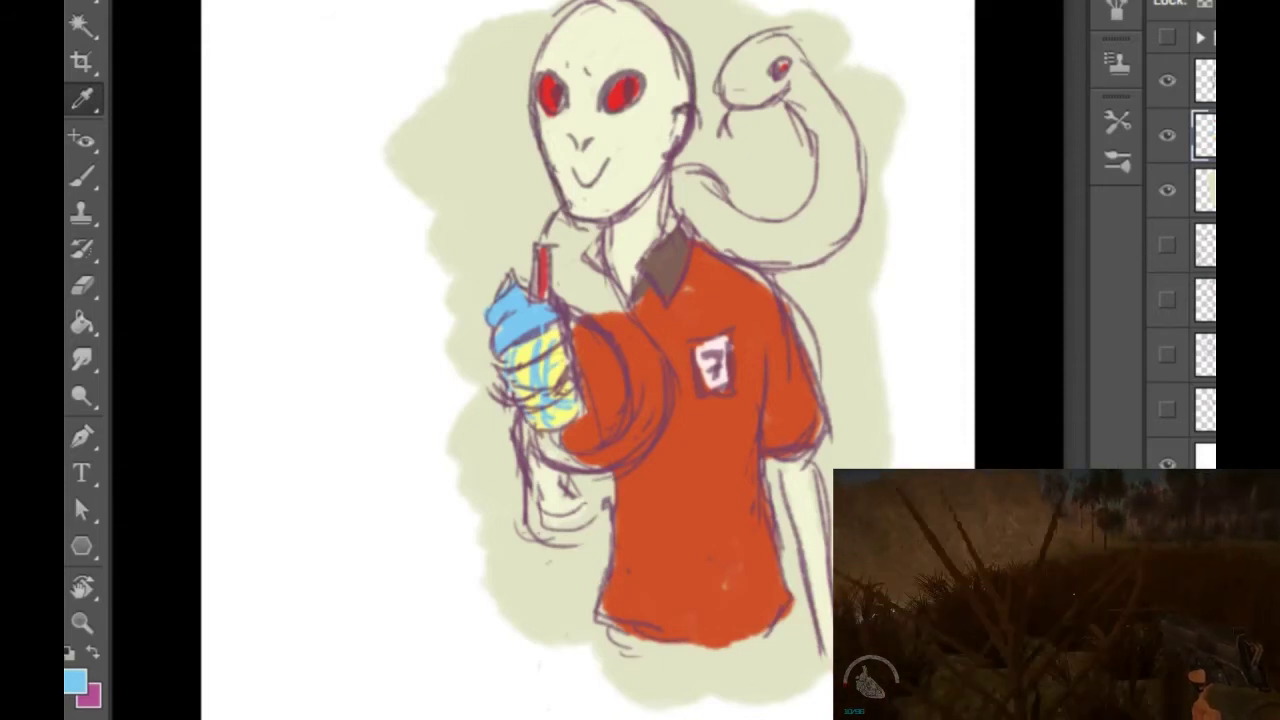
{"action": "key", "text": "b"}
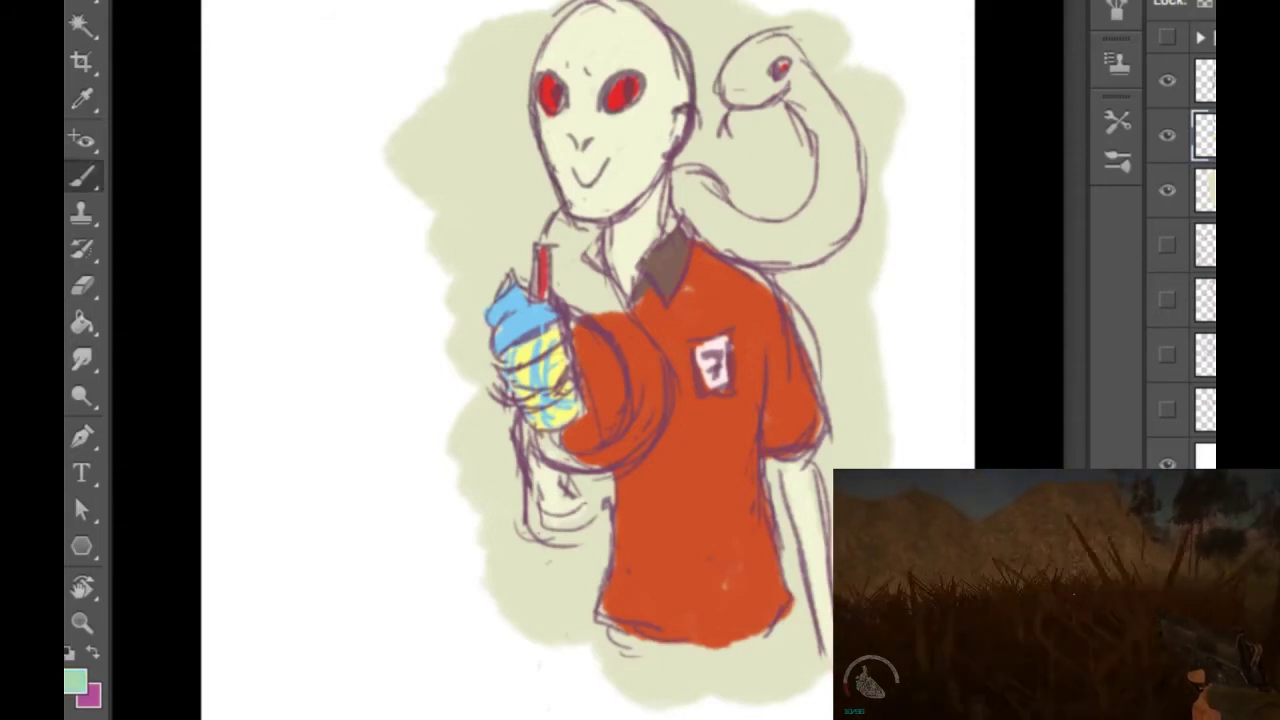
{"action": "mouse_move", "coordinate": [568, 250]}
{"action": "left_mouse_down"}
{"action": "mouse_move", "coordinate": [575, 302]}
{"action": "mouse_move", "coordinate": [630, 345]}
{"action": "mouse_move", "coordinate": [558, 232]}
{"action": "mouse_move", "coordinate": [586, 236]}
{"action": "left_mouse_up"}
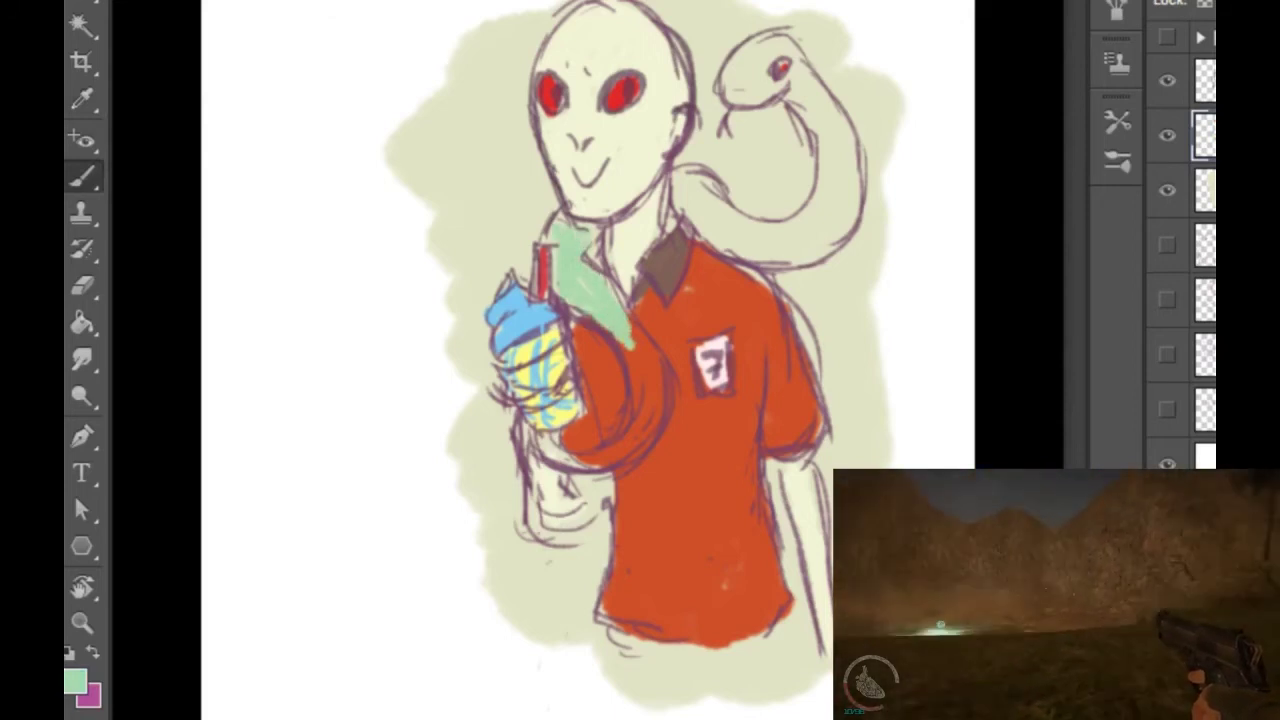
{"action": "mouse_move", "coordinate": [630, 340]}
{"action": "left_mouse_down"}
{"action": "mouse_move", "coordinate": [650, 385]}
{"action": "mouse_move", "coordinate": [640, 330]}
{"action": "mouse_move", "coordinate": [656, 410]}
{"action": "mouse_move", "coordinate": [659, 382]}
{"action": "mouse_move", "coordinate": [646, 420]}
{"action": "left_mouse_up"}
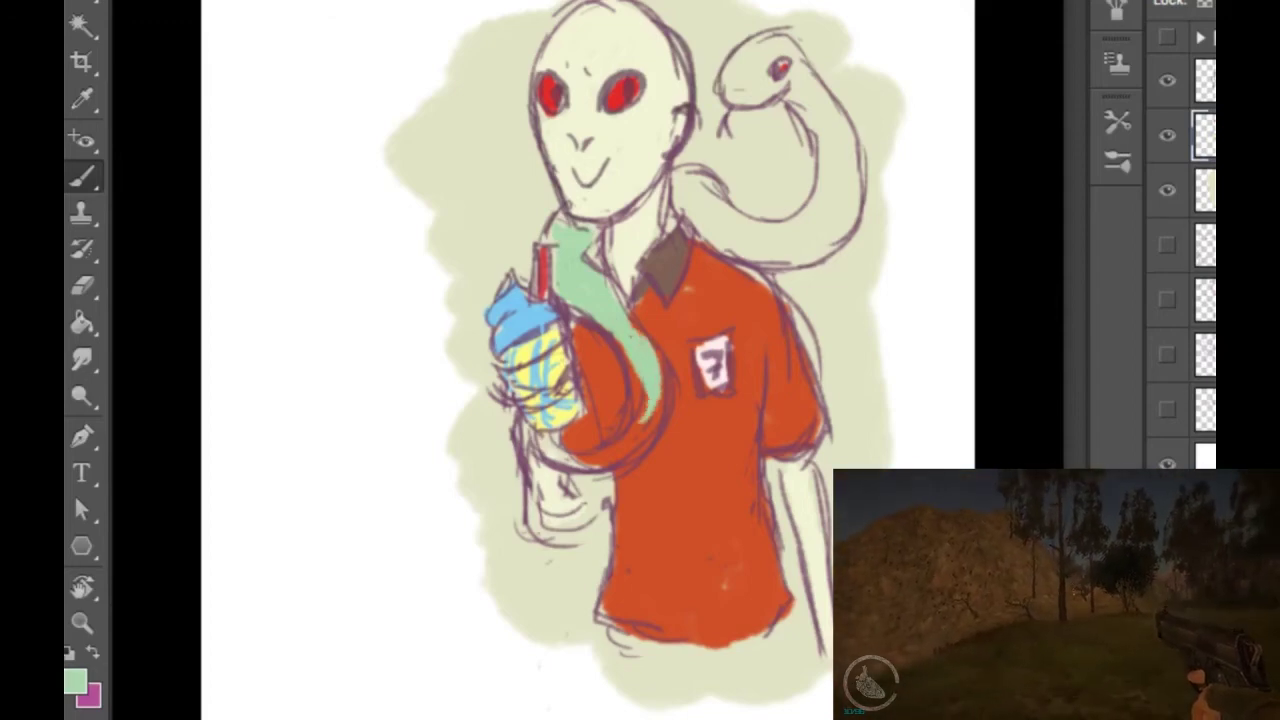
{"action": "mouse_move", "coordinate": [548, 438]}
{"action": "left_mouse_down"}
{"action": "mouse_move", "coordinate": [604, 464]}
{"action": "mouse_move", "coordinate": [658, 398]}
{"action": "left_mouse_up"}
{"action": "mouse_move", "coordinate": [606, 453]}
{"action": "left_mouse_down"}
{"action": "mouse_move", "coordinate": [629, 447]}
{"action": "mouse_move", "coordinate": [637, 370]}
{"action": "mouse_move", "coordinate": [556, 398]}
{"action": "left_mouse_up"}
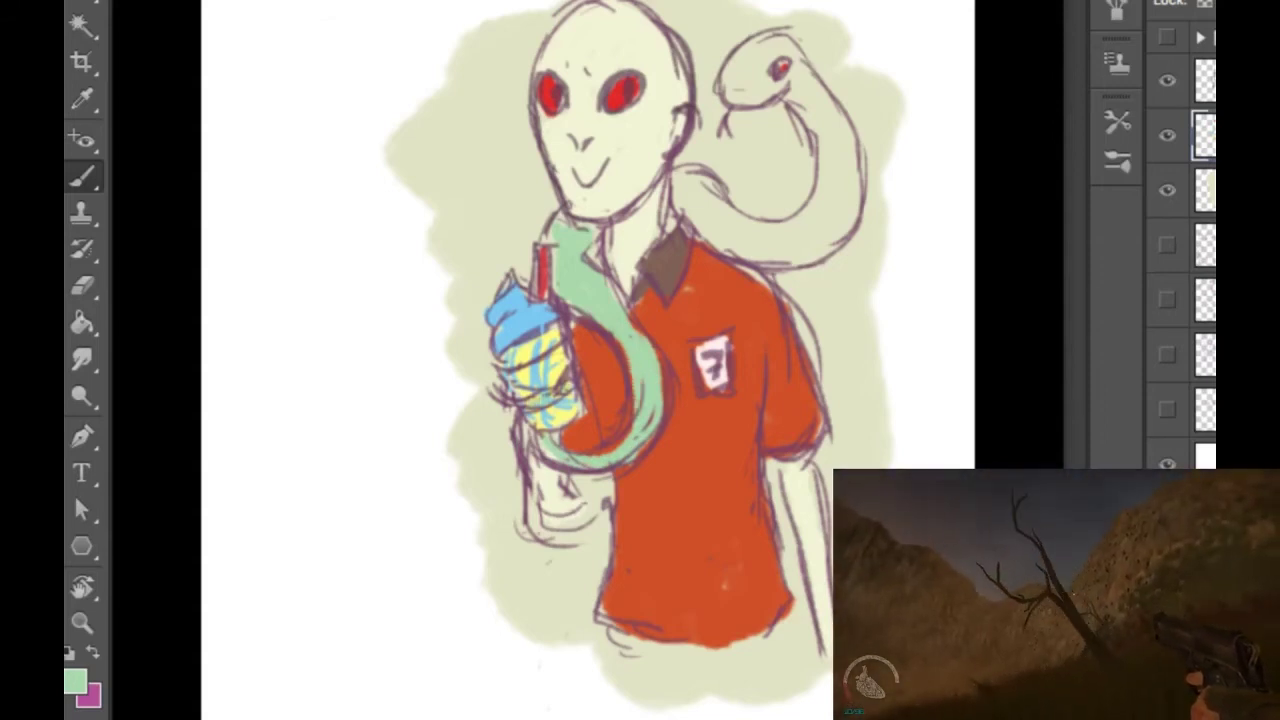
Step: Fill the snake's raised body behind the shoulder and its head with the same mint green, leaving the eye red
{"action": "mouse_move", "coordinate": [680, 181]}
{"action": "left_mouse_down"}
{"action": "mouse_move", "coordinate": [685, 207]}
{"action": "mouse_move", "coordinate": [677, 189]}
{"action": "mouse_move", "coordinate": [722, 238]}
{"action": "mouse_move", "coordinate": [700, 180]}
{"action": "left_mouse_up"}
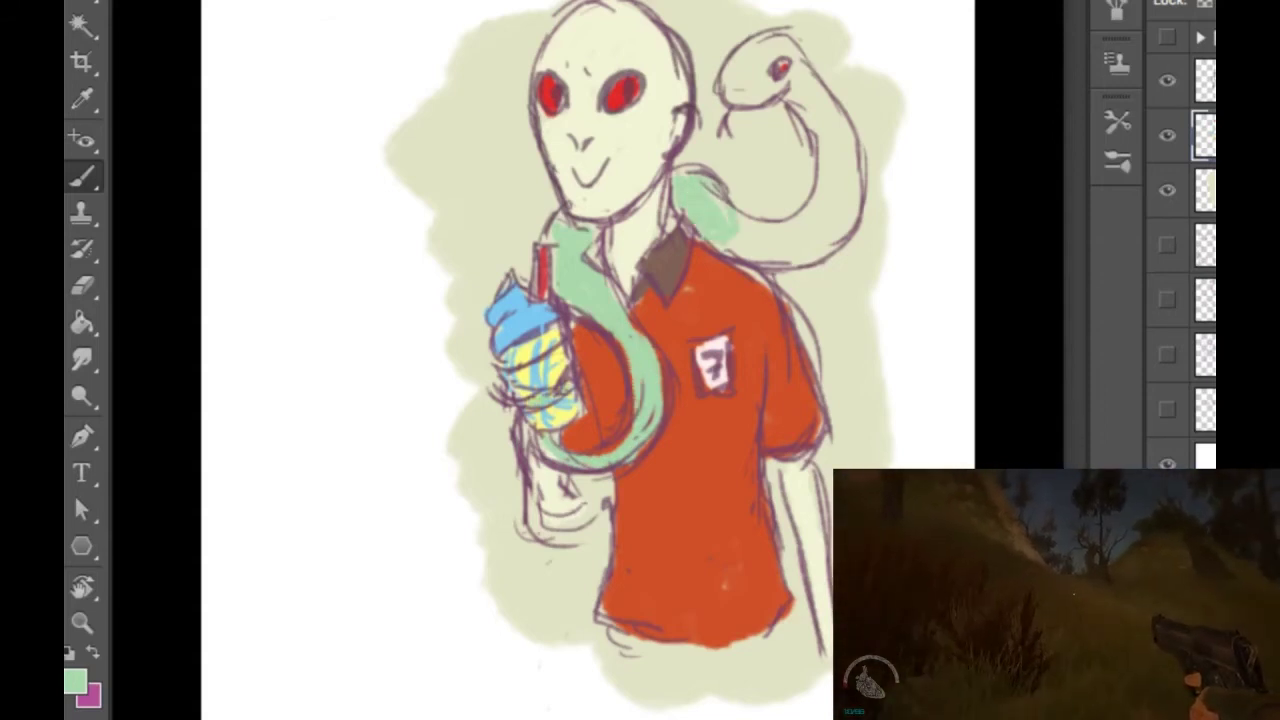
{"action": "mouse_move", "coordinate": [728, 244]}
{"action": "left_mouse_down"}
{"action": "mouse_move", "coordinate": [795, 252]}
{"action": "mouse_move", "coordinate": [828, 226]}
{"action": "mouse_move", "coordinate": [828, 206]}
{"action": "left_mouse_up"}
{"action": "mouse_move", "coordinate": [742, 212]}
{"action": "left_mouse_down"}
{"action": "mouse_move", "coordinate": [782, 227]}
{"action": "mouse_move", "coordinate": [800, 252]}
{"action": "mouse_move", "coordinate": [834, 243]}
{"action": "mouse_move", "coordinate": [848, 162]}
{"action": "left_mouse_up"}
{"action": "mouse_move", "coordinate": [836, 212]}
{"action": "left_mouse_down"}
{"action": "mouse_move", "coordinate": [826, 106]}
{"action": "mouse_move", "coordinate": [796, 92]}
{"action": "mouse_move", "coordinate": [810, 70]}
{"action": "mouse_move", "coordinate": [844, 142]}
{"action": "left_mouse_up"}
{"action": "left_click_drag", "start_coordinate": [852, 188], "coordinate": [846, 124]}
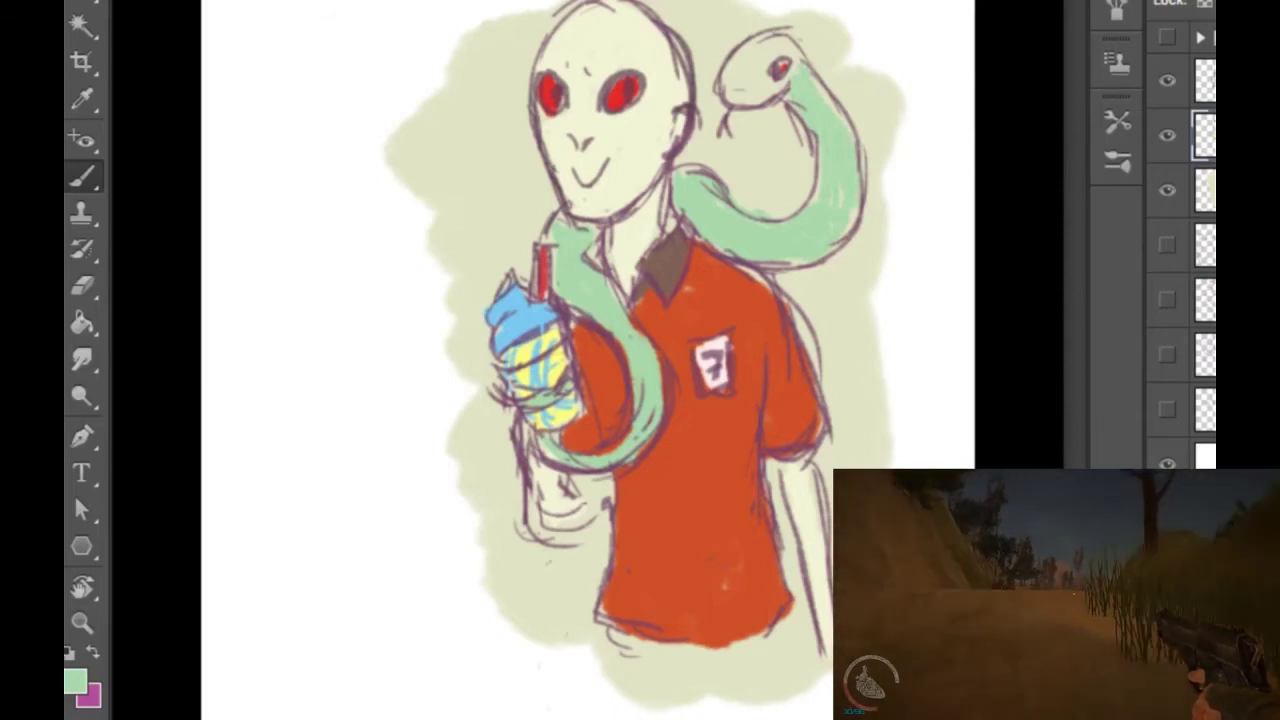
{"action": "mouse_move", "coordinate": [784, 90]}
{"action": "left_mouse_down"}
{"action": "mouse_move", "coordinate": [743, 94]}
{"action": "mouse_move", "coordinate": [732, 52]}
{"action": "mouse_move", "coordinate": [764, 100]}
{"action": "mouse_move", "coordinate": [767, 38]}
{"action": "mouse_move", "coordinate": [770, 62]}
{"action": "left_mouse_up"}
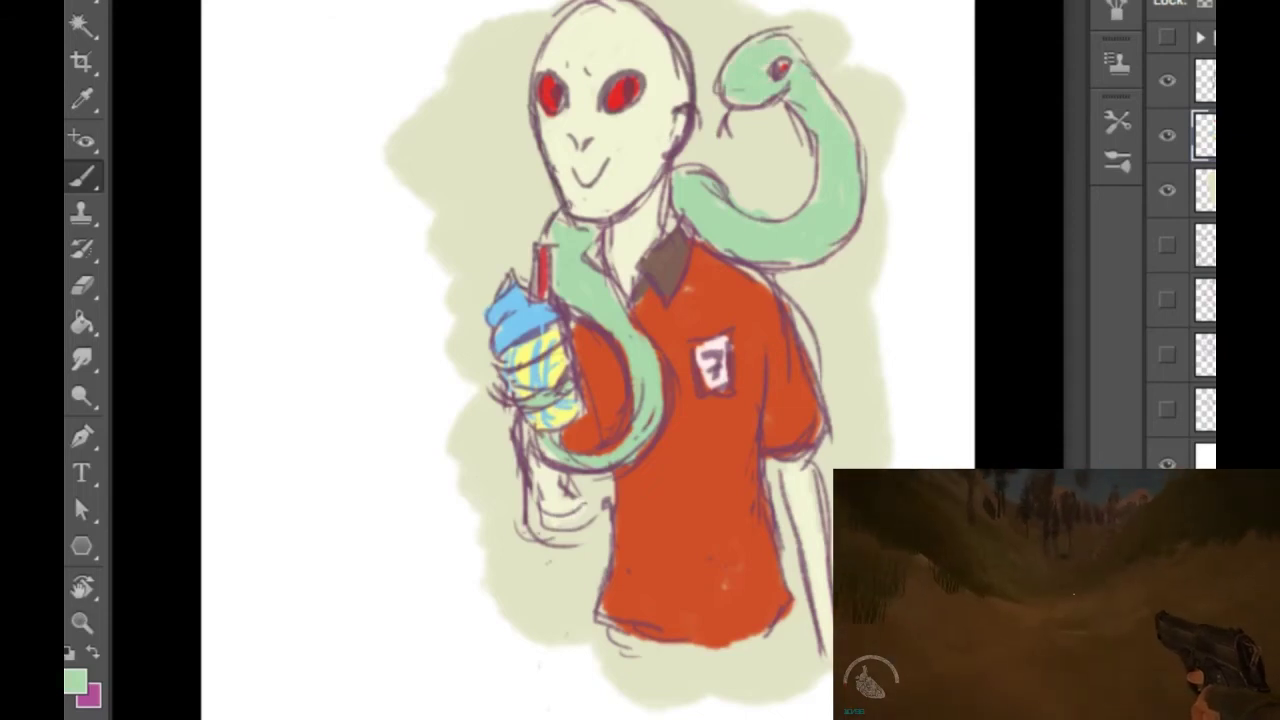
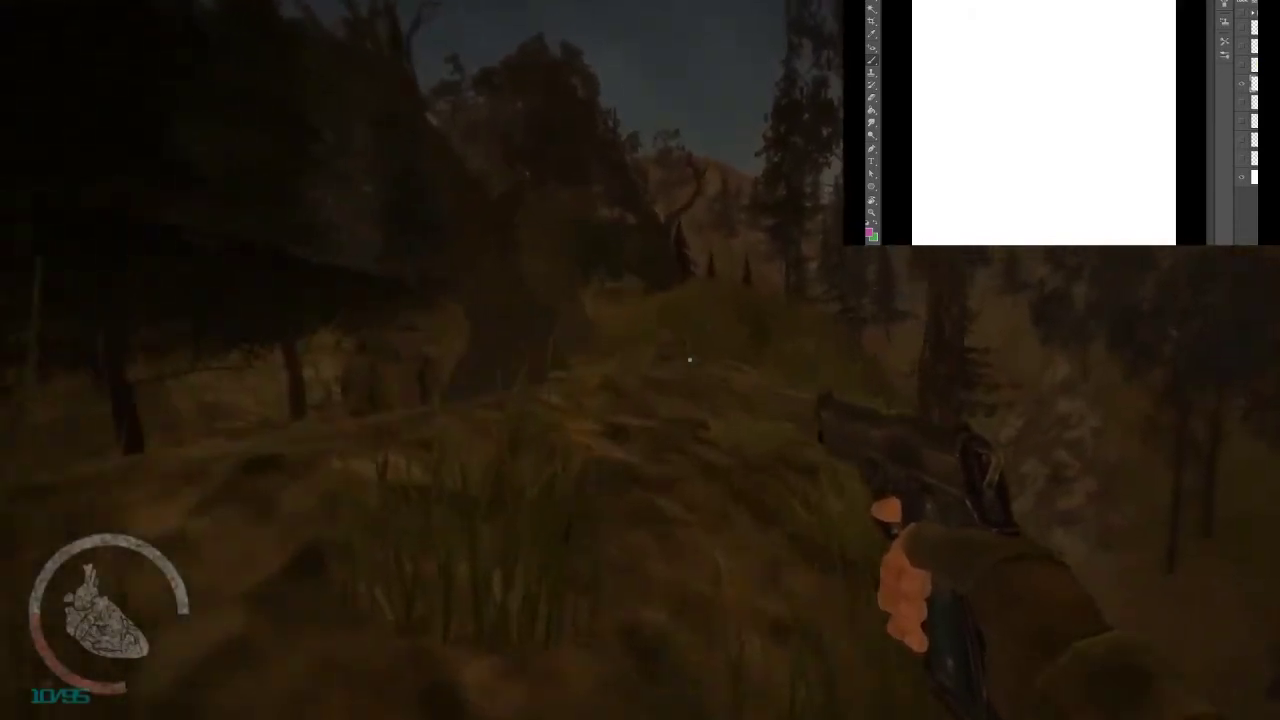
{"action": "key", "text": "w"}
{"action": "key", "text": "w"}
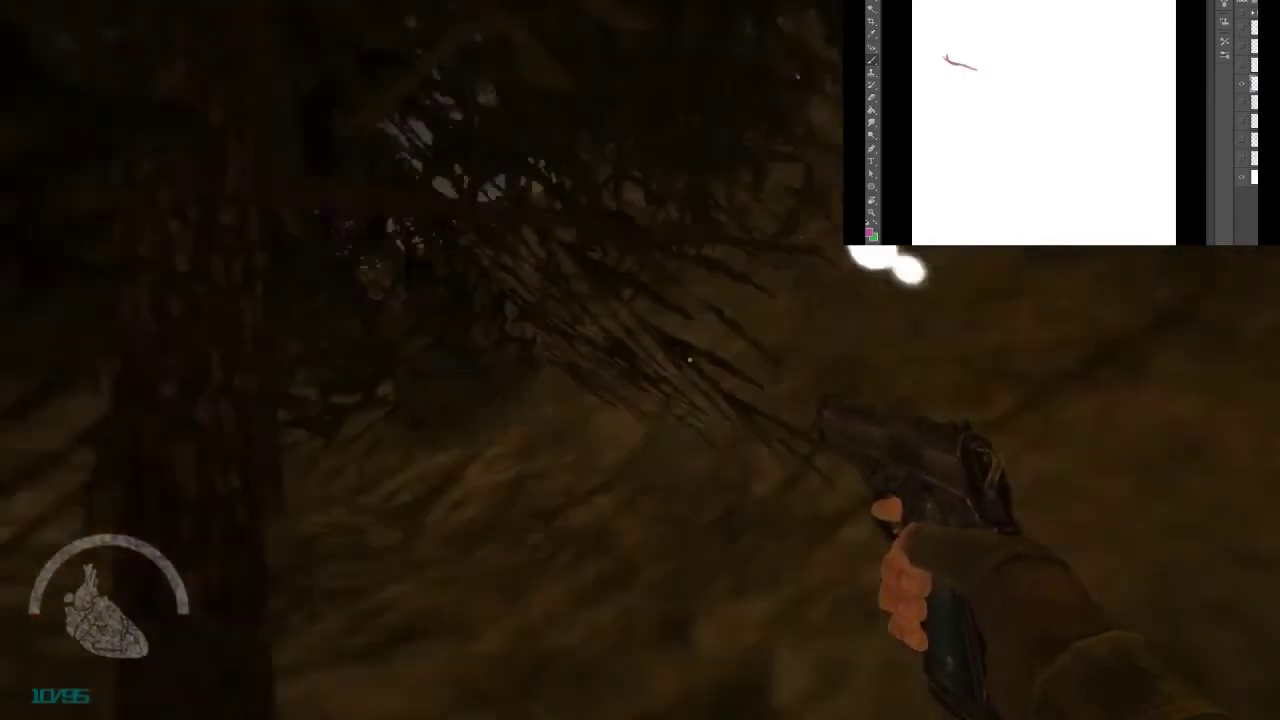
Step: Sketch a hat brim line on the empty canvas and two thick slanted eyebrows beneath it in magenta
{"action": "left_click_drag", "start_coordinate": [961, 67], "coordinate": [1054, 75]}
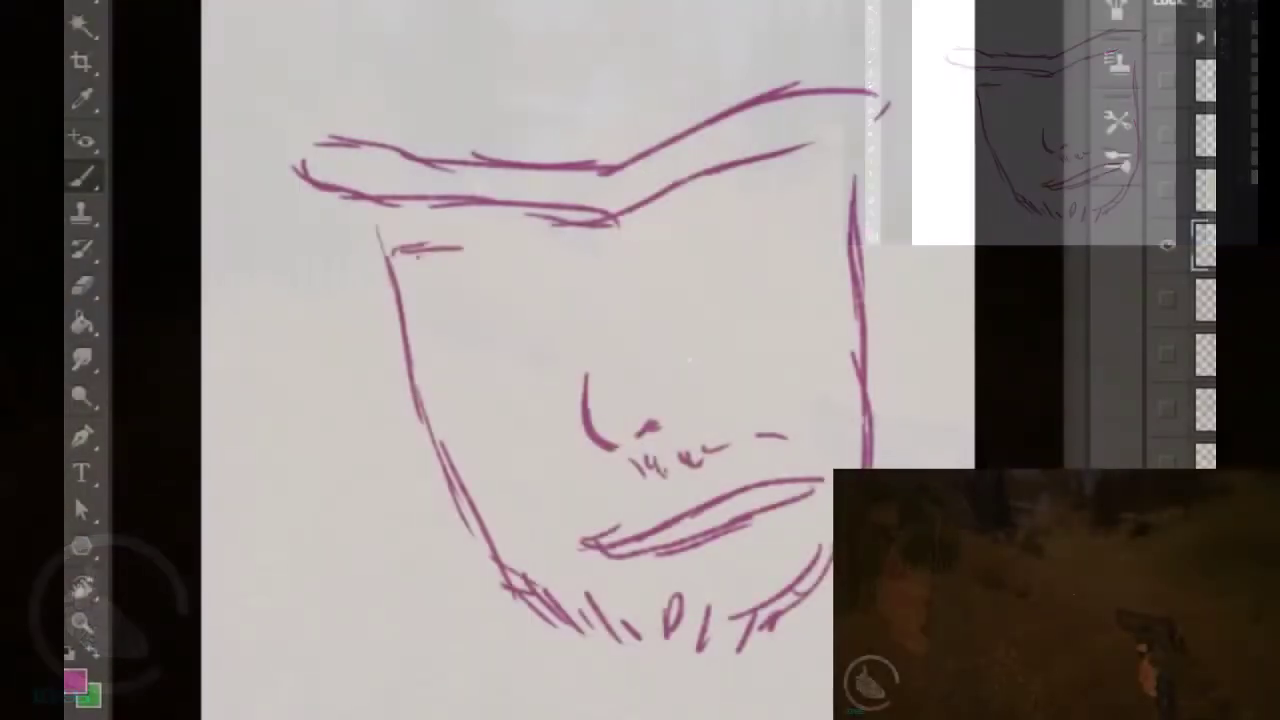
{"action": "left_click_drag", "start_coordinate": [408, 240], "coordinate": [560, 286]}
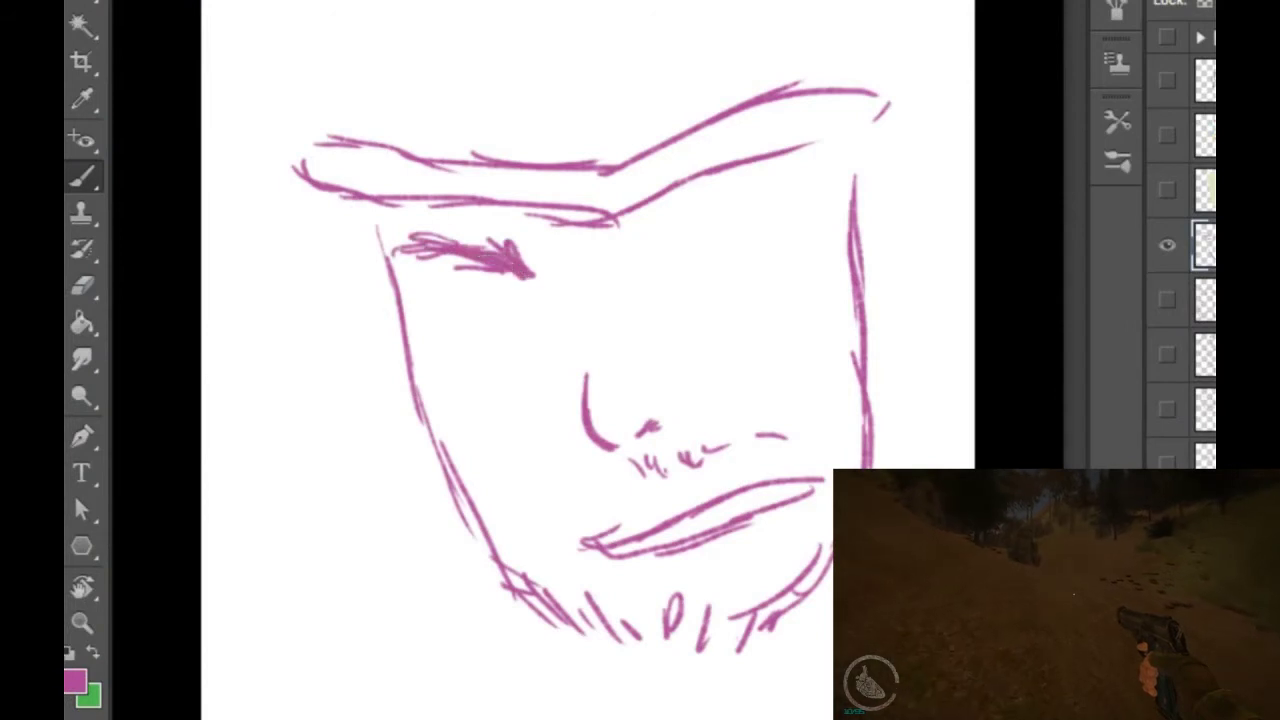
{"action": "mouse_move", "coordinate": [522, 240]}
{"action": "left_mouse_down"}
{"action": "mouse_move", "coordinate": [566, 283]}
{"action": "mouse_move", "coordinate": [522, 239]}
{"action": "left_mouse_up"}
{"action": "left_click_drag", "start_coordinate": [632, 256], "coordinate": [720, 205]}
{"action": "mouse_move", "coordinate": [654, 246]}
{"action": "left_mouse_down"}
{"action": "mouse_move", "coordinate": [720, 205]}
{"action": "mouse_move", "coordinate": [777, 196]}
{"action": "mouse_move", "coordinate": [764, 212]}
{"action": "mouse_move", "coordinate": [834, 196]}
{"action": "left_mouse_up"}
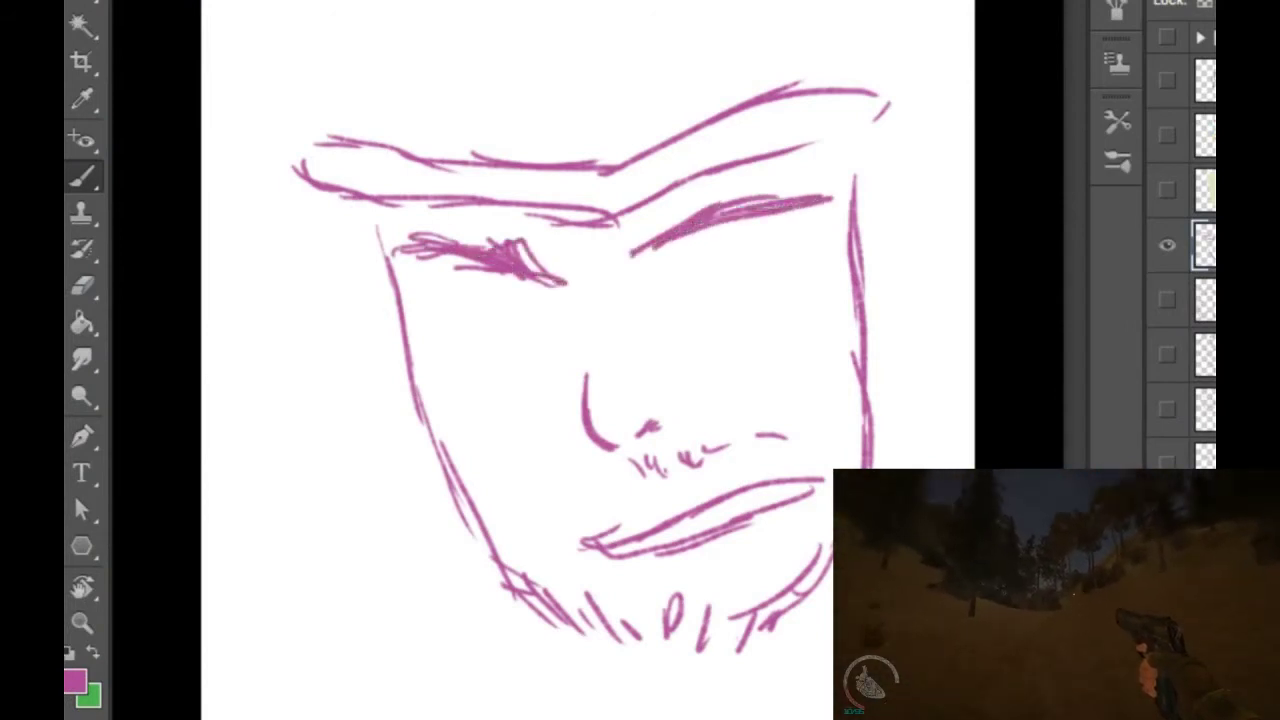
Step: Extend the lower edge of the hat brim outward past both sides of the face
{"action": "mouse_move", "coordinate": [250, 146]}
{"action": "left_mouse_down"}
{"action": "mouse_move", "coordinate": [300, 192]}
{"action": "mouse_move", "coordinate": [490, 210]}
{"action": "left_mouse_up"}
{"action": "left_click_drag", "start_coordinate": [698, 184], "coordinate": [934, 132]}
{"action": "left_click_drag", "start_coordinate": [810, 150], "coordinate": [922, 118]}
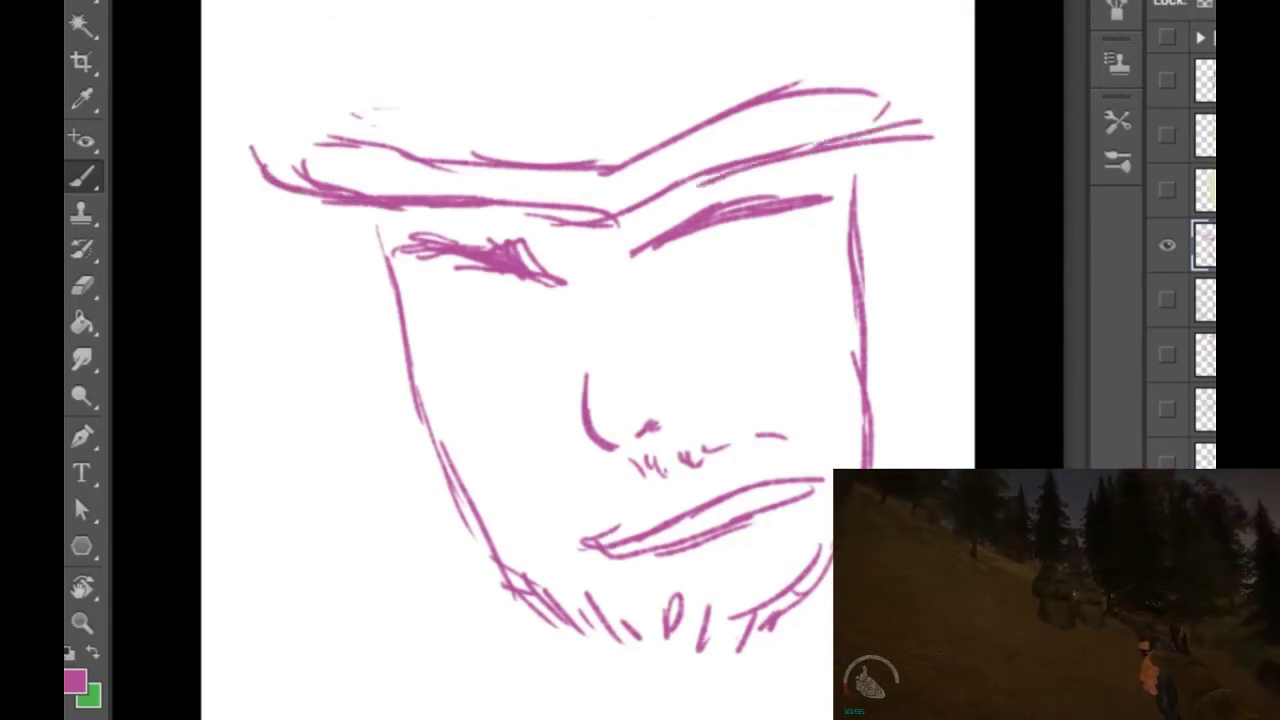
Step: Sketch the narrow outlines of both eyes beneath the eyebrows in pink
{"action": "left_click_drag", "start_coordinate": [429, 306], "coordinate": [520, 295]}
{"action": "mouse_move", "coordinate": [430, 304]}
{"action": "left_mouse_down"}
{"action": "mouse_move", "coordinate": [545, 292]}
{"action": "mouse_move", "coordinate": [482, 319]}
{"action": "mouse_move", "coordinate": [429, 316]}
{"action": "left_mouse_up"}
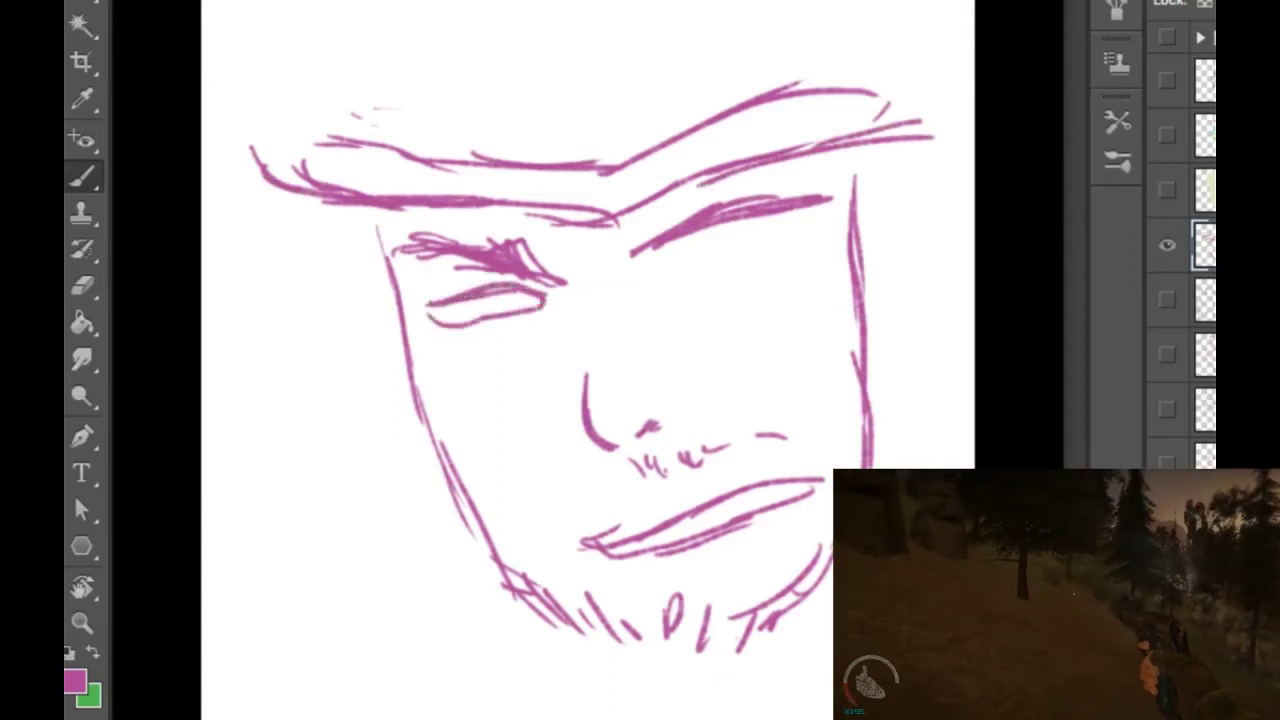
{"action": "left_click_drag", "start_coordinate": [548, 312], "coordinate": [532, 322]}
{"action": "left_click_drag", "start_coordinate": [640, 266], "coordinate": [702, 256]}
{"action": "left_click_drag", "start_coordinate": [660, 264], "coordinate": [636, 282]}
{"action": "left_click_drag", "start_coordinate": [636, 284], "coordinate": [760, 268]}
{"action": "mouse_move", "coordinate": [654, 258]}
{"action": "left_mouse_down"}
{"action": "mouse_move", "coordinate": [732, 244]}
{"action": "mouse_move", "coordinate": [760, 274]}
{"action": "left_mouse_up"}
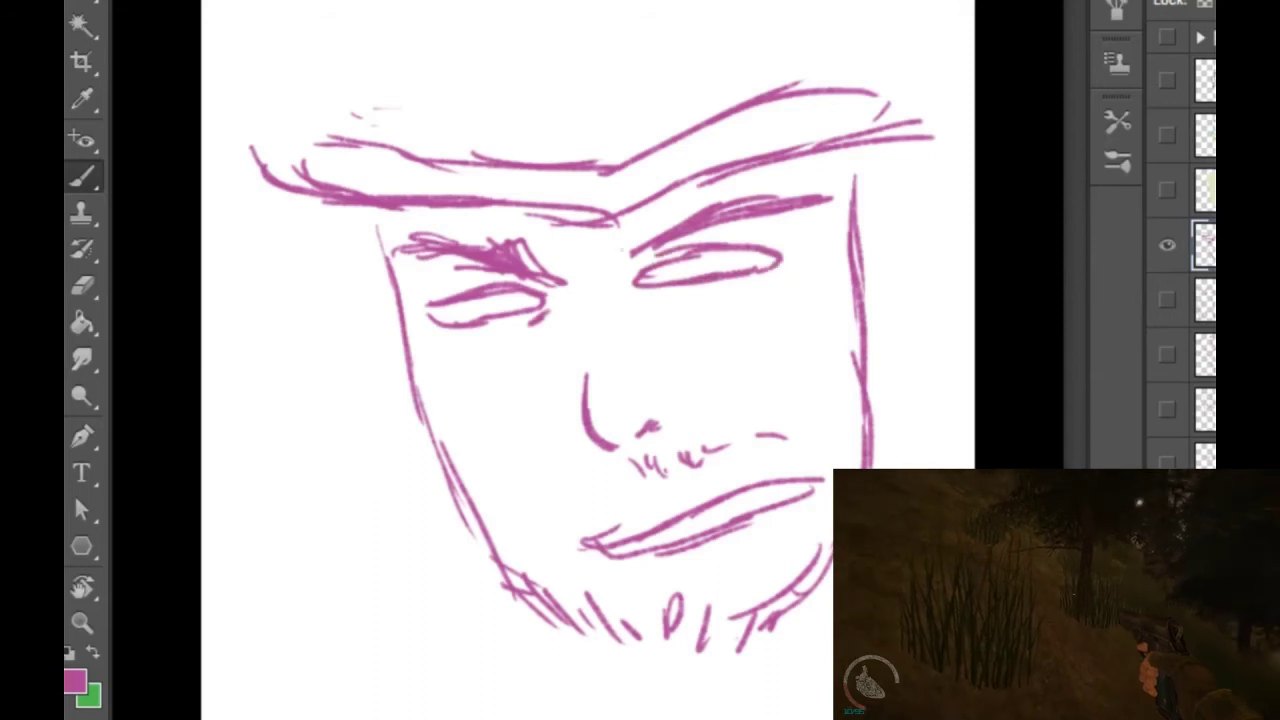
Step: Thicken the inner end of the raised eyebrow, fill in both irises and add a small mark under that eye
{"action": "mouse_move", "coordinate": [644, 252]}
{"action": "left_mouse_down"}
{"action": "mouse_move", "coordinate": [620, 262]}
{"action": "mouse_move", "coordinate": [668, 232]}
{"action": "left_mouse_up"}
{"action": "mouse_move", "coordinate": [638, 260]}
{"action": "left_mouse_down"}
{"action": "mouse_move", "coordinate": [706, 228]}
{"action": "mouse_move", "coordinate": [686, 214]}
{"action": "mouse_move", "coordinate": [758, 197]}
{"action": "left_mouse_up"}
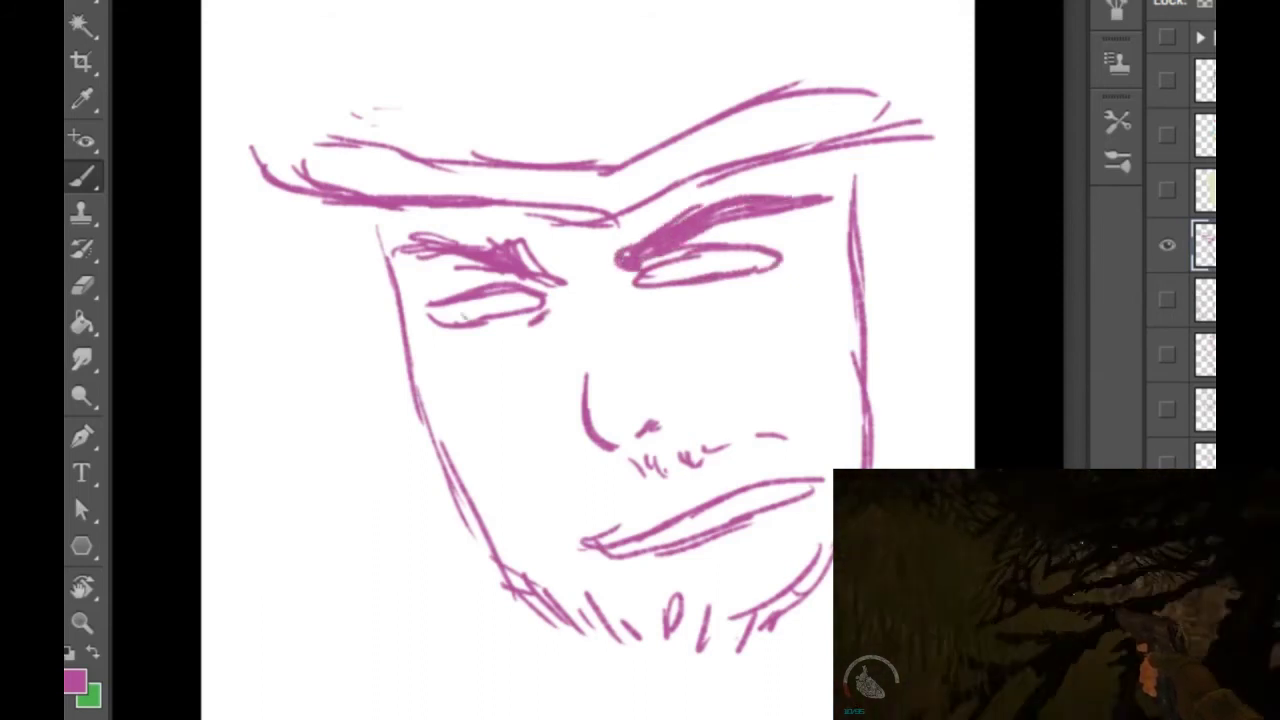
{"action": "left_click_drag", "start_coordinate": [462, 300], "coordinate": [494, 314]}
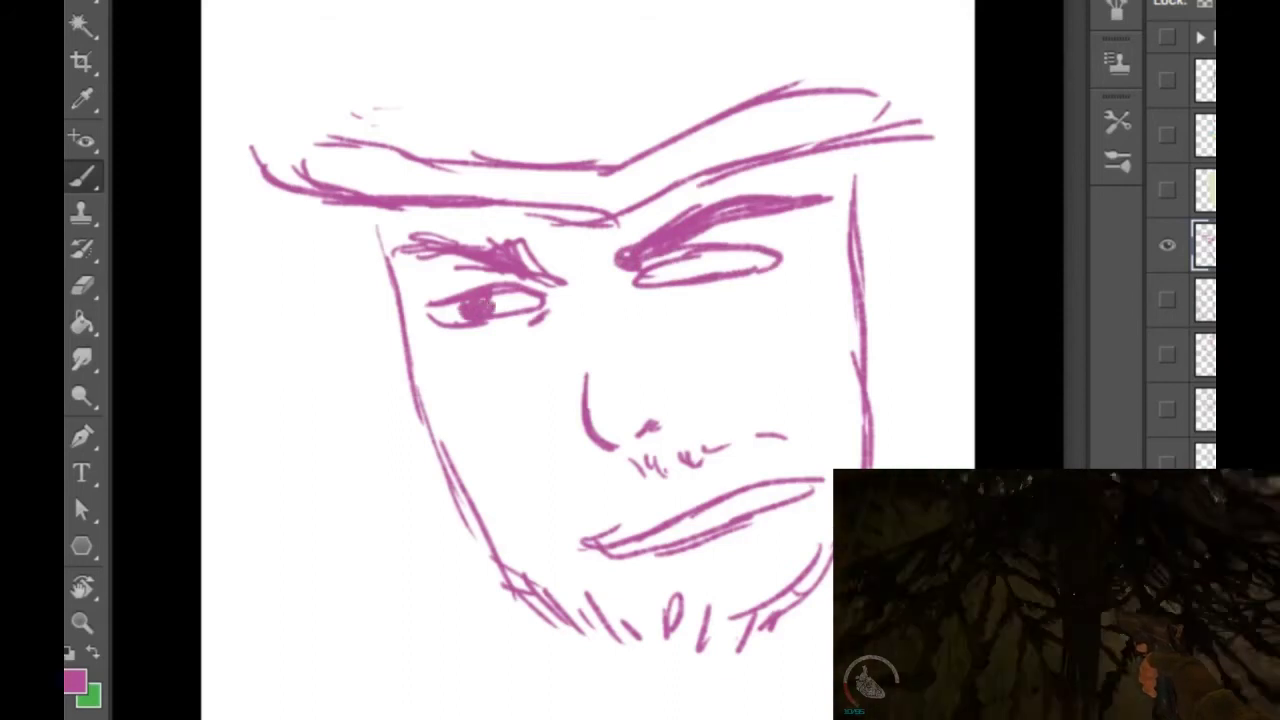
{"action": "left_click_drag", "start_coordinate": [668, 256], "coordinate": [706, 262]}
{"action": "mouse_move", "coordinate": [660, 298]}
{"action": "left_mouse_down"}
{"action": "mouse_move", "coordinate": [688, 298]}
{"action": "mouse_move", "coordinate": [698, 270]}
{"action": "left_mouse_up"}
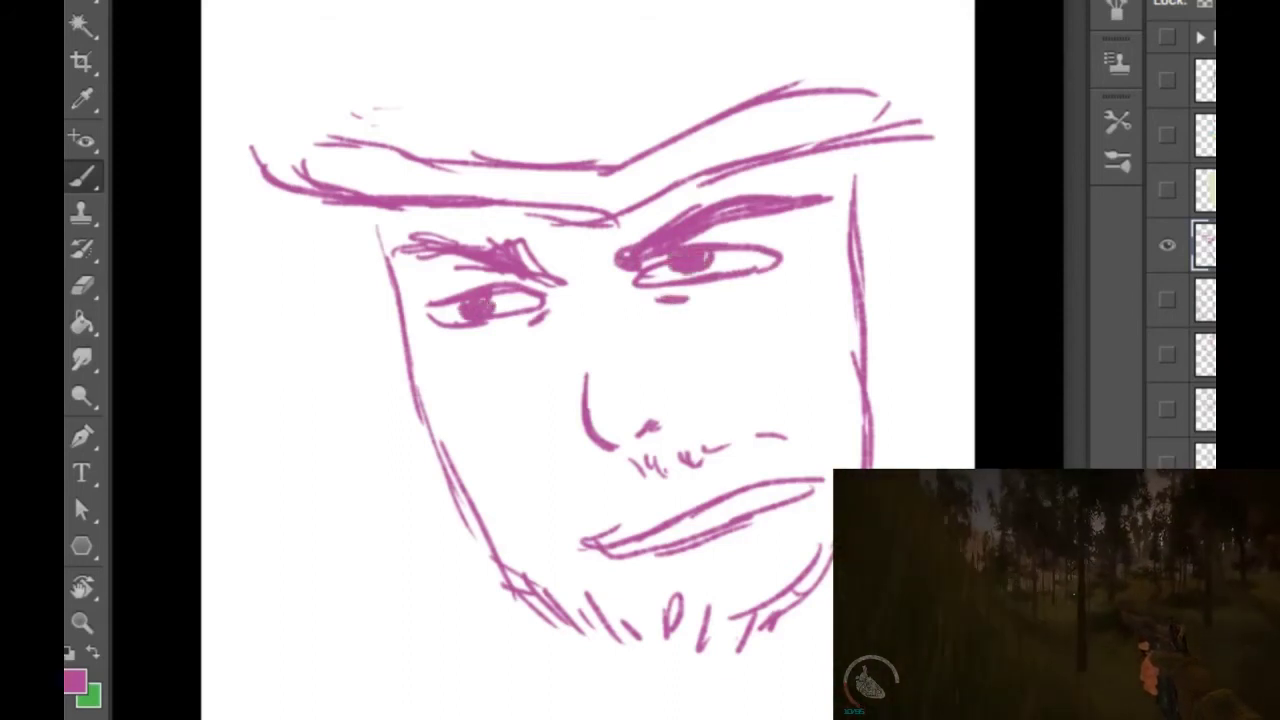
Step: Sketch the ear with its inner folds beside the face and add hair strands between it and the hat brim
{"action": "mouse_move", "coordinate": [852, 176]}
{"action": "left_mouse_down"}
{"action": "mouse_move", "coordinate": [901, 185]}
{"action": "mouse_move", "coordinate": [926, 290]}
{"action": "left_mouse_up"}
{"action": "mouse_move", "coordinate": [922, 235]}
{"action": "left_mouse_down"}
{"action": "mouse_move", "coordinate": [912, 340]}
{"action": "mouse_move", "coordinate": [868, 360]}
{"action": "left_mouse_up"}
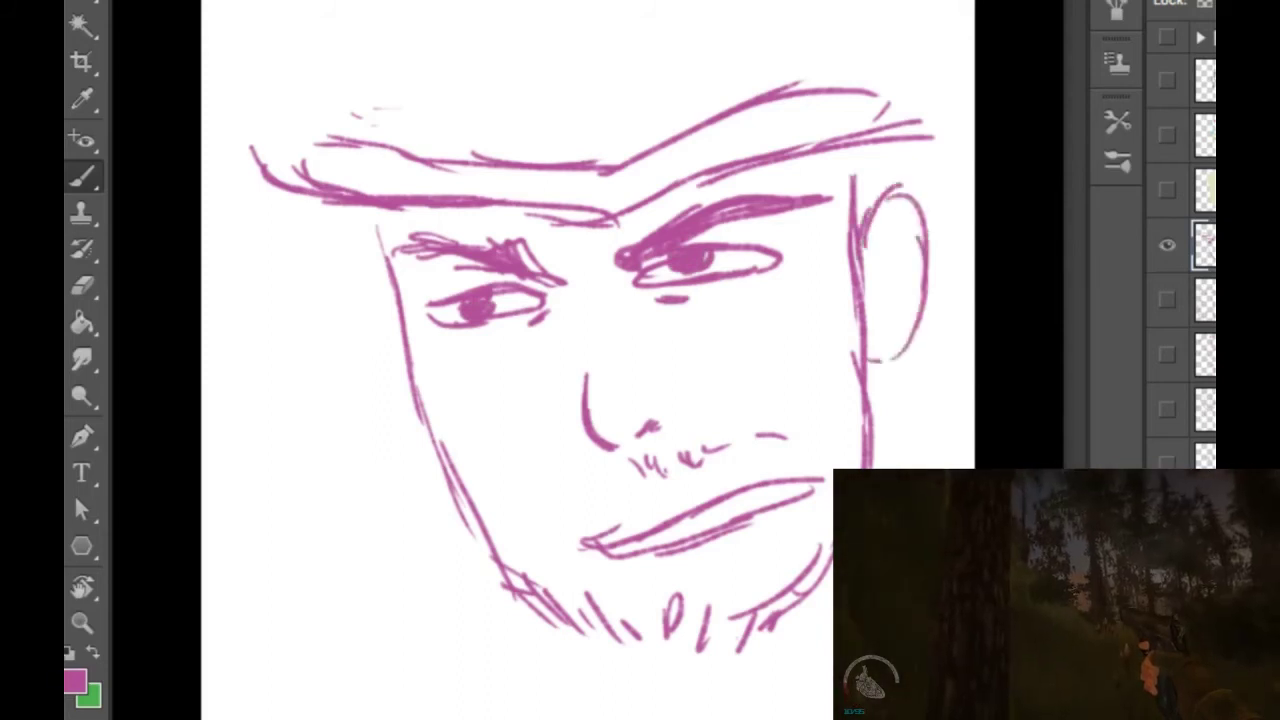
{"action": "mouse_move", "coordinate": [912, 256]}
{"action": "left_mouse_down"}
{"action": "mouse_move", "coordinate": [882, 285]}
{"action": "mouse_move", "coordinate": [896, 300]}
{"action": "mouse_move", "coordinate": [880, 354]}
{"action": "left_mouse_up"}
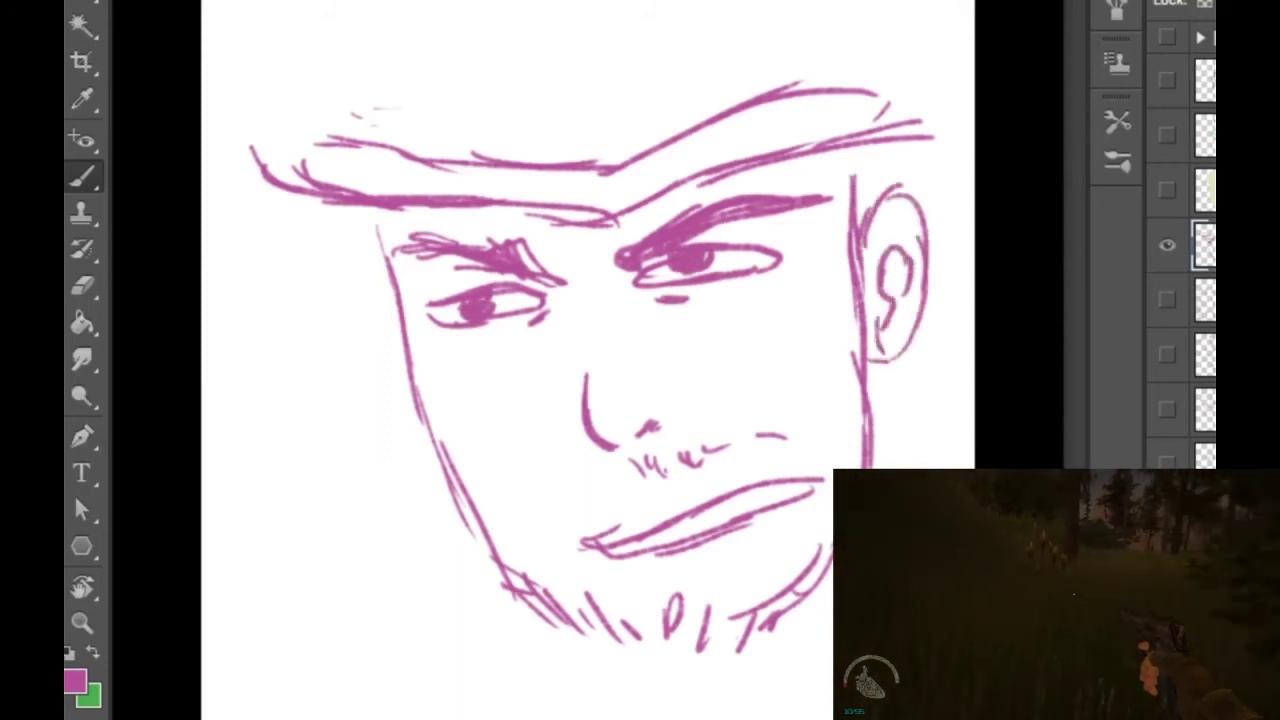
{"action": "left_click_drag", "start_coordinate": [836, 166], "coordinate": [884, 146]}
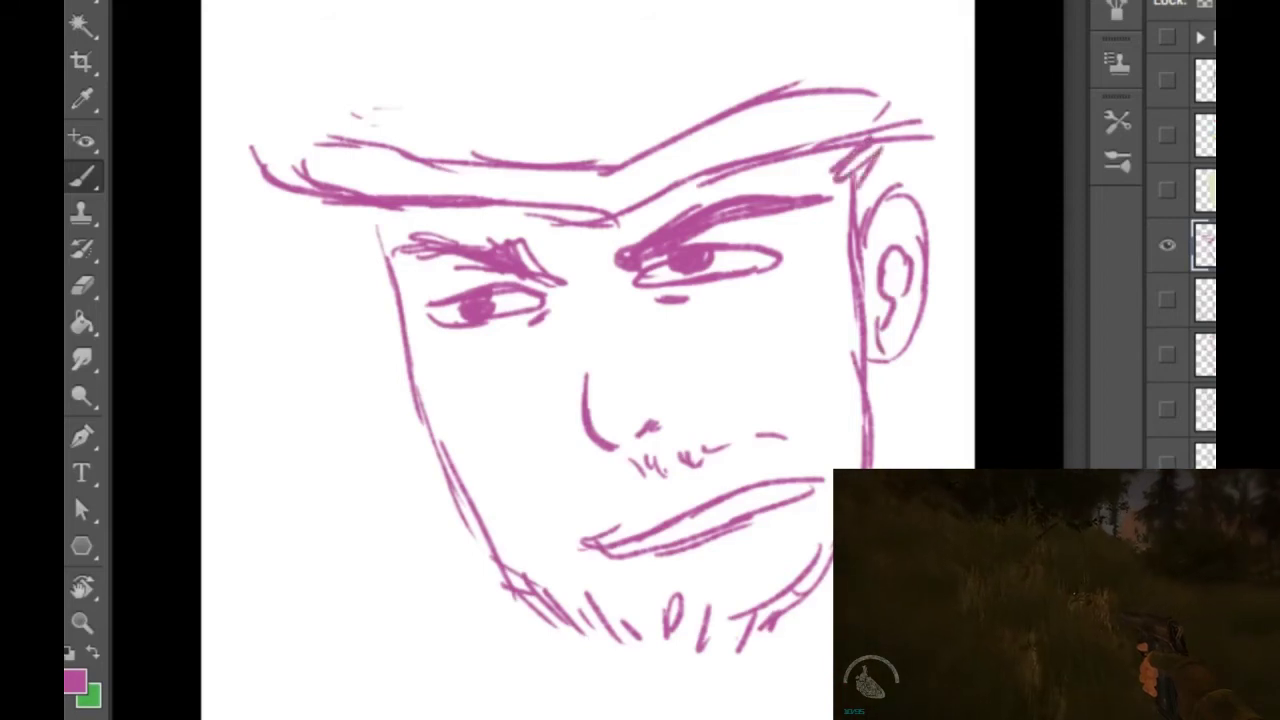
{"action": "left_click_drag", "start_coordinate": [864, 210], "coordinate": [892, 160]}
{"action": "left_click_drag", "start_coordinate": [922, 342], "coordinate": [910, 356]}
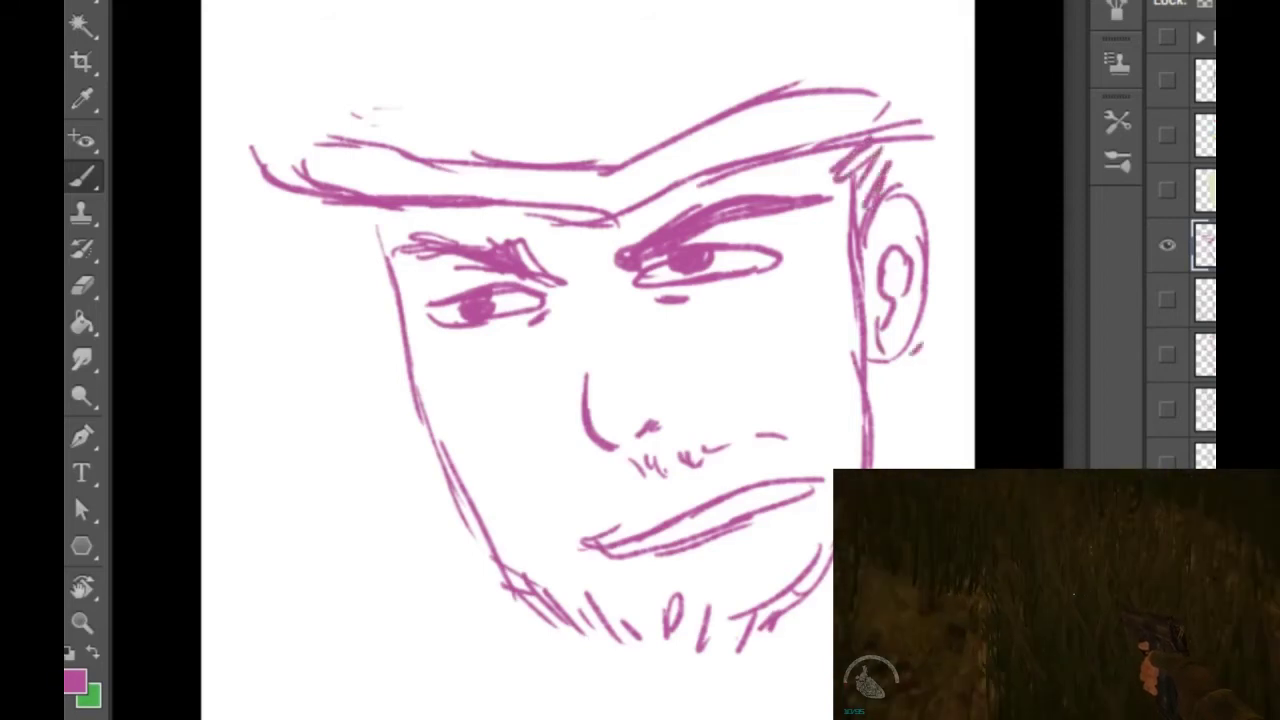
Step: Darken the jawline on the side opposite the ear and add short beard strokes along the chin
{"action": "left_click_drag", "start_coordinate": [386, 258], "coordinate": [420, 372]}
{"action": "left_click_drag", "start_coordinate": [408, 314], "coordinate": [430, 414]}
{"action": "mouse_move", "coordinate": [410, 362]}
{"action": "left_mouse_down"}
{"action": "mouse_move", "coordinate": [428, 422]}
{"action": "mouse_move", "coordinate": [476, 522]}
{"action": "mouse_move", "coordinate": [542, 610]}
{"action": "left_mouse_up"}
{"action": "left_click_drag", "start_coordinate": [548, 586], "coordinate": [604, 634]}
{"action": "left_click_drag", "start_coordinate": [600, 610], "coordinate": [640, 648]}
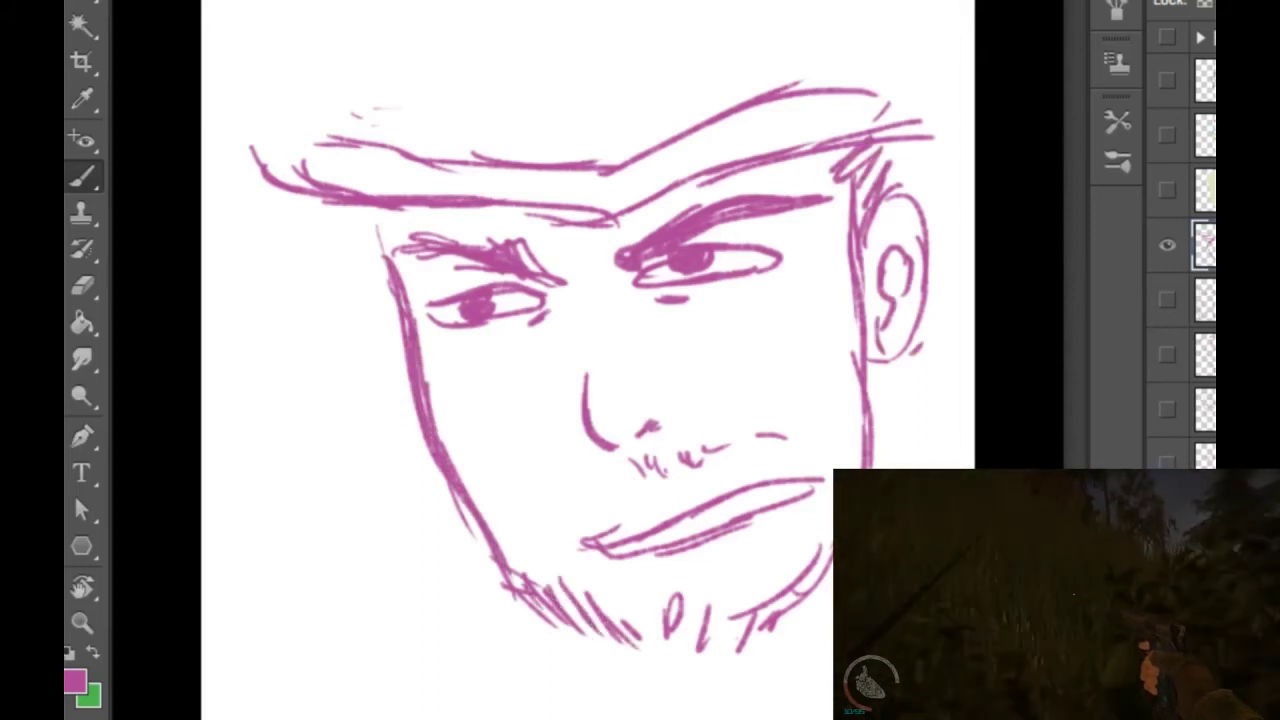
{"action": "left_click_drag", "start_coordinate": [798, 600], "coordinate": [820, 596]}
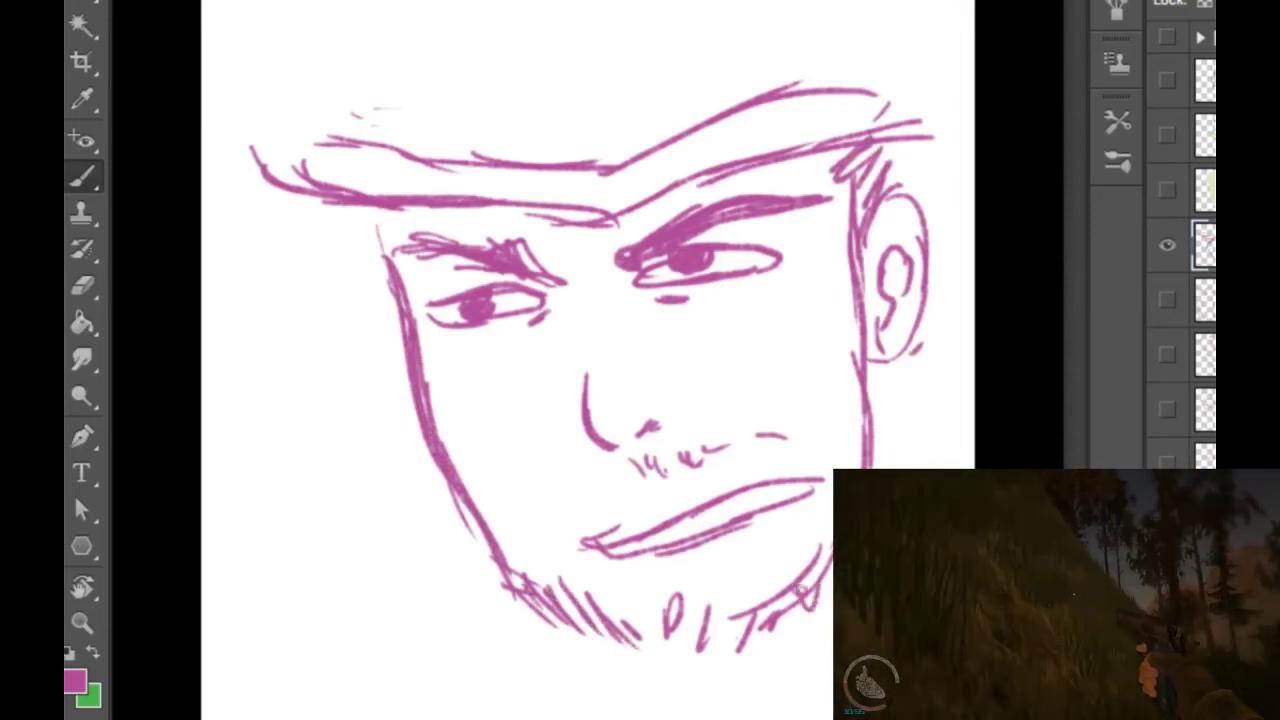
{"action": "left_click_drag", "start_coordinate": [640, 602], "coordinate": [798, 606]}
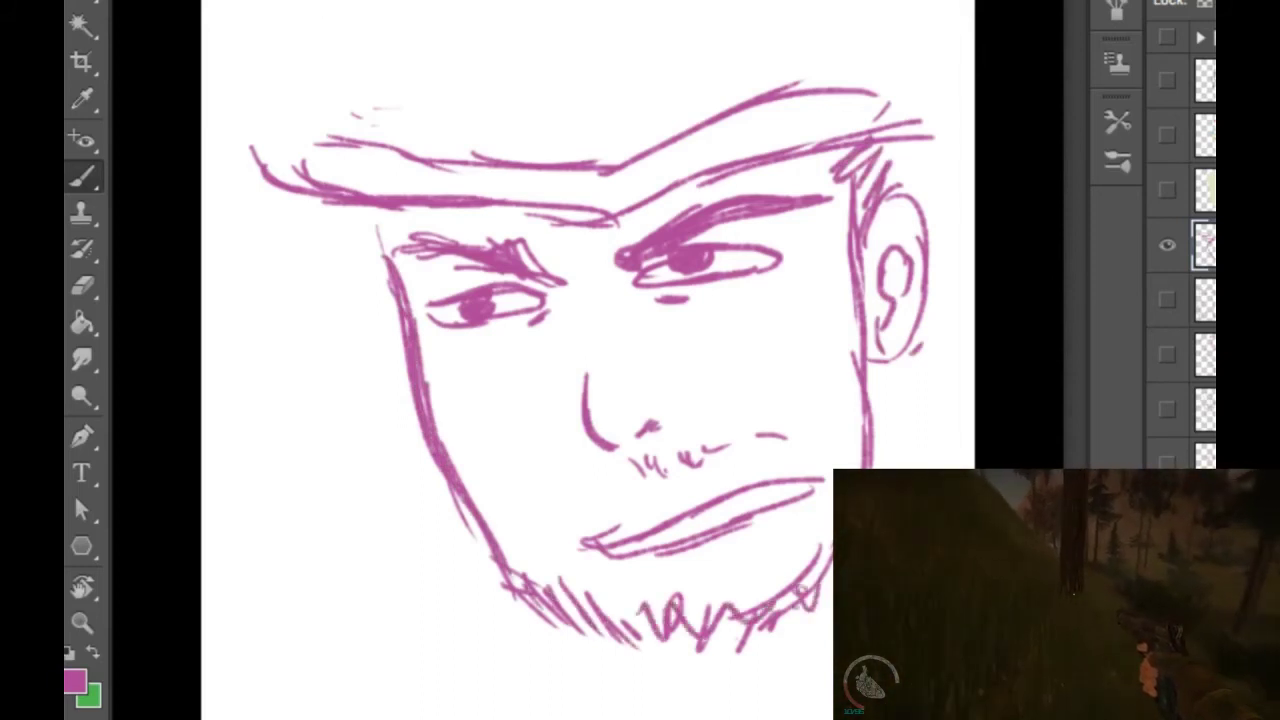
Step: Round off the hat brim's open end, draw the side of the crown and reinforce the brim's upper edge
{"action": "mouse_move", "coordinate": [250, 144]}
{"action": "left_mouse_down"}
{"action": "mouse_move", "coordinate": [268, 127]}
{"action": "mouse_move", "coordinate": [360, 143]}
{"action": "mouse_move", "coordinate": [384, 90]}
{"action": "mouse_move", "coordinate": [354, 2]}
{"action": "mouse_move", "coordinate": [366, 92]}
{"action": "left_mouse_up"}
{"action": "left_click_drag", "start_coordinate": [354, 4], "coordinate": [358, 40]}
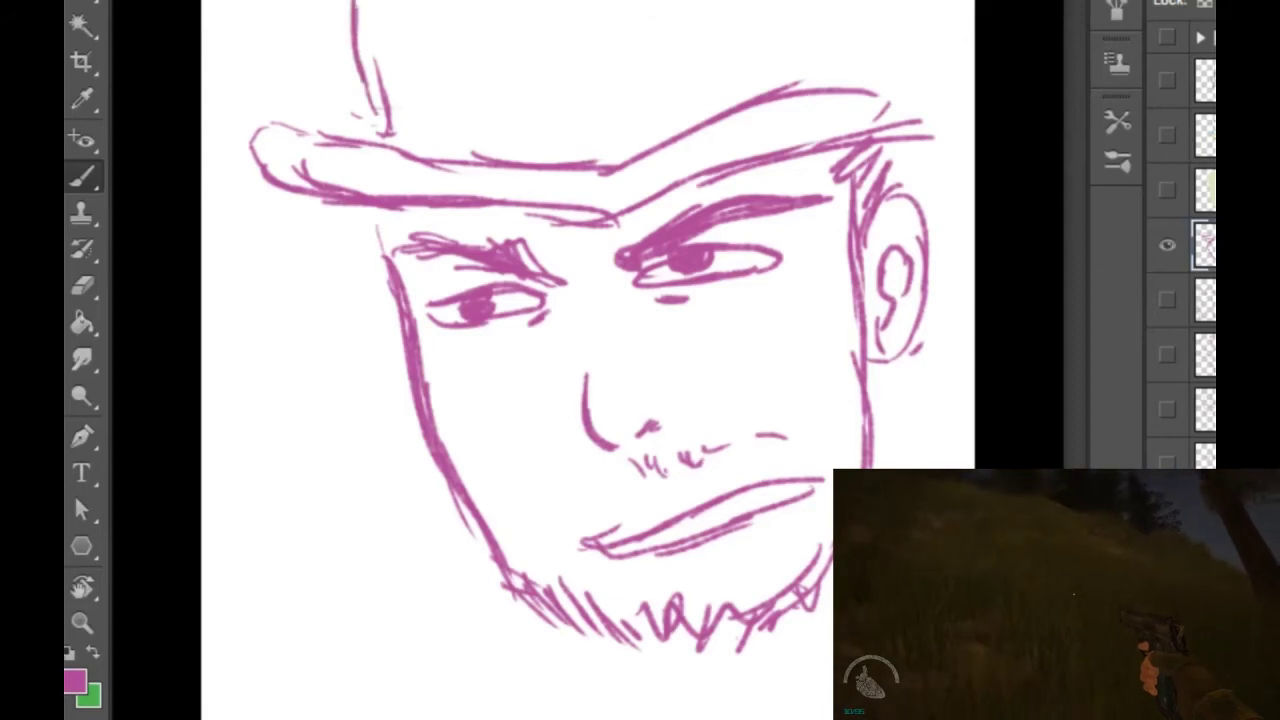
{"action": "left_click_drag", "start_coordinate": [288, 127], "coordinate": [346, 105]}
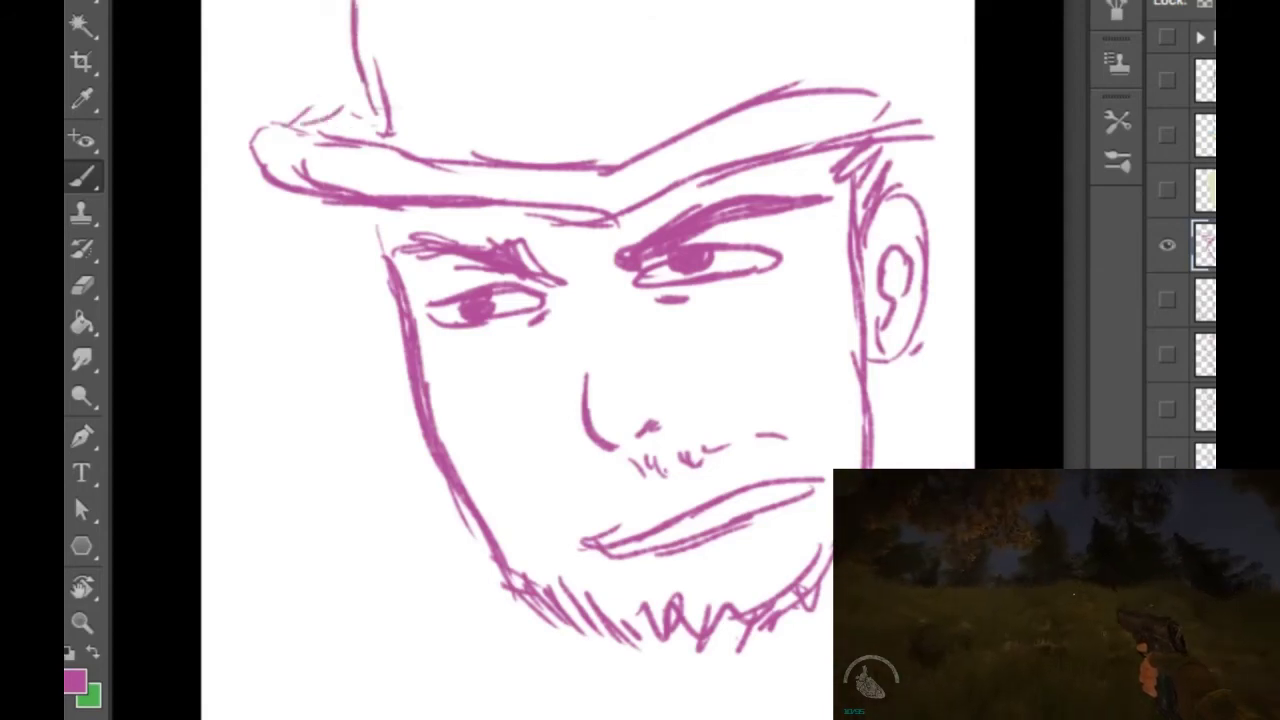
{"action": "left_click_drag", "start_coordinate": [694, 134], "coordinate": [870, 98]}
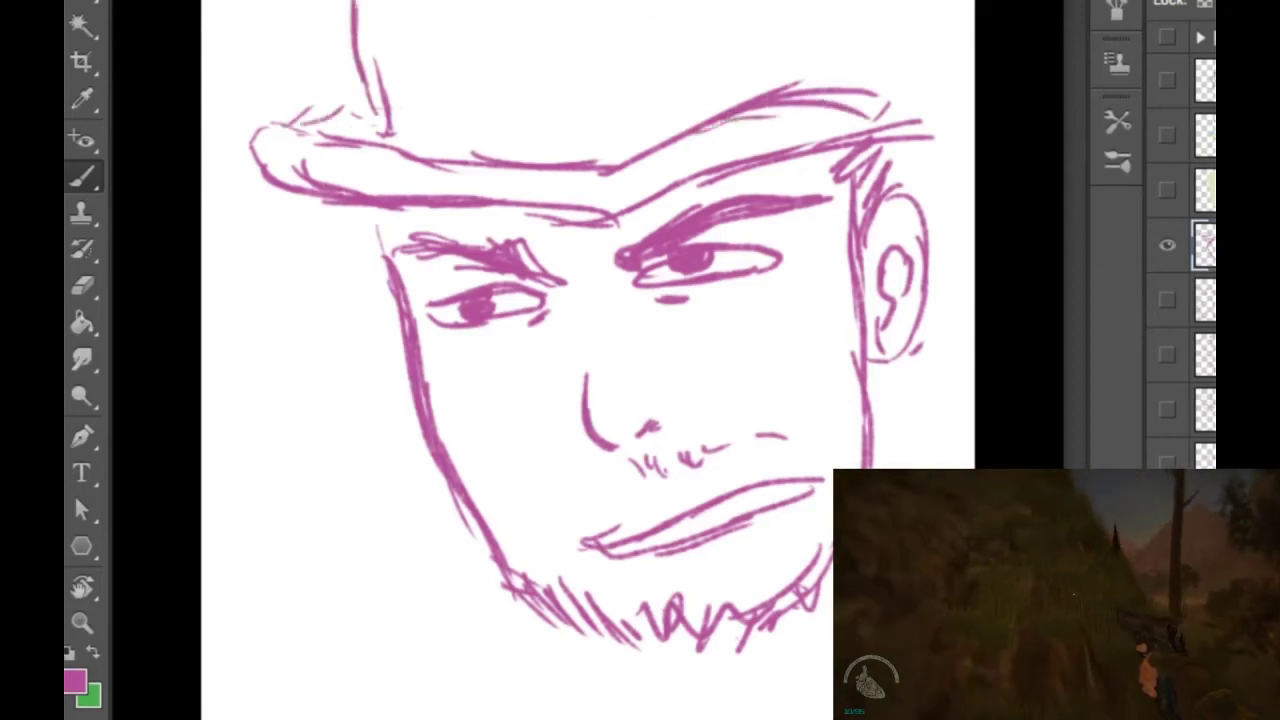
{"action": "left_click_drag", "start_coordinate": [436, 170], "coordinate": [640, 163]}
{"action": "left_click_drag", "start_coordinate": [552, 166], "coordinate": [836, 108]}
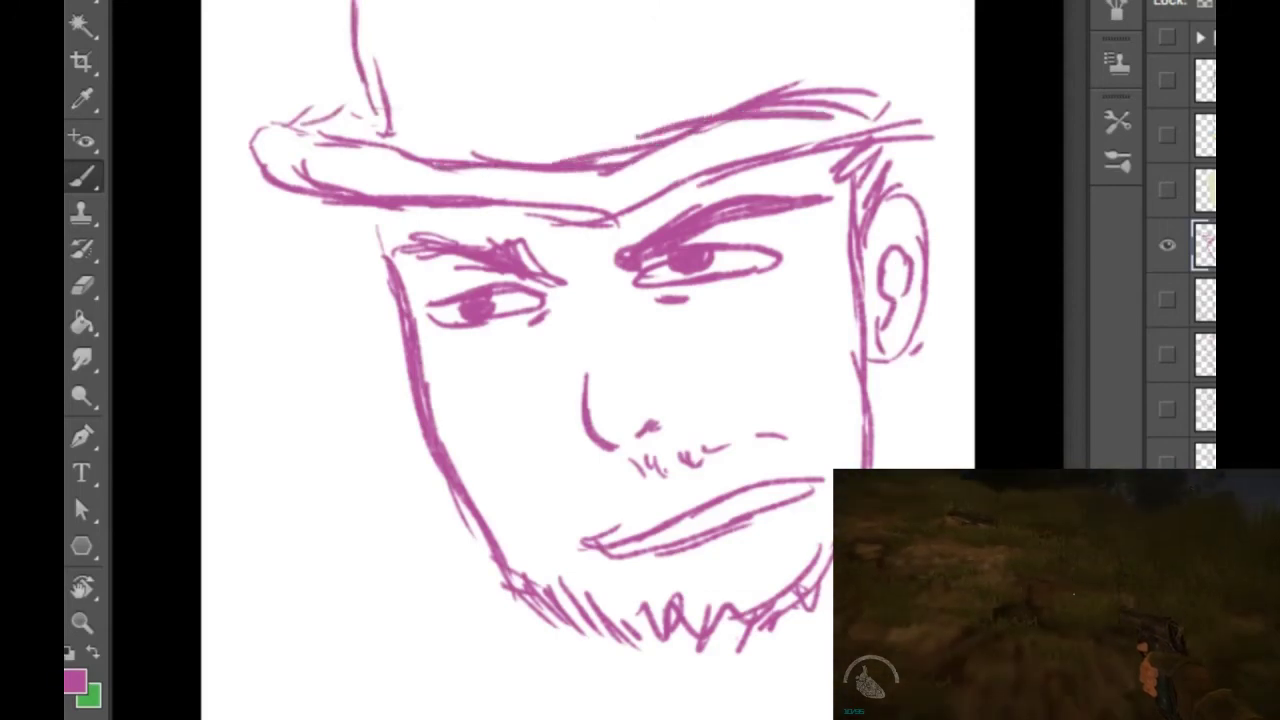
Step: Add whiskers at the end of the moustache and roughen the sideburn in front of the ear
{"action": "left_click_drag", "start_coordinate": [628, 461], "coordinate": [610, 495]}
{"action": "mouse_move", "coordinate": [858, 246]}
{"action": "left_mouse_down"}
{"action": "mouse_move", "coordinate": [851, 270]}
{"action": "mouse_move", "coordinate": [874, 318]}
{"action": "left_mouse_up"}
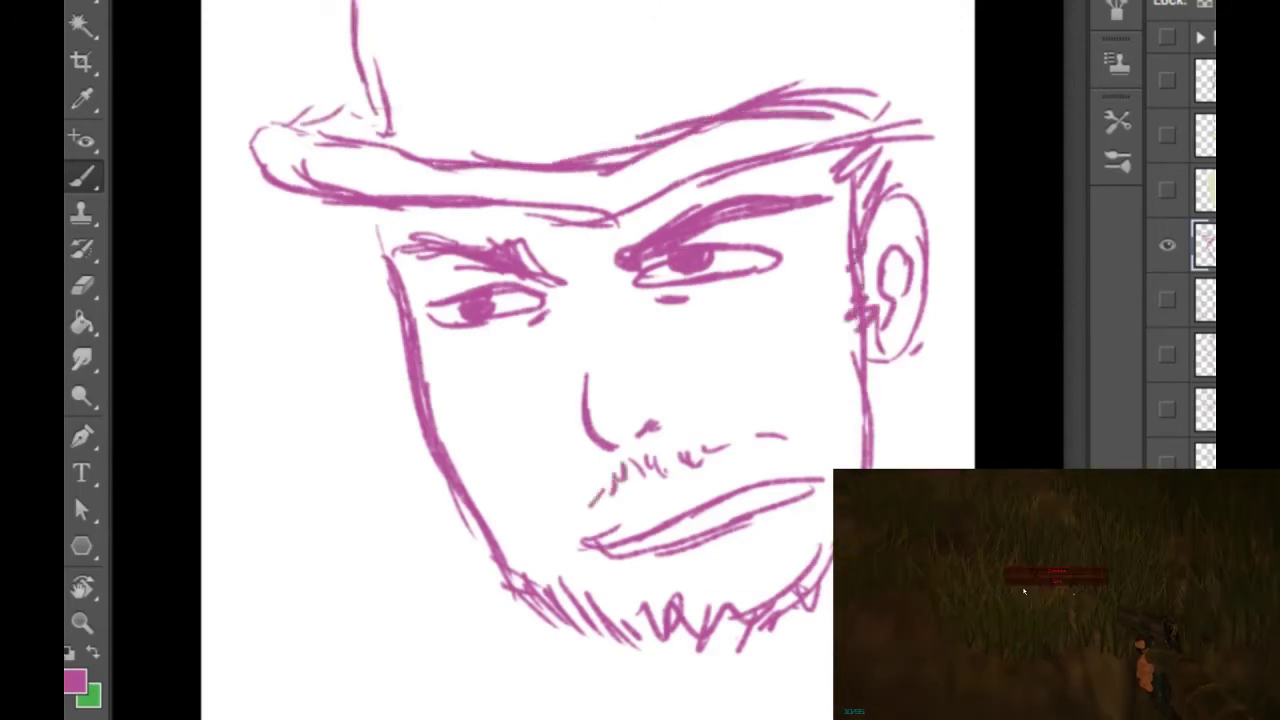
Step: Handwrite "Comic Sans" on two lines in the empty space beside the jaw
{"action": "left_click_drag", "start_coordinate": [232, 404], "coordinate": [246, 431]}
{"action": "mouse_move", "coordinate": [260, 413]}
{"action": "left_mouse_down"}
{"action": "mouse_move", "coordinate": [272, 428]}
{"action": "mouse_move", "coordinate": [263, 412]}
{"action": "left_mouse_up"}
{"action": "mouse_move", "coordinate": [281, 409]}
{"action": "left_mouse_down"}
{"action": "mouse_move", "coordinate": [318, 423]}
{"action": "mouse_move", "coordinate": [318, 401]}
{"action": "mouse_move", "coordinate": [342, 422]}
{"action": "left_mouse_up"}
{"action": "left_click", "coordinate": [316, 389]}
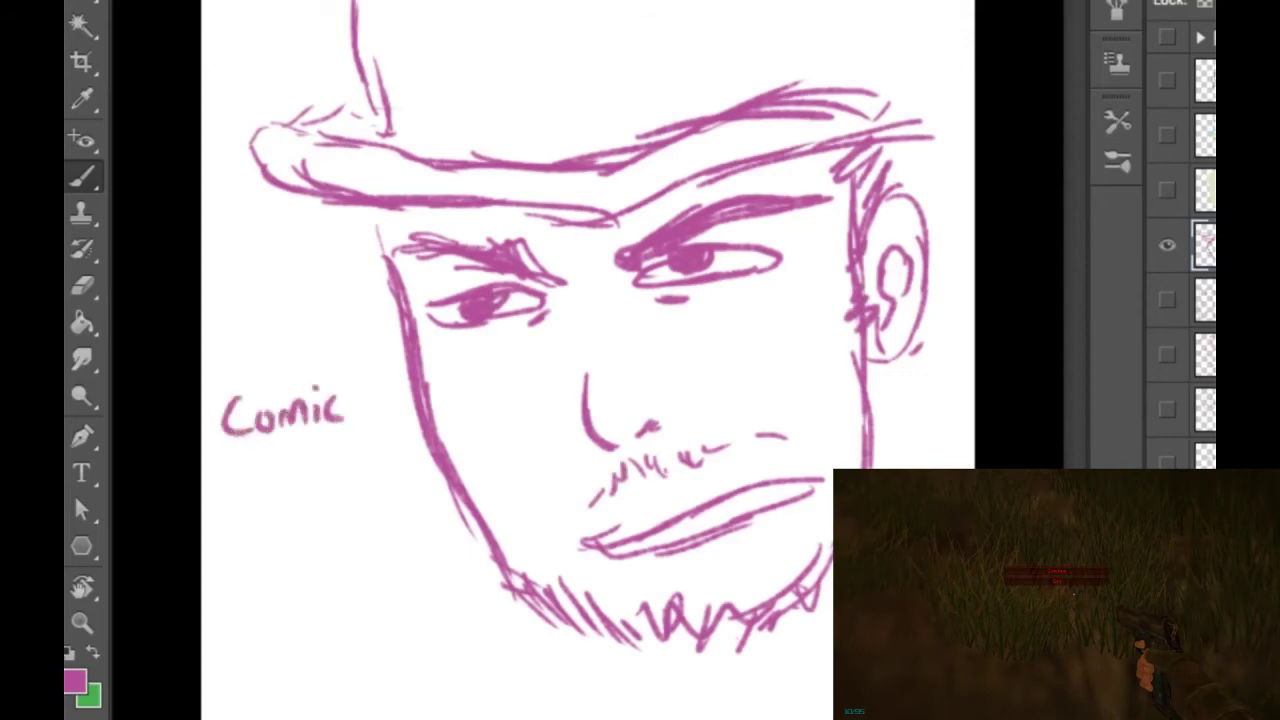
{"action": "left_click_drag", "start_coordinate": [266, 457], "coordinate": [252, 488]}
{"action": "mouse_move", "coordinate": [288, 461]}
{"action": "left_mouse_down"}
{"action": "mouse_move", "coordinate": [277, 471]}
{"action": "mouse_move", "coordinate": [291, 484]}
{"action": "left_mouse_up"}
{"action": "left_click_drag", "start_coordinate": [291, 466], "coordinate": [330, 482]}
Step: Handwrite "that font, Cowboy." on two lines below the Comic Sans lettering
{"action": "mouse_move", "coordinate": [230, 514]}
{"action": "left_mouse_down"}
{"action": "mouse_move", "coordinate": [232, 552]}
{"action": "mouse_move", "coordinate": [248, 528]}
{"action": "left_mouse_up"}
{"action": "mouse_move", "coordinate": [256, 508]}
{"action": "left_mouse_down"}
{"action": "mouse_move", "coordinate": [237, 552]}
{"action": "mouse_move", "coordinate": [280, 550]}
{"action": "left_mouse_up"}
{"action": "mouse_move", "coordinate": [300, 522]}
{"action": "left_mouse_down"}
{"action": "mouse_move", "coordinate": [286, 548]}
{"action": "mouse_move", "coordinate": [310, 552]}
{"action": "left_mouse_up"}
{"action": "mouse_move", "coordinate": [322, 490]}
{"action": "left_mouse_down"}
{"action": "mouse_move", "coordinate": [326, 540]}
{"action": "mouse_move", "coordinate": [332, 520]}
{"action": "mouse_move", "coordinate": [362, 544]}
{"action": "left_mouse_up"}
{"action": "left_click_drag", "start_coordinate": [360, 516], "coordinate": [408, 530]}
{"action": "left_click_drag", "start_coordinate": [418, 486], "coordinate": [414, 526]}
{"action": "mouse_move", "coordinate": [408, 506]}
{"action": "left_mouse_down"}
{"action": "mouse_move", "coordinate": [428, 503]}
{"action": "mouse_move", "coordinate": [430, 550]}
{"action": "left_mouse_up"}
{"action": "left_click_drag", "start_coordinate": [270, 596], "coordinate": [268, 632]}
{"action": "mouse_move", "coordinate": [290, 610]}
{"action": "left_mouse_down"}
{"action": "mouse_move", "coordinate": [338, 608]}
{"action": "mouse_move", "coordinate": [350, 630]}
{"action": "left_mouse_up"}
{"action": "mouse_move", "coordinate": [378, 610]}
{"action": "left_mouse_down"}
{"action": "mouse_move", "coordinate": [404, 626]}
{"action": "mouse_move", "coordinate": [402, 668]}
{"action": "left_mouse_up"}
{"action": "left_click_drag", "start_coordinate": [422, 615], "coordinate": [423, 617]}
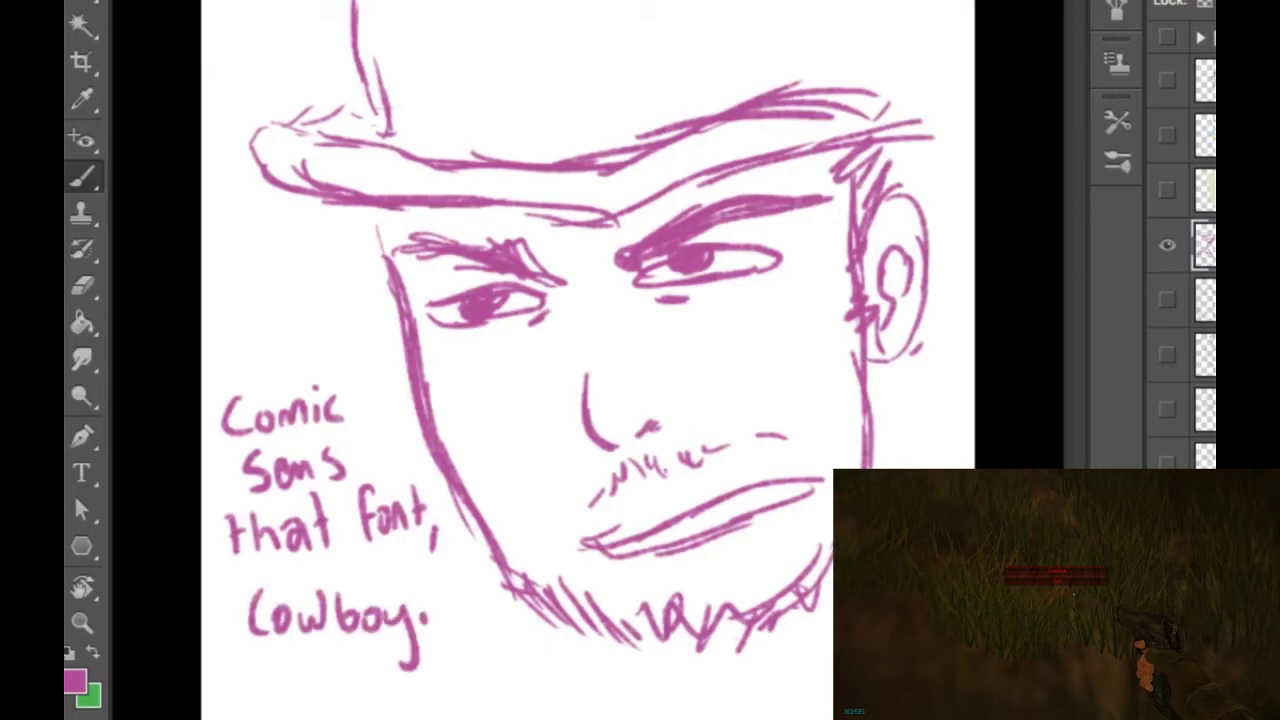
Step: Fill out the moustache with curly strokes towards the cheek and redraw the hat brim's upper edge as a smoother sweep
{"action": "mouse_move", "coordinate": [652, 460]}
{"action": "left_mouse_down"}
{"action": "mouse_move", "coordinate": [690, 490]}
{"action": "mouse_move", "coordinate": [788, 441]}
{"action": "mouse_move", "coordinate": [862, 444]}
{"action": "left_mouse_up"}
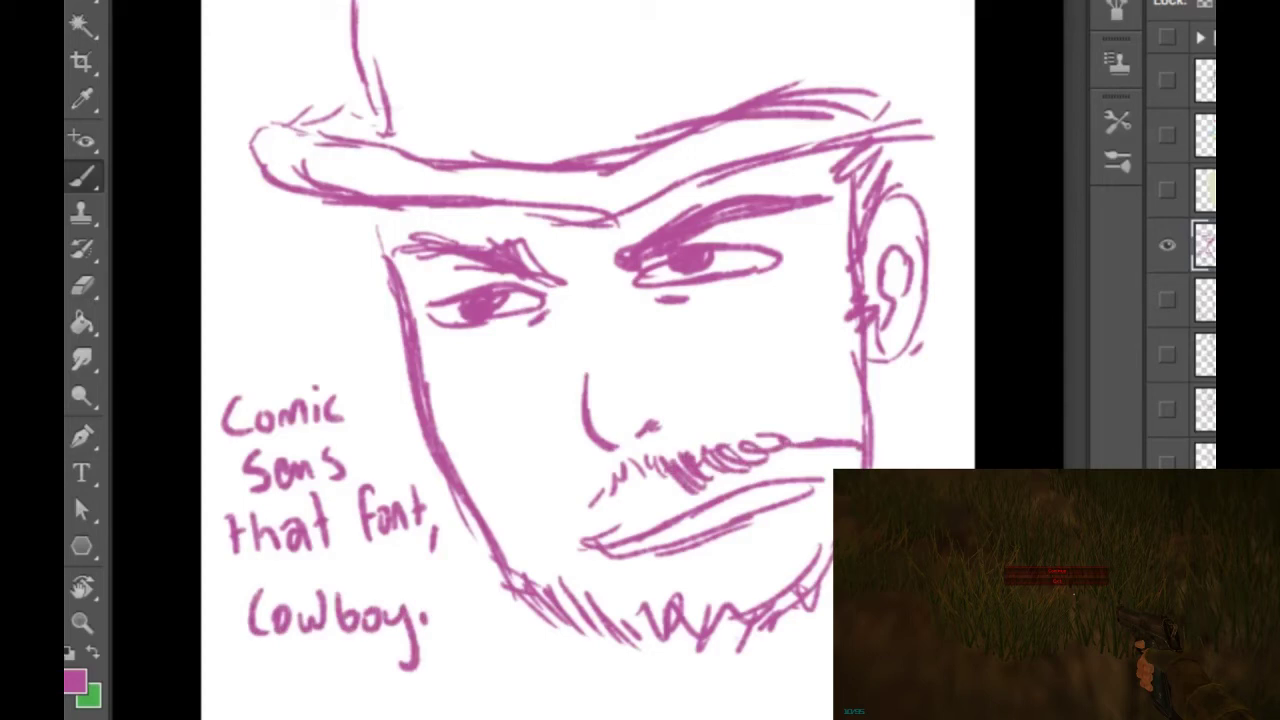
{"action": "mouse_move", "coordinate": [362, 146]}
{"action": "left_mouse_down"}
{"action": "mouse_move", "coordinate": [506, 155]}
{"action": "mouse_move", "coordinate": [620, 117]}
{"action": "left_mouse_up"}
{"action": "left_click_drag", "start_coordinate": [506, 155], "coordinate": [680, 122]}
{"action": "mouse_move", "coordinate": [586, 156]}
{"action": "left_mouse_down"}
{"action": "mouse_move", "coordinate": [886, 78]}
{"action": "mouse_move", "coordinate": [955, 91]}
{"action": "left_mouse_up"}
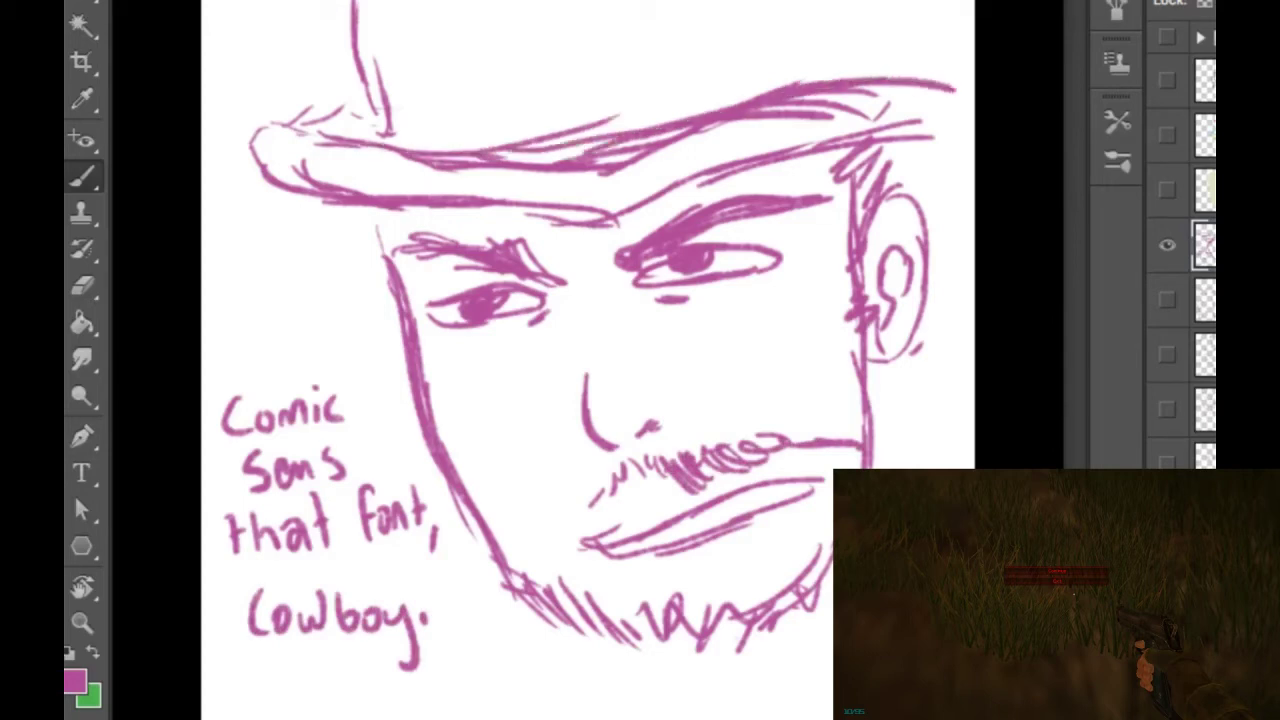
Step: Erase the old construction lines inside the hat brim and the excess line at its lower dip
{"action": "left_click_drag", "start_coordinate": [476, 162], "coordinate": [646, 155]}
{"action": "mouse_move", "coordinate": [564, 170]}
{"action": "left_mouse_down"}
{"action": "mouse_move", "coordinate": [630, 165]}
{"action": "mouse_move", "coordinate": [702, 134]}
{"action": "left_mouse_up"}
{"action": "mouse_move", "coordinate": [606, 155]}
{"action": "left_mouse_down"}
{"action": "mouse_move", "coordinate": [826, 92]}
{"action": "mouse_move", "coordinate": [886, 110]}
{"action": "left_mouse_up"}
{"action": "left_click_drag", "start_coordinate": [788, 108], "coordinate": [870, 96]}
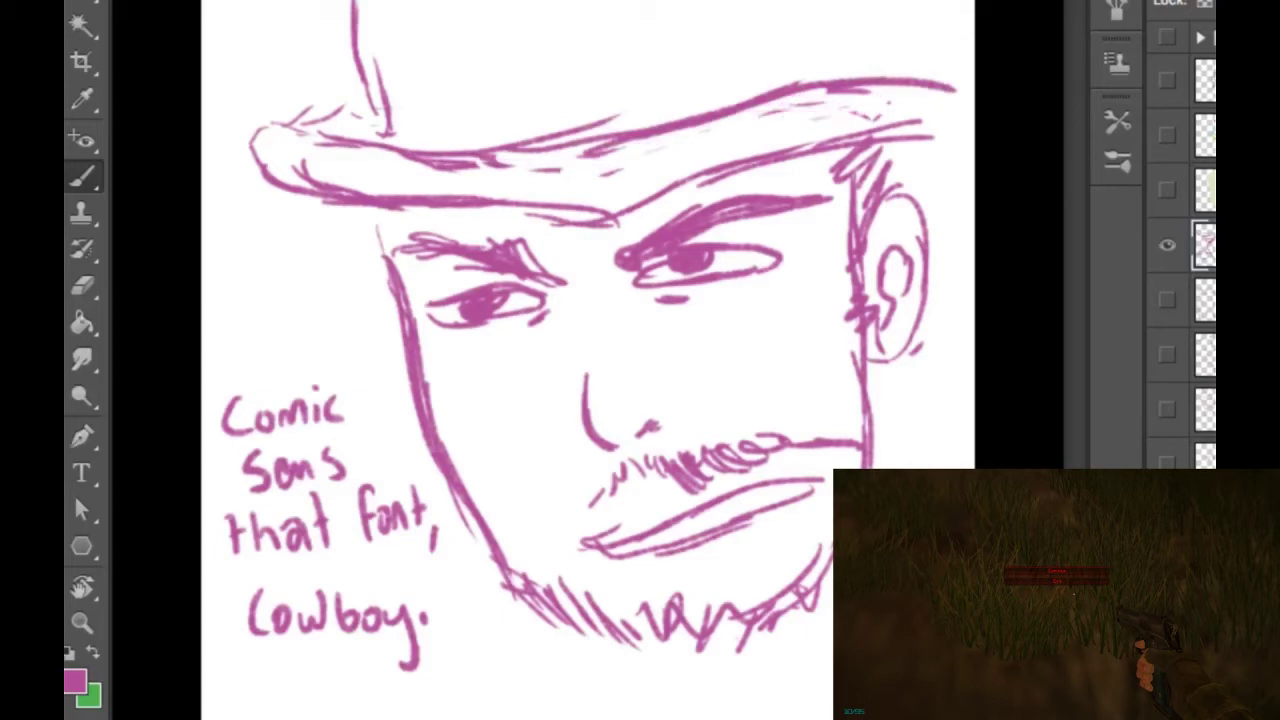
{"action": "left_click_drag", "start_coordinate": [558, 223], "coordinate": [626, 218]}
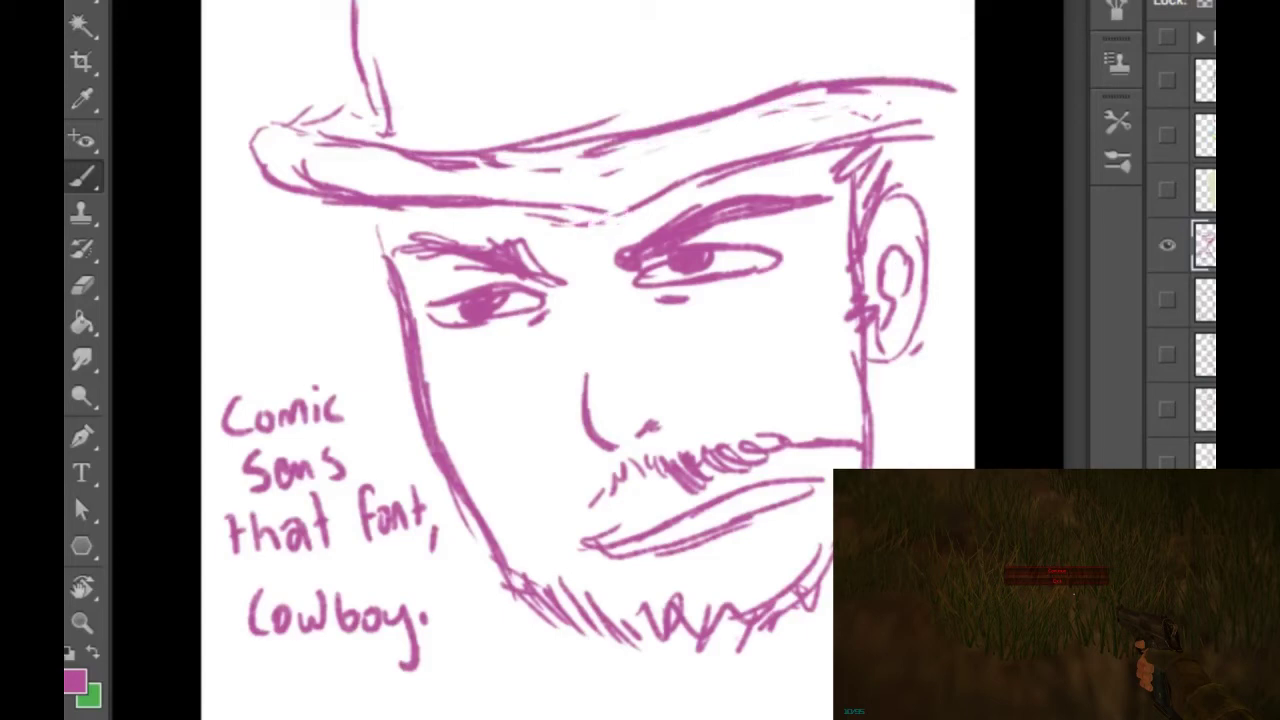
Step: Build up the beard with dense strokes along the chin and jaw up to the ear, and thicken the lowered eye's upper lid
{"action": "mouse_move", "coordinate": [702, 638]}
{"action": "left_mouse_down"}
{"action": "mouse_move", "coordinate": [752, 570]}
{"action": "mouse_move", "coordinate": [778, 564]}
{"action": "left_mouse_up"}
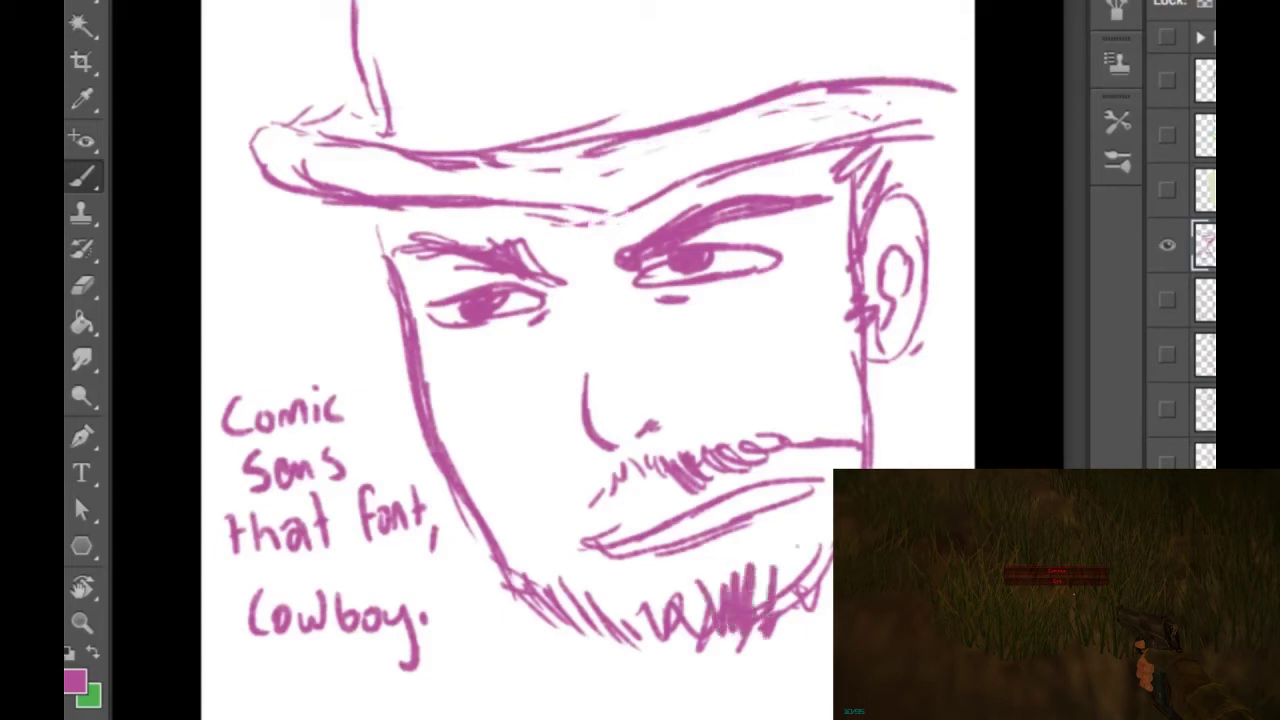
{"action": "left_click_drag", "start_coordinate": [786, 636], "coordinate": [826, 526]}
{"action": "left_click_drag", "start_coordinate": [772, 614], "coordinate": [832, 538]}
{"action": "left_click_drag", "start_coordinate": [853, 470], "coordinate": [861, 449]}
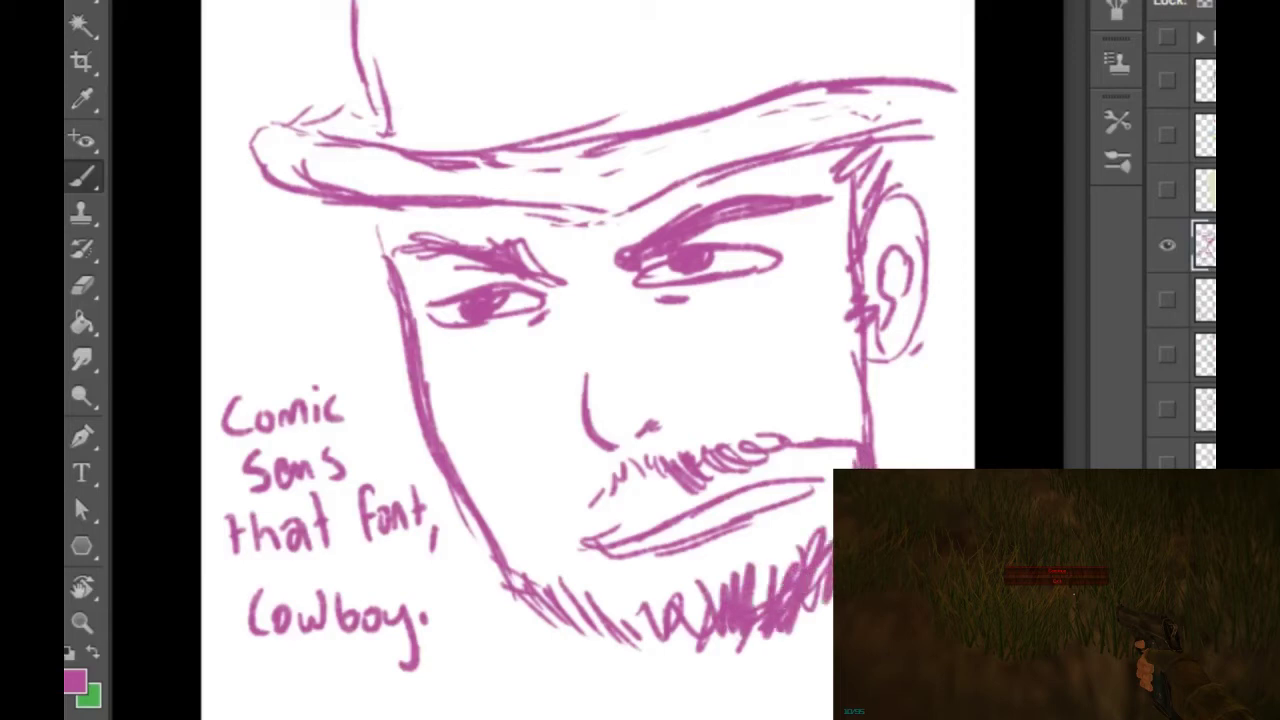
{"action": "left_click_drag", "start_coordinate": [860, 395], "coordinate": [882, 462]}
{"action": "left_click_drag", "start_coordinate": [870, 372], "coordinate": [884, 444]}
{"action": "left_click_drag", "start_coordinate": [528, 592], "coordinate": [552, 628]}
{"action": "left_click_drag", "start_coordinate": [566, 588], "coordinate": [644, 646]}
{"action": "left_click_drag", "start_coordinate": [434, 290], "coordinate": [508, 276]}
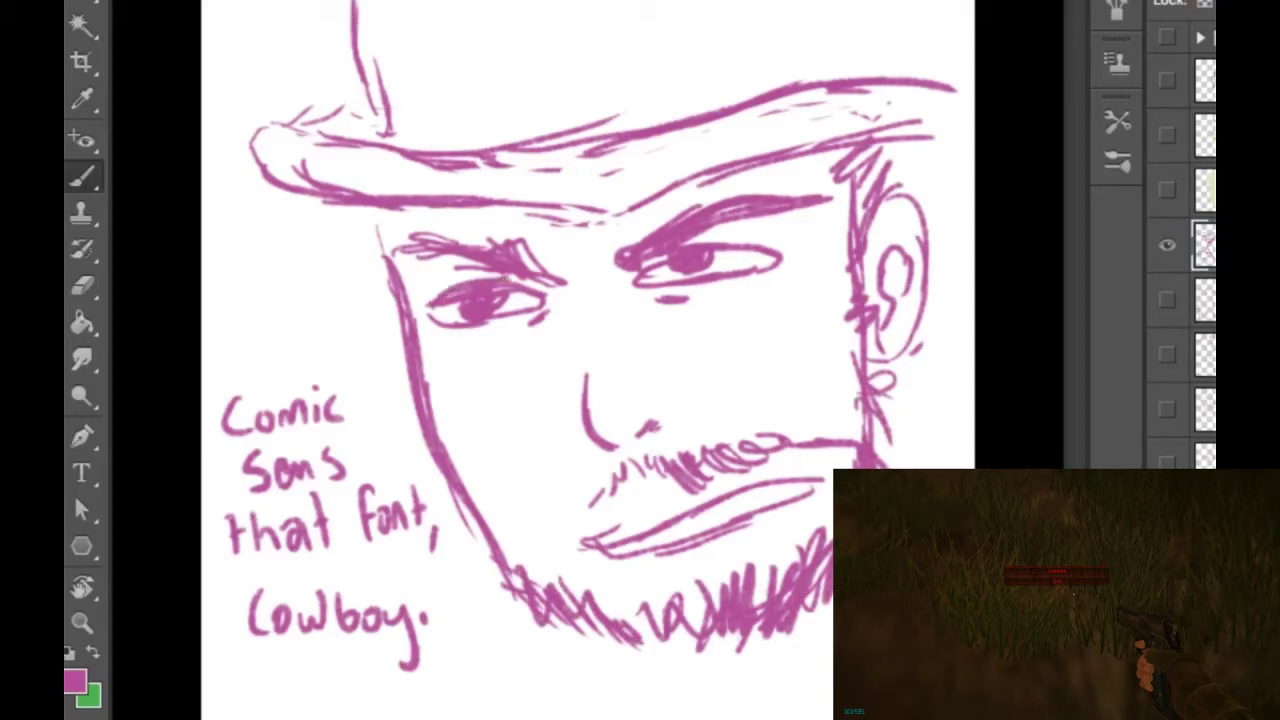
Step: Reinforce the side of the hat crown and extend the beard's lower edge with a fuller, shaggy contour
{"action": "left_click_drag", "start_coordinate": [372, 82], "coordinate": [380, 138]}
{"action": "left_click_drag", "start_coordinate": [364, 20], "coordinate": [374, 126]}
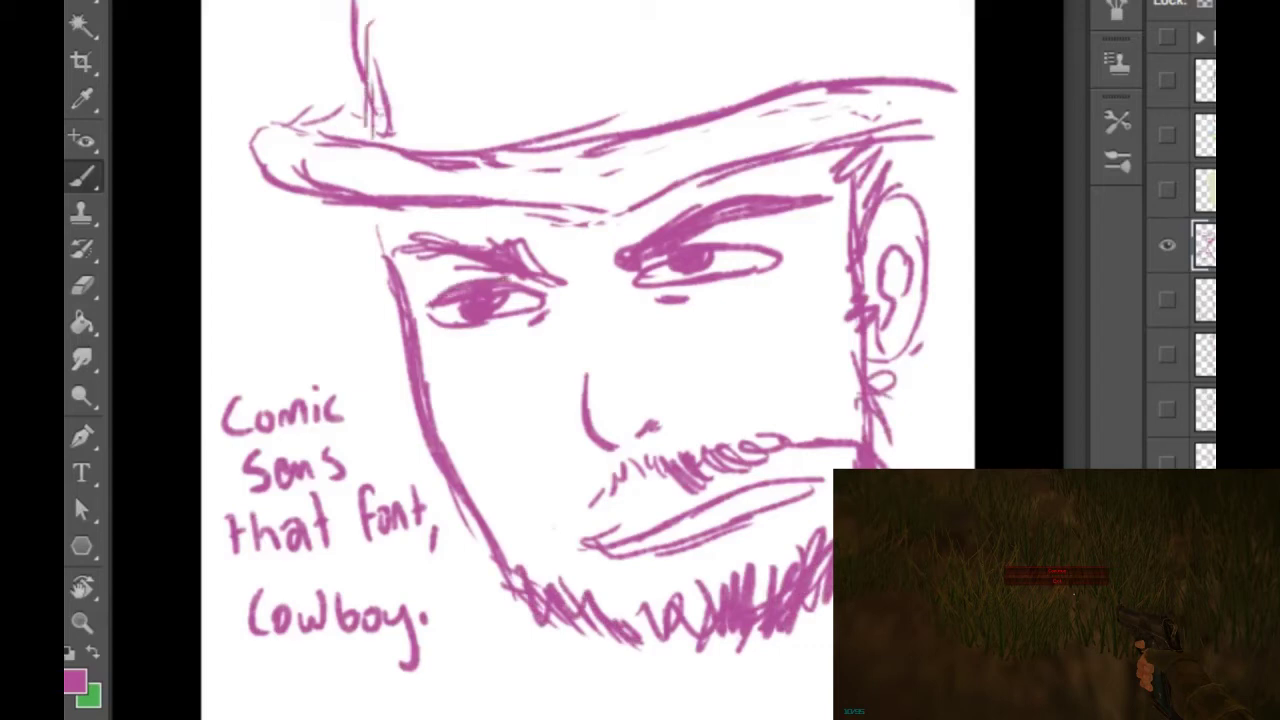
{"action": "left_click_drag", "start_coordinate": [482, 562], "coordinate": [502, 590]}
{"action": "left_click_drag", "start_coordinate": [510, 580], "coordinate": [556, 650]}
{"action": "mouse_move", "coordinate": [572, 590]}
{"action": "left_mouse_down"}
{"action": "mouse_move", "coordinate": [630, 646]}
{"action": "mouse_move", "coordinate": [686, 666]}
{"action": "left_mouse_up"}
{"action": "left_click_drag", "start_coordinate": [650, 618], "coordinate": [714, 654]}
{"action": "left_click_drag", "start_coordinate": [694, 610], "coordinate": [710, 632]}
{"action": "left_click_drag", "start_coordinate": [706, 640], "coordinate": [742, 628]}
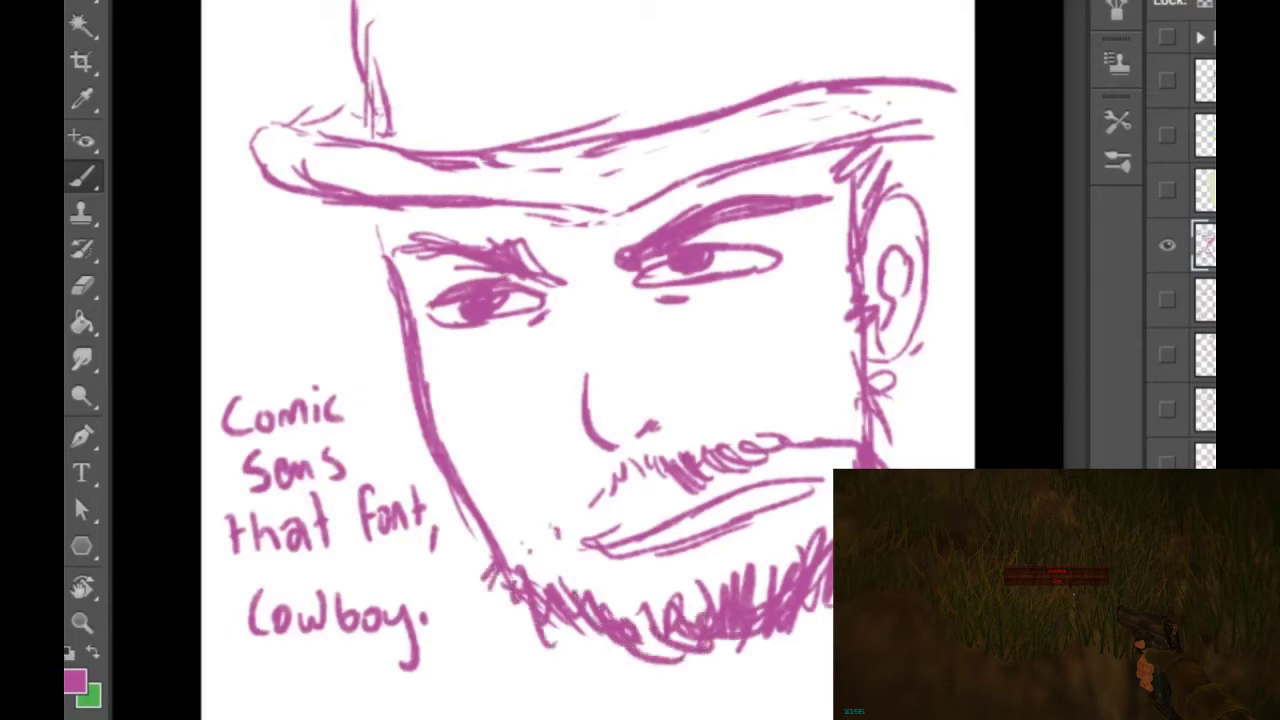
Step: Draw the first collar lines below the beard, close the pointed end of the hat brim and thicken the crown's edge
{"action": "left_click_drag", "start_coordinate": [802, 684], "coordinate": [815, 678]}
{"action": "left_click_drag", "start_coordinate": [832, 684], "coordinate": [780, 719]}
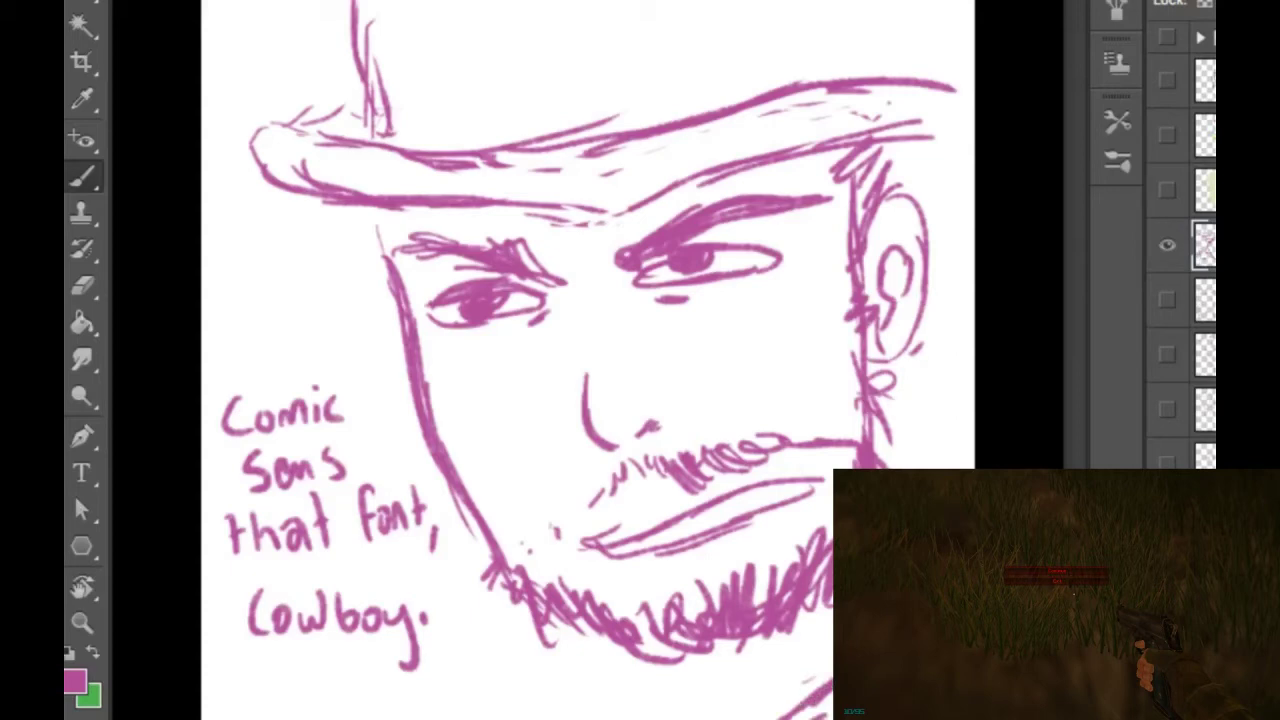
{"action": "left_click_drag", "start_coordinate": [900, 132], "coordinate": [952, 90]}
{"action": "left_click_drag", "start_coordinate": [349, 2], "coordinate": [362, 110]}
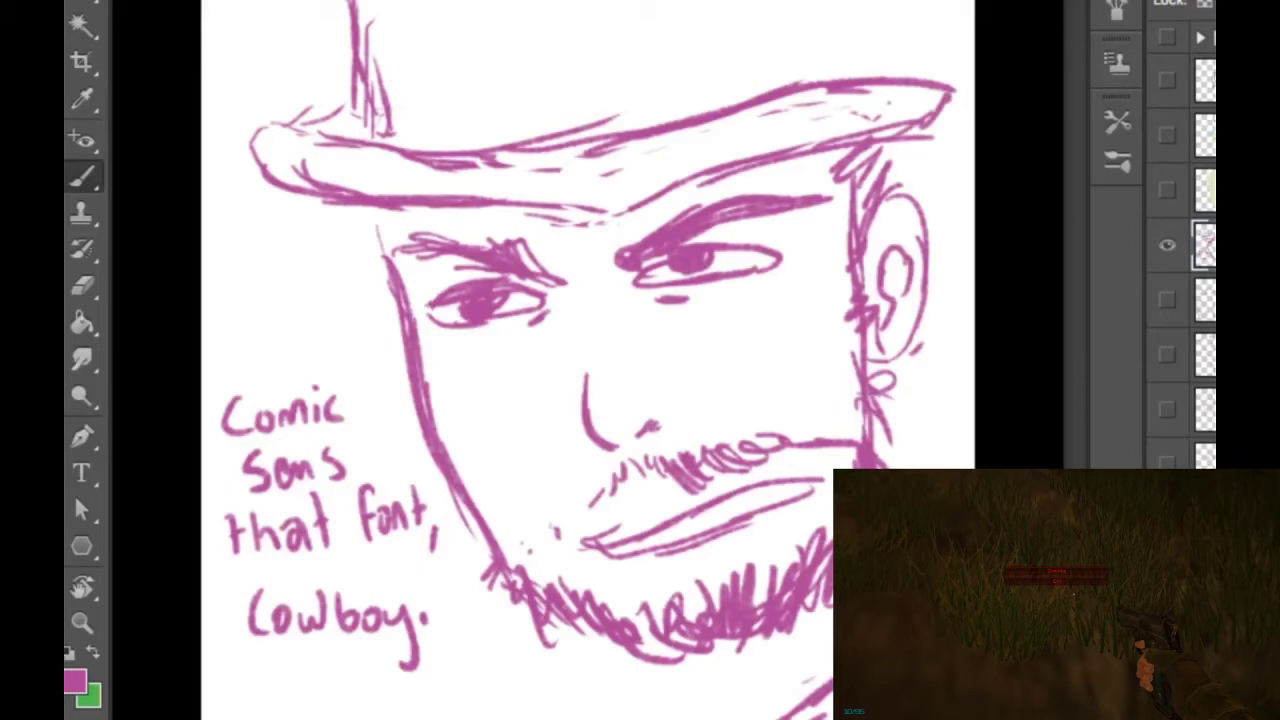
Step: Sketch the folded collar beneath the beard and add a few loose strokes below the brim's pointed end
{"action": "left_click_drag", "start_coordinate": [700, 718], "coordinate": [735, 698]}
{"action": "left_click_drag", "start_coordinate": [659, 718], "coordinate": [811, 642]}
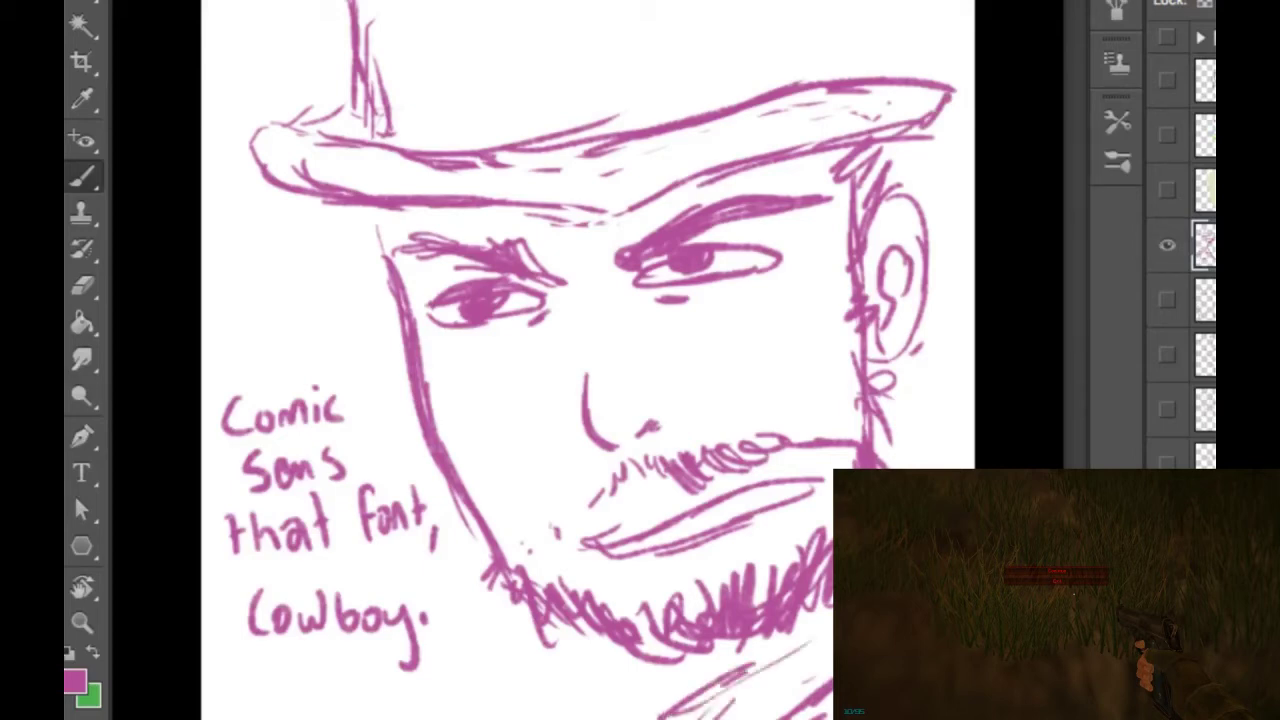
{"action": "left_click_drag", "start_coordinate": [746, 670], "coordinate": [832, 613]}
{"action": "left_click_drag", "start_coordinate": [646, 712], "coordinate": [546, 714]}
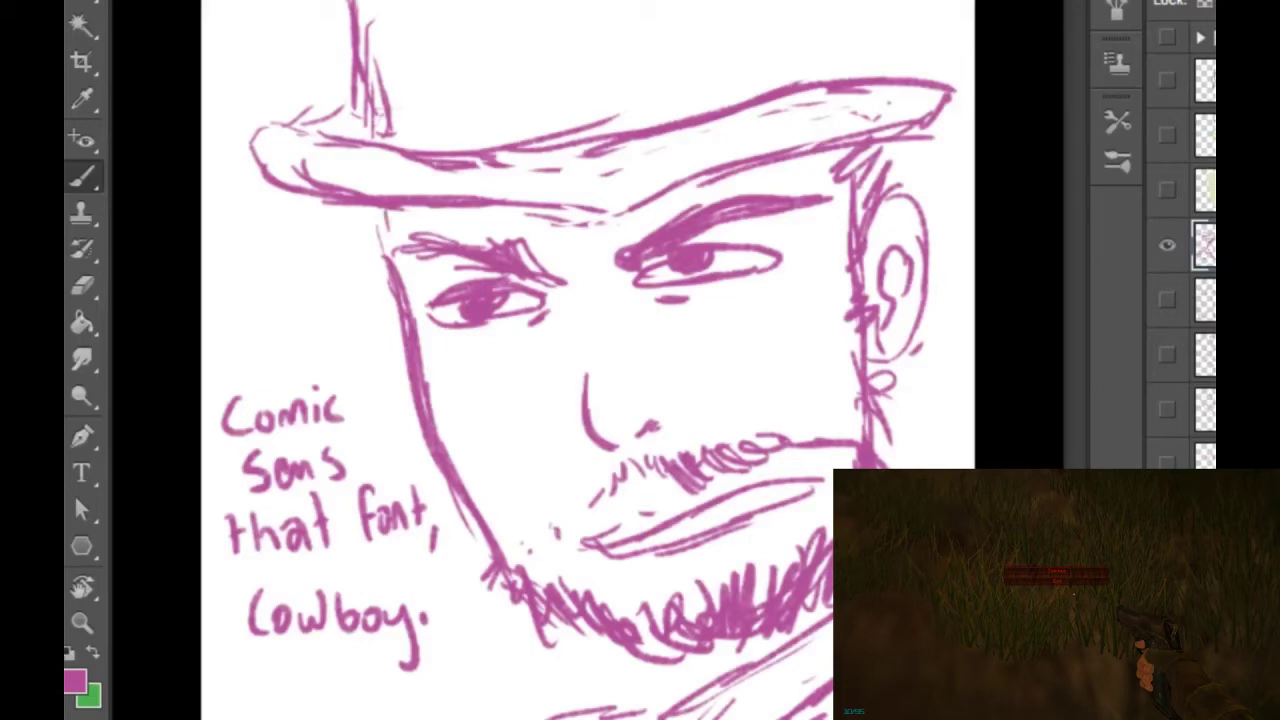
{"action": "mouse_move", "coordinate": [940, 138]}
{"action": "left_mouse_down"}
{"action": "mouse_move", "coordinate": [909, 168]}
{"action": "mouse_move", "coordinate": [955, 180]}
{"action": "mouse_move", "coordinate": [971, 213]}
{"action": "left_mouse_up"}
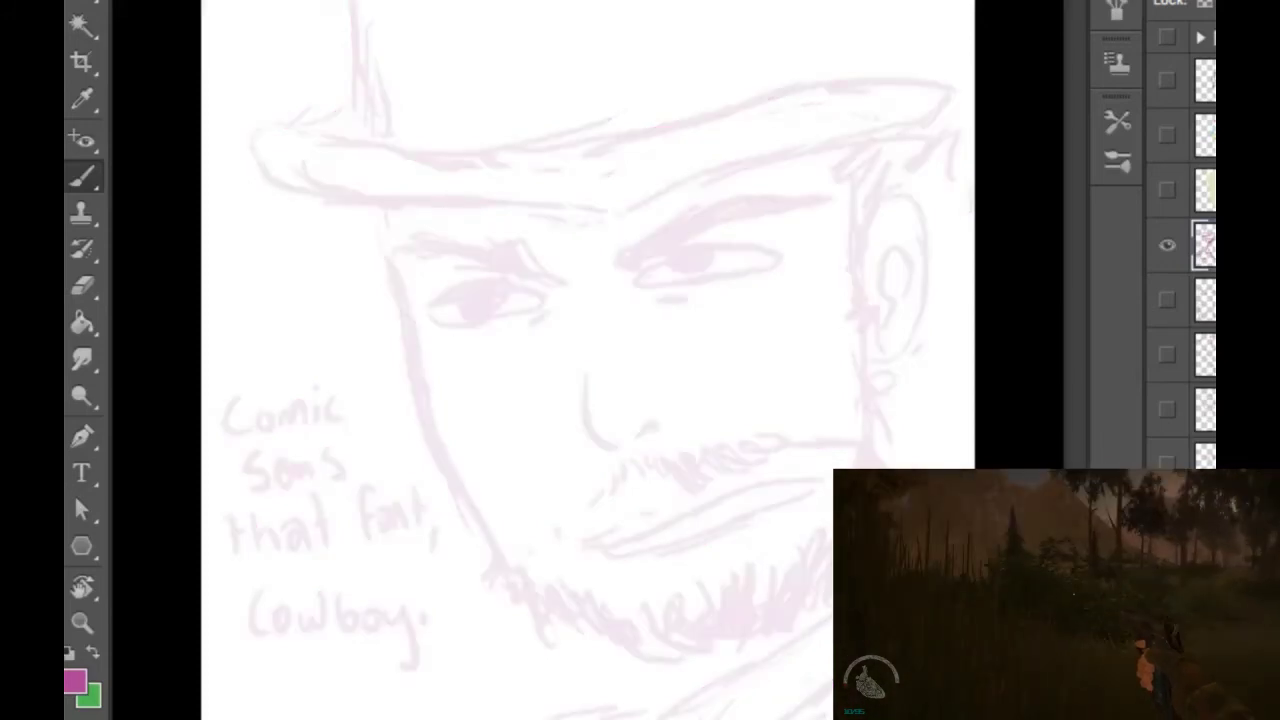
Step: Add a new layer above the faded sketch and pick a dark brown as the brush colour
{"action": "key", "text": "ctrl+alt+shift+n"}
{"action": "key", "text": "i"}
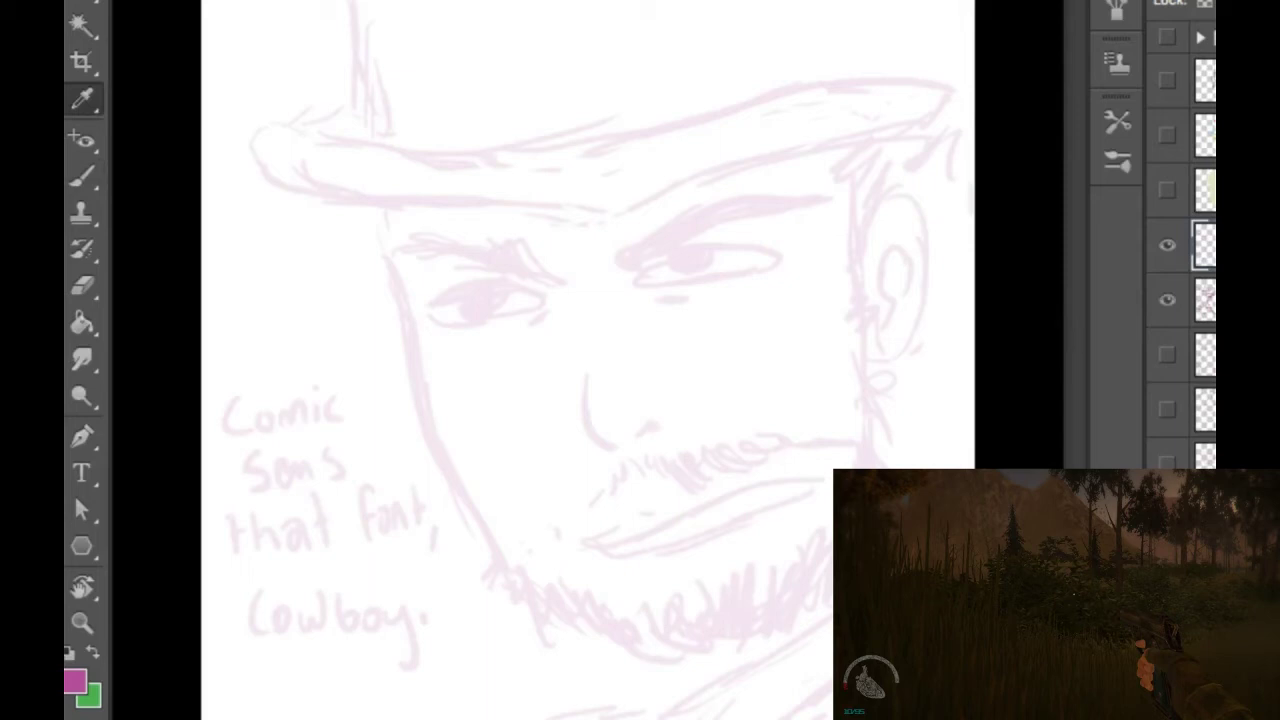
{"action": "key", "text": "b"}
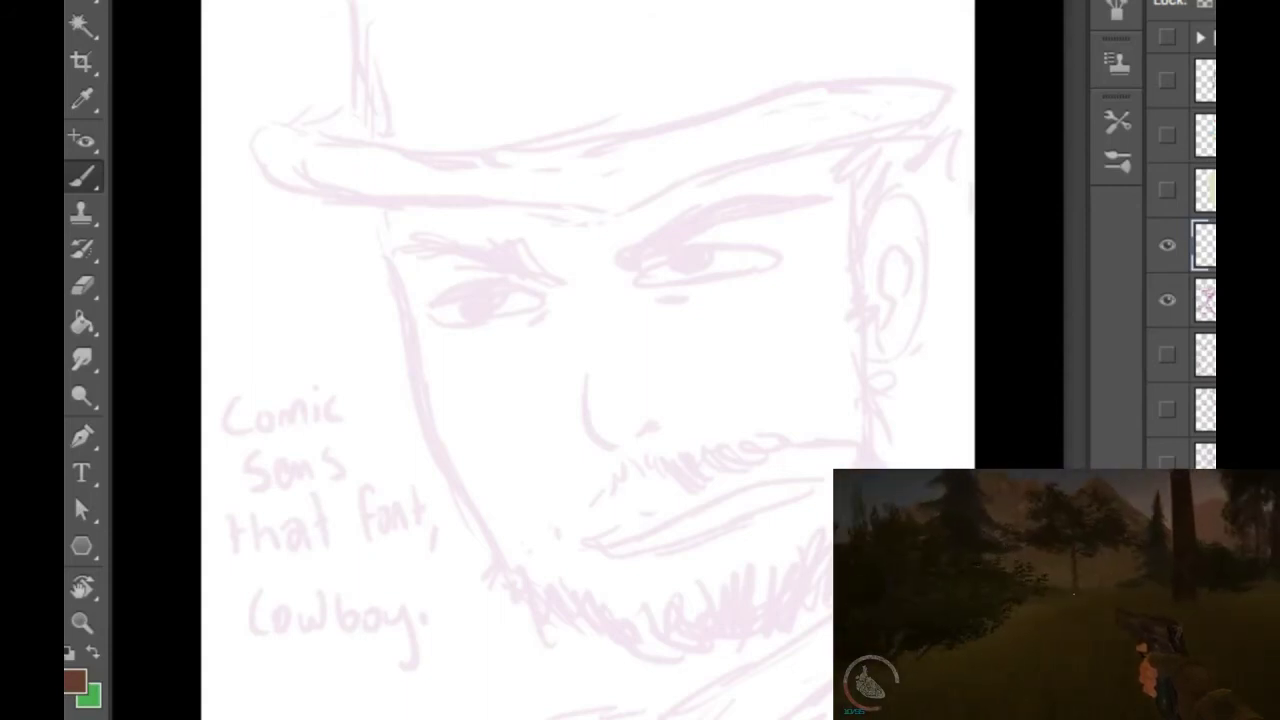
Step: Outline the nose with a bridge curve and nostril, and trace the far cheek from brow level down to the jaw in brown
{"action": "mouse_move", "coordinate": [580, 366]}
{"action": "left_mouse_down"}
{"action": "mouse_move", "coordinate": [597, 438]}
{"action": "mouse_move", "coordinate": [579, 390]}
{"action": "mouse_move", "coordinate": [588, 359]}
{"action": "left_mouse_up"}
{"action": "left_click_drag", "start_coordinate": [638, 441], "coordinate": [668, 420]}
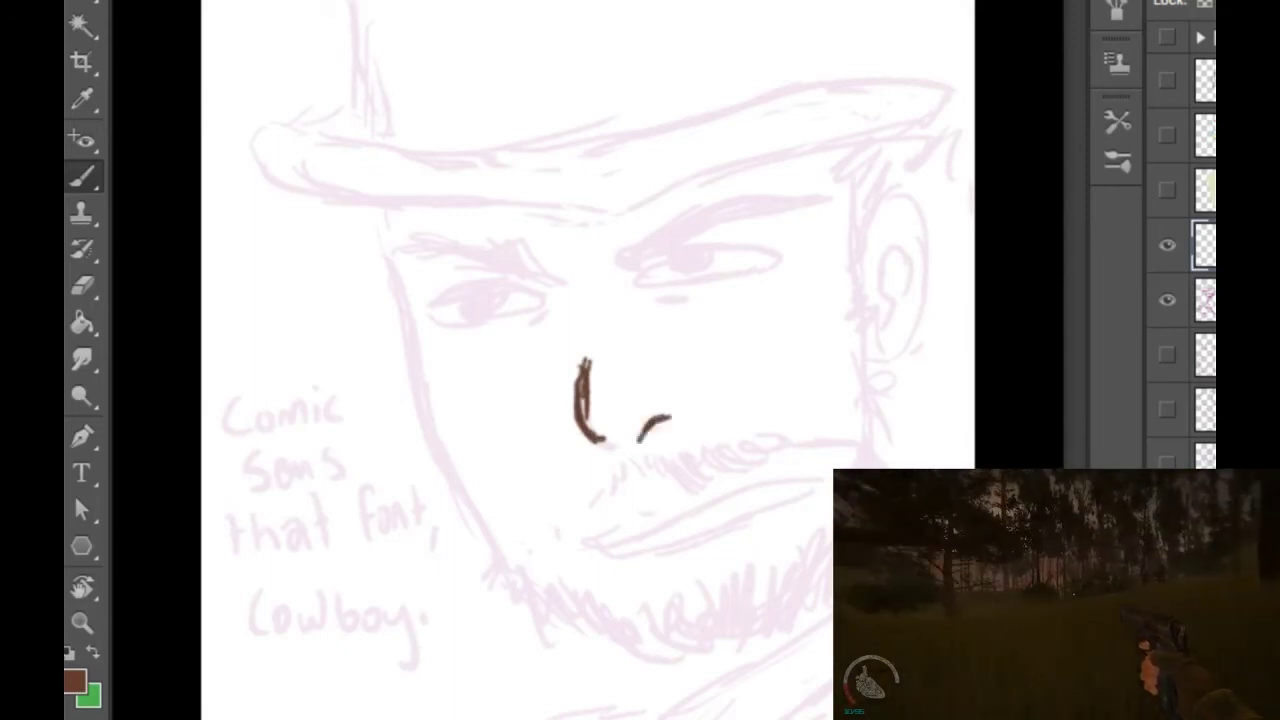
{"action": "mouse_move", "coordinate": [382, 252]}
{"action": "left_mouse_down"}
{"action": "mouse_move", "coordinate": [416, 320]}
{"action": "mouse_move", "coordinate": [438, 452]}
{"action": "mouse_move", "coordinate": [548, 660]}
{"action": "left_mouse_up"}
Step: Draw curved beard strands along the chin's lower edge, continuing from the end of the cheek line
{"action": "mouse_move", "coordinate": [524, 590]}
{"action": "left_mouse_down"}
{"action": "mouse_move", "coordinate": [548, 660]}
{"action": "mouse_move", "coordinate": [580, 676]}
{"action": "left_mouse_up"}
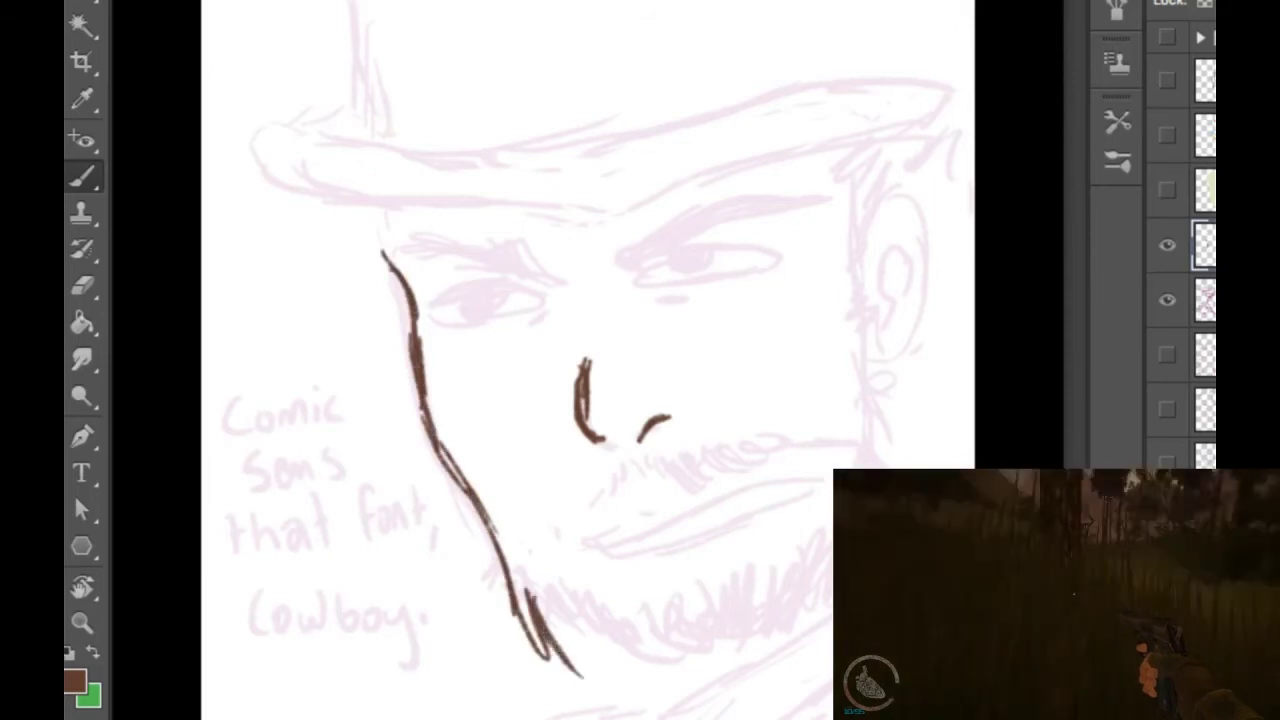
{"action": "mouse_move", "coordinate": [540, 600]}
{"action": "left_mouse_down"}
{"action": "mouse_move", "coordinate": [562, 660]}
{"action": "mouse_move", "coordinate": [612, 672]}
{"action": "left_mouse_up"}
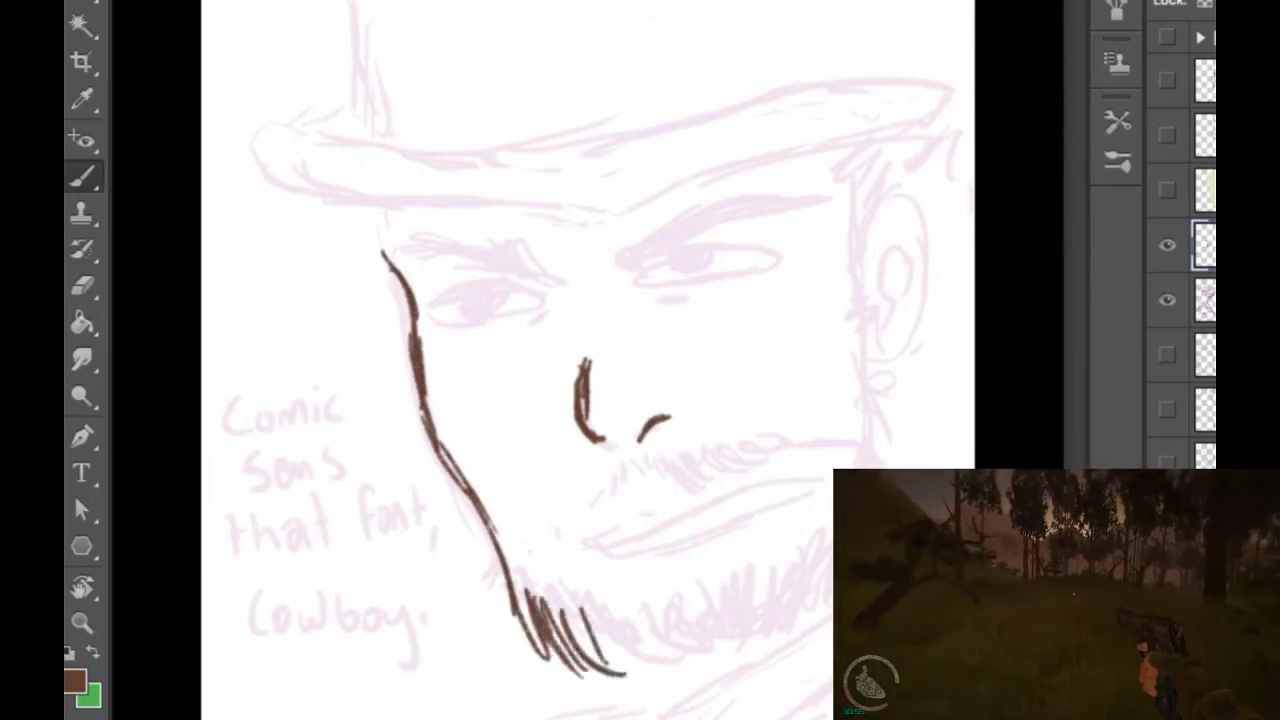
{"action": "left_click_drag", "start_coordinate": [580, 604], "coordinate": [650, 672]}
{"action": "mouse_move", "coordinate": [604, 630]}
{"action": "left_mouse_down"}
{"action": "mouse_move", "coordinate": [684, 672]}
{"action": "mouse_move", "coordinate": [722, 670]}
{"action": "left_mouse_up"}
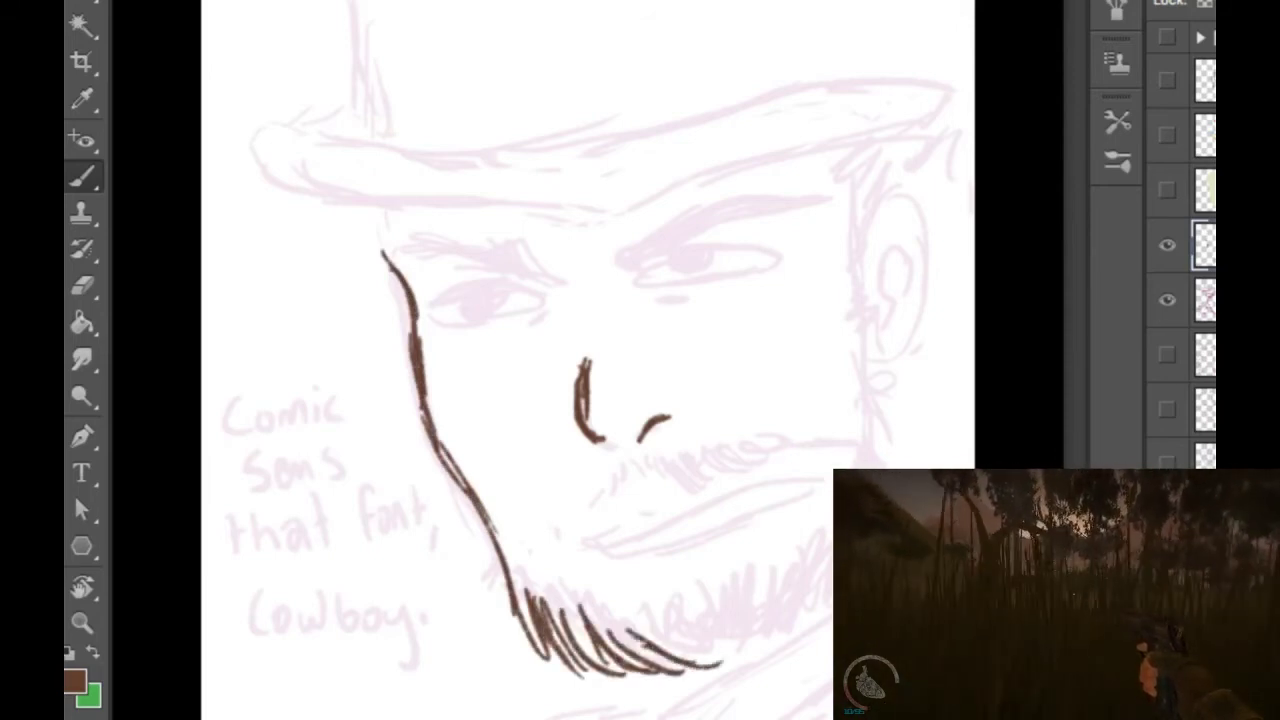
{"action": "left_click_drag", "start_coordinate": [662, 634], "coordinate": [742, 654]}
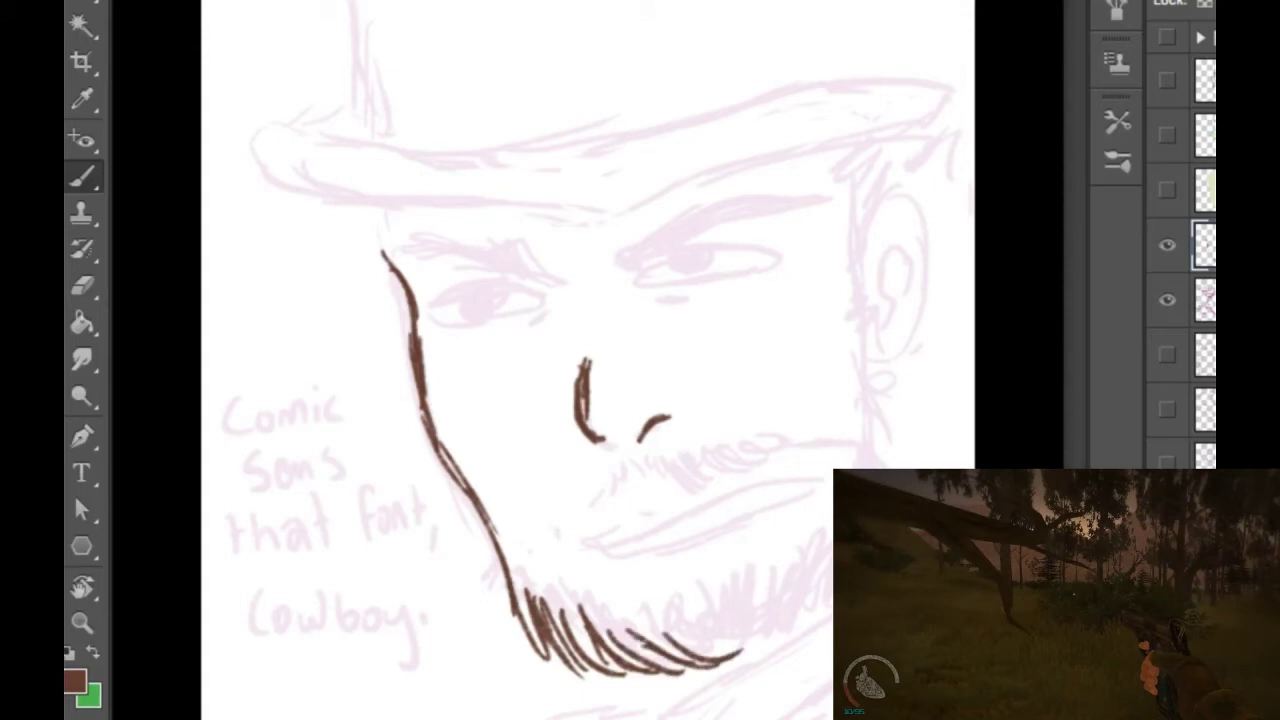
Step: Ink short moustache hairs on both sides of the upper lip and draw two thick, angled eyebrows
{"action": "mouse_move", "coordinate": [672, 450]}
{"action": "left_mouse_down"}
{"action": "mouse_move", "coordinate": [698, 476]}
{"action": "mouse_move", "coordinate": [744, 462]}
{"action": "left_mouse_up"}
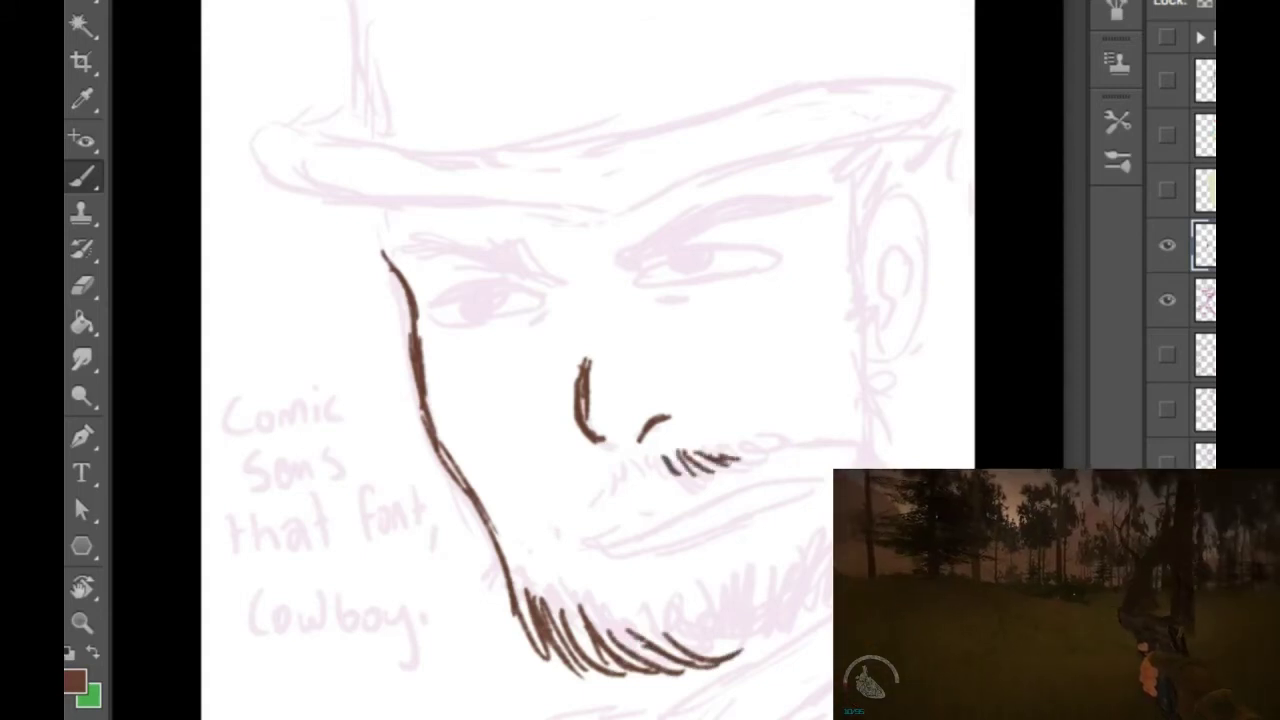
{"action": "mouse_move", "coordinate": [622, 472]}
{"action": "left_mouse_down"}
{"action": "mouse_move", "coordinate": [604, 502]}
{"action": "mouse_move", "coordinate": [548, 536]}
{"action": "left_mouse_up"}
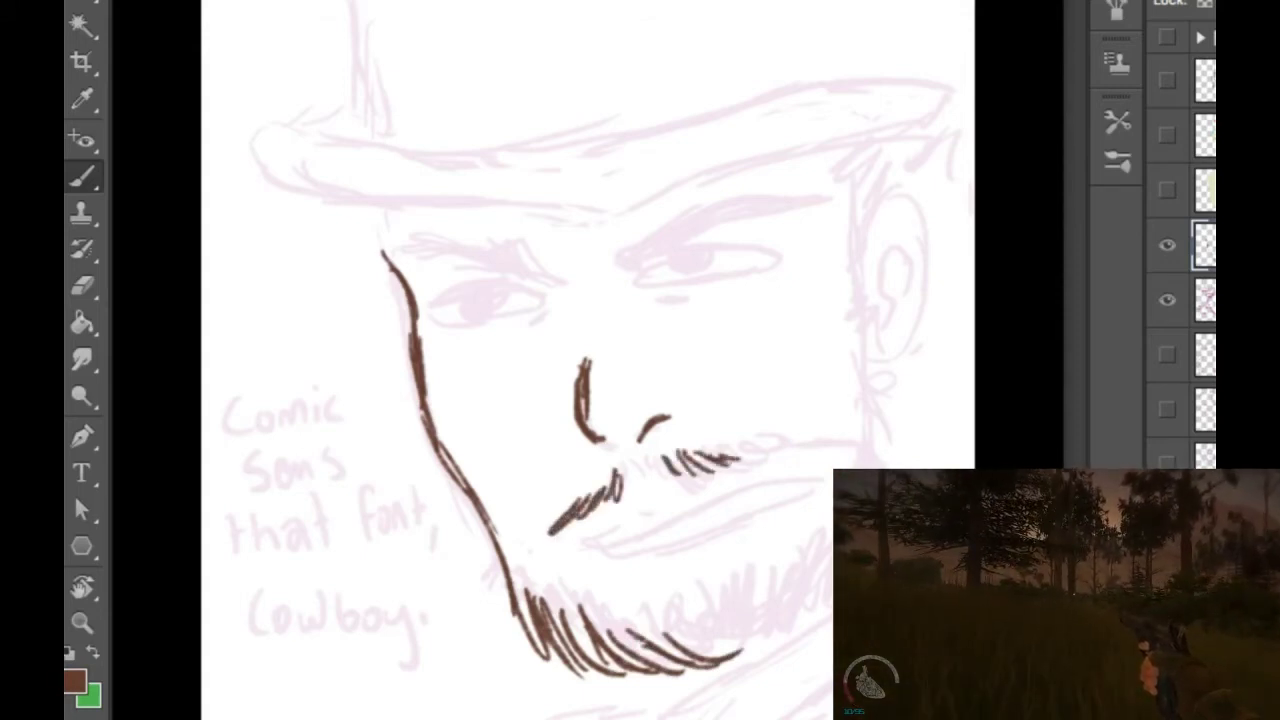
{"action": "mouse_move", "coordinate": [418, 250]}
{"action": "left_mouse_down"}
{"action": "mouse_move", "coordinate": [472, 246]}
{"action": "mouse_move", "coordinate": [544, 272]}
{"action": "mouse_move", "coordinate": [566, 265]}
{"action": "mouse_move", "coordinate": [565, 276]}
{"action": "mouse_move", "coordinate": [736, 203]}
{"action": "mouse_move", "coordinate": [780, 201]}
{"action": "mouse_move", "coordinate": [680, 219]}
{"action": "mouse_move", "coordinate": [734, 208]}
{"action": "left_mouse_up"}
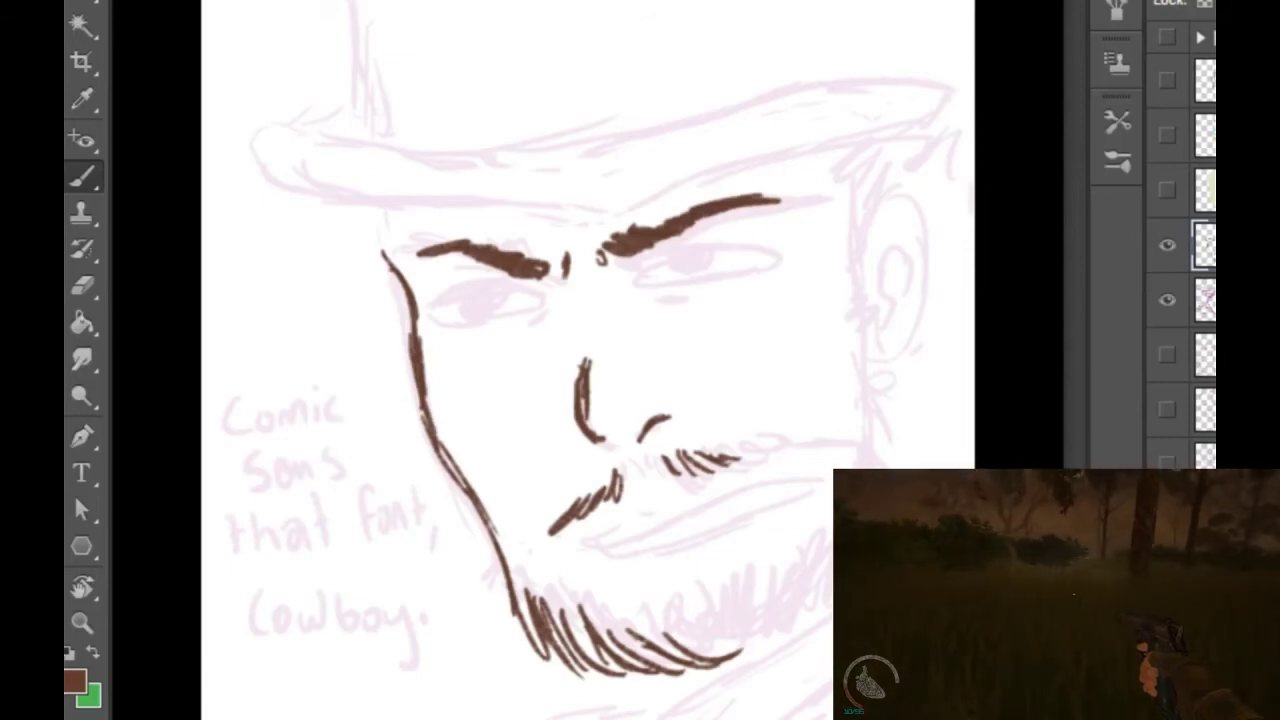
Step: Outline both narrowed eyes, fill in their irises and add small creases beside and beneath them
{"action": "mouse_move", "coordinate": [622, 282]}
{"action": "left_mouse_down"}
{"action": "mouse_move", "coordinate": [688, 250]}
{"action": "mouse_move", "coordinate": [740, 264]}
{"action": "mouse_move", "coordinate": [662, 287]}
{"action": "mouse_move", "coordinate": [740, 268]}
{"action": "left_mouse_up"}
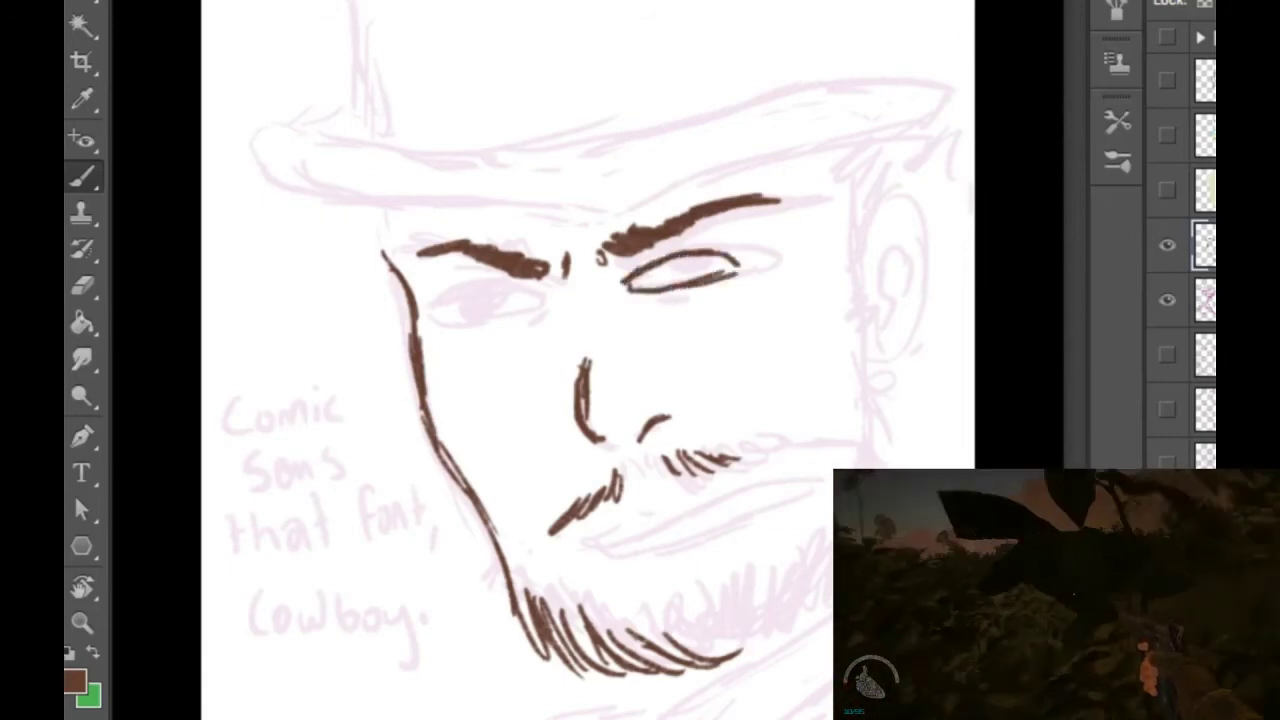
{"action": "left_click_drag", "start_coordinate": [642, 311], "coordinate": [670, 307]}
{"action": "mouse_move", "coordinate": [518, 293]}
{"action": "left_mouse_down"}
{"action": "mouse_move", "coordinate": [474, 309]}
{"action": "mouse_move", "coordinate": [476, 332]}
{"action": "mouse_move", "coordinate": [487, 329]}
{"action": "left_mouse_up"}
{"action": "mouse_move", "coordinate": [461, 324]}
{"action": "left_mouse_down"}
{"action": "mouse_move", "coordinate": [520, 293]}
{"action": "mouse_move", "coordinate": [543, 298]}
{"action": "mouse_move", "coordinate": [530, 322]}
{"action": "mouse_move", "coordinate": [460, 336]}
{"action": "left_mouse_up"}
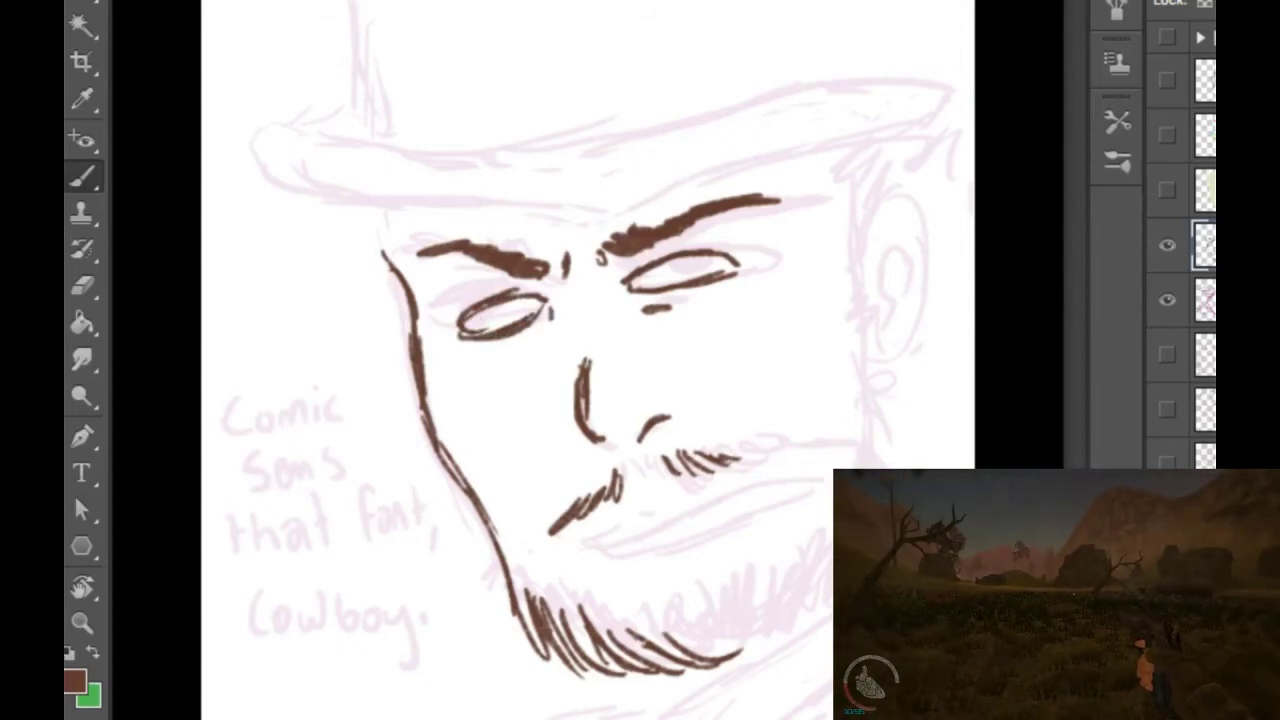
{"action": "mouse_move", "coordinate": [472, 326]}
{"action": "left_mouse_down"}
{"action": "mouse_move", "coordinate": [514, 302]}
{"action": "mouse_move", "coordinate": [498, 318]}
{"action": "left_mouse_up"}
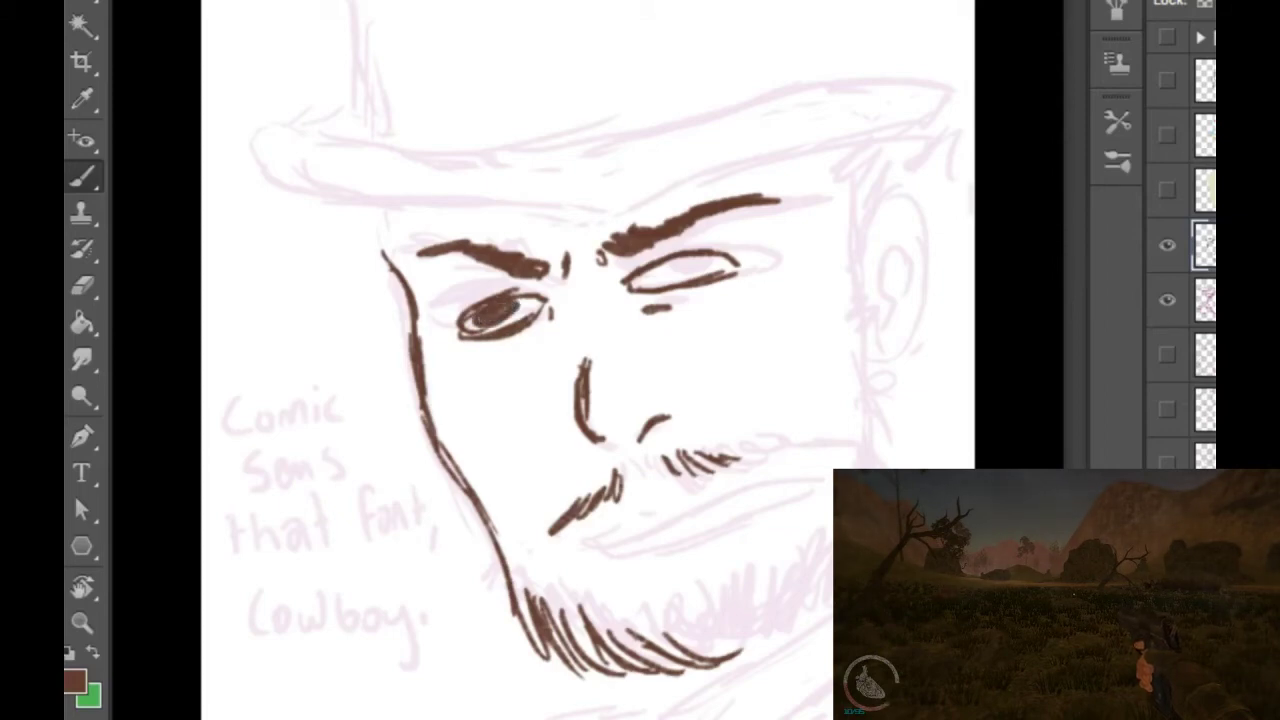
{"action": "left_click_drag", "start_coordinate": [678, 260], "coordinate": [636, 278]}
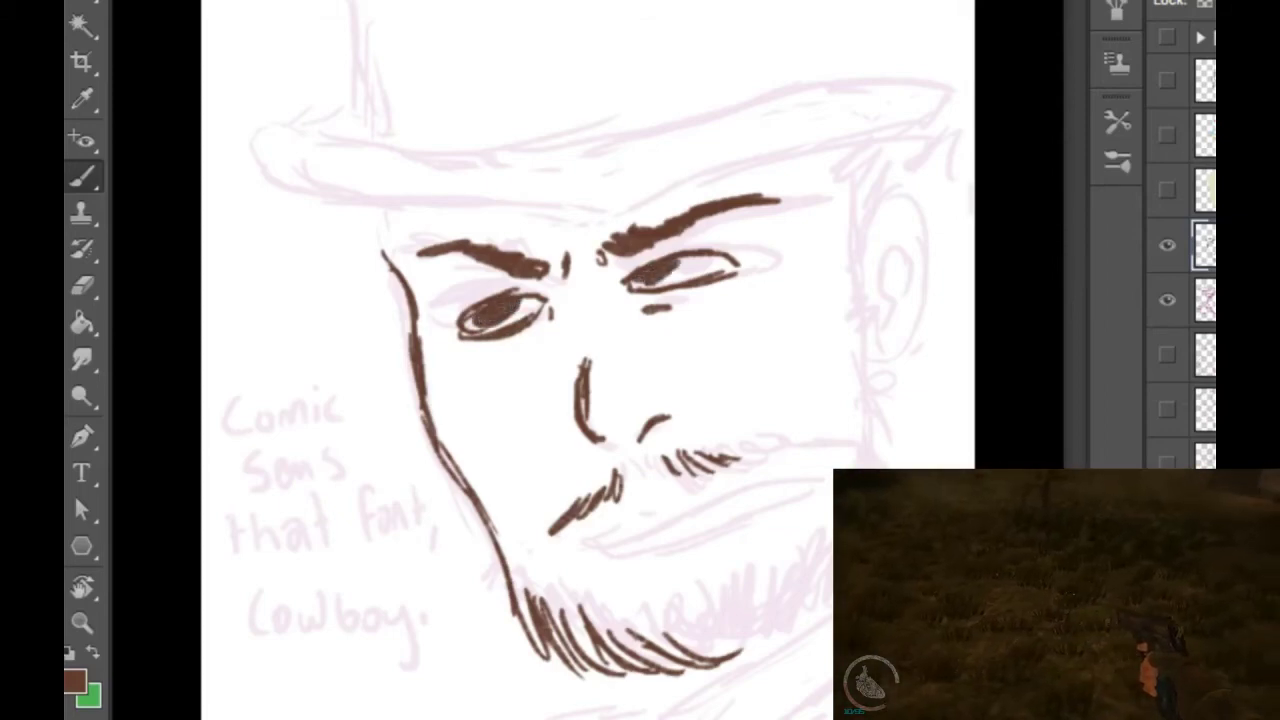
Step: Add small moustache hairs under the nose and outline the upper and lower edges of the slanted lips
{"action": "left_click_drag", "start_coordinate": [633, 482], "coordinate": [648, 498]}
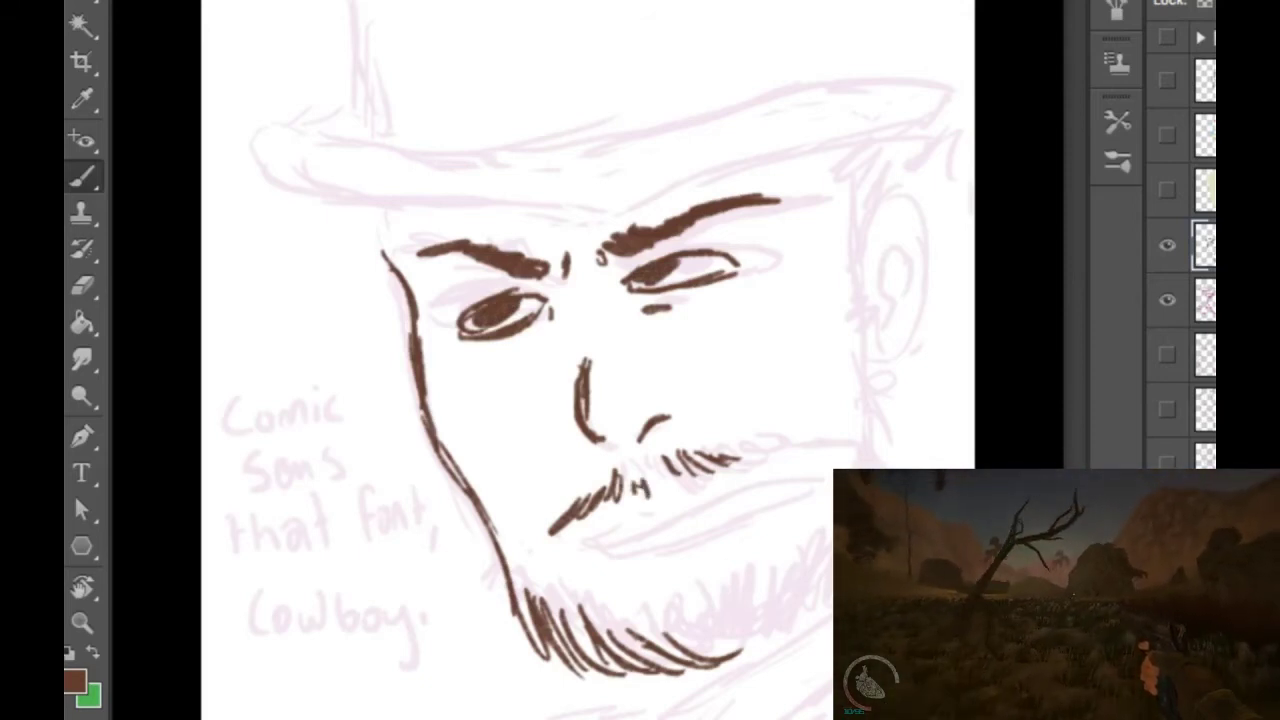
{"action": "mouse_move", "coordinate": [597, 560]}
{"action": "left_mouse_down"}
{"action": "mouse_move", "coordinate": [690, 505]}
{"action": "mouse_move", "coordinate": [822, 500]}
{"action": "left_mouse_up"}
{"action": "left_click_drag", "start_coordinate": [822, 500], "coordinate": [765, 525]}
{"action": "mouse_move", "coordinate": [602, 557]}
{"action": "left_mouse_down"}
{"action": "mouse_move", "coordinate": [631, 557]}
{"action": "mouse_move", "coordinate": [630, 568]}
{"action": "mouse_move", "coordinate": [750, 522]}
{"action": "left_mouse_up"}
{"action": "left_click_drag", "start_coordinate": [680, 552], "coordinate": [794, 518]}
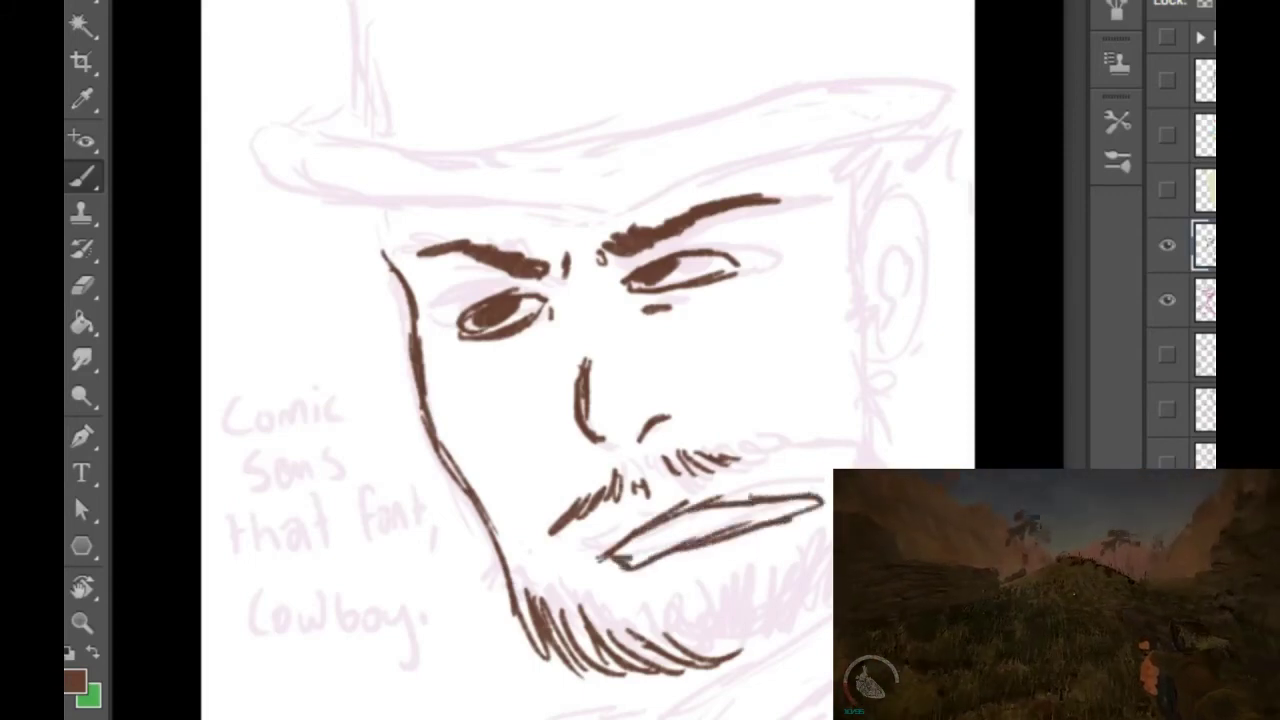
{"action": "mouse_move", "coordinate": [697, 505]}
{"action": "left_mouse_down"}
{"action": "mouse_move", "coordinate": [787, 494]}
{"action": "mouse_move", "coordinate": [747, 498]}
{"action": "left_mouse_up"}
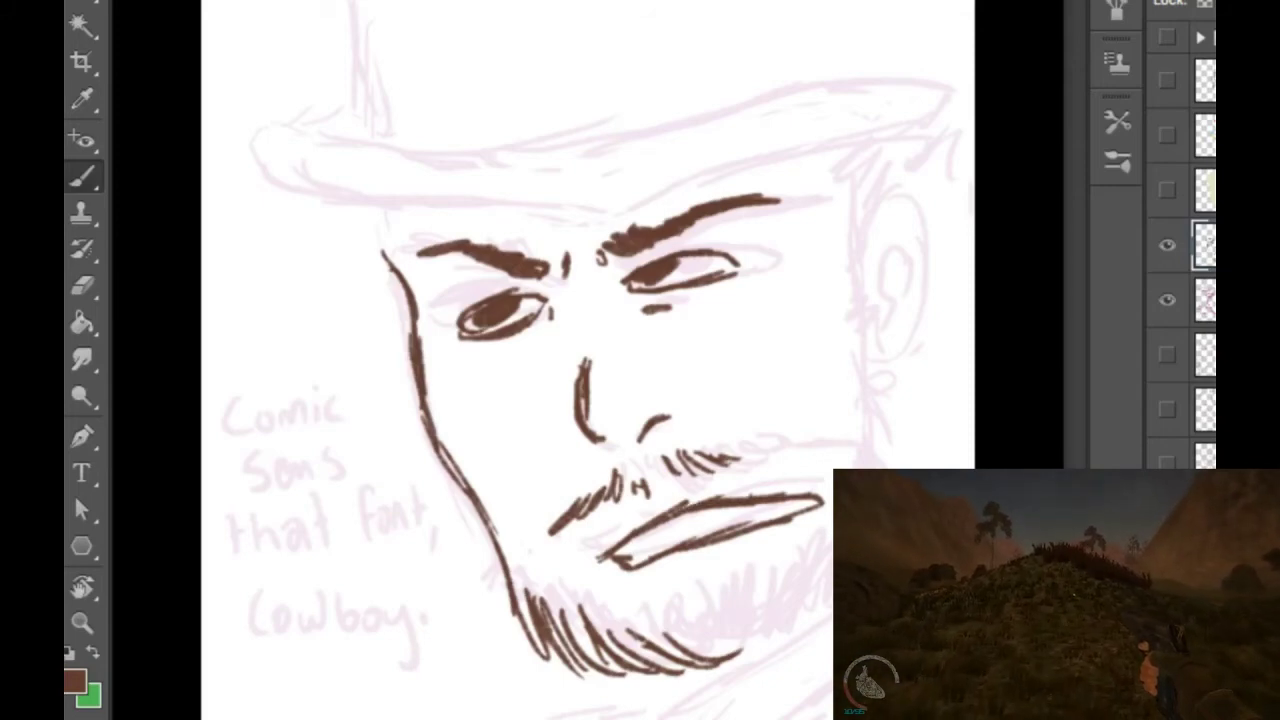
Step: Fill out the beard with dense strands from the jaw across the chin and add a few hairs to the moustache's end
{"action": "left_click_drag", "start_coordinate": [522, 577], "coordinate": [528, 614]}
{"action": "mouse_move", "coordinate": [525, 578]}
{"action": "left_mouse_down"}
{"action": "mouse_move", "coordinate": [537, 642]}
{"action": "mouse_move", "coordinate": [551, 627]}
{"action": "left_mouse_up"}
{"action": "left_click_drag", "start_coordinate": [555, 598], "coordinate": [571, 647]}
{"action": "mouse_move", "coordinate": [576, 606]}
{"action": "left_mouse_down"}
{"action": "mouse_move", "coordinate": [587, 647]}
{"action": "mouse_move", "coordinate": [616, 650]}
{"action": "left_mouse_up"}
{"action": "mouse_move", "coordinate": [618, 614]}
{"action": "left_mouse_down"}
{"action": "mouse_move", "coordinate": [638, 643]}
{"action": "mouse_move", "coordinate": [712, 642]}
{"action": "mouse_move", "coordinate": [734, 660]}
{"action": "mouse_move", "coordinate": [702, 662]}
{"action": "left_mouse_up"}
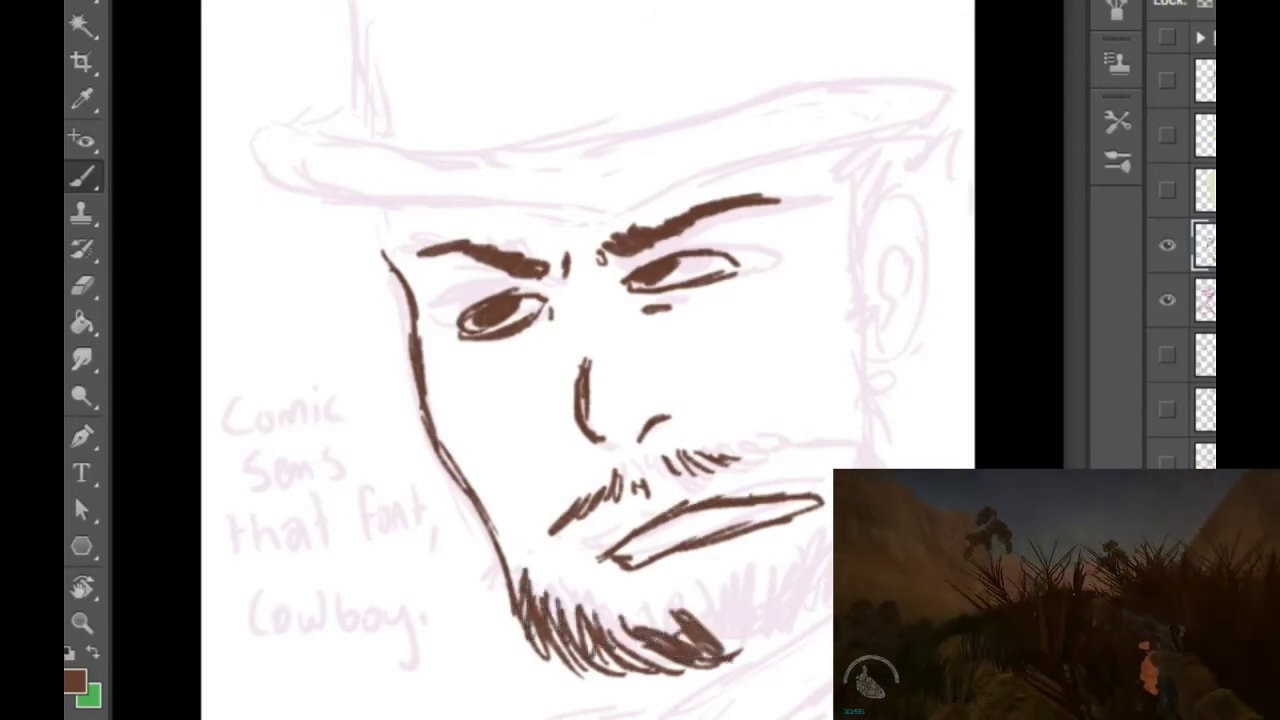
{"action": "mouse_move", "coordinate": [724, 614]}
{"action": "left_mouse_down"}
{"action": "mouse_move", "coordinate": [730, 652]}
{"action": "mouse_move", "coordinate": [746, 642]}
{"action": "left_mouse_up"}
{"action": "mouse_move", "coordinate": [790, 578]}
{"action": "left_mouse_down"}
{"action": "mouse_move", "coordinate": [760, 613]}
{"action": "mouse_move", "coordinate": [788, 618]}
{"action": "left_mouse_up"}
{"action": "left_click_drag", "start_coordinate": [830, 568], "coordinate": [806, 626]}
{"action": "left_click_drag", "start_coordinate": [770, 462], "coordinate": [782, 448]}
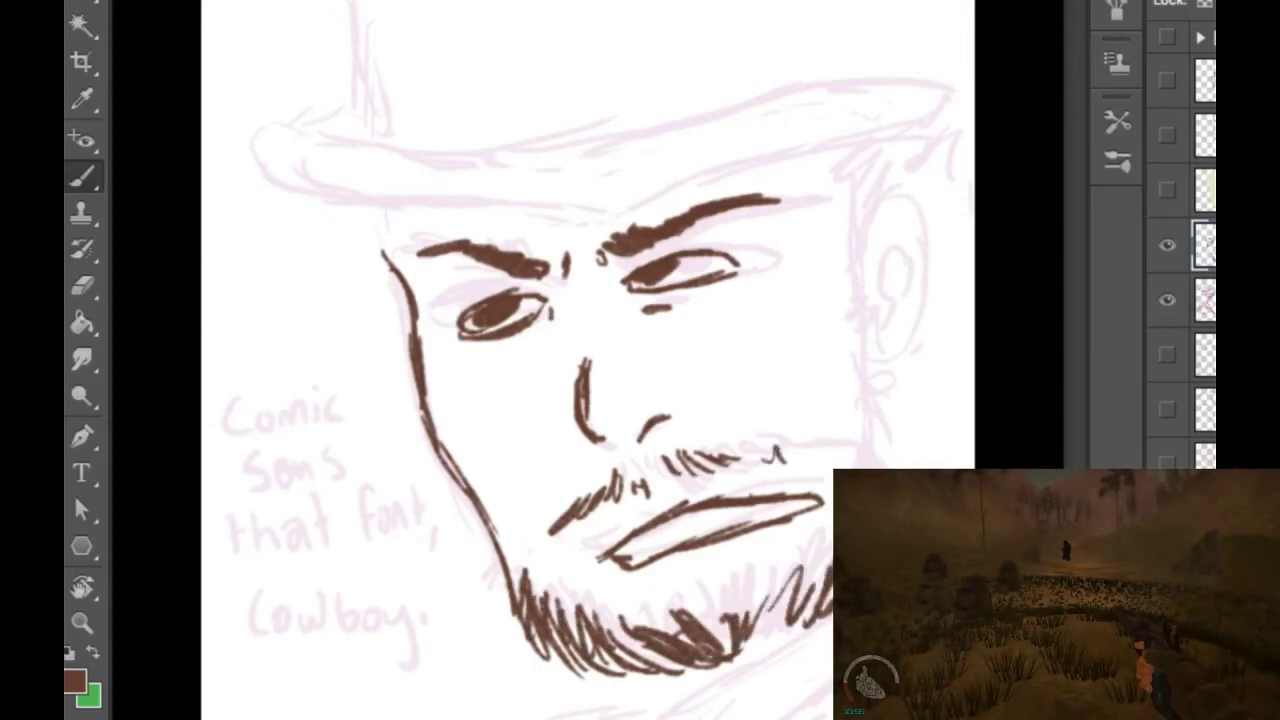
Step: Outline the ear with its inner fold, and add sideburn strokes beside it and hair strokes below the hat brim
{"action": "left_click_drag", "start_coordinate": [866, 306], "coordinate": [852, 326]}
{"action": "left_click_drag", "start_coordinate": [868, 330], "coordinate": [872, 366]}
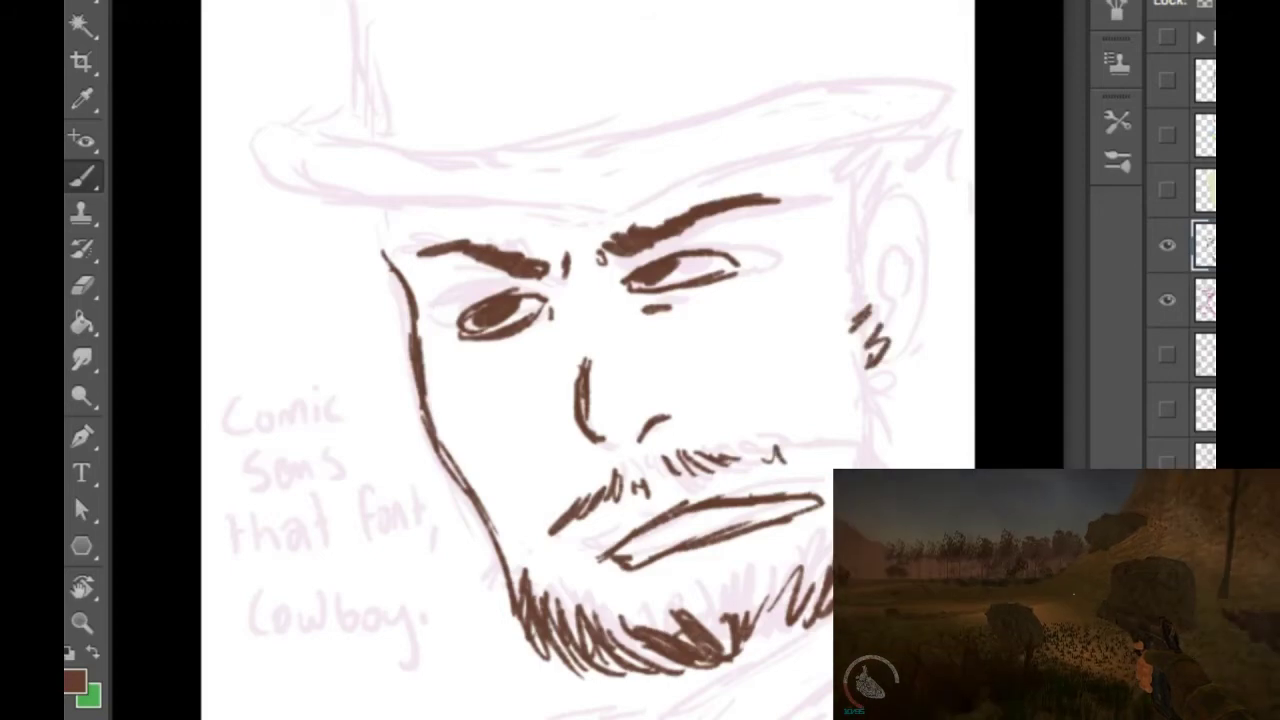
{"action": "mouse_move", "coordinate": [889, 304]}
{"action": "left_mouse_down"}
{"action": "mouse_move", "coordinate": [928, 248]}
{"action": "mouse_move", "coordinate": [946, 372]}
{"action": "left_mouse_up"}
{"action": "left_click_drag", "start_coordinate": [906, 446], "coordinate": [938, 384]}
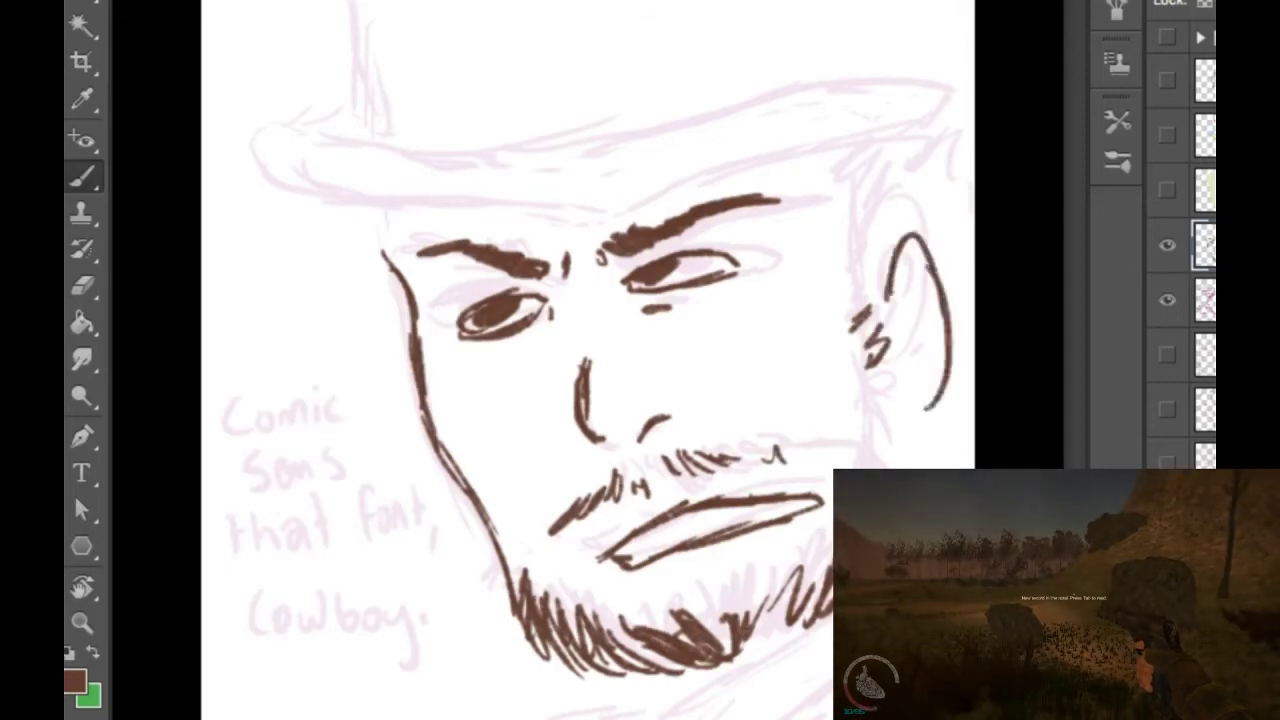
{"action": "mouse_move", "coordinate": [906, 320]}
{"action": "left_mouse_down"}
{"action": "mouse_move", "coordinate": [926, 306]}
{"action": "mouse_move", "coordinate": [914, 290]}
{"action": "left_mouse_up"}
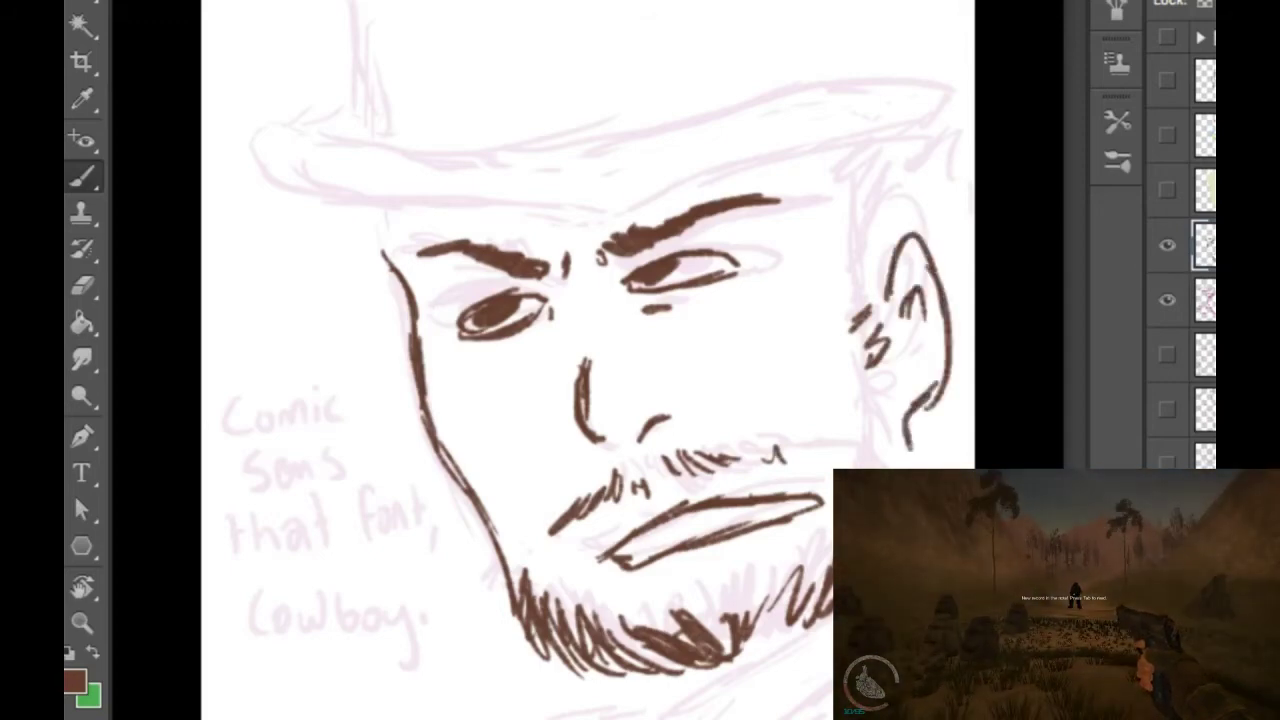
{"action": "mouse_move", "coordinate": [880, 145]}
{"action": "left_mouse_down"}
{"action": "mouse_move", "coordinate": [846, 162]}
{"action": "mouse_move", "coordinate": [884, 146]}
{"action": "left_mouse_up"}
{"action": "left_click_drag", "start_coordinate": [882, 164], "coordinate": [888, 198]}
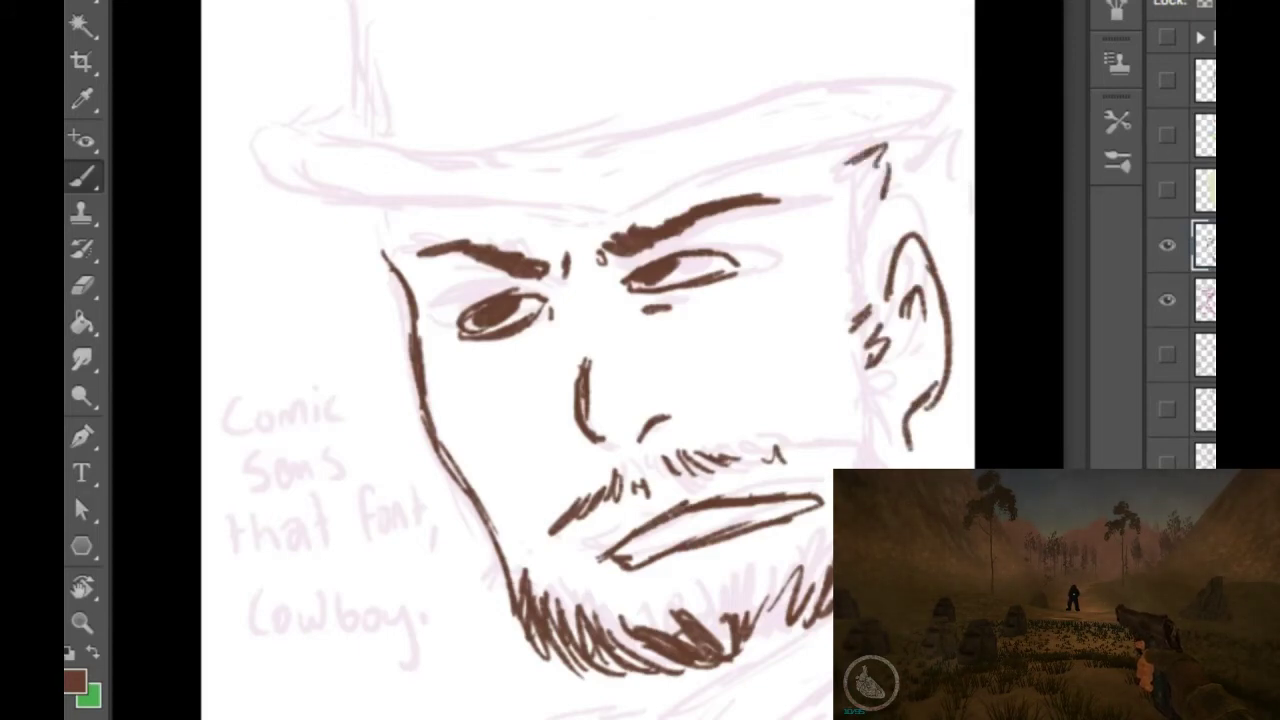
Step: Extend the face contour up to the hat brim and add short creases below the lower lip and under both eyes
{"action": "left_click_drag", "start_coordinate": [688, 564], "coordinate": [708, 560]}
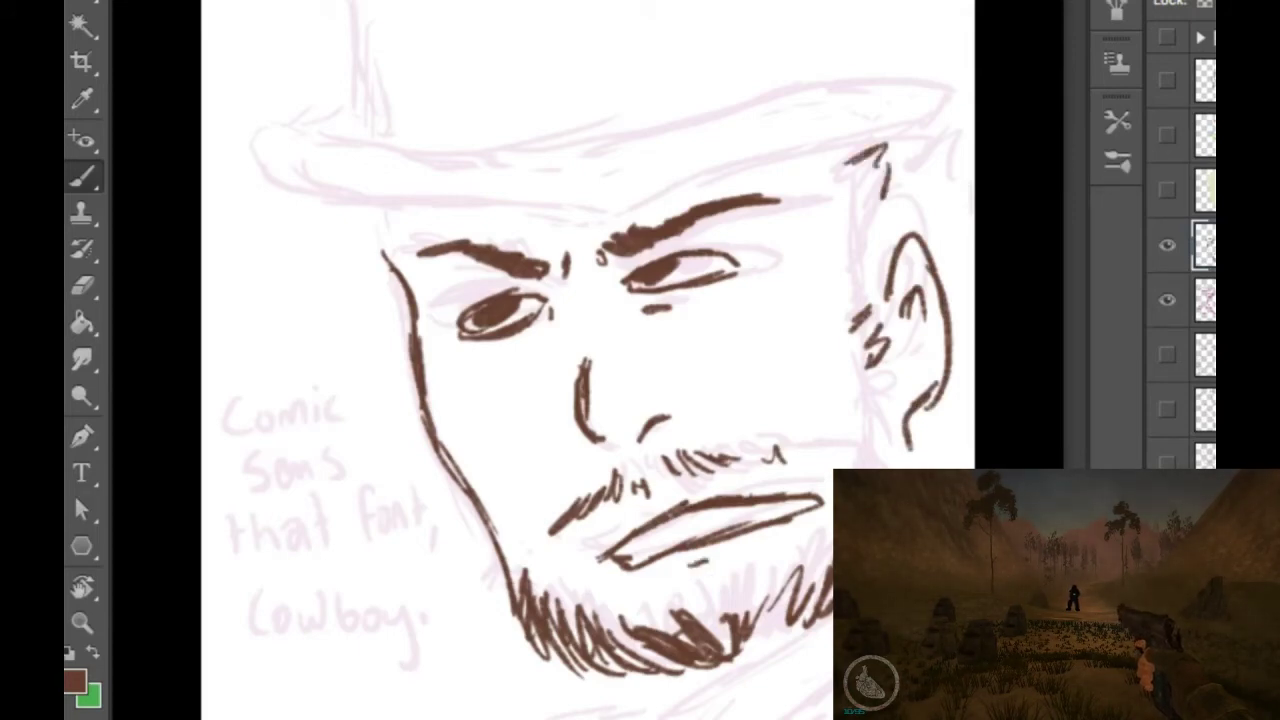
{"action": "left_click_drag", "start_coordinate": [382, 208], "coordinate": [424, 352]}
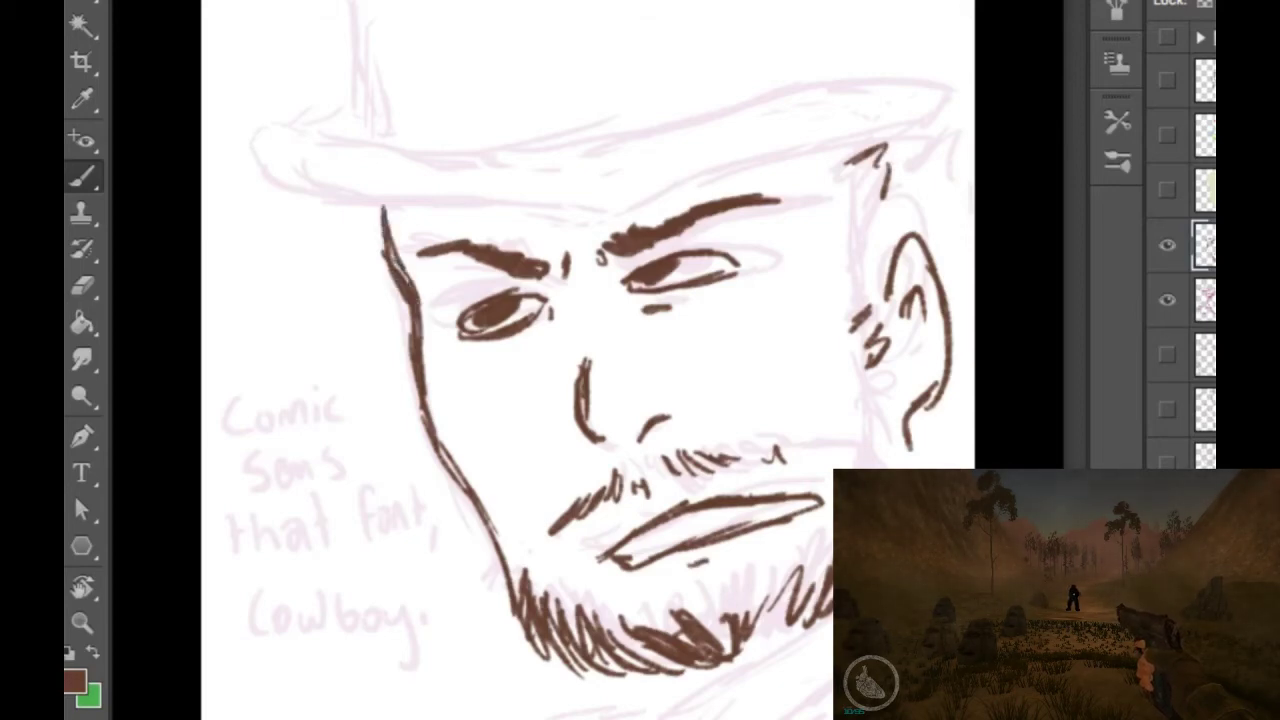
{"action": "left_click_drag", "start_coordinate": [550, 312], "coordinate": [541, 346]}
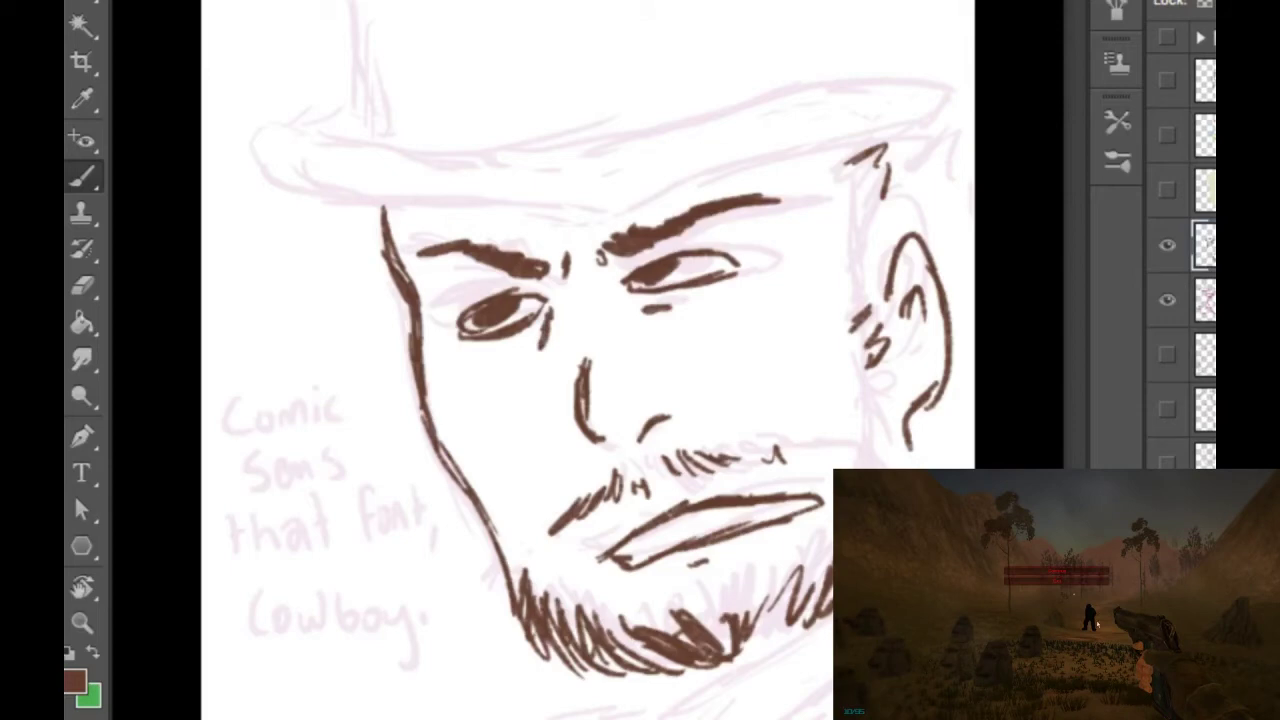
{"action": "left_click_drag", "start_coordinate": [666, 310], "coordinate": [641, 315]}
Step: Thicken the beard near the jaw, the moustache's end and the sideburn, and add a short neck line below the ear
{"action": "mouse_move", "coordinate": [718, 595]}
{"action": "left_mouse_down"}
{"action": "mouse_move", "coordinate": [746, 645]}
{"action": "mouse_move", "coordinate": [814, 584]}
{"action": "left_mouse_up"}
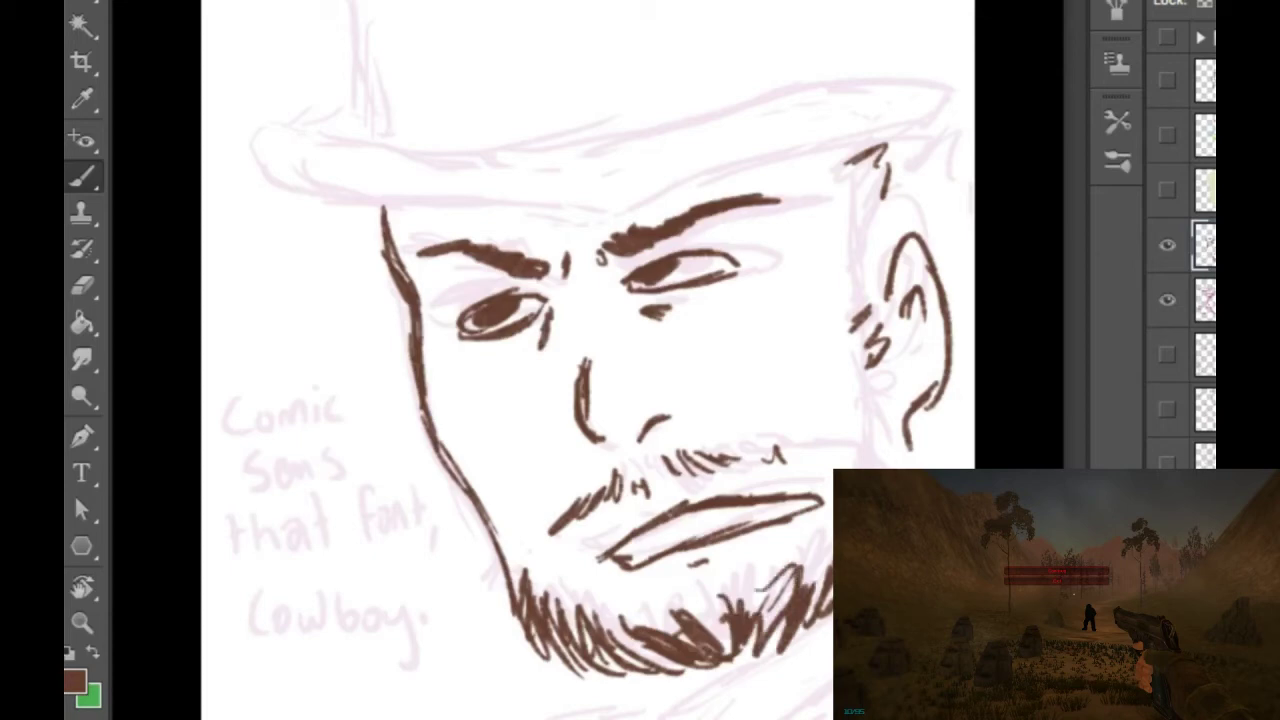
{"action": "left_click_drag", "start_coordinate": [890, 468], "coordinate": [908, 436]}
{"action": "left_click_drag", "start_coordinate": [831, 610], "coordinate": [806, 635]}
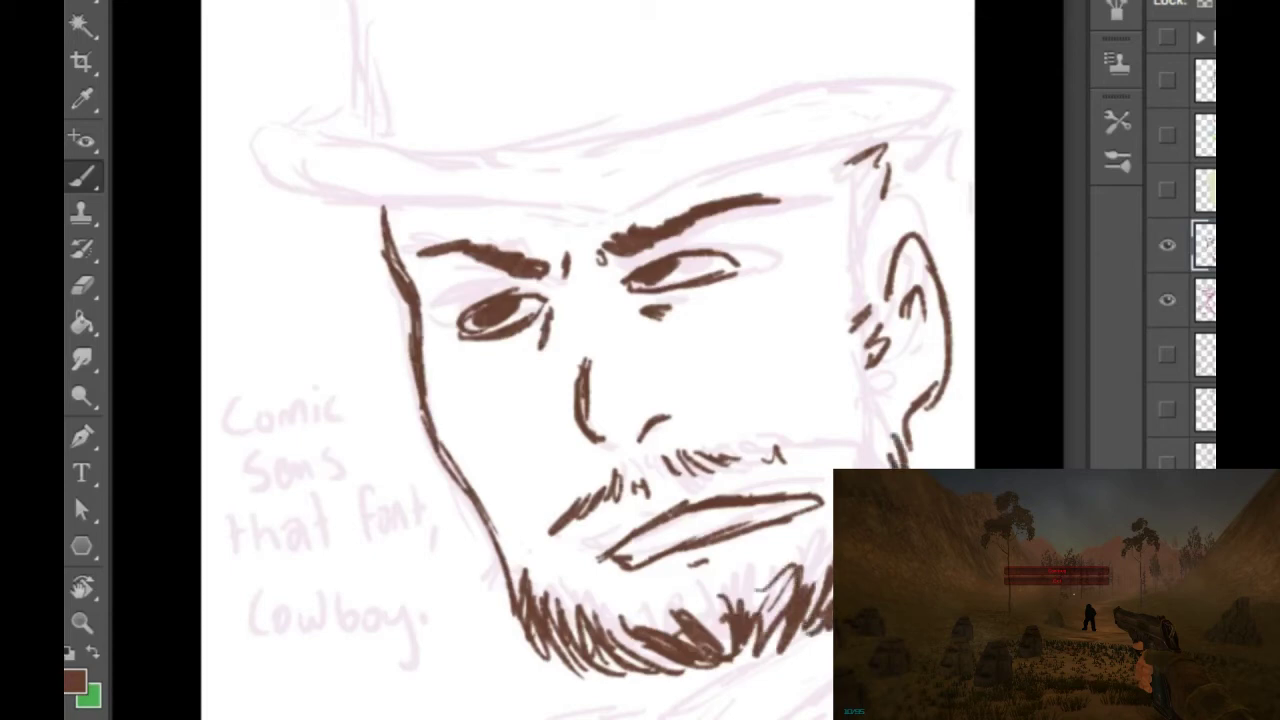
{"action": "left_click_drag", "start_coordinate": [736, 454], "coordinate": [782, 462]}
{"action": "left_click_drag", "start_coordinate": [882, 277], "coordinate": [854, 314]}
{"action": "left_click_drag", "start_coordinate": [887, 322], "coordinate": [869, 379]}
{"action": "left_click_drag", "start_coordinate": [864, 324], "coordinate": [857, 343]}
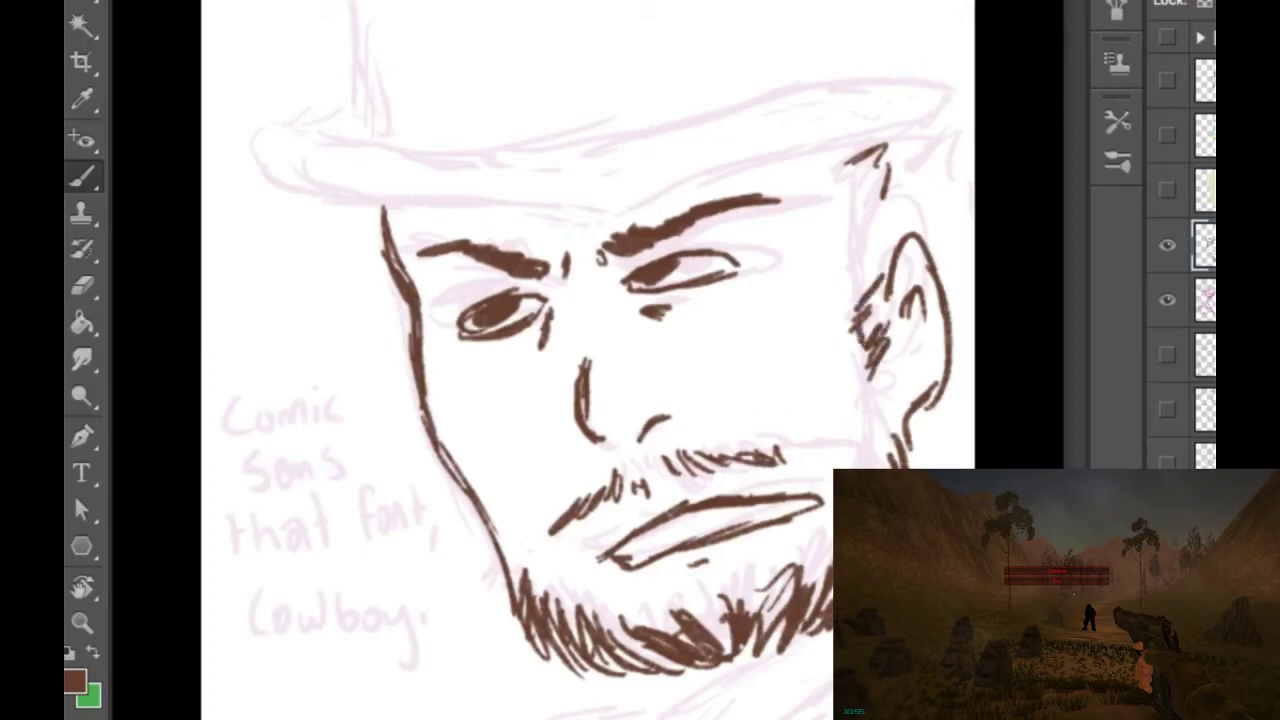
Step: Trace the hat brim's lower edge over the forehead from its rounded end upward, and thicken the temple line beneath it
{"action": "left_click_drag", "start_coordinate": [312, 190], "coordinate": [456, 206]}
{"action": "mouse_move", "coordinate": [446, 212]}
{"action": "left_mouse_down"}
{"action": "mouse_move", "coordinate": [546, 213]}
{"action": "mouse_move", "coordinate": [676, 155]}
{"action": "left_mouse_up"}
{"action": "left_click_drag", "start_coordinate": [563, 216], "coordinate": [832, 130]}
{"action": "left_click_drag", "start_coordinate": [700, 158], "coordinate": [898, 108]}
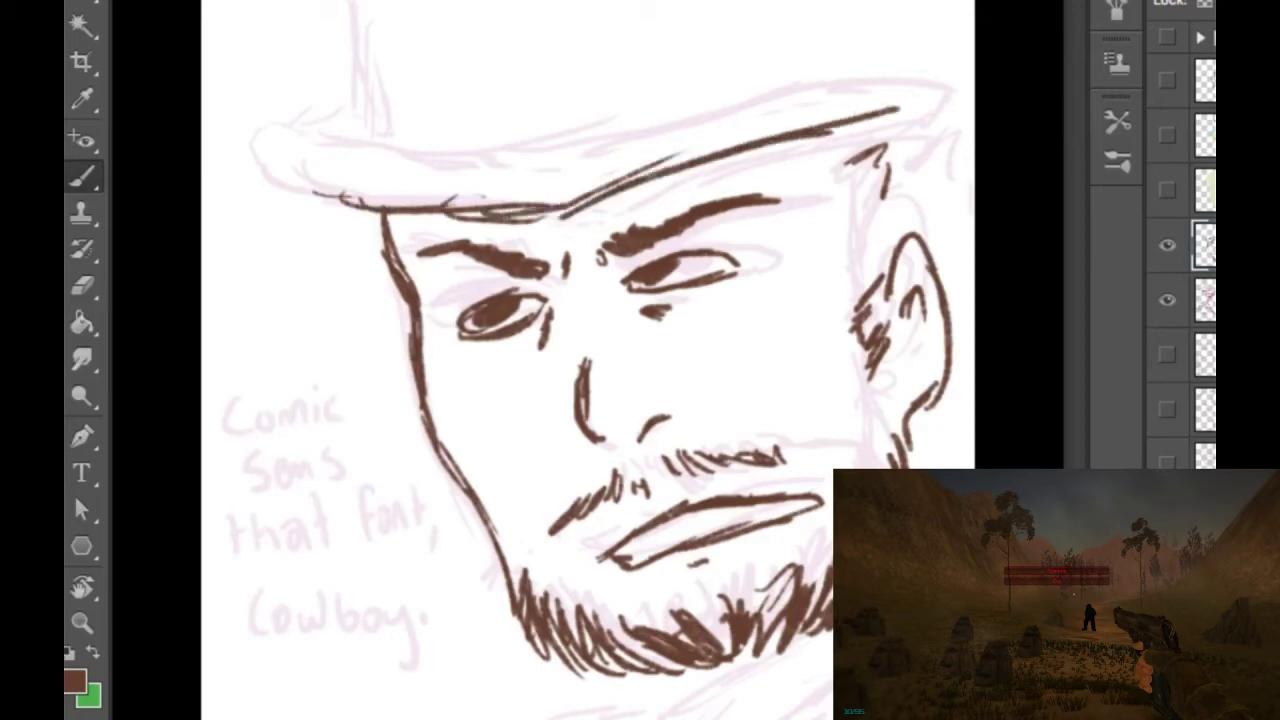
{"action": "left_click_drag", "start_coordinate": [396, 211], "coordinate": [394, 266]}
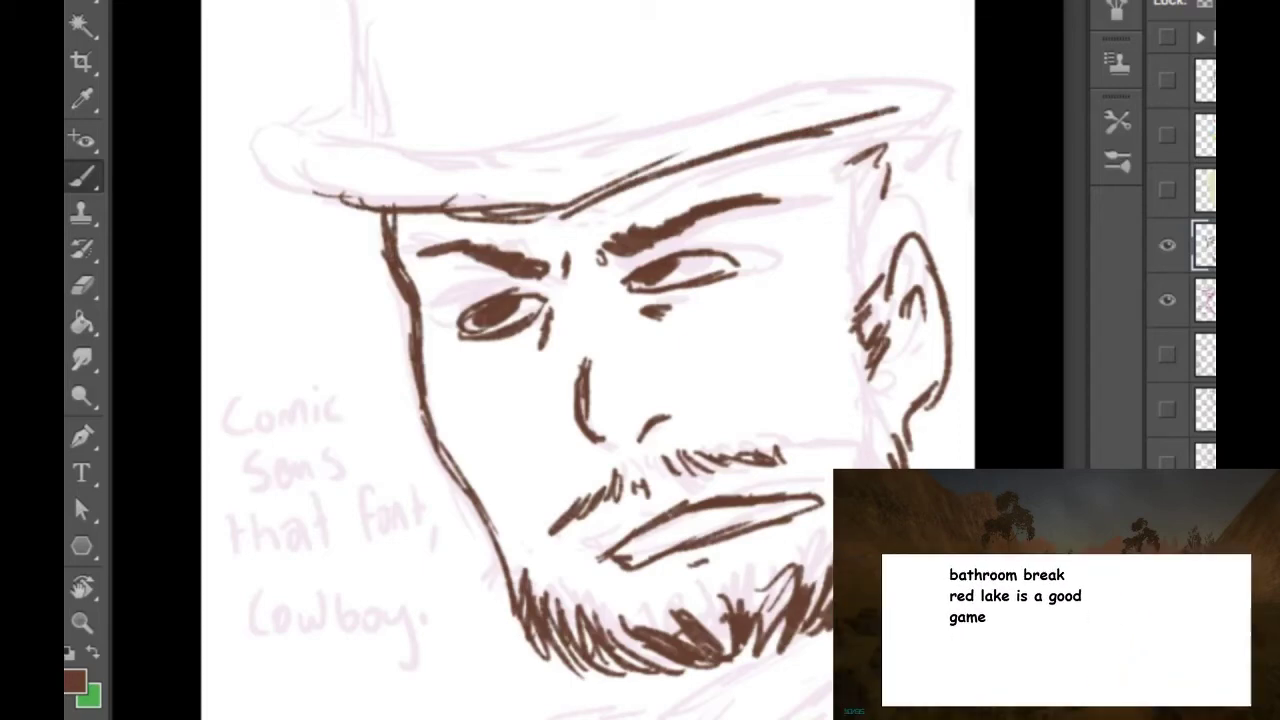
{"action": "left_click_drag", "start_coordinate": [262, 174], "coordinate": [368, 205]}
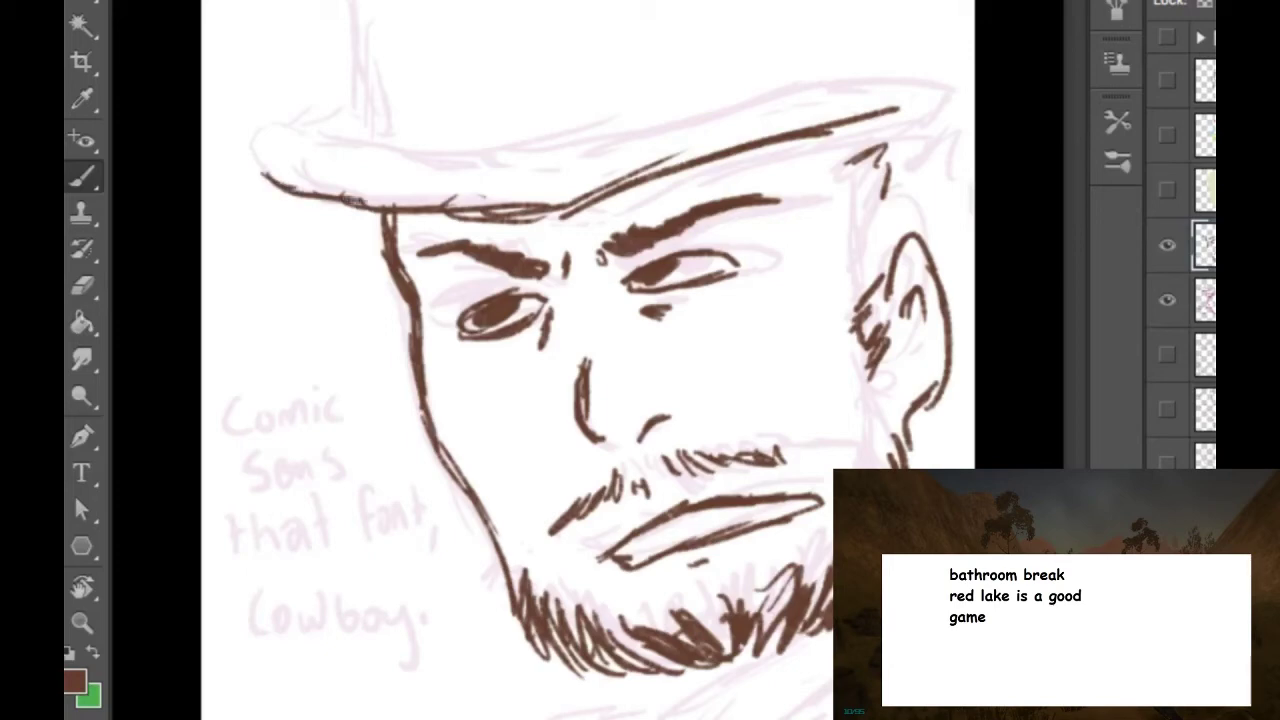
Step: Draw the side edge of the hat crown down to the brim and add a short crease line inside the crown
{"action": "mouse_move", "coordinate": [353, 78]}
{"action": "left_mouse_down"}
{"action": "mouse_move", "coordinate": [340, 97]}
{"action": "mouse_move", "coordinate": [358, 76]}
{"action": "mouse_move", "coordinate": [338, 12]}
{"action": "mouse_move", "coordinate": [362, 82]}
{"action": "left_mouse_up"}
{"action": "left_click_drag", "start_coordinate": [345, 2], "coordinate": [370, 114]}
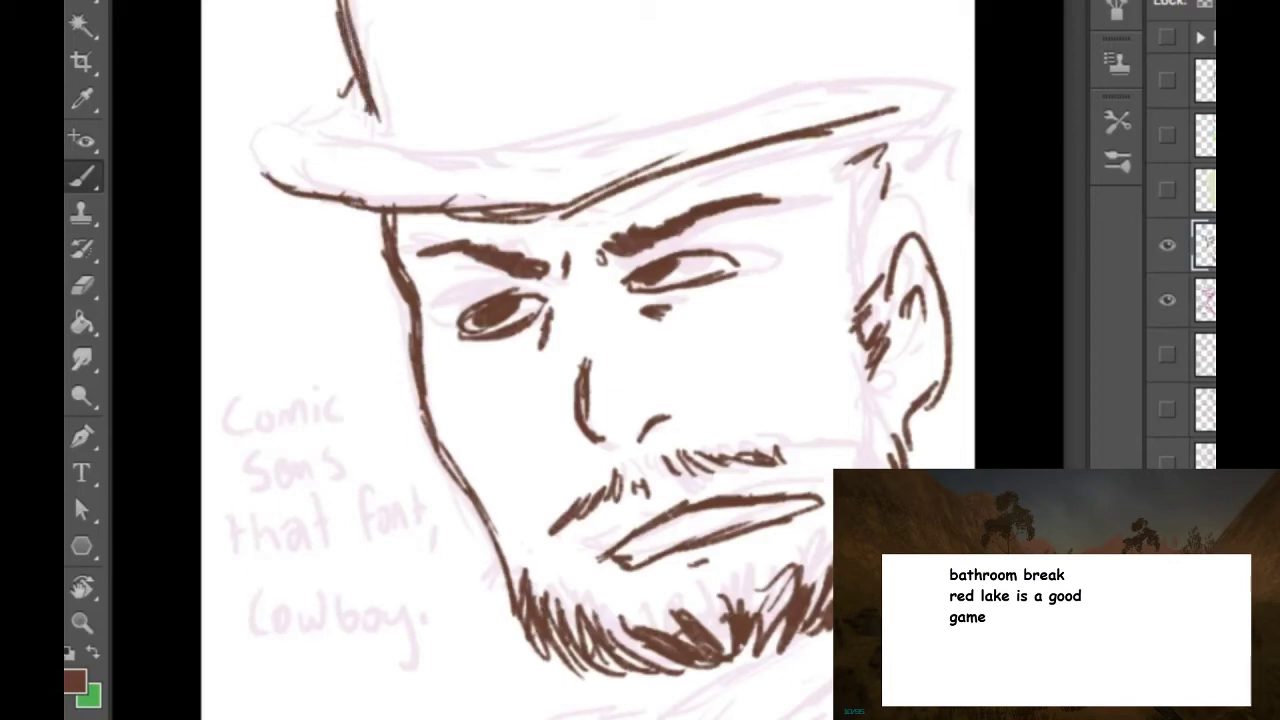
{"action": "left_click_drag", "start_coordinate": [518, 80], "coordinate": [501, 14]}
Step: Darken the hair between the hat brim and the ear with dense, jagged strokes
{"action": "left_click_drag", "start_coordinate": [875, 213], "coordinate": [868, 243]}
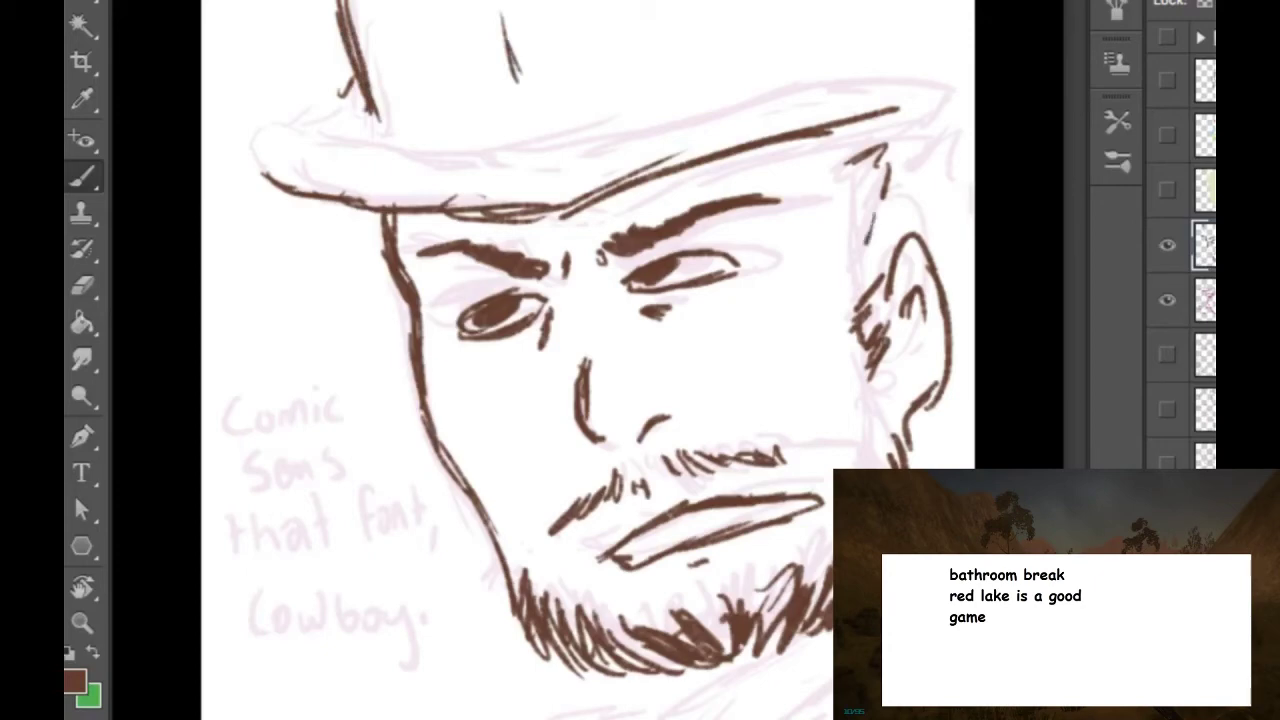
{"action": "mouse_move", "coordinate": [828, 129]}
{"action": "left_mouse_down"}
{"action": "mouse_move", "coordinate": [873, 131]}
{"action": "mouse_move", "coordinate": [842, 163]}
{"action": "left_mouse_up"}
{"action": "left_click_drag", "start_coordinate": [876, 146], "coordinate": [850, 223]}
{"action": "mouse_move", "coordinate": [858, 220]}
{"action": "left_mouse_down"}
{"action": "mouse_move", "coordinate": [883, 185]}
{"action": "mouse_move", "coordinate": [874, 250]}
{"action": "left_mouse_up"}
{"action": "left_click_drag", "start_coordinate": [890, 218], "coordinate": [882, 228]}
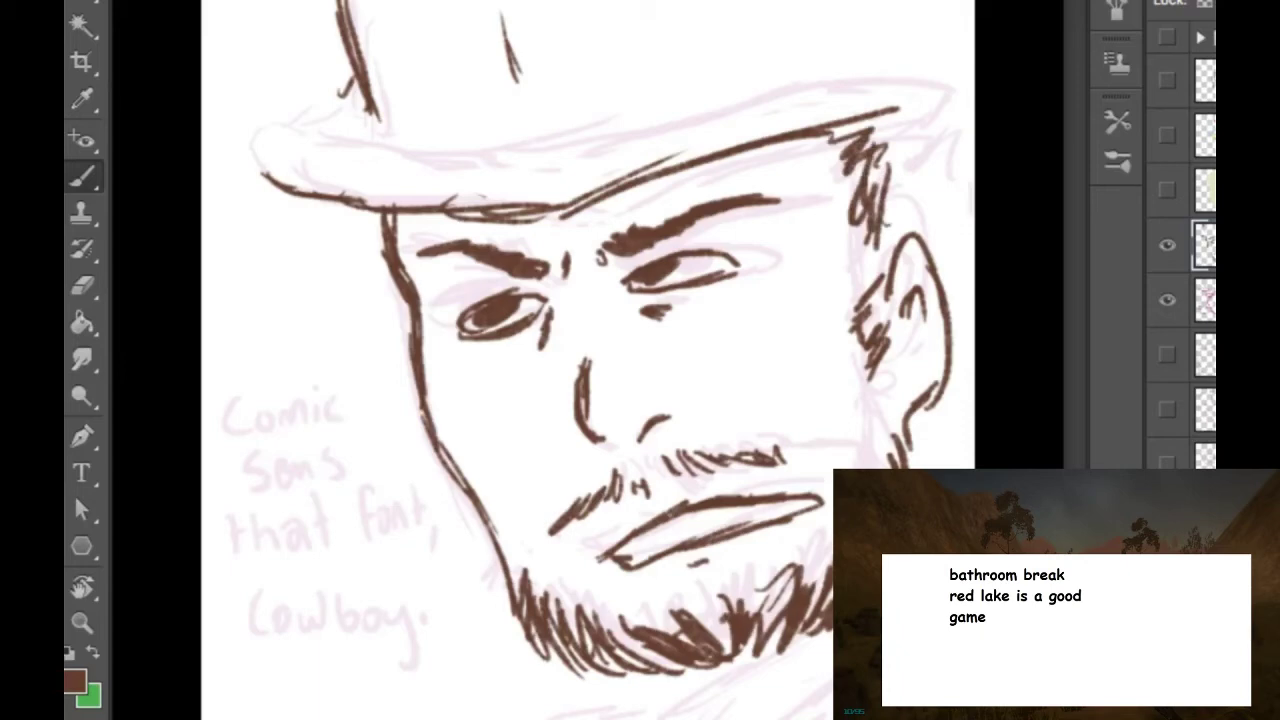
Step: Draw the hat brim's upper edge, extend its lower edge to the canvas border, and close its rounded end up to the crown
{"action": "left_click_drag", "start_coordinate": [641, 110], "coordinate": [911, 18]}
{"action": "left_click_drag", "start_coordinate": [830, 56], "coordinate": [944, 34]}
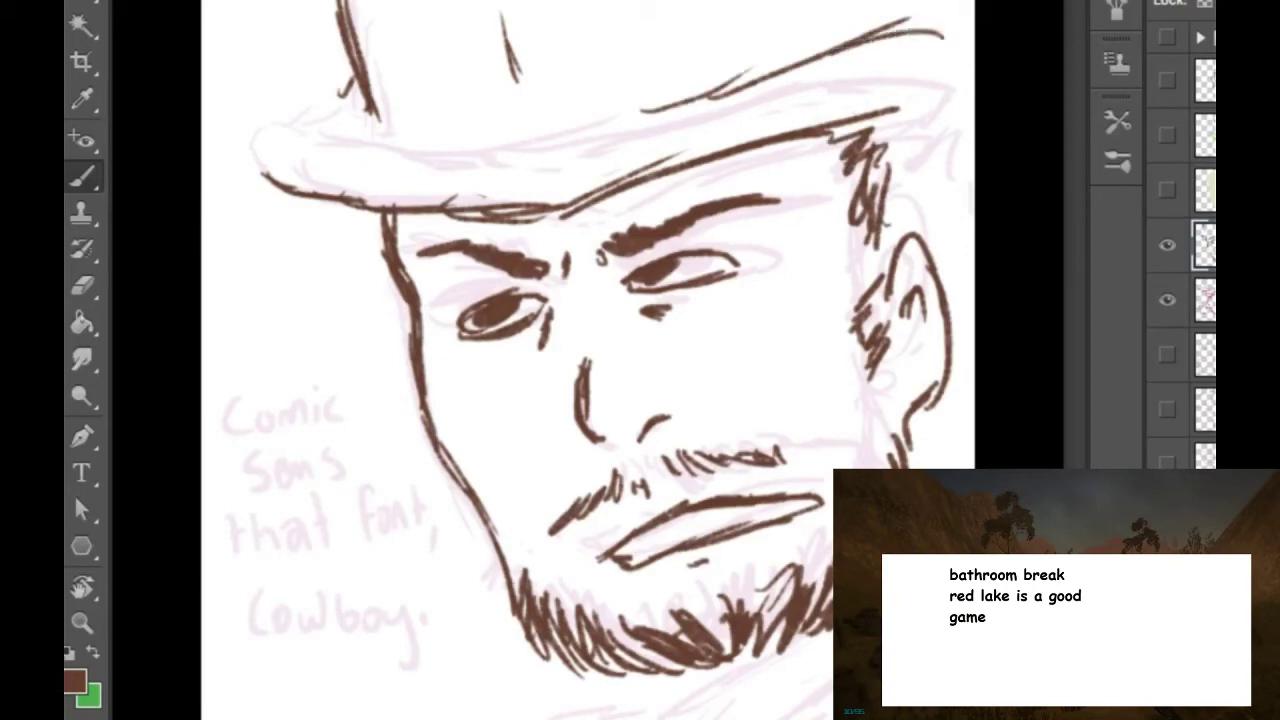
{"action": "left_click_drag", "start_coordinate": [906, 134], "coordinate": [974, 106]}
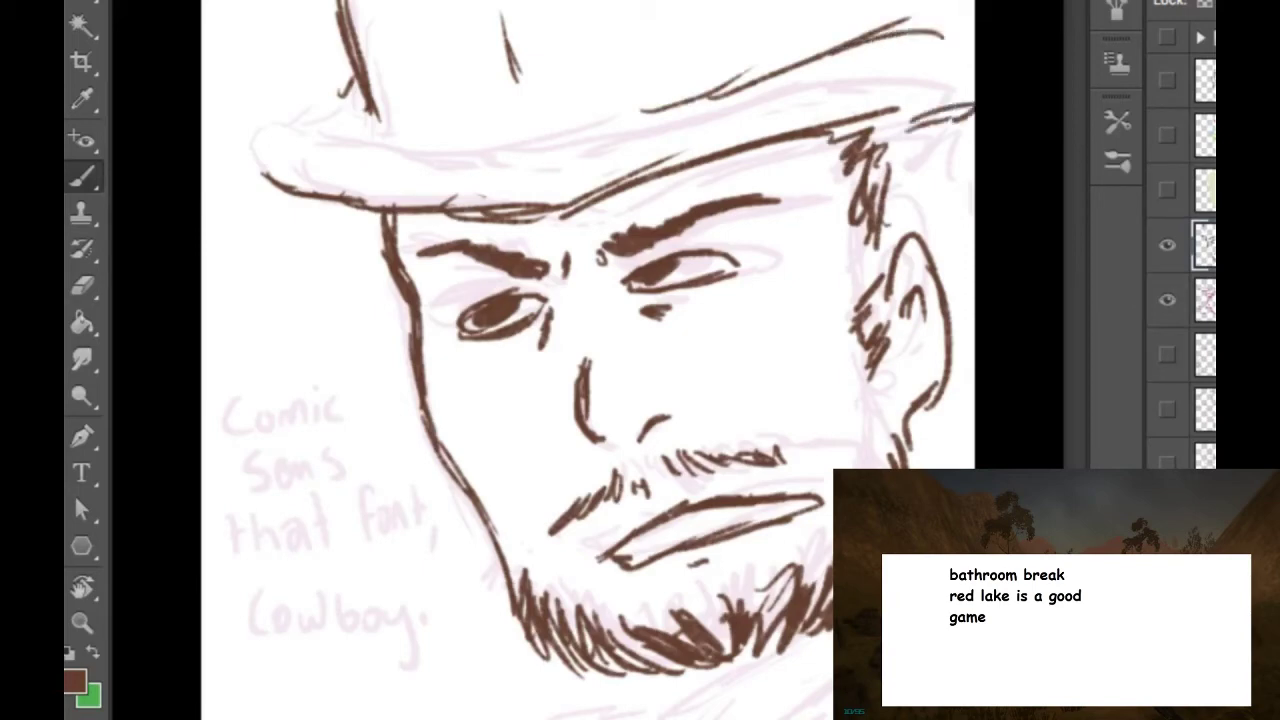
{"action": "mouse_move", "coordinate": [270, 174]}
{"action": "left_mouse_down"}
{"action": "mouse_move", "coordinate": [266, 132]}
{"action": "mouse_move", "coordinate": [326, 102]}
{"action": "mouse_move", "coordinate": [368, 118]}
{"action": "left_mouse_up"}
{"action": "left_click_drag", "start_coordinate": [344, 140], "coordinate": [438, 130]}
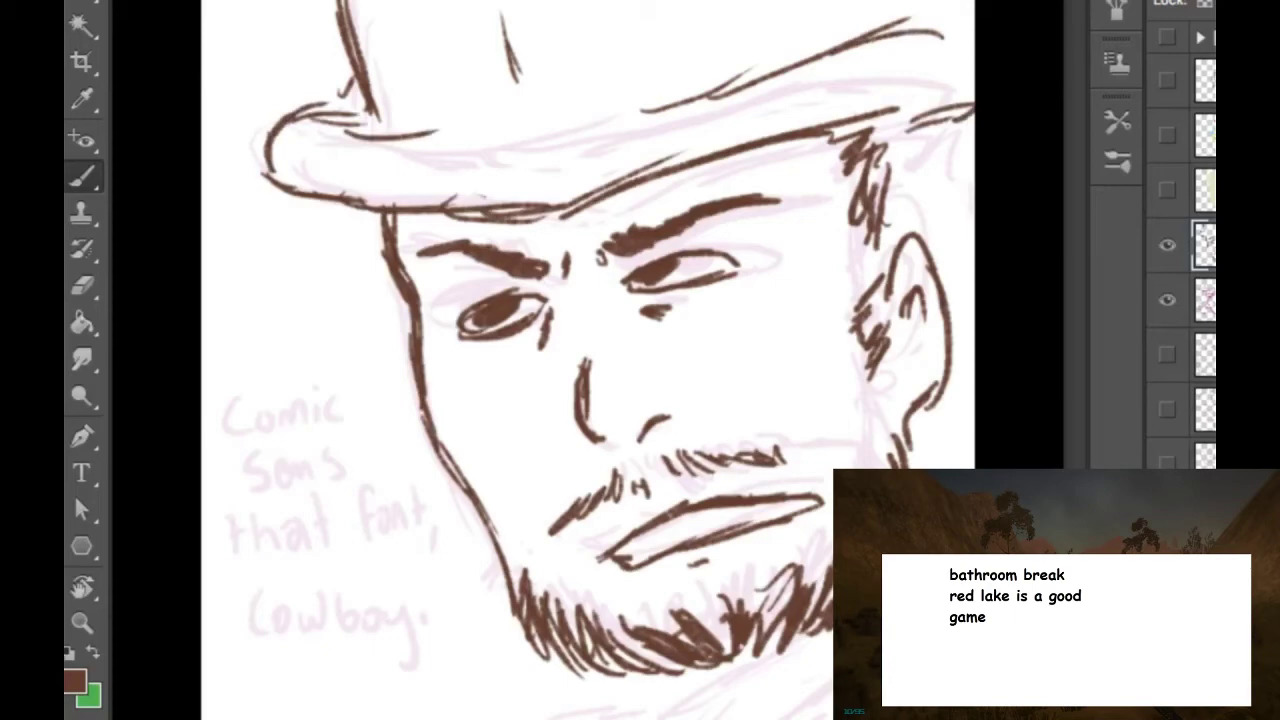
Step: Thicken the beard along the jaw edge and add short lines where the hat crown meets the brim
{"action": "left_click_drag", "start_coordinate": [602, 620], "coordinate": [646, 662]}
{"action": "left_click_drag", "start_coordinate": [536, 550], "coordinate": [530, 598]}
{"action": "left_click_drag", "start_coordinate": [506, 552], "coordinate": [516, 598]}
{"action": "mouse_move", "coordinate": [514, 542]}
{"action": "left_mouse_down"}
{"action": "mouse_move", "coordinate": [526, 616]}
{"action": "mouse_move", "coordinate": [542, 616]}
{"action": "left_mouse_up"}
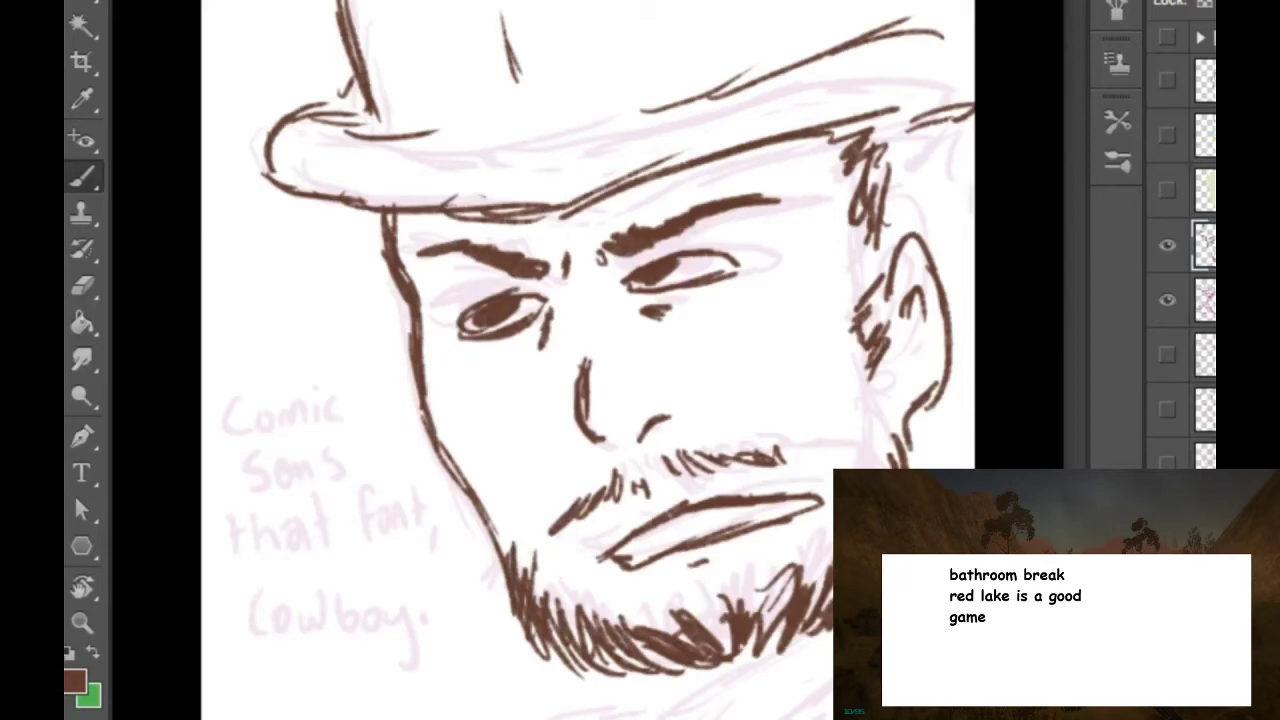
{"action": "left_click_drag", "start_coordinate": [344, 126], "coordinate": [436, 130]}
{"action": "left_click_drag", "start_coordinate": [398, 141], "coordinate": [436, 150]}
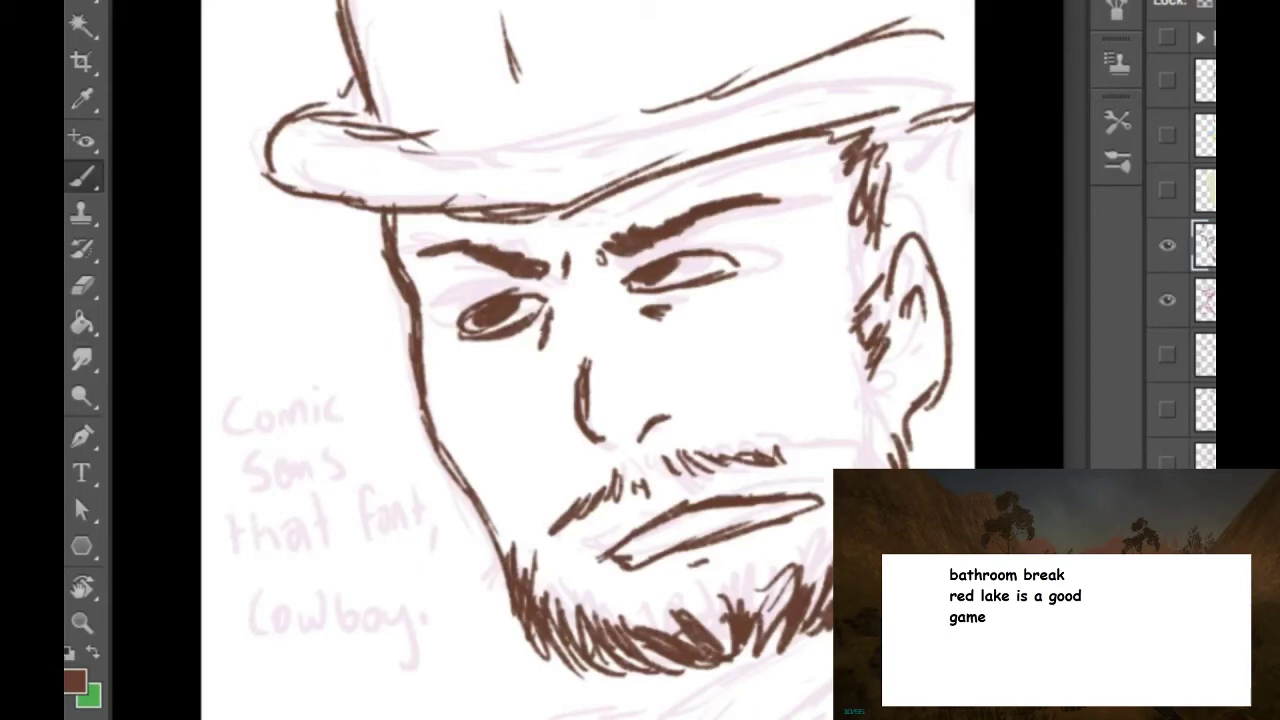
Step: Darken the beard at the chin with dense strokes and add a small hair patch beneath the brim above the ear
{"action": "mouse_move", "coordinate": [712, 608]}
{"action": "left_mouse_down"}
{"action": "mouse_move", "coordinate": [732, 654]}
{"action": "mouse_move", "coordinate": [770, 670]}
{"action": "left_mouse_up"}
{"action": "left_click_drag", "start_coordinate": [645, 676], "coordinate": [750, 664]}
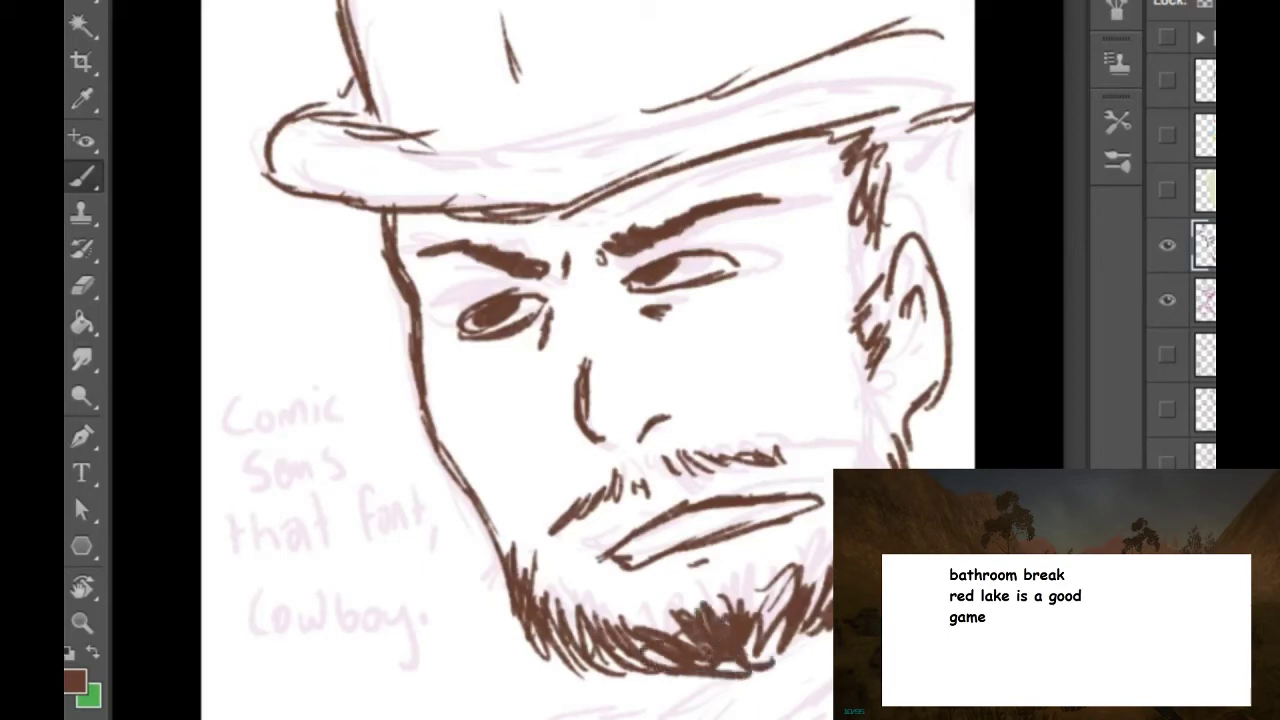
{"action": "left_click_drag", "start_coordinate": [825, 612], "coordinate": [760, 660]}
{"action": "left_click_drag", "start_coordinate": [942, 142], "coordinate": [918, 186]}
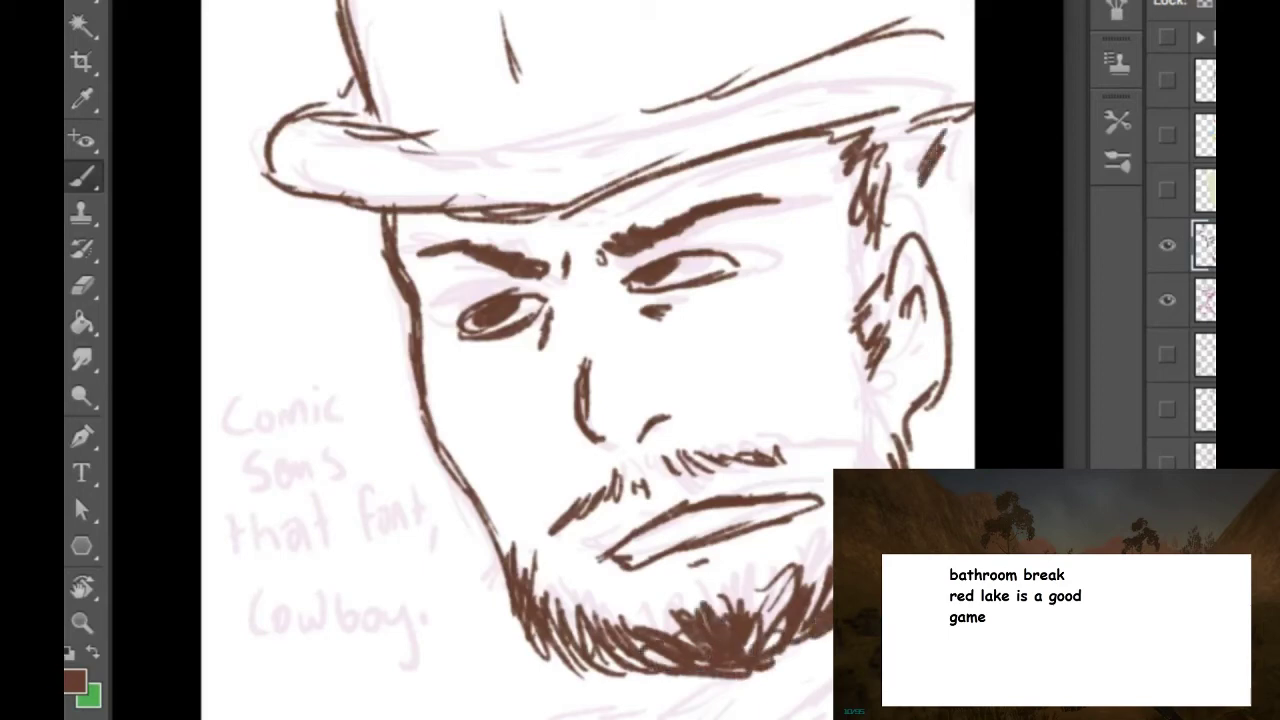
Step: Hide both cowboy layers and add a new blank layer above them
{"action": "left_click_drag", "start_coordinate": [1167, 245], "coordinate": [1167, 300]}
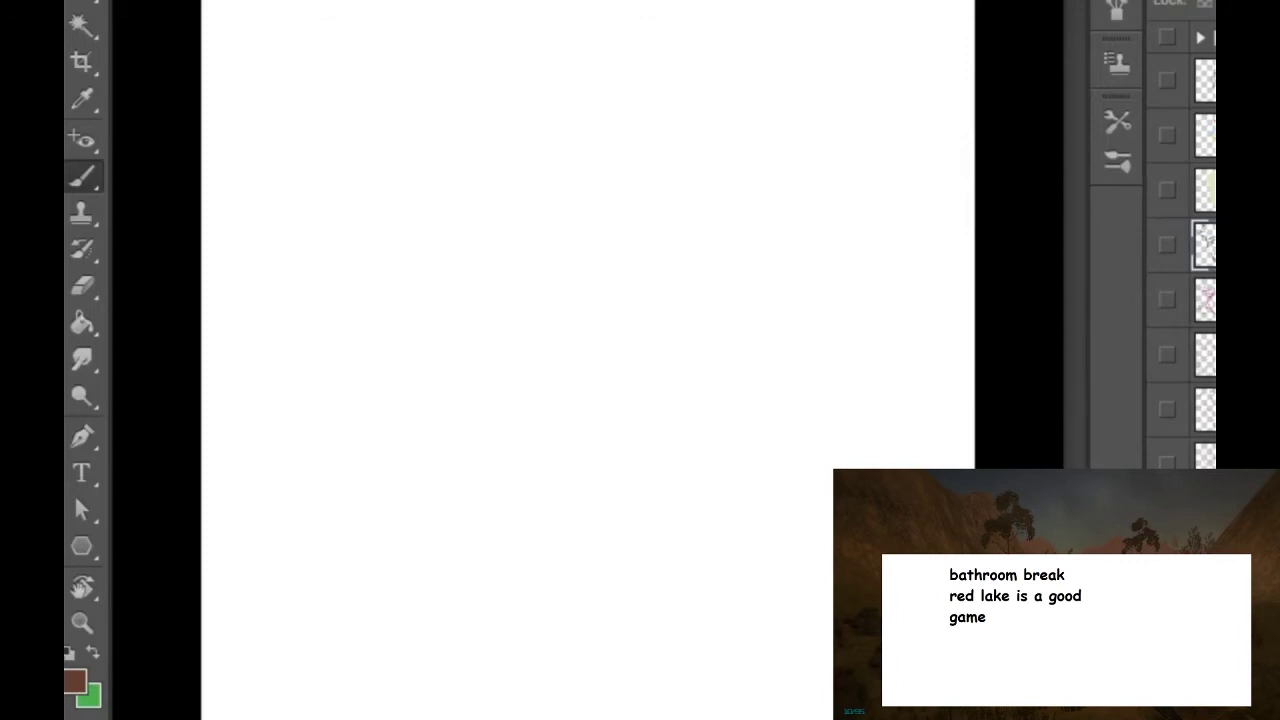
{"action": "key", "text": "ctrl+alt+shift+n"}
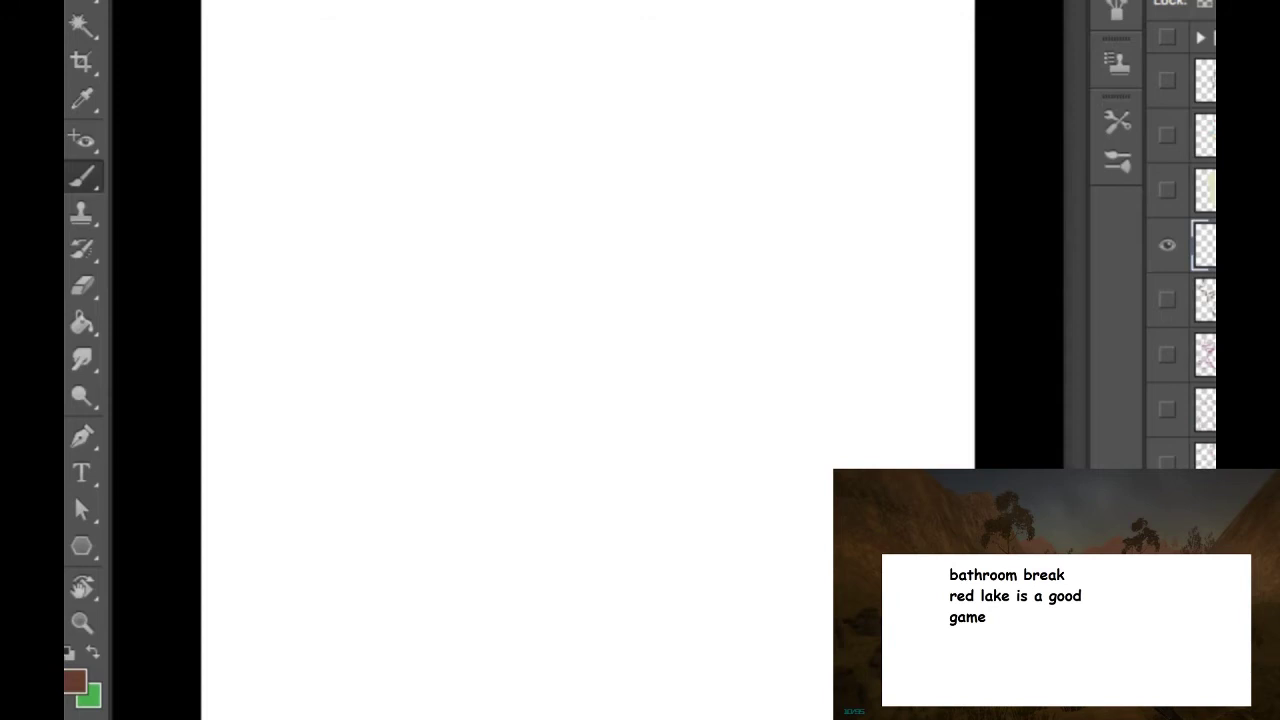
Step: Outline a cartoon head as a loose brown oval in the upper part of the blank canvas
{"action": "mouse_move", "coordinate": [331, 178]}
{"action": "left_mouse_down"}
{"action": "mouse_move", "coordinate": [391, 86]}
{"action": "mouse_move", "coordinate": [475, 190]}
{"action": "mouse_move", "coordinate": [462, 236]}
{"action": "left_mouse_up"}
{"action": "mouse_move", "coordinate": [420, 88]}
{"action": "left_mouse_down"}
{"action": "mouse_move", "coordinate": [474, 208]}
{"action": "mouse_move", "coordinate": [446, 268]}
{"action": "mouse_move", "coordinate": [375, 248]}
{"action": "left_mouse_up"}
{"action": "mouse_move", "coordinate": [333, 193]}
{"action": "left_mouse_down"}
{"action": "mouse_move", "coordinate": [380, 246]}
{"action": "mouse_move", "coordinate": [424, 258]}
{"action": "left_mouse_up"}
Step: Add angry eyebrows, shaded sunglasses, a frowning mouth and a nose line to the head
{"action": "mouse_move", "coordinate": [376, 125]}
{"action": "left_mouse_down"}
{"action": "mouse_move", "coordinate": [408, 147]}
{"action": "mouse_move", "coordinate": [476, 131]}
{"action": "left_mouse_up"}
{"action": "mouse_move", "coordinate": [376, 156]}
{"action": "left_mouse_down"}
{"action": "mouse_move", "coordinate": [412, 158]}
{"action": "mouse_move", "coordinate": [376, 194]}
{"action": "mouse_move", "coordinate": [414, 197]}
{"action": "mouse_move", "coordinate": [428, 180]}
{"action": "mouse_move", "coordinate": [400, 178]}
{"action": "mouse_move", "coordinate": [392, 196]}
{"action": "mouse_move", "coordinate": [426, 190]}
{"action": "mouse_move", "coordinate": [424, 156]}
{"action": "mouse_move", "coordinate": [449, 163]}
{"action": "mouse_move", "coordinate": [470, 149]}
{"action": "mouse_move", "coordinate": [454, 182]}
{"action": "left_mouse_up"}
{"action": "left_click_drag", "start_coordinate": [454, 182], "coordinate": [484, 166]}
{"action": "mouse_move", "coordinate": [450, 152]}
{"action": "left_mouse_down"}
{"action": "mouse_move", "coordinate": [452, 172]}
{"action": "mouse_move", "coordinate": [480, 178]}
{"action": "left_mouse_up"}
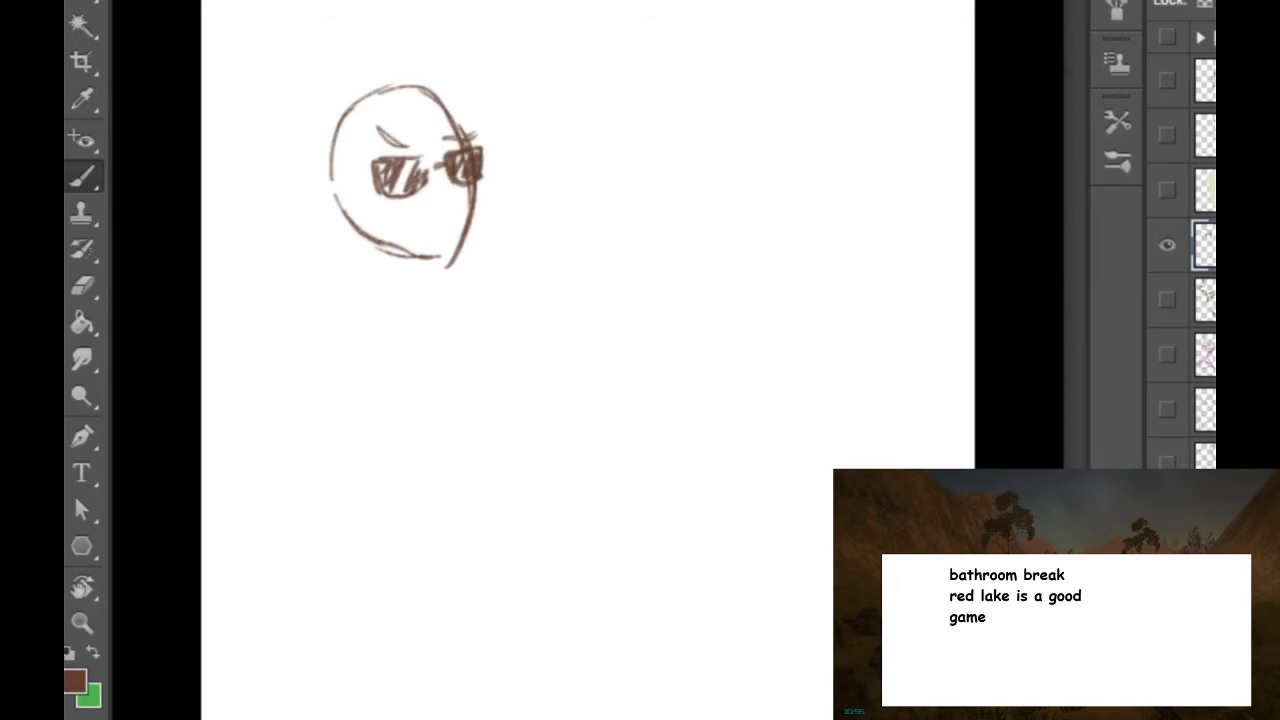
{"action": "mouse_move", "coordinate": [468, 220]}
{"action": "left_mouse_down"}
{"action": "mouse_move", "coordinate": [420, 230]}
{"action": "mouse_move", "coordinate": [470, 238]}
{"action": "left_mouse_up"}
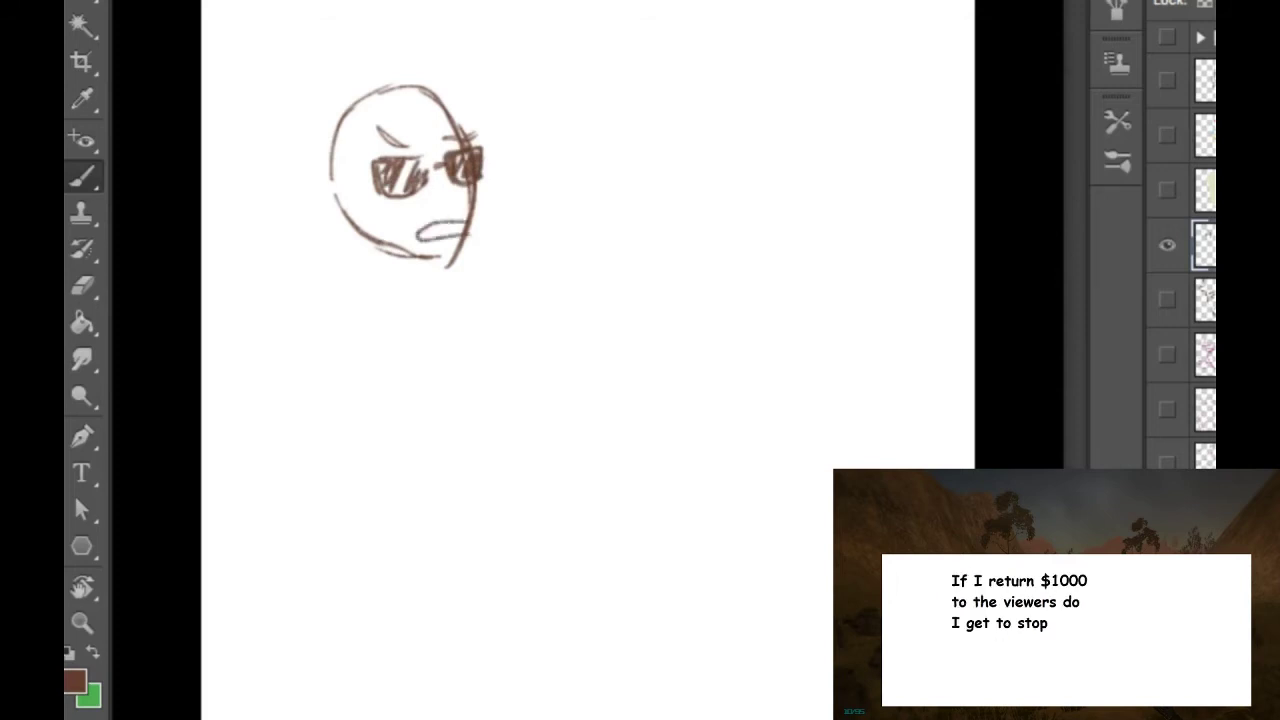
{"action": "left_click_drag", "start_coordinate": [440, 146], "coordinate": [444, 198]}
Step: Sketch the figure's shoulders, torso sides and shirt hem below the head
{"action": "mouse_move", "coordinate": [382, 253]}
{"action": "left_mouse_down"}
{"action": "mouse_move", "coordinate": [346, 272]}
{"action": "mouse_move", "coordinate": [323, 366]}
{"action": "left_mouse_up"}
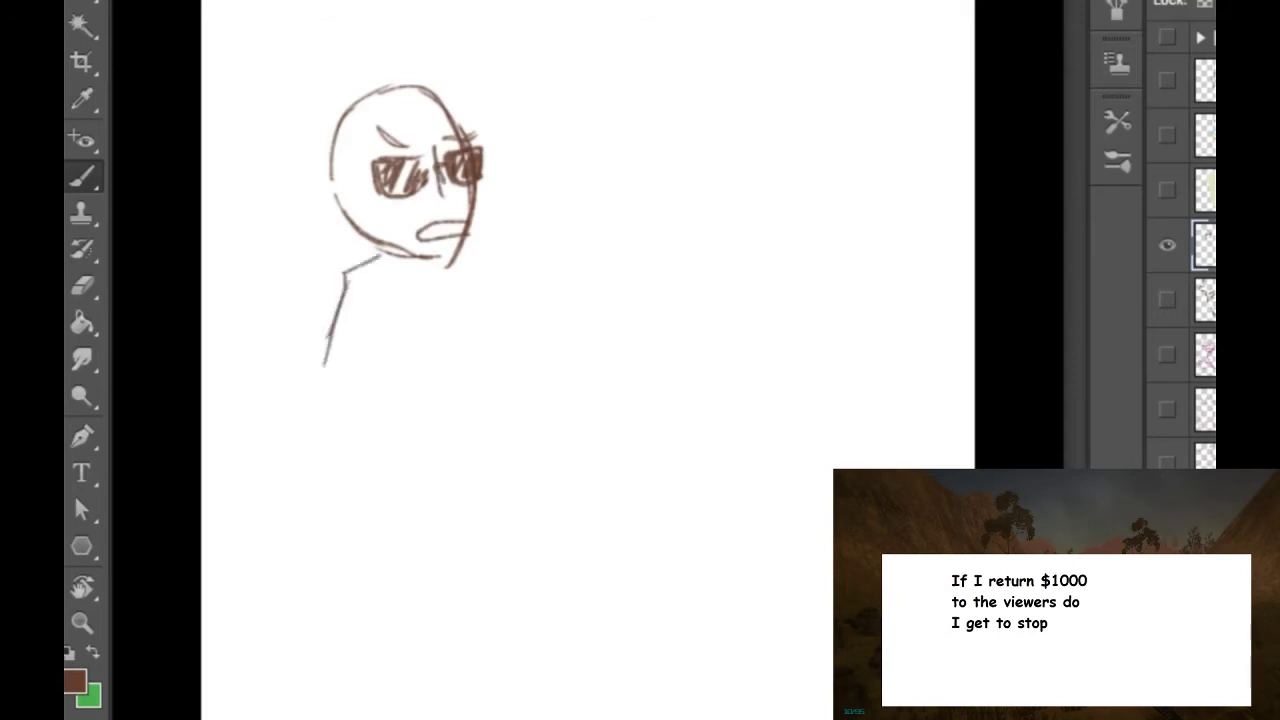
{"action": "left_click_drag", "start_coordinate": [472, 247], "coordinate": [528, 352]}
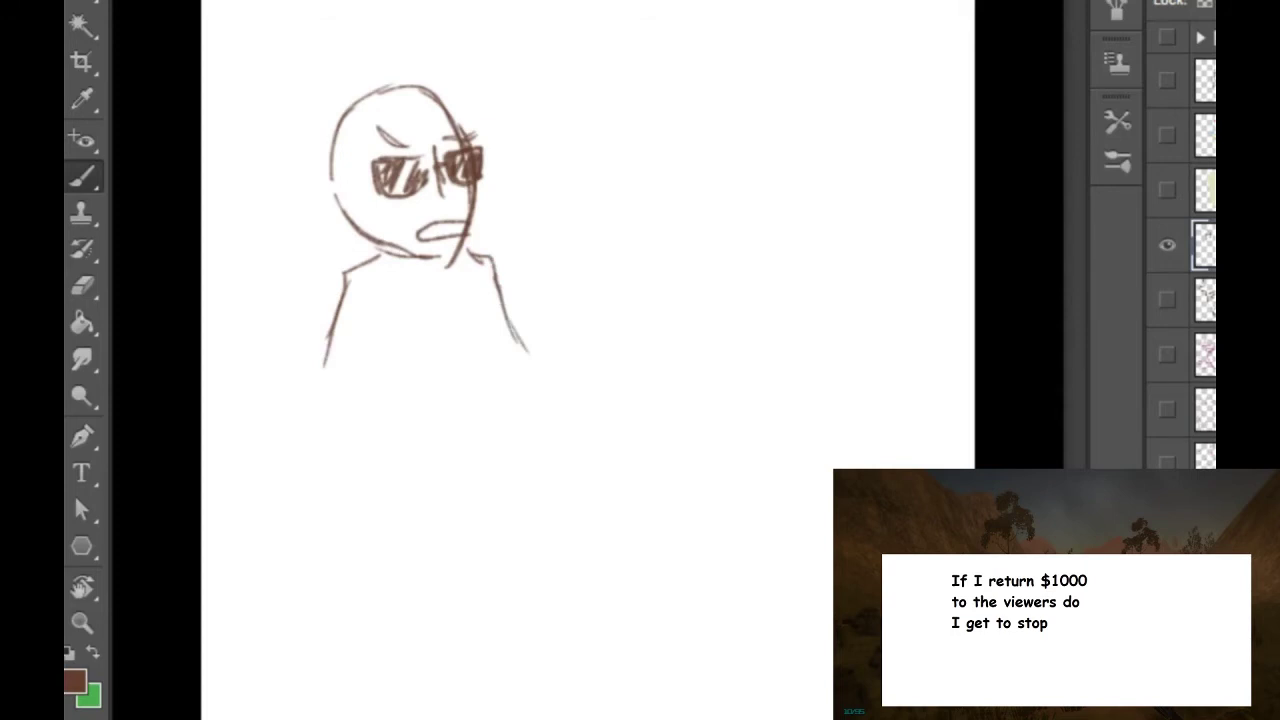
{"action": "left_click_drag", "start_coordinate": [500, 318], "coordinate": [520, 460]}
{"action": "left_click_drag", "start_coordinate": [498, 330], "coordinate": [508, 492]}
{"action": "left_click_drag", "start_coordinate": [484, 478], "coordinate": [392, 488]}
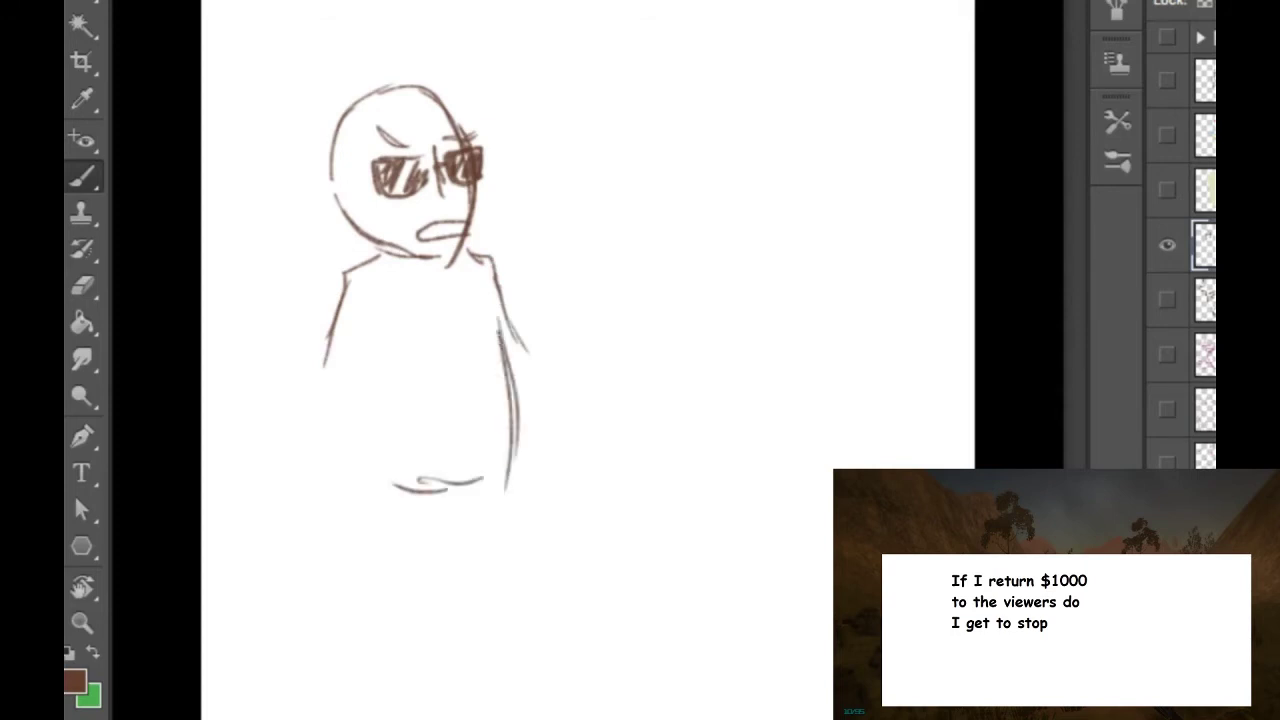
{"action": "mouse_move", "coordinate": [356, 352]}
{"action": "left_mouse_down"}
{"action": "mouse_move", "coordinate": [343, 474]}
{"action": "mouse_move", "coordinate": [408, 492]}
{"action": "left_mouse_up"}
{"action": "mouse_move", "coordinate": [358, 480]}
{"action": "left_mouse_down"}
{"action": "mouse_move", "coordinate": [406, 493]}
{"action": "mouse_move", "coordinate": [444, 486]}
{"action": "left_mouse_up"}
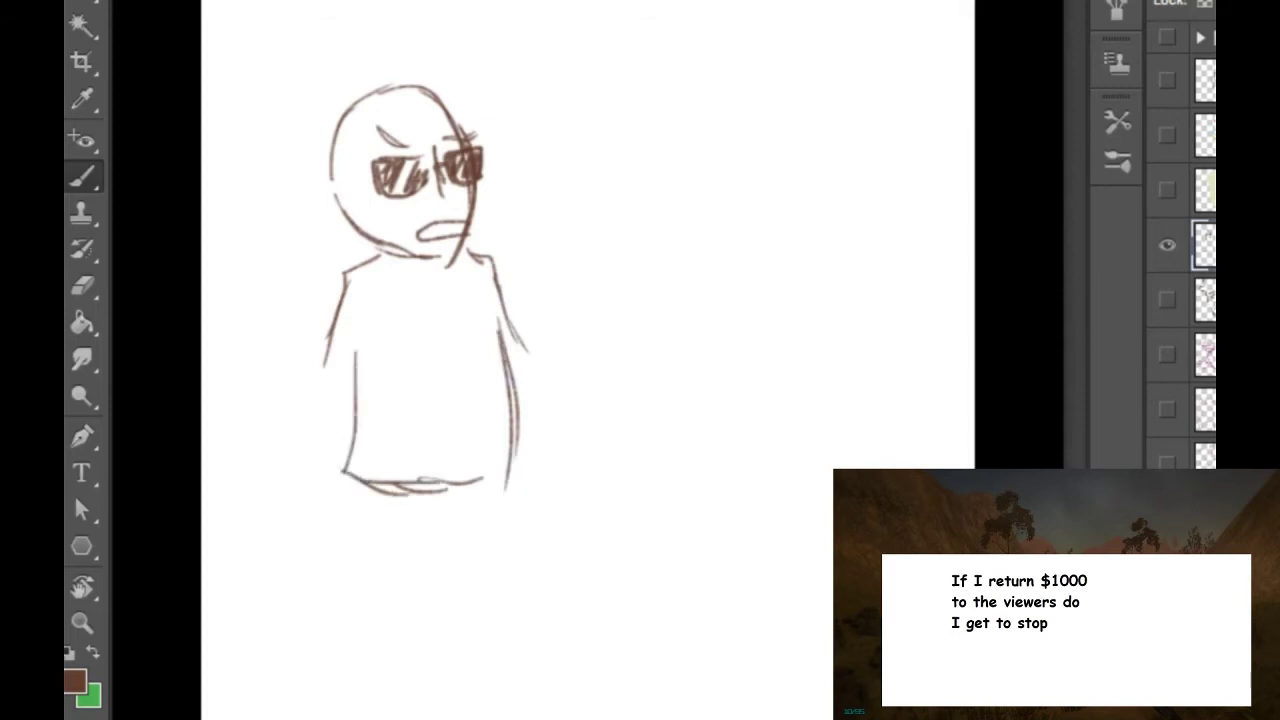
Step: Letter the words LONE WOLF in capitals on two lines across the shirt
{"action": "mouse_move", "coordinate": [383, 321]}
{"action": "left_mouse_down"}
{"action": "mouse_move", "coordinate": [407, 349]}
{"action": "mouse_move", "coordinate": [413, 324]}
{"action": "mouse_move", "coordinate": [438, 332]}
{"action": "mouse_move", "coordinate": [446, 308]}
{"action": "mouse_move", "coordinate": [452, 346]}
{"action": "mouse_move", "coordinate": [470, 347]}
{"action": "left_mouse_up"}
{"action": "left_click_drag", "start_coordinate": [454, 330], "coordinate": [464, 329]}
{"action": "mouse_move", "coordinate": [382, 386]}
{"action": "left_mouse_down"}
{"action": "mouse_move", "coordinate": [424, 409]}
{"action": "mouse_move", "coordinate": [432, 393]}
{"action": "mouse_move", "coordinate": [454, 413]}
{"action": "mouse_move", "coordinate": [466, 410]}
{"action": "mouse_move", "coordinate": [466, 378]}
{"action": "left_mouse_up"}
{"action": "mouse_move", "coordinate": [466, 378]}
{"action": "left_mouse_down"}
{"action": "mouse_move", "coordinate": [480, 380]}
{"action": "mouse_move", "coordinate": [479, 399]}
{"action": "left_mouse_up"}
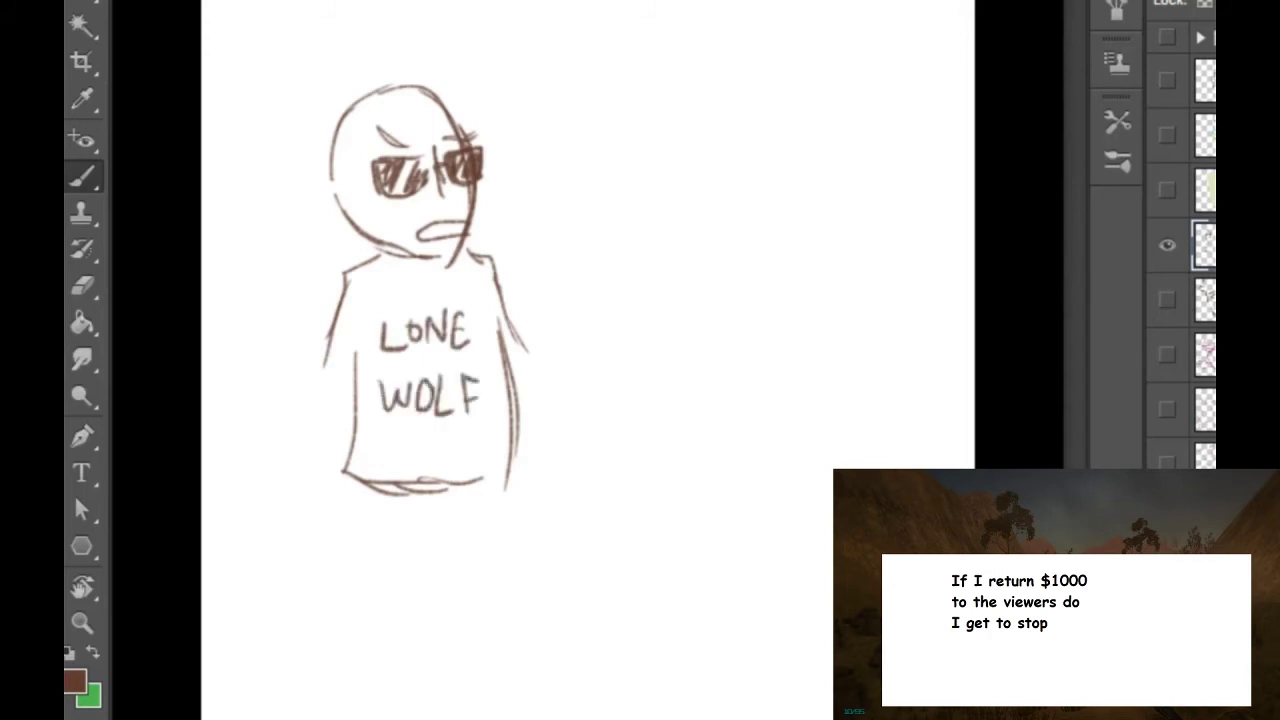
Step: Draw an ear on the bald head, add a shirt collar, and strengthen the shoulder lines
{"action": "mouse_move", "coordinate": [342, 168]}
{"action": "left_mouse_down"}
{"action": "mouse_move", "coordinate": [332, 212]}
{"action": "mouse_move", "coordinate": [346, 216]}
{"action": "left_mouse_up"}
{"action": "left_click_drag", "start_coordinate": [491, 169], "coordinate": [492, 194]}
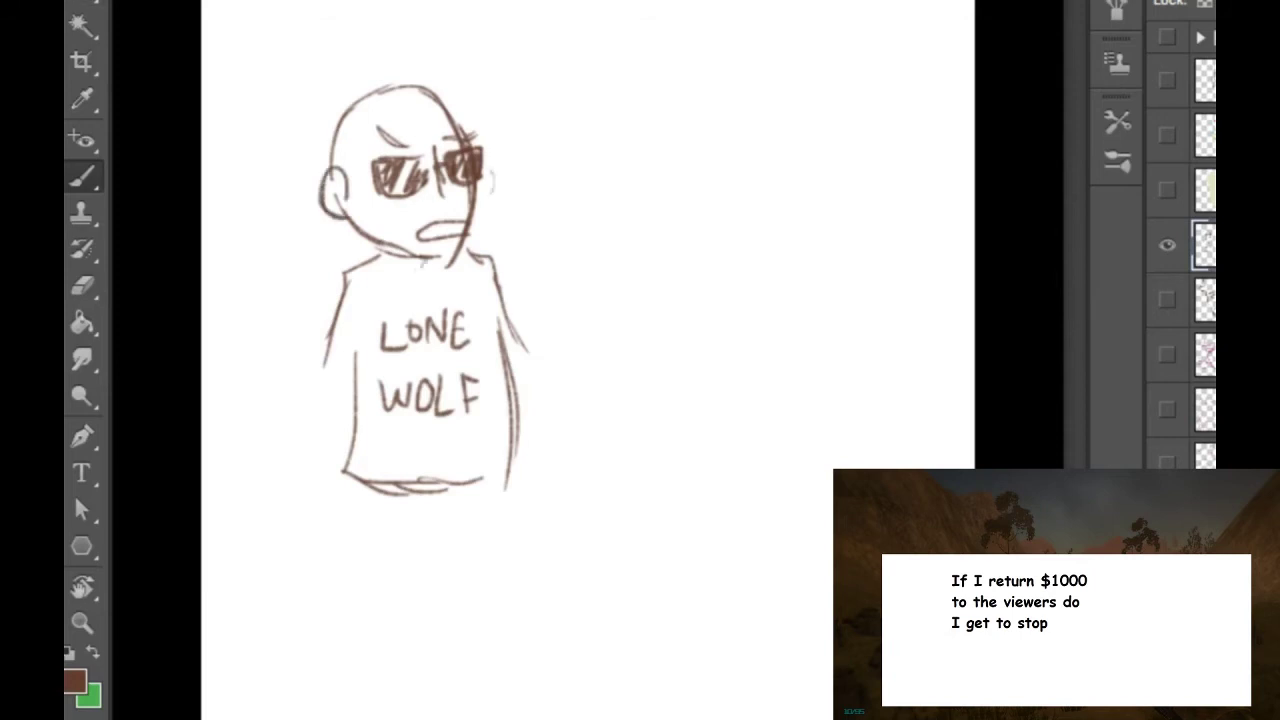
{"action": "left_click_drag", "start_coordinate": [424, 263], "coordinate": [414, 277]}
{"action": "left_click_drag", "start_coordinate": [400, 255], "coordinate": [411, 279]}
{"action": "left_click_drag", "start_coordinate": [404, 279], "coordinate": [423, 281]}
{"action": "mouse_move", "coordinate": [438, 257]}
{"action": "left_mouse_down"}
{"action": "mouse_move", "coordinate": [420, 281]}
{"action": "mouse_move", "coordinate": [354, 270]}
{"action": "mouse_move", "coordinate": [331, 286]}
{"action": "mouse_move", "coordinate": [480, 262]}
{"action": "mouse_move", "coordinate": [524, 374]}
{"action": "left_mouse_up"}
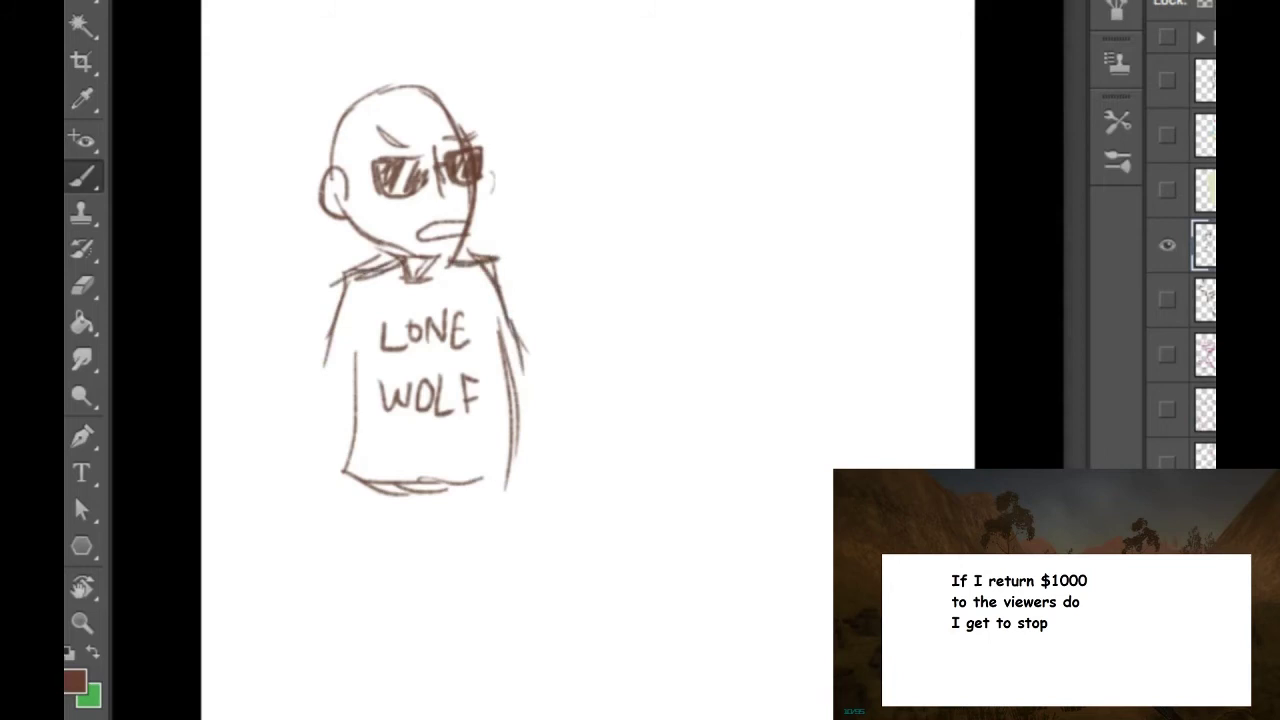
Step: Sketch a flared sleeve with a bent forearm and a hand reaching outward from the figure
{"action": "mouse_move", "coordinate": [498, 272]}
{"action": "left_mouse_down"}
{"action": "mouse_move", "coordinate": [576, 346]}
{"action": "mouse_move", "coordinate": [540, 400]}
{"action": "mouse_move", "coordinate": [506, 402]}
{"action": "left_mouse_up"}
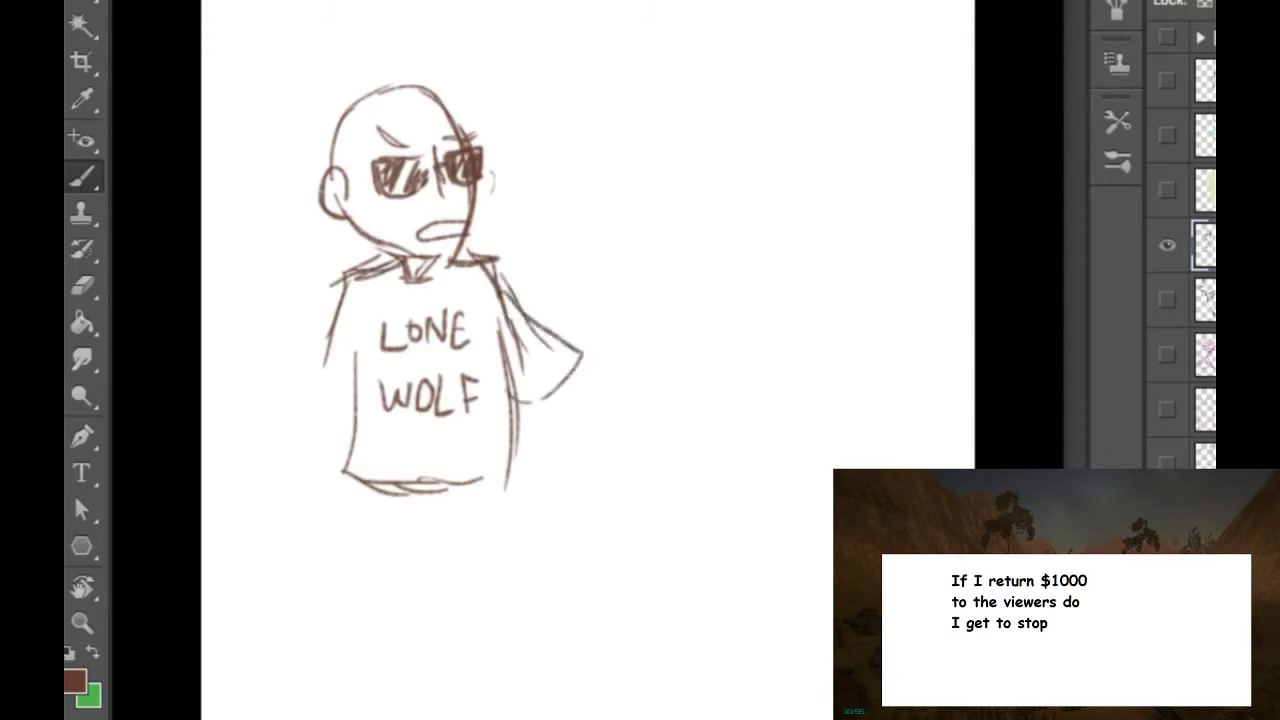
{"action": "left_click_drag", "start_coordinate": [578, 350], "coordinate": [616, 368]}
{"action": "left_click_drag", "start_coordinate": [558, 398], "coordinate": [614, 390]}
{"action": "mouse_move", "coordinate": [574, 374]}
{"action": "left_mouse_down"}
{"action": "mouse_move", "coordinate": [616, 360]}
{"action": "mouse_move", "coordinate": [606, 372]}
{"action": "left_mouse_up"}
{"action": "mouse_move", "coordinate": [596, 382]}
{"action": "left_mouse_down"}
{"action": "mouse_move", "coordinate": [640, 394]}
{"action": "mouse_move", "coordinate": [678, 290]}
{"action": "mouse_move", "coordinate": [704, 292]}
{"action": "mouse_move", "coordinate": [666, 328]}
{"action": "left_mouse_up"}
{"action": "mouse_move", "coordinate": [672, 320]}
{"action": "left_mouse_down"}
{"action": "mouse_move", "coordinate": [616, 406]}
{"action": "mouse_move", "coordinate": [620, 392]}
{"action": "left_mouse_up"}
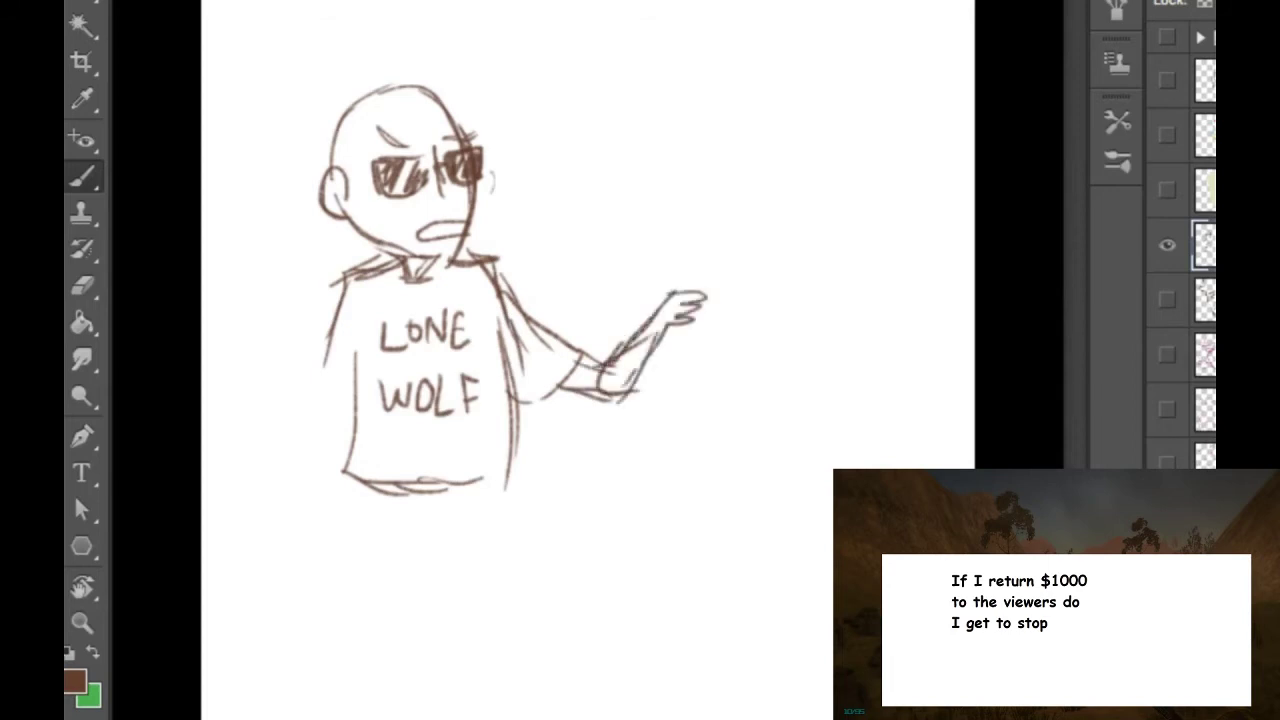
Step: Draw an upright rectangular object held in the outstretched hand
{"action": "left_click_drag", "start_coordinate": [682, 298], "coordinate": [692, 240]}
{"action": "left_click_drag", "start_coordinate": [690, 236], "coordinate": [712, 232]}
{"action": "mouse_move", "coordinate": [682, 288]}
{"action": "left_mouse_down"}
{"action": "mouse_move", "coordinate": [692, 240]}
{"action": "mouse_move", "coordinate": [766, 238]}
{"action": "mouse_move", "coordinate": [762, 314]}
{"action": "mouse_move", "coordinate": [740, 348]}
{"action": "mouse_move", "coordinate": [682, 344]}
{"action": "mouse_move", "coordinate": [752, 344]}
{"action": "left_mouse_up"}
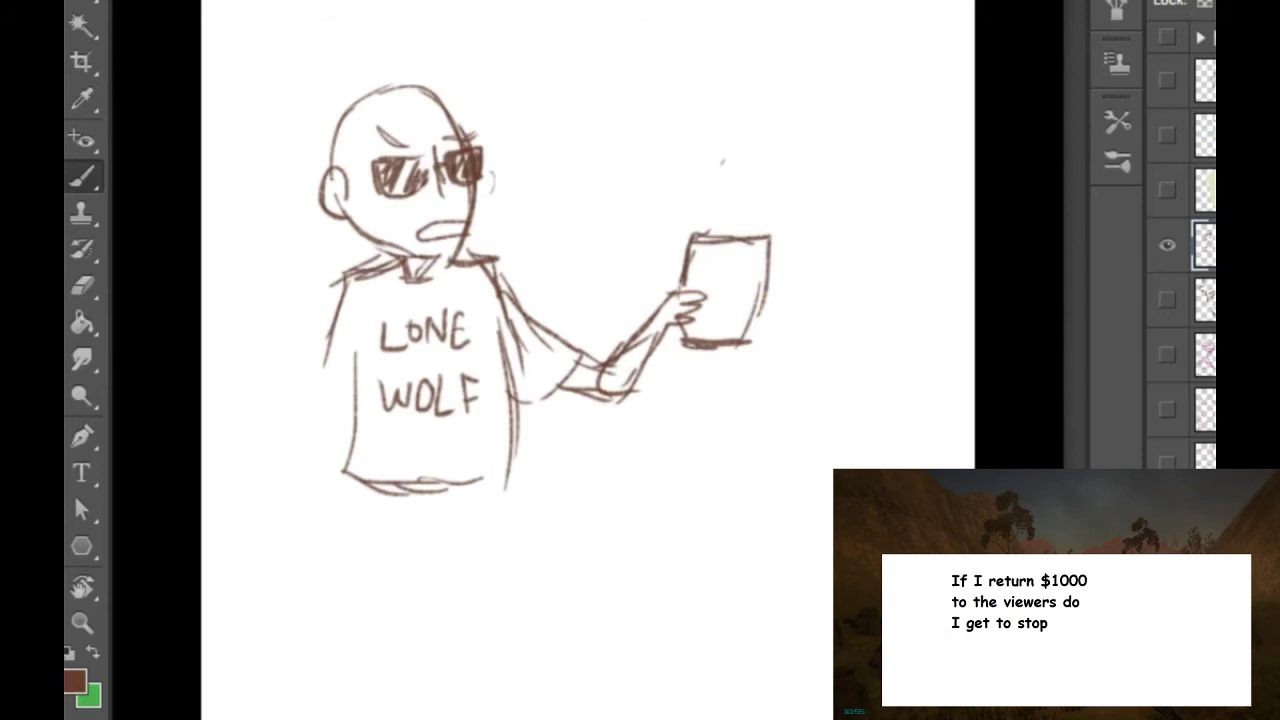
Step: Sketch a large rounded shape beside the held object, with curved contour lines inside it
{"action": "left_click_drag", "start_coordinate": [773, 186], "coordinate": [808, 154]}
{"action": "mouse_move", "coordinate": [768, 218]}
{"action": "left_mouse_down"}
{"action": "mouse_move", "coordinate": [771, 202]}
{"action": "mouse_move", "coordinate": [873, 155]}
{"action": "left_mouse_up"}
{"action": "mouse_move", "coordinate": [860, 163]}
{"action": "left_mouse_down"}
{"action": "mouse_move", "coordinate": [926, 231]}
{"action": "mouse_move", "coordinate": [934, 262]}
{"action": "left_mouse_up"}
{"action": "left_click_drag", "start_coordinate": [912, 237], "coordinate": [880, 346]}
{"action": "left_click_drag", "start_coordinate": [772, 322], "coordinate": [900, 342]}
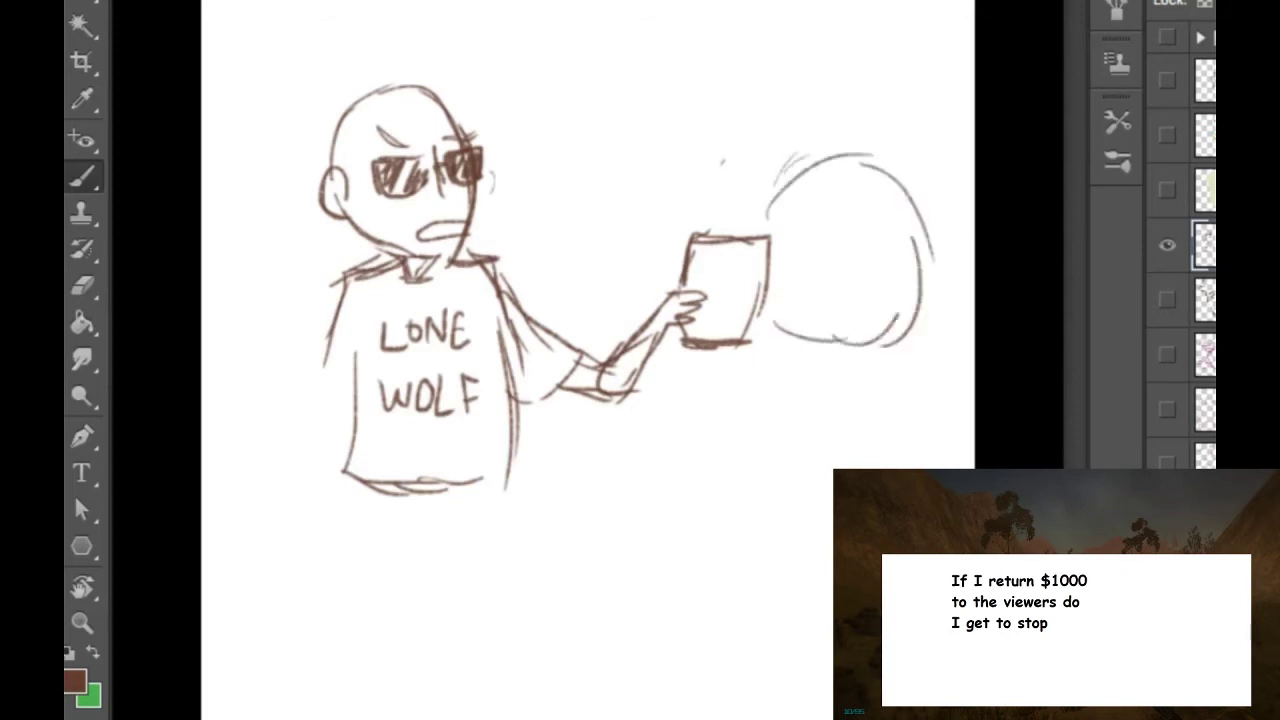
{"action": "left_click_drag", "start_coordinate": [914, 242], "coordinate": [898, 316]}
{"action": "mouse_move", "coordinate": [814, 258]}
{"action": "left_mouse_down"}
{"action": "mouse_move", "coordinate": [814, 314]}
{"action": "mouse_move", "coordinate": [802, 316]}
{"action": "left_mouse_up"}
{"action": "left_click_drag", "start_coordinate": [806, 168], "coordinate": [880, 196]}
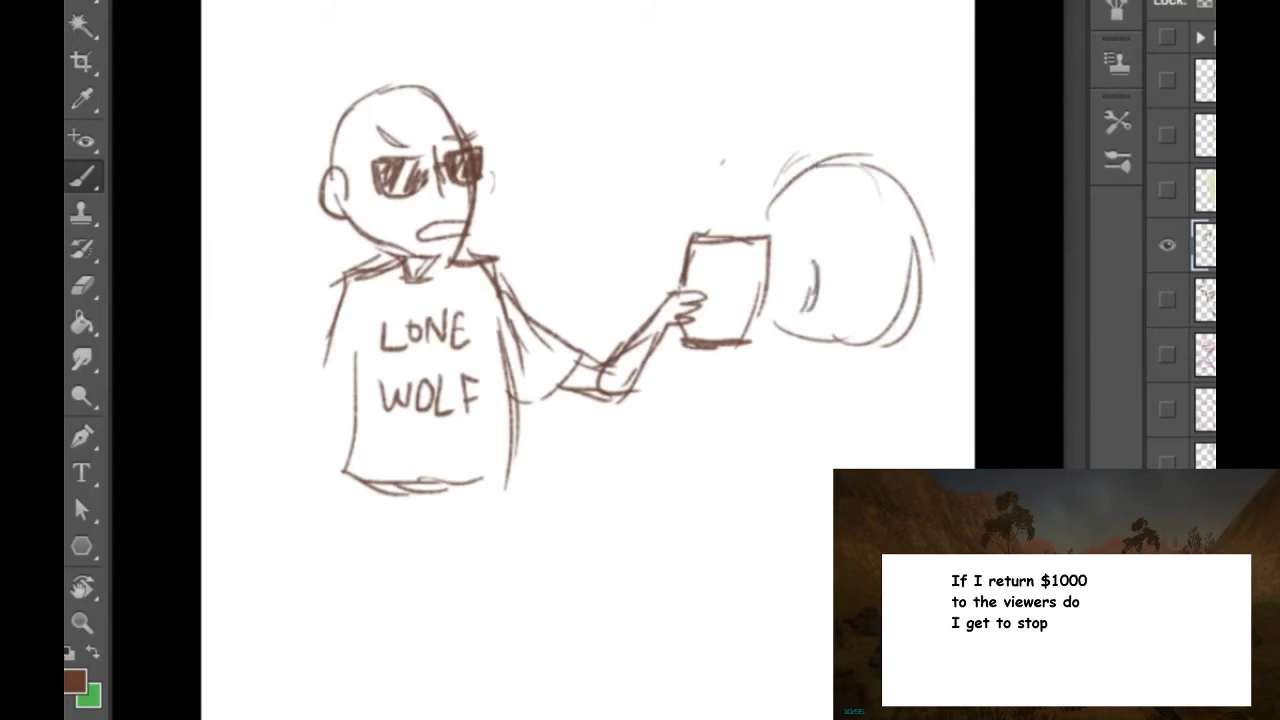
Step: Draw the figure's other arm bent over the shirt and erase the lettering it covers
{"action": "mouse_move", "coordinate": [369, 307]}
{"action": "left_mouse_down"}
{"action": "mouse_move", "coordinate": [404, 370]}
{"action": "mouse_move", "coordinate": [374, 440]}
{"action": "left_mouse_up"}
{"action": "mouse_move", "coordinate": [323, 298]}
{"action": "left_mouse_down"}
{"action": "mouse_move", "coordinate": [396, 446]}
{"action": "mouse_move", "coordinate": [372, 440]}
{"action": "left_mouse_up"}
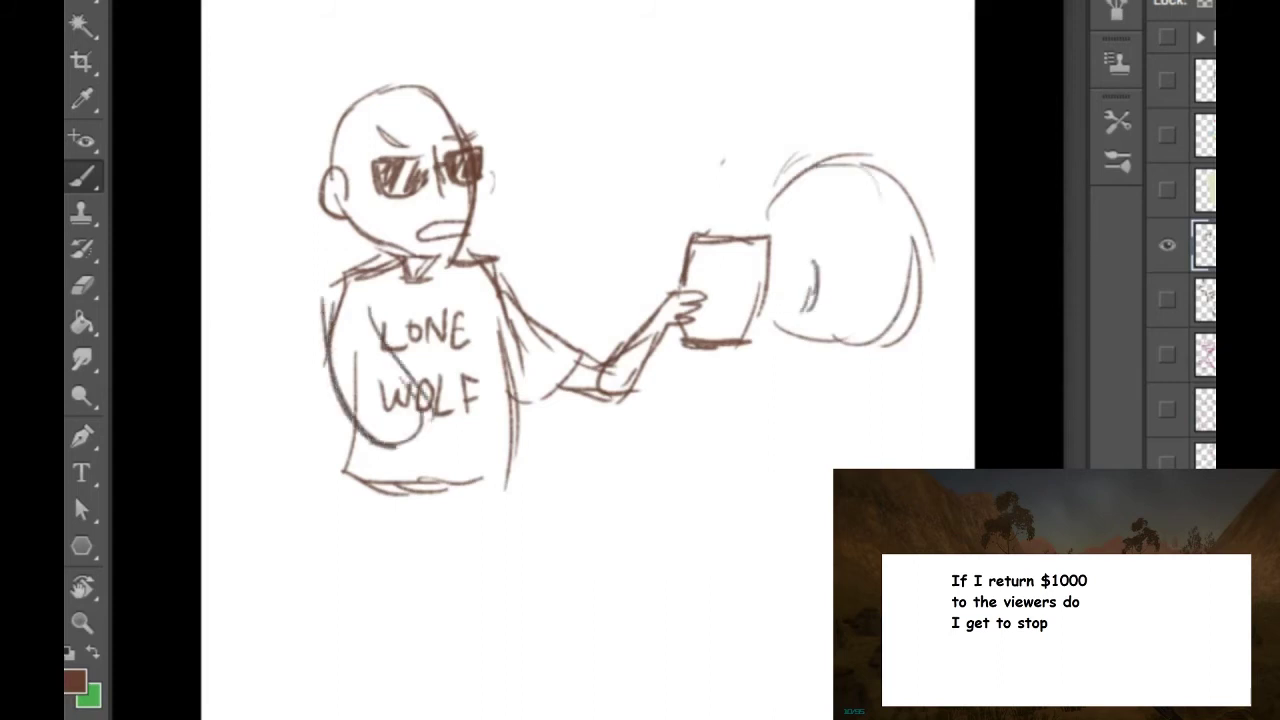
{"action": "left_click_drag", "start_coordinate": [394, 390], "coordinate": [412, 438]}
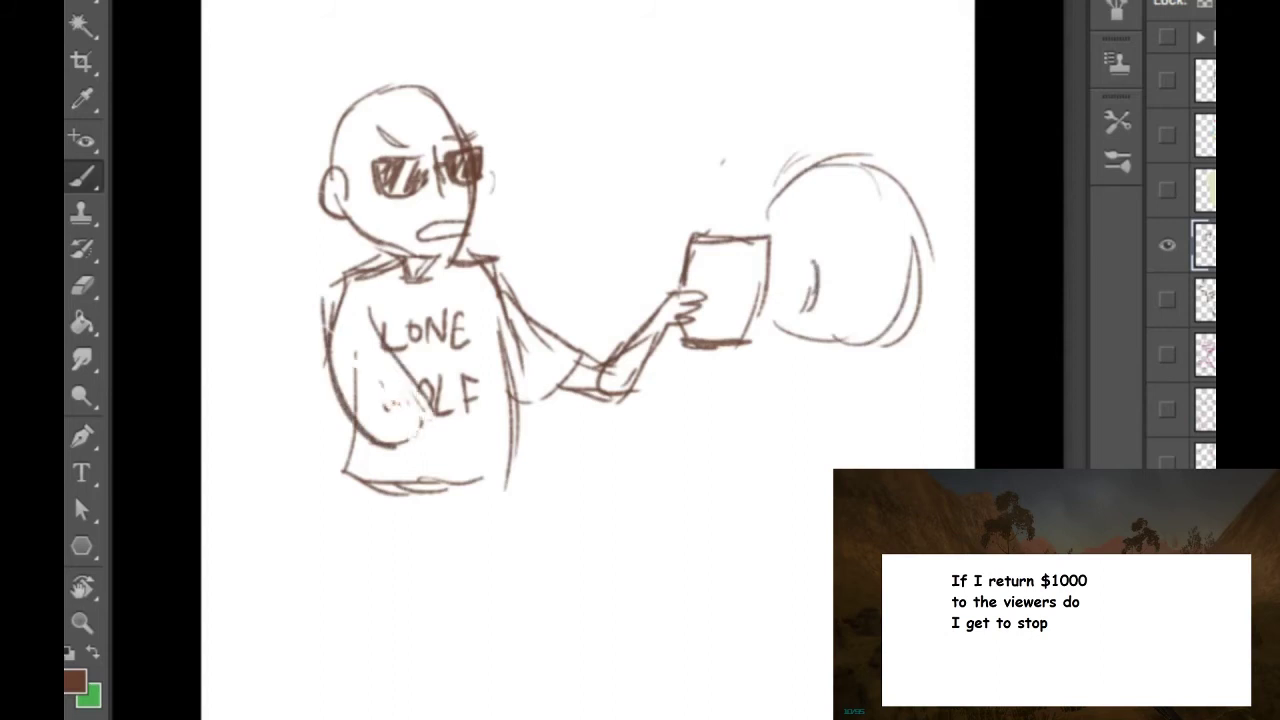
{"action": "mouse_move", "coordinate": [888, 35]}
{"action": "left_mouse_down"}
{"action": "mouse_move", "coordinate": [380, 76]}
{"action": "mouse_move", "coordinate": [834, 600]}
{"action": "mouse_move", "coordinate": [900, 25]}
{"action": "left_mouse_up"}
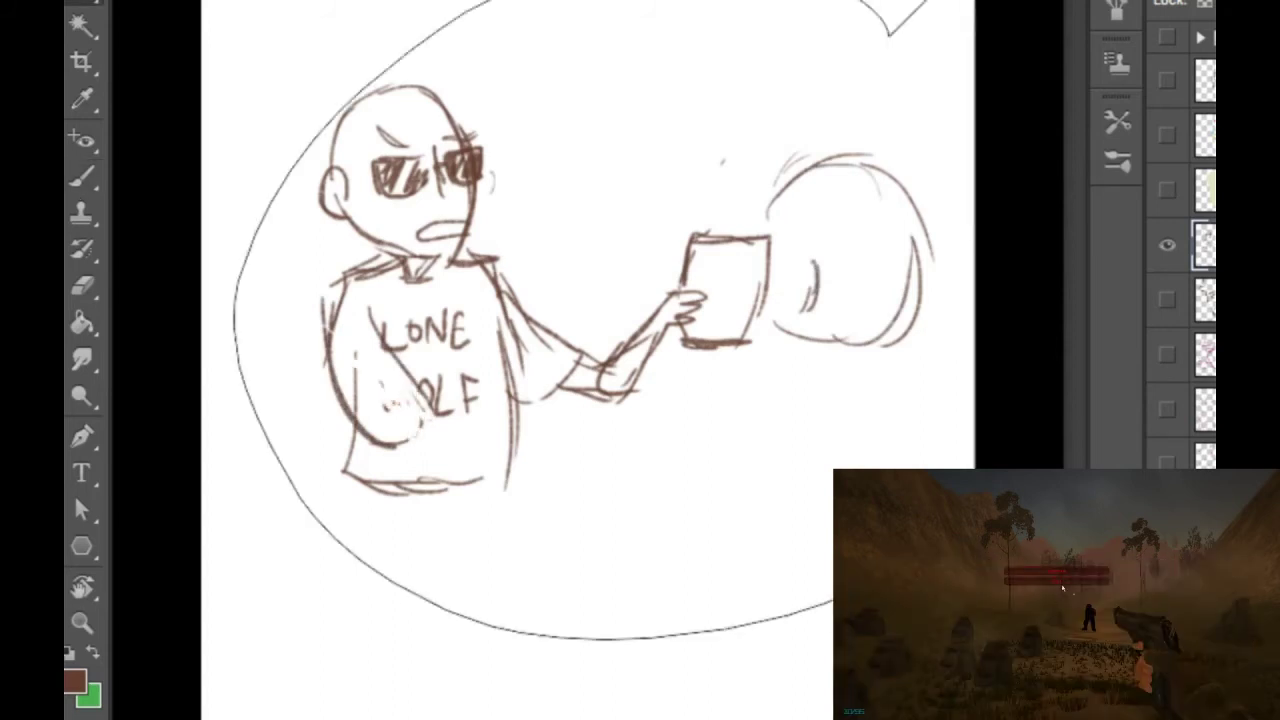
{"action": "key", "text": "ctrl+z"}
{"action": "left_click_drag", "start_coordinate": [250, 595], "coordinate": [832, 598]}
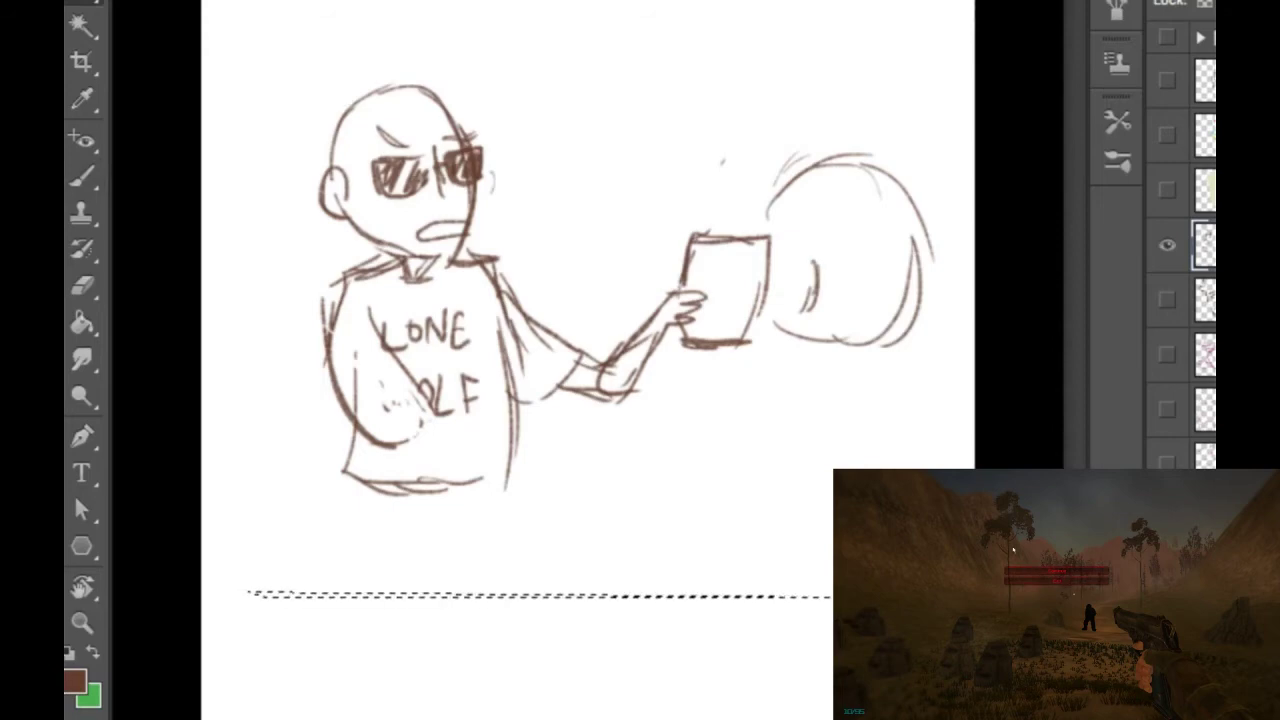
{"action": "key", "text": "ctrl+d"}
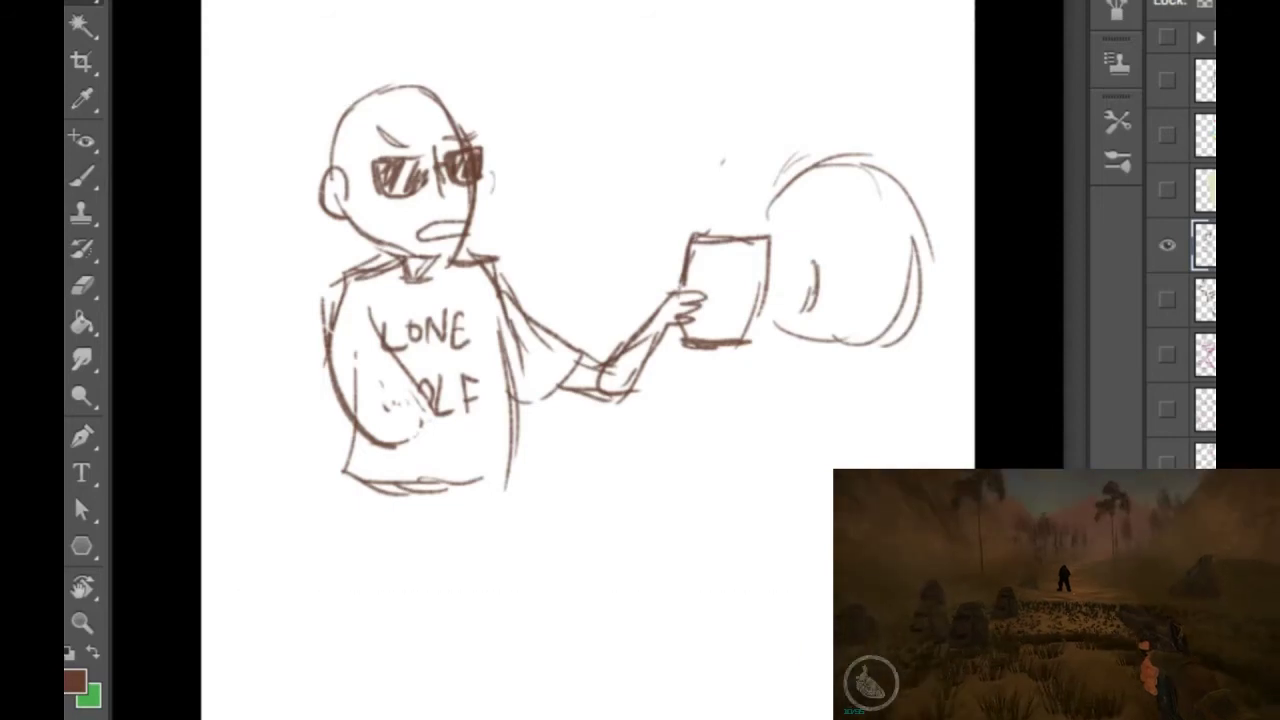
Step: Delete the LONE WOLF figure drawing and get a blank layer and the Brush tool ready for a fresh sketch
{"action": "key", "text": "Delete"}
{"action": "key", "text": "ctrl+alt+shift+n"}
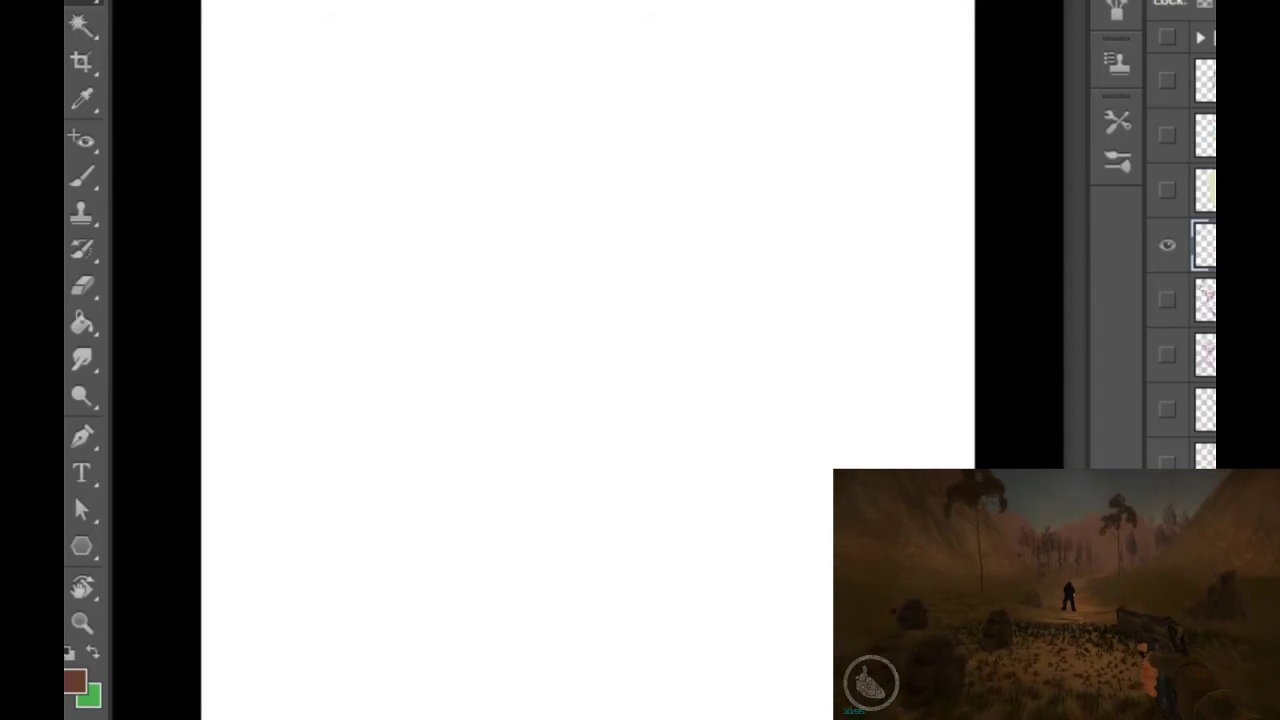
{"action": "key", "text": "s"}
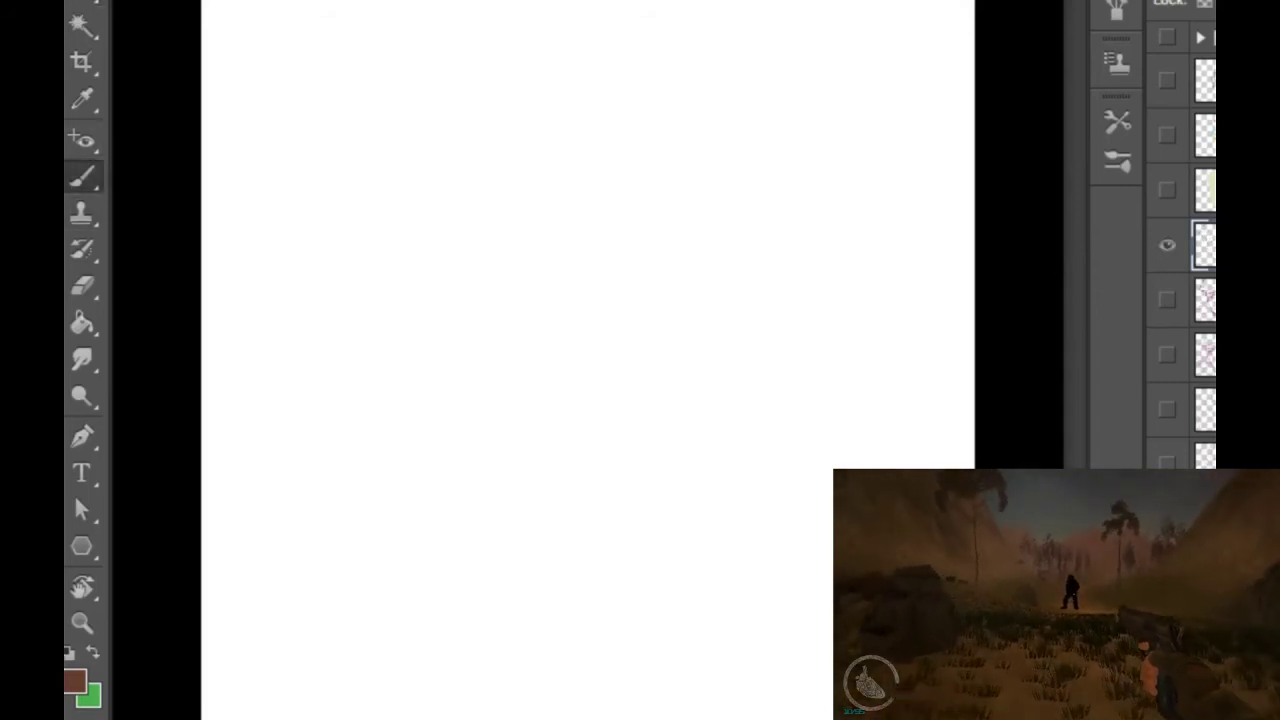
{"action": "key", "text": "b"}
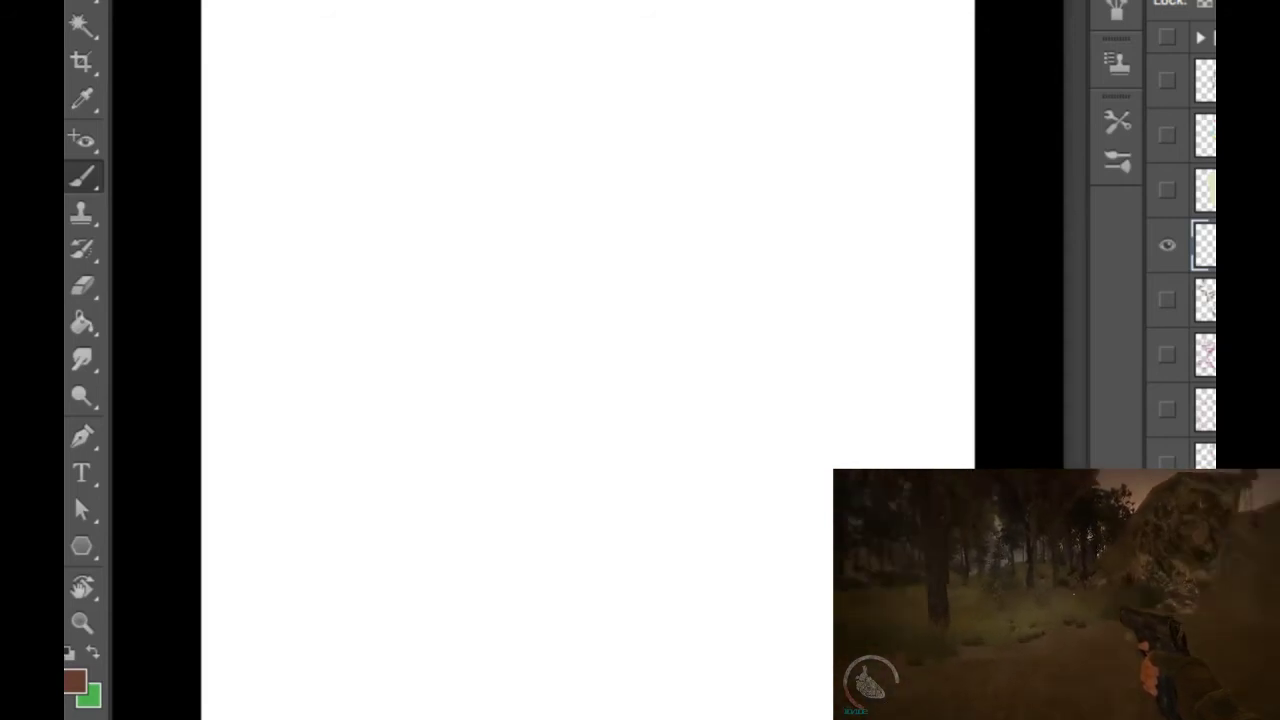
Step: Outline a tall egg-shaped head with a narrow chin near the upper middle of the blank canvas
{"action": "left_click_drag", "start_coordinate": [527, 60], "coordinate": [423, 190]}
{"action": "mouse_move", "coordinate": [463, 84]}
{"action": "left_mouse_down"}
{"action": "mouse_move", "coordinate": [564, 245]}
{"action": "mouse_move", "coordinate": [485, 279]}
{"action": "left_mouse_up"}
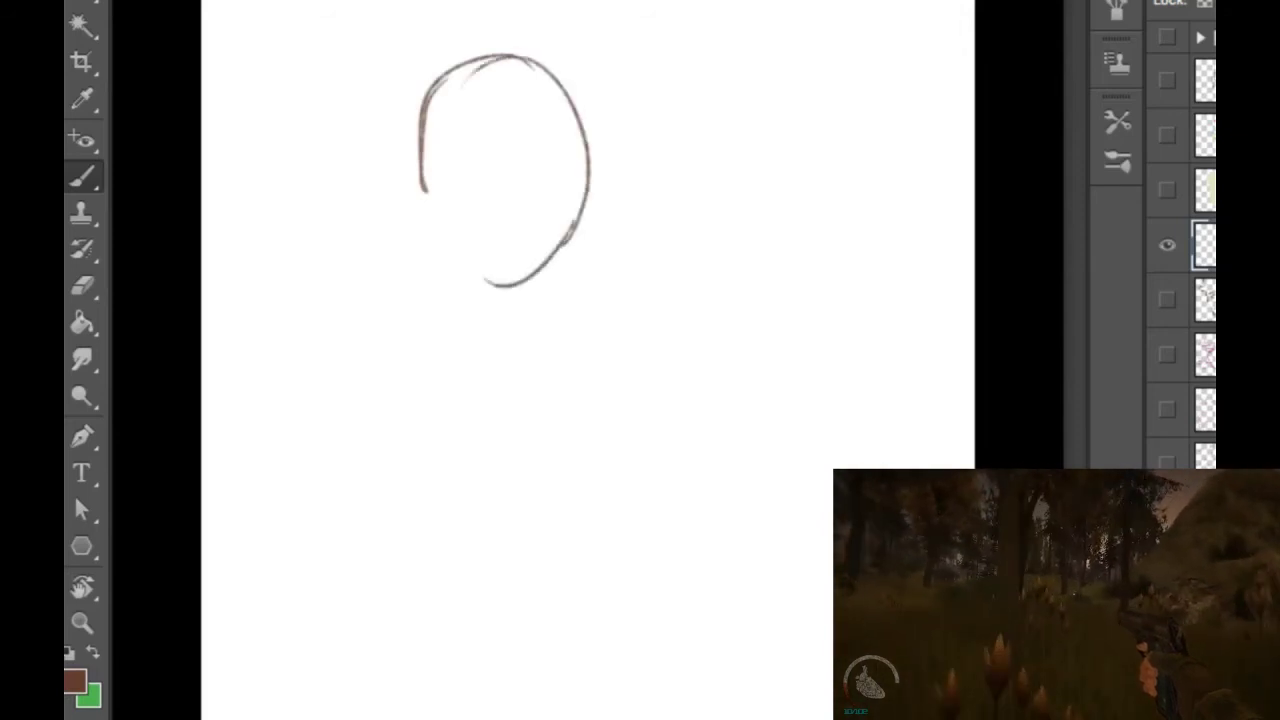
{"action": "left_click_drag", "start_coordinate": [421, 122], "coordinate": [474, 270]}
{"action": "left_click_drag", "start_coordinate": [426, 202], "coordinate": [497, 270]}
Step: Draw steep angry eyebrows and a pair of shaded sunglasses joined by a bridge on the egg-shaped head
{"action": "mouse_move", "coordinate": [477, 103]}
{"action": "left_mouse_down"}
{"action": "mouse_move", "coordinate": [516, 152]}
{"action": "mouse_move", "coordinate": [576, 132]}
{"action": "left_mouse_up"}
{"action": "mouse_move", "coordinate": [450, 148]}
{"action": "left_mouse_down"}
{"action": "mouse_move", "coordinate": [515, 180]}
{"action": "mouse_move", "coordinate": [450, 150]}
{"action": "mouse_move", "coordinate": [472, 198]}
{"action": "mouse_move", "coordinate": [598, 168]}
{"action": "mouse_move", "coordinate": [548, 186]}
{"action": "mouse_move", "coordinate": [588, 200]}
{"action": "left_mouse_up"}
{"action": "mouse_move", "coordinate": [452, 182]}
{"action": "left_mouse_down"}
{"action": "mouse_move", "coordinate": [476, 156]}
{"action": "mouse_move", "coordinate": [568, 168]}
{"action": "left_mouse_up"}
{"action": "left_click_drag", "start_coordinate": [574, 184], "coordinate": [590, 168]}
{"action": "left_click_drag", "start_coordinate": [580, 200], "coordinate": [598, 164]}
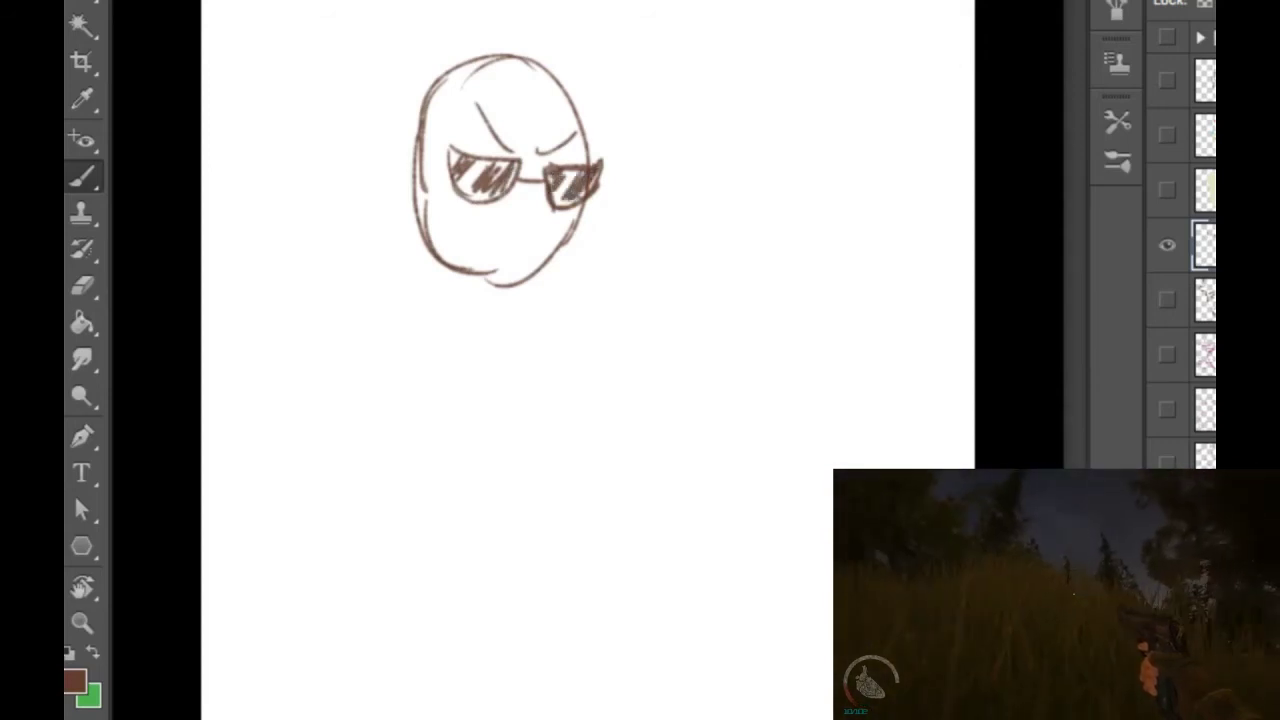
Step: Add a snarling mouth with divided teeth and a small angular nose beneath the sunglasses
{"action": "mouse_move", "coordinate": [500, 218]}
{"action": "left_mouse_down"}
{"action": "mouse_move", "coordinate": [456, 232]}
{"action": "mouse_move", "coordinate": [520, 242]}
{"action": "mouse_move", "coordinate": [472, 248]}
{"action": "left_mouse_up"}
{"action": "left_click_drag", "start_coordinate": [494, 226], "coordinate": [492, 246]}
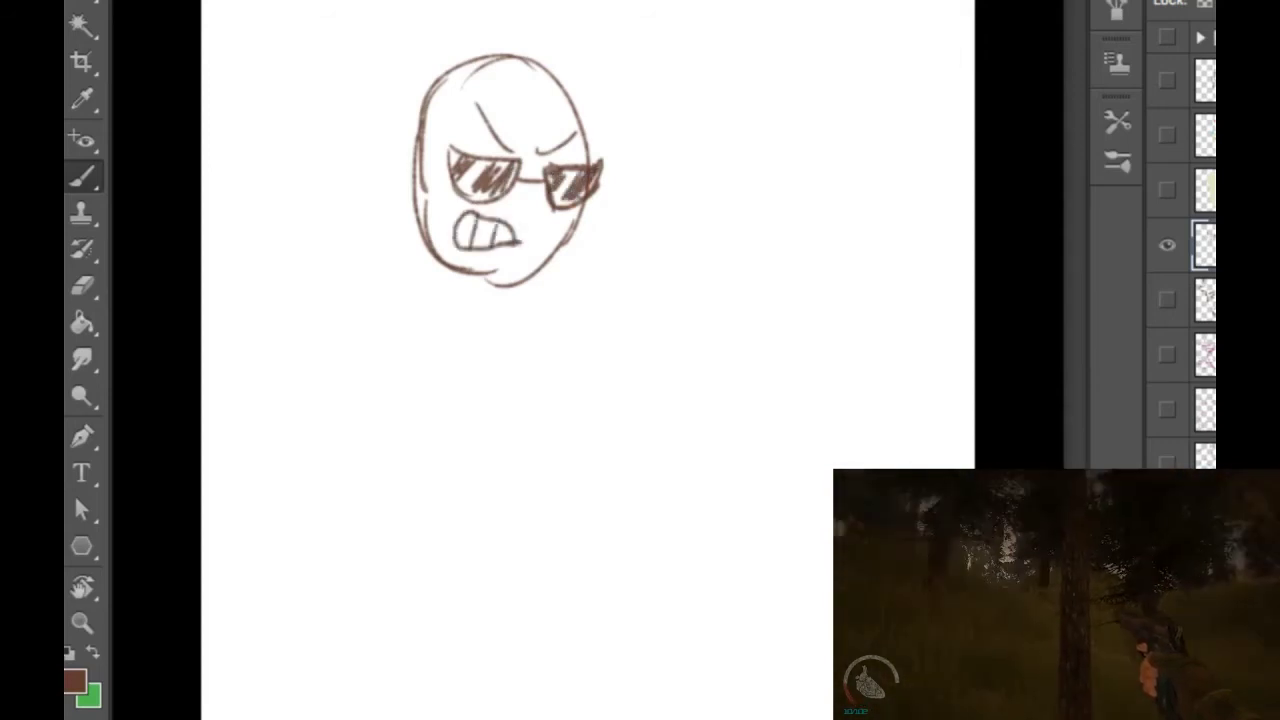
{"action": "left_click_drag", "start_coordinate": [540, 180], "coordinate": [530, 210]}
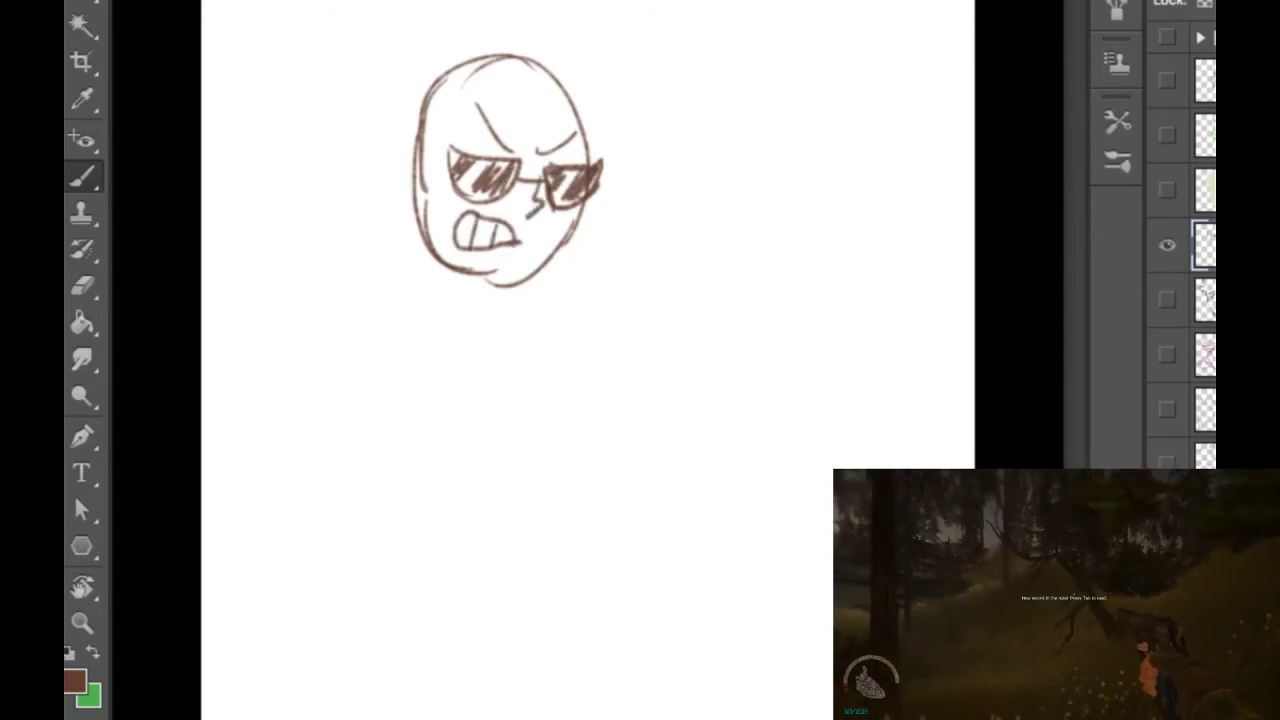
Step: Finish the bald head with a closed chin and an ear, and rough in the neck and angular shoulders beneath it
{"action": "left_click_drag", "start_coordinate": [462, 275], "coordinate": [532, 274]}
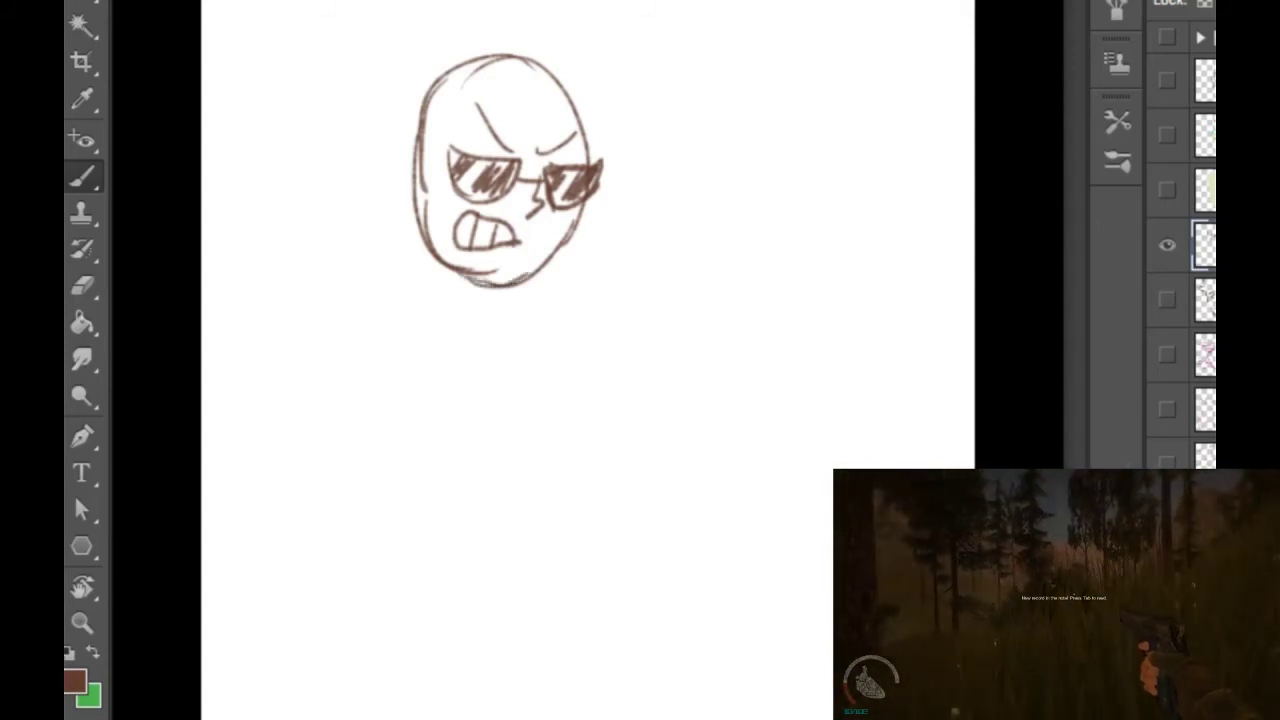
{"action": "mouse_move", "coordinate": [413, 178]}
{"action": "left_mouse_down"}
{"action": "mouse_move", "coordinate": [416, 221]}
{"action": "mouse_move", "coordinate": [415, 190]}
{"action": "left_mouse_up"}
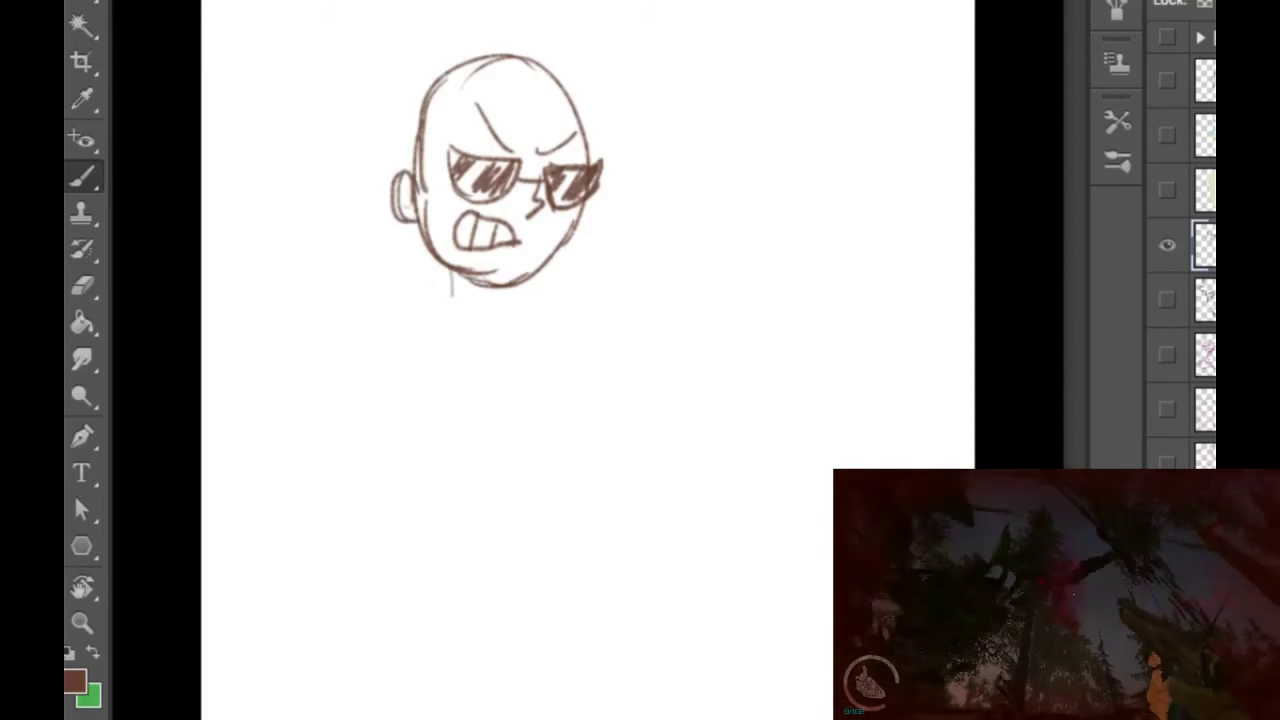
{"action": "left_click_drag", "start_coordinate": [392, 302], "coordinate": [440, 284]}
{"action": "mouse_move", "coordinate": [405, 272]}
{"action": "left_mouse_down"}
{"action": "mouse_move", "coordinate": [438, 277]}
{"action": "mouse_move", "coordinate": [379, 362]}
{"action": "left_mouse_up"}
{"action": "left_click_drag", "start_coordinate": [370, 300], "coordinate": [368, 392]}
{"action": "left_click_drag", "start_coordinate": [576, 258], "coordinate": [622, 296]}
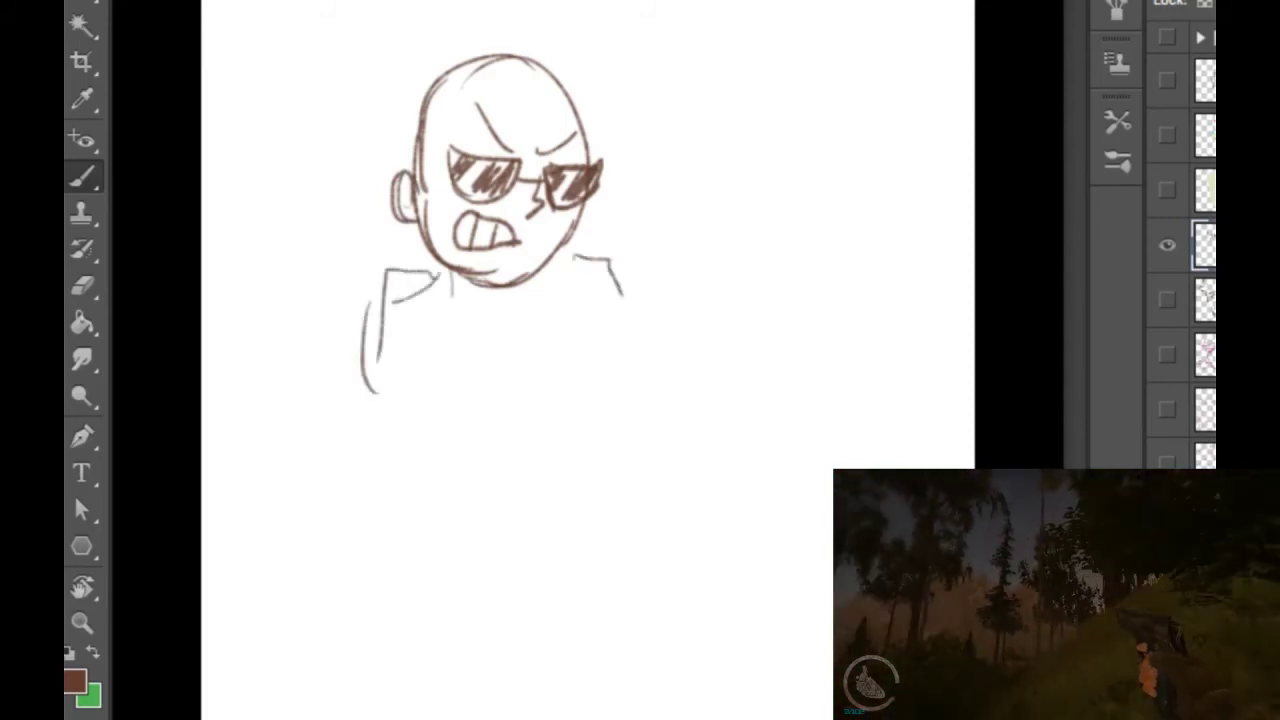
Step: Sketch the upper arm curving down from the shoulder to a short sleeve cuff and rounded elbow
{"action": "left_click_drag", "start_coordinate": [490, 401], "coordinate": [509, 452]}
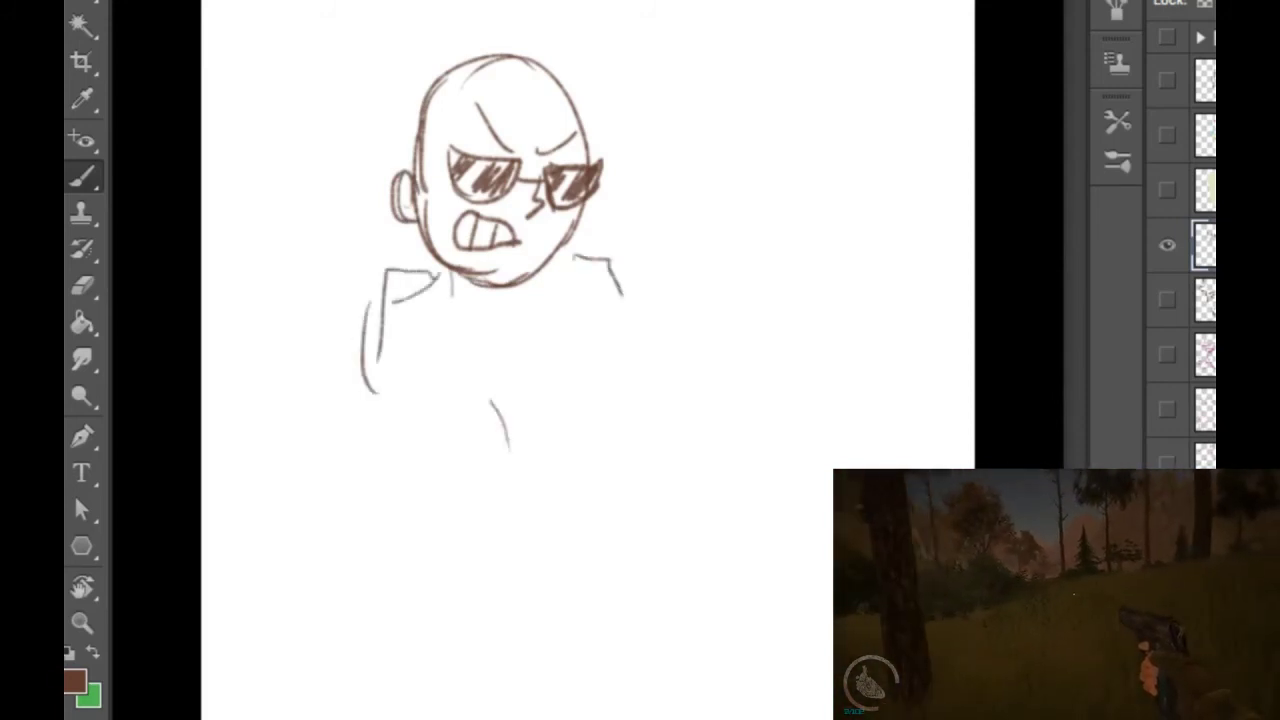
{"action": "left_click_drag", "start_coordinate": [404, 268], "coordinate": [360, 380]}
{"action": "left_click_drag", "start_coordinate": [380, 298], "coordinate": [458, 528]}
{"action": "mouse_move", "coordinate": [476, 403]}
{"action": "left_mouse_down"}
{"action": "mouse_move", "coordinate": [530, 466]}
{"action": "mouse_move", "coordinate": [462, 528]}
{"action": "left_mouse_up"}
{"action": "left_click_drag", "start_coordinate": [378, 434], "coordinate": [406, 478]}
{"action": "left_click_drag", "start_coordinate": [476, 520], "coordinate": [545, 558]}
{"action": "mouse_move", "coordinate": [522, 465]}
{"action": "left_mouse_down"}
{"action": "mouse_move", "coordinate": [575, 512]}
{"action": "mouse_move", "coordinate": [565, 548]}
{"action": "left_mouse_up"}
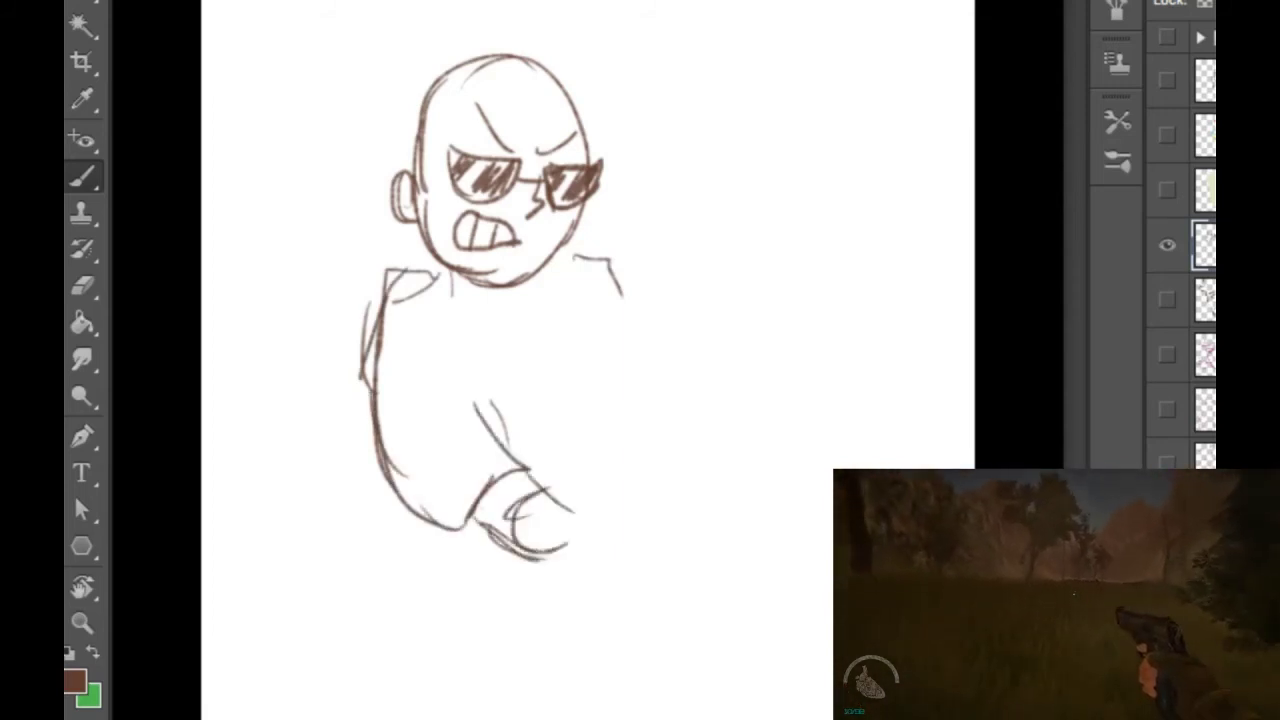
Step: Draw the forearm reaching forward from the elbow to an open hand with thumb and curled fingers, and add a curved neckline
{"action": "mouse_move", "coordinate": [502, 508]}
{"action": "left_mouse_down"}
{"action": "mouse_move", "coordinate": [652, 425]}
{"action": "mouse_move", "coordinate": [585, 518]}
{"action": "left_mouse_up"}
{"action": "mouse_move", "coordinate": [640, 465]}
{"action": "left_mouse_down"}
{"action": "mouse_move", "coordinate": [555, 537]}
{"action": "mouse_move", "coordinate": [666, 385]}
{"action": "mouse_move", "coordinate": [712, 418]}
{"action": "left_mouse_up"}
{"action": "left_click_drag", "start_coordinate": [683, 402], "coordinate": [710, 442]}
{"action": "left_click_drag", "start_coordinate": [690, 432], "coordinate": [660, 455]}
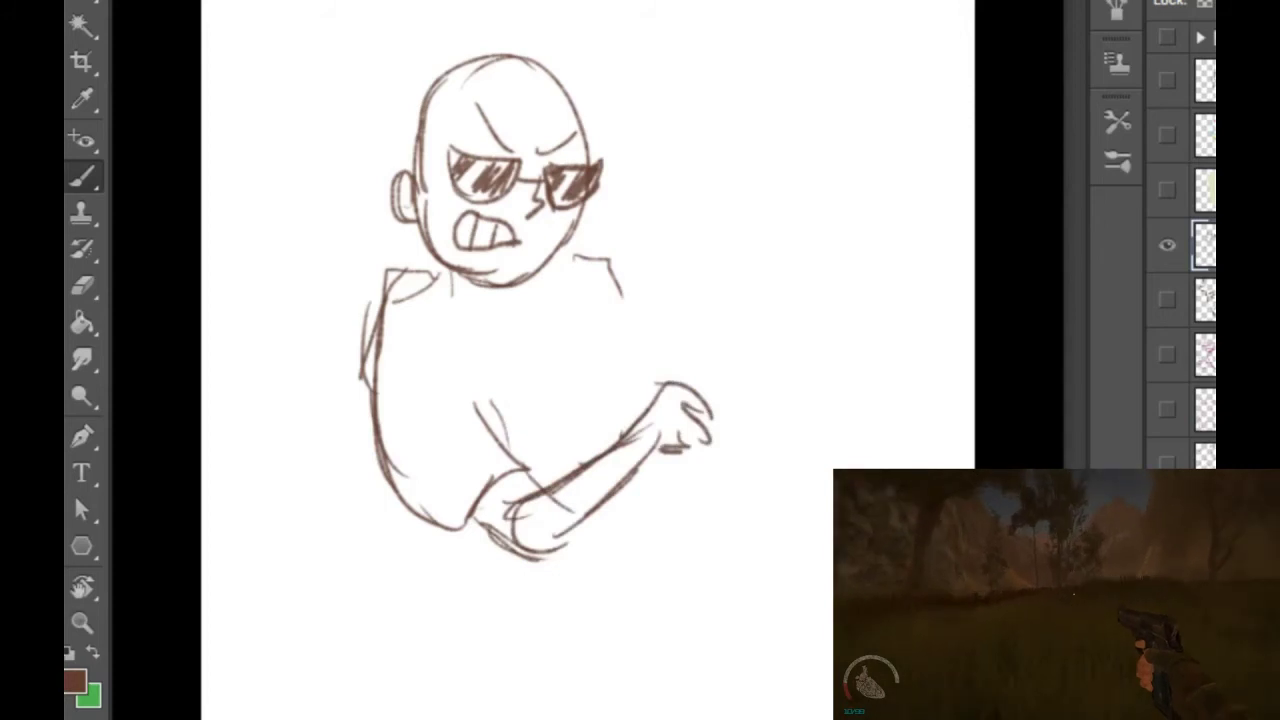
{"action": "left_click_drag", "start_coordinate": [452, 292], "coordinate": [526, 330]}
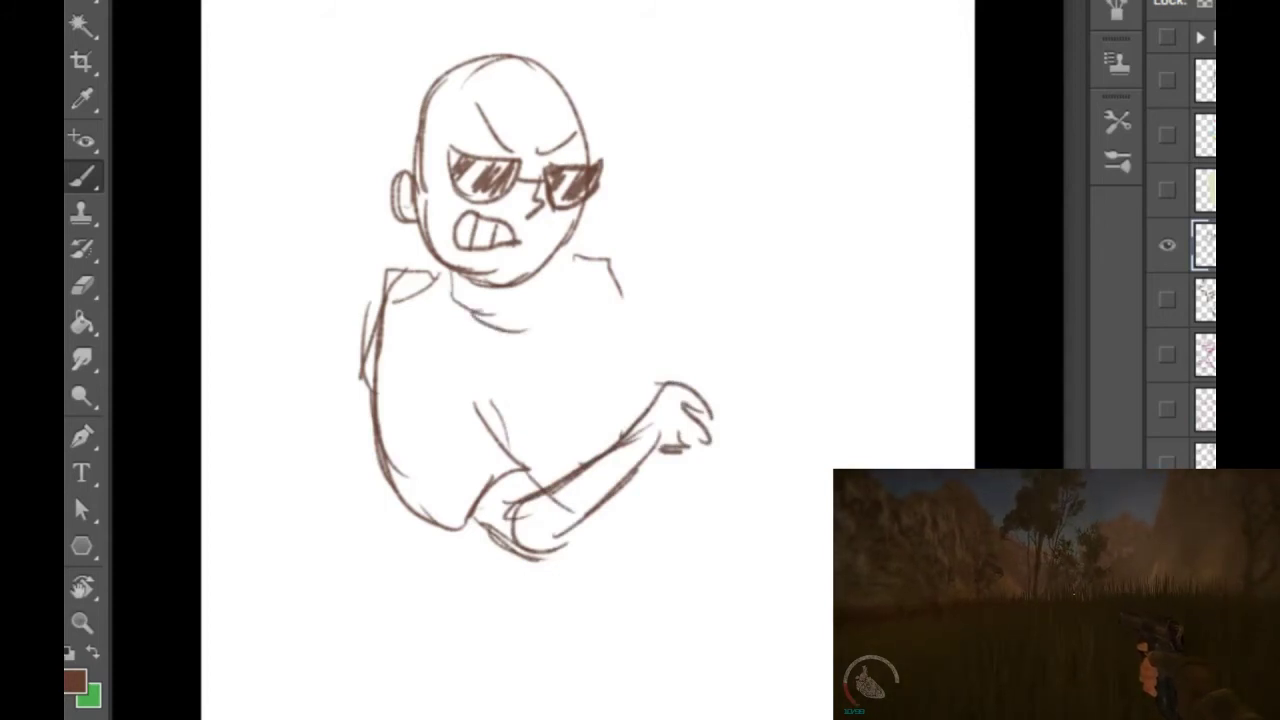
{"action": "left_click_drag", "start_coordinate": [628, 438], "coordinate": [668, 352]}
{"action": "mouse_move", "coordinate": [644, 384]}
{"action": "left_mouse_down"}
{"action": "mouse_move", "coordinate": [673, 360]}
{"action": "mouse_move", "coordinate": [656, 402]}
{"action": "left_mouse_up"}
{"action": "left_click_drag", "start_coordinate": [658, 388], "coordinate": [692, 411]}
{"action": "left_click_drag", "start_coordinate": [680, 463], "coordinate": [654, 467]}
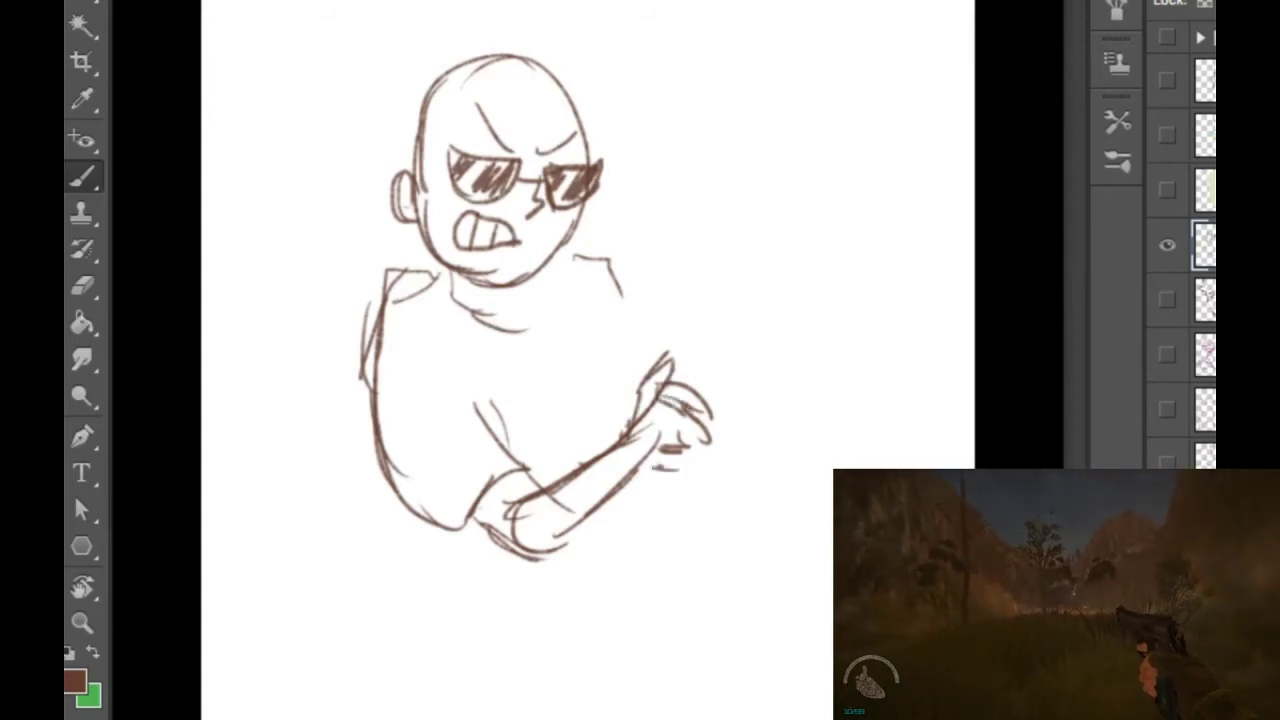
Step: Clean up the overlapping hand and elbow lines, and redraw the underside of the elbow and forearm as one smooth curve
{"action": "left_click_drag", "start_coordinate": [664, 398], "coordinate": [708, 438]}
{"action": "left_click_drag", "start_coordinate": [664, 444], "coordinate": [636, 476]}
{"action": "mouse_move", "coordinate": [568, 486]}
{"action": "left_mouse_down"}
{"action": "mouse_move", "coordinate": [508, 540]}
{"action": "mouse_move", "coordinate": [506, 508]}
{"action": "mouse_move", "coordinate": [474, 520]}
{"action": "left_mouse_up"}
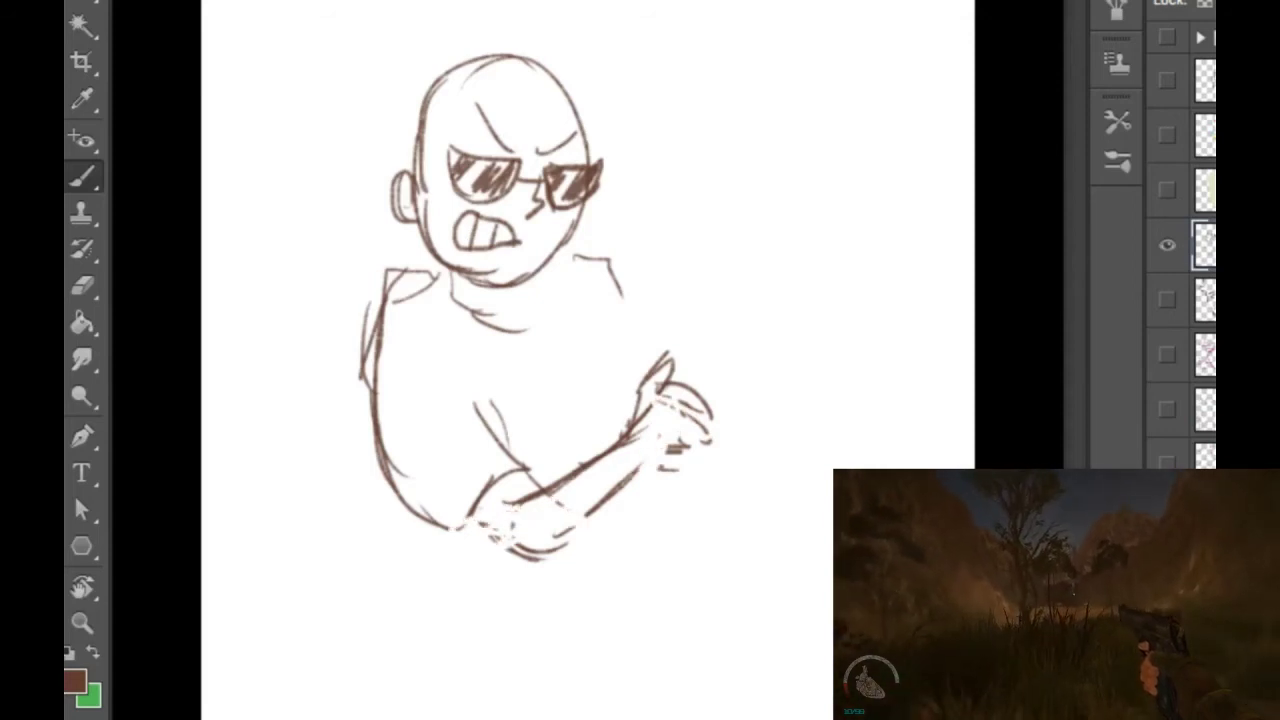
{"action": "left_click_drag", "start_coordinate": [556, 538], "coordinate": [580, 522]}
{"action": "mouse_move", "coordinate": [478, 524]}
{"action": "left_mouse_down"}
{"action": "mouse_move", "coordinate": [520, 506]}
{"action": "mouse_move", "coordinate": [534, 552]}
{"action": "mouse_move", "coordinate": [522, 554]}
{"action": "left_mouse_up"}
{"action": "mouse_move", "coordinate": [474, 538]}
{"action": "left_mouse_down"}
{"action": "mouse_move", "coordinate": [560, 558]}
{"action": "mouse_move", "coordinate": [660, 450]}
{"action": "left_mouse_up"}
{"action": "left_click_drag", "start_coordinate": [569, 535], "coordinate": [583, 525]}
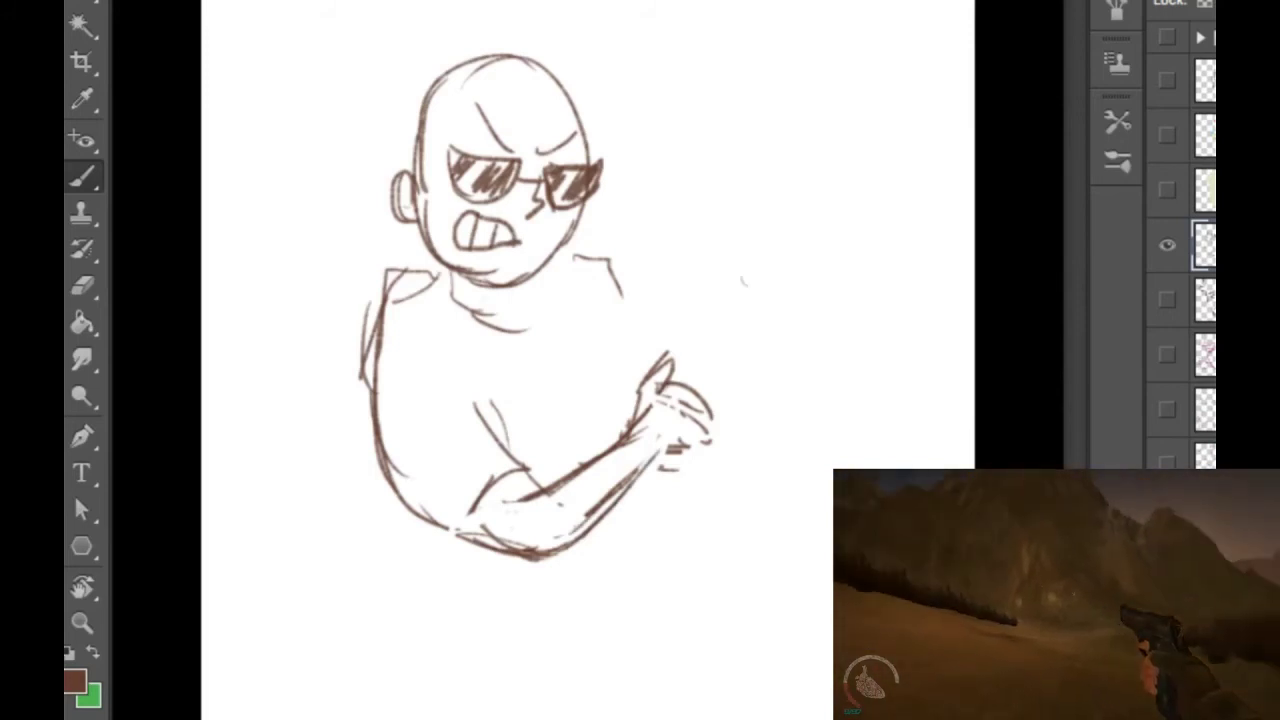
Step: Sketch a large domed head outline for a second figure facing the outstretched hand
{"action": "mouse_move", "coordinate": [742, 284]}
{"action": "left_mouse_down"}
{"action": "mouse_move", "coordinate": [776, 240]}
{"action": "mouse_move", "coordinate": [726, 330]}
{"action": "mouse_move", "coordinate": [780, 244]}
{"action": "left_mouse_up"}
{"action": "mouse_move", "coordinate": [772, 250]}
{"action": "left_mouse_down"}
{"action": "mouse_move", "coordinate": [830, 238]}
{"action": "mouse_move", "coordinate": [880, 308]}
{"action": "mouse_move", "coordinate": [742, 270]}
{"action": "left_mouse_up"}
{"action": "left_click_drag", "start_coordinate": [732, 362], "coordinate": [738, 420]}
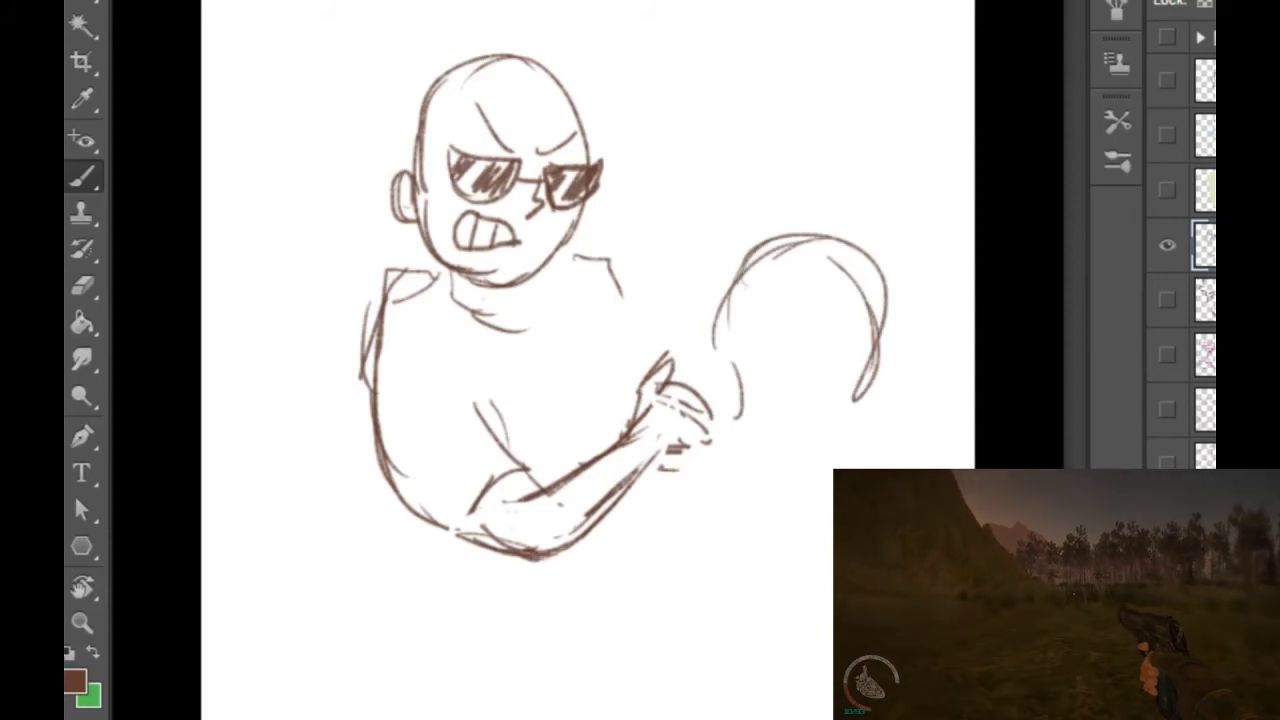
Step: Hand-letter "Let me eat bacon!!" on two lines above the second figure, beside the angry head
{"action": "mouse_move", "coordinate": [603, 34]}
{"action": "left_mouse_down"}
{"action": "mouse_move", "coordinate": [624, 70]}
{"action": "mouse_move", "coordinate": [652, 68]}
{"action": "left_mouse_up"}
{"action": "mouse_move", "coordinate": [660, 22]}
{"action": "left_mouse_down"}
{"action": "mouse_move", "coordinate": [662, 68]}
{"action": "mouse_move", "coordinate": [668, 42]}
{"action": "left_mouse_up"}
{"action": "left_click_drag", "start_coordinate": [700, 54], "coordinate": [722, 54]}
{"action": "mouse_move", "coordinate": [724, 34]}
{"action": "left_mouse_down"}
{"action": "mouse_move", "coordinate": [758, 48]}
{"action": "mouse_move", "coordinate": [836, 38]}
{"action": "left_mouse_up"}
{"action": "mouse_move", "coordinate": [856, 18]}
{"action": "left_mouse_down"}
{"action": "mouse_move", "coordinate": [842, 30]}
{"action": "mouse_move", "coordinate": [874, 42]}
{"action": "left_mouse_up"}
{"action": "left_click_drag", "start_coordinate": [864, 22], "coordinate": [880, 24]}
{"action": "mouse_move", "coordinate": [652, 98]}
{"action": "left_mouse_down"}
{"action": "mouse_move", "coordinate": [670, 146]}
{"action": "mouse_move", "coordinate": [704, 140]}
{"action": "left_mouse_up"}
{"action": "mouse_move", "coordinate": [712, 110]}
{"action": "left_mouse_down"}
{"action": "mouse_move", "coordinate": [714, 138]}
{"action": "mouse_move", "coordinate": [742, 108]}
{"action": "mouse_move", "coordinate": [772, 133]}
{"action": "left_mouse_up"}
{"action": "left_click", "coordinate": [814, 140]}
{"action": "mouse_move", "coordinate": [808, 66]}
{"action": "left_mouse_down"}
{"action": "mouse_move", "coordinate": [804, 112]}
{"action": "mouse_move", "coordinate": [830, 114]}
{"action": "left_mouse_up"}
{"action": "left_click", "coordinate": [824, 144]}
{"action": "mouse_move", "coordinate": [724, 108]}
{"action": "left_mouse_down"}
{"action": "mouse_move", "coordinate": [708, 128]}
{"action": "mouse_move", "coordinate": [726, 138]}
{"action": "left_mouse_up"}
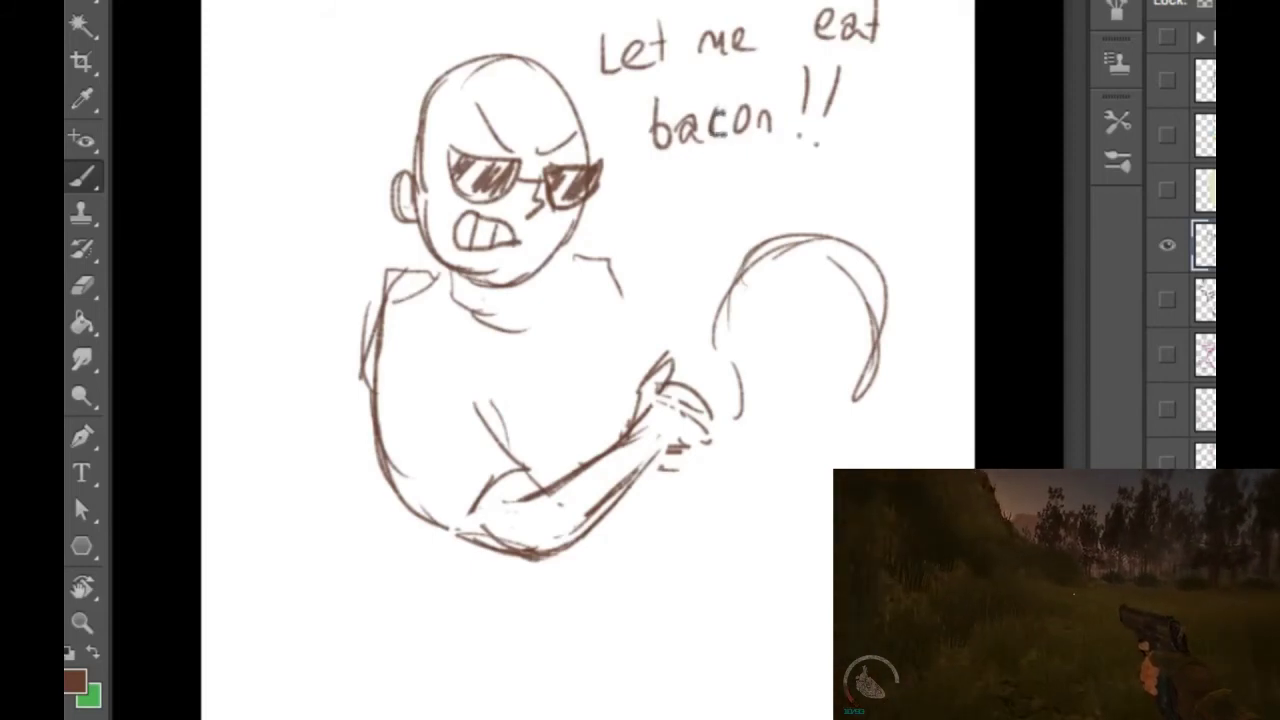
Step: Add a flat mouth line with a short upright stroke inside the domed head, and erase its lower front edge
{"action": "mouse_move", "coordinate": [762, 348]}
{"action": "left_mouse_down"}
{"action": "mouse_move", "coordinate": [755, 404]}
{"action": "mouse_move", "coordinate": [828, 372]}
{"action": "left_mouse_up"}
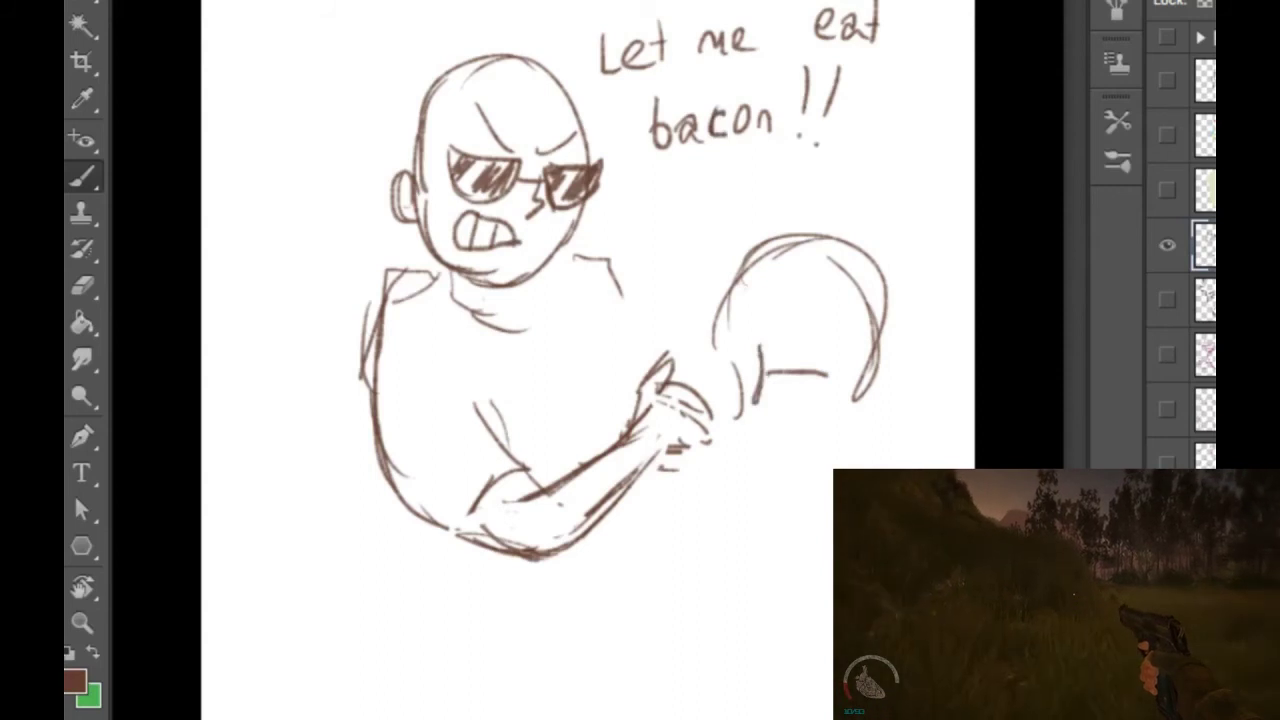
{"action": "mouse_move", "coordinate": [737, 366]}
{"action": "left_mouse_down"}
{"action": "mouse_move", "coordinate": [739, 418]}
{"action": "mouse_move", "coordinate": [728, 300]}
{"action": "mouse_move", "coordinate": [714, 330]}
{"action": "left_mouse_up"}
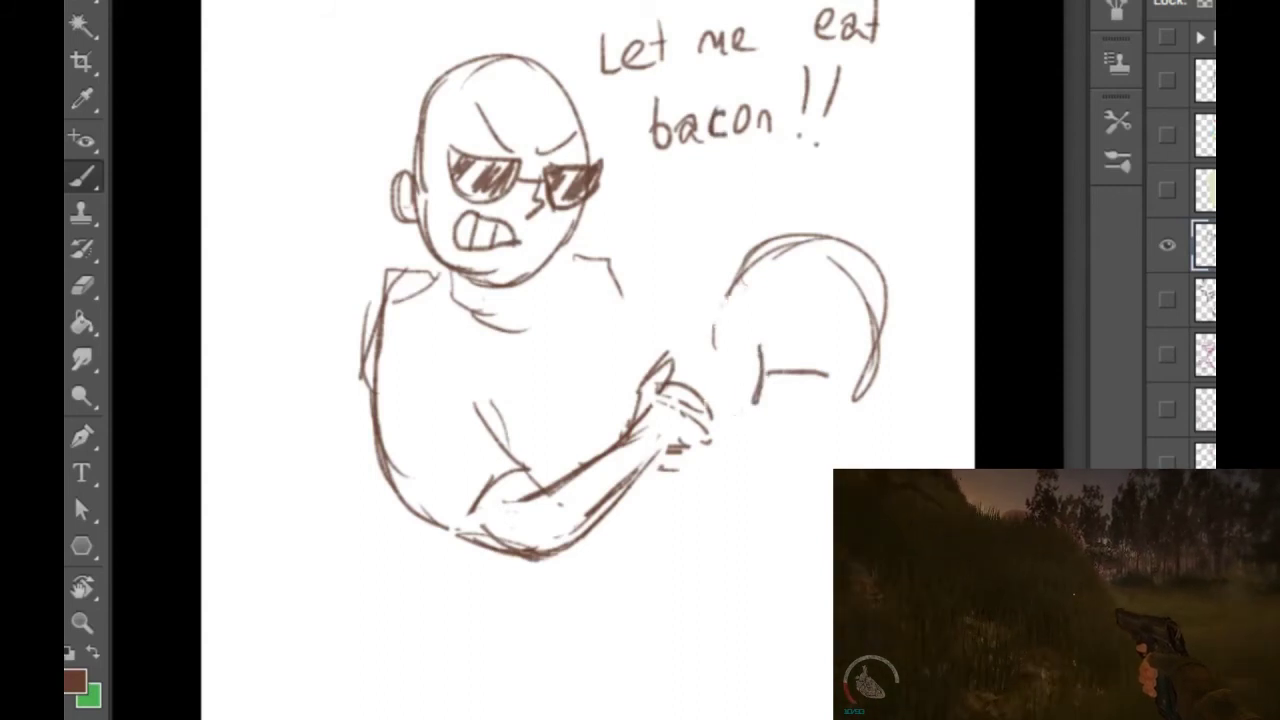
Step: Remove the outstretched hand by lassoing and deleting it, and return to the Brush tool
{"action": "left_click_drag", "start_coordinate": [709, 402], "coordinate": [683, 454]}
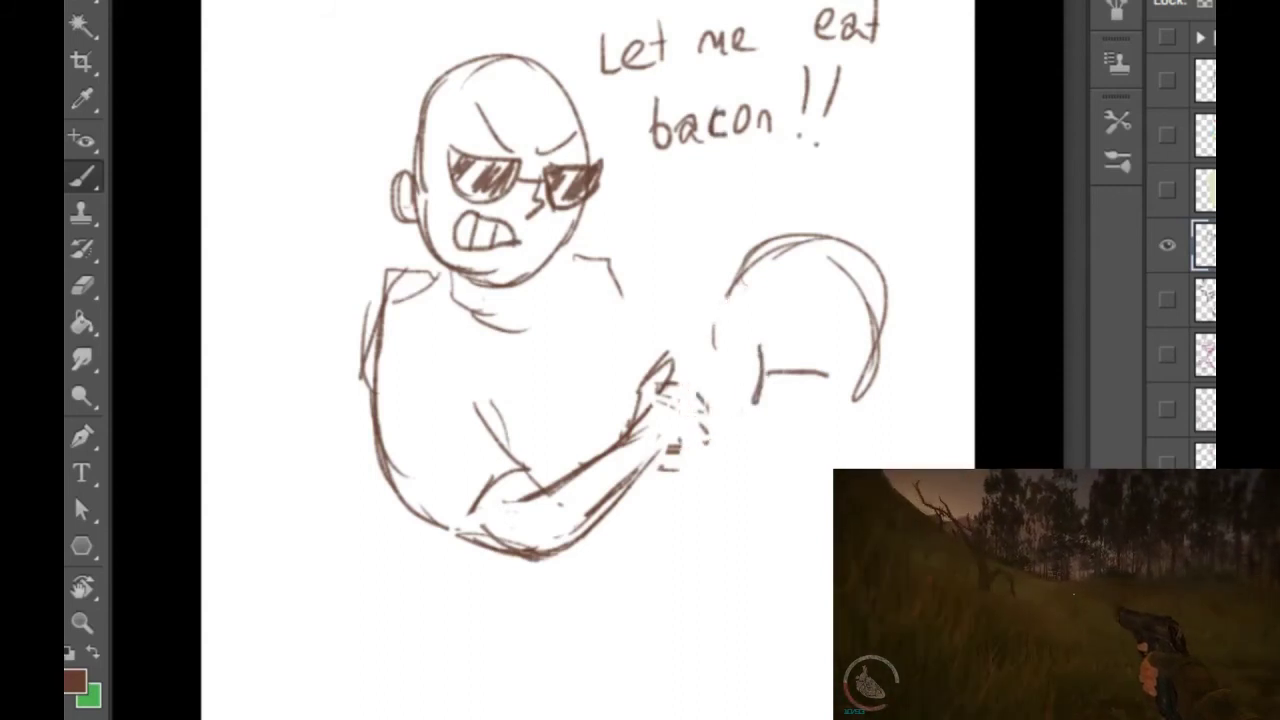
{"action": "key", "text": "l"}
{"action": "mouse_move", "coordinate": [654, 297]}
{"action": "left_mouse_down"}
{"action": "mouse_move", "coordinate": [592, 402]}
{"action": "mouse_move", "coordinate": [662, 285]}
{"action": "left_mouse_up"}
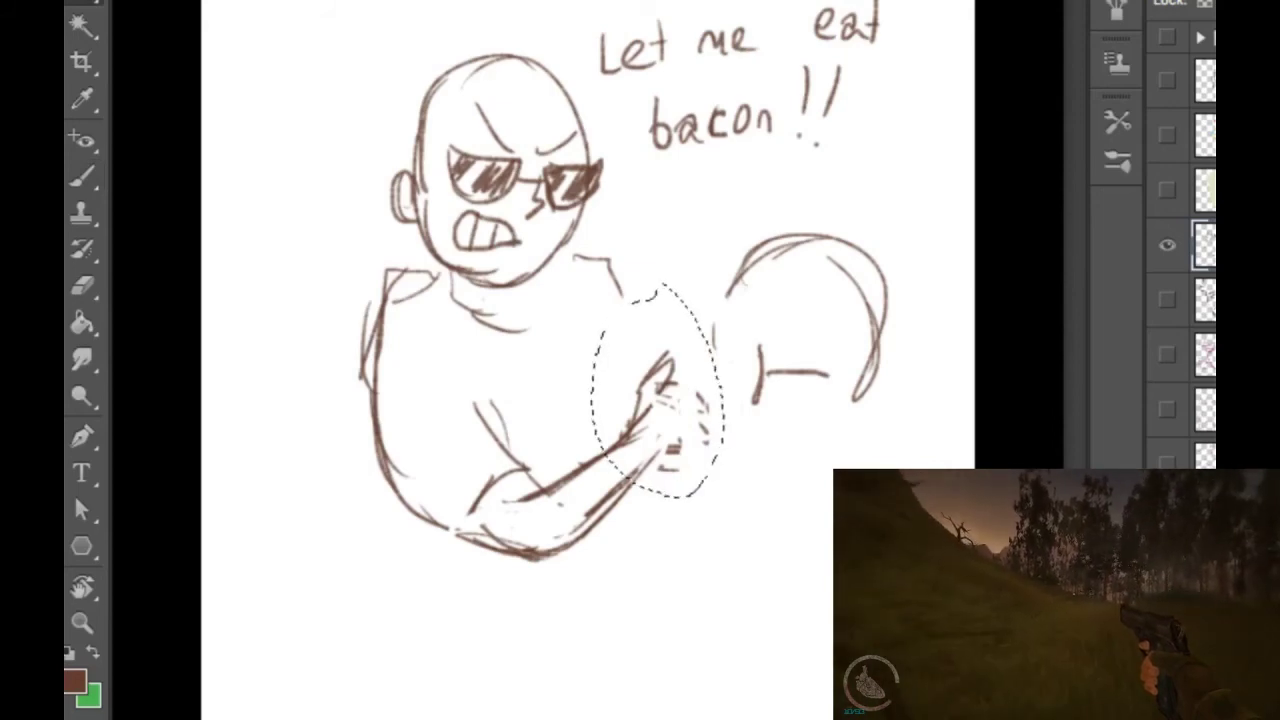
{"action": "key", "text": "Delete"}
{"action": "key", "text": "ctrl+d"}
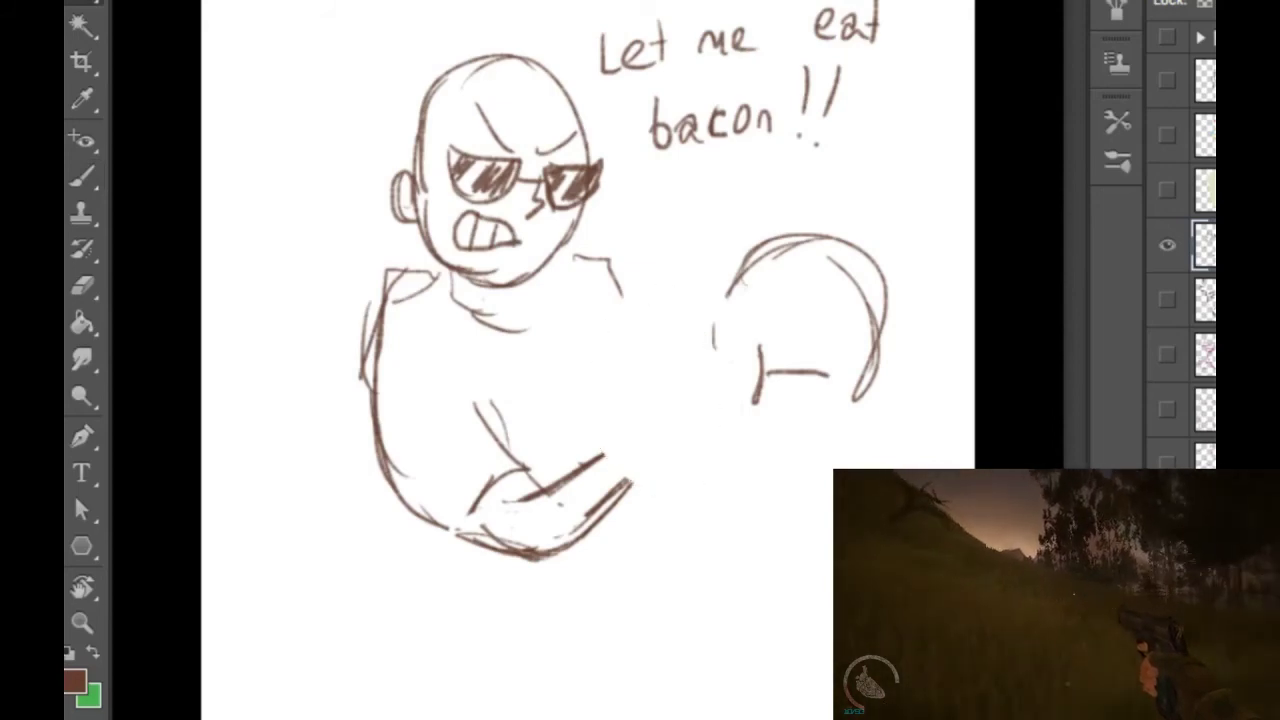
{"action": "key", "text": "b"}
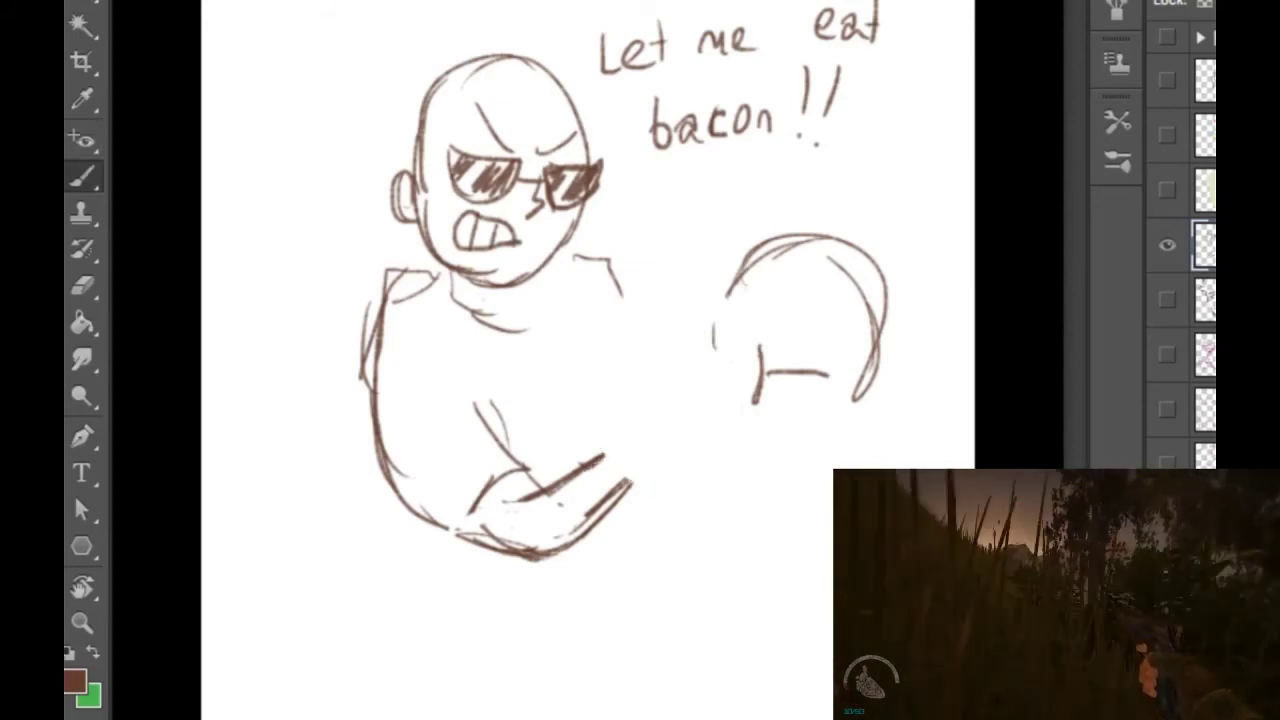
Step: Redraw the wrist as a closed fist and add an upright stalk gripped by its fingers
{"action": "mouse_move", "coordinate": [604, 456]}
{"action": "left_mouse_down"}
{"action": "mouse_move", "coordinate": [664, 412]}
{"action": "mouse_move", "coordinate": [688, 456]}
{"action": "mouse_move", "coordinate": [610, 502]}
{"action": "left_mouse_up"}
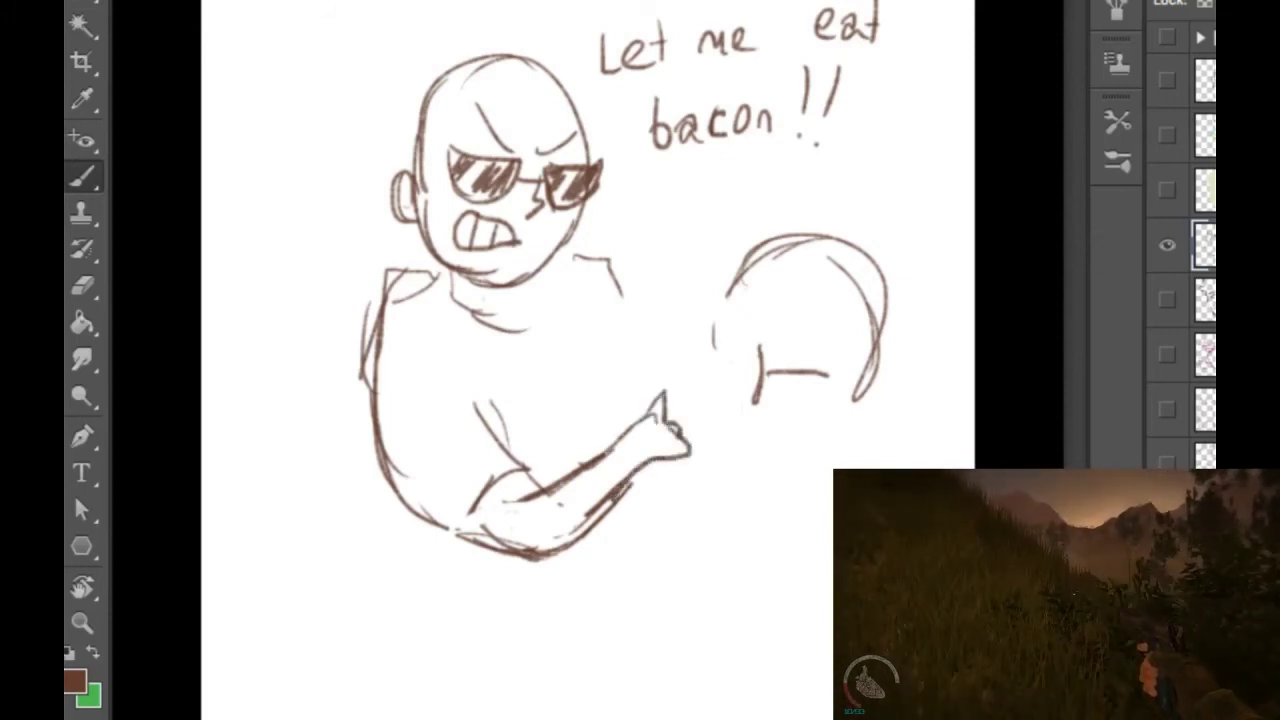
{"action": "left_click_drag", "start_coordinate": [650, 462], "coordinate": [608, 506]}
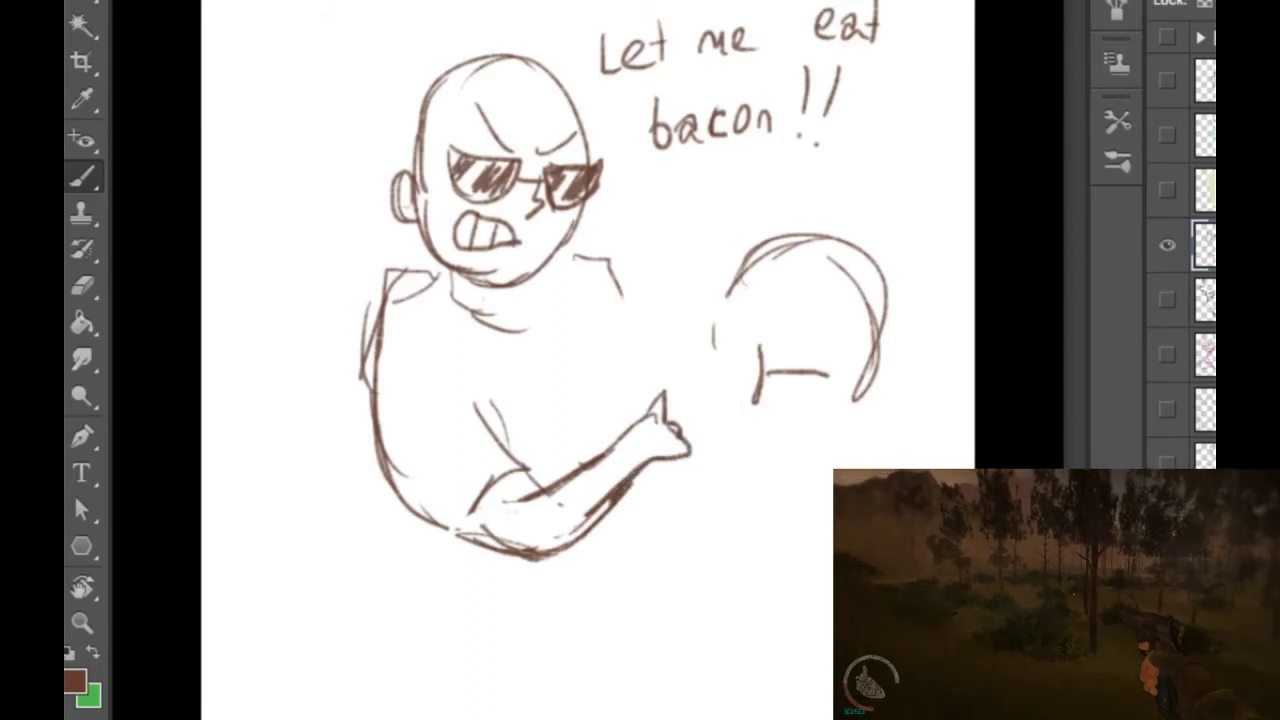
{"action": "mouse_move", "coordinate": [704, 352]}
{"action": "left_mouse_down"}
{"action": "mouse_move", "coordinate": [684, 378]}
{"action": "mouse_move", "coordinate": [700, 420]}
{"action": "mouse_move", "coordinate": [716, 416]}
{"action": "left_mouse_up"}
{"action": "mouse_move", "coordinate": [664, 344]}
{"action": "left_mouse_down"}
{"action": "mouse_move", "coordinate": [676, 450]}
{"action": "mouse_move", "coordinate": [708, 462]}
{"action": "left_mouse_up"}
{"action": "left_click_drag", "start_coordinate": [700, 358], "coordinate": [698, 450]}
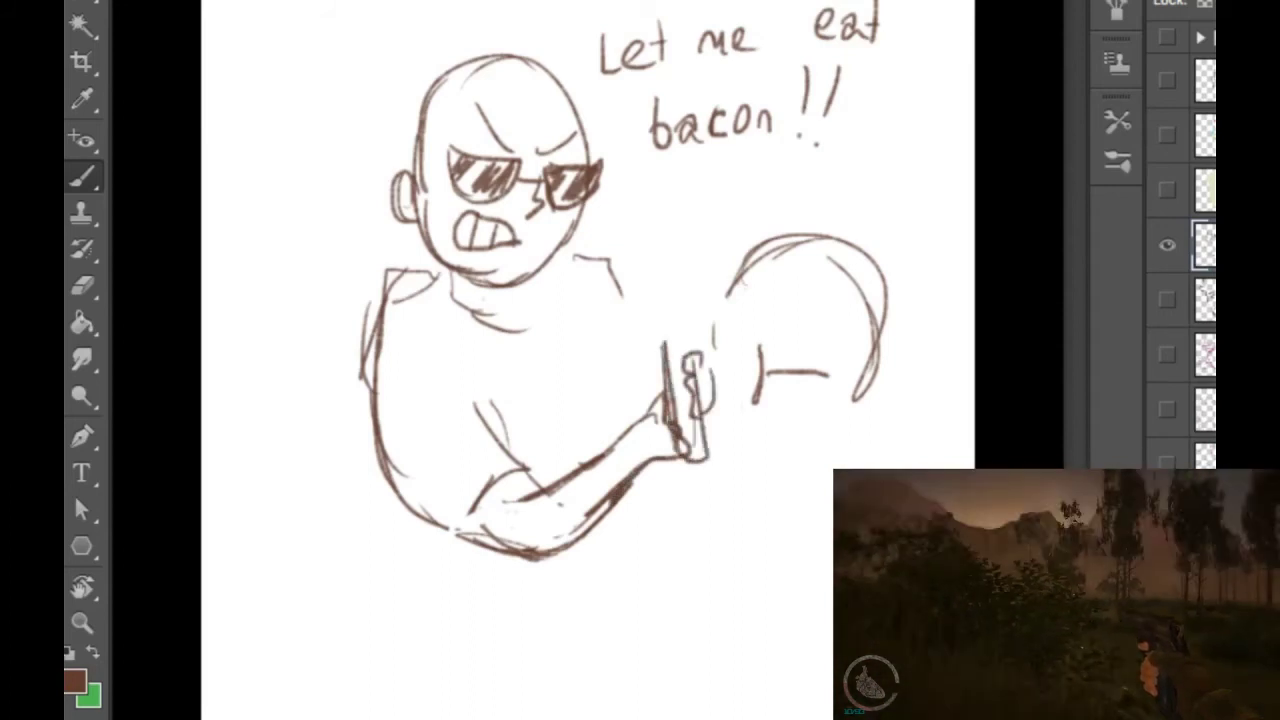
Step: Add a branching side stalk and fluffy broccoli-like florets above the fist, and reinforce the top of the domed head
{"action": "left_click_drag", "start_coordinate": [652, 366], "coordinate": [668, 430]}
{"action": "left_click_drag", "start_coordinate": [640, 368], "coordinate": [664, 438]}
{"action": "mouse_move", "coordinate": [610, 354]}
{"action": "left_mouse_down"}
{"action": "mouse_move", "coordinate": [620, 378]}
{"action": "mouse_move", "coordinate": [650, 378]}
{"action": "mouse_move", "coordinate": [616, 370]}
{"action": "left_mouse_up"}
{"action": "mouse_move", "coordinate": [642, 332]}
{"action": "left_mouse_down"}
{"action": "mouse_move", "coordinate": [662, 348]}
{"action": "mouse_move", "coordinate": [684, 336]}
{"action": "left_mouse_up"}
{"action": "left_click_drag", "start_coordinate": [682, 334], "coordinate": [710, 350]}
{"action": "mouse_move", "coordinate": [698, 284]}
{"action": "left_mouse_down"}
{"action": "mouse_move", "coordinate": [722, 302]}
{"action": "mouse_move", "coordinate": [728, 342]}
{"action": "mouse_move", "coordinate": [702, 350]}
{"action": "left_mouse_up"}
{"action": "left_click_drag", "start_coordinate": [646, 316], "coordinate": [682, 286]}
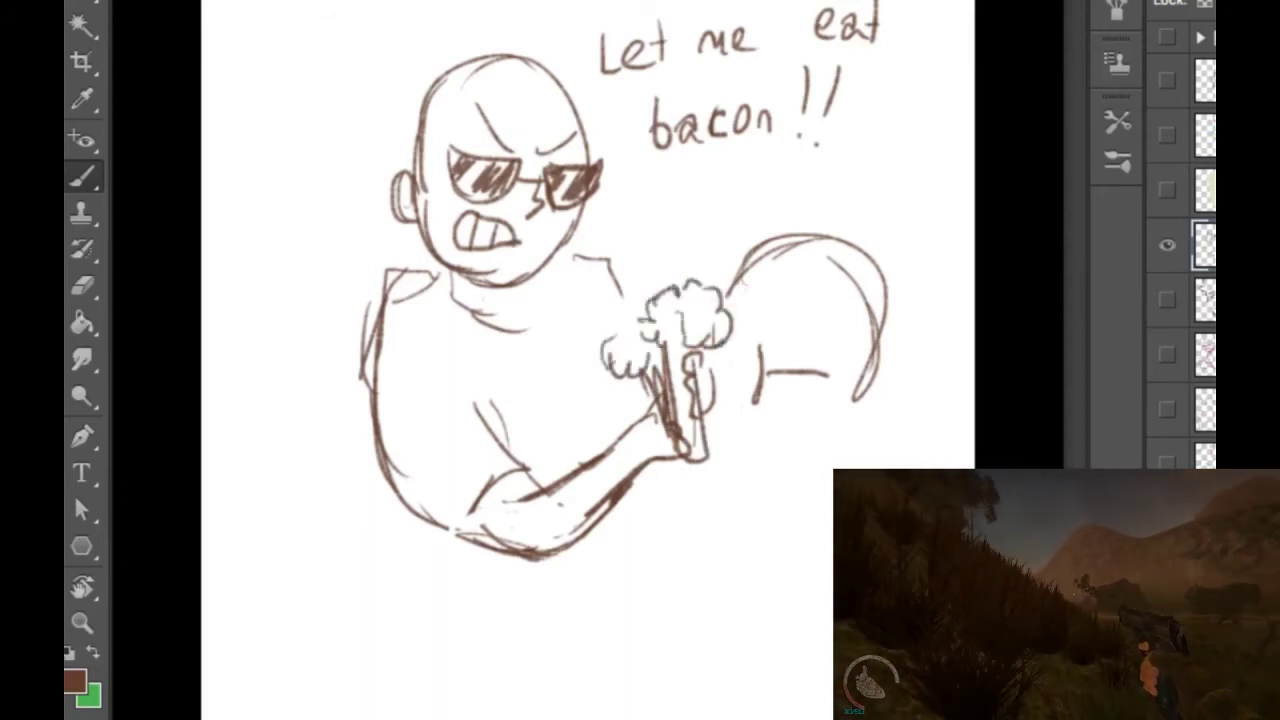
{"action": "mouse_move", "coordinate": [618, 341]}
{"action": "left_mouse_down"}
{"action": "mouse_move", "coordinate": [608, 323]}
{"action": "mouse_move", "coordinate": [603, 343]}
{"action": "left_mouse_up"}
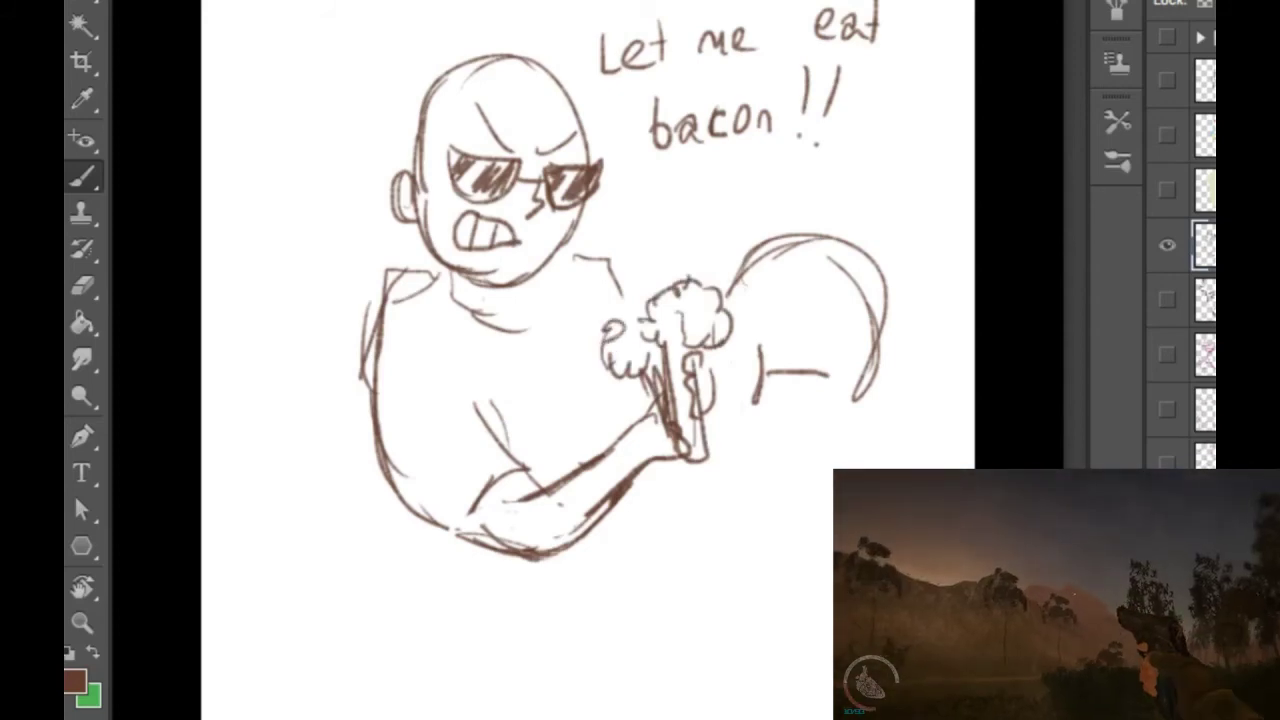
{"action": "mouse_move", "coordinate": [722, 278]}
{"action": "left_mouse_down"}
{"action": "mouse_move", "coordinate": [800, 242]}
{"action": "mouse_move", "coordinate": [822, 260]}
{"action": "left_mouse_up"}
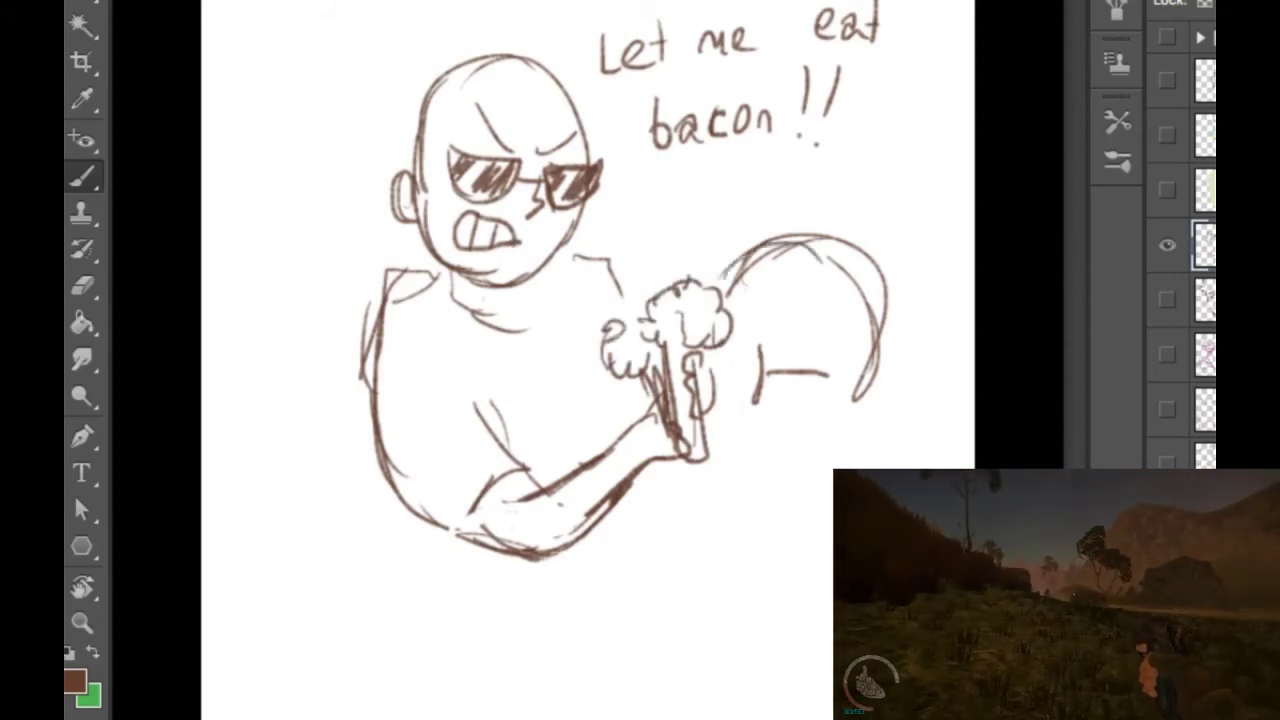
Step: Draw an inner torso line down from the shoulder and curved strokes across the waist and bent arm
{"action": "left_click_drag", "start_coordinate": [387, 290], "coordinate": [429, 484]}
{"action": "left_click_drag", "start_coordinate": [386, 364], "coordinate": [518, 496]}
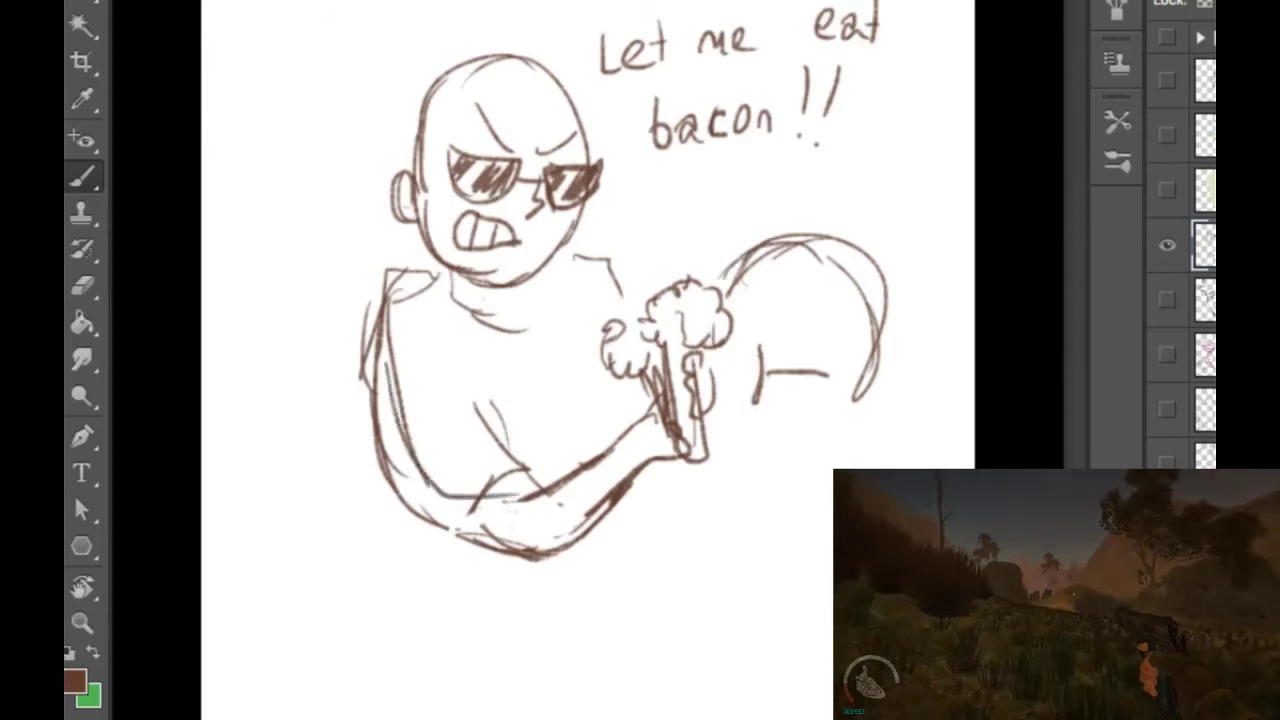
{"action": "left_click_drag", "start_coordinate": [446, 470], "coordinate": [590, 514]}
{"action": "left_click_drag", "start_coordinate": [514, 498], "coordinate": [556, 508]}
{"action": "left_click_drag", "start_coordinate": [452, 431], "coordinate": [580, 468]}
{"action": "mouse_move", "coordinate": [410, 470]}
{"action": "left_mouse_down"}
{"action": "mouse_move", "coordinate": [436, 494]}
{"action": "mouse_move", "coordinate": [612, 506]}
{"action": "left_mouse_up"}
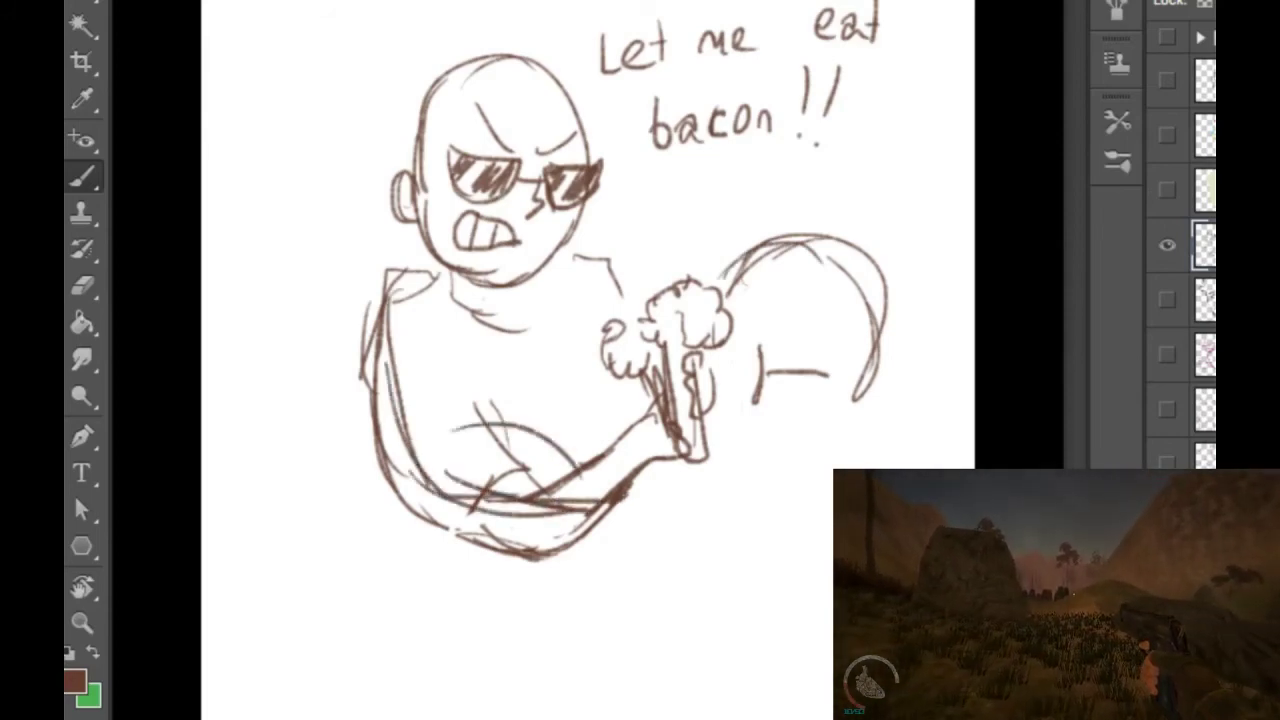
Step: Lasso and delete the torso side, upper arm and elbow, and return to the Brush tool
{"action": "key", "text": "l"}
{"action": "mouse_move", "coordinate": [333, 258]}
{"action": "left_mouse_down"}
{"action": "mouse_move", "coordinate": [430, 582]}
{"action": "mouse_move", "coordinate": [722, 534]}
{"action": "mouse_move", "coordinate": [406, 460]}
{"action": "mouse_move", "coordinate": [310, 236]}
{"action": "mouse_move", "coordinate": [333, 258]}
{"action": "left_mouse_up"}
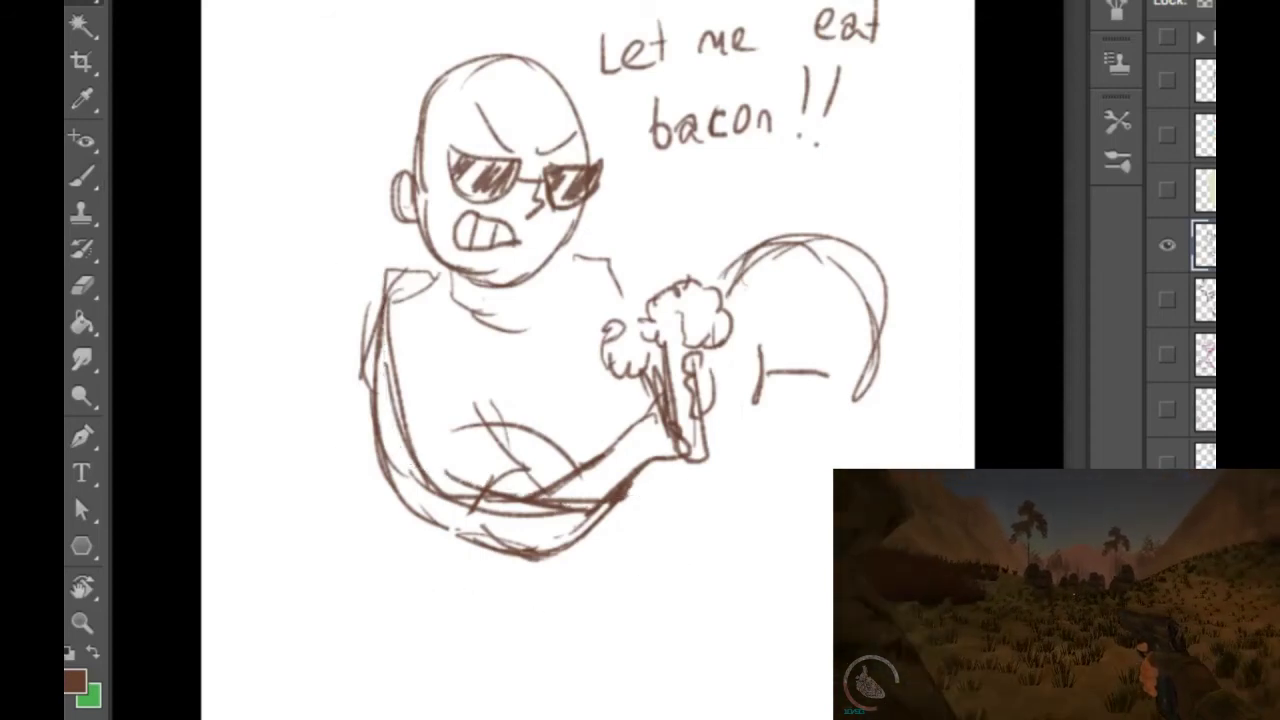
{"action": "mouse_move", "coordinate": [665, 688]}
{"action": "left_mouse_down"}
{"action": "mouse_move", "coordinate": [203, 350]}
{"action": "mouse_move", "coordinate": [590, 460]}
{"action": "mouse_move", "coordinate": [618, 600]}
{"action": "left_mouse_up"}
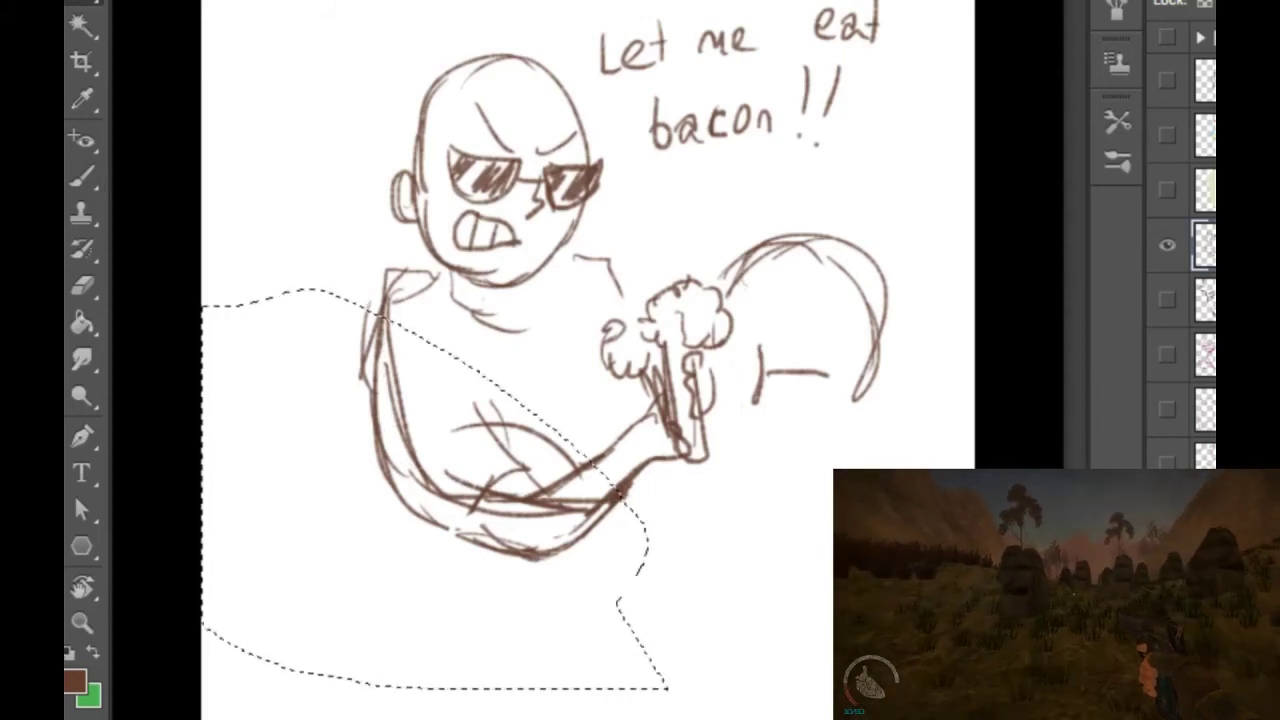
{"action": "key", "text": "Delete"}
{"action": "key", "text": "ctrl+d"}
{"action": "key", "text": "b"}
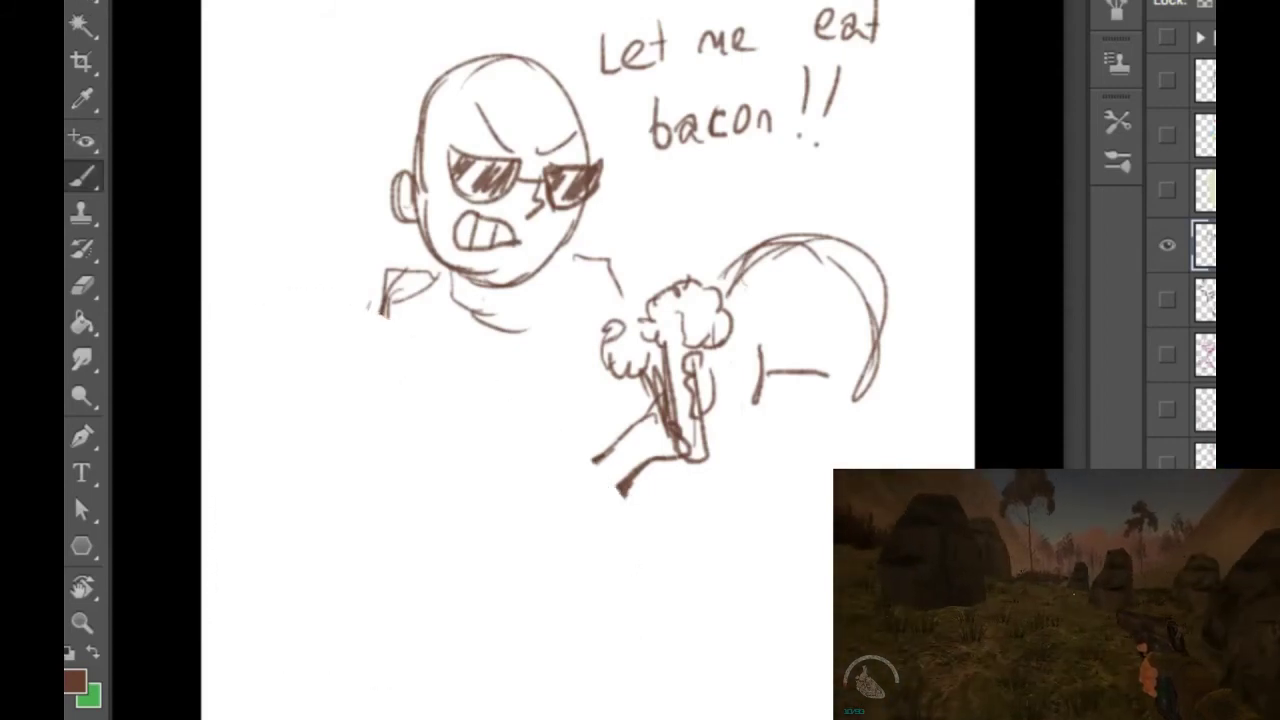
Step: Redraw the torso with a slanted side line below the shoulder and a flat base running to the forearm
{"action": "mouse_move", "coordinate": [400, 302]}
{"action": "left_mouse_down"}
{"action": "mouse_move", "coordinate": [440, 446]}
{"action": "mouse_move", "coordinate": [437, 490]}
{"action": "left_mouse_up"}
{"action": "left_click_drag", "start_coordinate": [392, 342], "coordinate": [434, 500]}
{"action": "left_click_drag", "start_coordinate": [434, 501], "coordinate": [544, 504]}
{"action": "left_click_drag", "start_coordinate": [450, 506], "coordinate": [622, 492]}
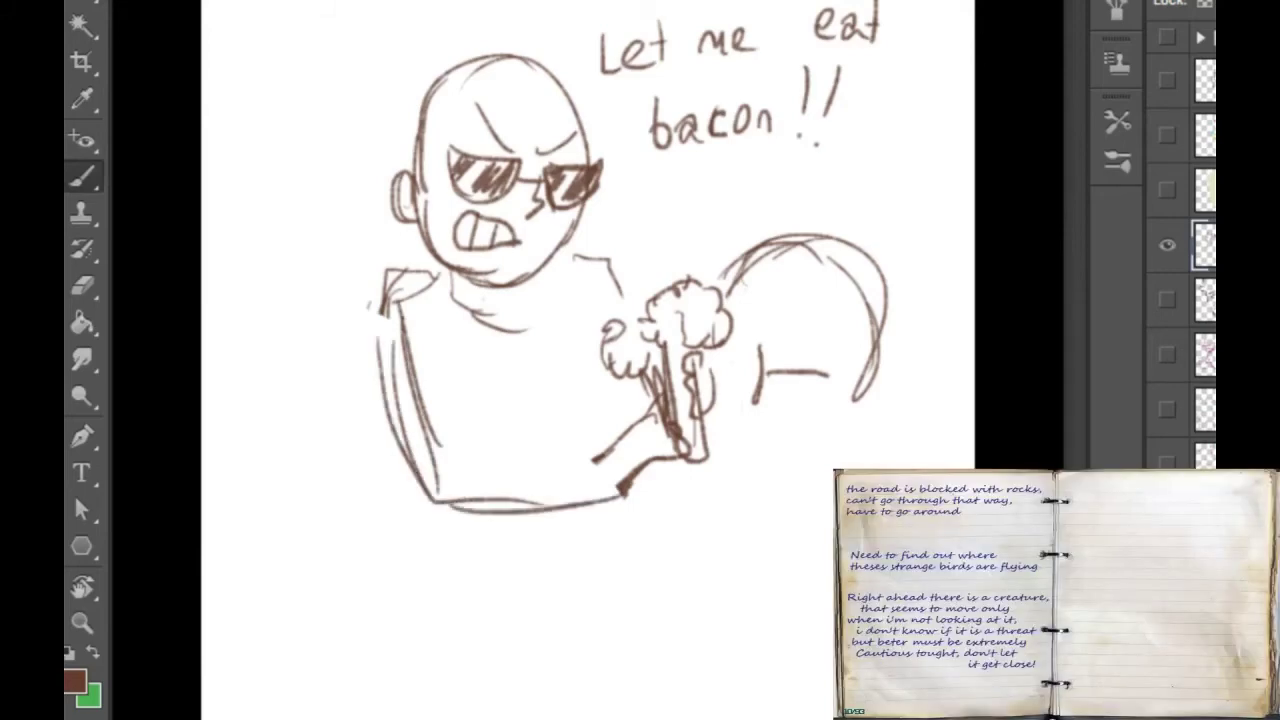
Step: Hide the angry character sketch and create a blank layer placed directly below the topmost existing drawing layer
{"action": "left_click", "coordinate": [1205, 190]}
{"action": "left_click", "coordinate": [1205, 245]}
{"action": "left_click", "coordinate": [1167, 245]}
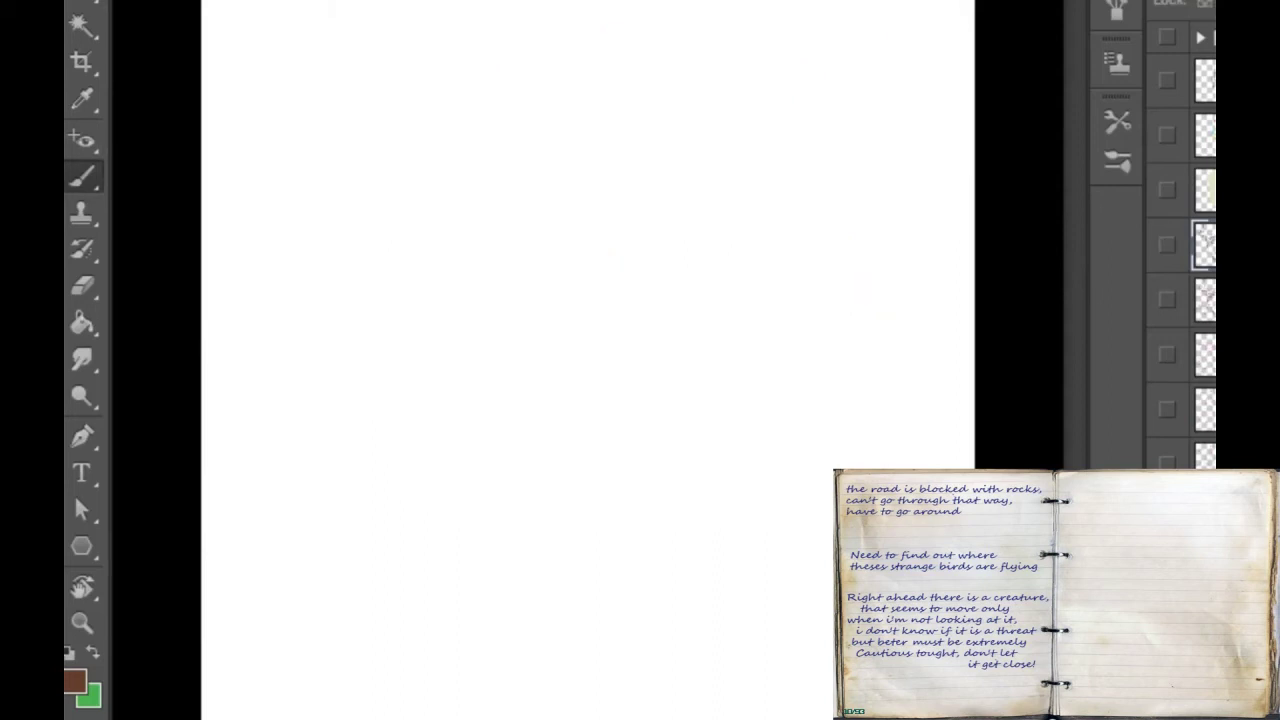
{"action": "left_click", "coordinate": [1208, 37]}
{"action": "key", "text": "ctrl+shift+alt+n"}
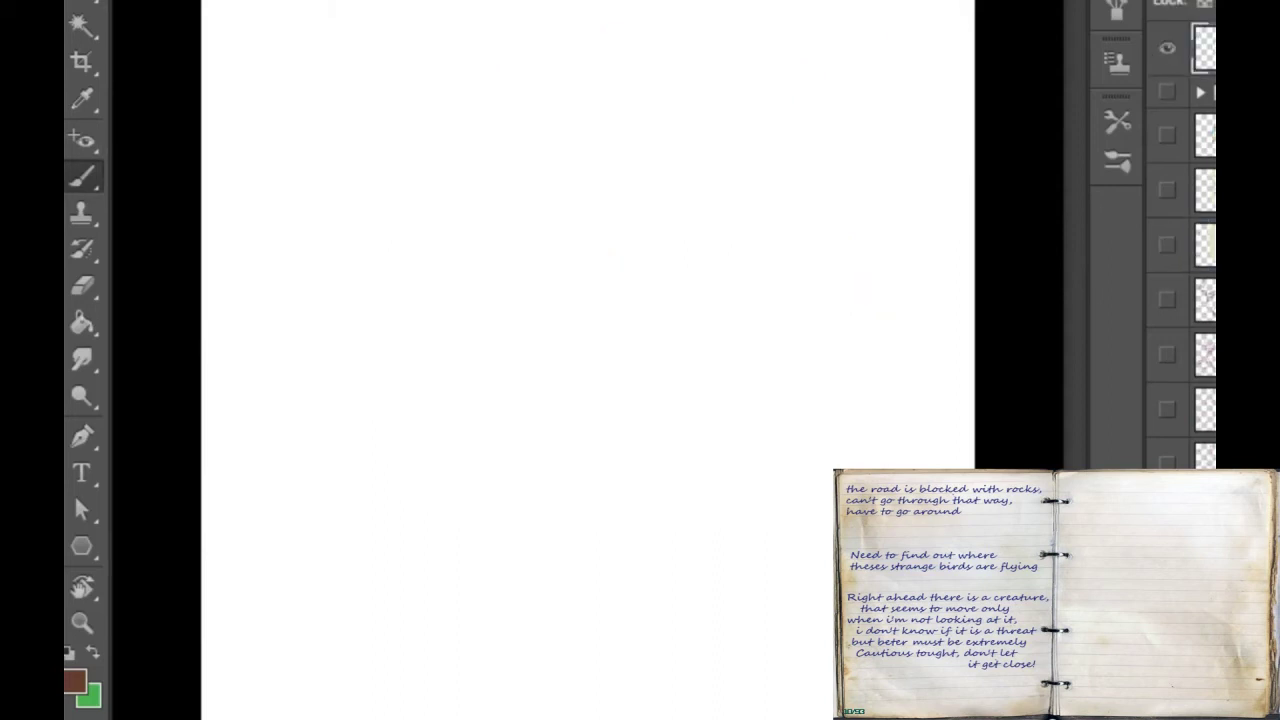
{"action": "left_click_drag", "start_coordinate": [1206, 48], "coordinate": [1206, 163]}
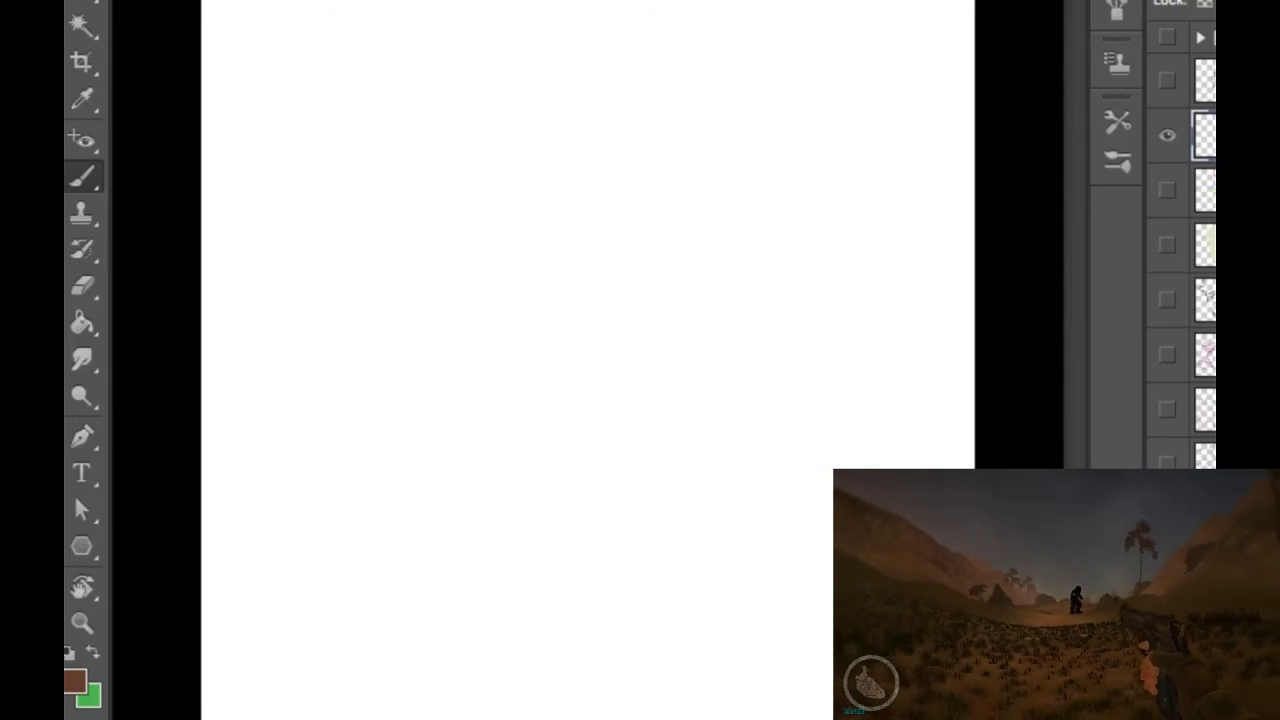
Step: Show the faint pink cowboy sketch and the brown cowboy line art again
{"action": "left_click", "coordinate": [1167, 355]}
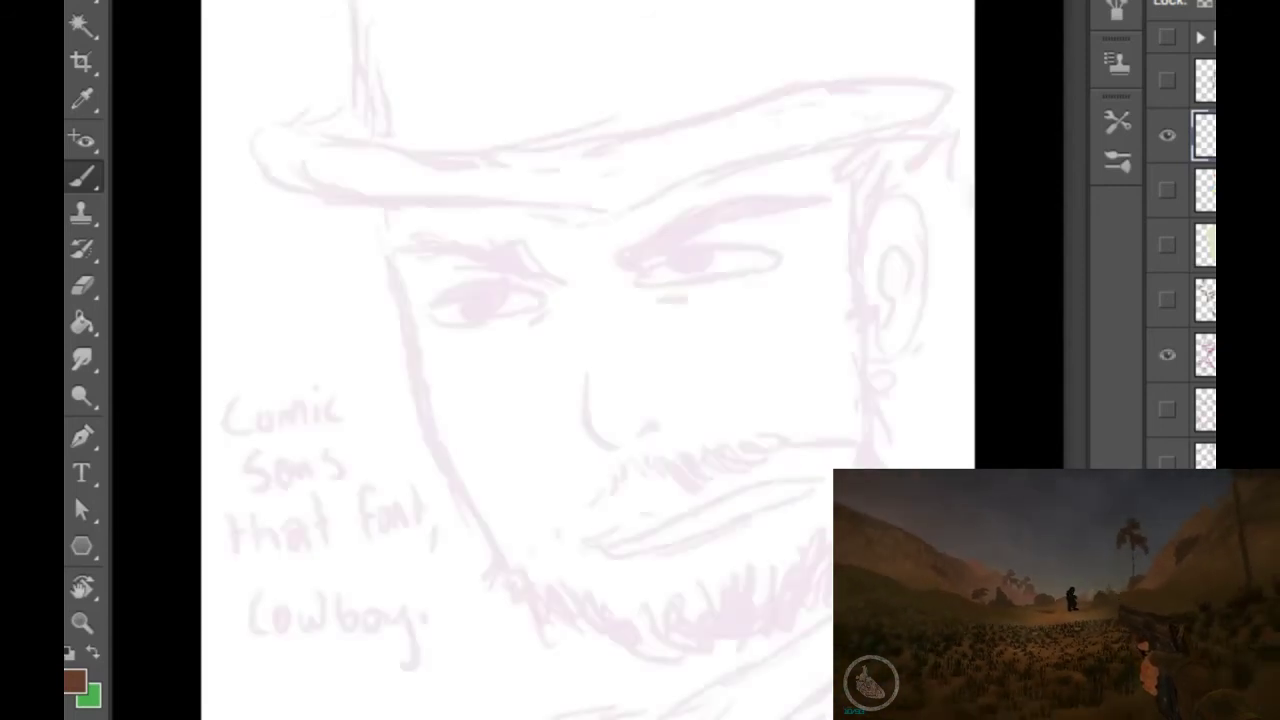
{"action": "left_click", "coordinate": [1167, 355]}
{"action": "left_click", "coordinate": [1167, 355]}
{"action": "left_click", "coordinate": [1167, 300]}
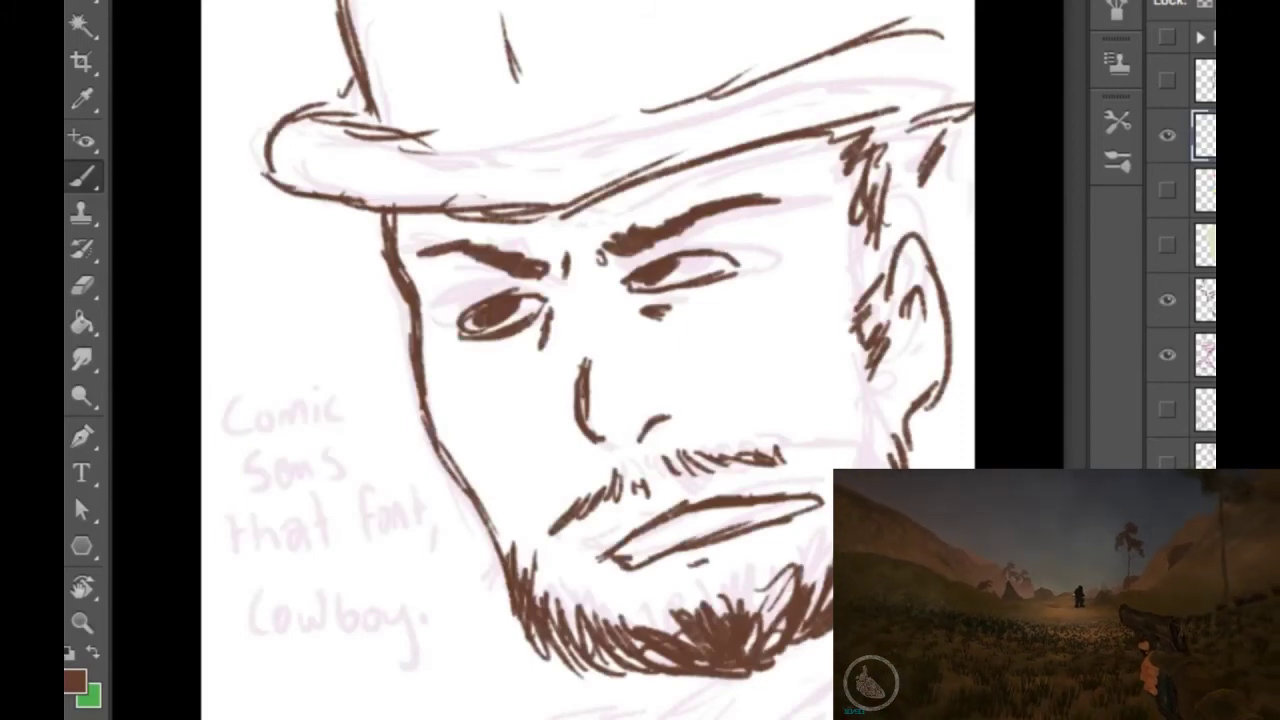
Step: Hatch the cowboy's hair between the hat brim and the ear with dense downward strokes, reinforcing the brim edge above it
{"action": "left_click_drag", "start_coordinate": [843, 138], "coordinate": [858, 188]}
{"action": "left_click_drag", "start_coordinate": [897, 130], "coordinate": [878, 246]}
{"action": "mouse_move", "coordinate": [913, 140]}
{"action": "left_mouse_down"}
{"action": "mouse_move", "coordinate": [886, 250]}
{"action": "mouse_move", "coordinate": [931, 230]}
{"action": "left_mouse_up"}
{"action": "mouse_move", "coordinate": [961, 137]}
{"action": "left_mouse_down"}
{"action": "mouse_move", "coordinate": [941, 253]}
{"action": "mouse_move", "coordinate": [959, 190]}
{"action": "mouse_move", "coordinate": [947, 222]}
{"action": "mouse_move", "coordinate": [925, 233]}
{"action": "left_mouse_up"}
{"action": "left_click_drag", "start_coordinate": [944, 129], "coordinate": [932, 194]}
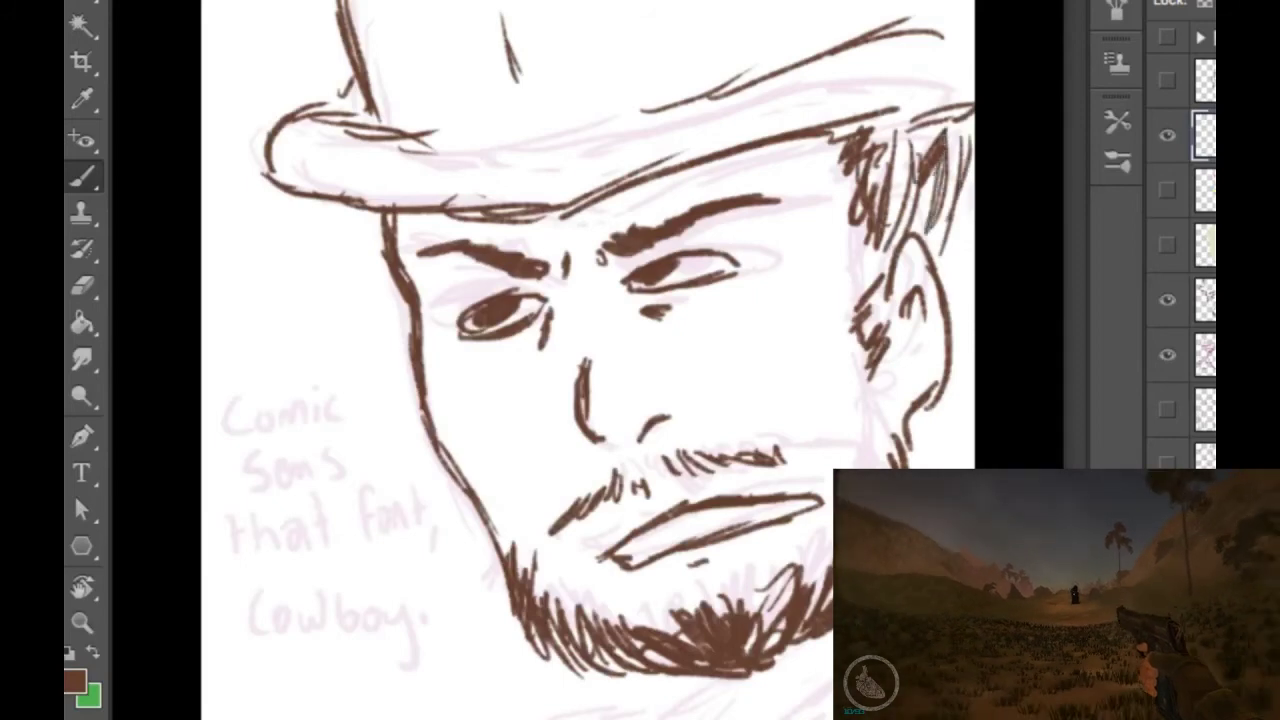
{"action": "left_click_drag", "start_coordinate": [870, 137], "coordinate": [946, 111]}
{"action": "mouse_move", "coordinate": [950, 115]}
{"action": "left_mouse_down"}
{"action": "mouse_move", "coordinate": [864, 148]}
{"action": "mouse_move", "coordinate": [904, 196]}
{"action": "left_mouse_up"}
{"action": "mouse_move", "coordinate": [922, 142]}
{"action": "left_mouse_down"}
{"action": "mouse_move", "coordinate": [900, 222]}
{"action": "mouse_move", "coordinate": [876, 266]}
{"action": "mouse_move", "coordinate": [852, 272]}
{"action": "mouse_move", "coordinate": [859, 298]}
{"action": "left_mouse_up"}
{"action": "left_click_drag", "start_coordinate": [944, 186], "coordinate": [939, 223]}
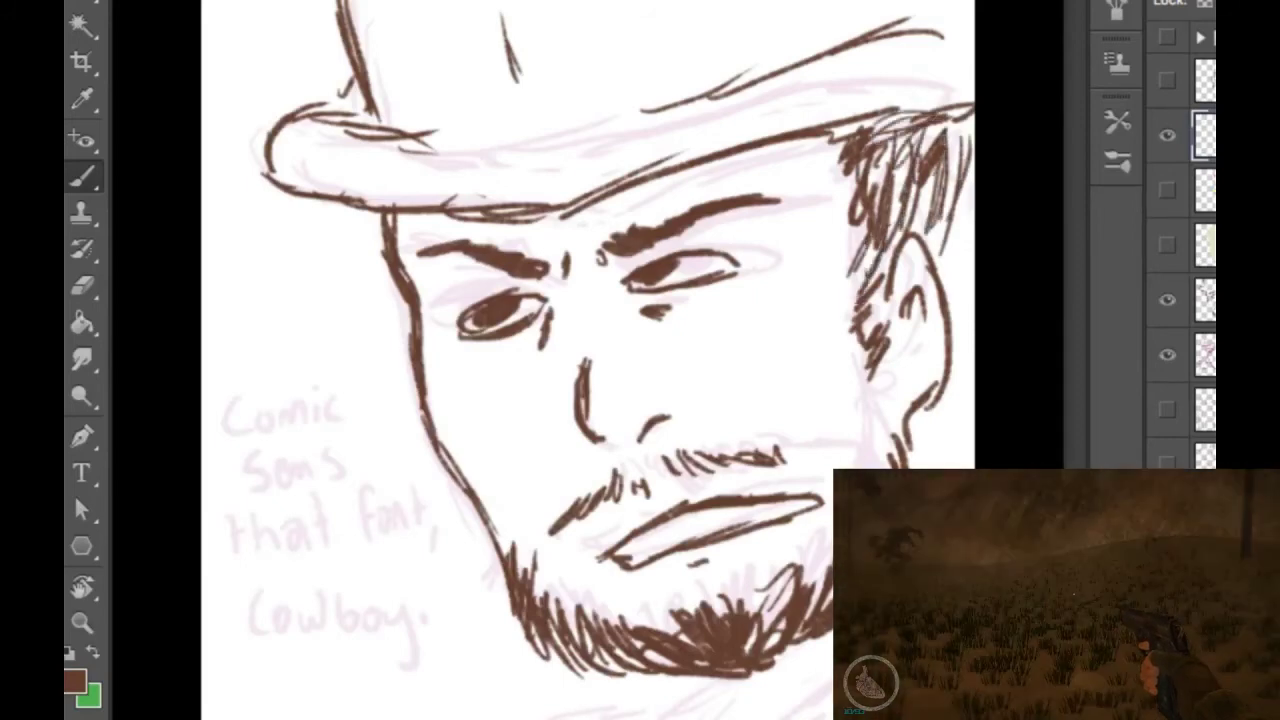
Step: Draw the inner earlobe lines and add short neck and collar strokes below the ear and beard
{"action": "left_click_drag", "start_coordinate": [902, 342], "coordinate": [928, 368]}
{"action": "left_click_drag", "start_coordinate": [924, 356], "coordinate": [934, 378]}
{"action": "left_click_drag", "start_coordinate": [934, 330], "coordinate": [928, 362]}
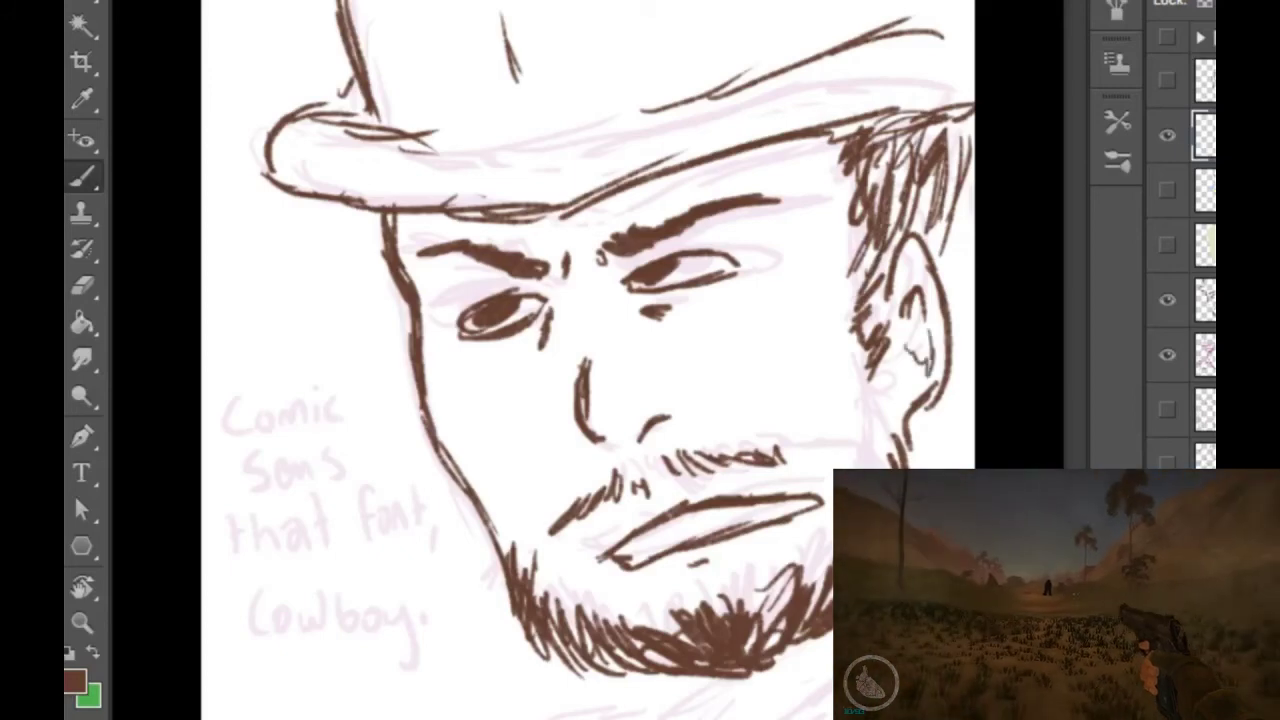
{"action": "left_click_drag", "start_coordinate": [968, 464], "coordinate": [962, 472]}
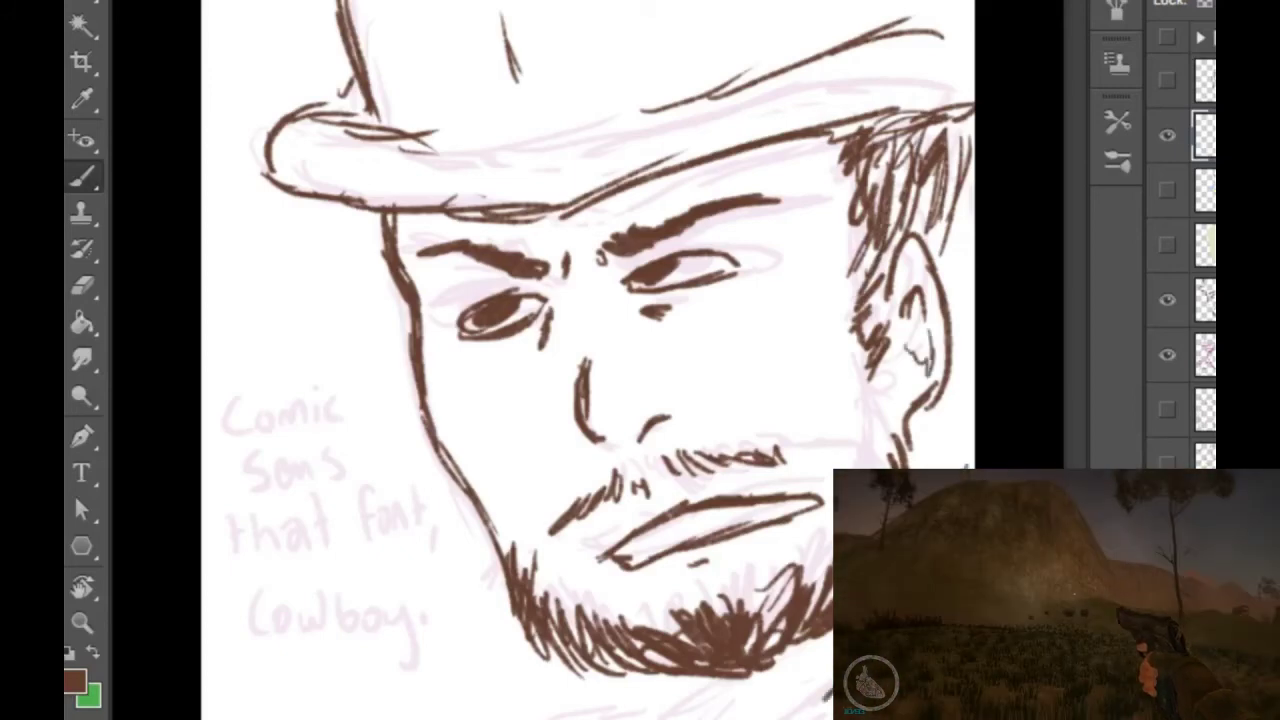
{"action": "left_click_drag", "start_coordinate": [831, 686], "coordinate": [783, 717]}
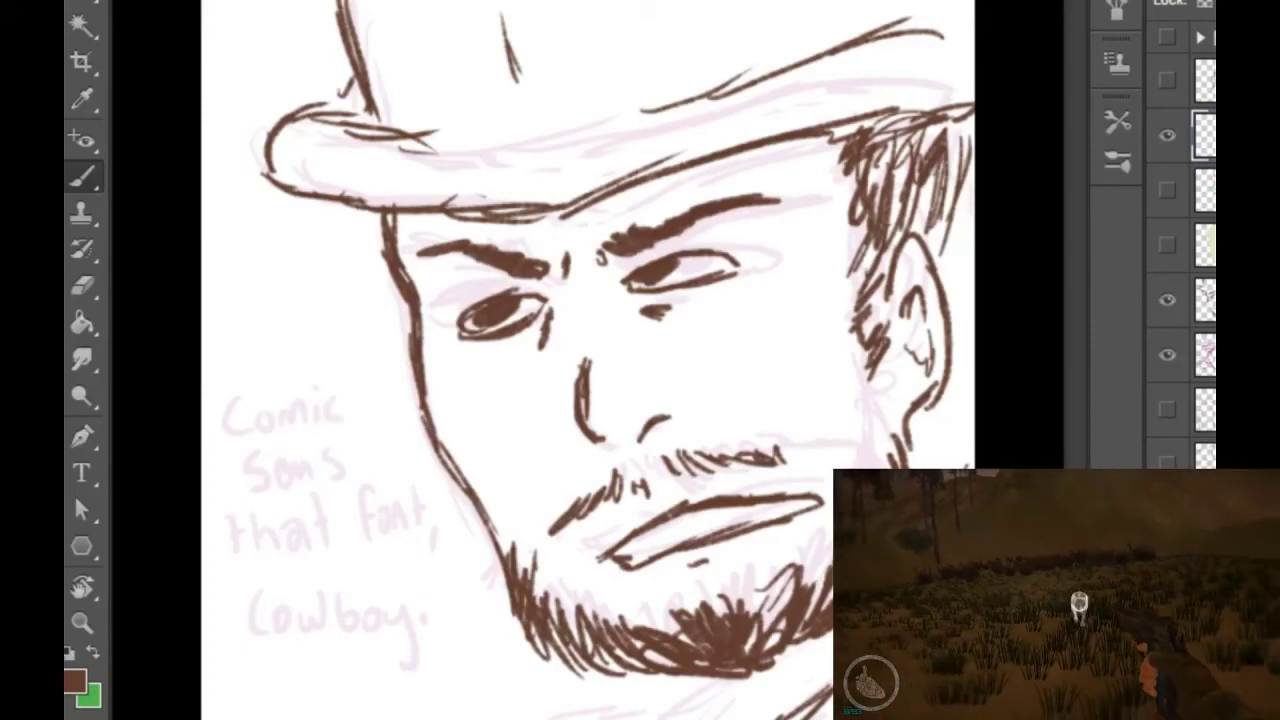
{"action": "left_click_drag", "start_coordinate": [710, 676], "coordinate": [727, 712]}
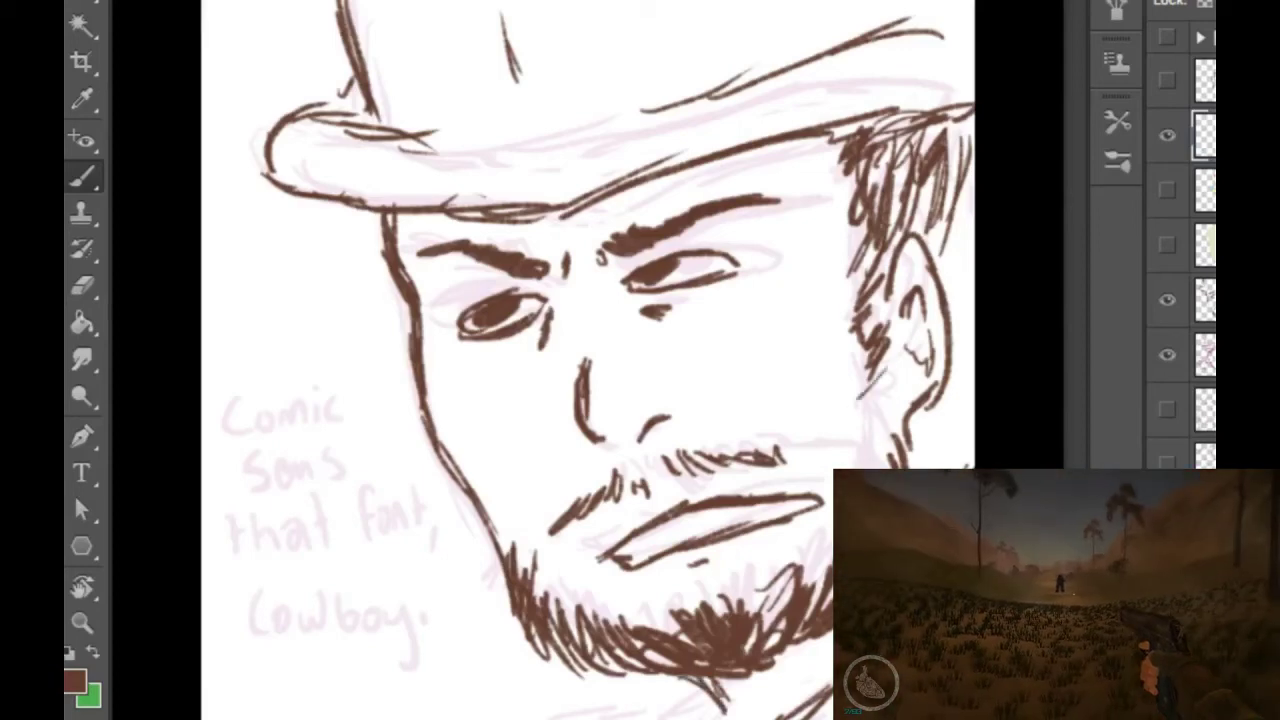
Step: Hatch the jaw beard beneath the ear and extend the line where the hat's crown meets the brim
{"action": "mouse_move", "coordinate": [882, 376]}
{"action": "left_mouse_down"}
{"action": "mouse_move", "coordinate": [853, 406]}
{"action": "mouse_move", "coordinate": [884, 464]}
{"action": "left_mouse_up"}
{"action": "mouse_move", "coordinate": [856, 408]}
{"action": "left_mouse_down"}
{"action": "mouse_move", "coordinate": [878, 466]}
{"action": "mouse_move", "coordinate": [904, 454]}
{"action": "left_mouse_up"}
{"action": "mouse_move", "coordinate": [868, 408]}
{"action": "left_mouse_down"}
{"action": "mouse_move", "coordinate": [894, 466]}
{"action": "mouse_move", "coordinate": [824, 440]}
{"action": "left_mouse_up"}
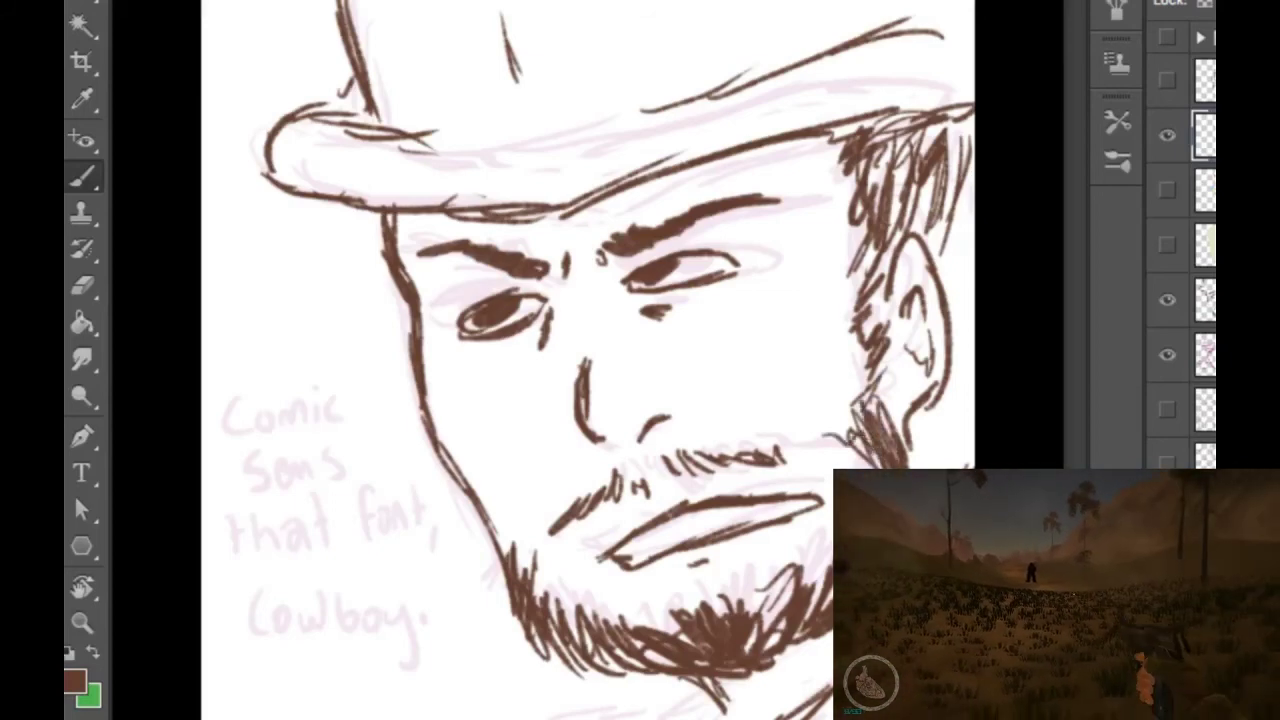
{"action": "left_click_drag", "start_coordinate": [470, 142], "coordinate": [658, 104]}
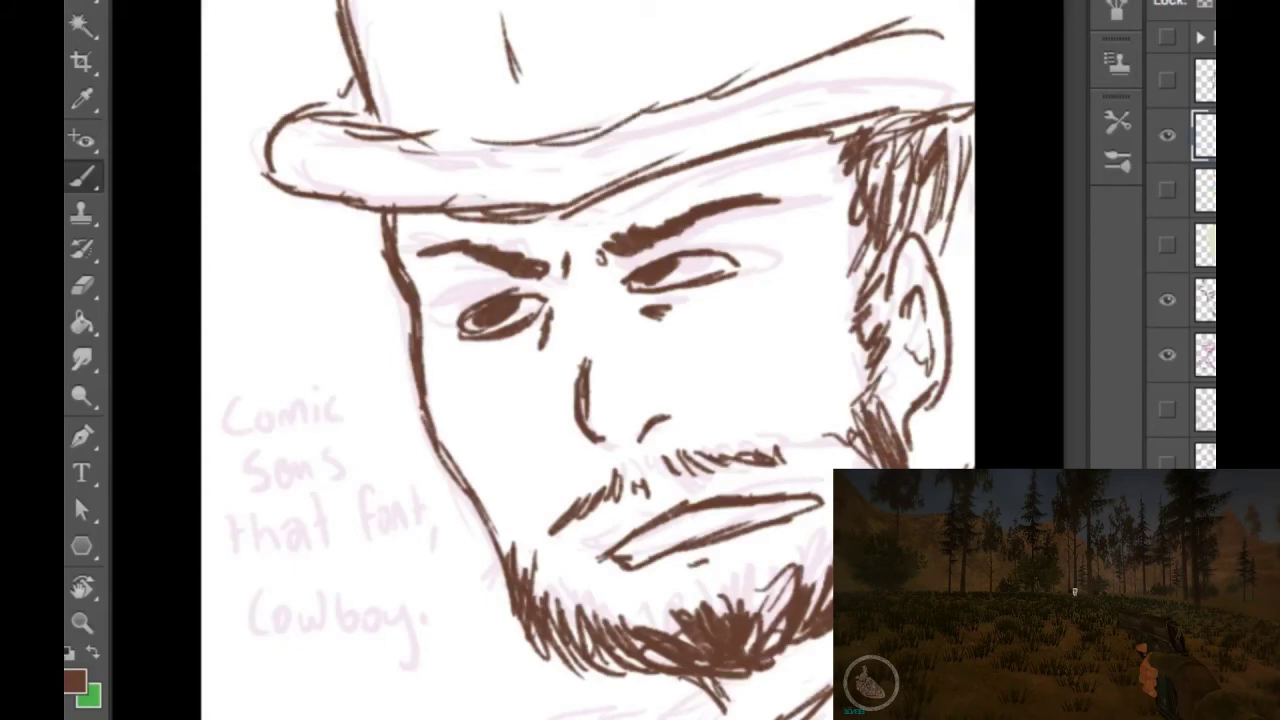
Step: Draw the back-of-neck line behind the earlobe and thicken the beard hatching along the jaw corner
{"action": "left_click_drag", "start_coordinate": [956, 384], "coordinate": [950, 432]}
{"action": "mouse_move", "coordinate": [958, 367]}
{"action": "left_mouse_down"}
{"action": "mouse_move", "coordinate": [953, 436]}
{"action": "mouse_move", "coordinate": [966, 460]}
{"action": "left_mouse_up"}
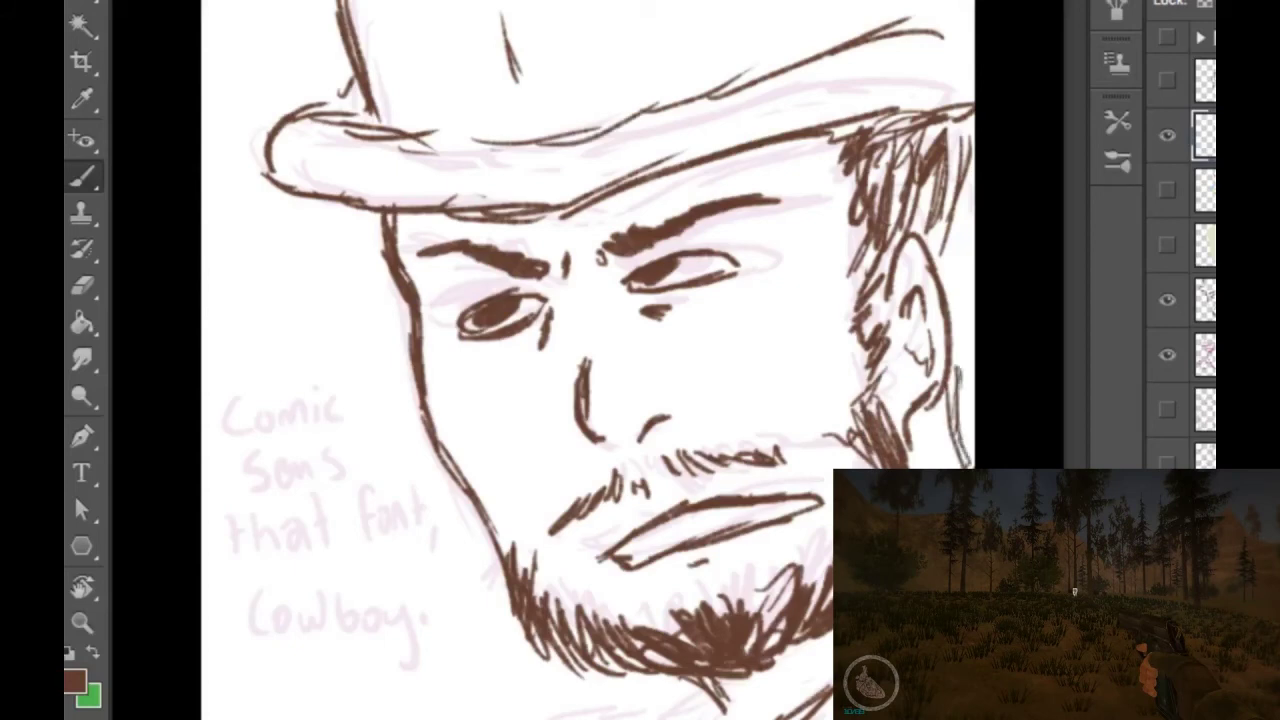
{"action": "mouse_move", "coordinate": [930, 380]}
{"action": "left_mouse_down"}
{"action": "mouse_move", "coordinate": [894, 394]}
{"action": "mouse_move", "coordinate": [911, 446]}
{"action": "mouse_move", "coordinate": [898, 442]}
{"action": "left_mouse_up"}
{"action": "left_click_drag", "start_coordinate": [918, 418], "coordinate": [908, 446]}
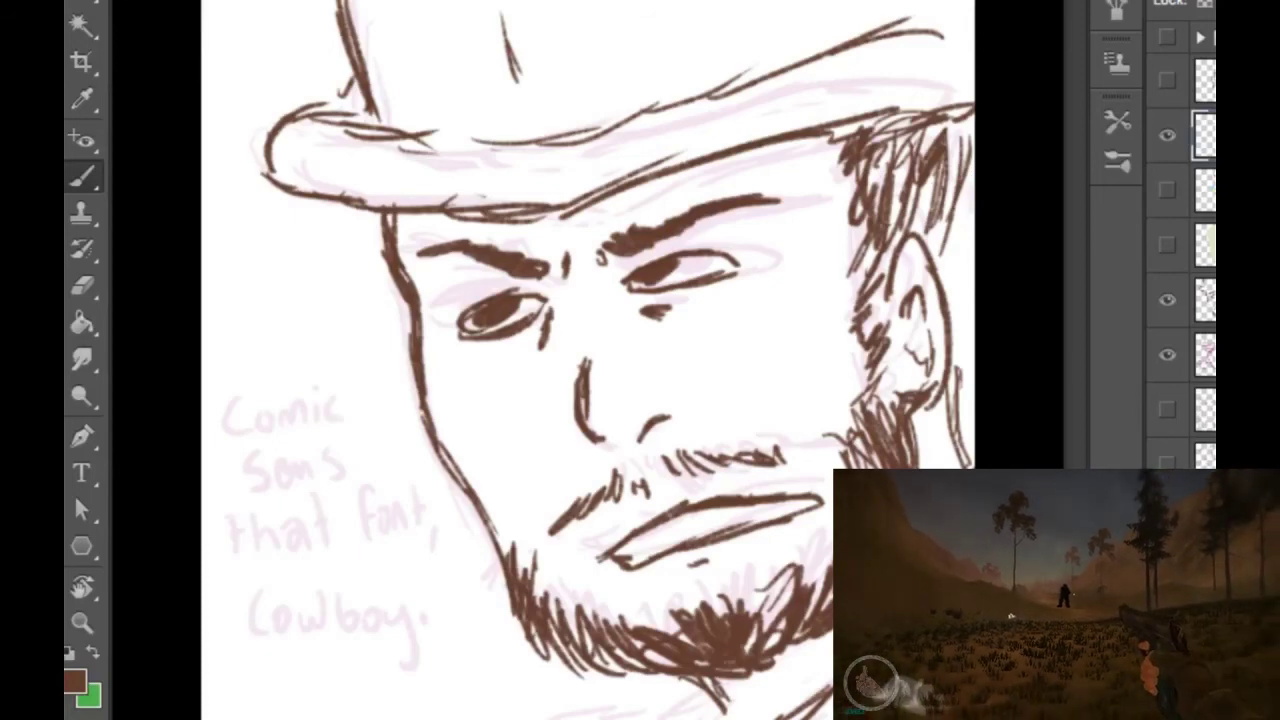
Step: Letter "Comic sans" by hand on two lines beside the face, over the faint sketched text
{"action": "mouse_move", "coordinate": [240, 384]}
{"action": "left_mouse_down"}
{"action": "mouse_move", "coordinate": [214, 424]}
{"action": "mouse_move", "coordinate": [248, 452]}
{"action": "mouse_move", "coordinate": [258, 424]}
{"action": "mouse_move", "coordinate": [303, 440]}
{"action": "left_mouse_up"}
{"action": "mouse_move", "coordinate": [315, 415]}
{"action": "left_mouse_down"}
{"action": "mouse_move", "coordinate": [304, 434]}
{"action": "mouse_move", "coordinate": [326, 438]}
{"action": "left_mouse_up"}
{"action": "mouse_move", "coordinate": [262, 468]}
{"action": "left_mouse_down"}
{"action": "mouse_move", "coordinate": [249, 497]}
{"action": "mouse_move", "coordinate": [285, 477]}
{"action": "mouse_move", "coordinate": [316, 492]}
{"action": "left_mouse_up"}
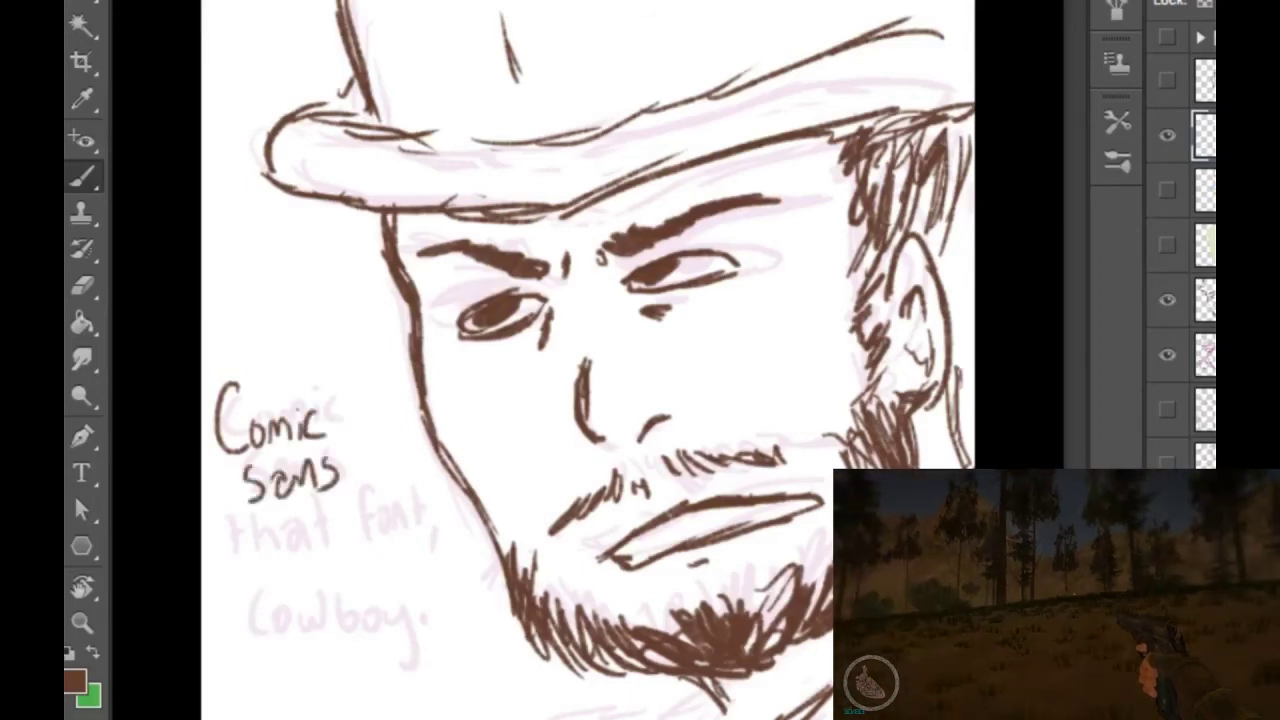
Step: Hand-letter "that font," on the line beneath "Comic sans"
{"action": "left_click_drag", "start_coordinate": [246, 524], "coordinate": [242, 564]}
{"action": "mouse_move", "coordinate": [236, 546]}
{"action": "left_mouse_down"}
{"action": "mouse_move", "coordinate": [254, 542]}
{"action": "mouse_move", "coordinate": [256, 564]}
{"action": "left_mouse_up"}
{"action": "mouse_move", "coordinate": [260, 558]}
{"action": "left_mouse_down"}
{"action": "mouse_move", "coordinate": [266, 548]}
{"action": "mouse_move", "coordinate": [280, 562]}
{"action": "left_mouse_up"}
{"action": "mouse_move", "coordinate": [298, 534]}
{"action": "left_mouse_down"}
{"action": "mouse_move", "coordinate": [284, 546]}
{"action": "mouse_move", "coordinate": [298, 560]}
{"action": "left_mouse_up"}
{"action": "left_click_drag", "start_coordinate": [300, 536], "coordinate": [304, 564]}
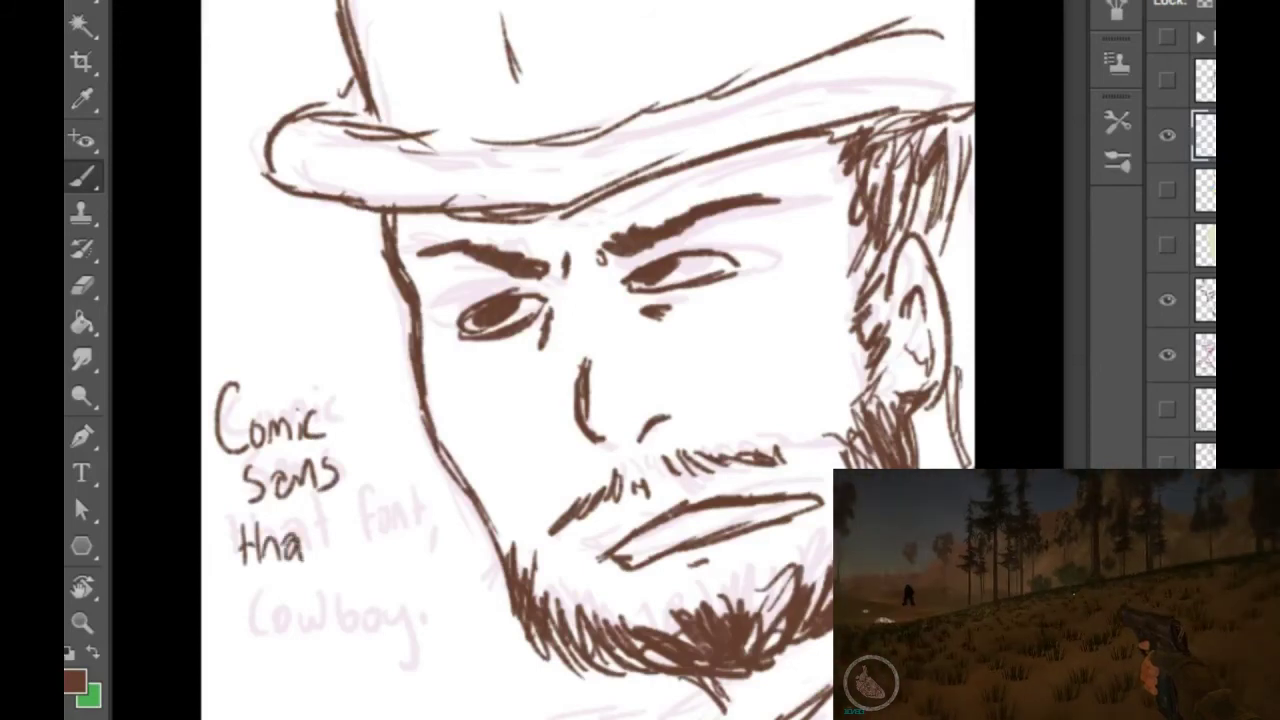
{"action": "left_click_drag", "start_coordinate": [308, 504], "coordinate": [306, 560]}
{"action": "mouse_move", "coordinate": [300, 534]}
{"action": "left_mouse_down"}
{"action": "mouse_move", "coordinate": [316, 530]}
{"action": "mouse_move", "coordinate": [332, 562]}
{"action": "left_mouse_up"}
{"action": "left_click_drag", "start_coordinate": [328, 540], "coordinate": [374, 554]}
{"action": "left_click_drag", "start_coordinate": [386, 504], "coordinate": [384, 554]}
{"action": "mouse_move", "coordinate": [374, 530]}
{"action": "left_mouse_down"}
{"action": "mouse_move", "coordinate": [390, 528]}
{"action": "mouse_move", "coordinate": [396, 562]}
{"action": "left_mouse_up"}
Step: Hand-letter "Cowboy." as the last line of the caption beside the beard
{"action": "mouse_move", "coordinate": [276, 590]}
{"action": "left_mouse_down"}
{"action": "mouse_move", "coordinate": [272, 624]}
{"action": "mouse_move", "coordinate": [292, 606]}
{"action": "mouse_move", "coordinate": [350, 618]}
{"action": "left_mouse_up"}
{"action": "left_click_drag", "start_coordinate": [374, 600], "coordinate": [398, 620]}
{"action": "left_click_drag", "start_coordinate": [410, 594], "coordinate": [400, 648]}
{"action": "left_click", "coordinate": [422, 608]}
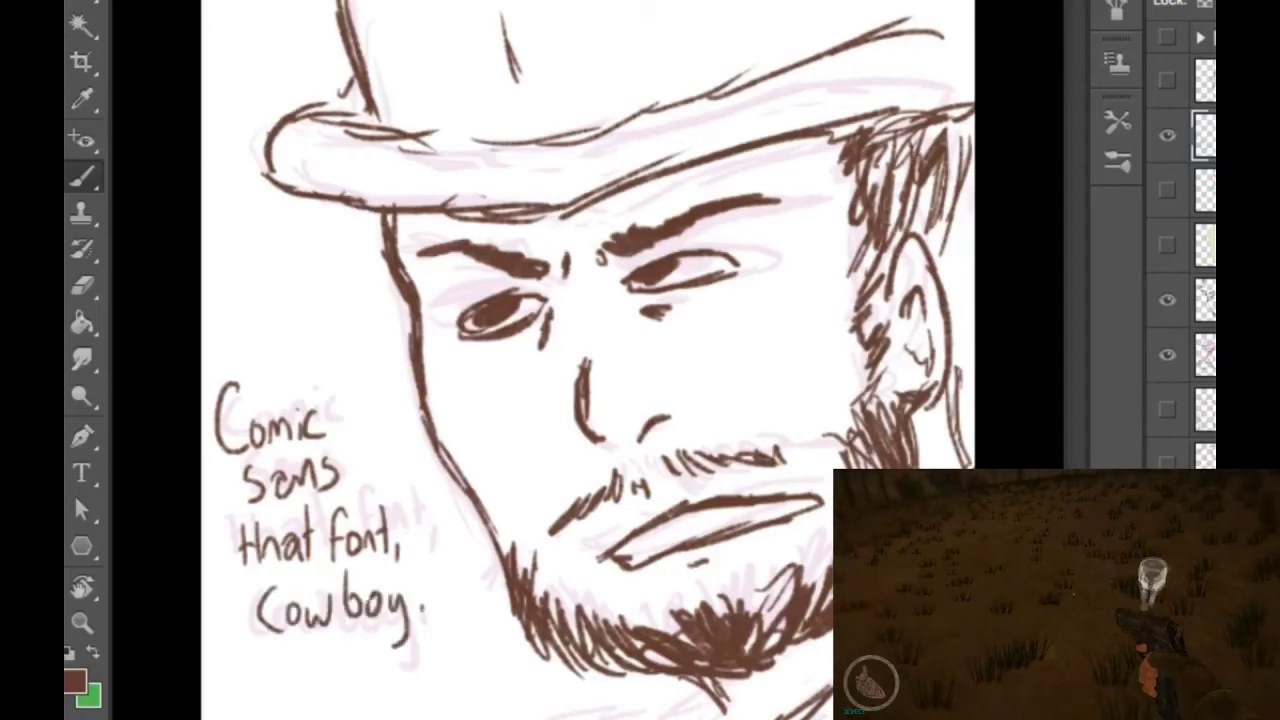
Step: Thicken the face contour beside the near-edge eye and add a short crease stroke on the opposite cheek
{"action": "left_click_drag", "start_coordinate": [418, 288], "coordinate": [434, 356]}
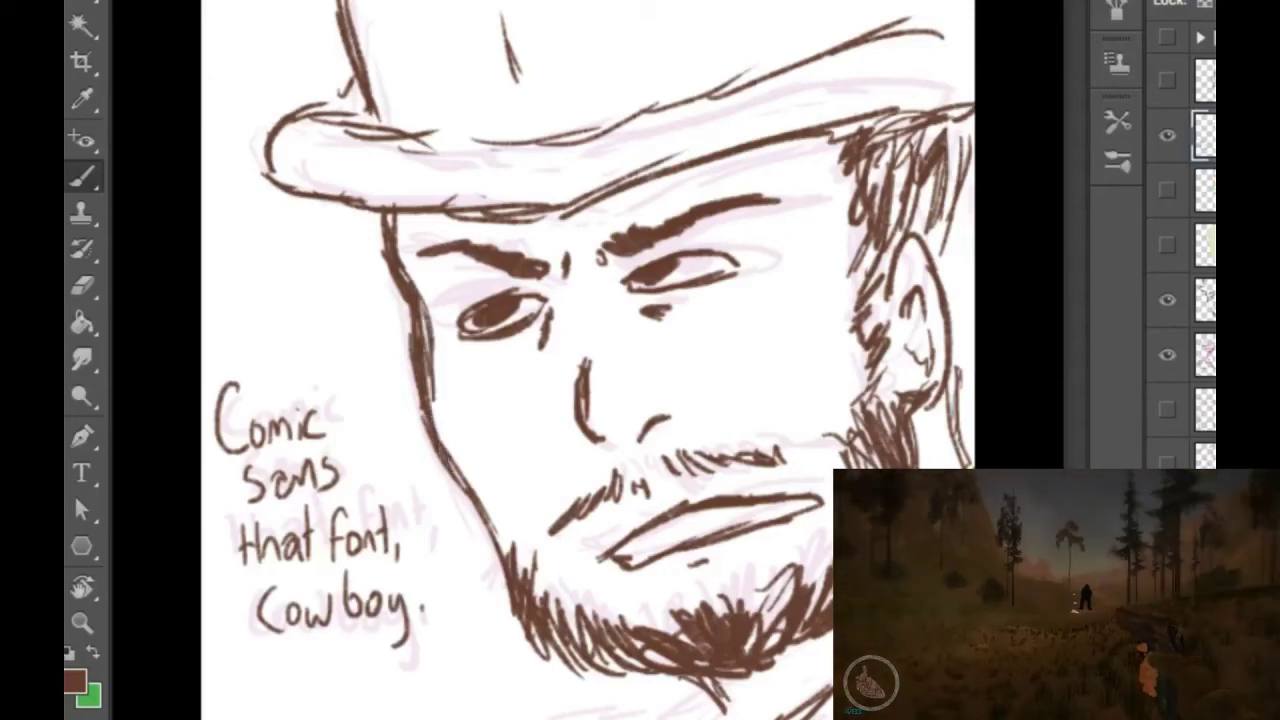
{"action": "left_click_drag", "start_coordinate": [801, 295], "coordinate": [792, 321]}
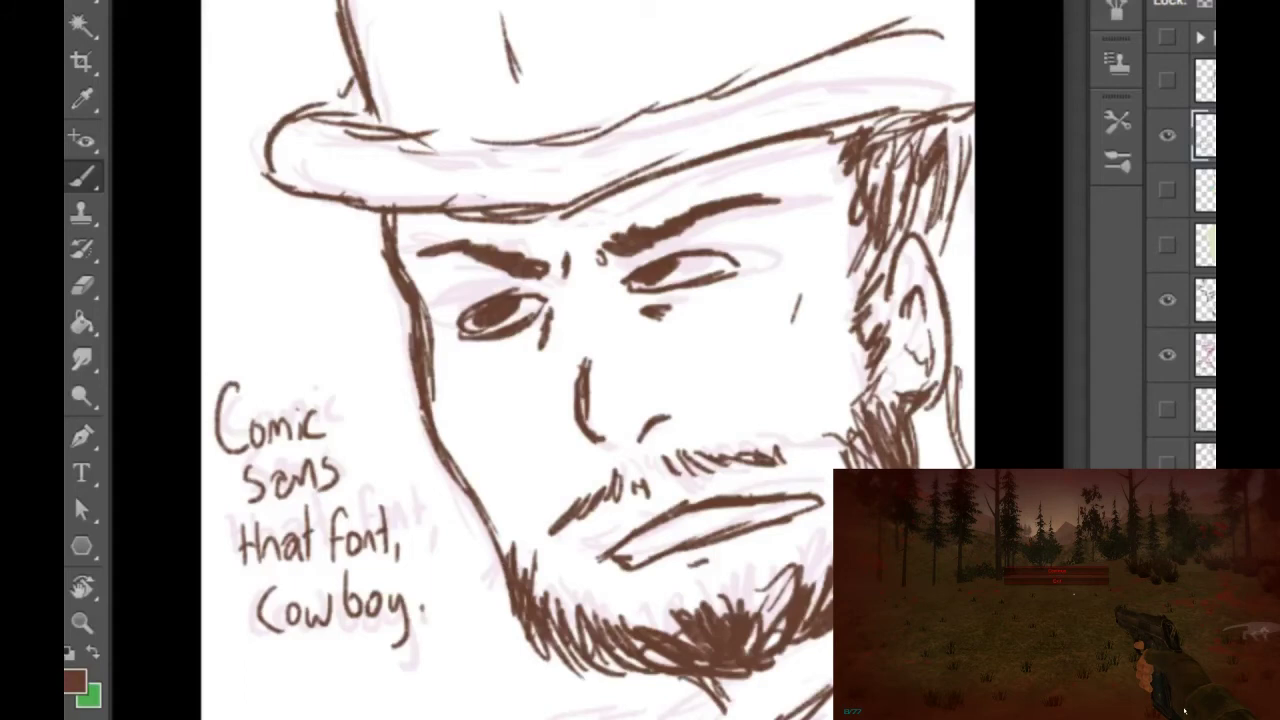
Step: Move the new detail layer directly above the cowboy line art and merge it down into it
{"action": "left_click", "coordinate": [1167, 135]}
{"action": "left_click", "coordinate": [1167, 135]}
{"action": "mouse_move", "coordinate": [1205, 135]}
{"action": "left_mouse_down"}
{"action": "mouse_move", "coordinate": [1205, 326]}
{"action": "mouse_move", "coordinate": [1205, 272]}
{"action": "left_mouse_up"}
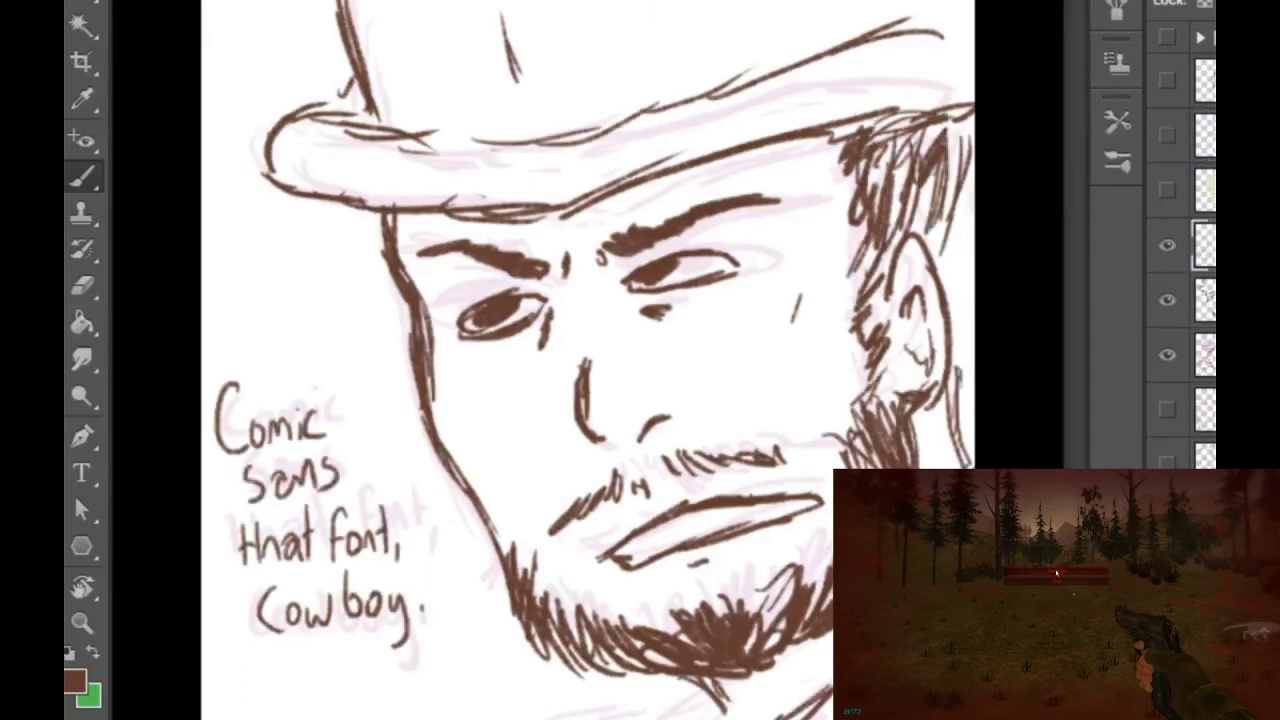
{"action": "key", "text": "ctrl+e"}
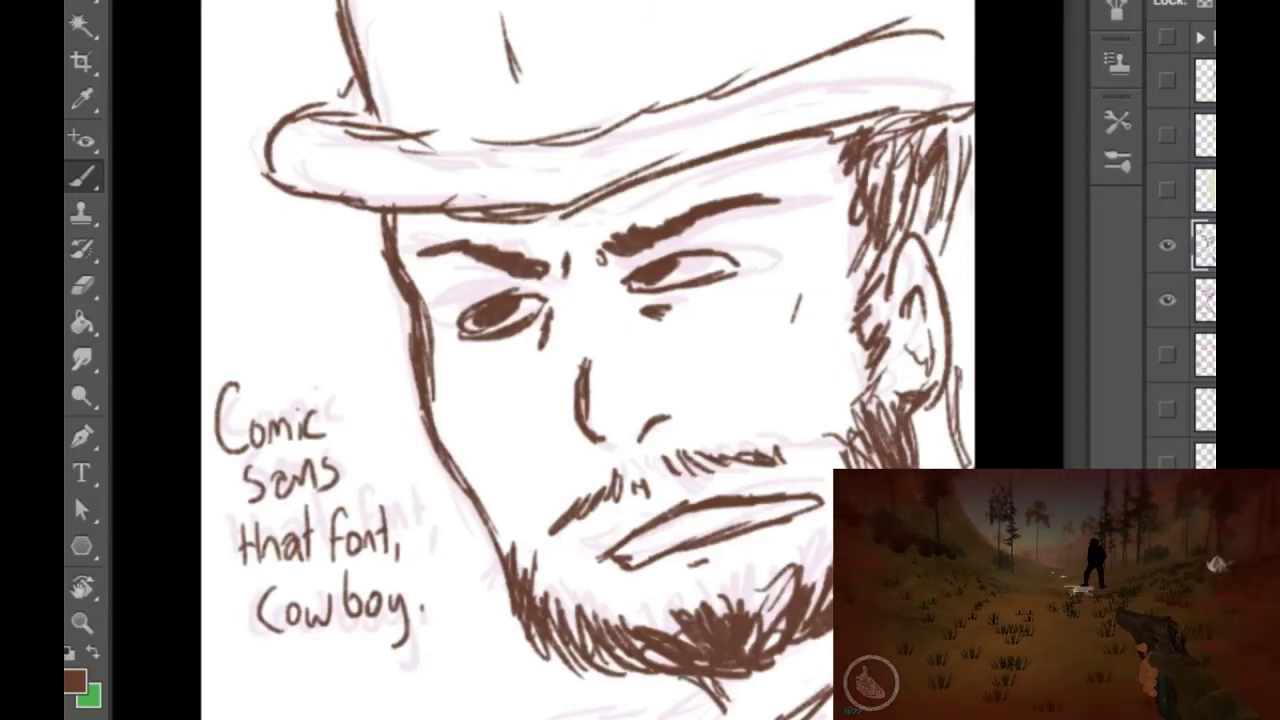
Step: Hide the pink cowboy sketch and the merged line art, and create a blank layer above them
{"action": "left_click", "coordinate": [1167, 300]}
{"action": "left_click", "coordinate": [1167, 245]}
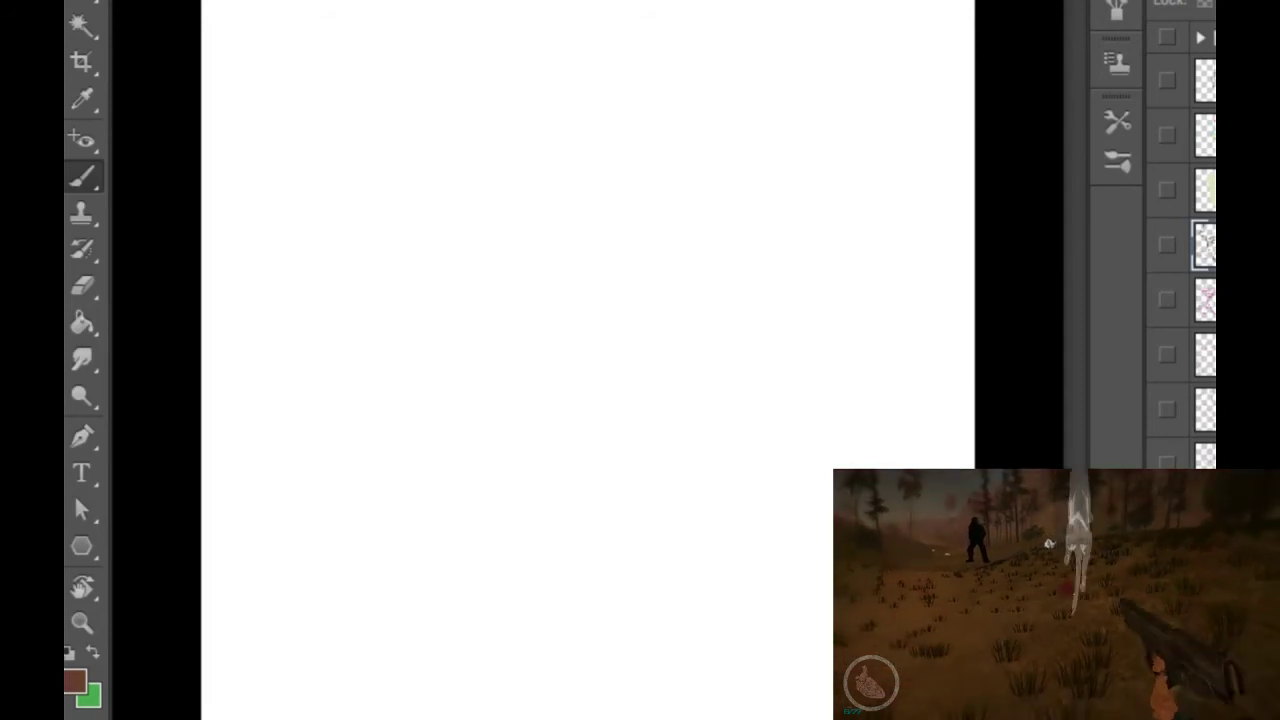
{"action": "key", "text": "ctrl+alt+shift+n"}
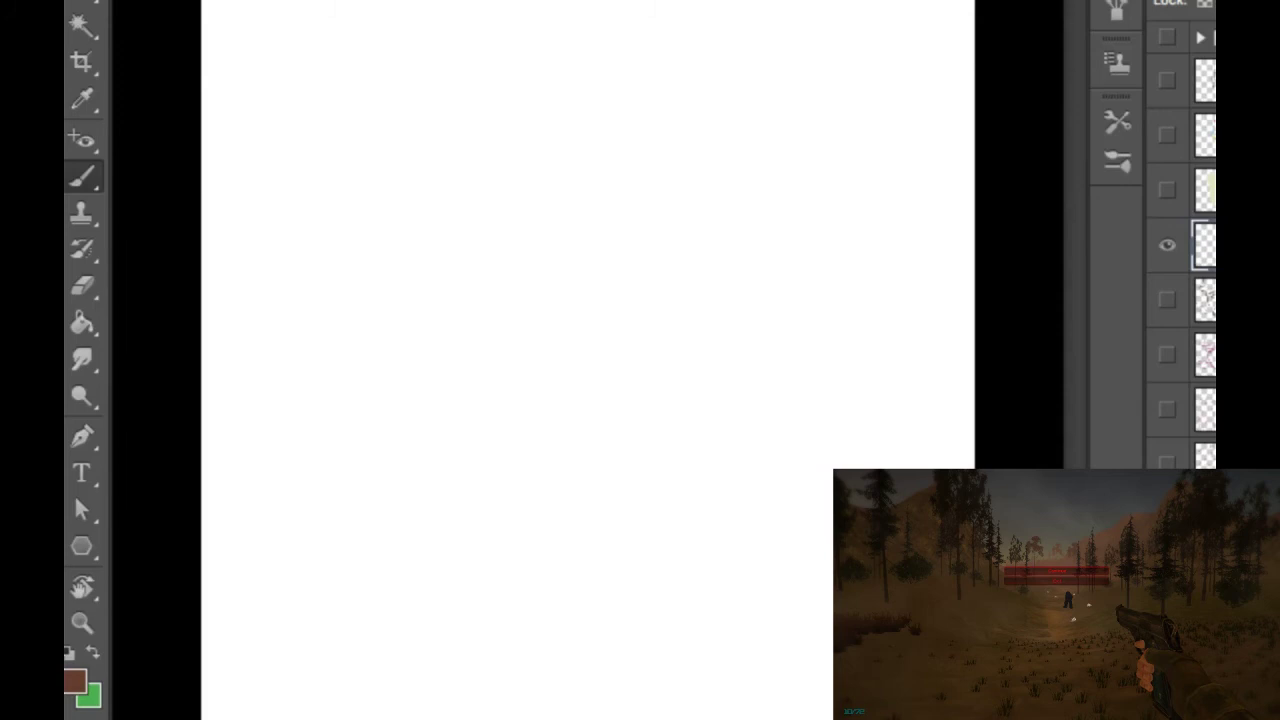
Step: Sketch a small round head near the top of the canvas with tall eyes, raised brows and a small smile
{"action": "left_click_drag", "start_coordinate": [491, 62], "coordinate": [490, 151]}
{"action": "mouse_move", "coordinate": [471, 160]}
{"action": "left_mouse_down"}
{"action": "mouse_move", "coordinate": [498, 40]}
{"action": "mouse_move", "coordinate": [555, 46]}
{"action": "left_mouse_up"}
{"action": "left_click_drag", "start_coordinate": [470, 104], "coordinate": [590, 134]}
{"action": "left_click_drag", "start_coordinate": [488, 101], "coordinate": [599, 69]}
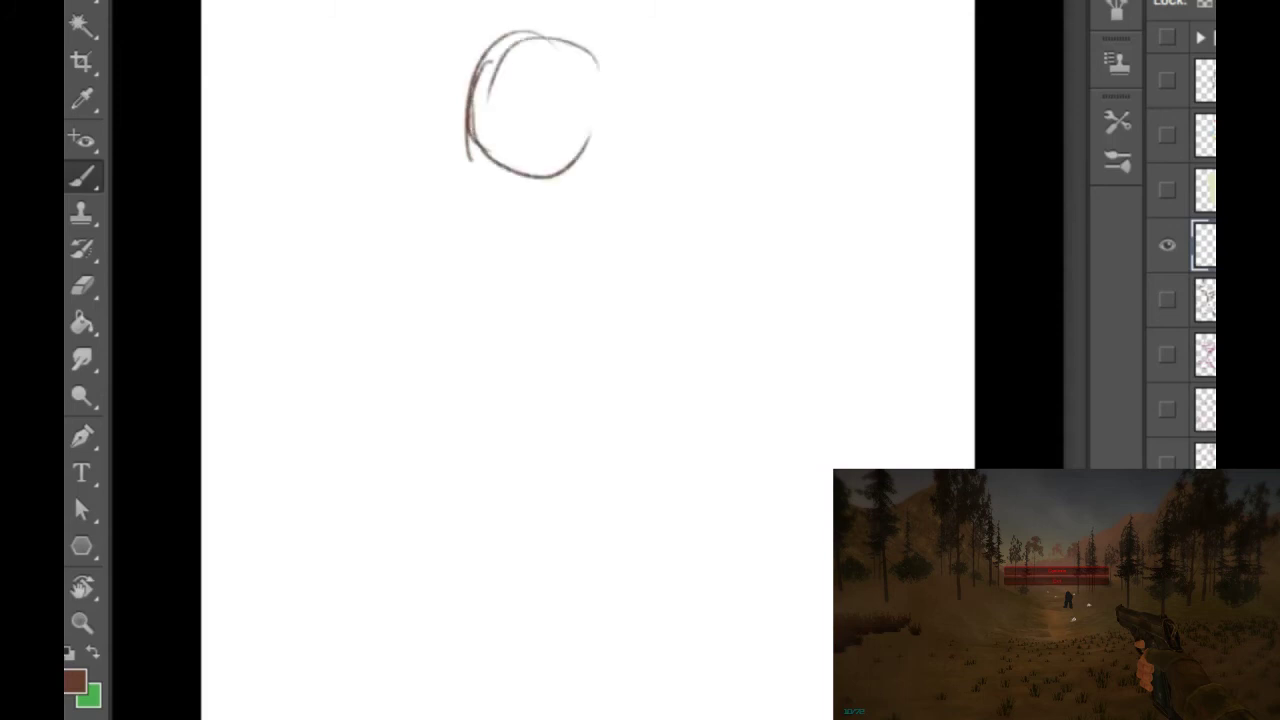
{"action": "mouse_move", "coordinate": [487, 96]}
{"action": "left_mouse_down"}
{"action": "mouse_move", "coordinate": [512, 109]}
{"action": "mouse_move", "coordinate": [492, 84]}
{"action": "mouse_move", "coordinate": [572, 105]}
{"action": "left_mouse_up"}
{"action": "mouse_move", "coordinate": [496, 90]}
{"action": "left_mouse_down"}
{"action": "mouse_move", "coordinate": [550, 80]}
{"action": "mouse_move", "coordinate": [574, 94]}
{"action": "mouse_move", "coordinate": [502, 126]}
{"action": "mouse_move", "coordinate": [555, 130]}
{"action": "left_mouse_up"}
Step: Draw the neck, sloping shoulders and rounded upper torso below the head, refining the outer shoulder and arm line
{"action": "mouse_move", "coordinate": [567, 96]}
{"action": "left_mouse_down"}
{"action": "mouse_move", "coordinate": [565, 130]}
{"action": "mouse_move", "coordinate": [530, 141]}
{"action": "mouse_move", "coordinate": [534, 218]}
{"action": "left_mouse_up"}
{"action": "mouse_move", "coordinate": [588, 152]}
{"action": "left_mouse_down"}
{"action": "mouse_move", "coordinate": [588, 226]}
{"action": "mouse_move", "coordinate": [616, 246]}
{"action": "mouse_move", "coordinate": [656, 338]}
{"action": "left_mouse_up"}
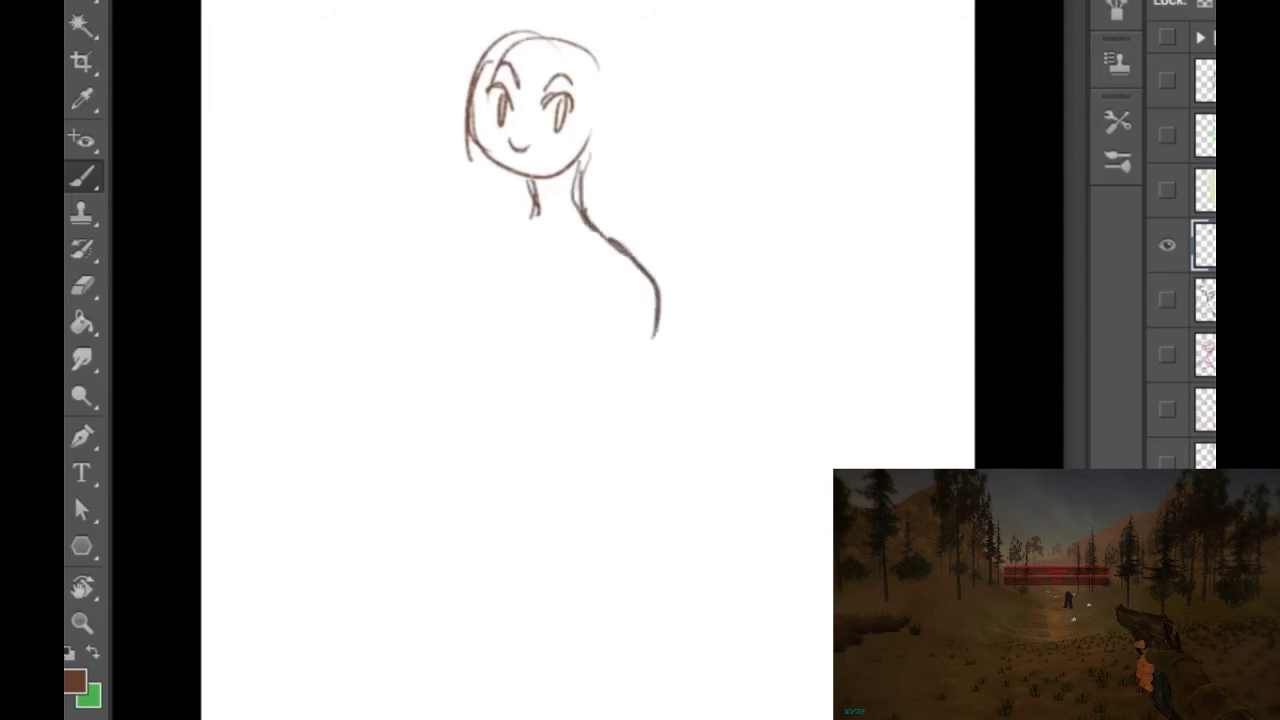
{"action": "mouse_move", "coordinate": [534, 212]}
{"action": "left_mouse_down"}
{"action": "mouse_move", "coordinate": [490, 292]}
{"action": "mouse_move", "coordinate": [544, 358]}
{"action": "mouse_move", "coordinate": [632, 351]}
{"action": "left_mouse_up"}
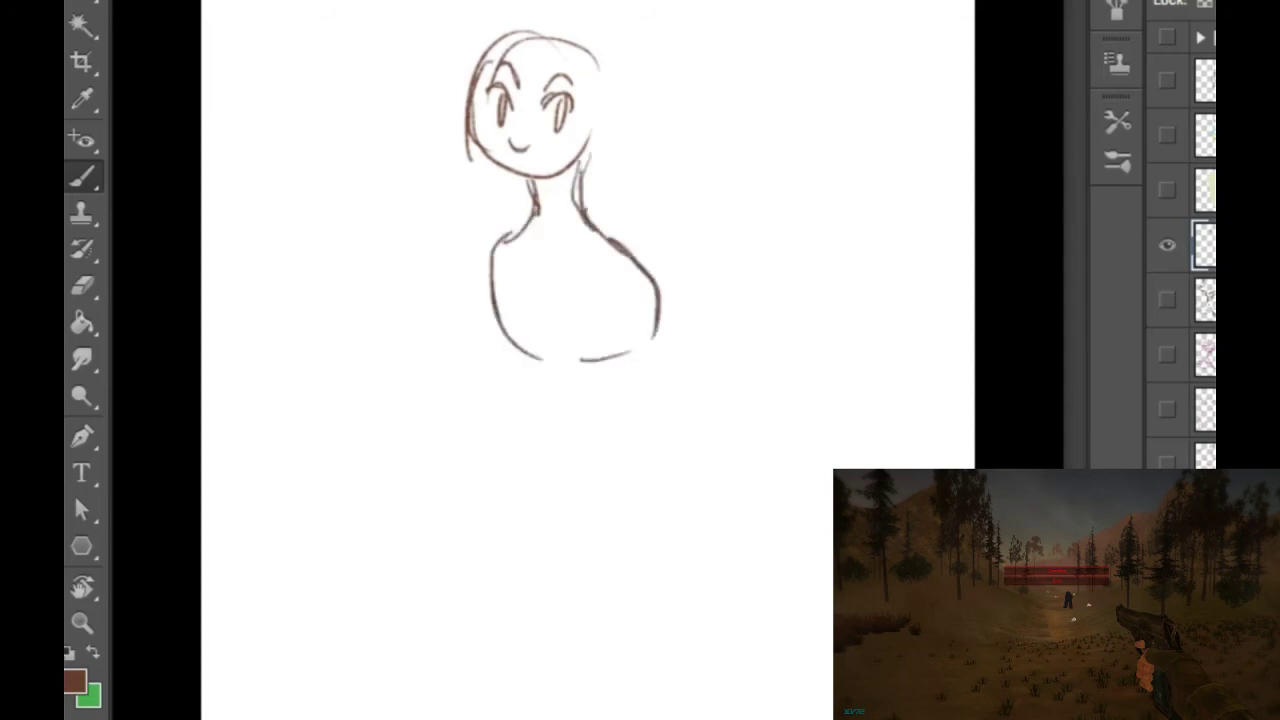
{"action": "mouse_move", "coordinate": [583, 165]}
{"action": "left_mouse_down"}
{"action": "mouse_move", "coordinate": [577, 210]}
{"action": "mouse_move", "coordinate": [642, 240]}
{"action": "mouse_move", "coordinate": [650, 330]}
{"action": "left_mouse_up"}
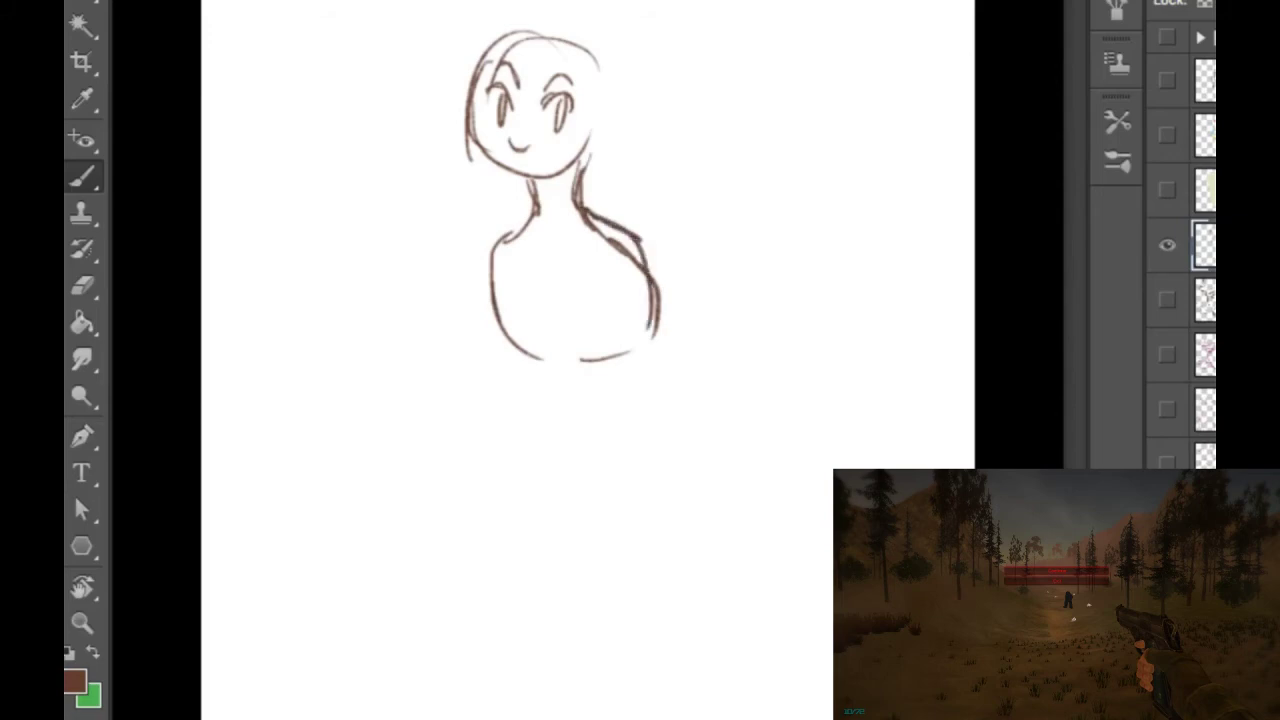
{"action": "mouse_move", "coordinate": [590, 228]}
{"action": "left_mouse_down"}
{"action": "mouse_move", "coordinate": [637, 261]}
{"action": "mouse_move", "coordinate": [649, 308]}
{"action": "left_mouse_up"}
{"action": "left_click_drag", "start_coordinate": [660, 288], "coordinate": [659, 333]}
Step: Narrow the torso into a waist and draw the rounded hip outlines below it
{"action": "mouse_move", "coordinate": [497, 294]}
{"action": "left_mouse_down"}
{"action": "mouse_move", "coordinate": [545, 374]}
{"action": "mouse_move", "coordinate": [517, 470]}
{"action": "mouse_move", "coordinate": [560, 522]}
{"action": "left_mouse_up"}
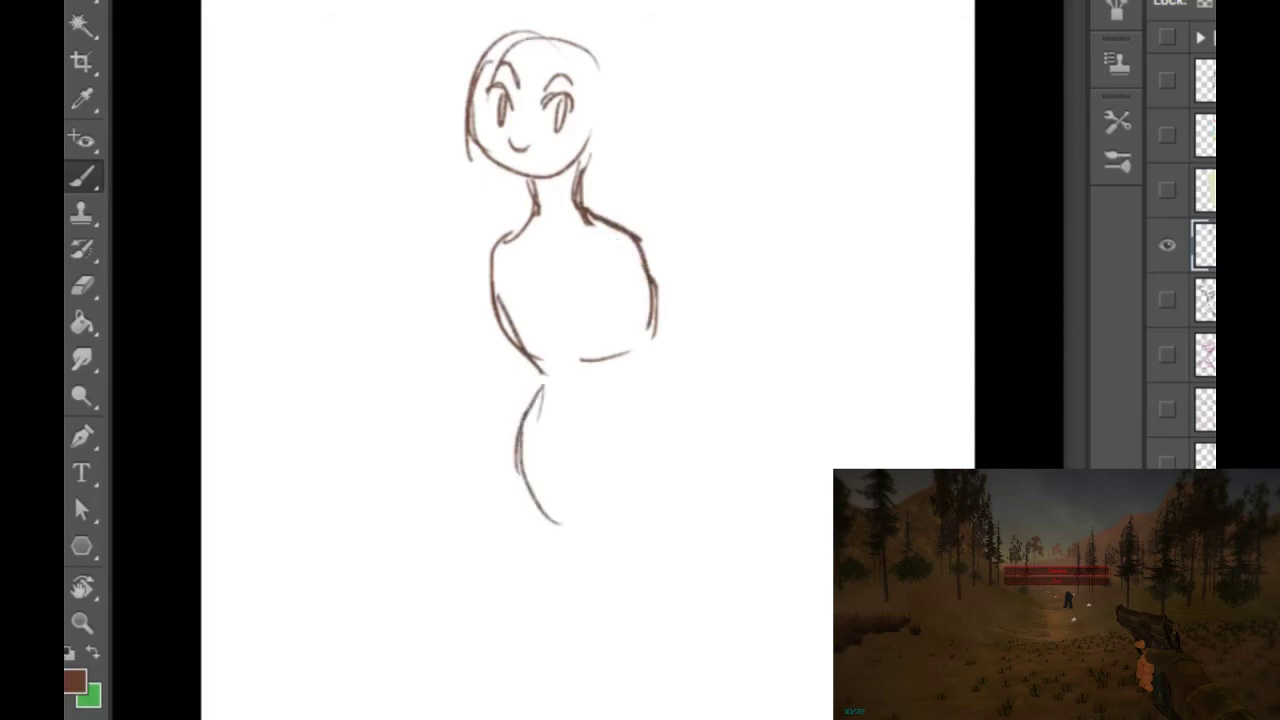
{"action": "mouse_move", "coordinate": [648, 332]}
{"action": "left_mouse_down"}
{"action": "mouse_move", "coordinate": [660, 490]}
{"action": "mouse_move", "coordinate": [624, 514]}
{"action": "left_mouse_up"}
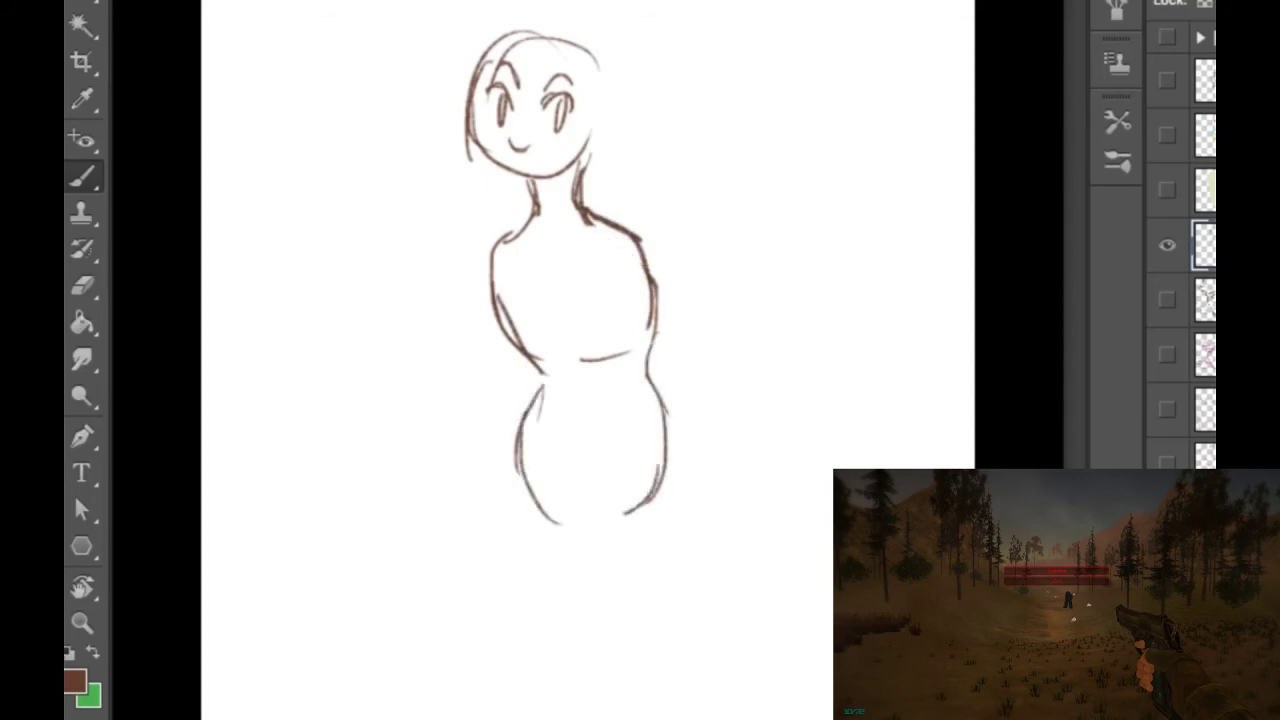
{"action": "mouse_move", "coordinate": [656, 366]}
{"action": "left_mouse_down"}
{"action": "mouse_move", "coordinate": [680, 488]}
{"action": "mouse_move", "coordinate": [634, 544]}
{"action": "left_mouse_up"}
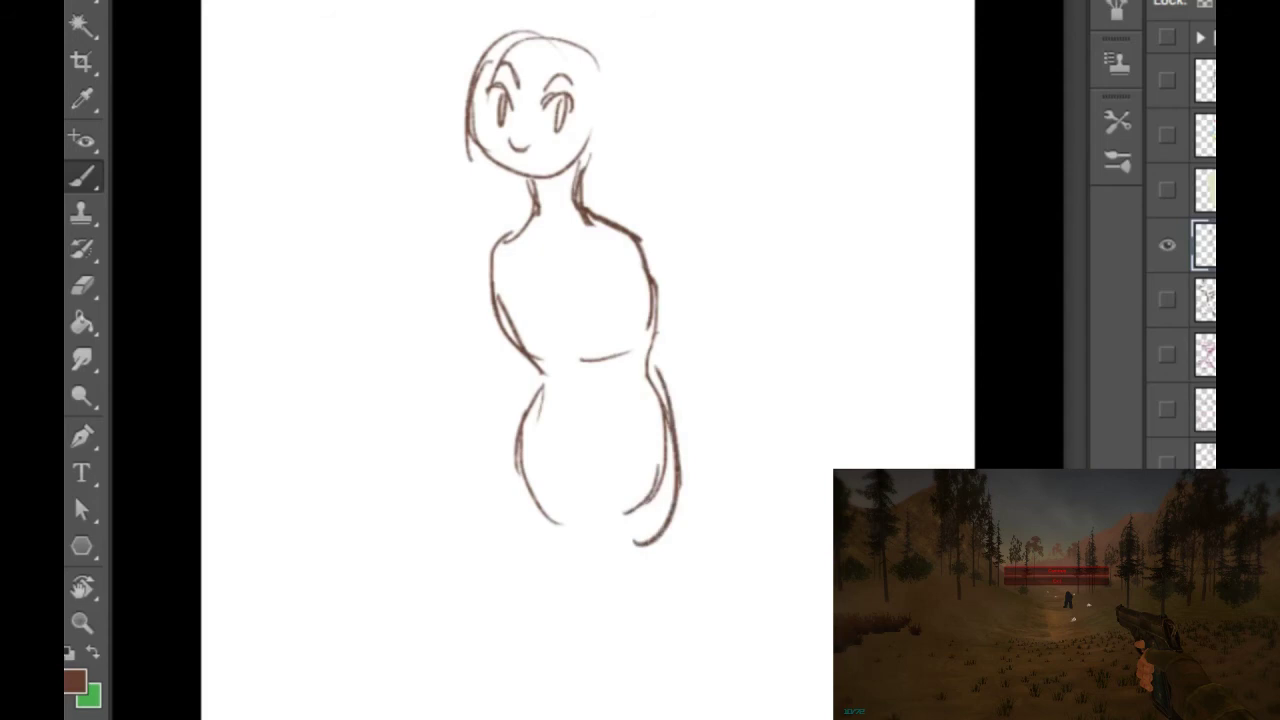
Step: Draw parted, wavy, shoulder-length hair framing both sides of the girl's face
{"action": "mouse_move", "coordinate": [534, 40]}
{"action": "left_mouse_down"}
{"action": "mouse_move", "coordinate": [570, 84]}
{"action": "mouse_move", "coordinate": [600, 170]}
{"action": "mouse_move", "coordinate": [556, 198]}
{"action": "left_mouse_up"}
{"action": "mouse_move", "coordinate": [490, 146]}
{"action": "left_mouse_down"}
{"action": "mouse_move", "coordinate": [458, 208]}
{"action": "mouse_move", "coordinate": [452, 258]}
{"action": "left_mouse_up"}
{"action": "left_click_drag", "start_coordinate": [478, 216], "coordinate": [474, 258]}
{"action": "mouse_move", "coordinate": [600, 64]}
{"action": "left_mouse_down"}
{"action": "mouse_move", "coordinate": [630, 120]}
{"action": "mouse_move", "coordinate": [616, 170]}
{"action": "mouse_move", "coordinate": [640, 236]}
{"action": "left_mouse_up"}
Step: Draw a cropped tank top with a scooped neckline, shoulder straps, side seams and a hem at the waist
{"action": "left_click_drag", "start_coordinate": [522, 248], "coordinate": [530, 302]}
{"action": "mouse_move", "coordinate": [528, 226]}
{"action": "left_mouse_down"}
{"action": "mouse_move", "coordinate": [558, 280]}
{"action": "mouse_move", "coordinate": [618, 274]}
{"action": "left_mouse_up"}
{"action": "left_click_drag", "start_coordinate": [614, 226], "coordinate": [631, 285]}
{"action": "left_click_drag", "start_coordinate": [622, 241], "coordinate": [650, 332]}
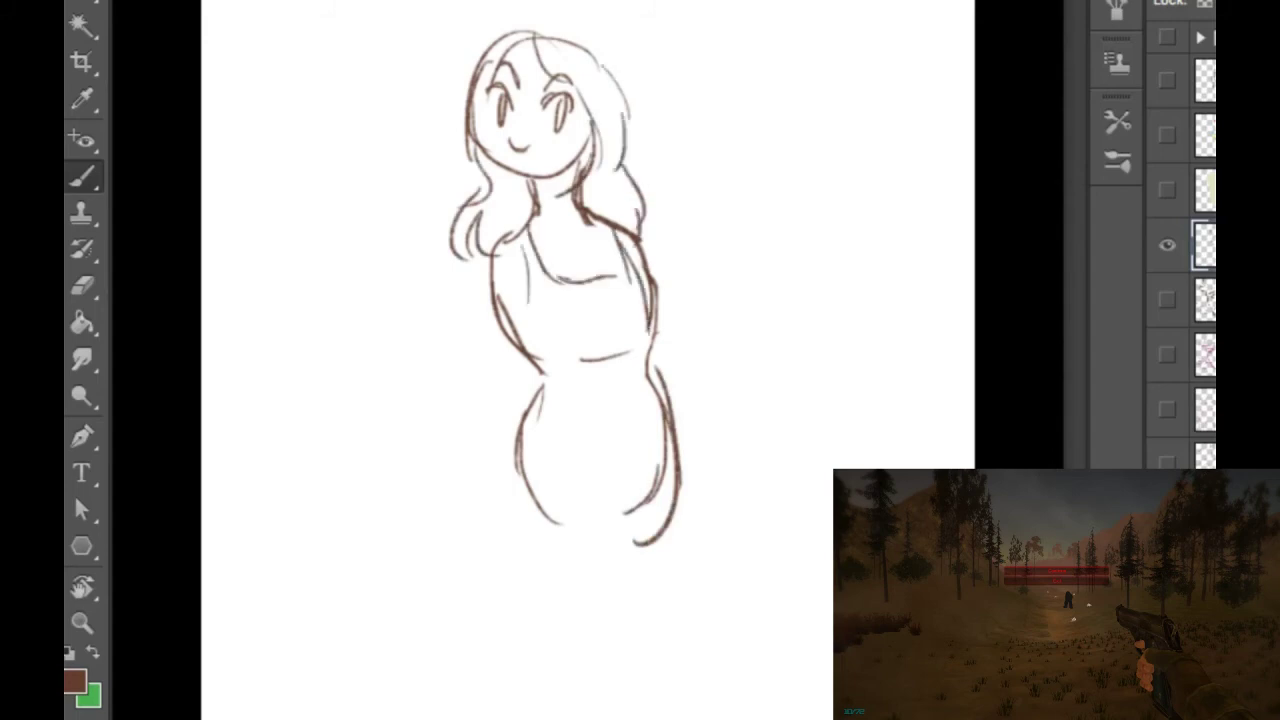
{"action": "left_click_drag", "start_coordinate": [542, 280], "coordinate": [535, 340]}
{"action": "mouse_move", "coordinate": [522, 254]}
{"action": "left_mouse_down"}
{"action": "mouse_move", "coordinate": [536, 358]}
{"action": "mouse_move", "coordinate": [626, 366]}
{"action": "mouse_move", "coordinate": [650, 354]}
{"action": "left_mouse_up"}
{"action": "mouse_move", "coordinate": [660, 304]}
{"action": "left_mouse_down"}
{"action": "mouse_move", "coordinate": [650, 356]}
{"action": "mouse_move", "coordinate": [654, 332]}
{"action": "left_mouse_up"}
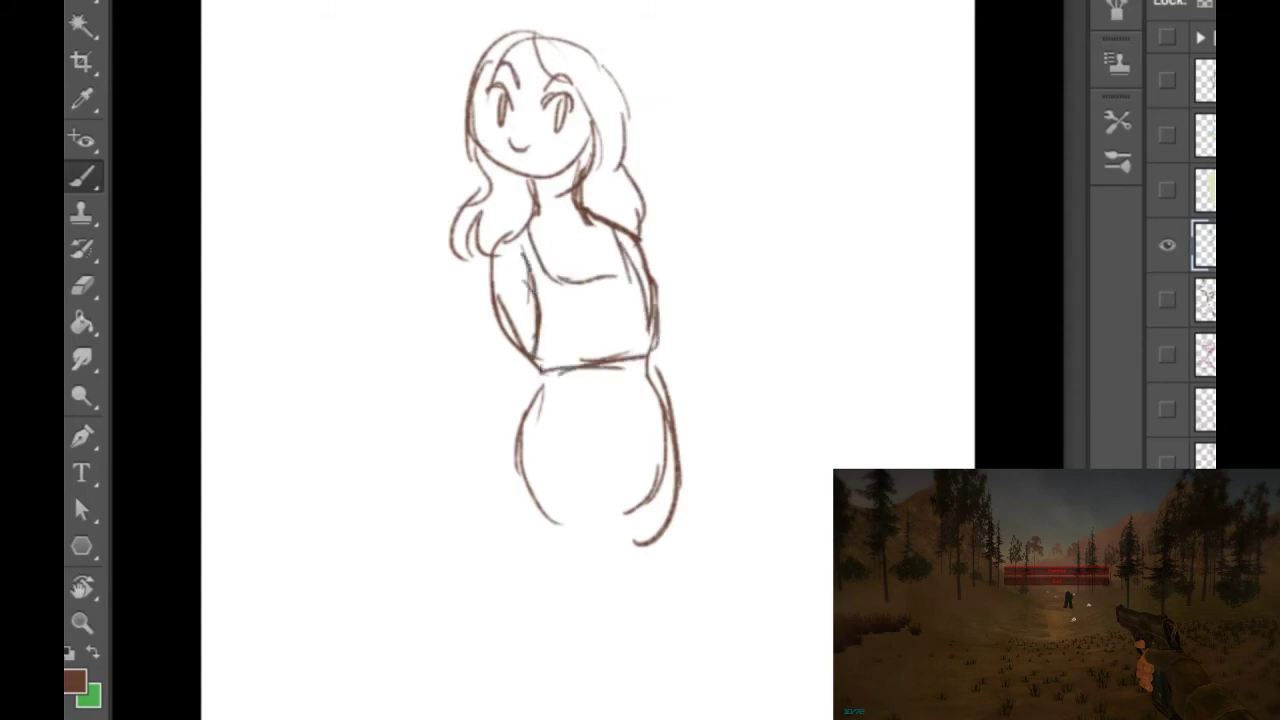
Step: Draw the bottoms on the hips with a curved waistband and angled leg openings meeting at the crotch
{"action": "mouse_move", "coordinate": [526, 424]}
{"action": "left_mouse_down"}
{"action": "mouse_move", "coordinate": [568, 468]}
{"action": "mouse_move", "coordinate": [648, 440]}
{"action": "mouse_move", "coordinate": [610, 460]}
{"action": "left_mouse_up"}
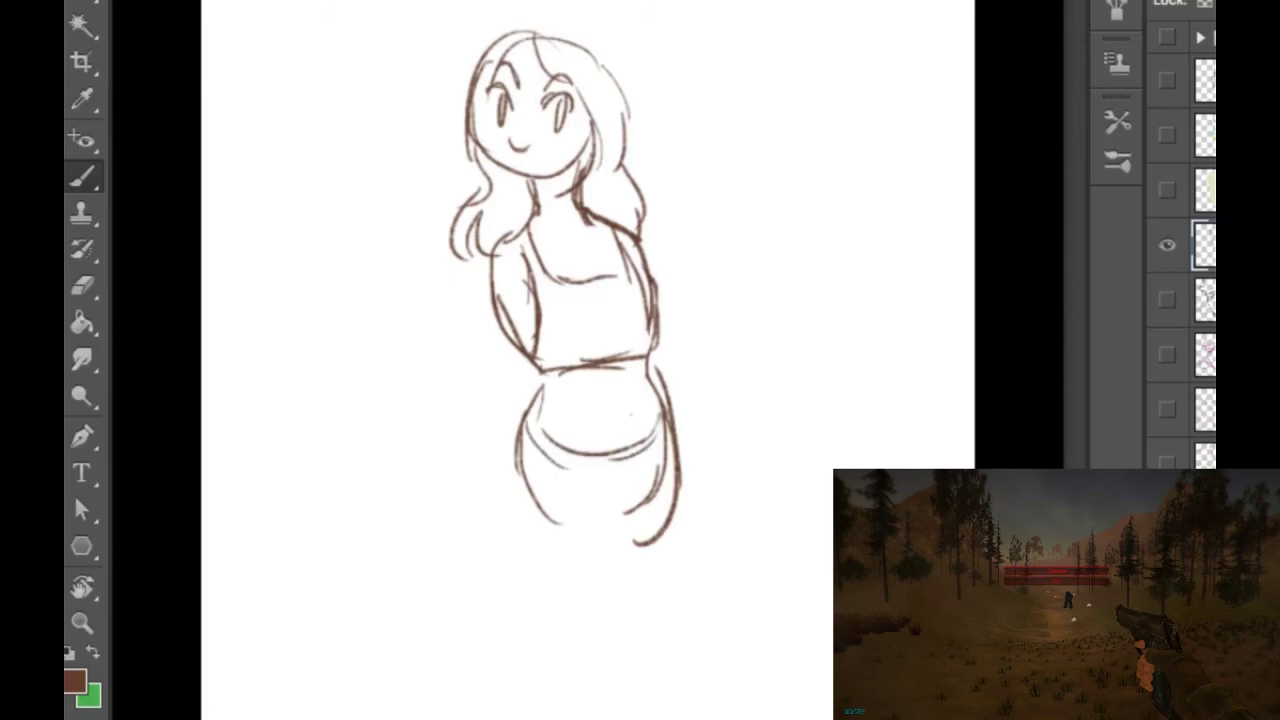
{"action": "left_click_drag", "start_coordinate": [518, 458], "coordinate": [594, 546]}
{"action": "mouse_move", "coordinate": [558, 483]}
{"action": "left_mouse_down"}
{"action": "mouse_move", "coordinate": [597, 561]}
{"action": "mouse_move", "coordinate": [644, 548]}
{"action": "left_mouse_up"}
{"action": "left_click_drag", "start_coordinate": [674, 448], "coordinate": [634, 538]}
{"action": "mouse_move", "coordinate": [660, 490]}
{"action": "left_mouse_down"}
{"action": "mouse_move", "coordinate": [645, 531]}
{"action": "mouse_move", "coordinate": [662, 456]}
{"action": "left_mouse_up"}
Step: Draw both sides of the first leg from the hip down to a tapered knee
{"action": "left_click_drag", "start_coordinate": [530, 418], "coordinate": [514, 590]}
{"action": "left_click_drag", "start_coordinate": [524, 470], "coordinate": [540, 668]}
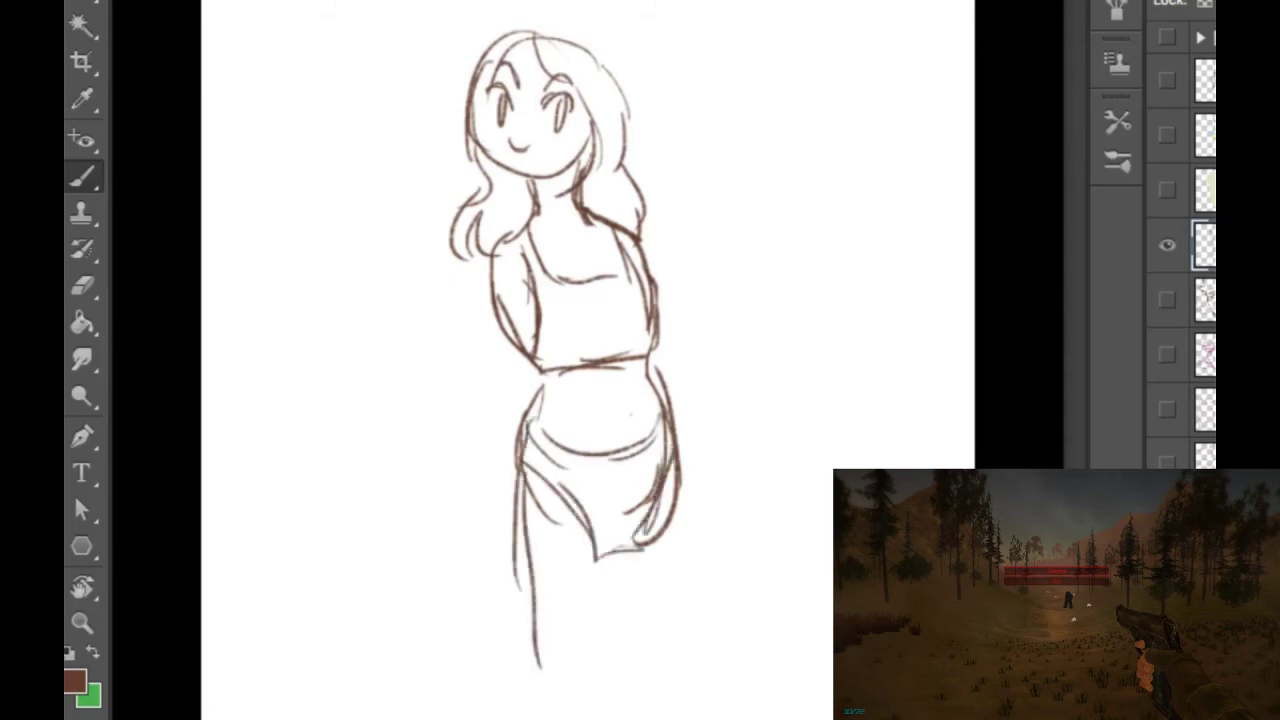
{"action": "left_click_drag", "start_coordinate": [600, 548], "coordinate": [588, 676]}
{"action": "left_click_drag", "start_coordinate": [602, 572], "coordinate": [568, 692]}
{"action": "left_click_drag", "start_coordinate": [520, 456], "coordinate": [548, 696]}
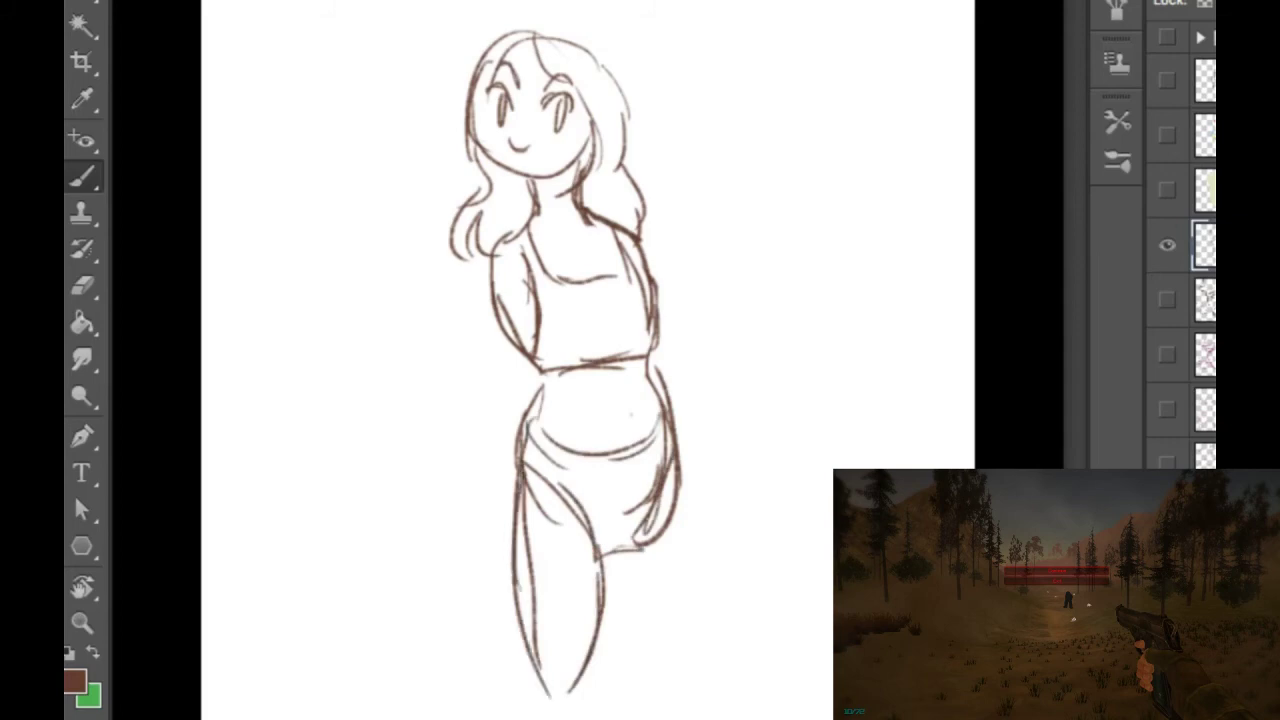
Step: Redefine the crotch edge of the bottoms and draw the outer contour of the second leg
{"action": "left_click_drag", "start_coordinate": [604, 544], "coordinate": [650, 522]}
{"action": "left_click_drag", "start_coordinate": [693, 528], "coordinate": [688, 562]}
{"action": "left_click_drag", "start_coordinate": [683, 469], "coordinate": [661, 631]}
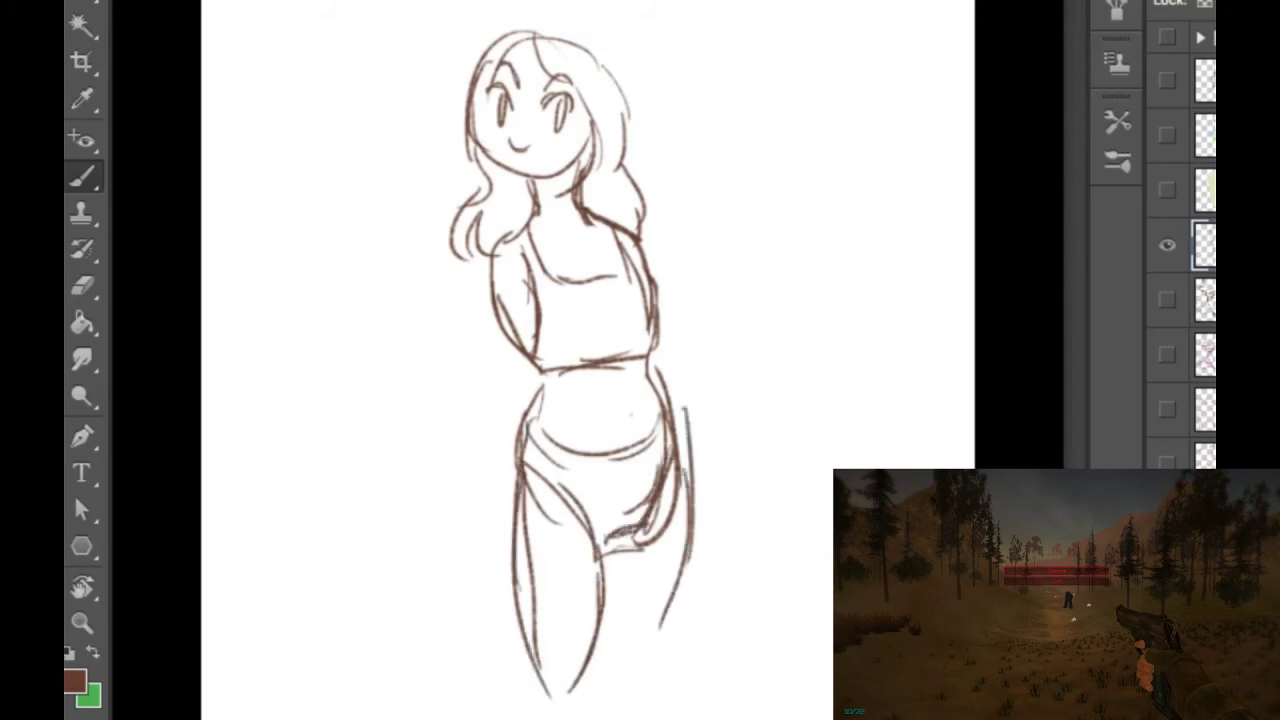
{"action": "left_click_drag", "start_coordinate": [685, 502], "coordinate": [638, 708]}
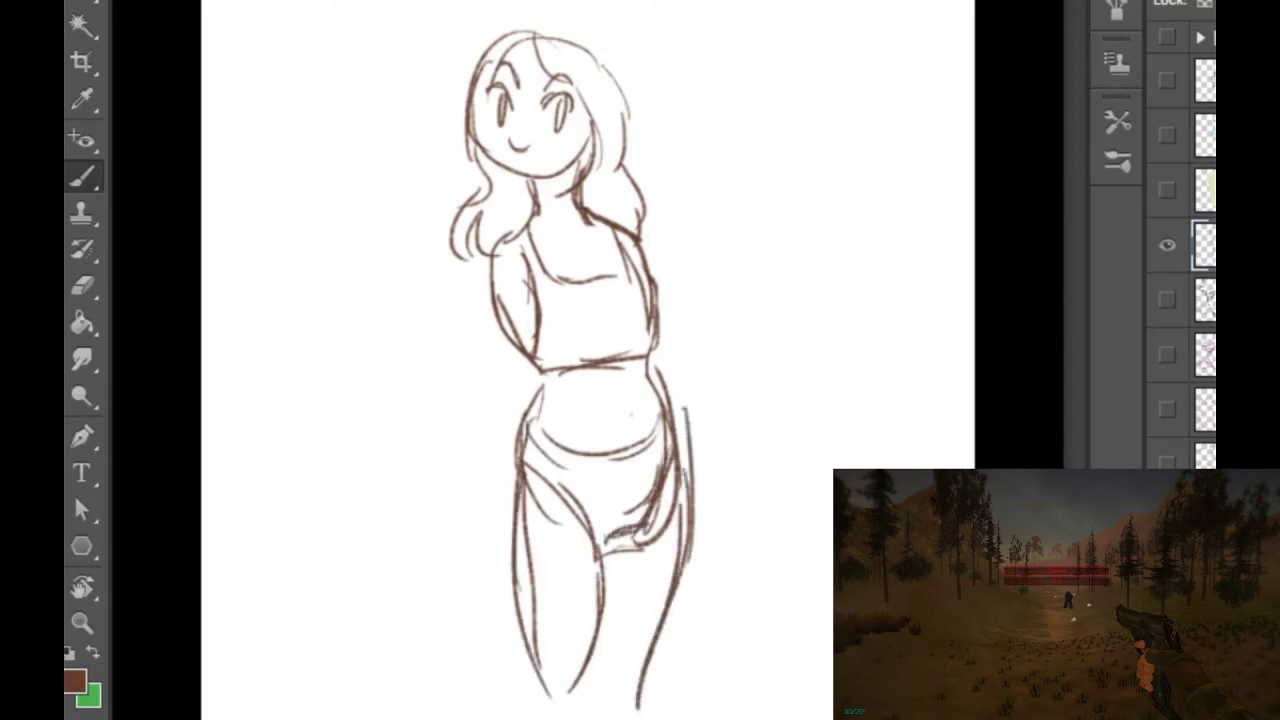
Step: Erase the lower arm and waist contour and clean up the extra lines around the hips and thighs
{"action": "mouse_move", "coordinate": [507, 320]}
{"action": "left_mouse_down"}
{"action": "mouse_move", "coordinate": [530, 358]}
{"action": "mouse_move", "coordinate": [526, 412]}
{"action": "left_mouse_up"}
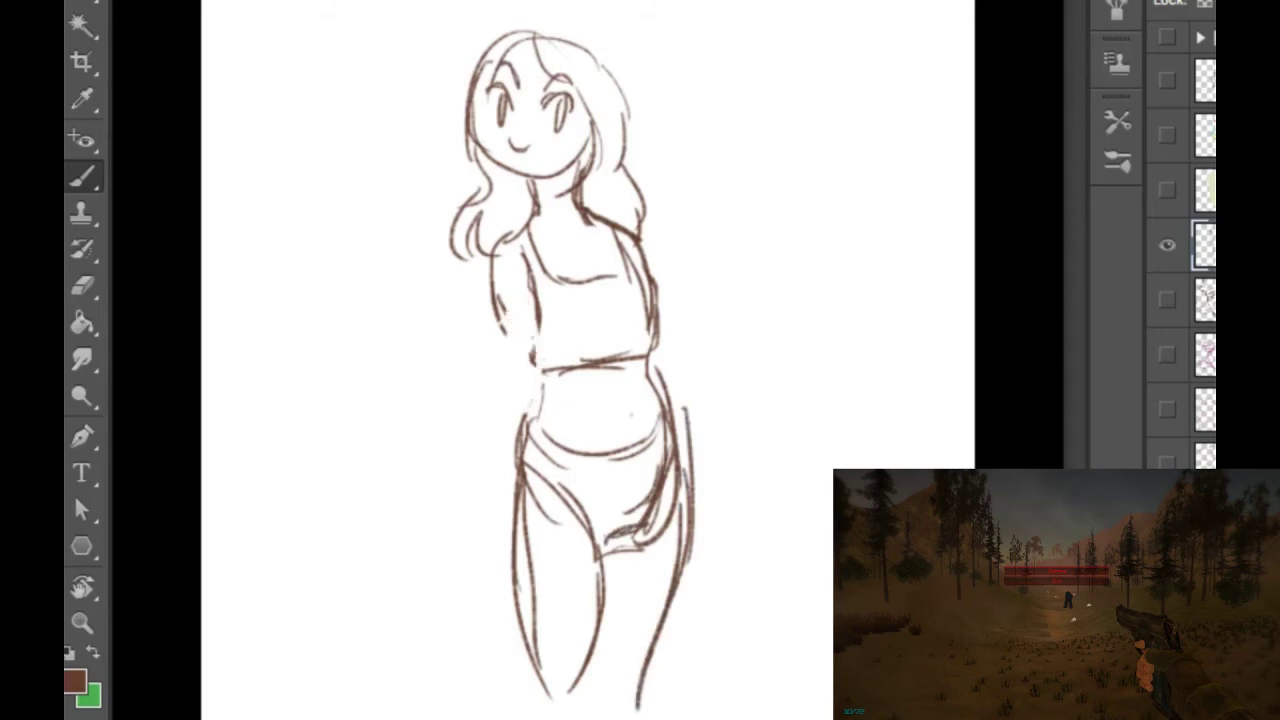
{"action": "mouse_move", "coordinate": [690, 406]}
{"action": "left_mouse_down"}
{"action": "mouse_move", "coordinate": [688, 518]}
{"action": "mouse_move", "coordinate": [688, 458]}
{"action": "left_mouse_up"}
{"action": "mouse_move", "coordinate": [640, 540]}
{"action": "left_mouse_down"}
{"action": "mouse_move", "coordinate": [614, 554]}
{"action": "mouse_move", "coordinate": [668, 504]}
{"action": "left_mouse_up"}
{"action": "mouse_move", "coordinate": [553, 521]}
{"action": "left_mouse_down"}
{"action": "mouse_move", "coordinate": [539, 503]}
{"action": "mouse_move", "coordinate": [537, 662]}
{"action": "mouse_move", "coordinate": [524, 506]}
{"action": "left_mouse_up"}
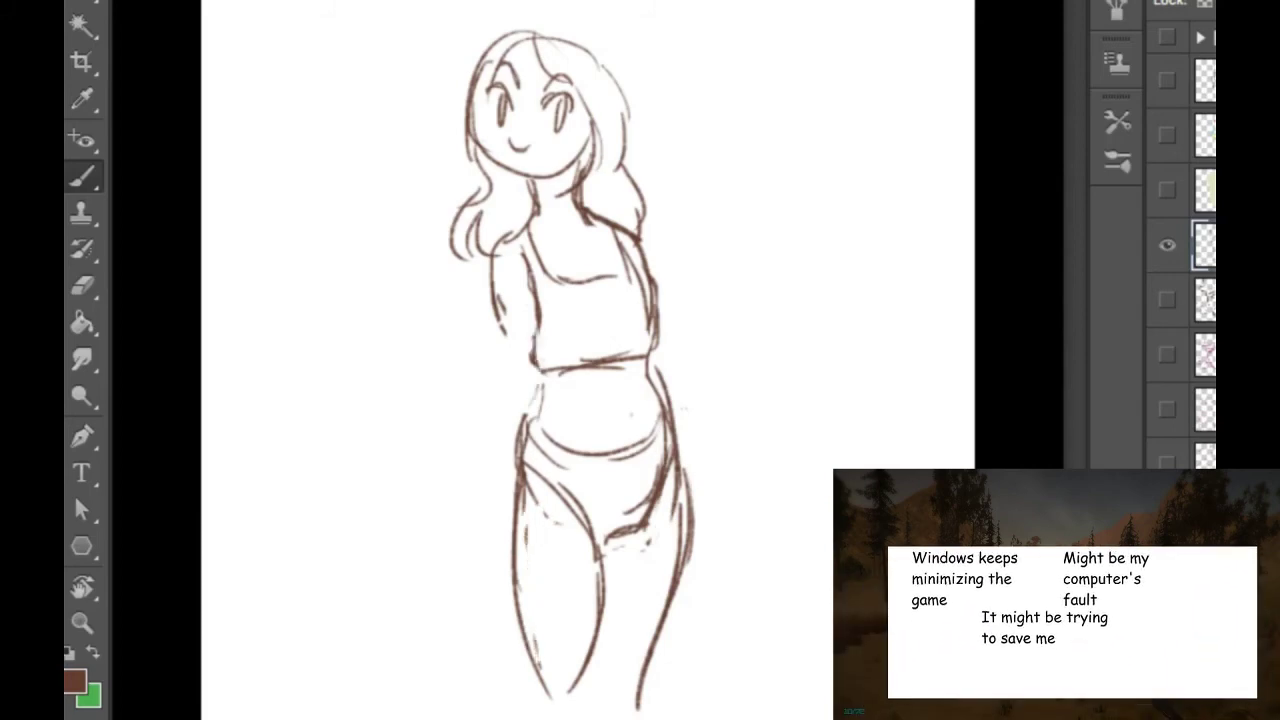
Step: Draw the near waist contour and the second leg's inner thigh line, and darken the bottoms' edge from hip to crotch
{"action": "left_click_drag", "start_coordinate": [541, 366], "coordinate": [531, 415]}
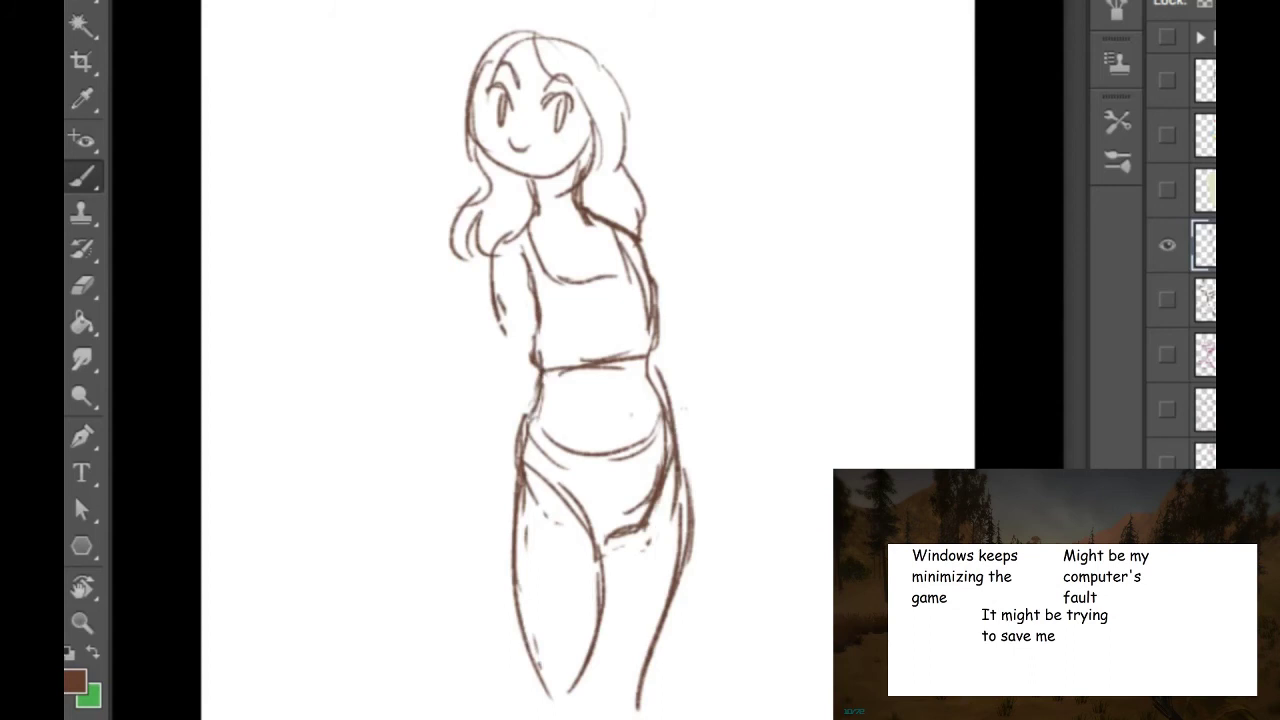
{"action": "mouse_move", "coordinate": [602, 632]}
{"action": "left_mouse_down"}
{"action": "mouse_move", "coordinate": [612, 690]}
{"action": "mouse_move", "coordinate": [628, 700]}
{"action": "left_mouse_up"}
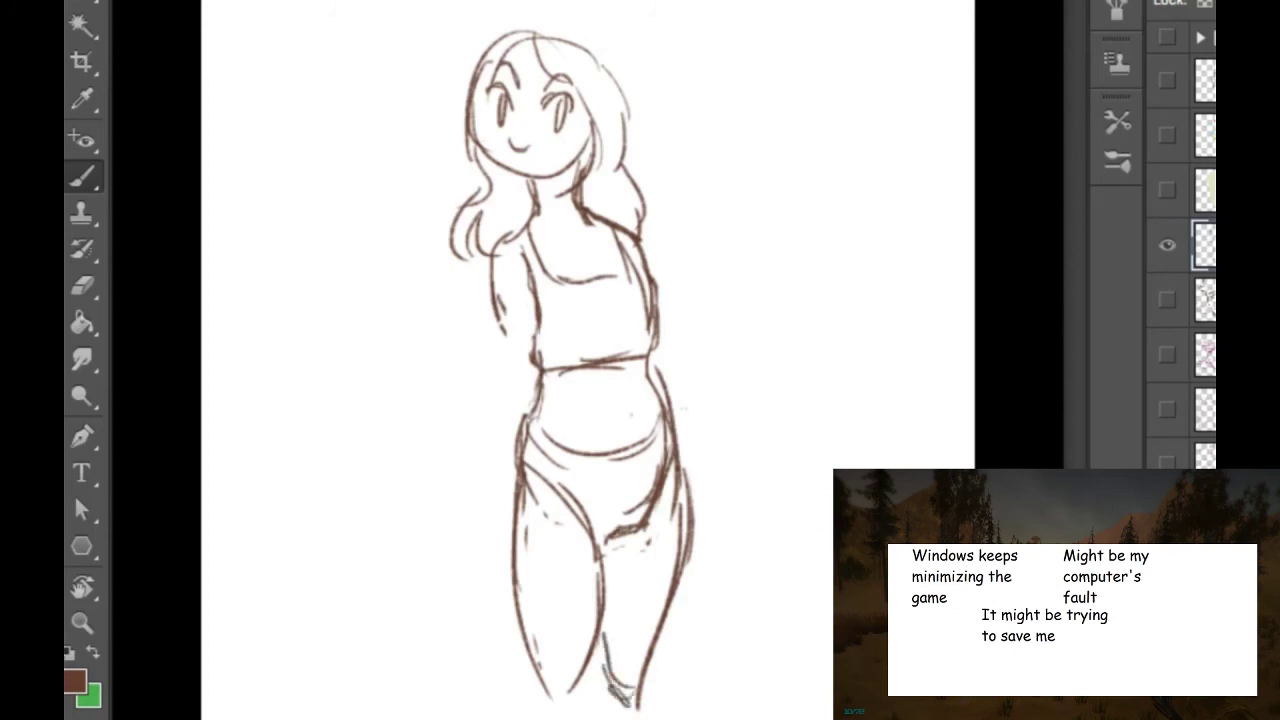
{"action": "left_click_drag", "start_coordinate": [680, 415], "coordinate": [622, 525]}
{"action": "left_click_drag", "start_coordinate": [670, 440], "coordinate": [612, 532]}
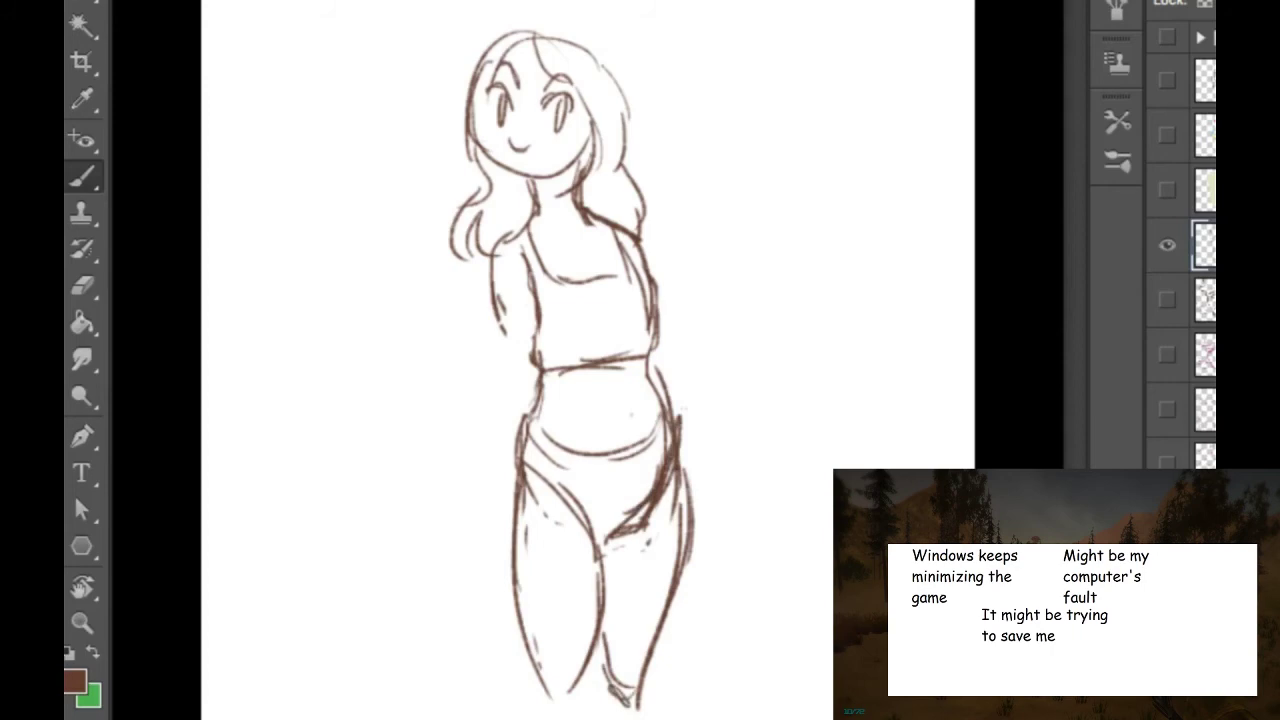
Step: Draw the first arm reaching outward and down from the shoulder, with a tapered forearm and a gripping hand
{"action": "left_click_drag", "start_coordinate": [500, 258], "coordinate": [458, 382]}
{"action": "left_click_drag", "start_coordinate": [520, 342], "coordinate": [466, 410]}
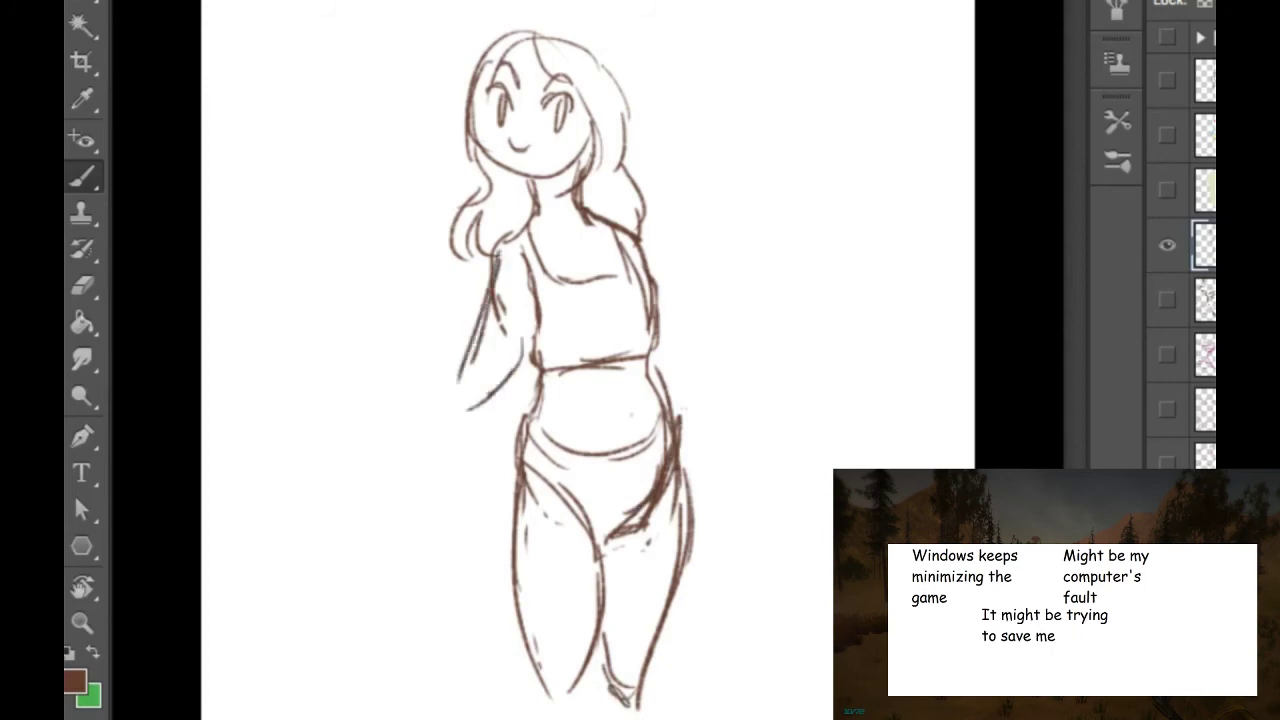
{"action": "left_click_drag", "start_coordinate": [468, 356], "coordinate": [388, 455]}
{"action": "left_click_drag", "start_coordinate": [438, 384], "coordinate": [398, 447]}
{"action": "mouse_move", "coordinate": [469, 390]}
{"action": "left_mouse_down"}
{"action": "mouse_move", "coordinate": [473, 415]}
{"action": "mouse_move", "coordinate": [396, 460]}
{"action": "left_mouse_up"}
{"action": "left_click_drag", "start_coordinate": [442, 402], "coordinate": [348, 494]}
{"action": "mouse_move", "coordinate": [349, 492]}
{"action": "left_mouse_down"}
{"action": "mouse_move", "coordinate": [422, 460]}
{"action": "mouse_move", "coordinate": [394, 488]}
{"action": "left_mouse_up"}
{"action": "mouse_move", "coordinate": [388, 472]}
{"action": "left_mouse_down"}
{"action": "mouse_move", "coordinate": [392, 500]}
{"action": "mouse_move", "coordinate": [329, 511]}
{"action": "left_mouse_up"}
Step: Draw a rectangular boombox below the hand with two round speakers as eyes and an open mouth between them
{"action": "left_click_drag", "start_coordinate": [392, 497], "coordinate": [254, 510]}
{"action": "left_click_drag", "start_coordinate": [262, 512], "coordinate": [261, 618]}
{"action": "left_click_drag", "start_coordinate": [271, 562], "coordinate": [265, 606]}
{"action": "left_click_drag", "start_coordinate": [265, 607], "coordinate": [414, 600]}
{"action": "left_click_drag", "start_coordinate": [408, 488], "coordinate": [418, 598]}
{"action": "left_click_drag", "start_coordinate": [400, 600], "coordinate": [344, 606]}
{"action": "left_click_drag", "start_coordinate": [300, 522], "coordinate": [292, 584]}
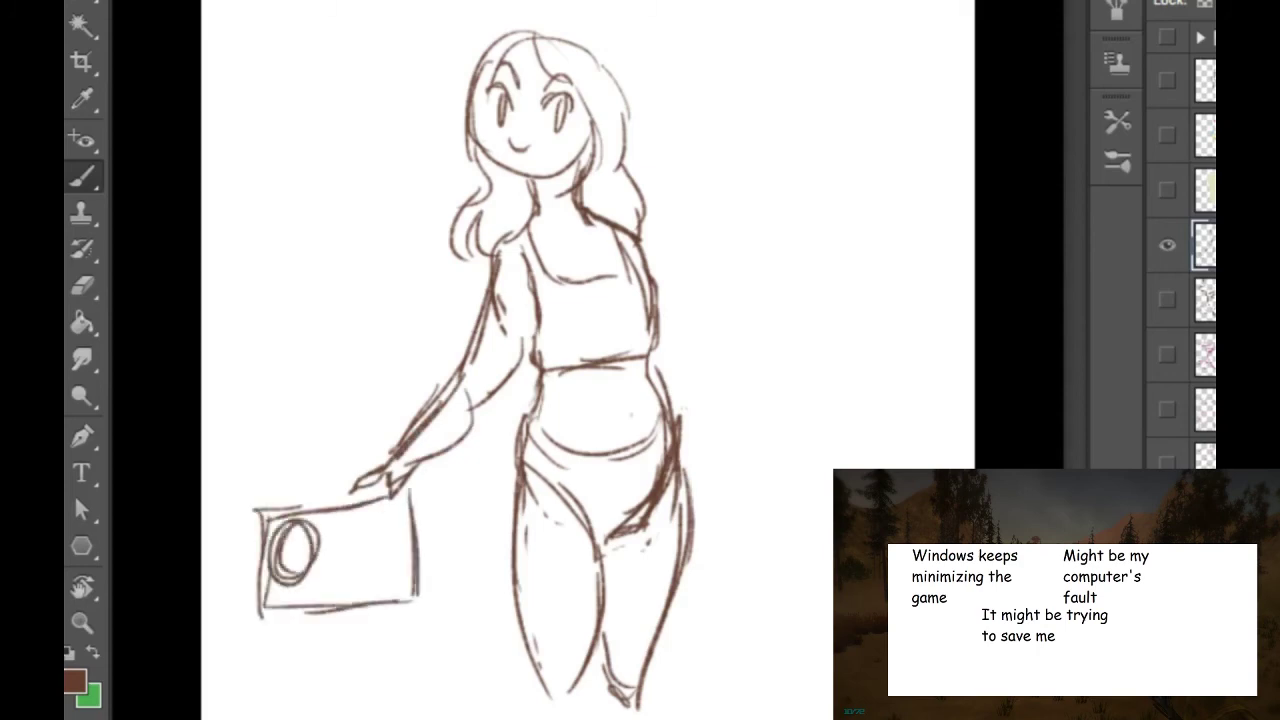
{"action": "mouse_move", "coordinate": [376, 514]}
{"action": "left_mouse_down"}
{"action": "mouse_move", "coordinate": [406, 510]}
{"action": "mouse_move", "coordinate": [402, 560]}
{"action": "left_mouse_up"}
{"action": "mouse_move", "coordinate": [318, 572]}
{"action": "left_mouse_down"}
{"action": "mouse_move", "coordinate": [370, 590]}
{"action": "mouse_move", "coordinate": [318, 588]}
{"action": "left_mouse_up"}
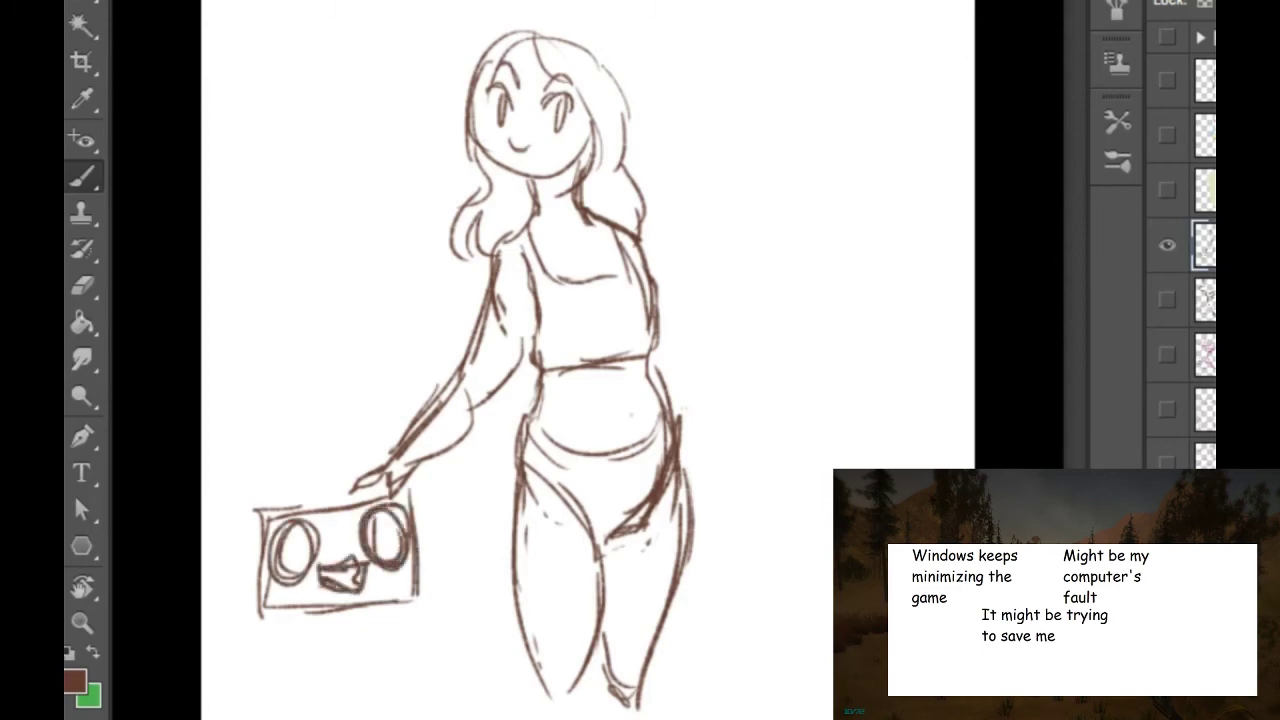
Step: Start both lower legs below the knees down to the canvas edge and add a navel
{"action": "mouse_move", "coordinate": [584, 718]}
{"action": "left_mouse_down"}
{"action": "mouse_move", "coordinate": [590, 662]}
{"action": "mouse_move", "coordinate": [526, 718]}
{"action": "left_mouse_up"}
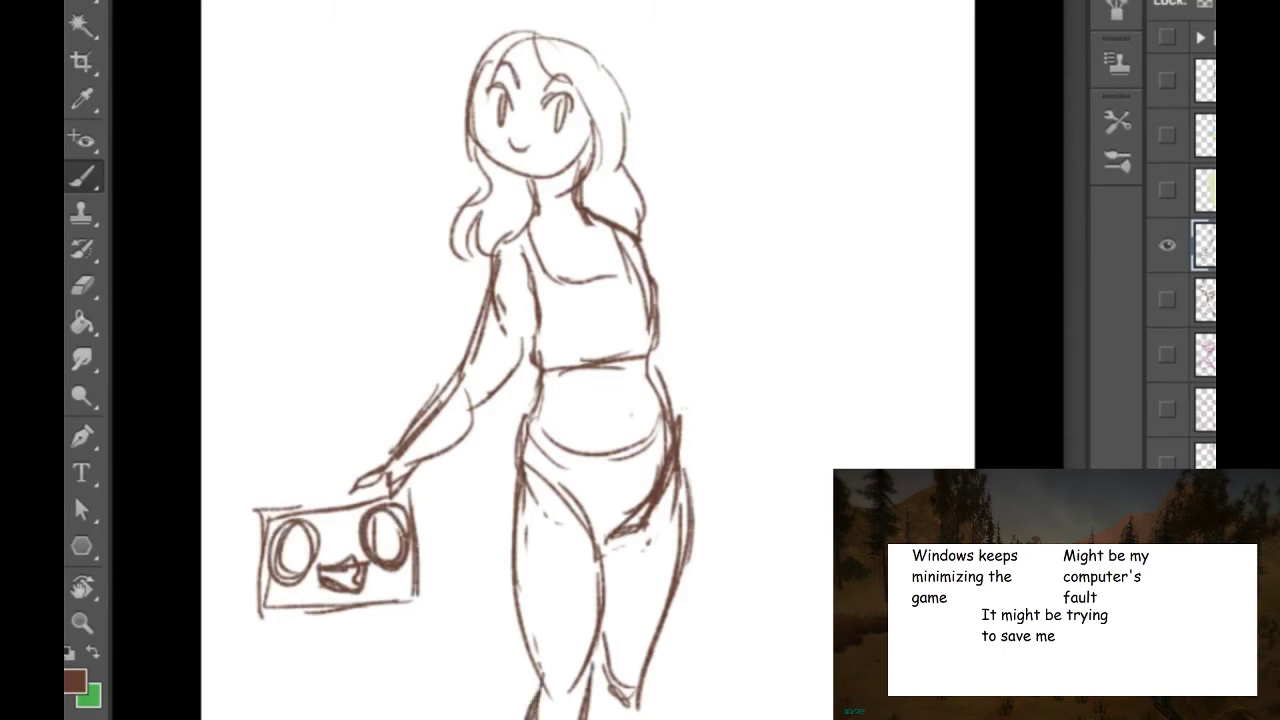
{"action": "left_click_drag", "start_coordinate": [656, 658], "coordinate": [652, 718]}
{"action": "left_click_drag", "start_coordinate": [642, 654], "coordinate": [650, 718]}
{"action": "left_click_drag", "start_coordinate": [622, 415], "coordinate": [622, 431]}
Step: Reshape the face with a front hair strand over the forehead, a narrower cheek and jaw, and a nose mark
{"action": "left_click_drag", "start_coordinate": [518, 46], "coordinate": [474, 126]}
{"action": "mouse_move", "coordinate": [502, 68]}
{"action": "left_mouse_down"}
{"action": "mouse_move", "coordinate": [472, 158]}
{"action": "mouse_move", "coordinate": [482, 178]}
{"action": "left_mouse_up"}
{"action": "left_click_drag", "start_coordinate": [508, 122], "coordinate": [486, 178]}
{"action": "mouse_move", "coordinate": [506, 174]}
{"action": "left_mouse_down"}
{"action": "mouse_move", "coordinate": [518, 190]}
{"action": "mouse_move", "coordinate": [556, 186]}
{"action": "left_mouse_up"}
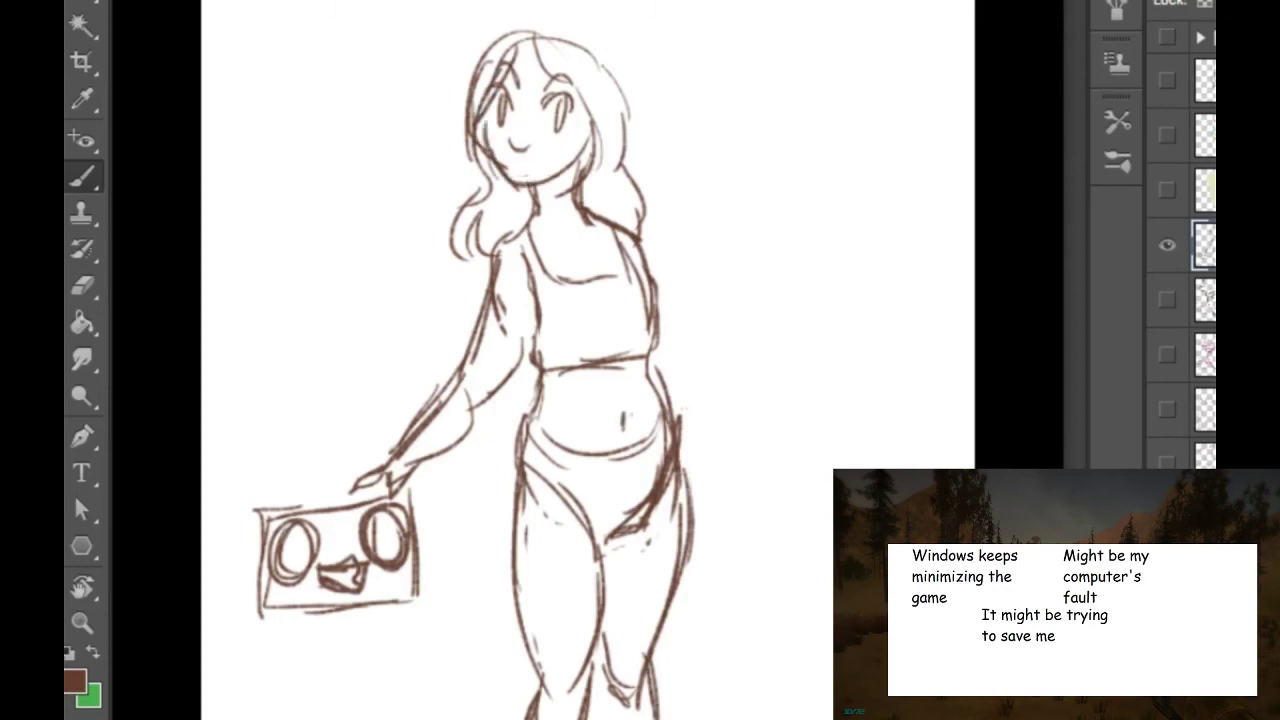
{"action": "left_click_drag", "start_coordinate": [516, 123], "coordinate": [520, 129]}
Step: Refine the waistband and the top's hem with a gathered fold, and redraw the nose and a wider smile
{"action": "left_click_drag", "start_coordinate": [530, 420], "coordinate": [578, 454]}
{"action": "mouse_move", "coordinate": [610, 332]}
{"action": "left_mouse_down"}
{"action": "mouse_move", "coordinate": [580, 363]}
{"action": "mouse_move", "coordinate": [655, 351]}
{"action": "left_mouse_up"}
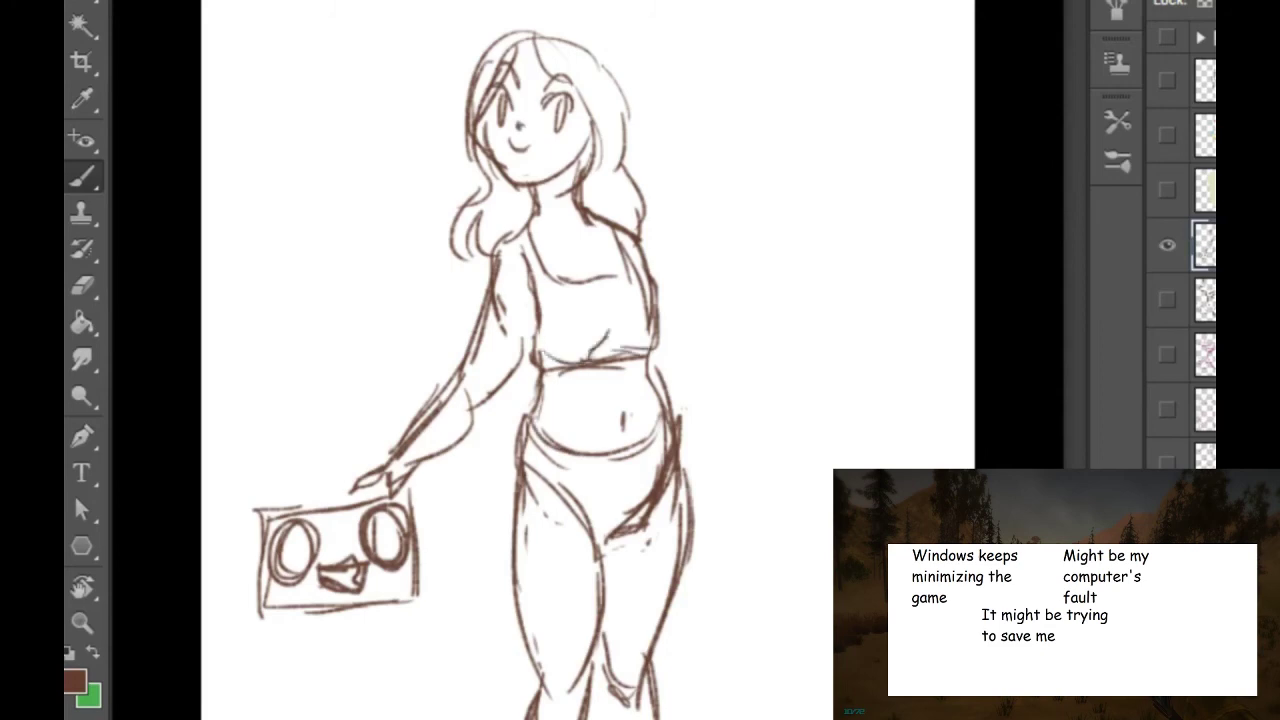
{"action": "left_click_drag", "start_coordinate": [519, 124], "coordinate": [514, 150]}
{"action": "mouse_move", "coordinate": [518, 98]}
{"action": "left_mouse_down"}
{"action": "mouse_move", "coordinate": [524, 164]}
{"action": "mouse_move", "coordinate": [552, 152]}
{"action": "left_mouse_up"}
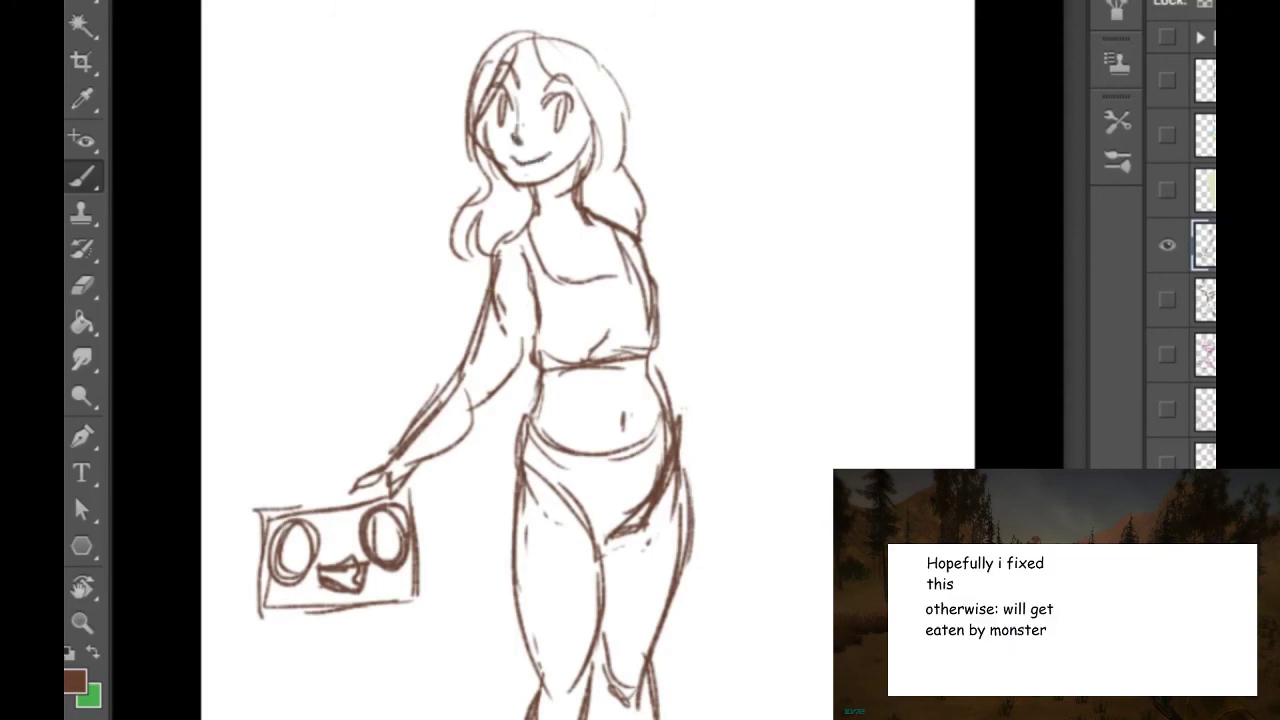
Step: Add the inner line of the second lower leg and draw a boxy carrying handle on top of the boombox
{"action": "left_click_drag", "start_coordinate": [650, 262], "coordinate": [651, 277]}
{"action": "left_click_drag", "start_coordinate": [600, 662], "coordinate": [606, 718]}
{"action": "left_click_drag", "start_coordinate": [298, 487], "coordinate": [294, 507]}
{"action": "mouse_move", "coordinate": [277, 490]}
{"action": "left_mouse_down"}
{"action": "mouse_move", "coordinate": [298, 487]}
{"action": "mouse_move", "coordinate": [283, 506]}
{"action": "left_mouse_up"}
{"action": "mouse_move", "coordinate": [298, 498]}
{"action": "left_mouse_down"}
{"action": "mouse_move", "coordinate": [325, 508]}
{"action": "mouse_move", "coordinate": [272, 491]}
{"action": "mouse_move", "coordinate": [277, 443]}
{"action": "mouse_move", "coordinate": [348, 436]}
{"action": "mouse_move", "coordinate": [352, 478]}
{"action": "mouse_move", "coordinate": [372, 470]}
{"action": "mouse_move", "coordinate": [293, 461]}
{"action": "left_mouse_up"}
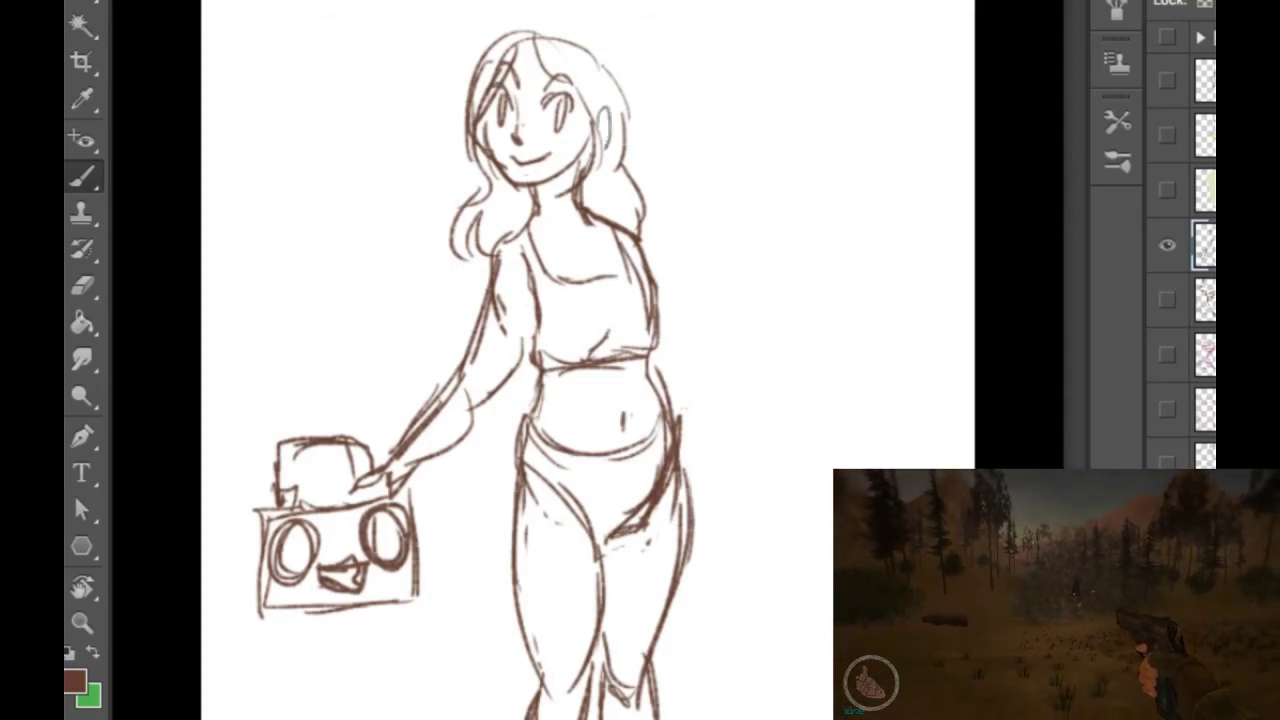
Step: Try a straight second arm hanging from the shoulder down past the hip
{"action": "mouse_move", "coordinate": [657, 284]}
{"action": "left_mouse_down"}
{"action": "mouse_move", "coordinate": [670, 310]}
{"action": "mouse_move", "coordinate": [676, 300]}
{"action": "left_mouse_up"}
{"action": "mouse_move", "coordinate": [650, 256]}
{"action": "left_mouse_down"}
{"action": "mouse_move", "coordinate": [692, 342]}
{"action": "mouse_move", "coordinate": [706, 442]}
{"action": "left_mouse_up"}
{"action": "left_click_drag", "start_coordinate": [698, 370], "coordinate": [712, 470]}
{"action": "left_click_drag", "start_coordinate": [662, 314], "coordinate": [666, 326]}
{"action": "left_click_drag", "start_coordinate": [652, 278], "coordinate": [722, 484]}
{"action": "left_click_drag", "start_coordinate": [682, 376], "coordinate": [706, 544]}
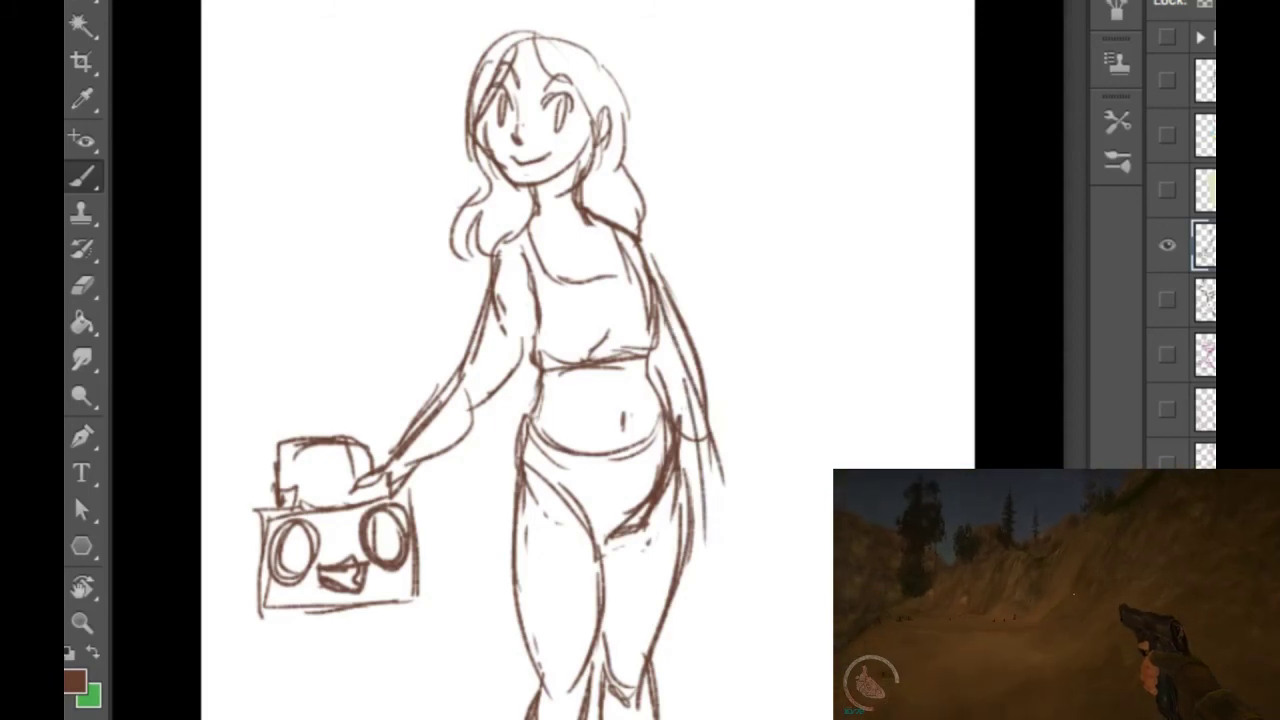
Step: Outline a speech bubble rising from the boombox and hand-letter "SEX MUSIC" inside it
{"action": "mouse_move", "coordinate": [311, 84]}
{"action": "left_mouse_down"}
{"action": "mouse_move", "coordinate": [288, 182]}
{"action": "mouse_move", "coordinate": [310, 406]}
{"action": "mouse_move", "coordinate": [443, 188]}
{"action": "mouse_move", "coordinate": [433, 161]}
{"action": "left_mouse_up"}
{"action": "left_click_drag", "start_coordinate": [294, 66], "coordinate": [360, 60]}
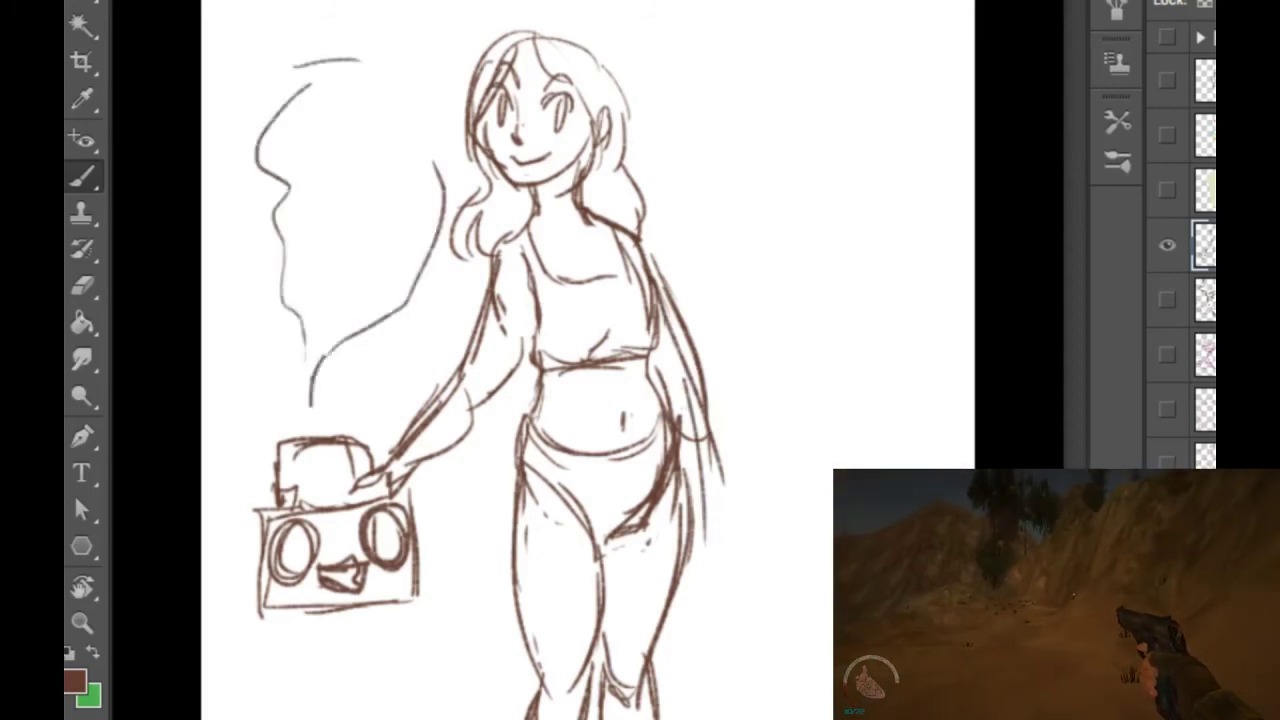
{"action": "mouse_move", "coordinate": [288, 128]}
{"action": "left_mouse_down"}
{"action": "mouse_move", "coordinate": [322, 168]}
{"action": "mouse_move", "coordinate": [300, 182]}
{"action": "left_mouse_up"}
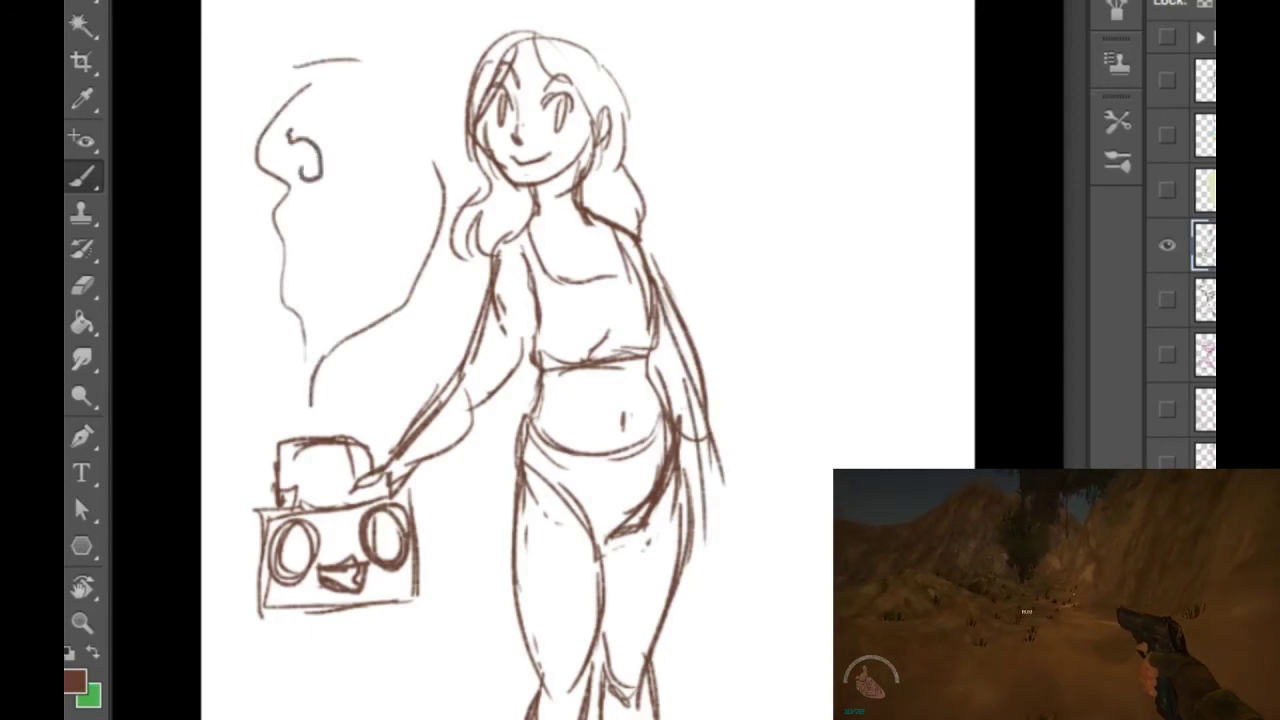
{"action": "mouse_move", "coordinate": [344, 115]}
{"action": "left_mouse_down"}
{"action": "mouse_move", "coordinate": [328, 182]}
{"action": "mouse_move", "coordinate": [360, 178]}
{"action": "left_mouse_up"}
{"action": "left_click_drag", "start_coordinate": [332, 150], "coordinate": [390, 166]}
{"action": "left_click_drag", "start_coordinate": [387, 118], "coordinate": [366, 168]}
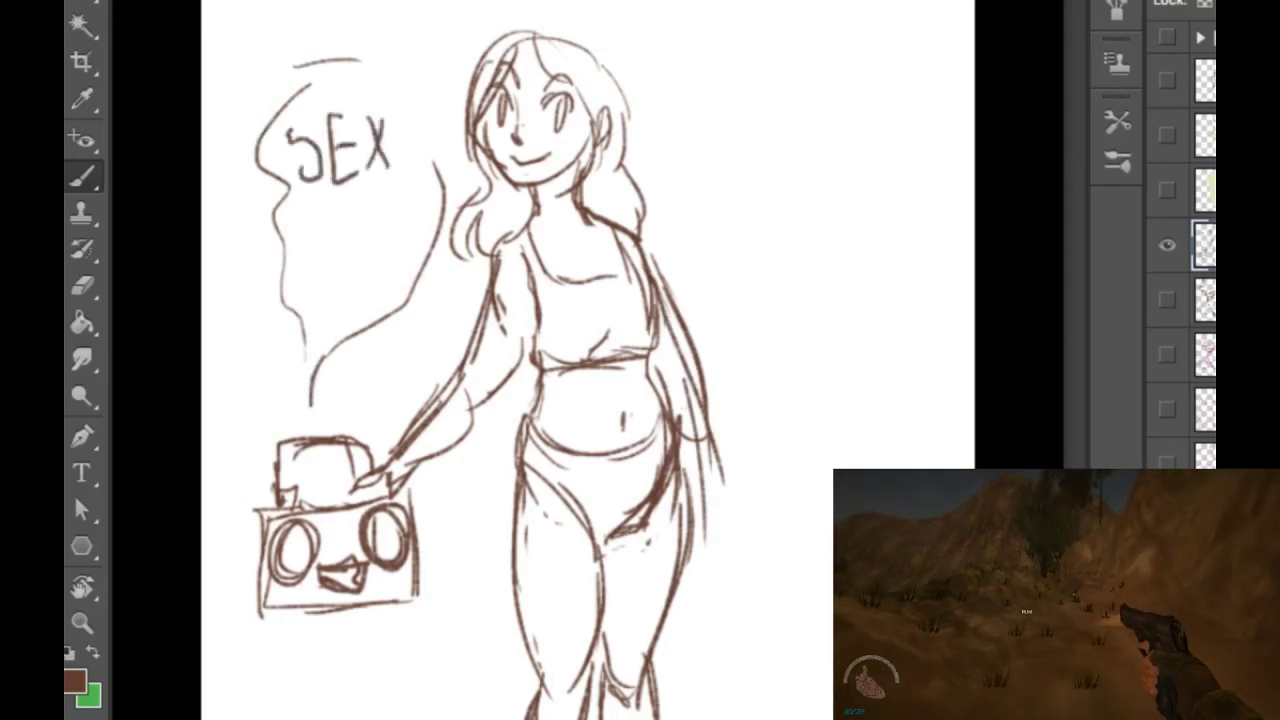
{"action": "mouse_move", "coordinate": [305, 286]}
{"action": "left_mouse_down"}
{"action": "mouse_move", "coordinate": [330, 223]}
{"action": "mouse_move", "coordinate": [326, 306]}
{"action": "left_mouse_up"}
{"action": "left_click_drag", "start_coordinate": [342, 229], "coordinate": [350, 288]}
{"action": "mouse_move", "coordinate": [372, 206]}
{"action": "left_mouse_down"}
{"action": "mouse_move", "coordinate": [368, 284]}
{"action": "mouse_move", "coordinate": [396, 186]}
{"action": "mouse_move", "coordinate": [386, 246]}
{"action": "mouse_move", "coordinate": [396, 242]}
{"action": "left_mouse_up"}
{"action": "mouse_move", "coordinate": [412, 184]}
{"action": "left_mouse_down"}
{"action": "mouse_move", "coordinate": [400, 208]}
{"action": "mouse_move", "coordinate": [416, 232]}
{"action": "left_mouse_up"}
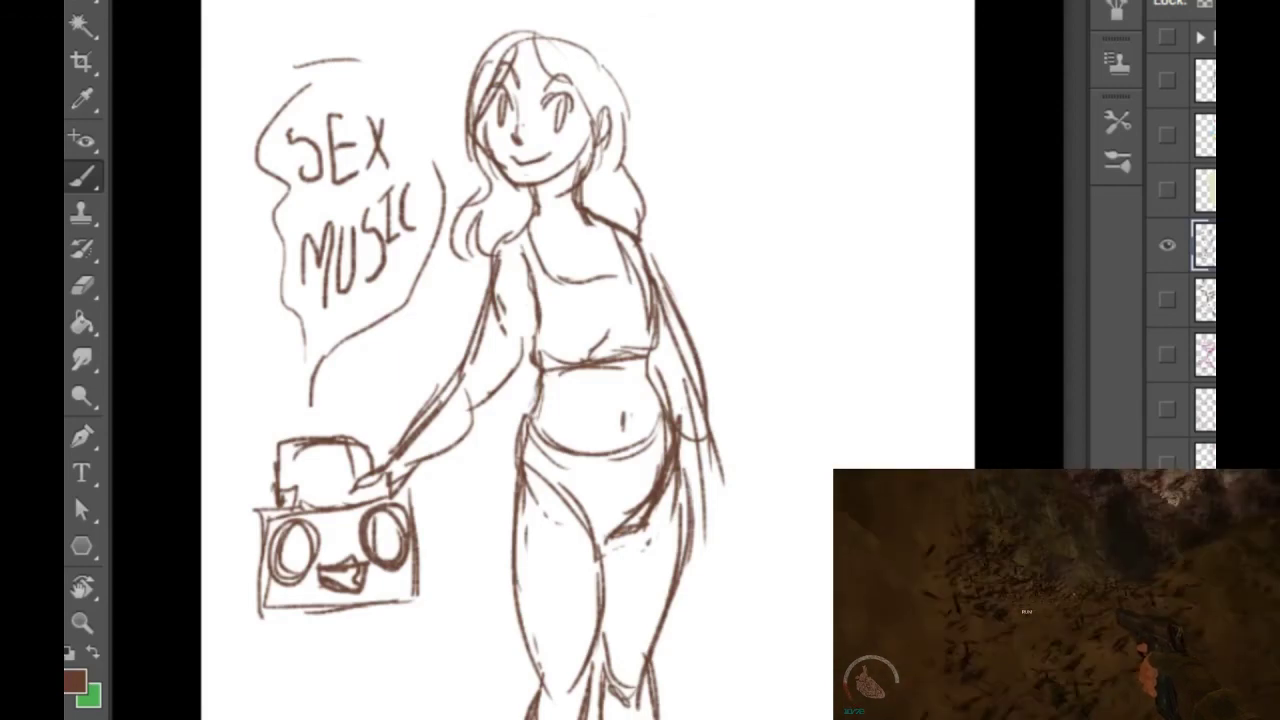
Step: Clean up the extra lines on the arm holding the boombox, redraw its underside and firm up the opposite shoulder
{"action": "left_click_drag", "start_coordinate": [482, 340], "coordinate": [442, 410]}
{"action": "mouse_move", "coordinate": [498, 300]}
{"action": "left_mouse_down"}
{"action": "mouse_move", "coordinate": [505, 322]}
{"action": "mouse_move", "coordinate": [470, 364]}
{"action": "mouse_move", "coordinate": [505, 336]}
{"action": "left_mouse_up"}
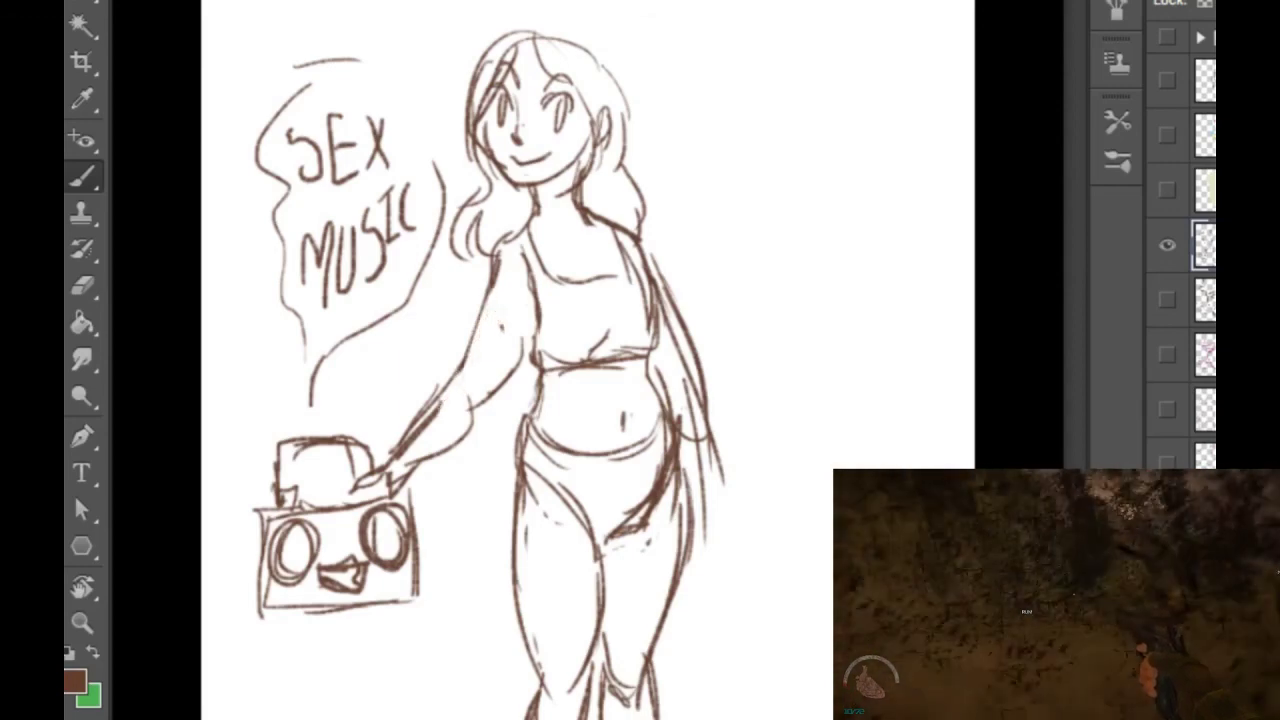
{"action": "left_click_drag", "start_coordinate": [440, 406], "coordinate": [405, 450]}
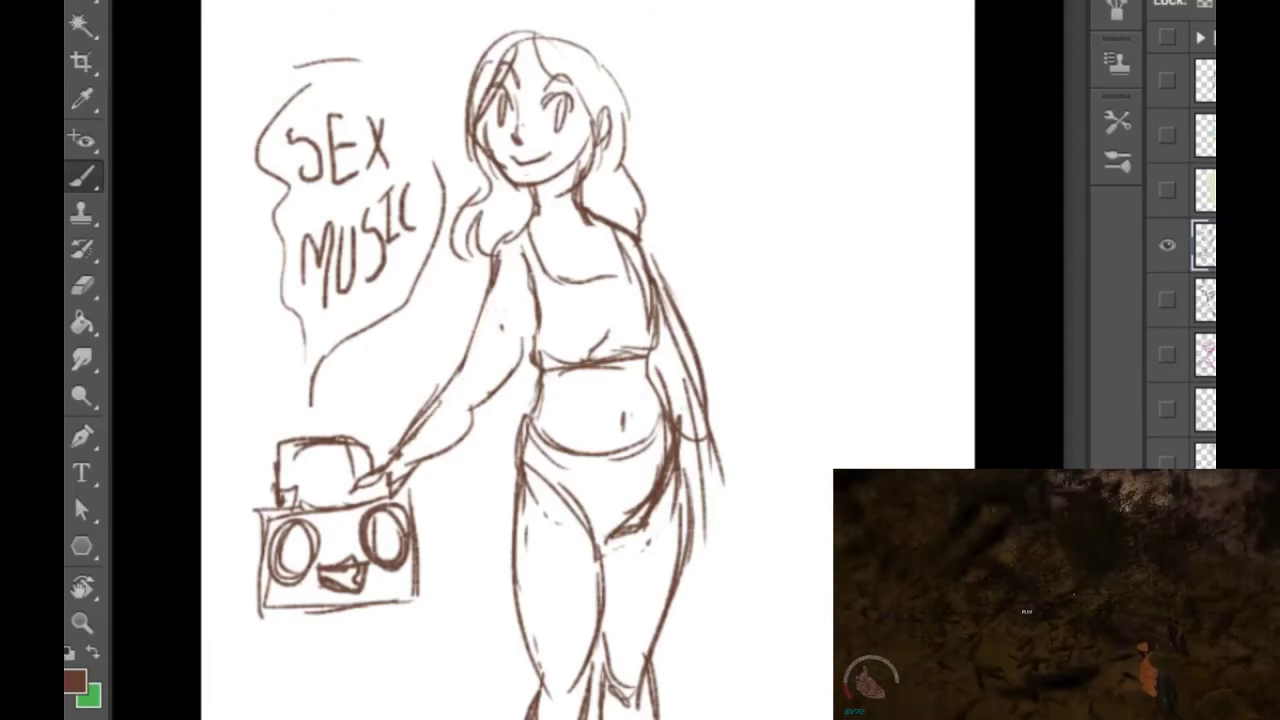
{"action": "mouse_move", "coordinate": [512, 314]}
{"action": "left_mouse_down"}
{"action": "mouse_move", "coordinate": [534, 322]}
{"action": "mouse_move", "coordinate": [450, 444]}
{"action": "left_mouse_up"}
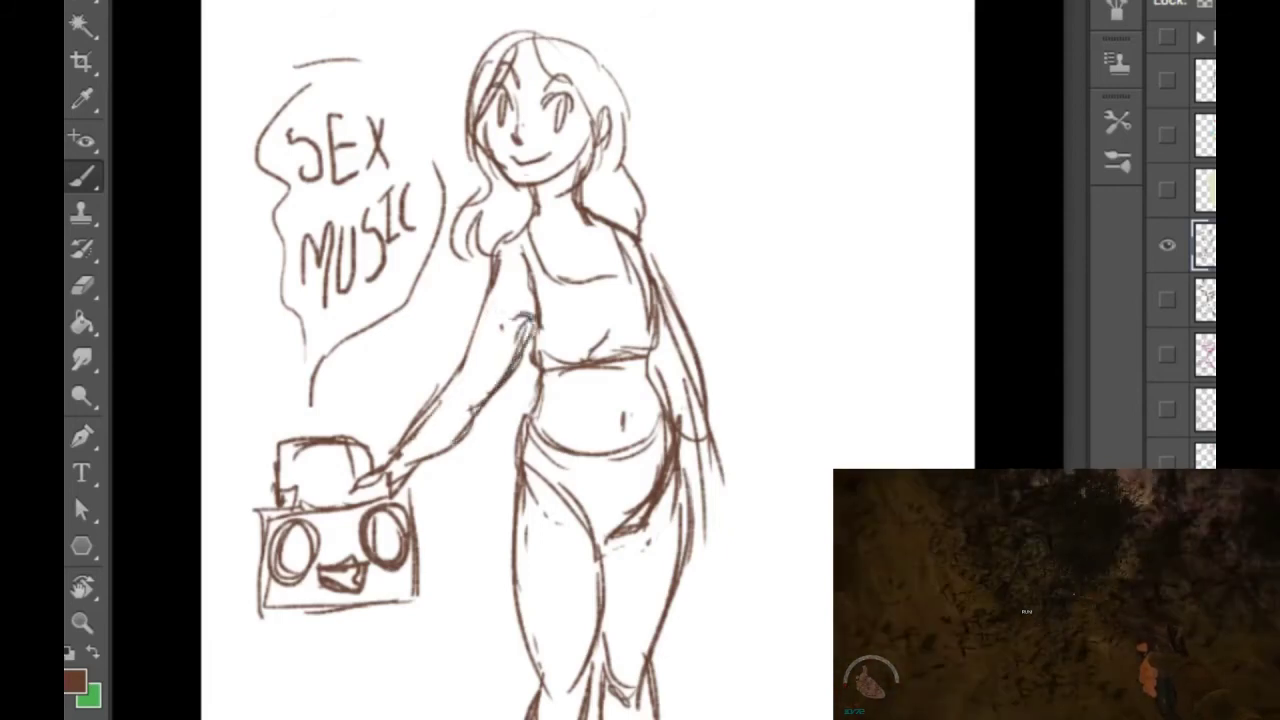
{"action": "left_click_drag", "start_coordinate": [520, 336], "coordinate": [402, 466]}
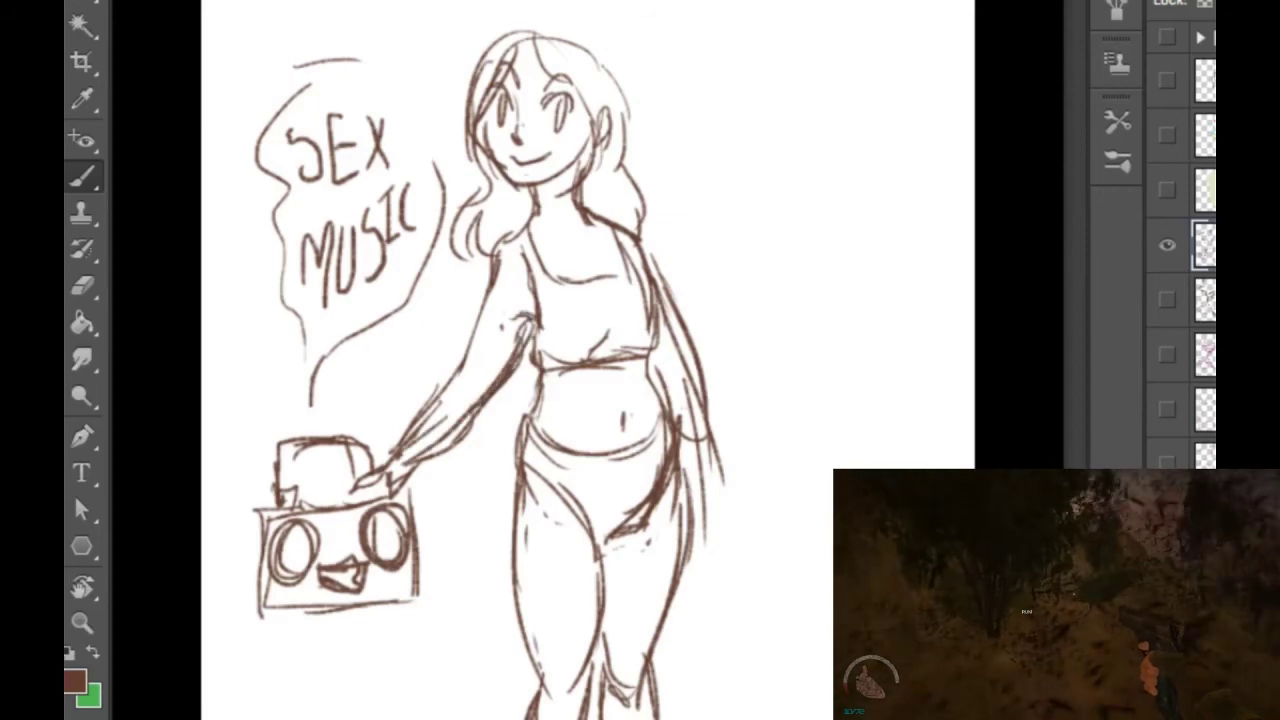
{"action": "left_click_drag", "start_coordinate": [614, 228], "coordinate": [670, 308]}
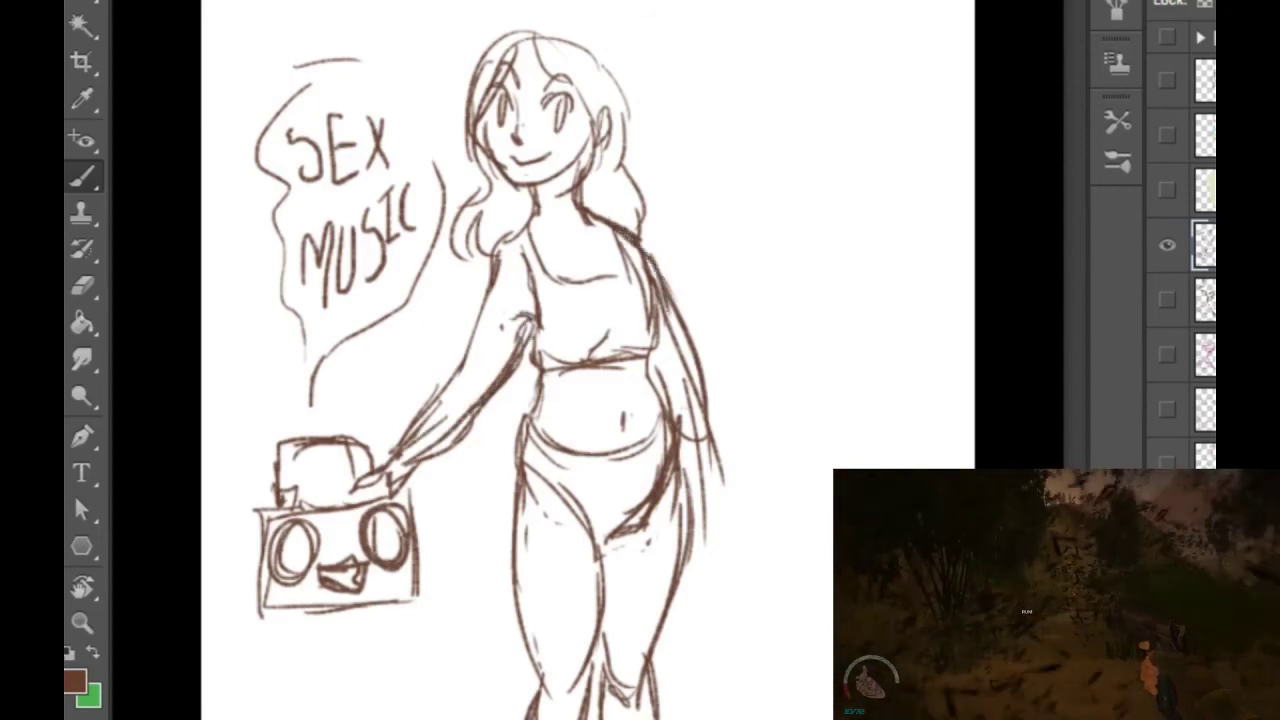
Step: Add a second curve to the top's neckline and redraw its hem as a wavy, folded edge
{"action": "mouse_move", "coordinate": [528, 236]}
{"action": "left_mouse_down"}
{"action": "mouse_move", "coordinate": [568, 284]}
{"action": "mouse_move", "coordinate": [597, 292]}
{"action": "mouse_move", "coordinate": [620, 280]}
{"action": "mouse_move", "coordinate": [626, 244]}
{"action": "left_mouse_up"}
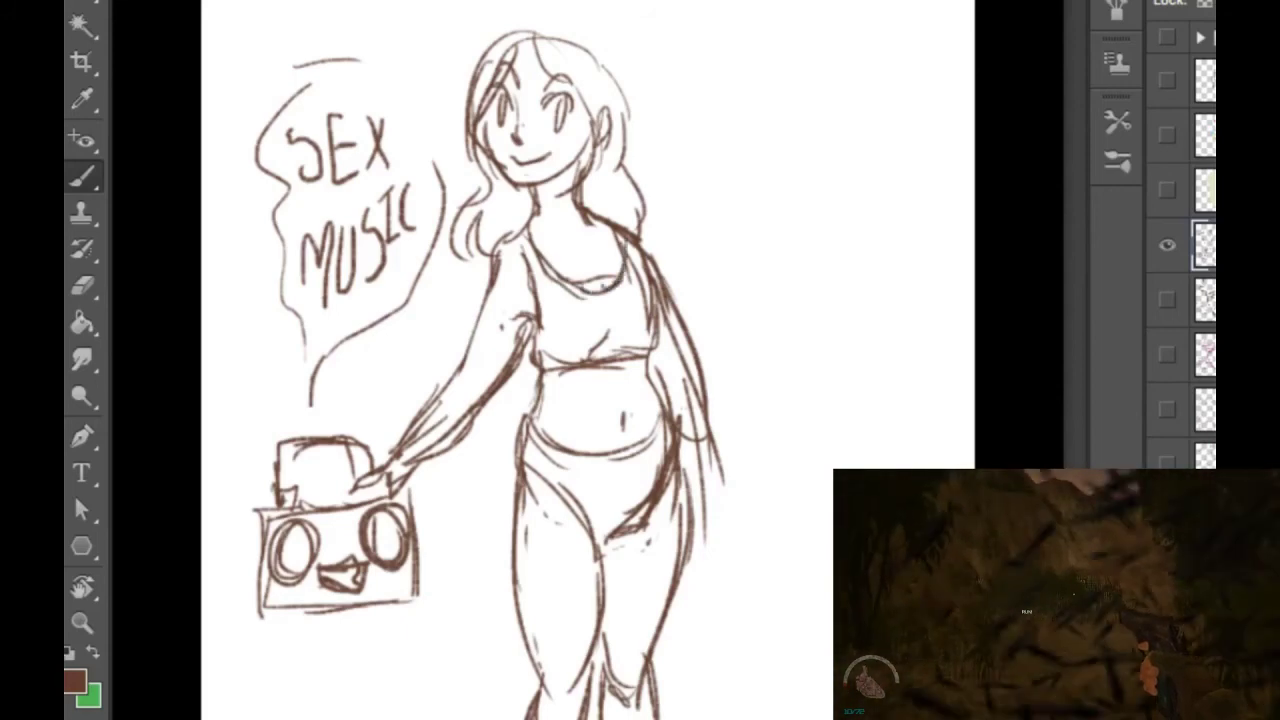
{"action": "mouse_move", "coordinate": [598, 357]}
{"action": "left_mouse_down"}
{"action": "mouse_move", "coordinate": [622, 331]}
{"action": "mouse_move", "coordinate": [650, 347]}
{"action": "mouse_move", "coordinate": [613, 344]}
{"action": "mouse_move", "coordinate": [600, 362]}
{"action": "mouse_move", "coordinate": [624, 360]}
{"action": "mouse_move", "coordinate": [596, 356]}
{"action": "mouse_move", "coordinate": [614, 332]}
{"action": "mouse_move", "coordinate": [633, 332]}
{"action": "left_mouse_up"}
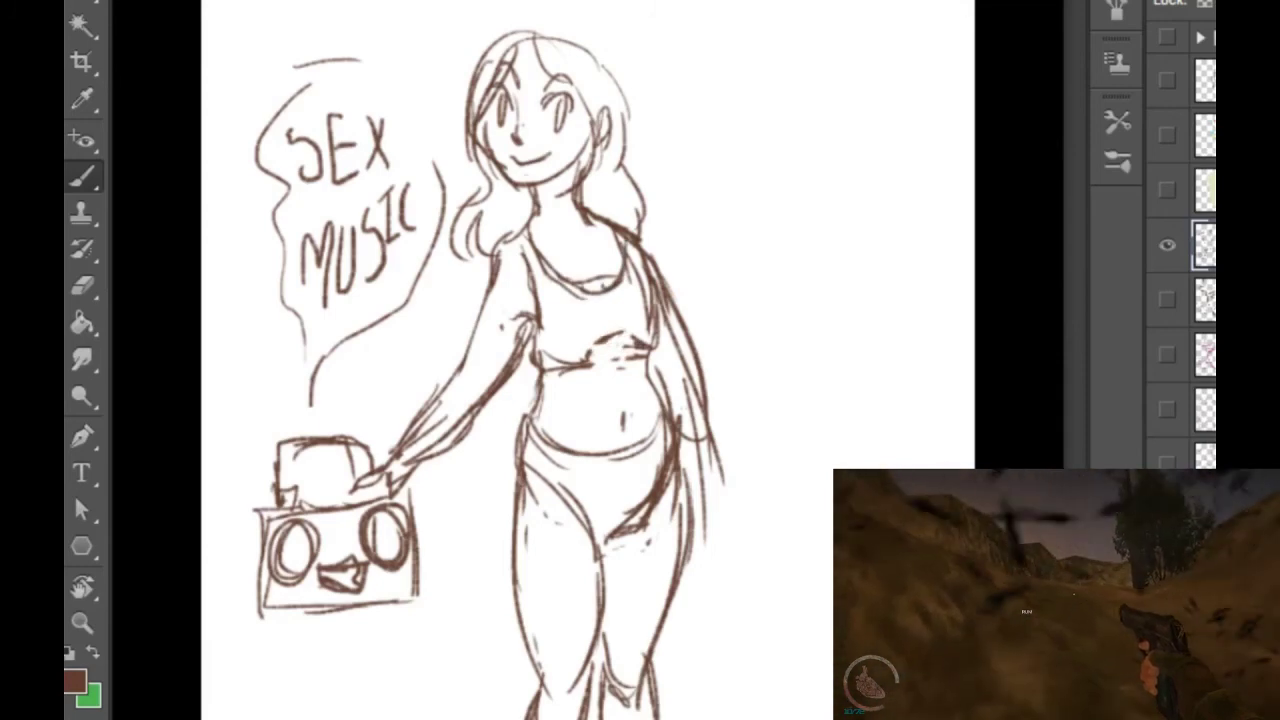
{"action": "mouse_move", "coordinate": [530, 357]}
{"action": "left_mouse_down"}
{"action": "mouse_move", "coordinate": [578, 366]}
{"action": "mouse_move", "coordinate": [648, 348]}
{"action": "left_mouse_up"}
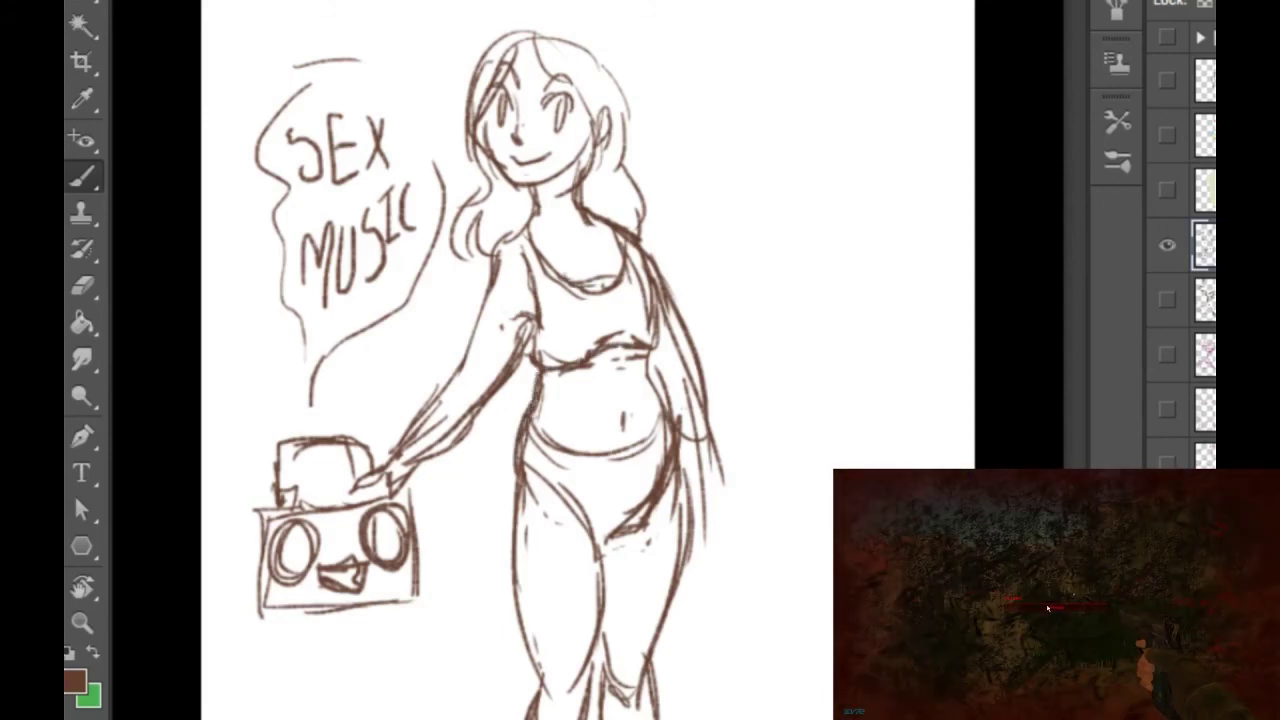
Step: Erase the hanging second arm and redraw it bent at the elbow with the forearm raised outward
{"action": "mouse_move", "coordinate": [705, 426]}
{"action": "left_mouse_down"}
{"action": "mouse_move", "coordinate": [663, 276]}
{"action": "mouse_move", "coordinate": [710, 470]}
{"action": "left_mouse_up"}
{"action": "left_click_drag", "start_coordinate": [699, 350], "coordinate": [722, 482]}
{"action": "left_click_drag", "start_coordinate": [686, 420], "coordinate": [705, 545]}
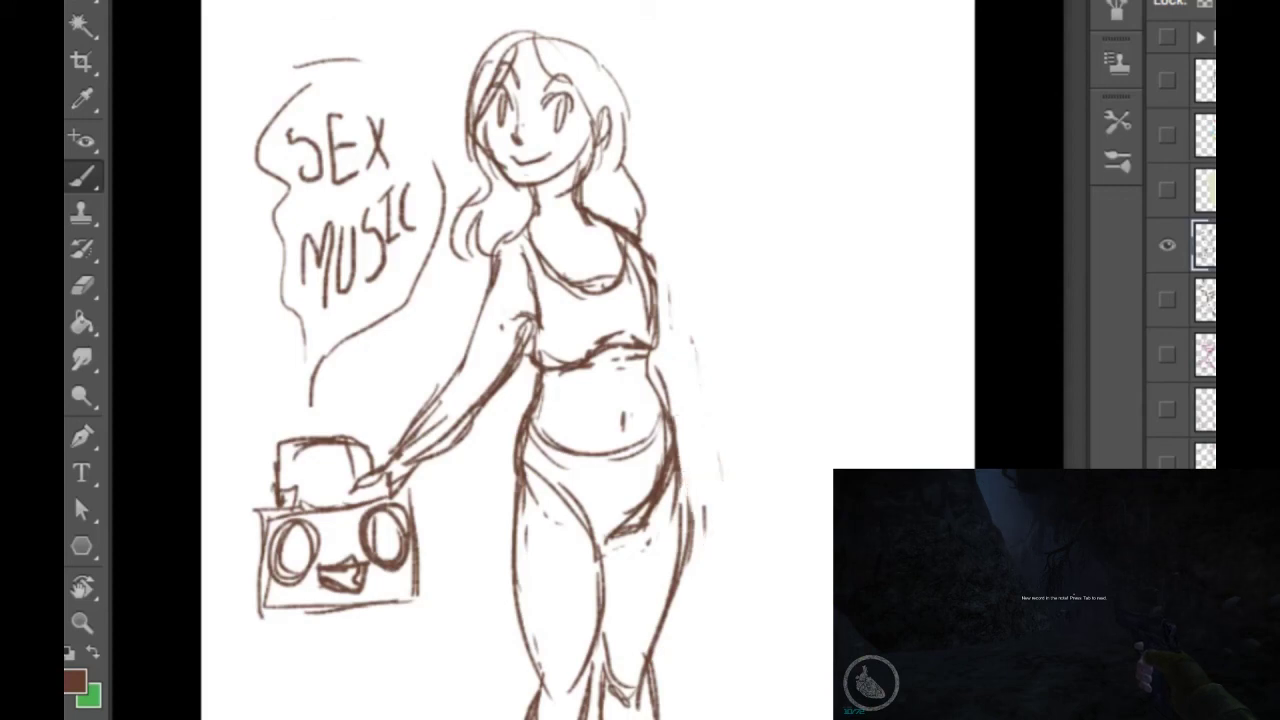
{"action": "left_click_drag", "start_coordinate": [666, 381], "coordinate": [718, 406]}
{"action": "mouse_move", "coordinate": [658, 290]}
{"action": "left_mouse_down"}
{"action": "mouse_move", "coordinate": [690, 330]}
{"action": "mouse_move", "coordinate": [712, 404]}
{"action": "mouse_move", "coordinate": [746, 308]}
{"action": "left_mouse_up"}
{"action": "left_click_drag", "start_coordinate": [708, 354], "coordinate": [758, 274]}
{"action": "mouse_move", "coordinate": [748, 346]}
{"action": "left_mouse_down"}
{"action": "mouse_move", "coordinate": [782, 262]}
{"action": "mouse_move", "coordinate": [720, 398]}
{"action": "mouse_move", "coordinate": [720, 344]}
{"action": "left_mouse_up"}
Step: Draw the raised hand with spread fingers and close the forearm's underside around the elbow
{"action": "left_click_drag", "start_coordinate": [732, 322], "coordinate": [760, 242]}
{"action": "mouse_move", "coordinate": [760, 242]}
{"action": "left_mouse_down"}
{"action": "mouse_move", "coordinate": [768, 280]}
{"action": "mouse_move", "coordinate": [824, 272]}
{"action": "left_mouse_up"}
{"action": "mouse_move", "coordinate": [768, 298]}
{"action": "left_mouse_down"}
{"action": "mouse_move", "coordinate": [780, 308]}
{"action": "mouse_move", "coordinate": [758, 318]}
{"action": "left_mouse_up"}
{"action": "left_click_drag", "start_coordinate": [806, 280], "coordinate": [764, 316]}
{"action": "mouse_move", "coordinate": [778, 306]}
{"action": "left_mouse_down"}
{"action": "mouse_move", "coordinate": [734, 386]}
{"action": "mouse_move", "coordinate": [688, 379]}
{"action": "mouse_move", "coordinate": [698, 362]}
{"action": "left_mouse_up"}
{"action": "left_click_drag", "start_coordinate": [690, 370], "coordinate": [704, 391]}
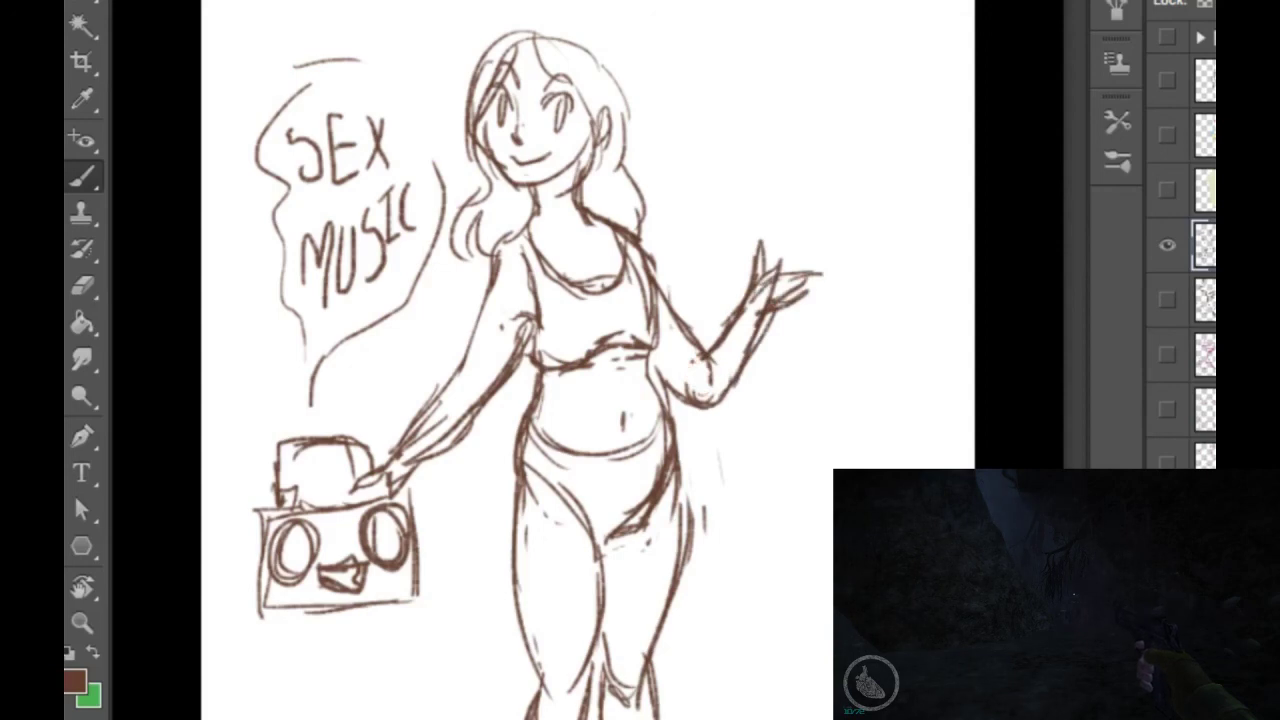
Step: Extend the fingers over the boombox handle and clean up and redraw the hip contour beside the bottoms
{"action": "left_click_drag", "start_coordinate": [362, 481], "coordinate": [340, 494]}
{"action": "left_click_drag", "start_coordinate": [676, 416], "coordinate": [681, 468]}
{"action": "left_click_drag", "start_coordinate": [672, 418], "coordinate": [680, 494]}
{"action": "left_click_drag", "start_coordinate": [691, 502], "coordinate": [704, 528]}
{"action": "left_click_drag", "start_coordinate": [663, 382], "coordinate": [671, 436]}
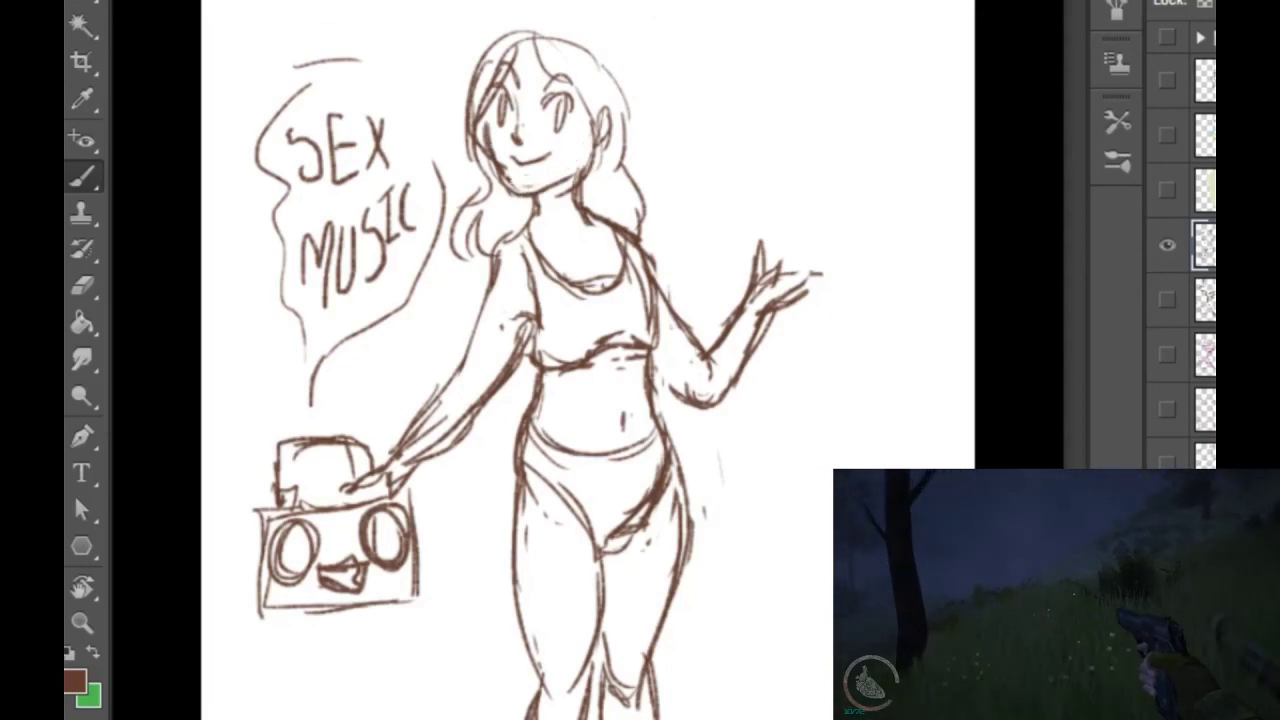
Step: Redraw the hair from the parting over the crown and down behind the ear to the shoulder
{"action": "mouse_move", "coordinate": [534, 31]}
{"action": "left_mouse_down"}
{"action": "mouse_move", "coordinate": [571, 91]}
{"action": "mouse_move", "coordinate": [565, 161]}
{"action": "mouse_move", "coordinate": [600, 146]}
{"action": "mouse_move", "coordinate": [567, 45]}
{"action": "left_mouse_up"}
{"action": "left_click_drag", "start_coordinate": [635, 113], "coordinate": [632, 193]}
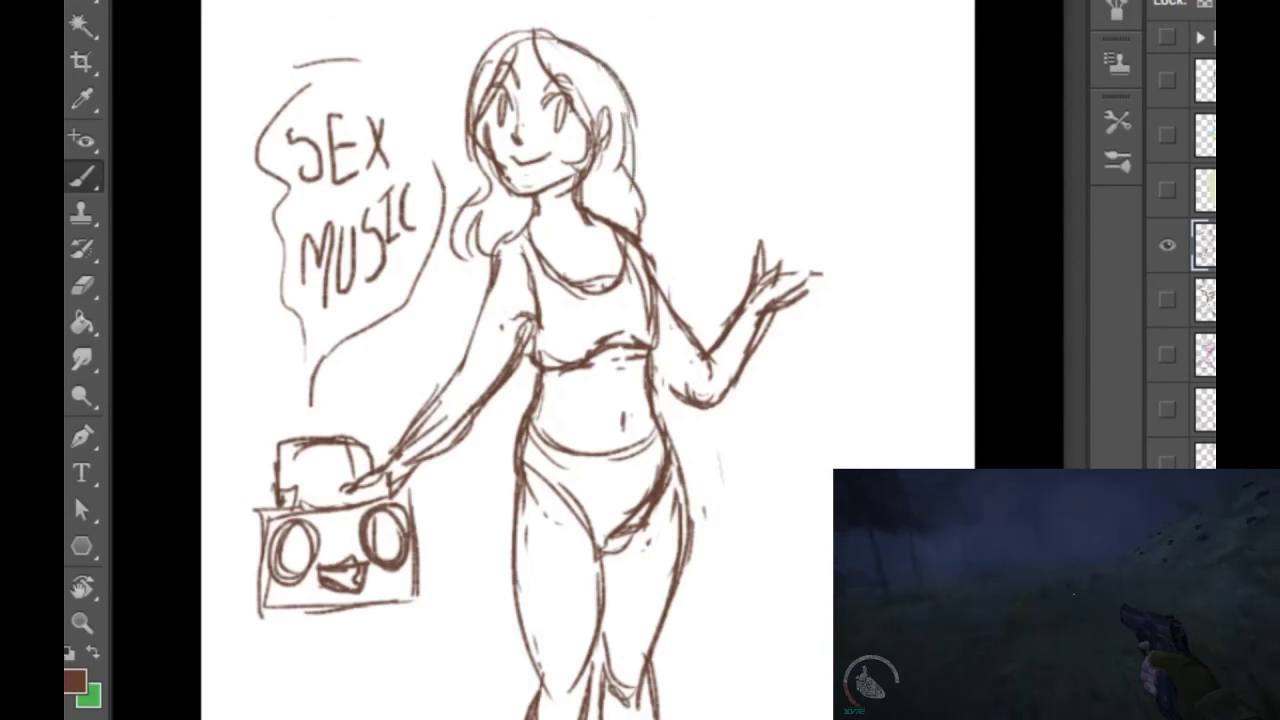
{"action": "left_click_drag", "start_coordinate": [628, 142], "coordinate": [641, 217]}
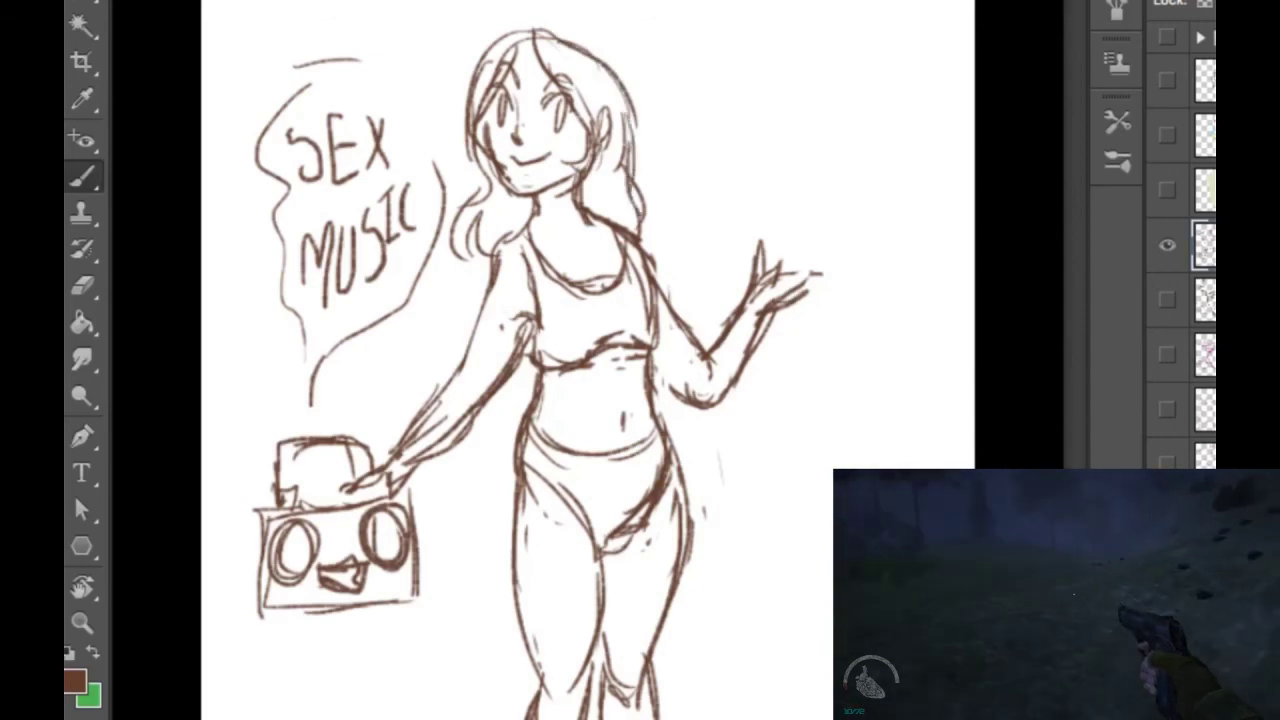
Step: Strengthen the boombox's base with a trailing cord and close the gap in the speech bubble's upper outline
{"action": "mouse_move", "coordinate": [262, 617]}
{"action": "left_mouse_down"}
{"action": "mouse_move", "coordinate": [450, 600]}
{"action": "mouse_move", "coordinate": [484, 628]}
{"action": "left_mouse_up"}
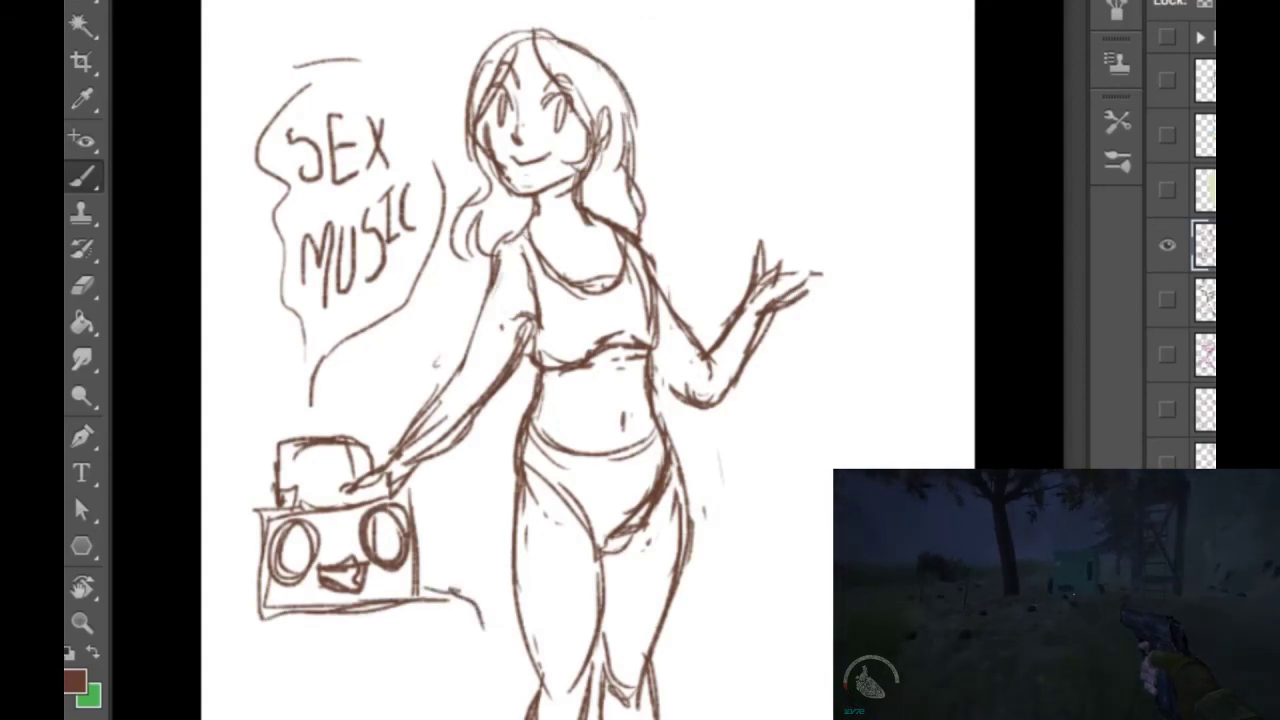
{"action": "left_click_drag", "start_coordinate": [368, 70], "coordinate": [442, 155]}
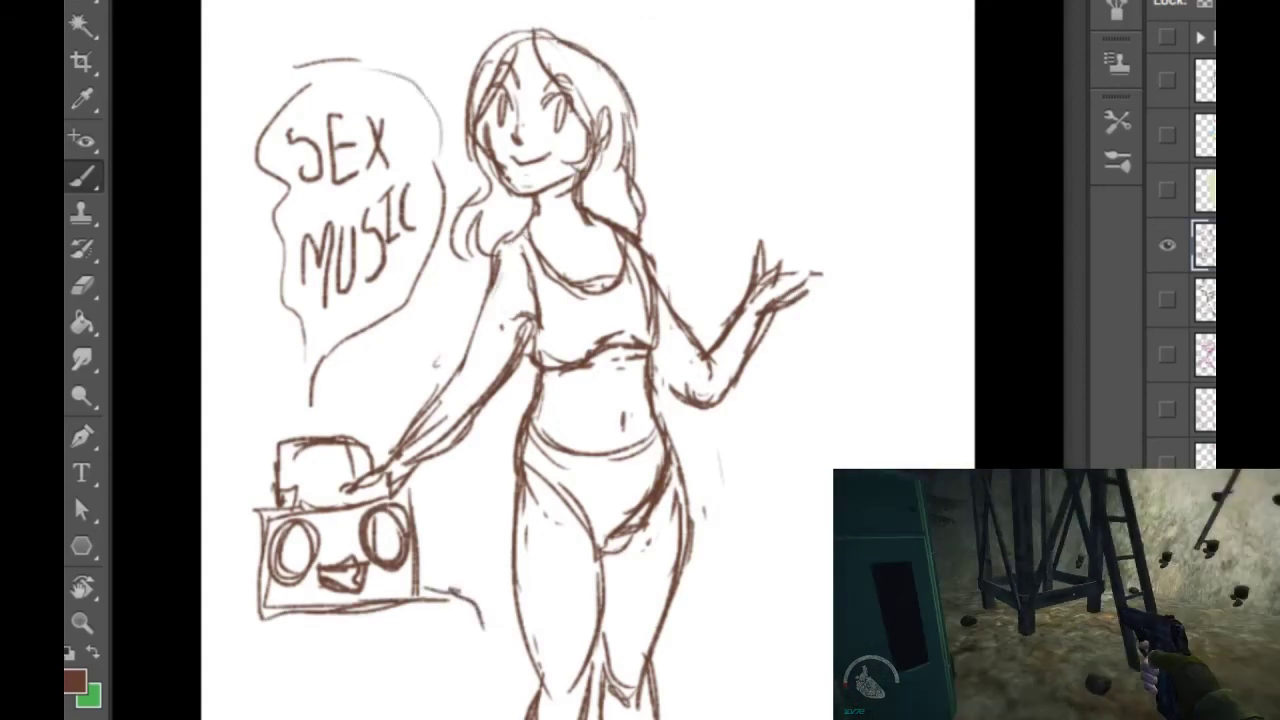
Step: Add a new layer and place it directly beneath the sketch layer
{"action": "key", "text": "ctrl+alt+shift+n"}
{"action": "left_click_drag", "start_coordinate": [1208, 246], "coordinate": [1208, 325]}
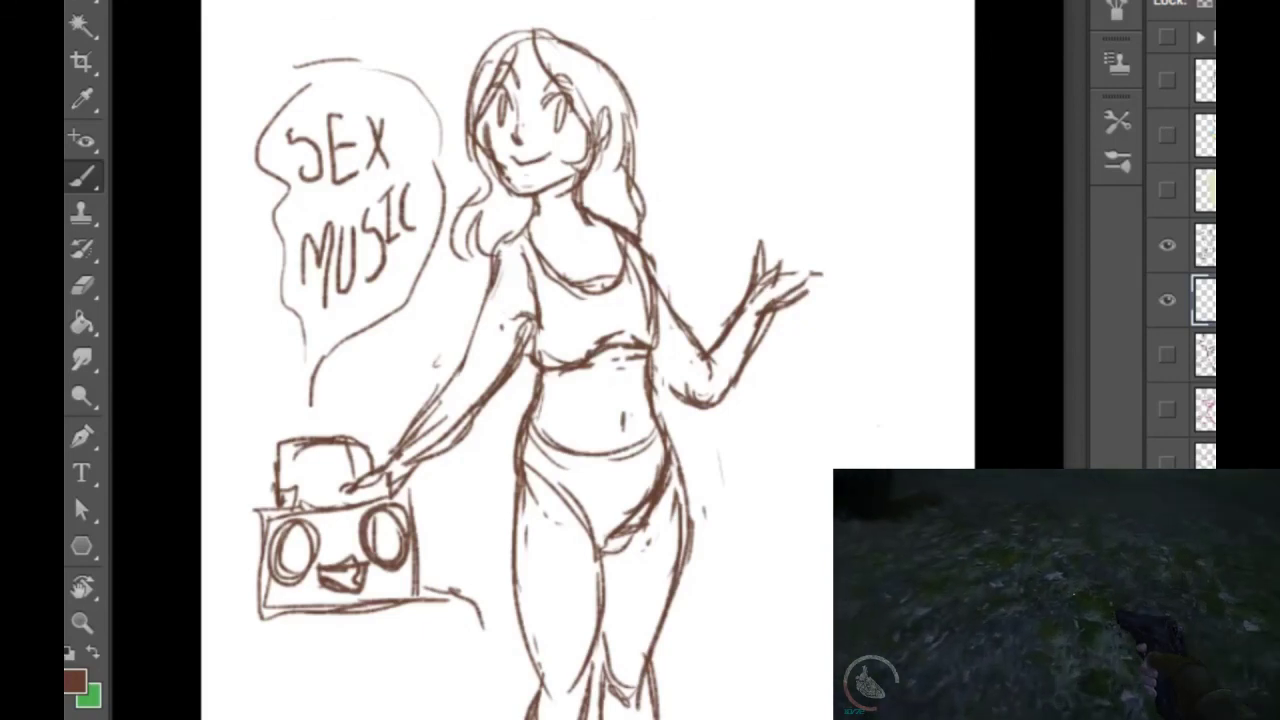
{"action": "left_click", "coordinate": [1205, 245]}
{"action": "left_click", "coordinate": [1205, 300]}
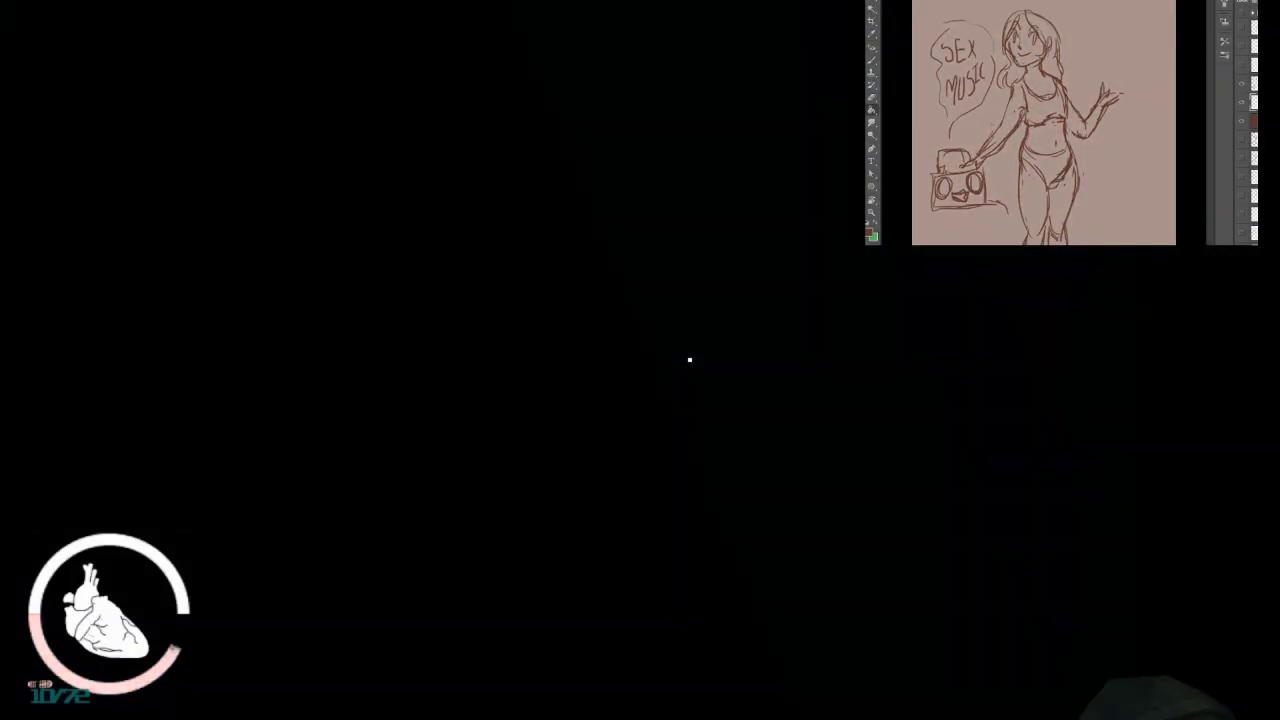
Step: Mix a pale yellow-green painting colour and fill the background layer with a greyer brown tone
{"action": "key", "text": "x"}
{"action": "key", "text": "i"}
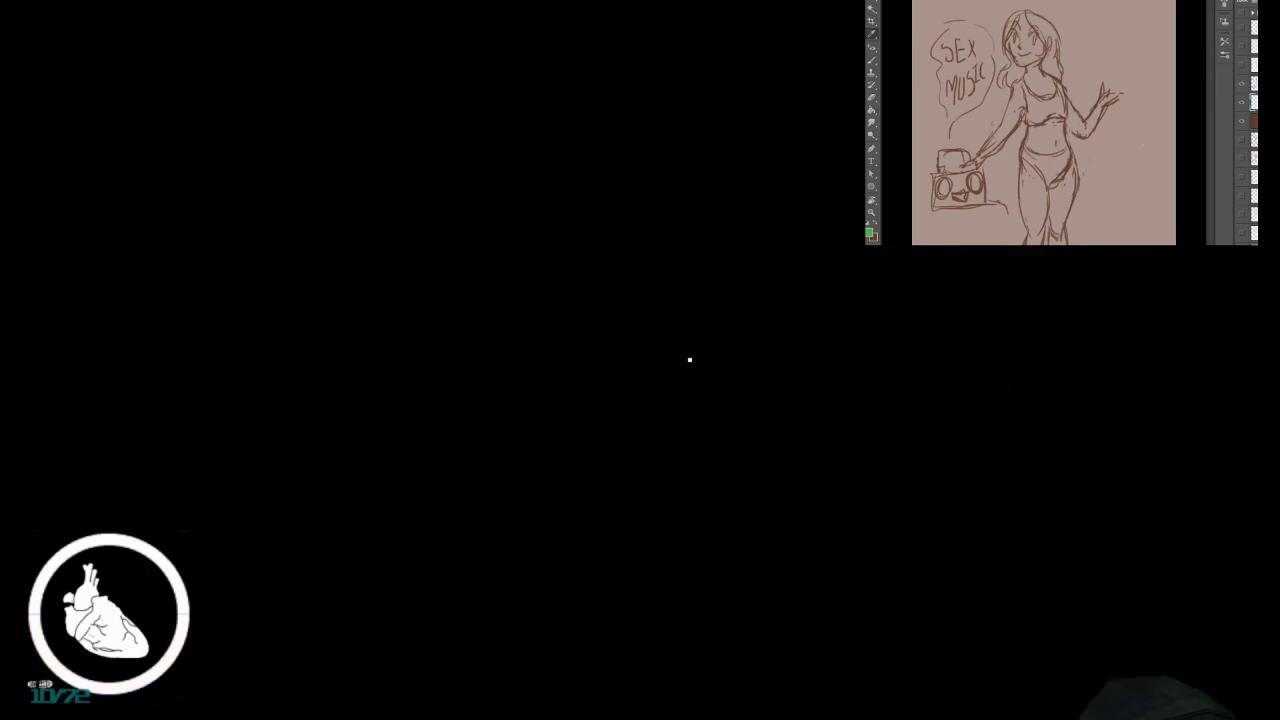
{"action": "key", "text": "g"}
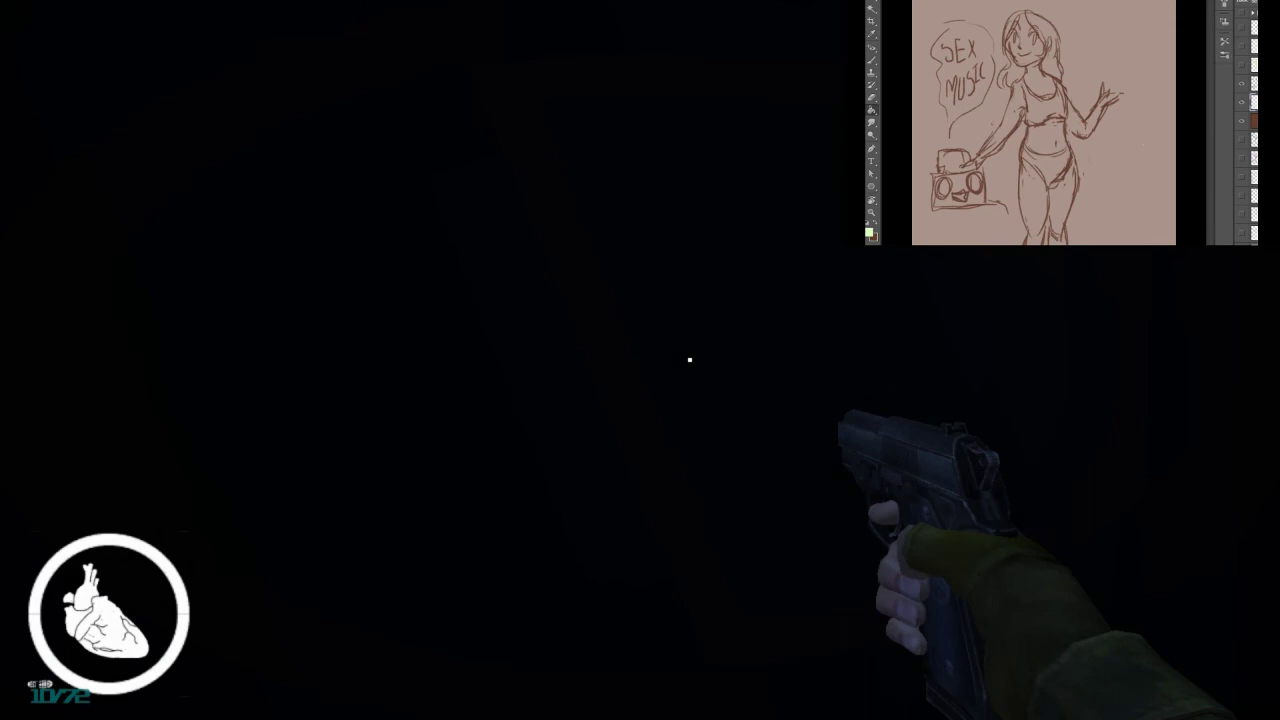
{"action": "left_click", "coordinate": [1254, 121]}
{"action": "key", "text": "x"}
{"action": "key", "text": "i"}
{"action": "key", "text": "g"}
{"action": "left_click", "coordinate": [1143, 145]}
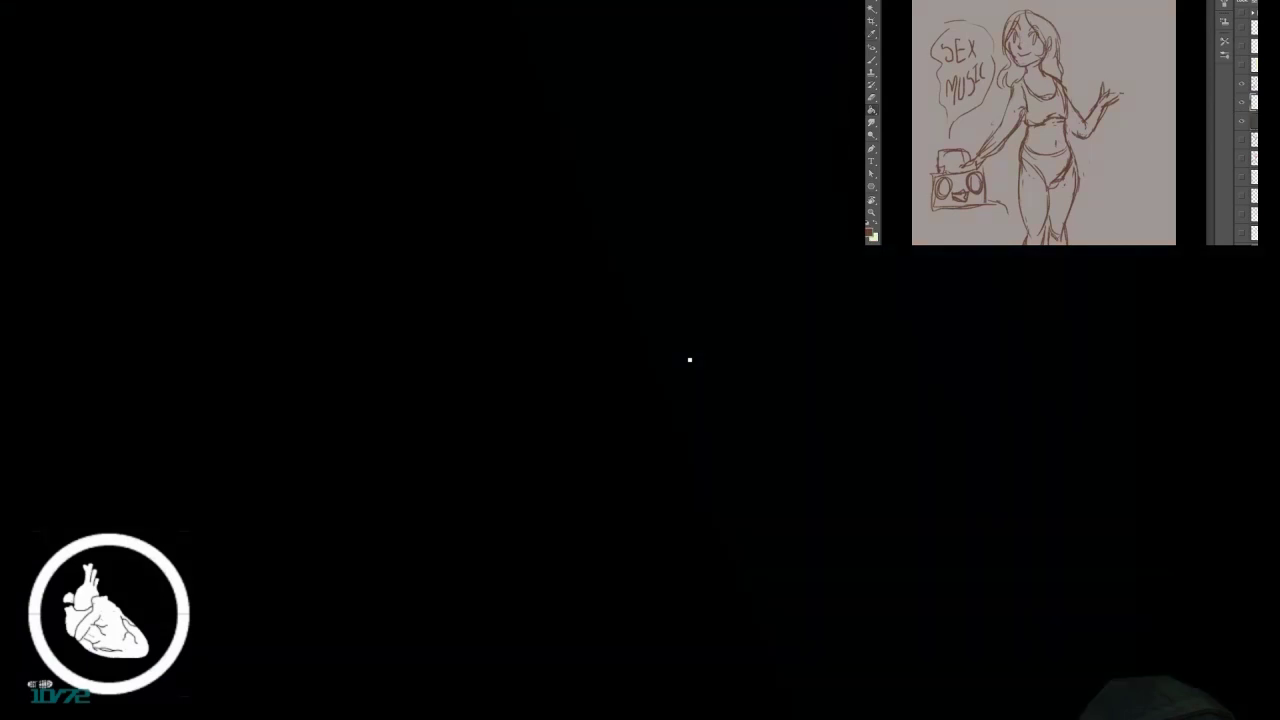
Step: Paint the figure's tank top pale yellow-green with the Brush tool, from the shoulder straps down to its hem
{"action": "left_click", "coordinate": [872, 60]}
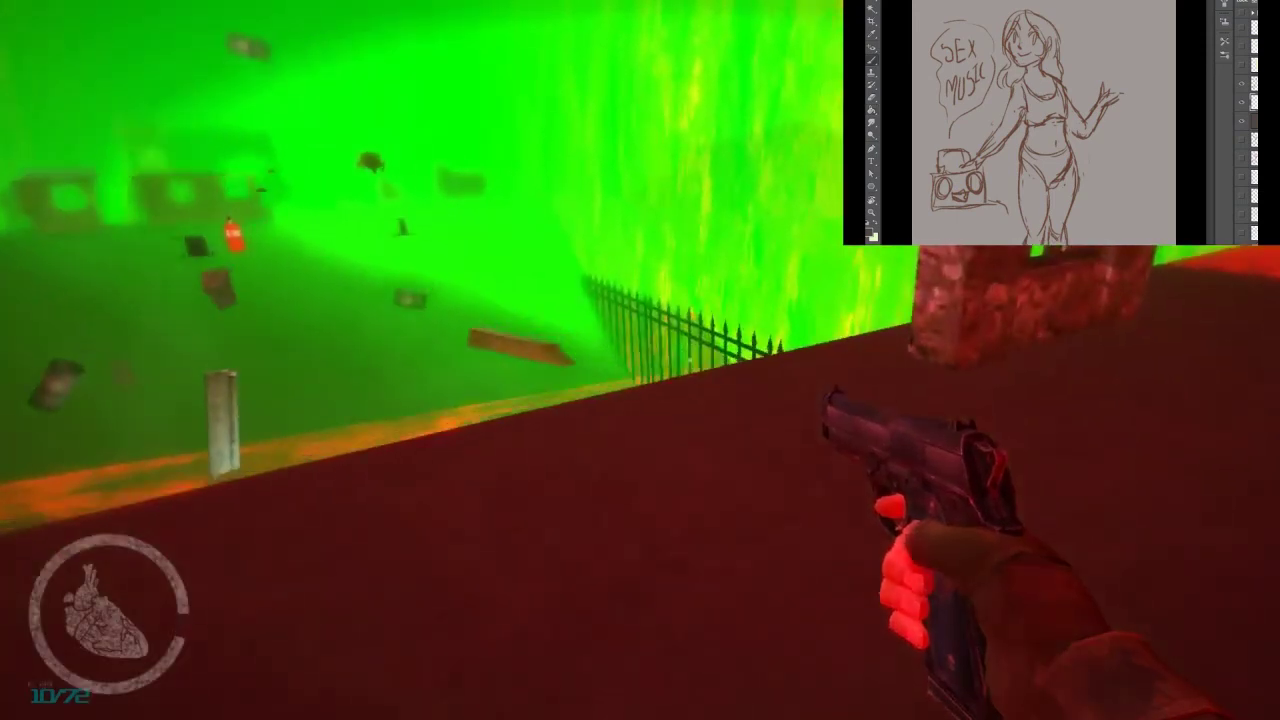
{"action": "key", "text": "w"}
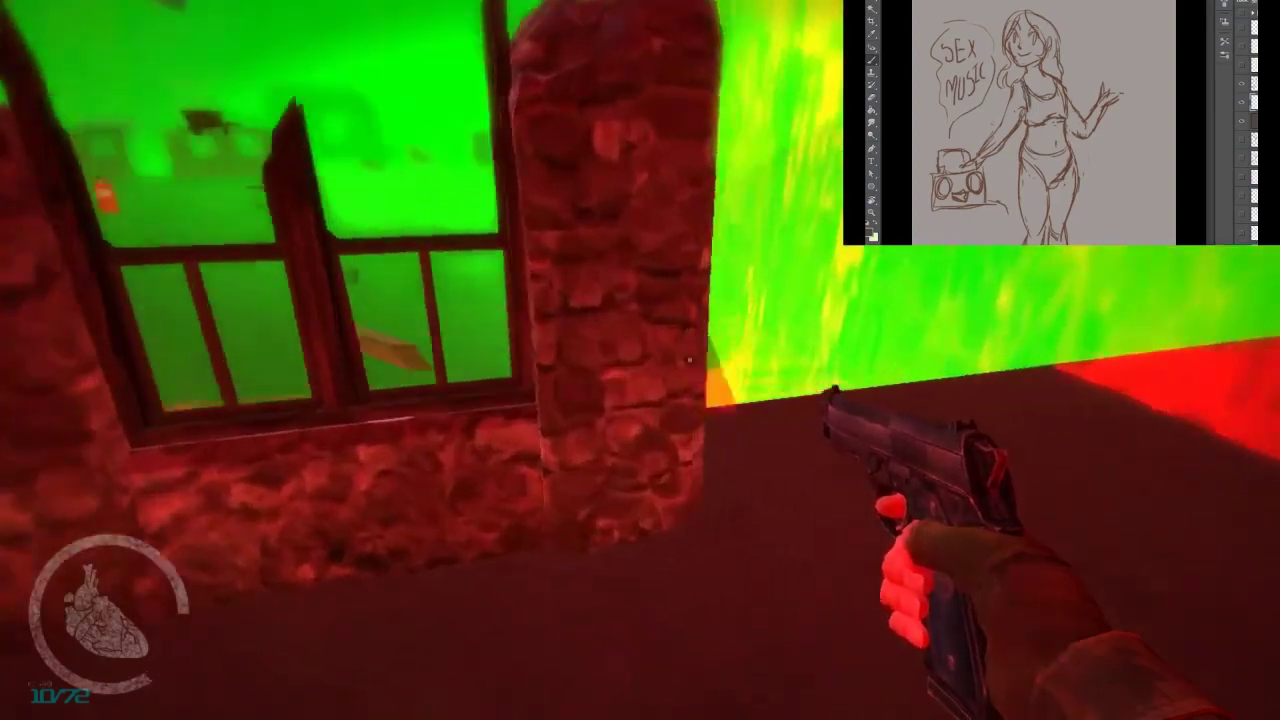
{"action": "key", "text": "w"}
{"action": "key", "text": "x"}
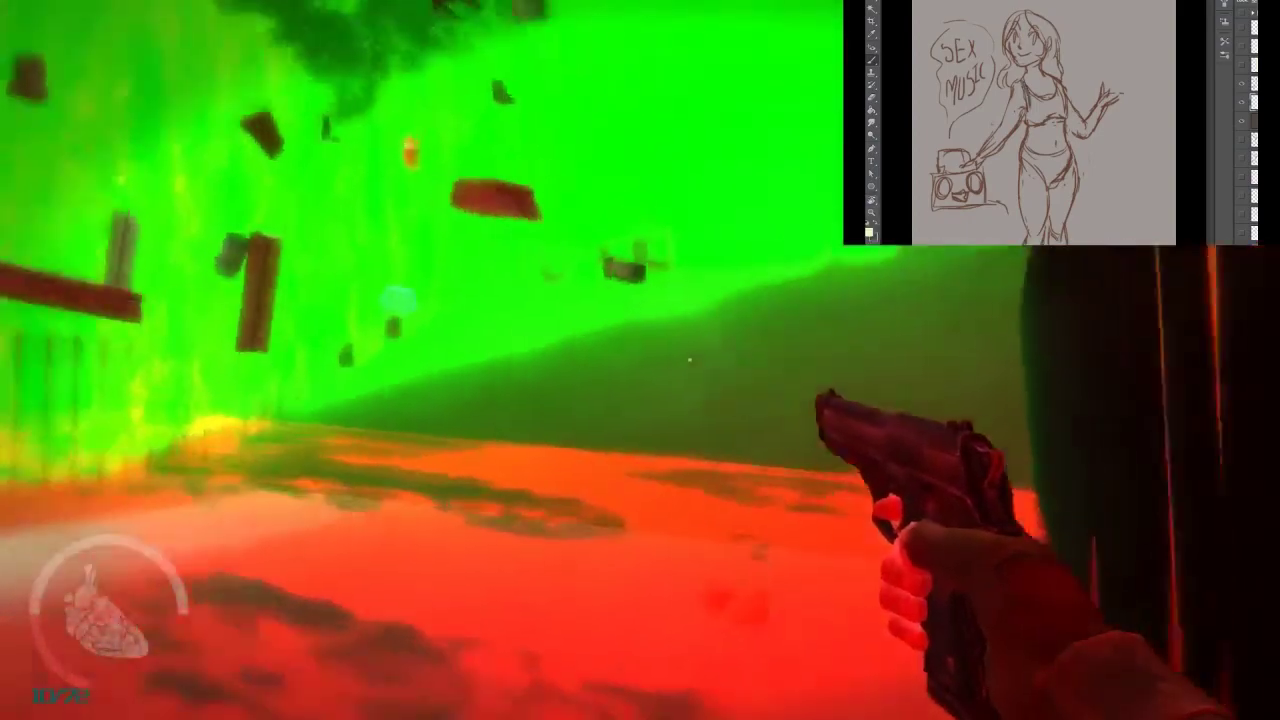
{"action": "key", "text": "w"}
{"action": "mouse_move", "coordinate": [1024, 84]}
{"action": "left_mouse_down"}
{"action": "mouse_move", "coordinate": [1030, 118]}
{"action": "mouse_move", "coordinate": [1058, 98]}
{"action": "mouse_move", "coordinate": [1060, 116]}
{"action": "left_mouse_up"}
{"action": "key", "text": "w"}
{"action": "key", "text": "w"}
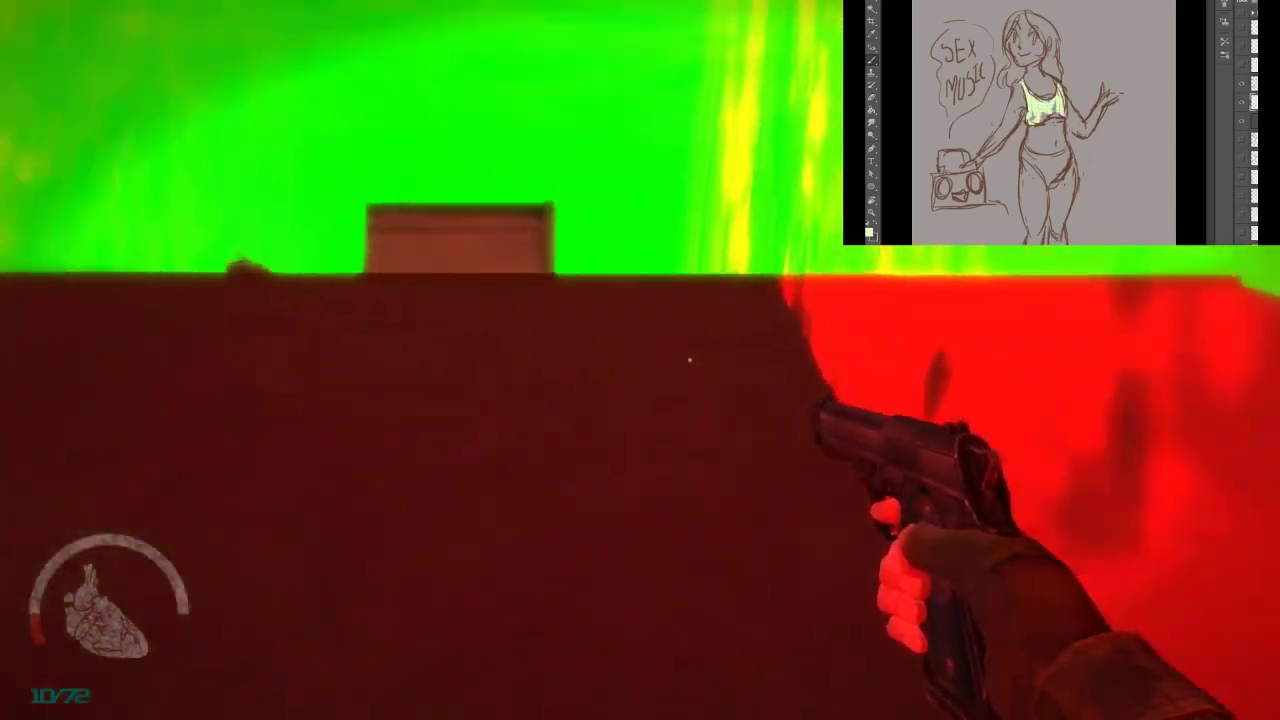
{"action": "key", "text": "w"}
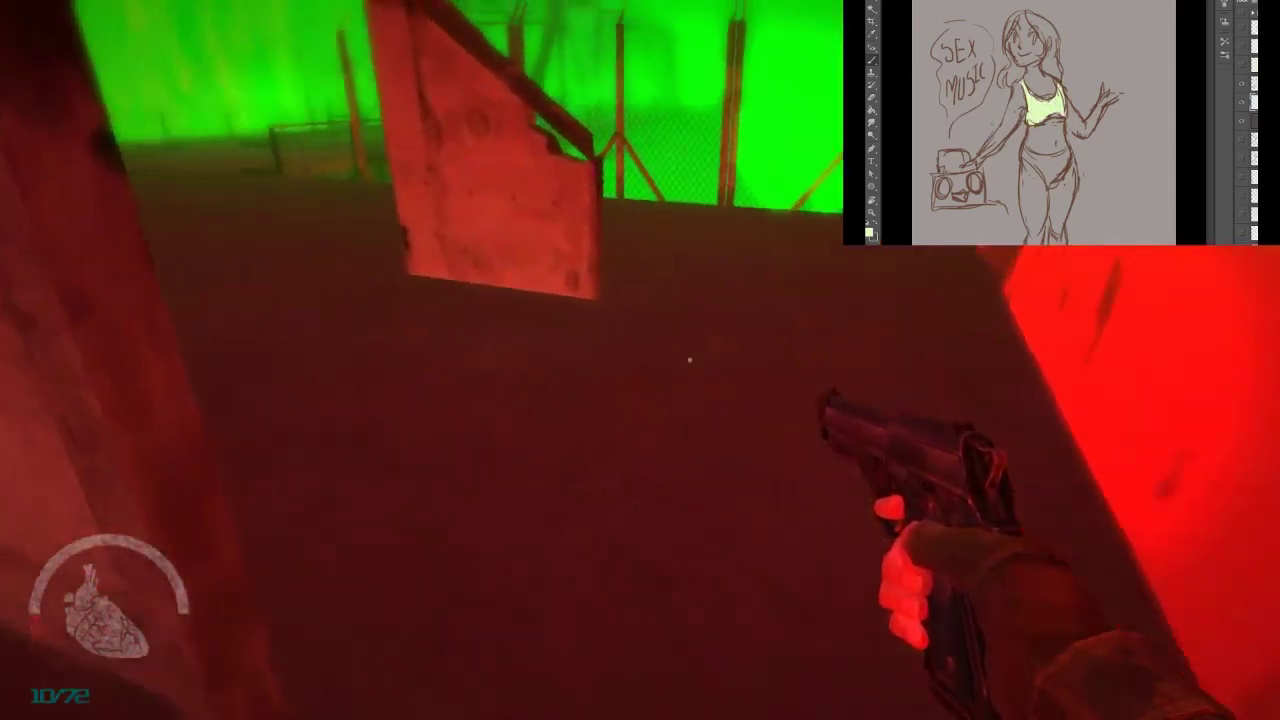
Step: Paint the figure's bottoms with the same pale yellow-green, filling from hip to hip down to the crotch
{"action": "key", "text": "w"}
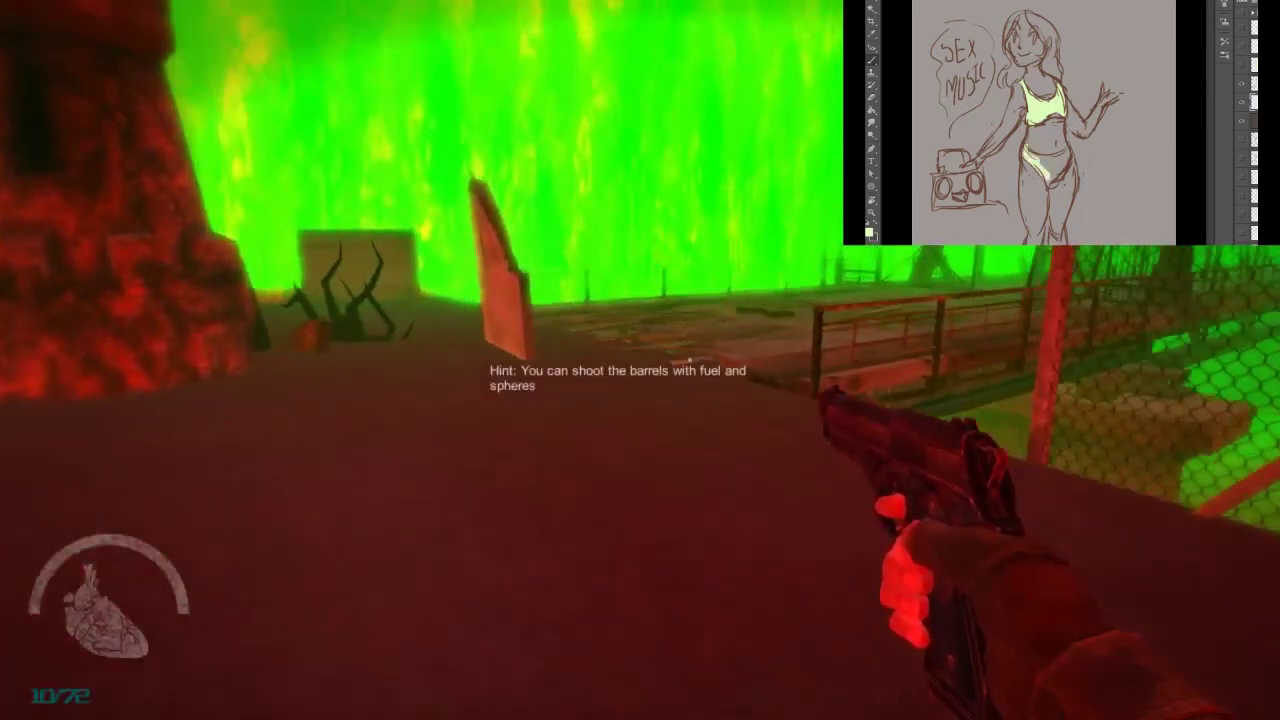
{"action": "key", "text": "w"}
{"action": "mouse_move", "coordinate": [1050, 184]}
{"action": "left_mouse_down"}
{"action": "mouse_move", "coordinate": [1068, 155]}
{"action": "mouse_move", "coordinate": [1057, 161]}
{"action": "left_mouse_up"}
{"action": "key", "text": "w"}
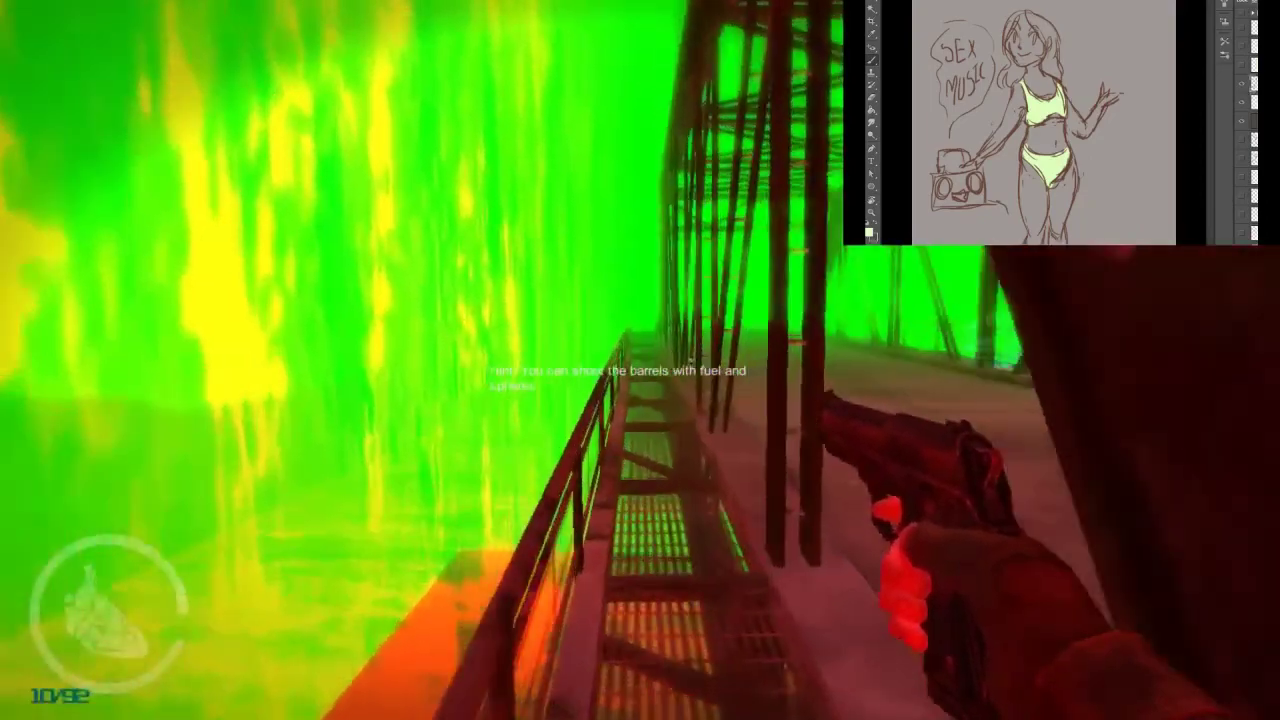
Step: Extend the pale yellow-green along the edges of the top and around the waistband at the hips
{"action": "key", "text": "w"}
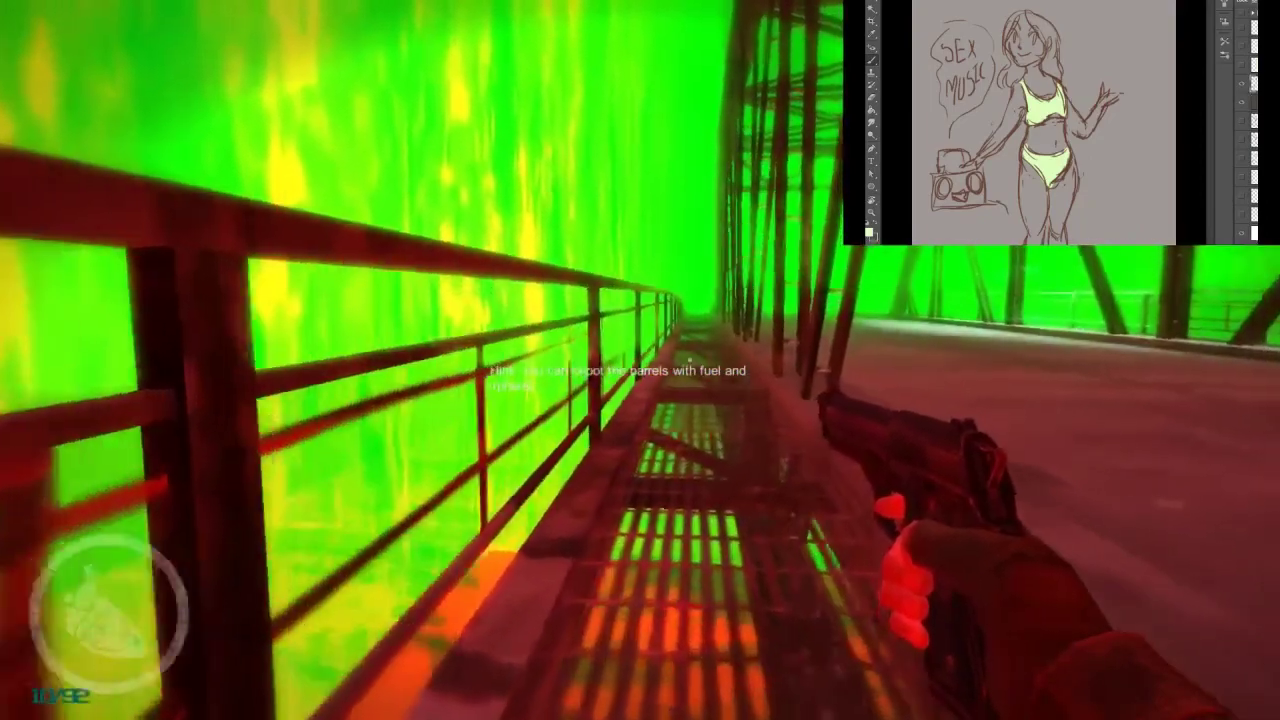
{"action": "key", "text": "w"}
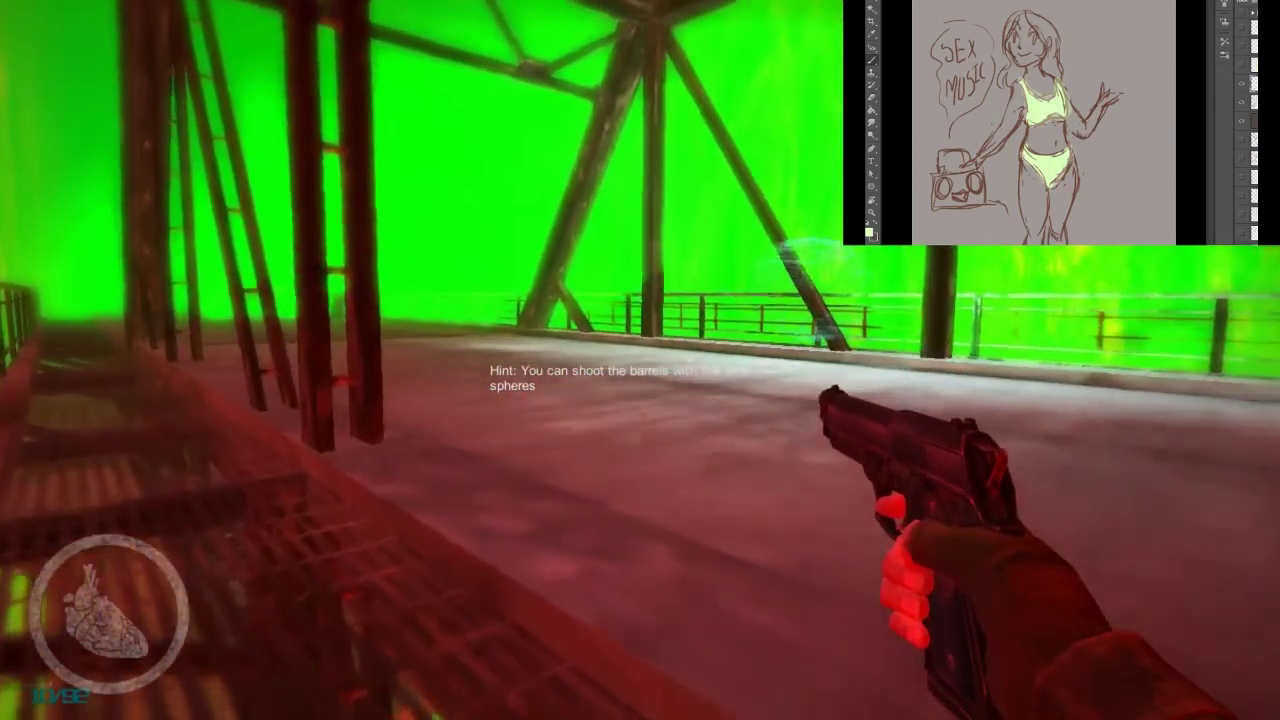
{"action": "key", "text": "w"}
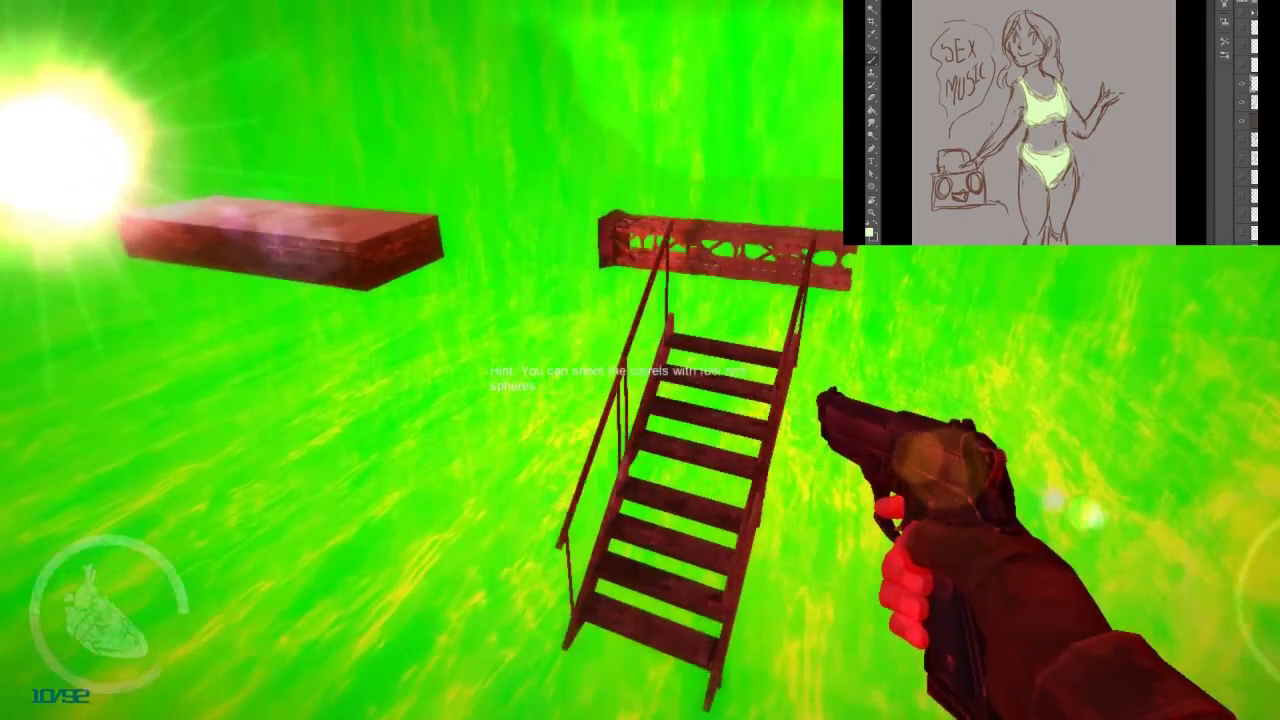
{"action": "key", "text": "w"}
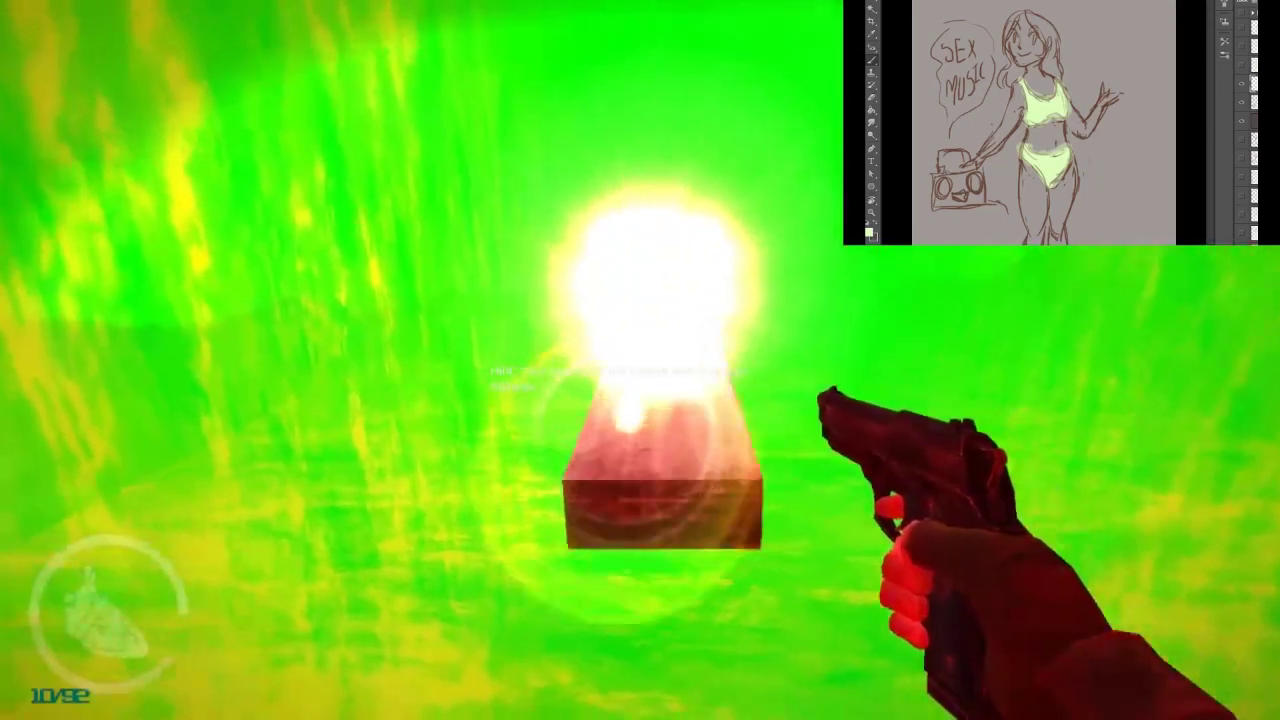
{"action": "key", "text": "w"}
{"action": "key", "text": "space"}
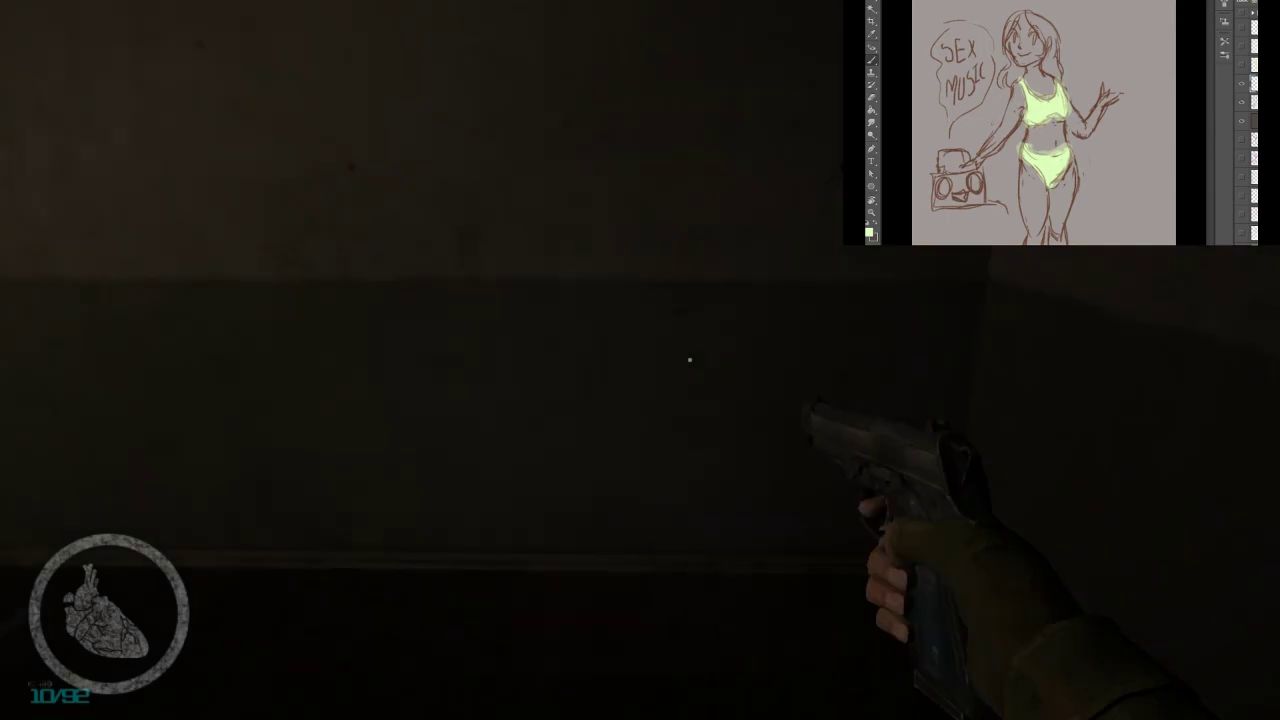
{"action": "key", "text": "f"}
{"action": "key", "text": "w"}
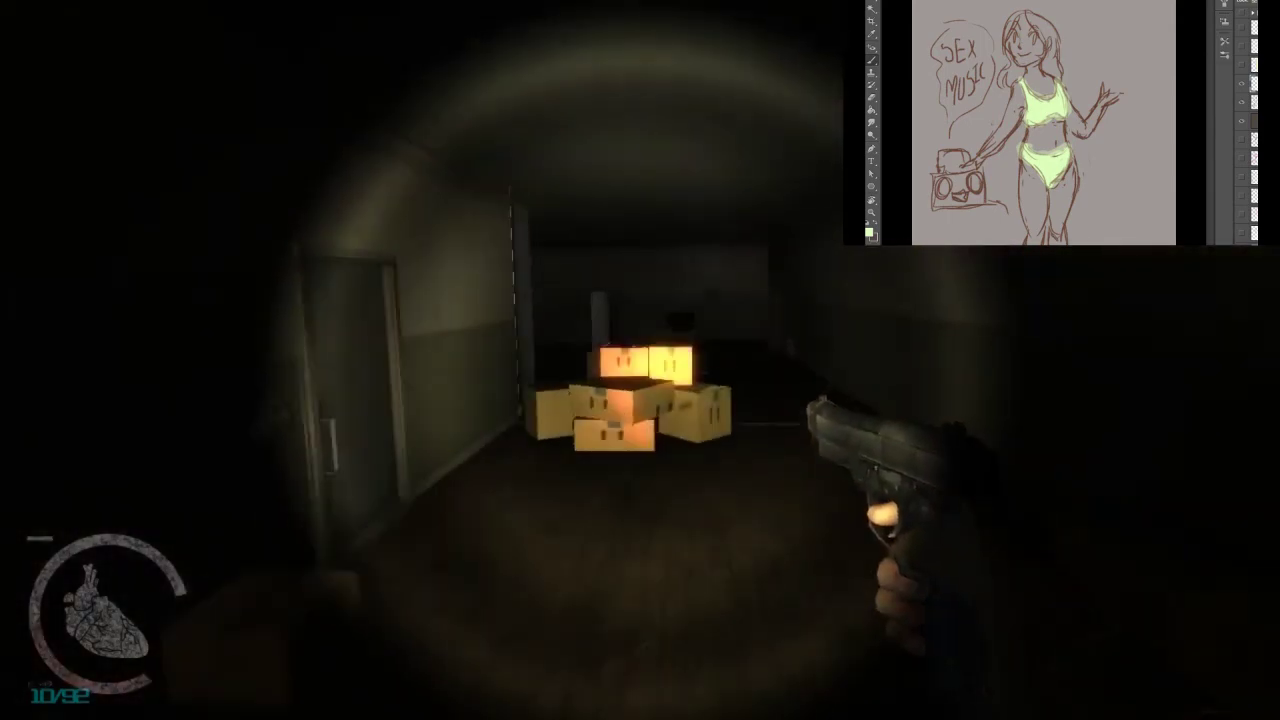
{"action": "key", "text": "w"}
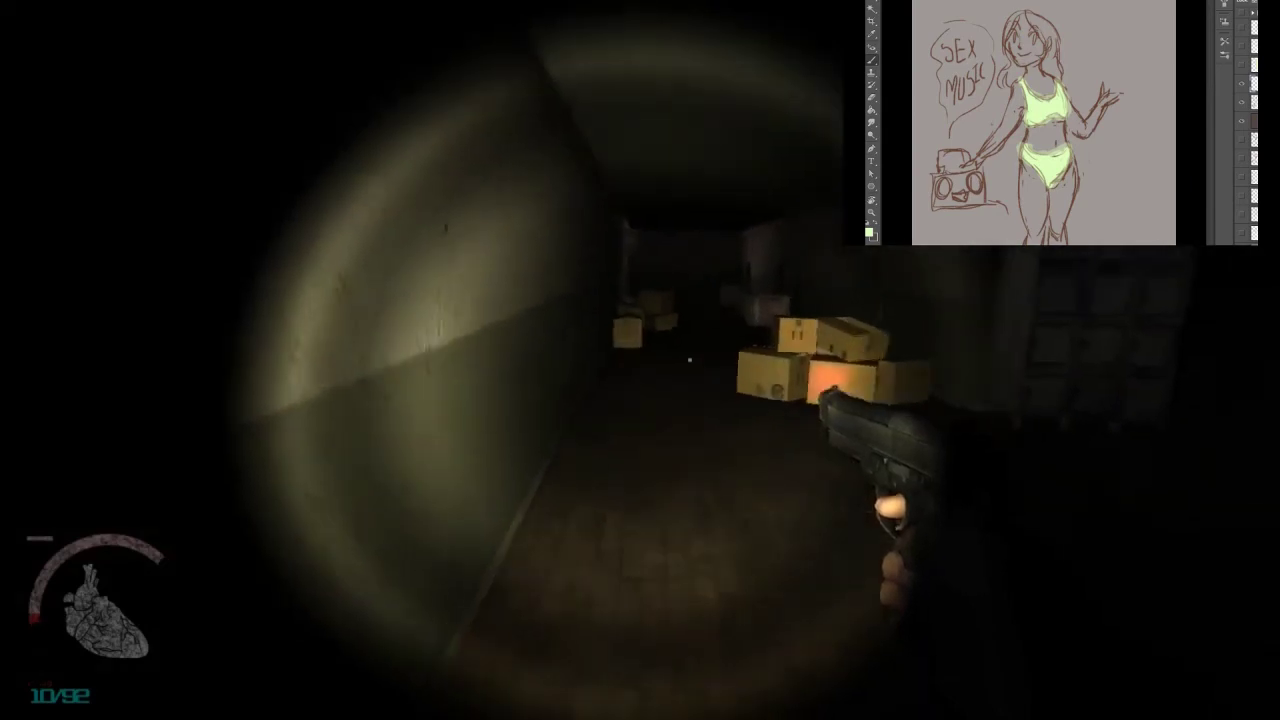
{"action": "key", "text": "w"}
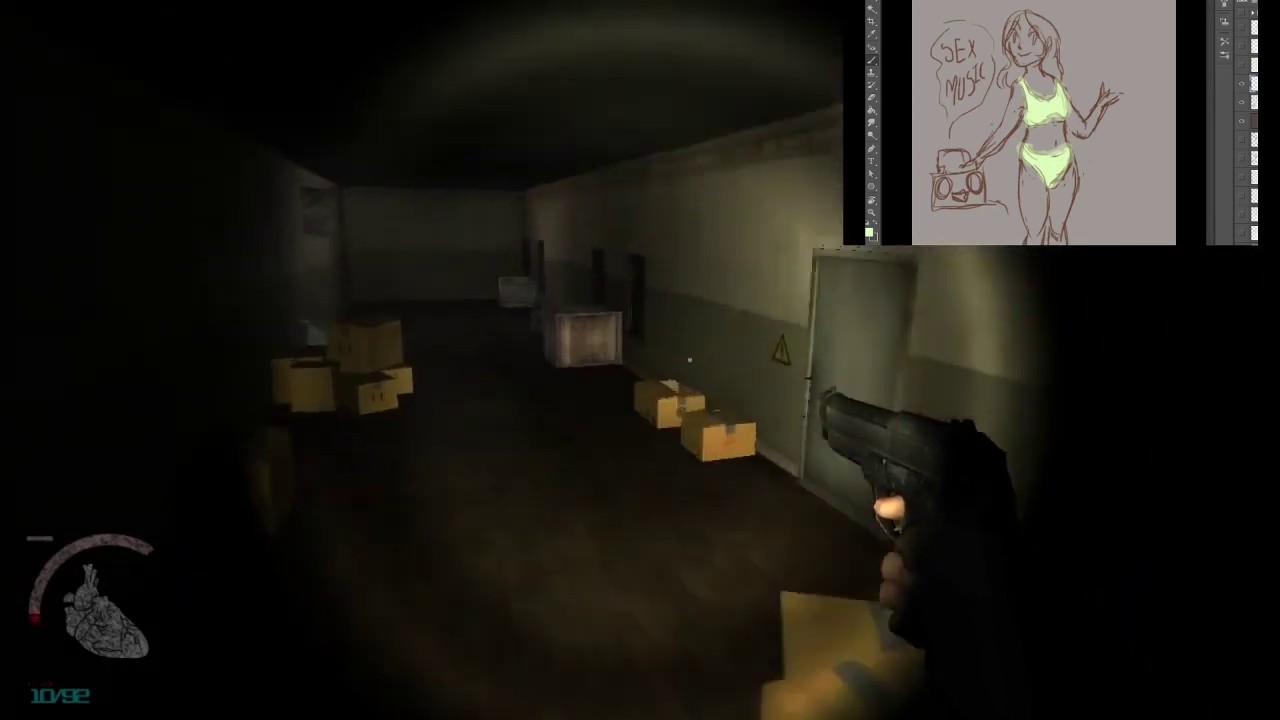
{"action": "key", "text": "e"}
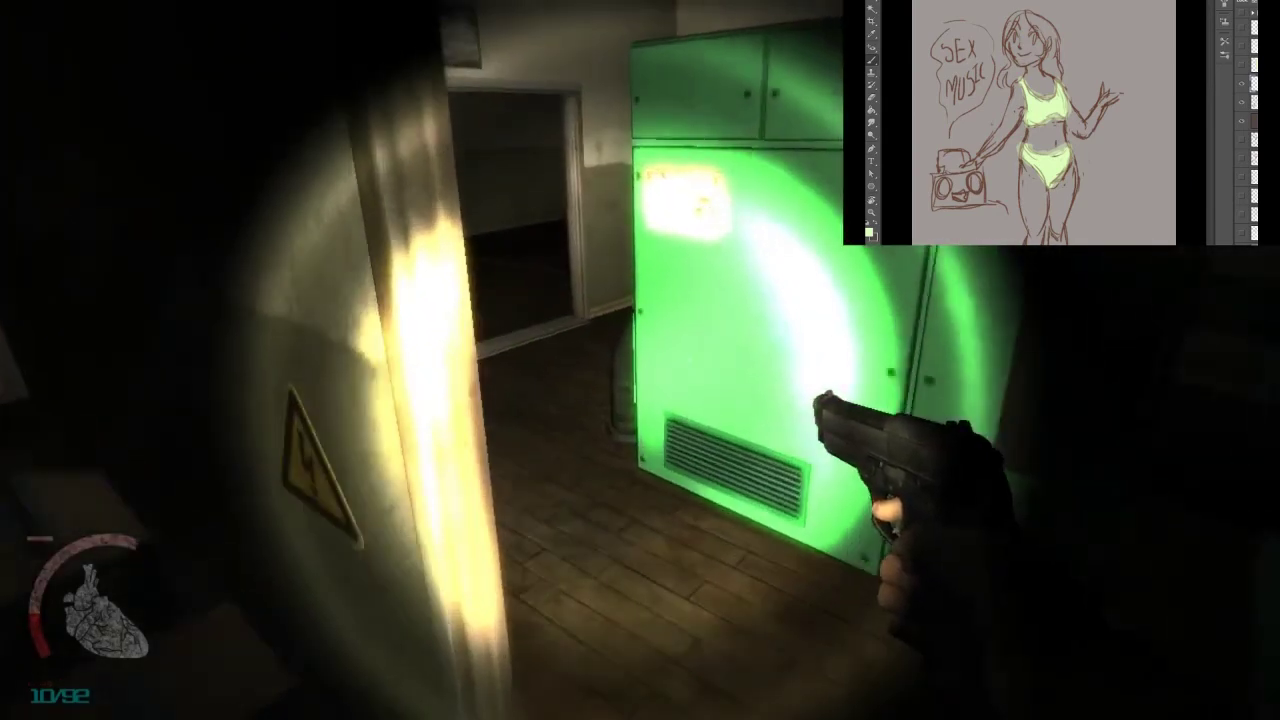
{"action": "key", "text": "w"}
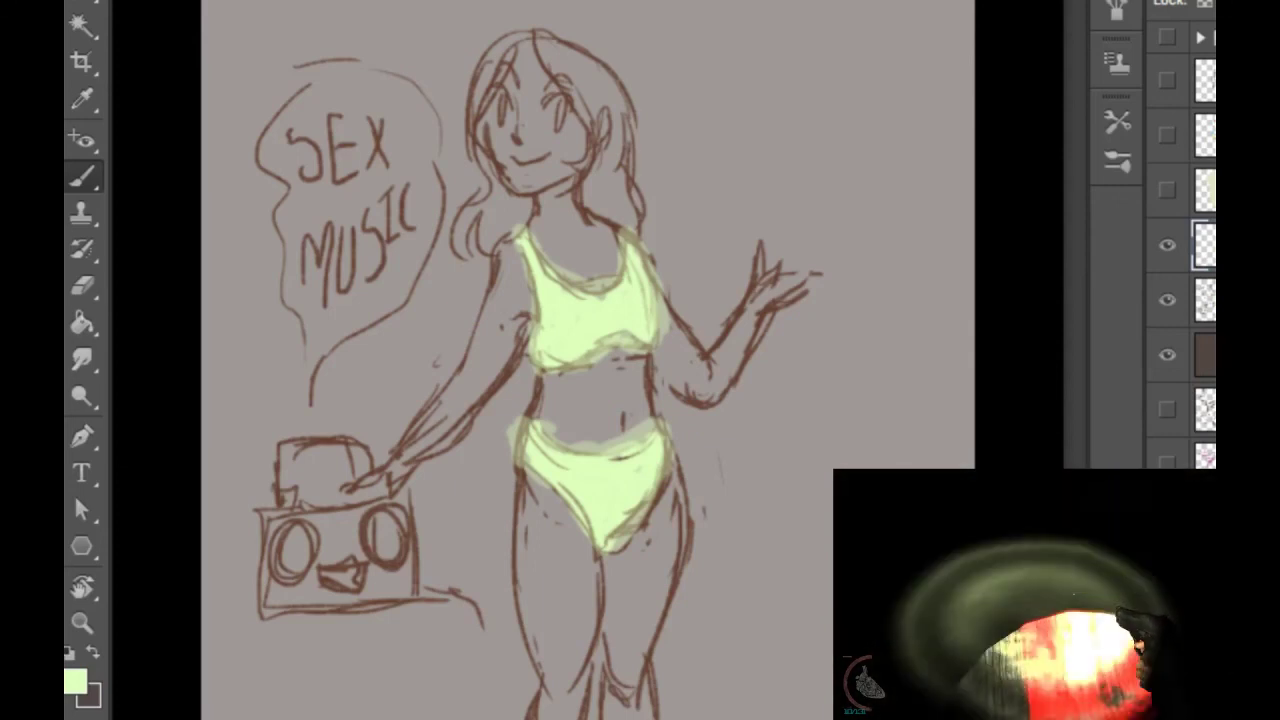
Step: Hide the visible layers holding the boombox figure drawing and the brown background fill
{"action": "left_click", "coordinate": [1167, 245]}
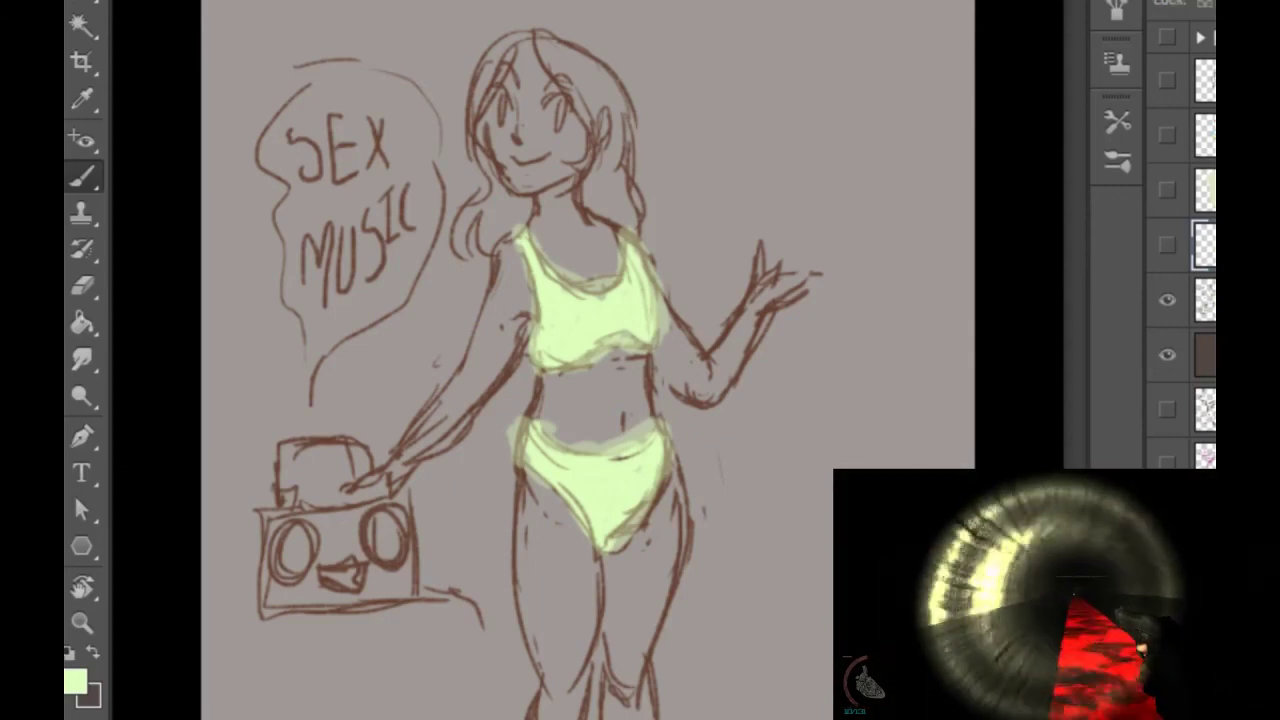
{"action": "left_click", "coordinate": [1167, 300]}
{"action": "left_click", "coordinate": [1167, 355]}
{"action": "left_click", "coordinate": [1167, 354]}
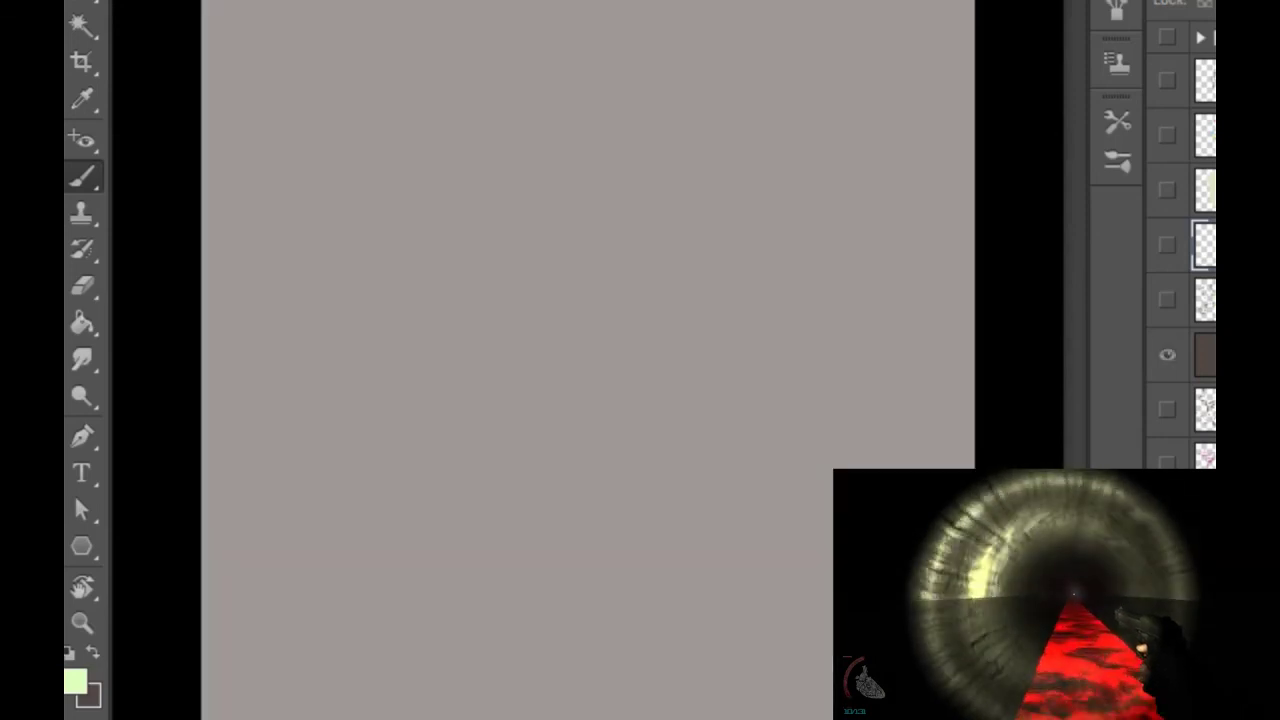
{"action": "left_click", "coordinate": [1167, 354]}
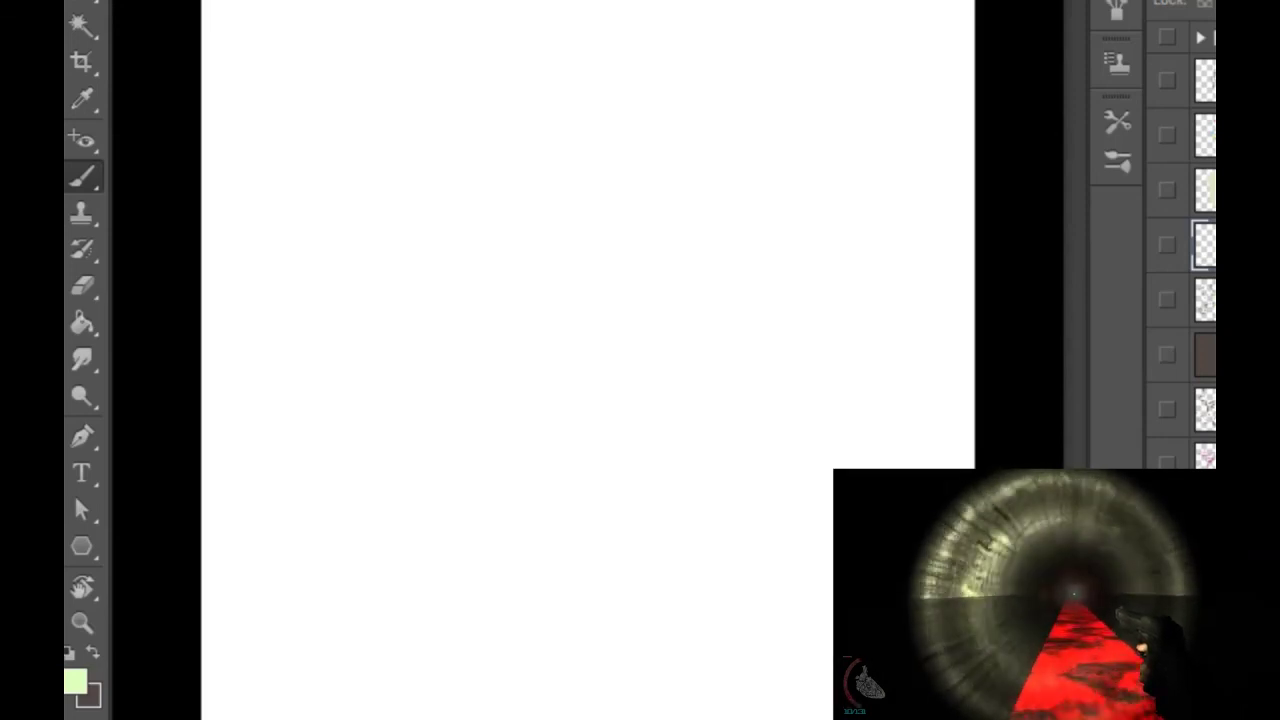
Step: Add a new empty layer for drawing and switch the foreground colour to the dark brown
{"action": "key", "text": "ctrl+alt+shift+n"}
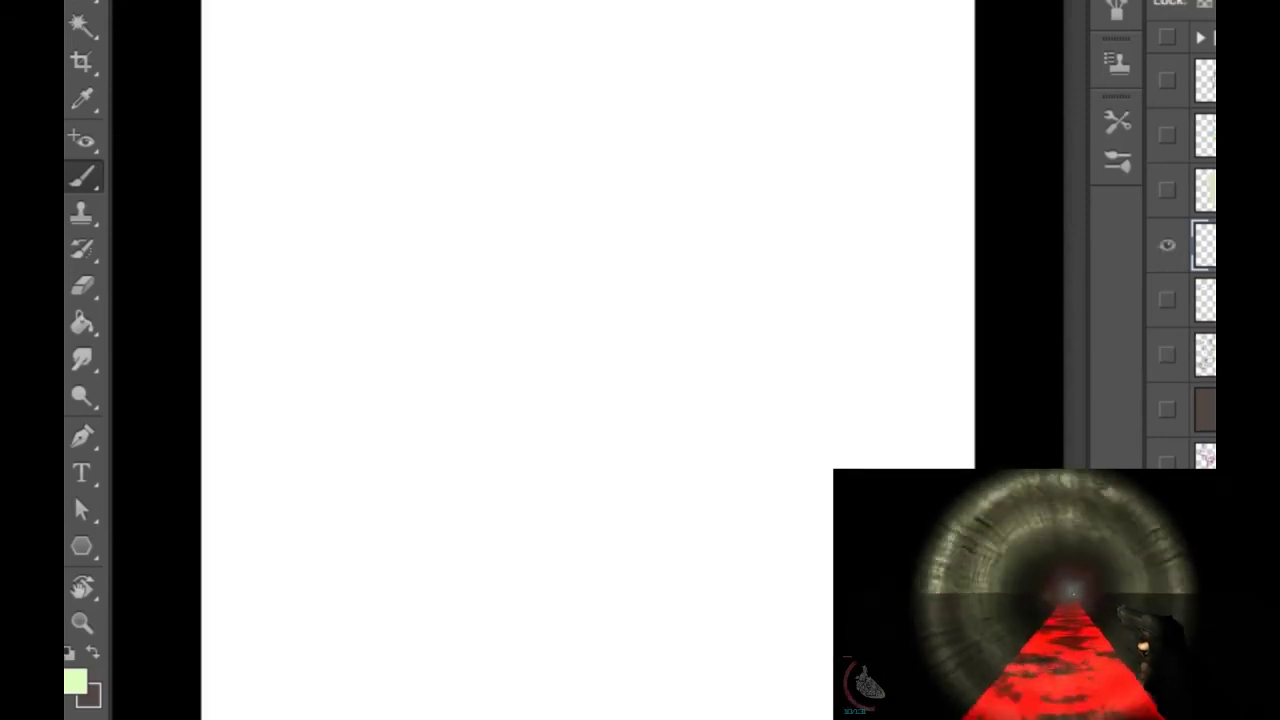
{"action": "key", "text": "x"}
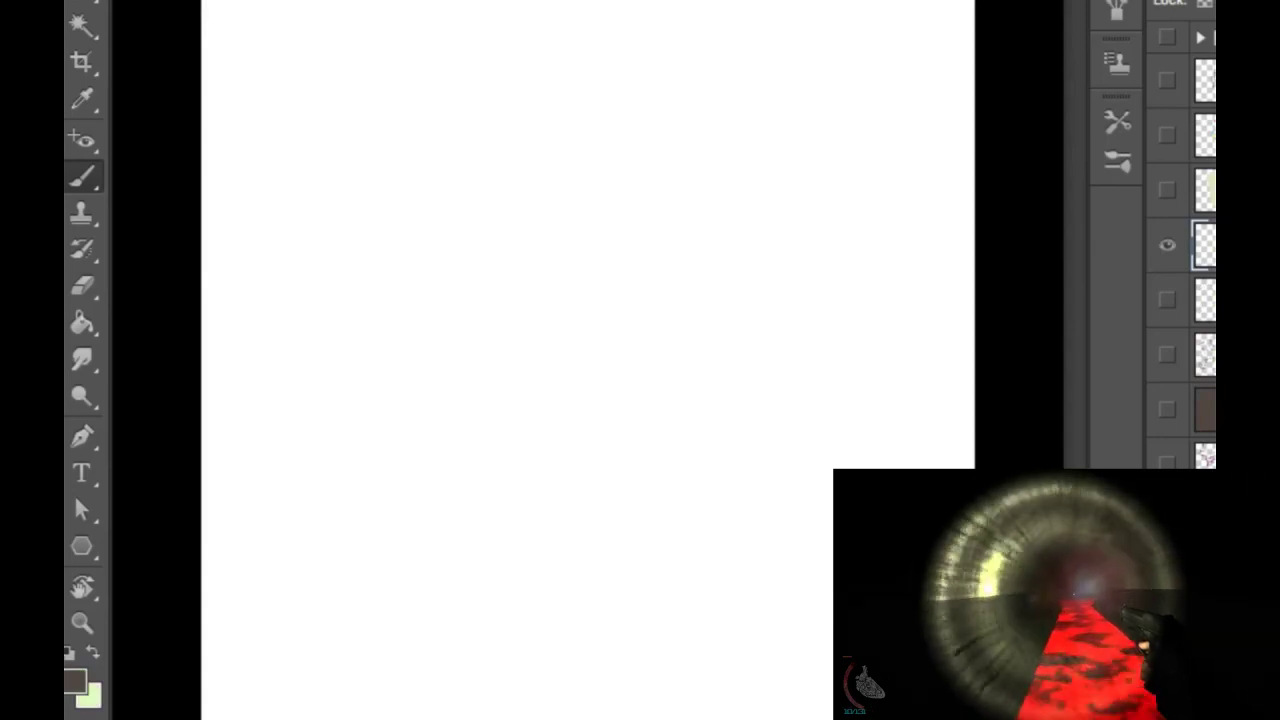